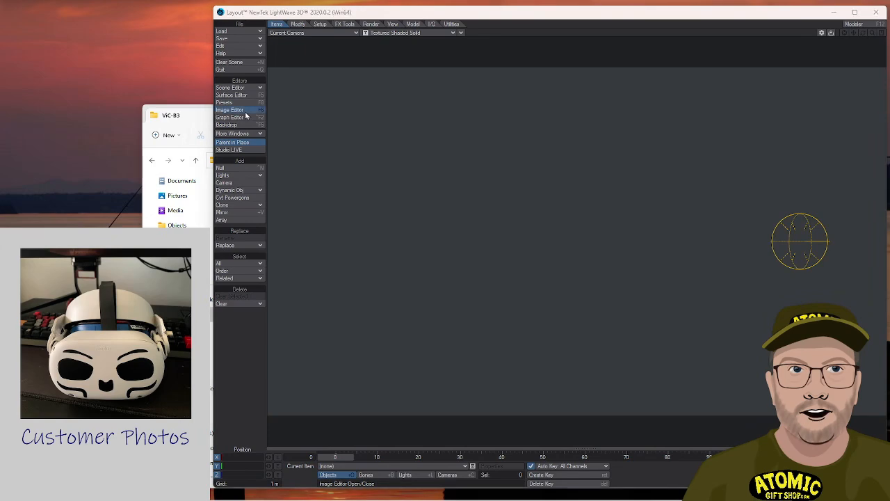
{"action": "left_click", "coordinate": [562, 97]}
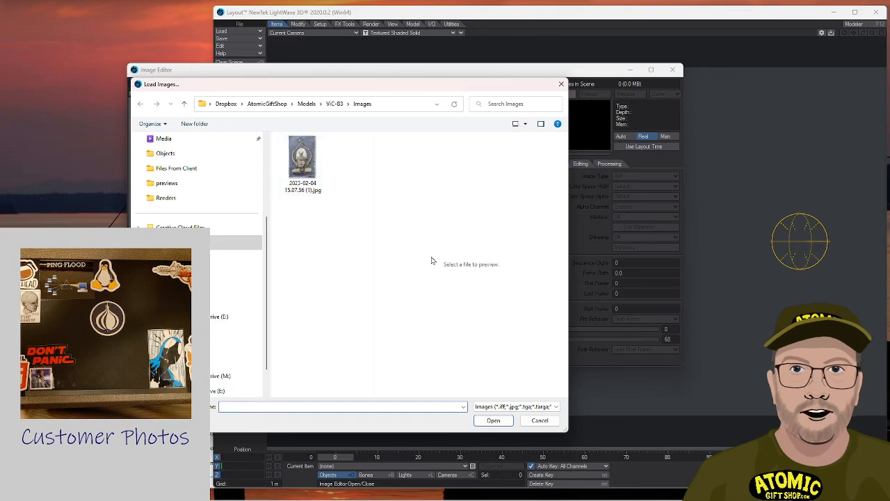
{"action": "left_click", "coordinate": [555, 420]}
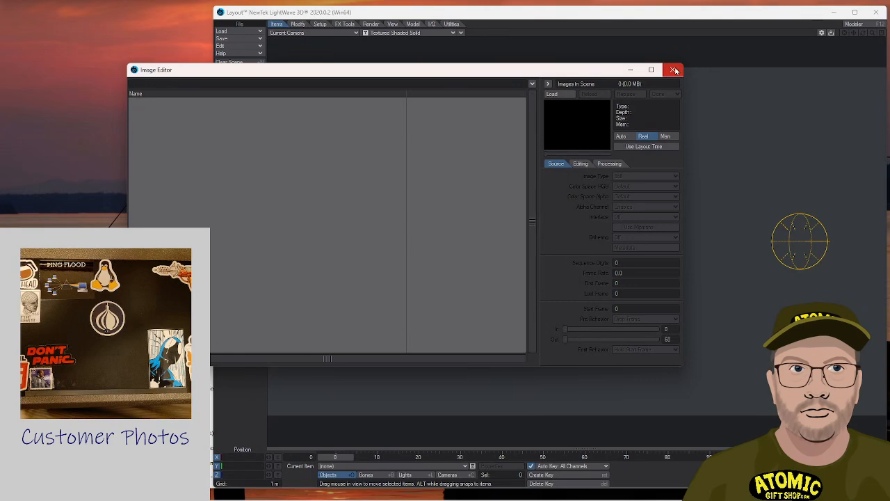
{"action": "left_click", "coordinate": [673, 69]}
Load the recent scene vicb3_render.lws from the ViC-B3 scenes folder.
{"action": "left_click", "coordinate": [243, 32]}
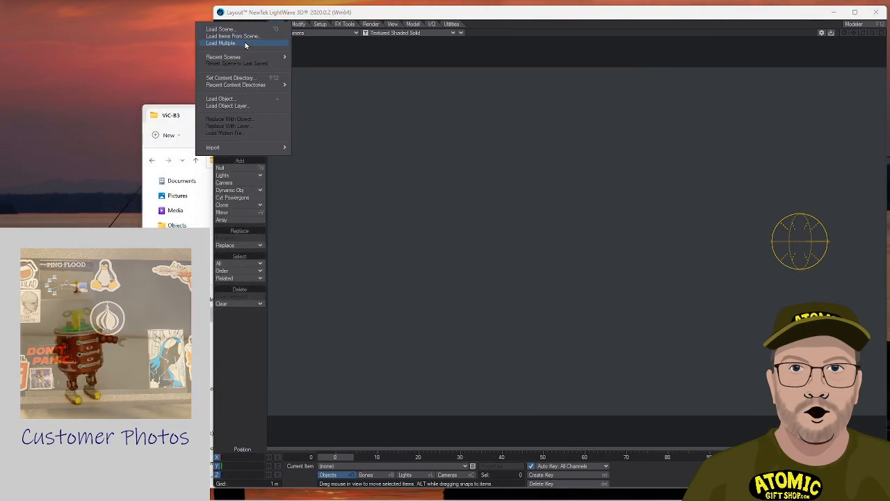
{"action": "mouse_move", "coordinate": [251, 57]}
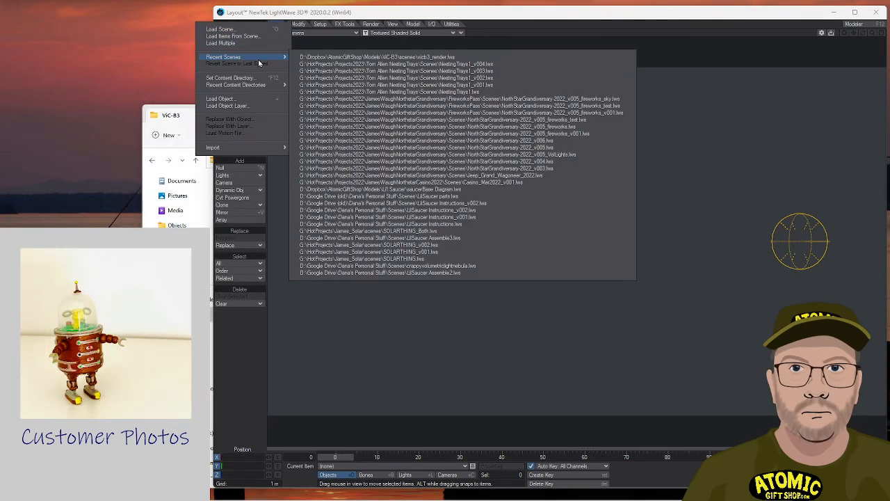
{"action": "left_click", "coordinate": [365, 57]}
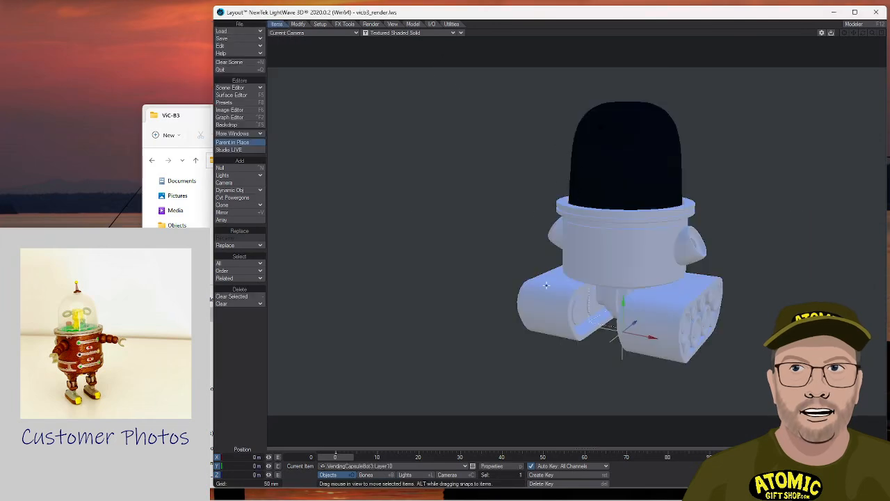
Switch to Modeler, narrow its window to free space beside it, and frame the whole robot in the perspective view.
{"action": "left_click", "coordinate": [245, 110]}
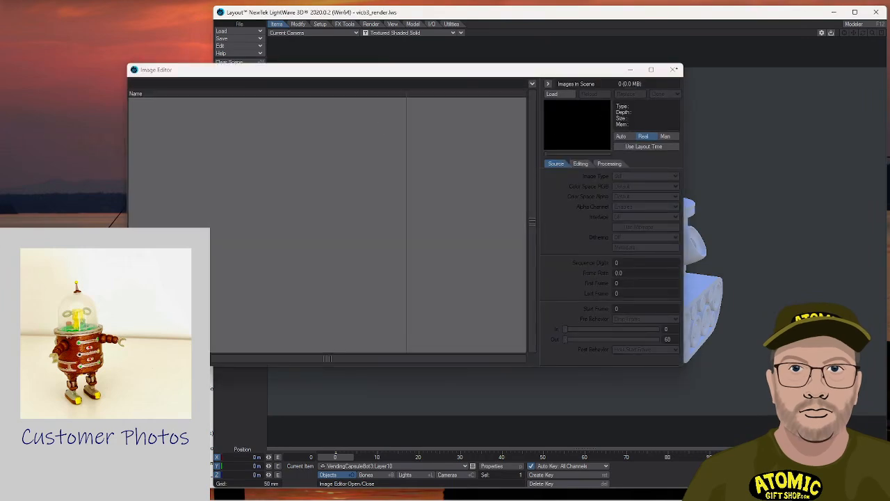
{"action": "left_click", "coordinate": [672, 70]}
{"action": "left_click", "coordinate": [850, 25]}
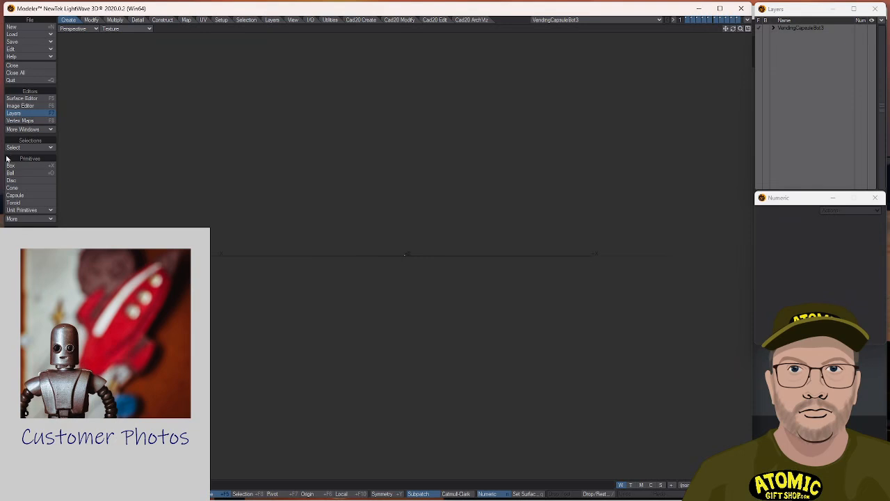
{"action": "left_click_drag", "start_coordinate": [5, 155], "coordinate": [128, 144]}
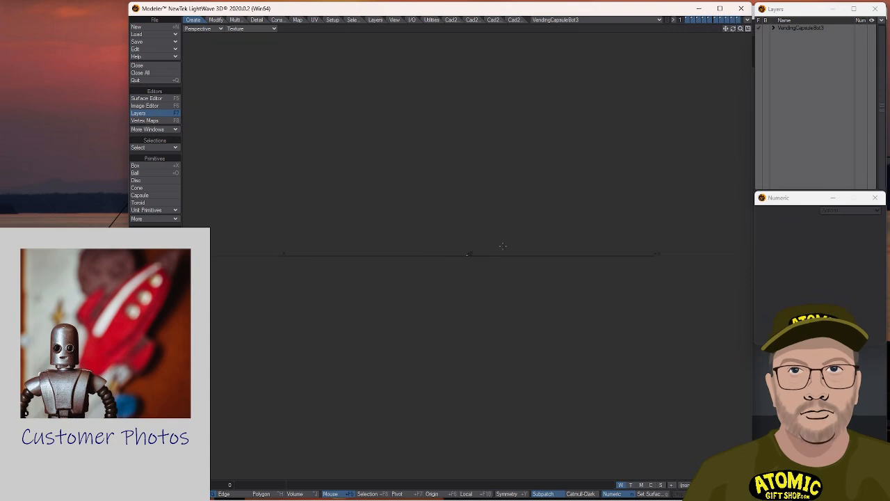
{"action": "key", "text": "a"}
{"action": "left_click_drag", "start_coordinate": [562, 246], "coordinate": [376, 214], "text": "alt"}
{"action": "scroll", "coordinate": [487, 292], "scroll_direction": "down", "scroll_amount": 3}
{"action": "scroll", "coordinate": [475, 258], "scroll_direction": "up", "scroll_amount": 5}
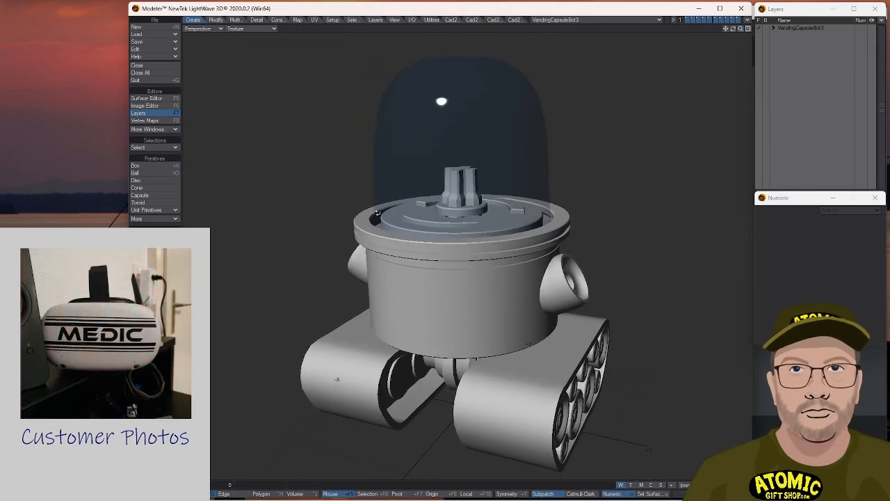
Load the sketch image 2023-02-04 15.07.56 (1).jpg, open it in its own viewer and place the narrowed viewer beside the model.
{"action": "left_click", "coordinate": [154, 108]}
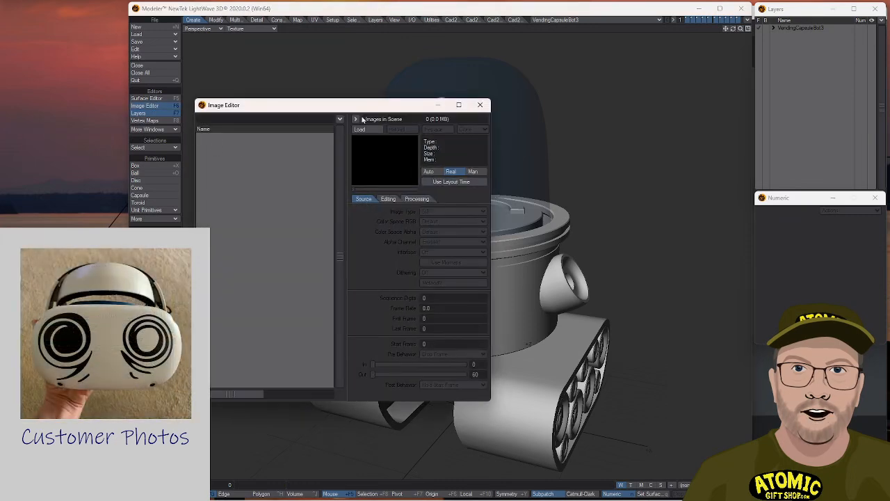
{"action": "left_click", "coordinate": [480, 105]}
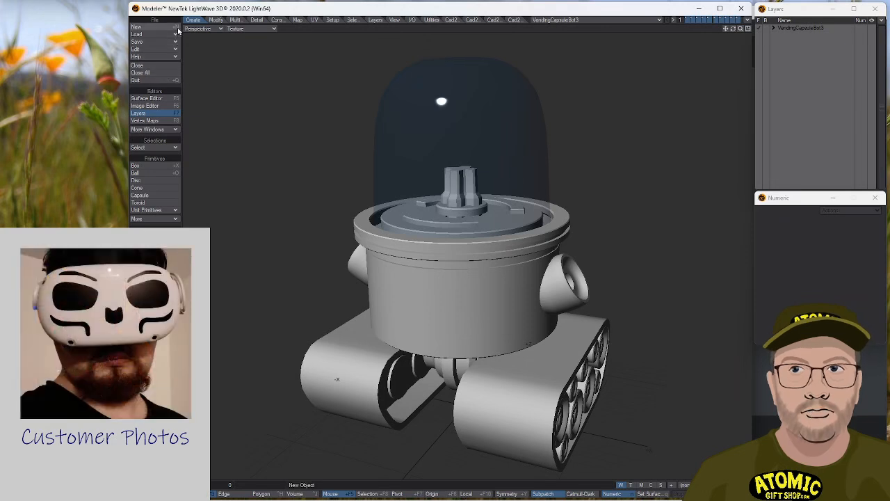
{"action": "left_click", "coordinate": [163, 106]}
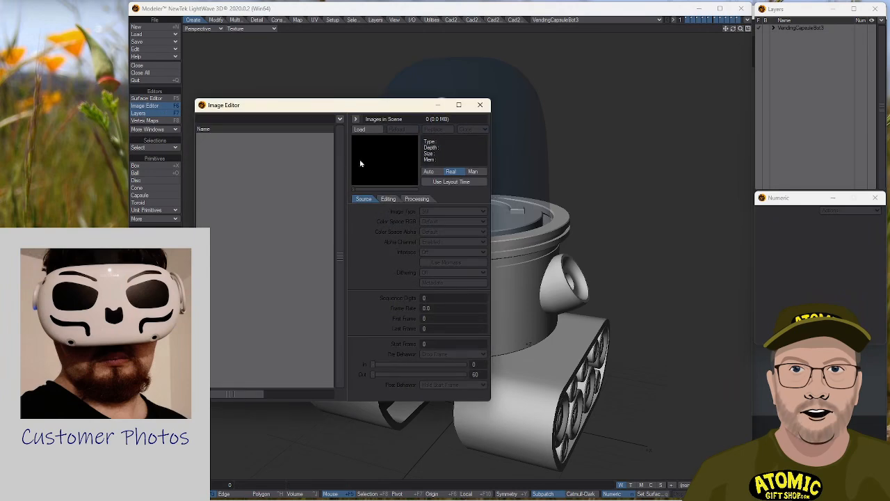
{"action": "left_click", "coordinate": [365, 130]}
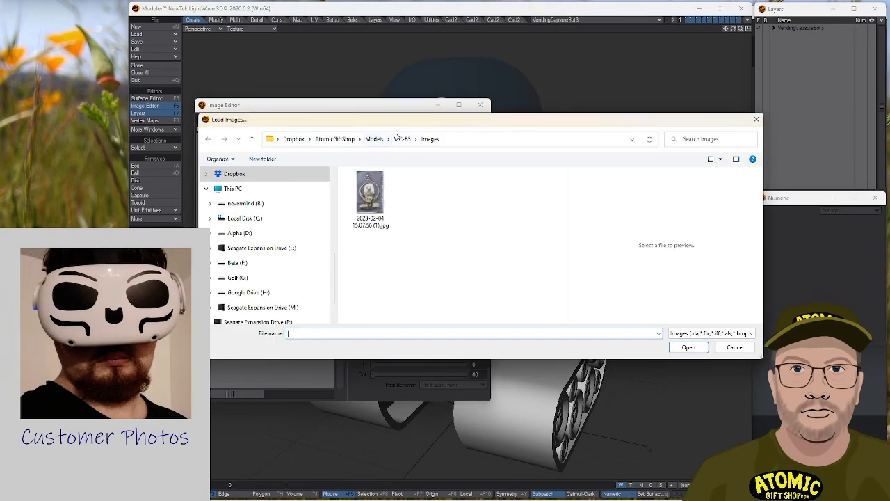
{"action": "double_click", "coordinate": [370, 194]}
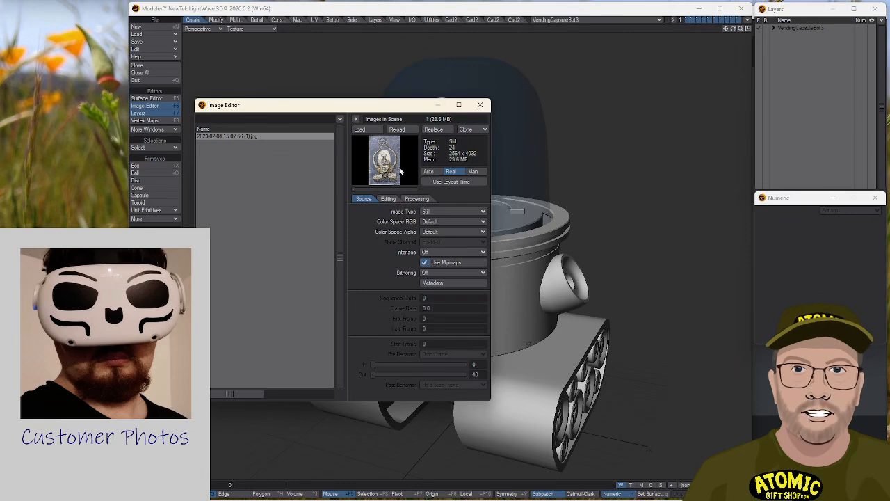
{"action": "double_click", "coordinate": [401, 169]}
{"action": "left_click", "coordinate": [480, 104]}
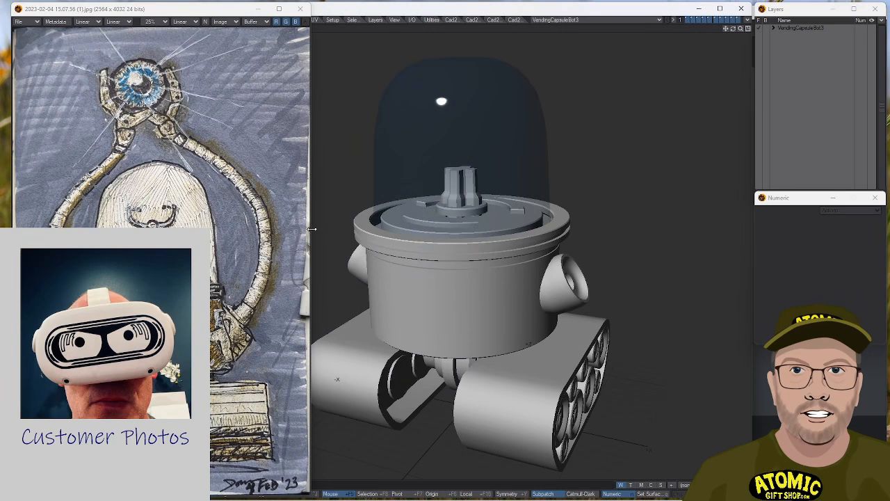
{"action": "left_click_drag", "start_coordinate": [312, 228], "coordinate": [182, 221]}
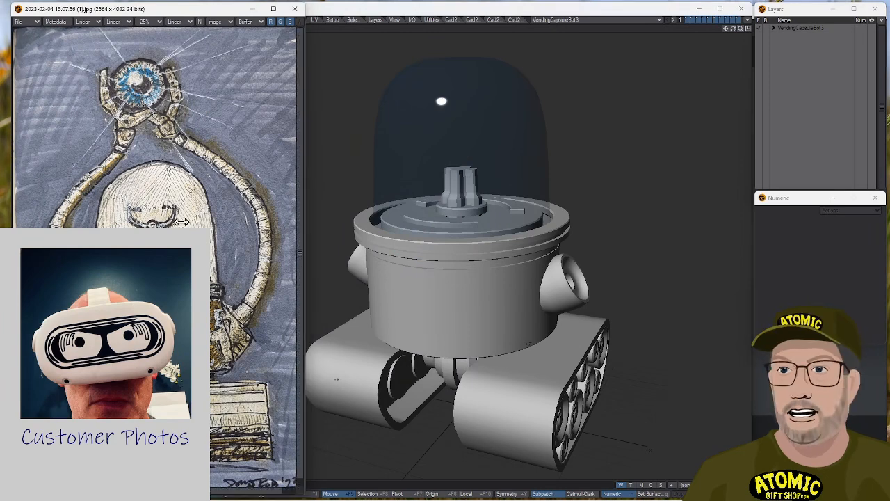
{"action": "left_click_drag", "start_coordinate": [96, 10], "coordinate": [86, 13]}
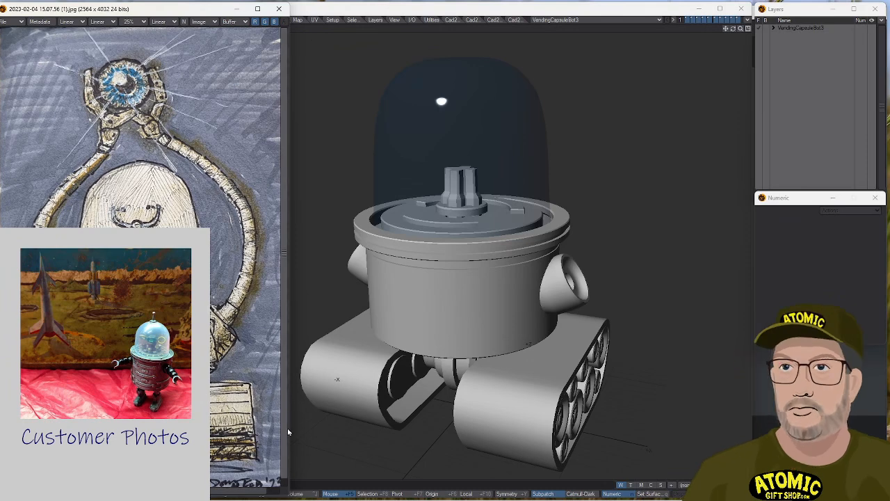
Shorten the sketch viewer and reduce the image zoom to 5%, settling on 10%.
{"action": "left_click_drag", "start_coordinate": [286, 495], "coordinate": [287, 319]}
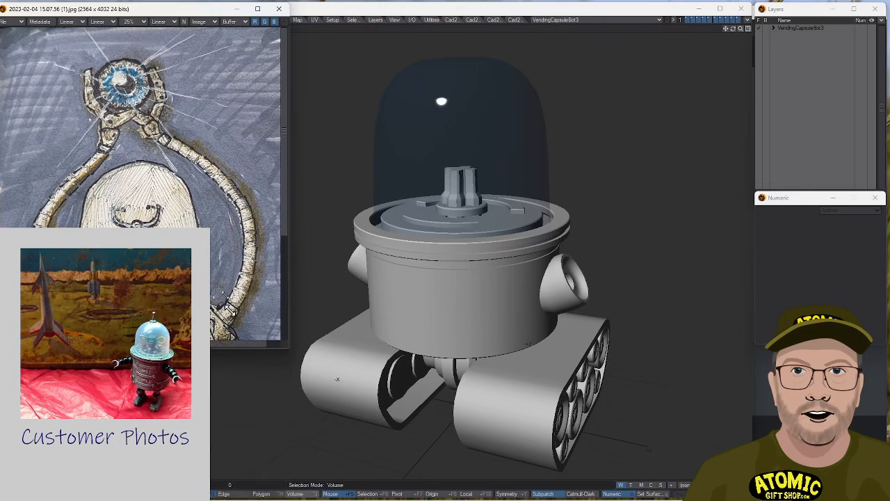
{"action": "left_click", "coordinate": [140, 22]}
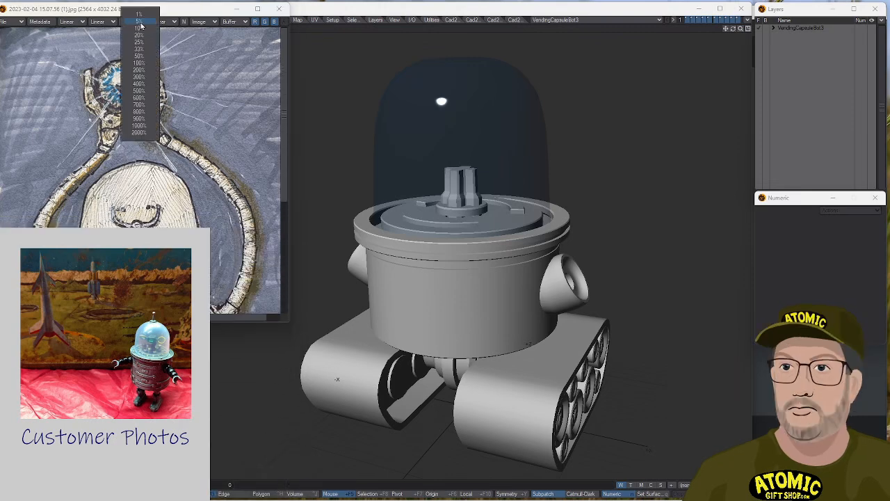
{"action": "left_click", "coordinate": [142, 22]}
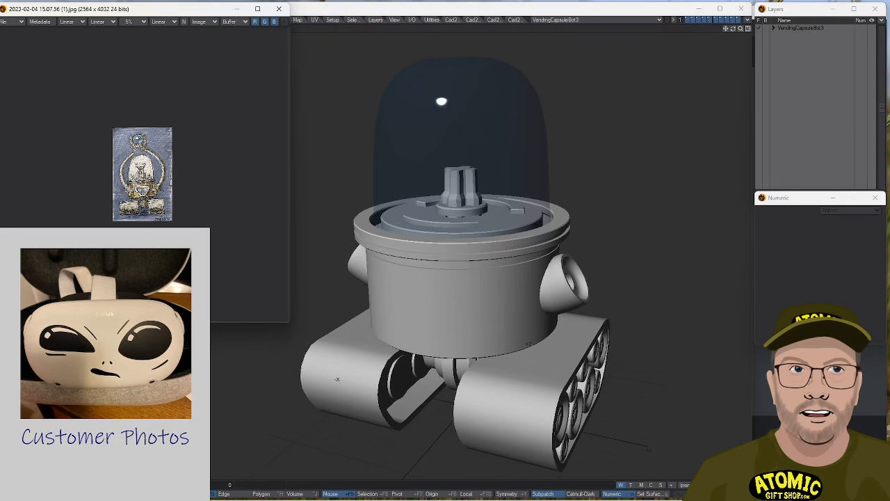
{"action": "left_click", "coordinate": [134, 22]}
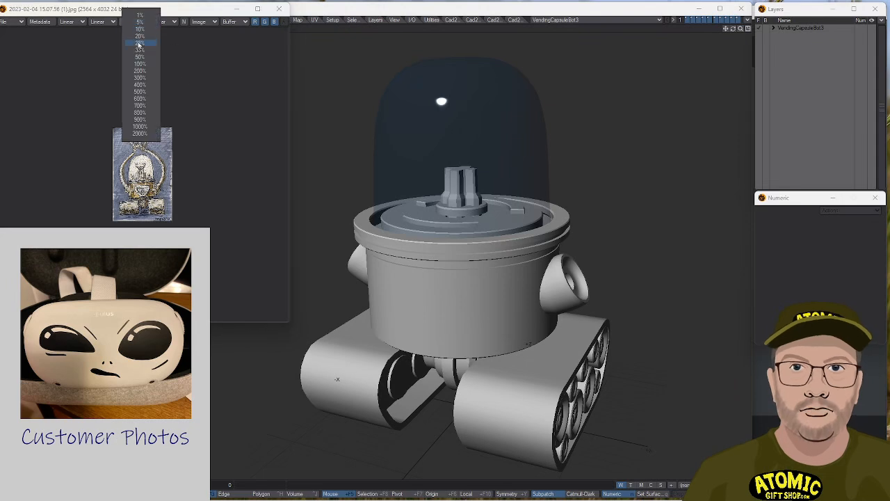
{"action": "left_click", "coordinate": [143, 29]}
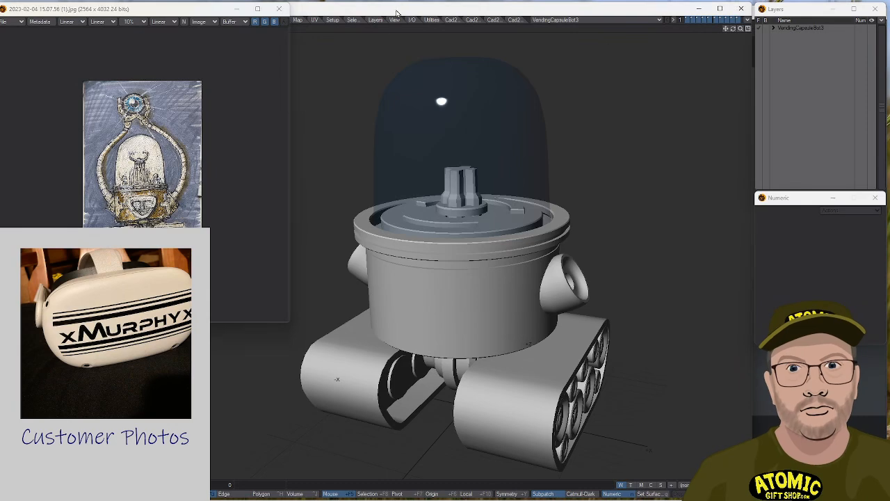
{"action": "mouse_move", "coordinate": [306, 496]}
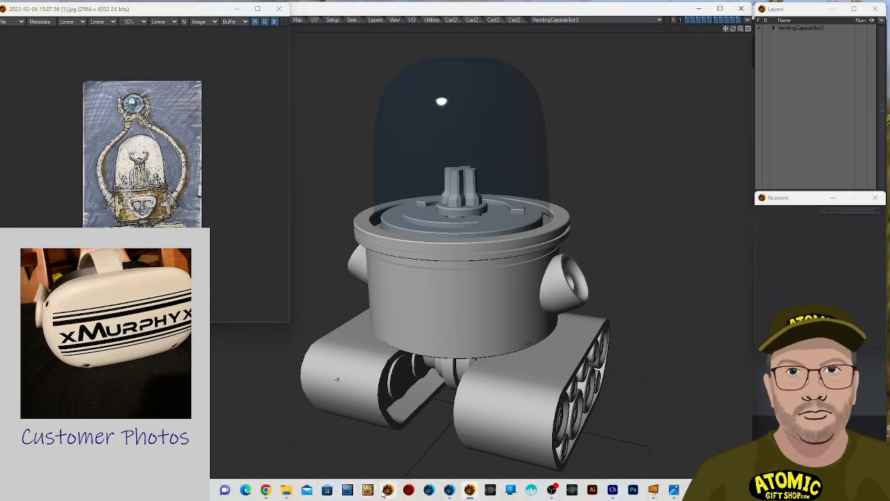
{"action": "left_click", "coordinate": [469, 491]}
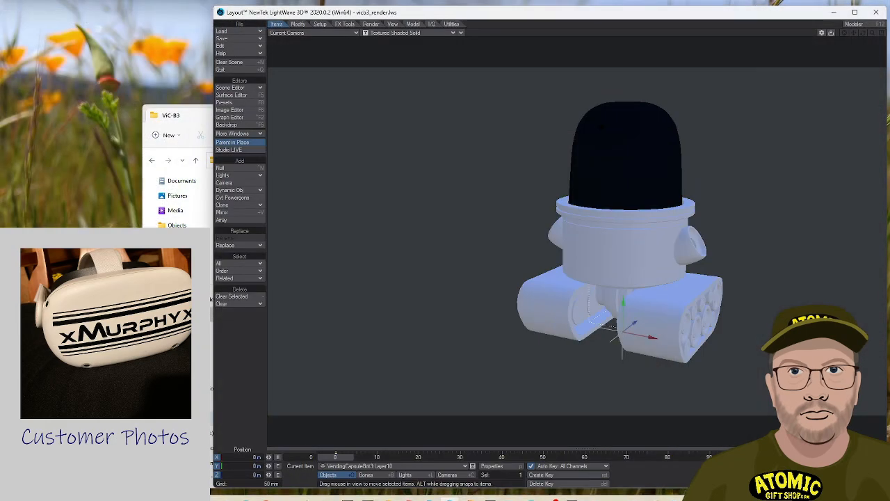
{"action": "left_click", "coordinate": [470, 491]}
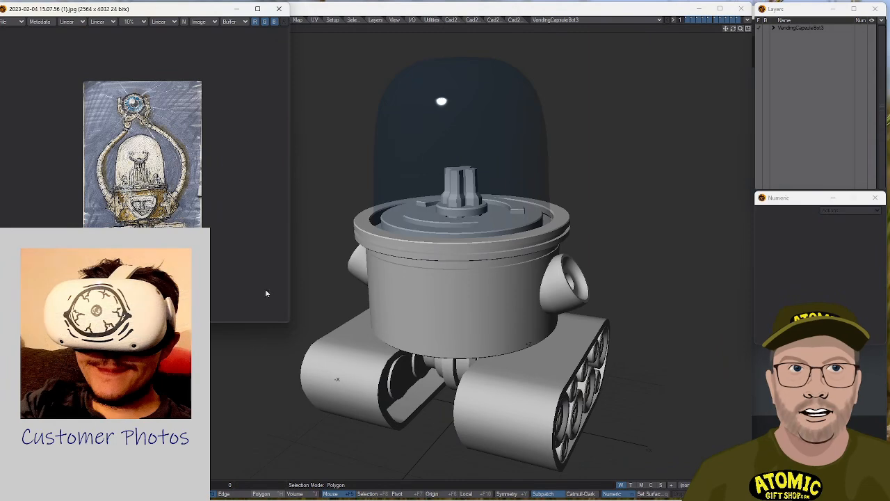
Extend the sketch viewer to the full screen height and set the image zoom to 25%.
{"action": "left_click_drag", "start_coordinate": [287, 322], "coordinate": [285, 498]}
{"action": "left_click", "coordinate": [146, 21]}
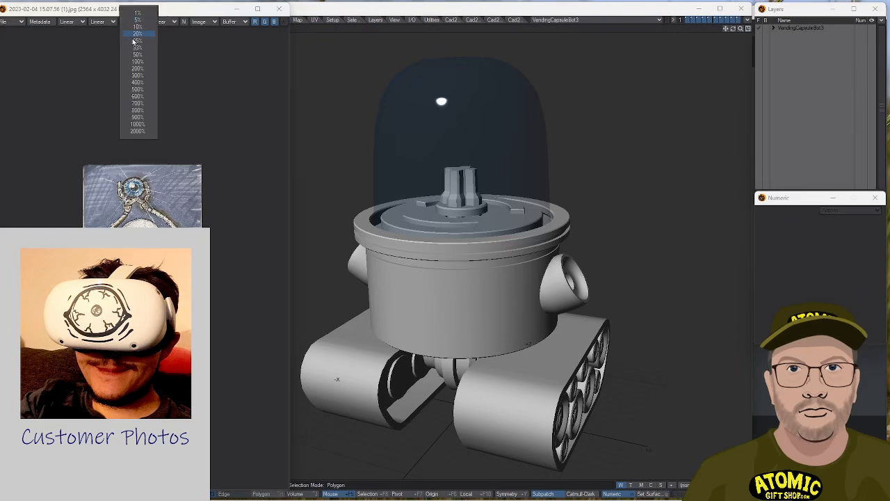
{"action": "left_click", "coordinate": [138, 44]}
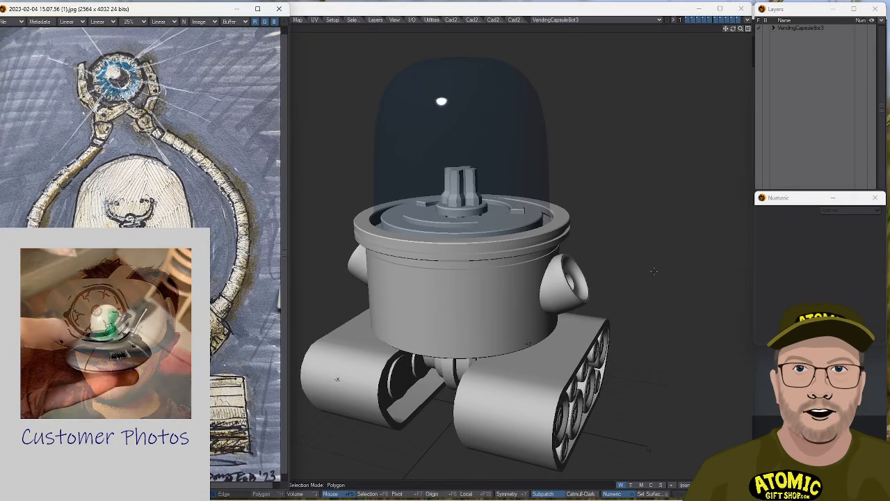
Expand VendingCapsuleBot3's layers and move the centre hub geometry from unnamed layer 10 into the tracks layer.
{"action": "left_click_drag", "start_coordinate": [657, 271], "coordinate": [330, 249], "text": "alt"}
{"action": "left_click_drag", "start_coordinate": [521, 293], "coordinate": [695, 153], "text": "alt"}
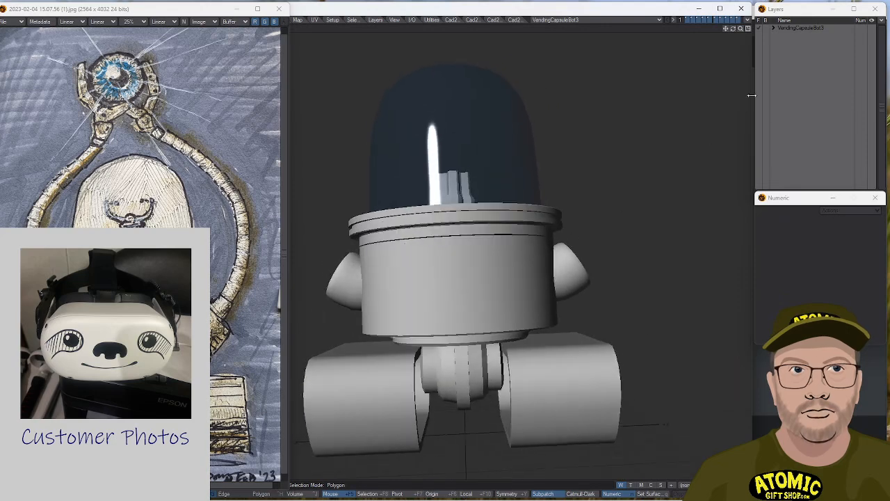
{"action": "left_click", "coordinate": [776, 28]}
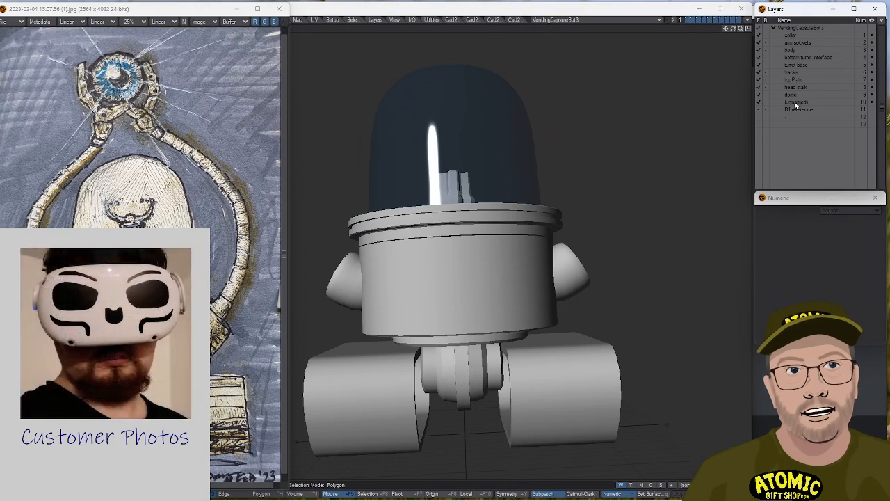
{"action": "left_click", "coordinate": [795, 102]}
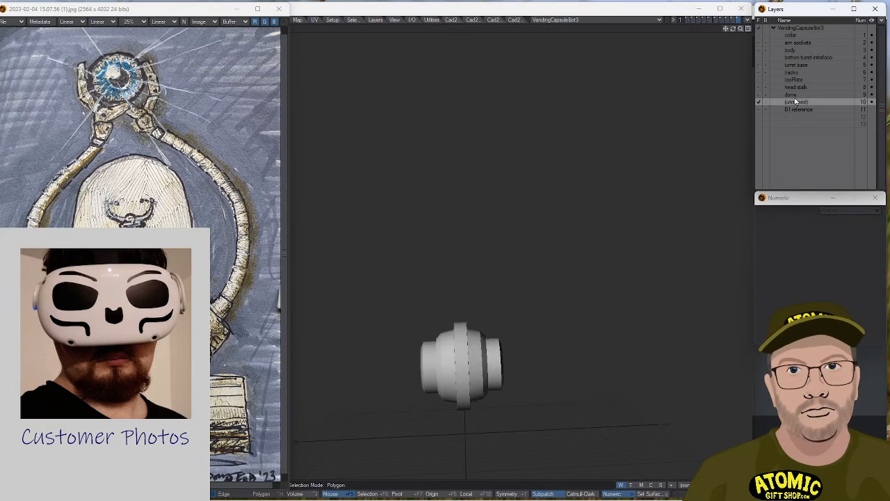
{"action": "left_click", "coordinate": [795, 73]}
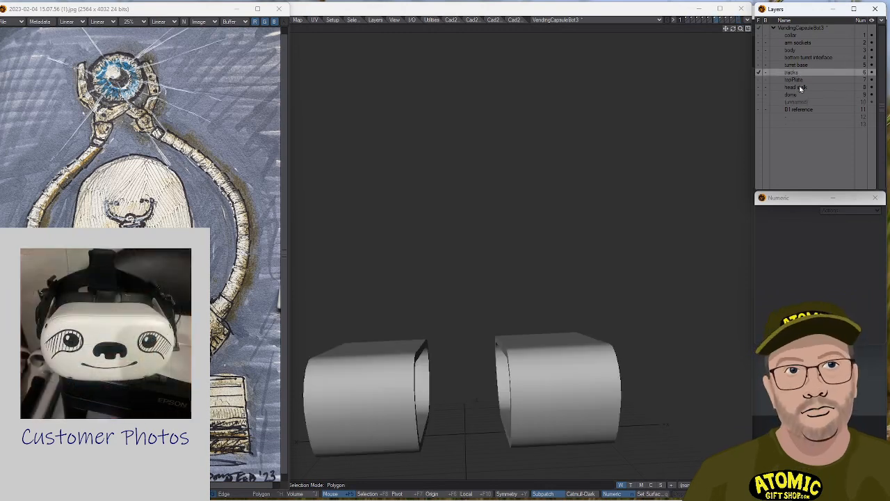
{"action": "left_click", "coordinate": [799, 95], "text": "ctrl"}
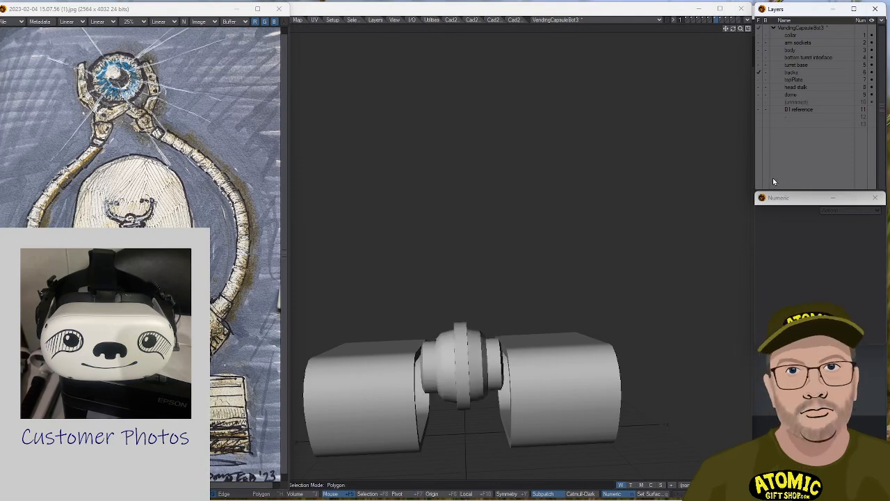
Inspect the tracks, road wheels and centre hub from the side, above and below.
{"action": "left_click_drag", "start_coordinate": [535, 290], "coordinate": [362, 292], "text": "alt"}
{"action": "left_click_drag", "start_coordinate": [570, 295], "coordinate": [334, 370], "text": "alt"}
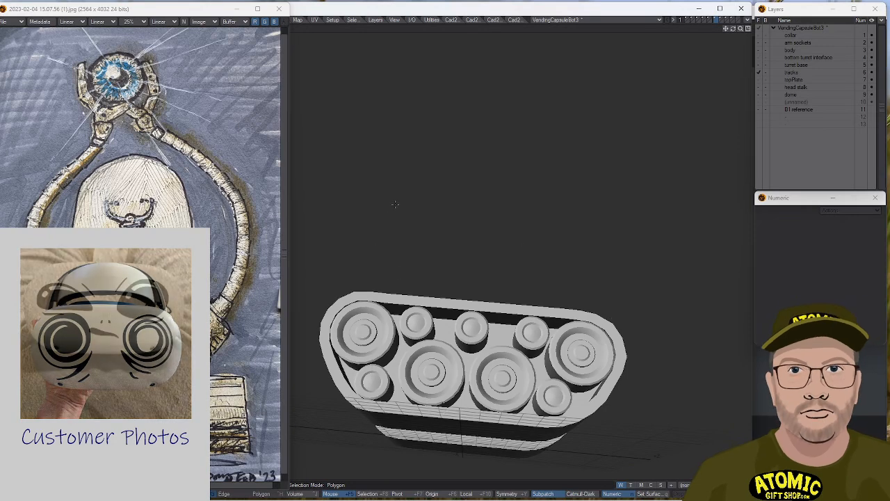
{"action": "left_click_drag", "start_coordinate": [394, 193], "coordinate": [404, 328], "text": "alt"}
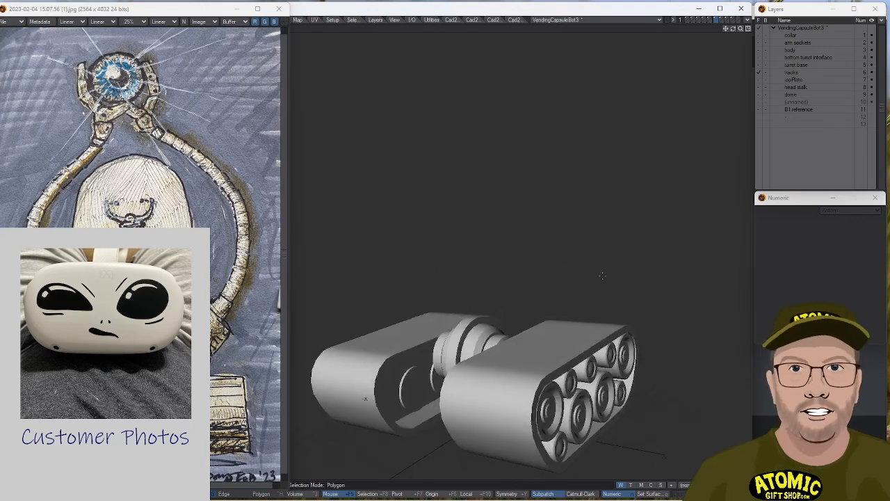
{"action": "left_click_drag", "start_coordinate": [539, 264], "coordinate": [511, 199], "text": "alt"}
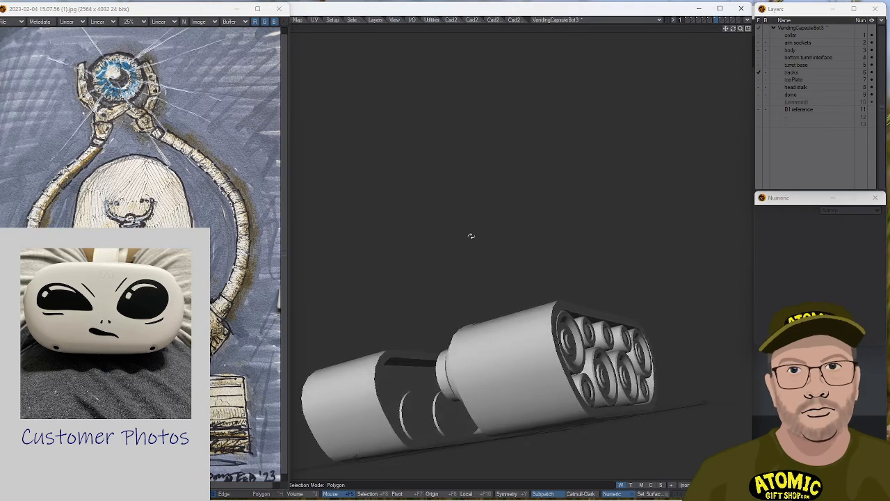
Bring the body layer to the foreground with unnamed layer 10 behind it and examine the body from above.
{"action": "left_click_drag", "start_coordinate": [566, 211], "coordinate": [596, 222], "text": "alt"}
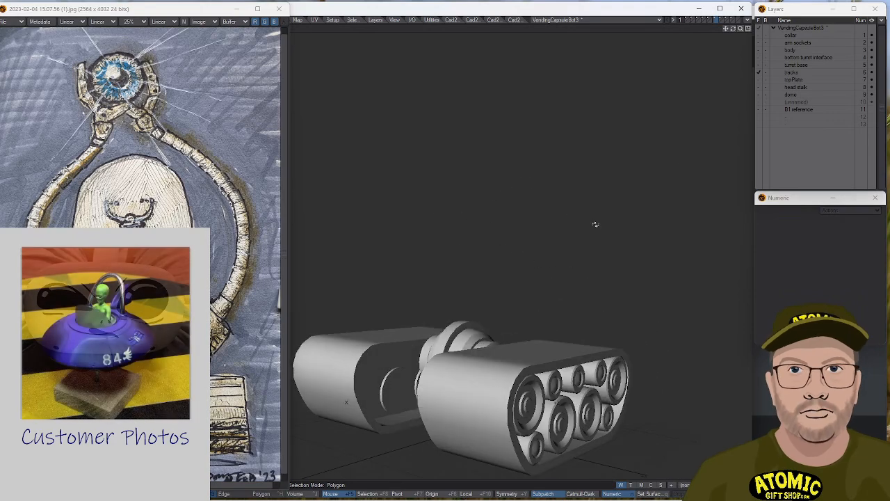
{"action": "left_click", "coordinate": [796, 103]}
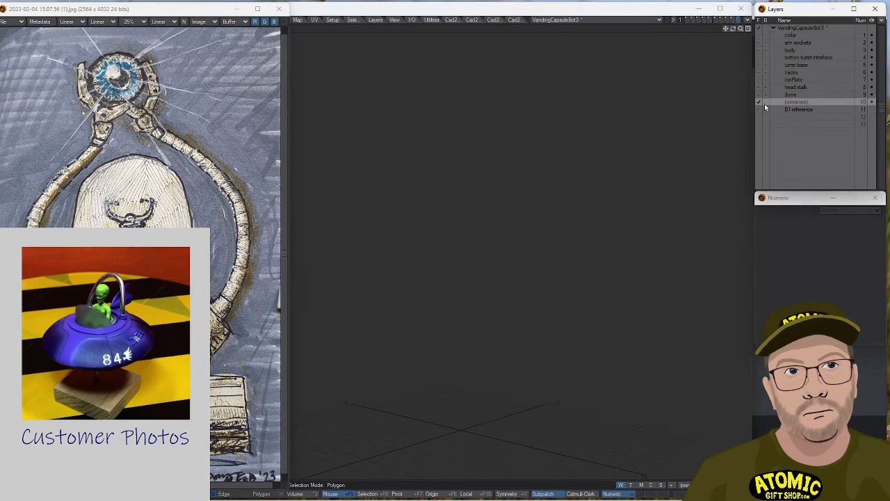
{"action": "left_click", "coordinate": [767, 50]}
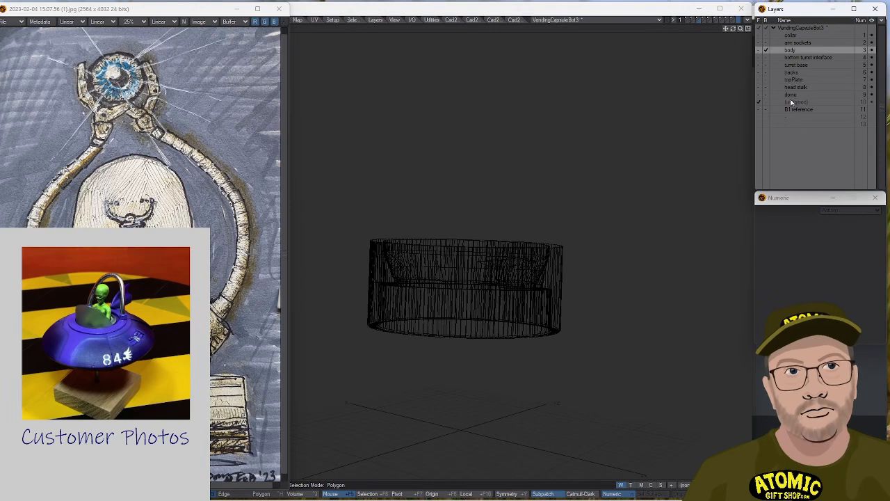
{"action": "key", "text": "apostrophe"}
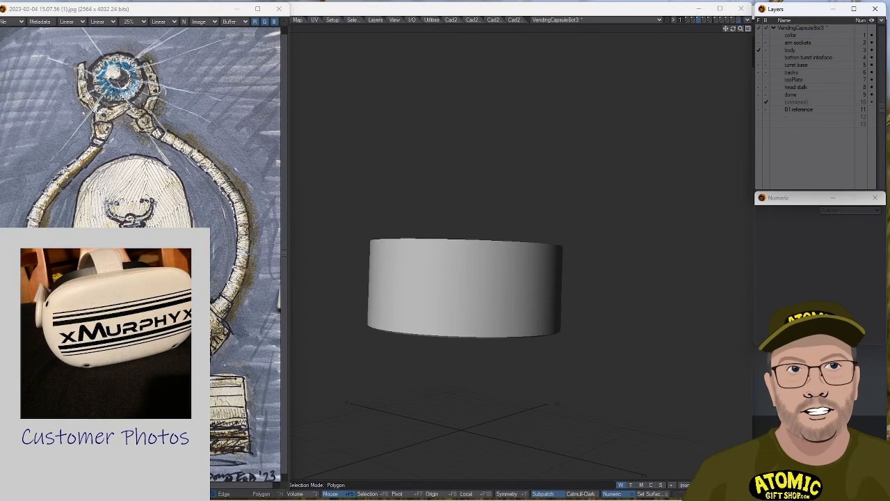
{"action": "left_click_drag", "start_coordinate": [410, 181], "coordinate": [448, 194], "text": "alt"}
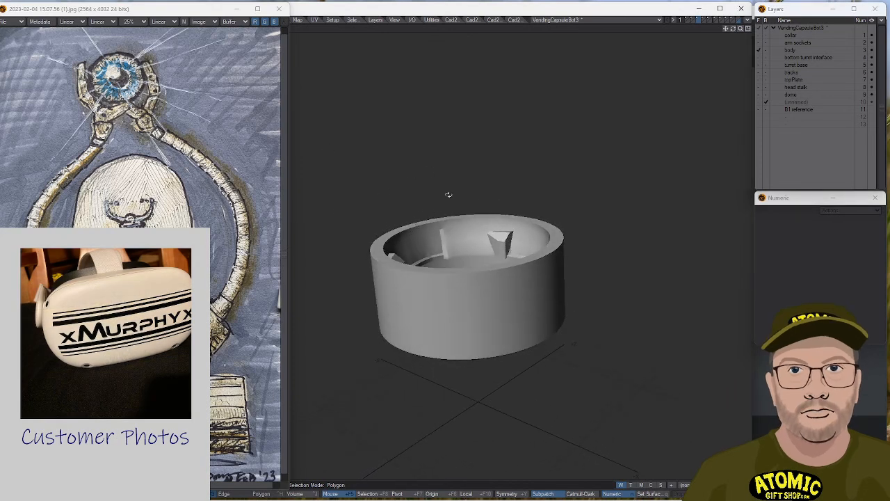
Make unnamed layer 10 the foreground and keep only the topPlate and head stalk layers as background references.
{"action": "left_click", "coordinate": [759, 80]}
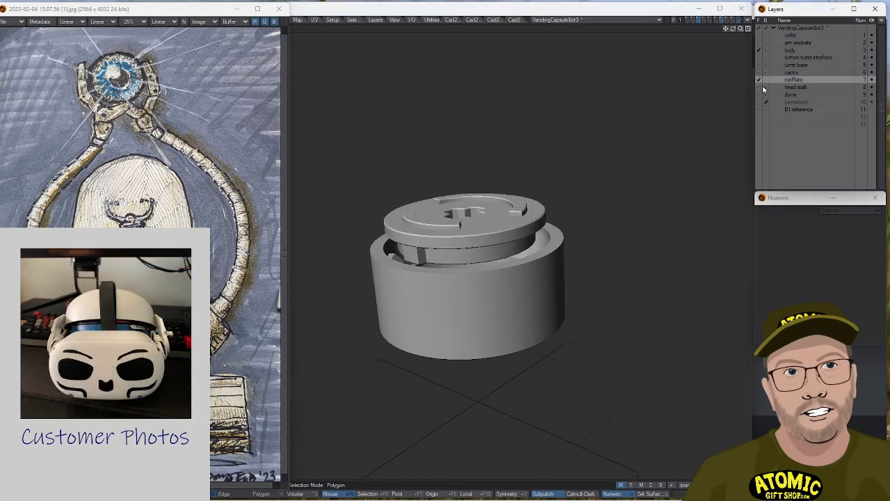
{"action": "left_click", "coordinate": [759, 89]}
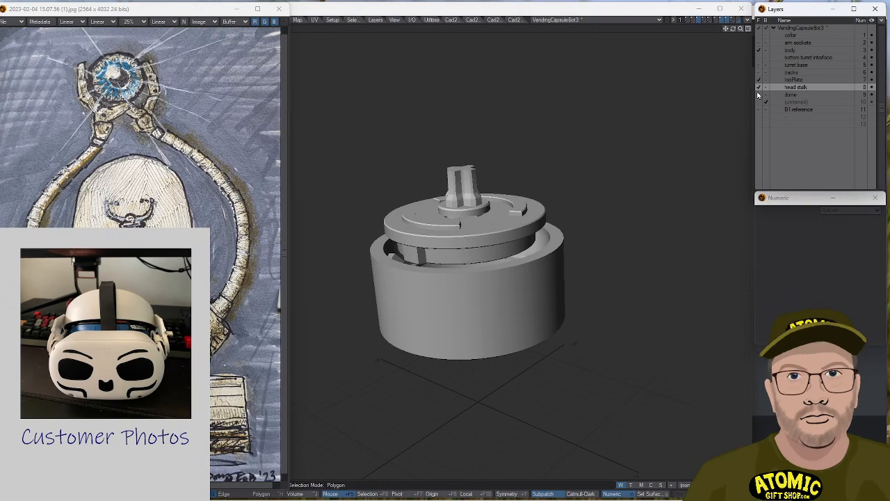
{"action": "key", "text": "apostrophe"}
{"action": "left_click", "coordinate": [759, 101]}
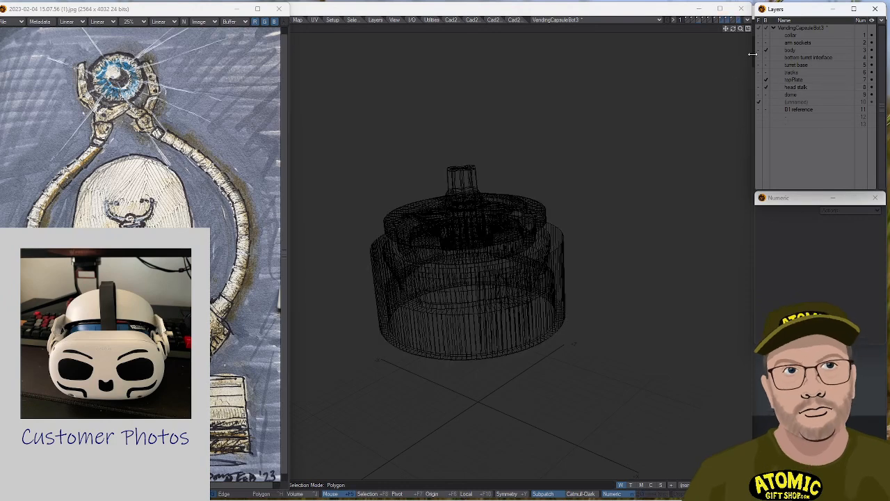
{"action": "left_click", "coordinate": [766, 50]}
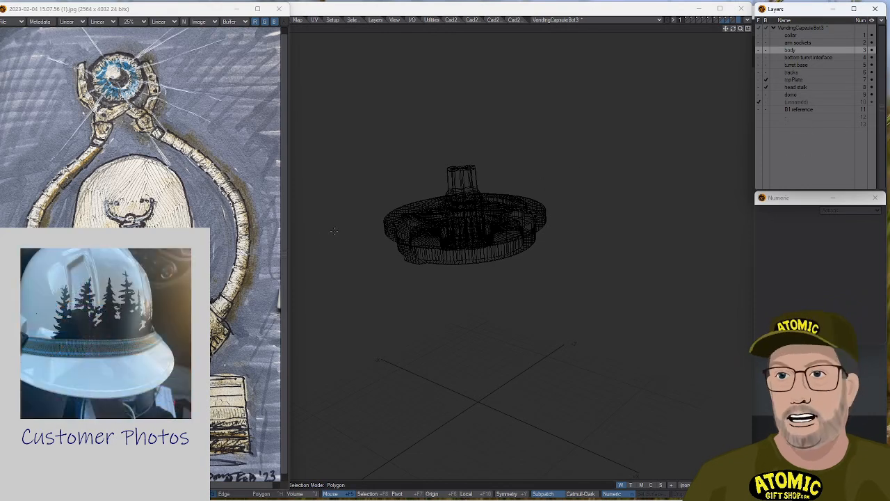
Switch to the four-view layout and fit the Modeler window between the sketch and the Layers window, with its tool sidebar uncovered.
{"action": "key", "text": "0"}
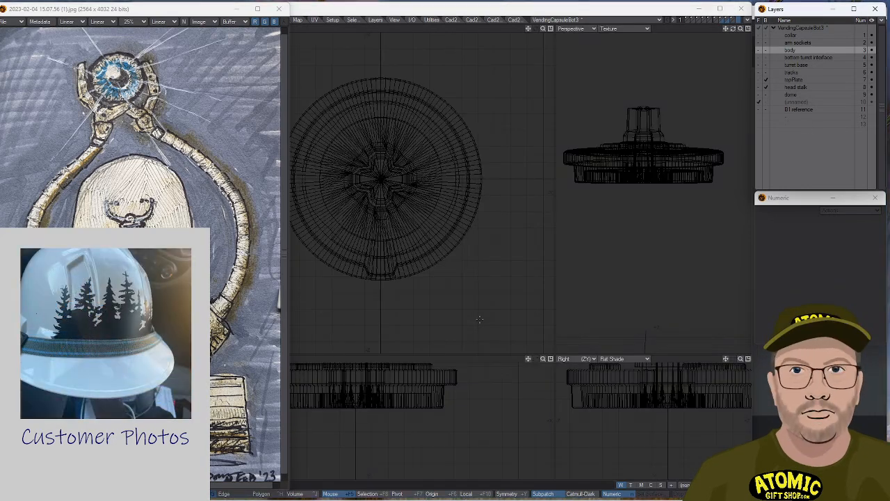
{"action": "mouse_move", "coordinate": [502, 360]}
{"action": "left_mouse_down"}
{"action": "mouse_move", "coordinate": [468, 352]}
{"action": "mouse_move", "coordinate": [497, 348]}
{"action": "left_mouse_up"}
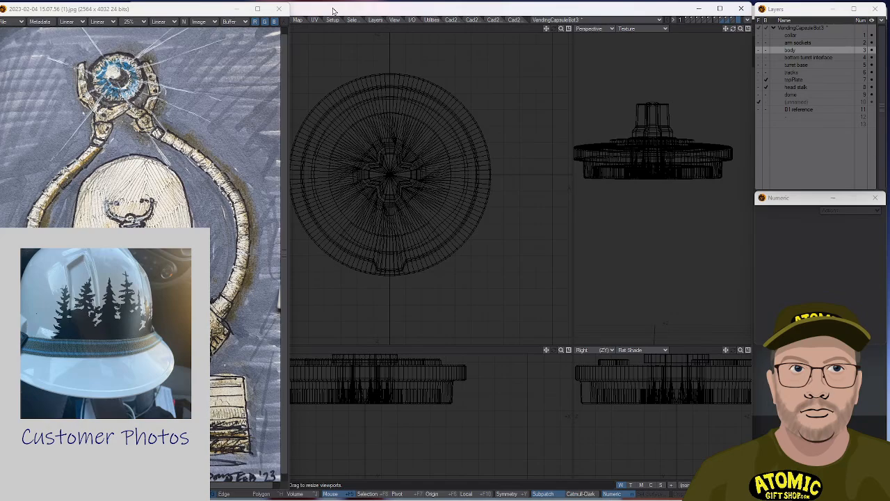
{"action": "left_click_drag", "start_coordinate": [320, 11], "coordinate": [603, 22]}
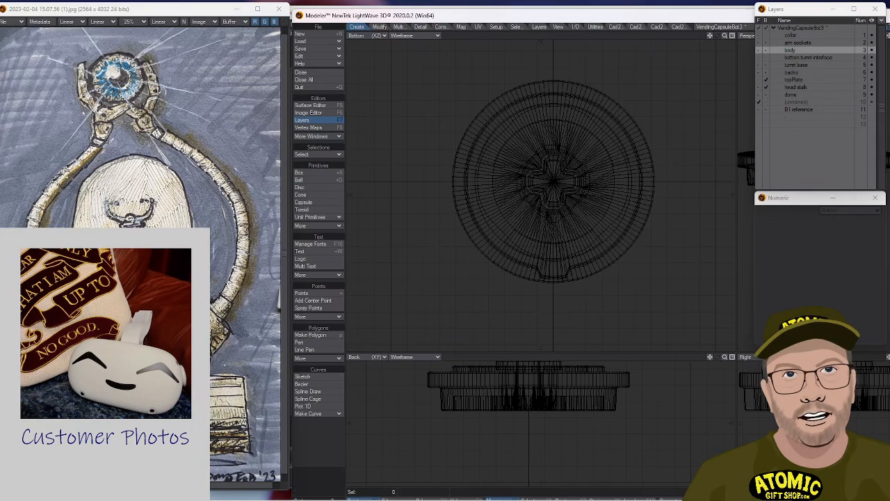
{"action": "left_click_drag", "start_coordinate": [889, 223], "coordinate": [754, 223]}
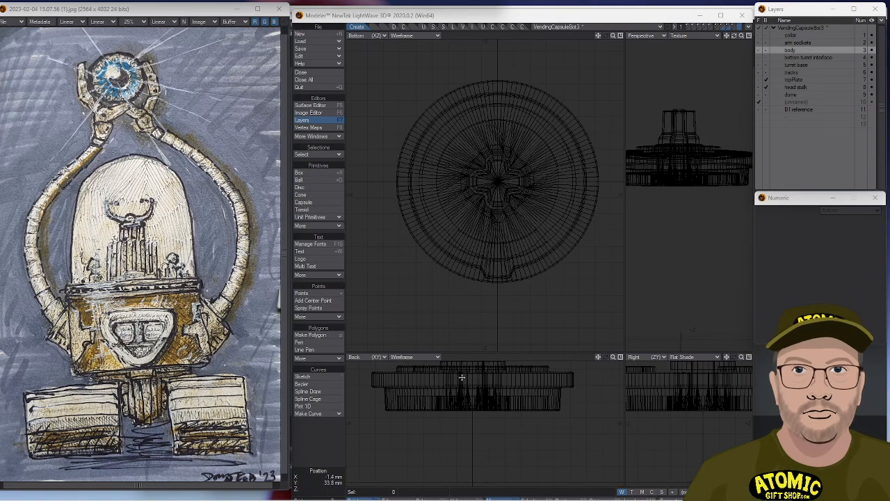
Draw a flat box about 6.8 mm wide and 8.2 mm high around the head stalk in the back view, with chamfered corners.
{"action": "left_click_drag", "start_coordinate": [459, 375], "coordinate": [469, 463], "text": "alt+shift"}
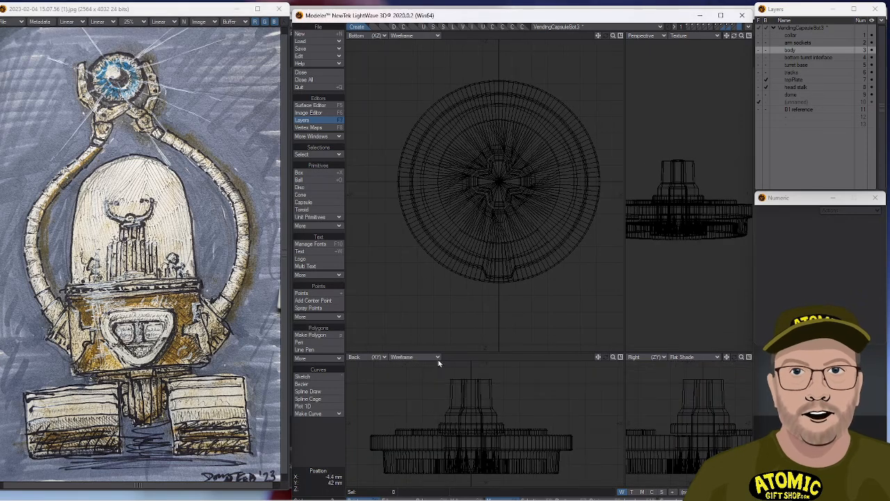
{"action": "left_click", "coordinate": [304, 175]}
{"action": "left_click_drag", "start_coordinate": [444, 374], "coordinate": [499, 436]}
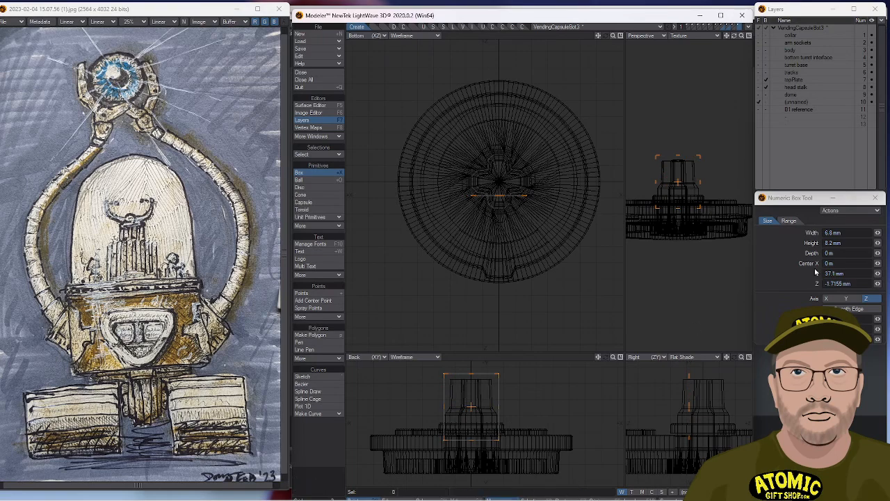
{"action": "left_click", "coordinate": [877, 319]}
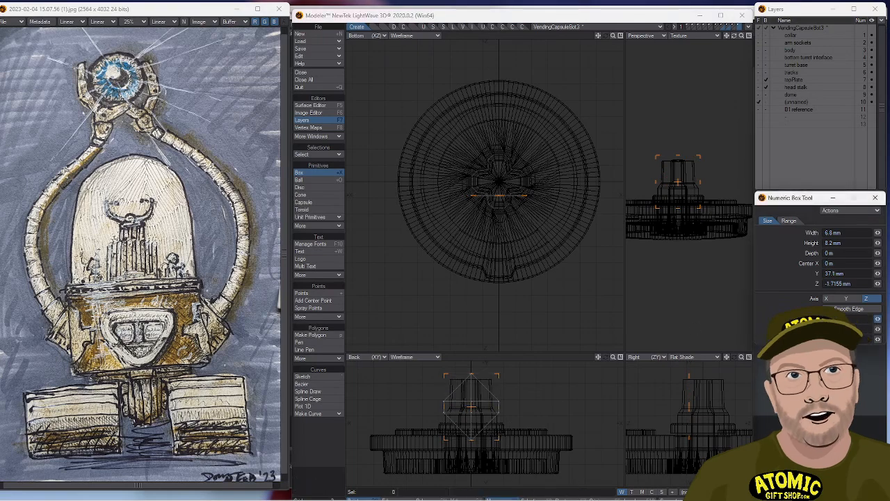
{"action": "left_click_drag", "start_coordinate": [877, 319], "coordinate": [879, 321]}
{"action": "key", "text": "space"}
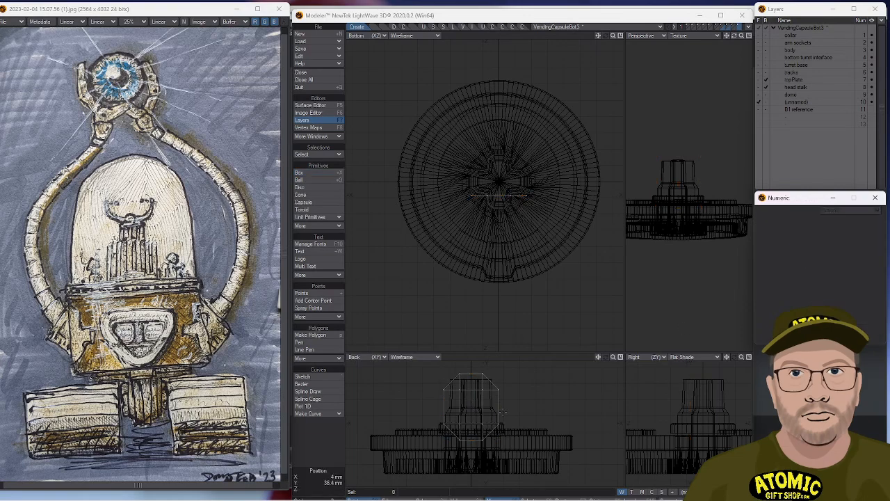
Merge the chamfered box's polygons into one and delete its lowest points to leave a flat bottom edge.
{"action": "left_click_drag", "start_coordinate": [488, 422], "coordinate": [490, 397]}
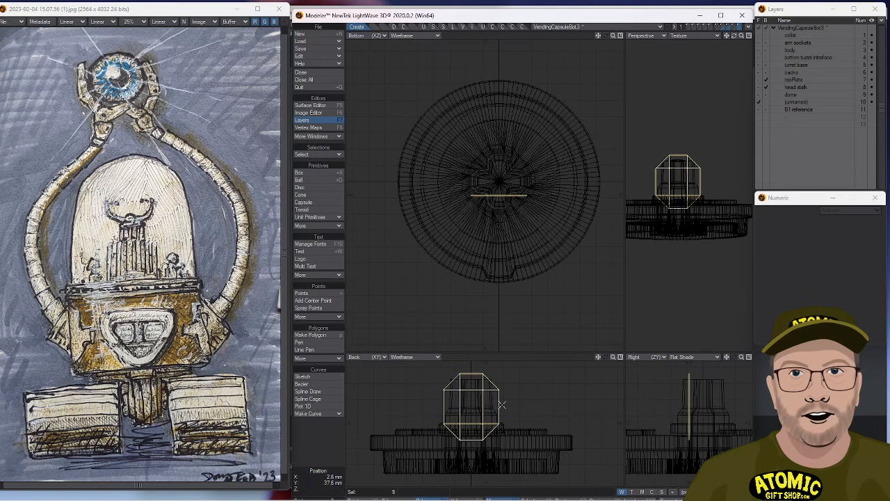
{"action": "key", "text": "shift+z"}
{"action": "key", "text": "slash"}
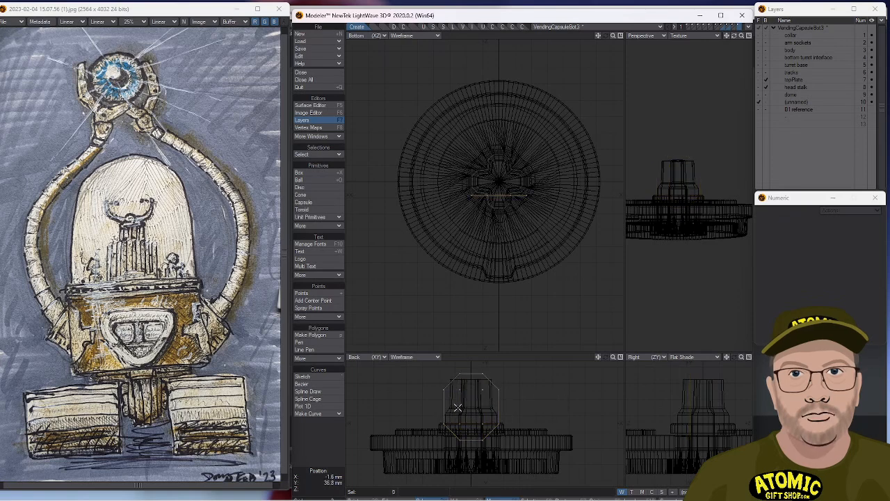
{"action": "mouse_move", "coordinate": [491, 394]}
{"action": "right_mouse_down"}
{"action": "mouse_move", "coordinate": [459, 381]}
{"action": "mouse_move", "coordinate": [452, 407]}
{"action": "mouse_move", "coordinate": [489, 422]}
{"action": "right_mouse_up"}
{"action": "key", "text": "Delete"}
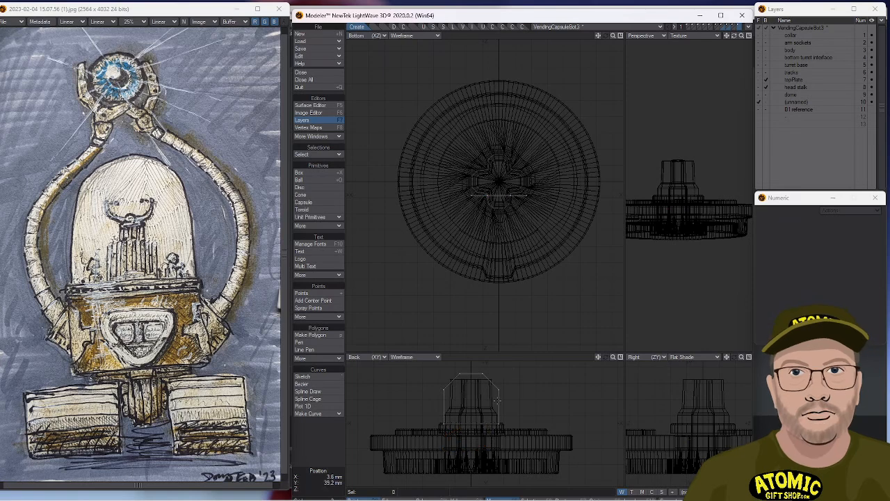
Lower the profile's bottom points toward the top plate and turn the profile to run front to back.
{"action": "right_click_drag", "start_coordinate": [430, 417], "coordinate": [506, 417]}
{"action": "key", "text": "t"}
{"action": "left_click_drag", "start_coordinate": [508, 413], "coordinate": [507, 422]}
{"action": "key", "text": "space"}
{"action": "left_click", "coordinate": [328, 420]}
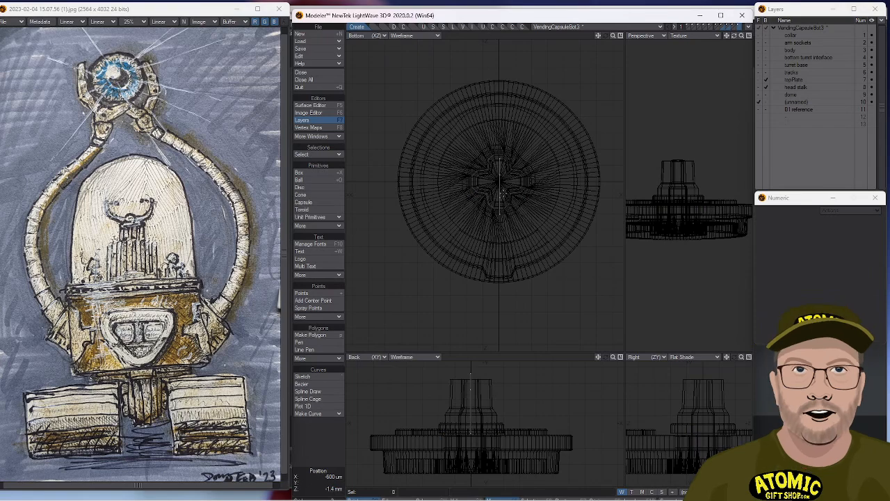
Thicken the profile by about 556 um into a solid slab using the Thicken tool.
{"action": "key", "text": "ctrl+f"}
{"action": "type", "text": "th"}
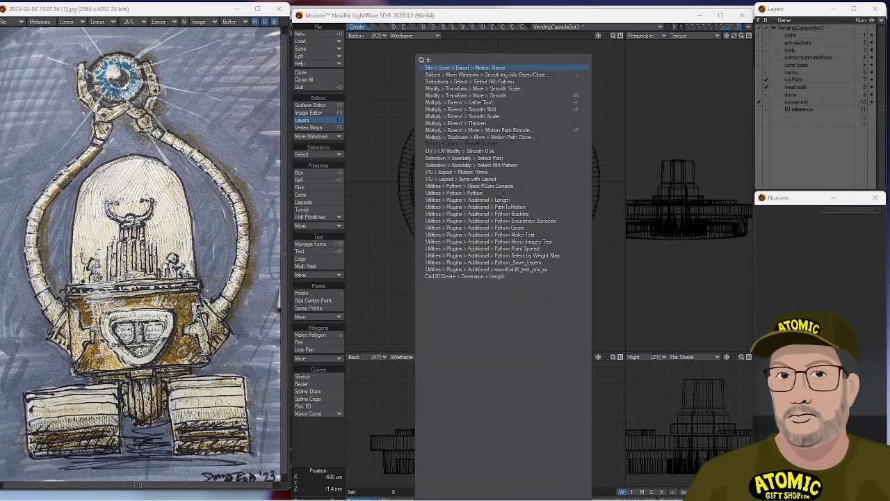
{"action": "type", "text": "ick"}
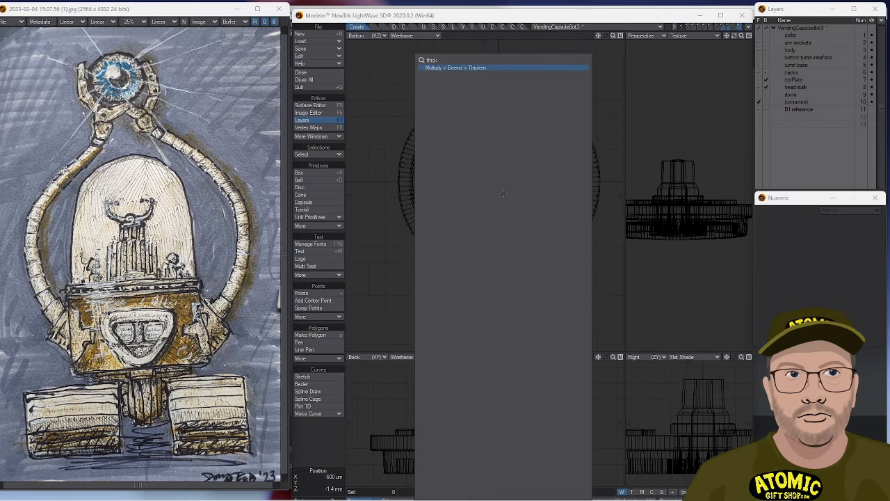
{"action": "key", "text": "Return"}
{"action": "left_click_drag", "start_coordinate": [555, 212], "coordinate": [560, 212]}
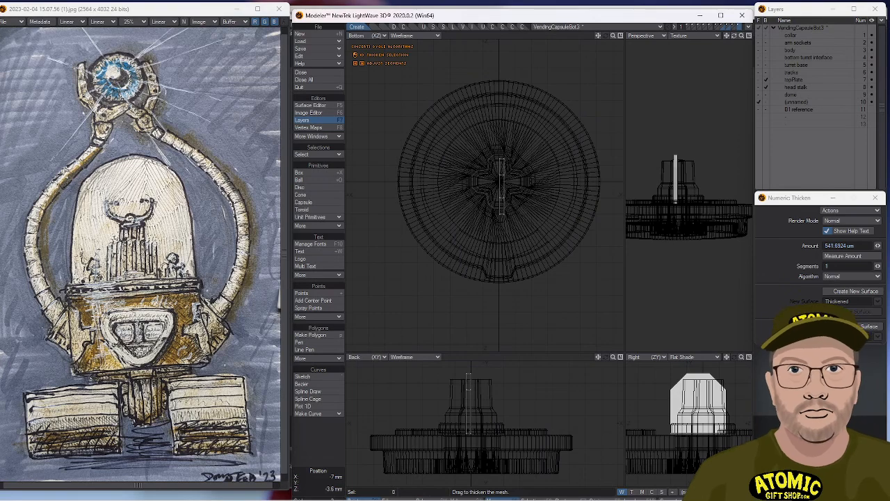
{"action": "left_click_drag", "start_coordinate": [722, 247], "coordinate": [687, 240], "text": "ctrl+alt"}
{"action": "left_click_drag", "start_coordinate": [509, 252], "coordinate": [487, 263], "text": "alt"}
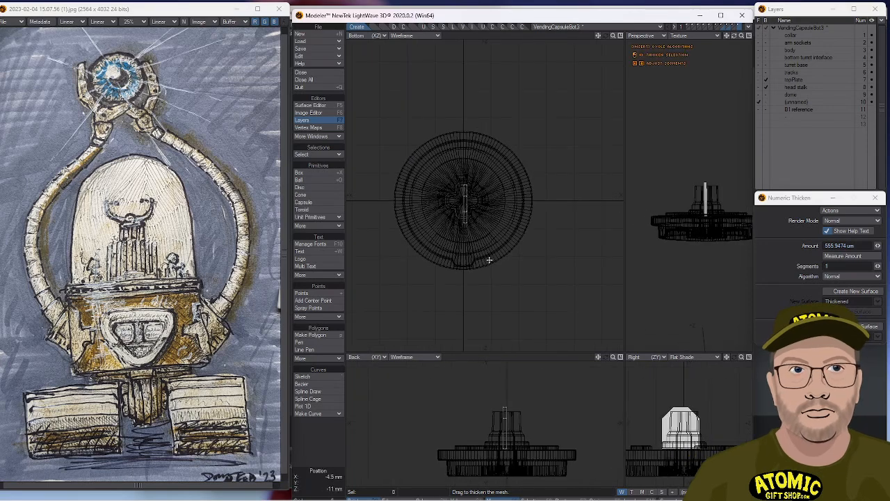
{"action": "key", "text": "space"}
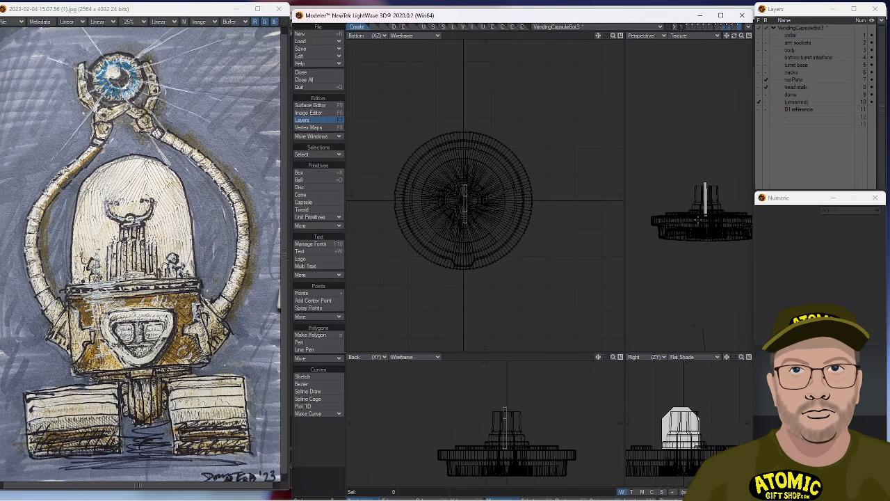
Move the slab -500 um in X and 1 mm in Z, and stretch it to about 134% in depth and 117% in height.
{"action": "key", "text": "t"}
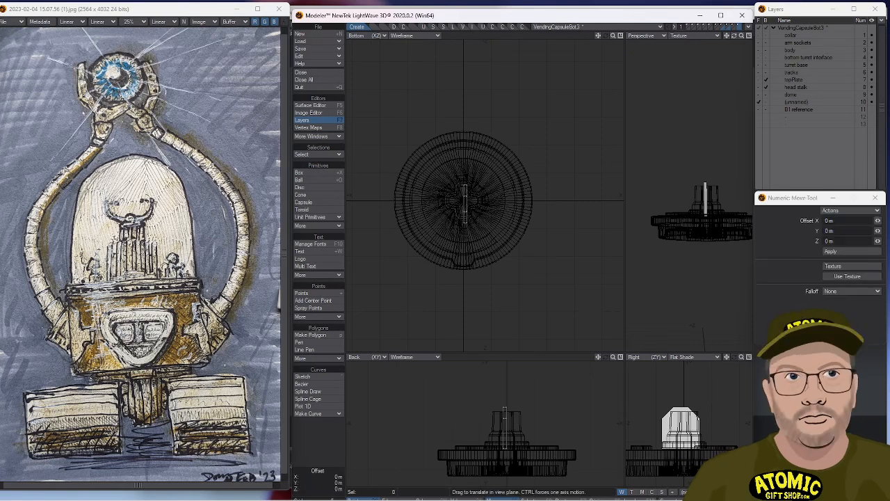
{"action": "left_click_drag", "start_coordinate": [483, 205], "coordinate": [480, 202]}
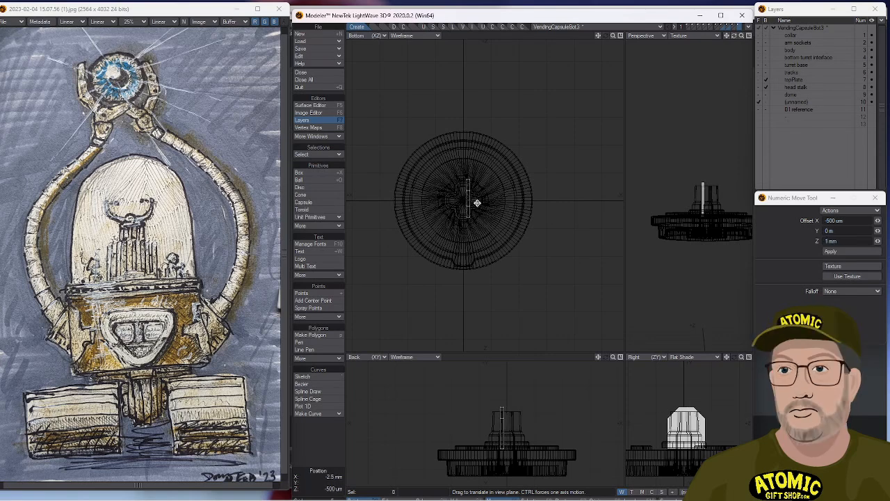
{"action": "key", "text": "h"}
{"action": "left_click_drag", "start_coordinate": [469, 199], "coordinate": [469, 182]}
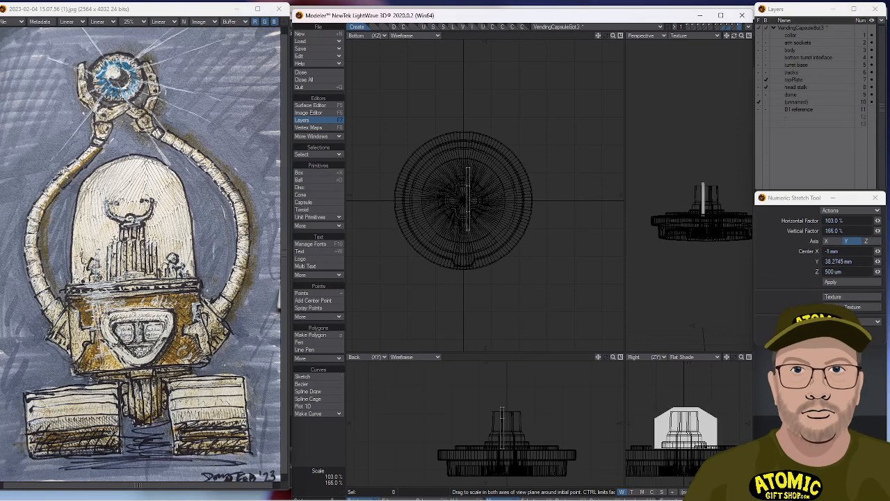
{"action": "left_click_drag", "start_coordinate": [469, 184], "coordinate": [477, 225]}
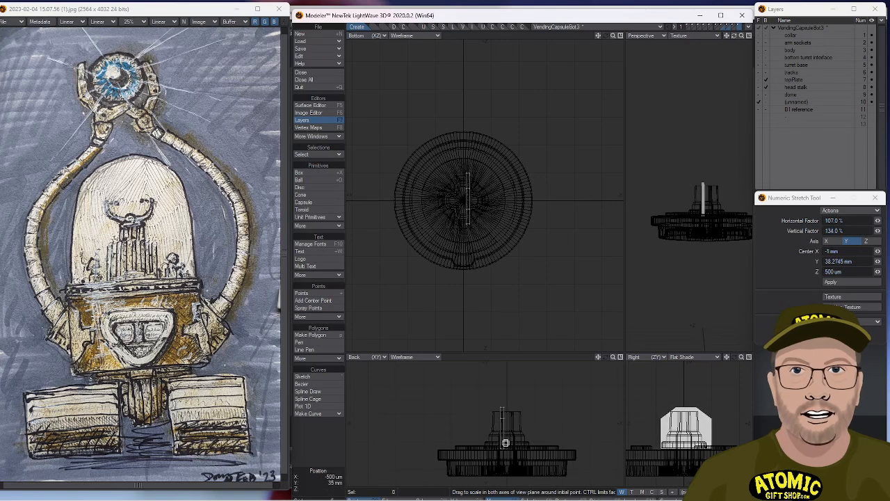
{"action": "left_click_drag", "start_coordinate": [505, 449], "coordinate": [506, 432]}
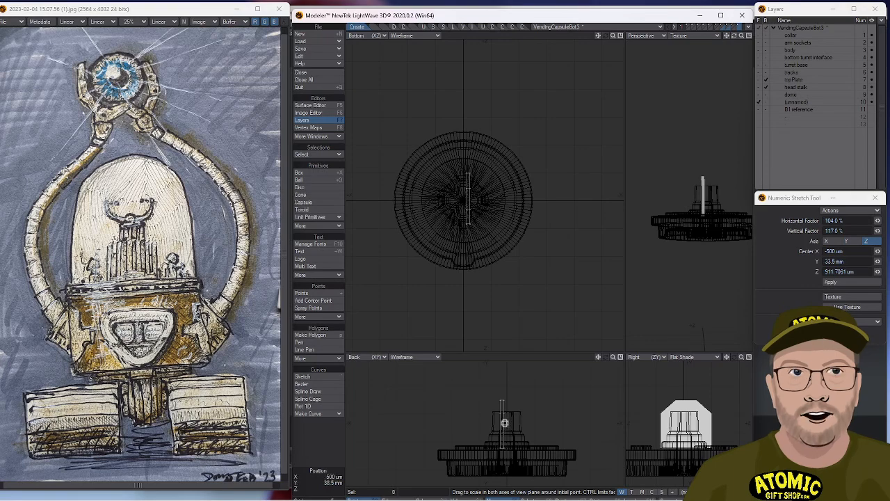
{"action": "key", "text": "space"}
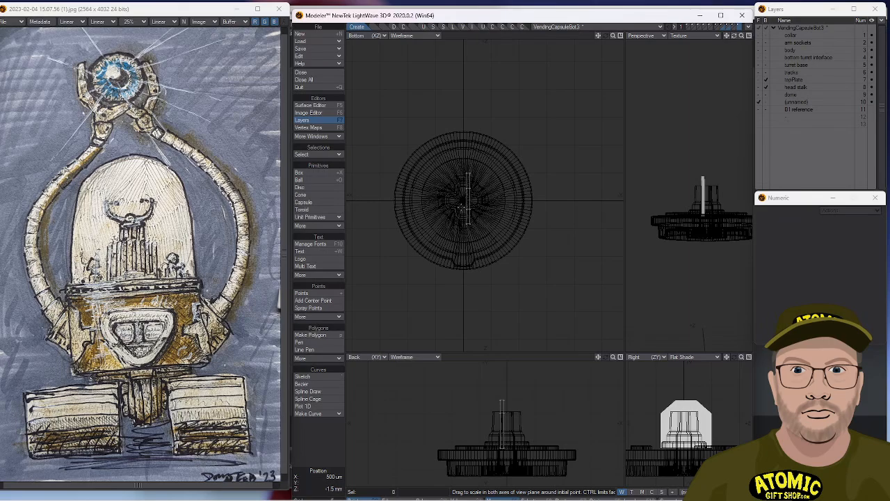
Fine-tune the slab's position over the head stalk by moving it 300 um and -200 um along X.
{"action": "scroll", "coordinate": [514, 193], "scroll_direction": "up", "scroll_amount": 5}
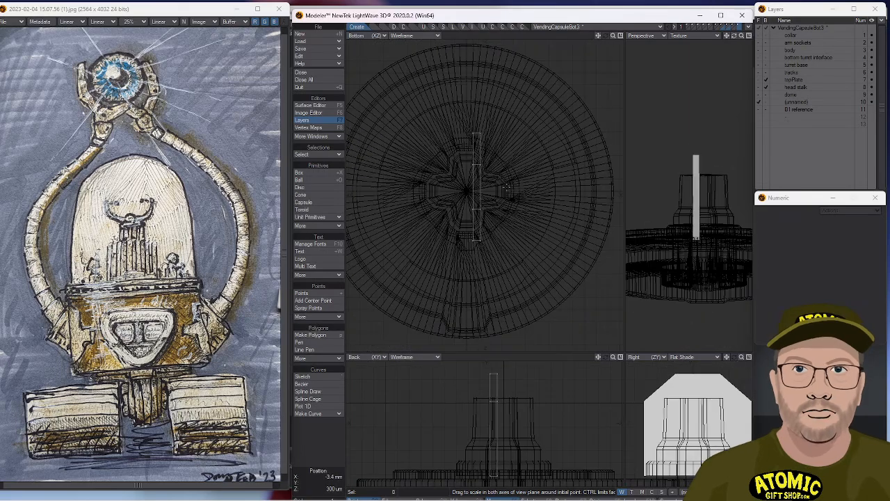
{"action": "key", "text": "t"}
{"action": "left_click_drag", "start_coordinate": [508, 219], "coordinate": [505, 218]}
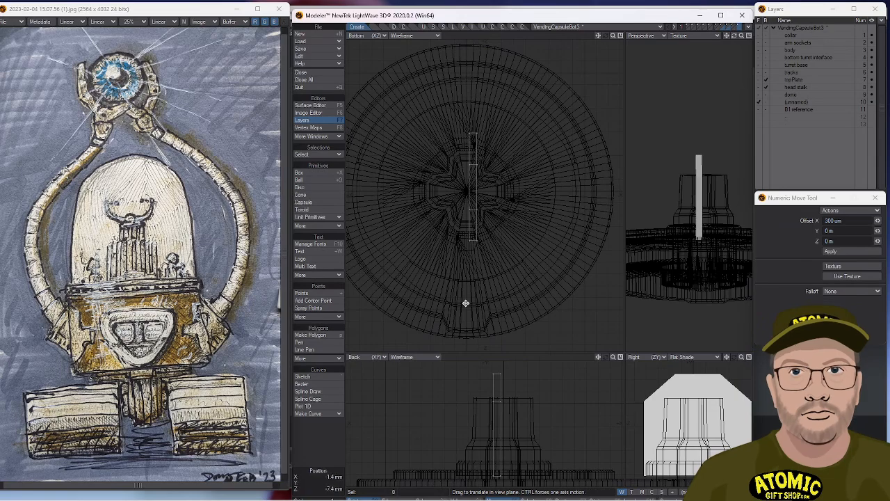
{"action": "left_click_drag", "start_coordinate": [496, 248], "coordinate": [495, 248]}
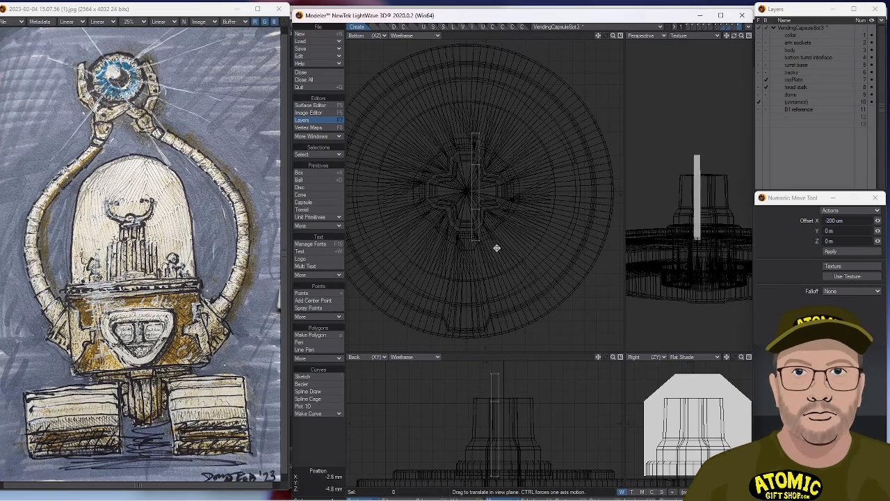
Mirror the slab across the X axis about X = -1.5 mm to add a second slab beside it.
{"action": "key", "text": "shift+v"}
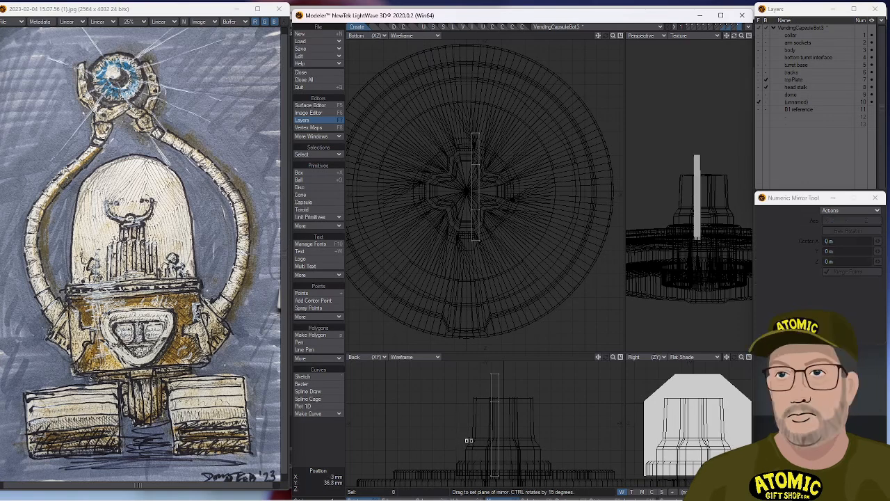
{"action": "left_click", "coordinate": [487, 415]}
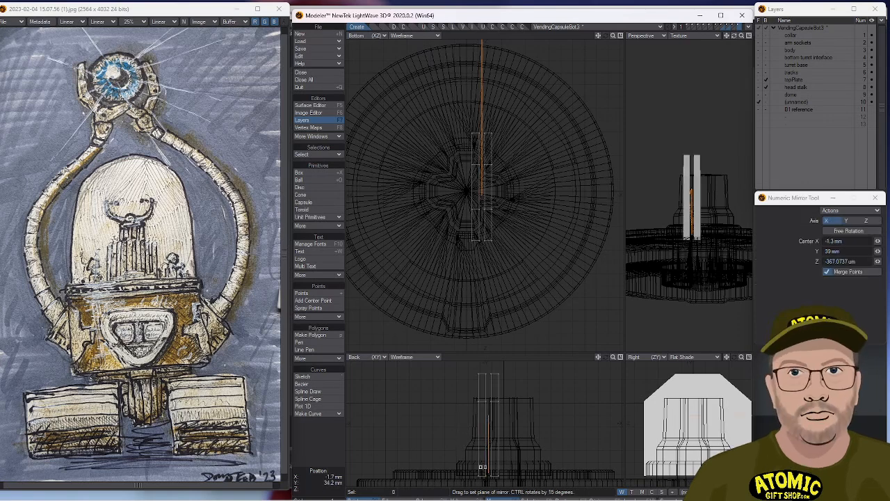
{"action": "left_click_drag", "start_coordinate": [489, 424], "coordinate": [485, 422]}
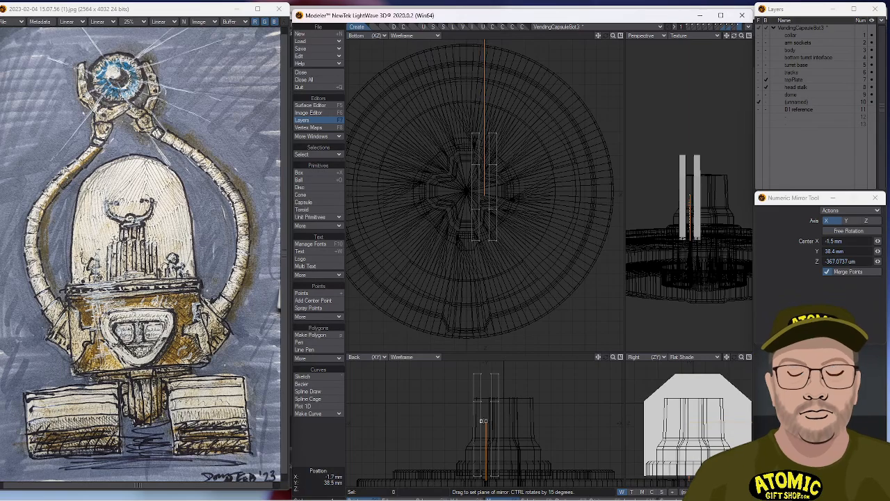
{"action": "key", "text": "space"}
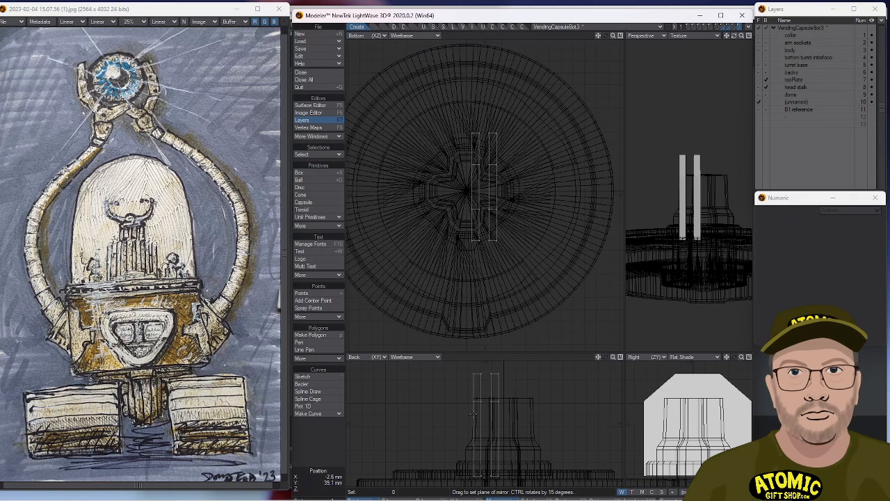
Mirror only the original slab across the X axis about X = -2.2 mm to add a third slab.
{"action": "left_click", "coordinate": [491, 413]}
{"action": "key", "text": "]"}
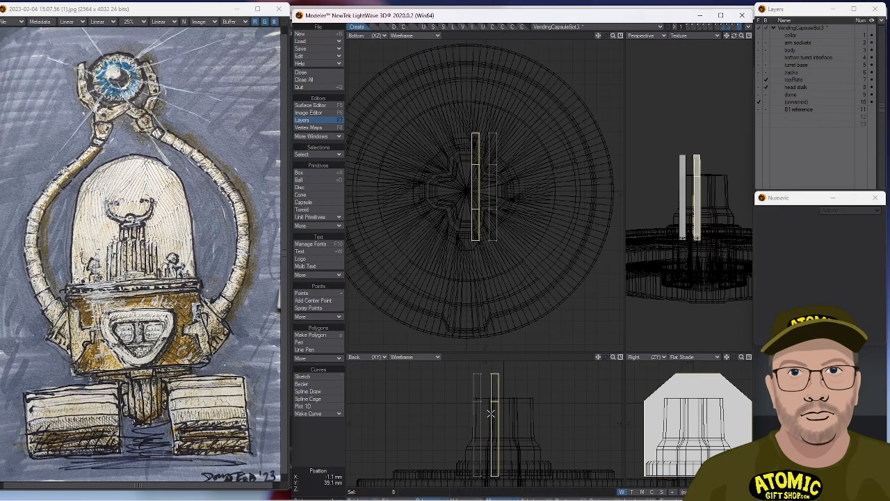
{"action": "key", "text": "shift+v"}
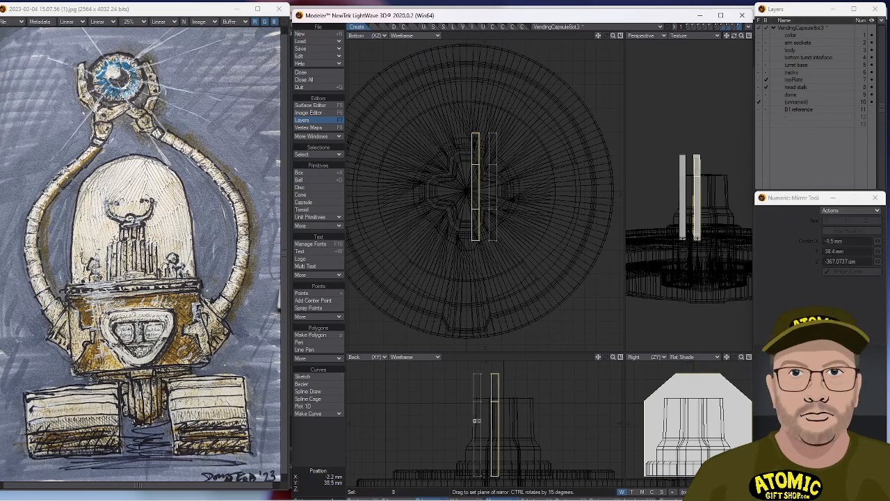
{"action": "left_click_drag", "start_coordinate": [476, 420], "coordinate": [475, 456]}
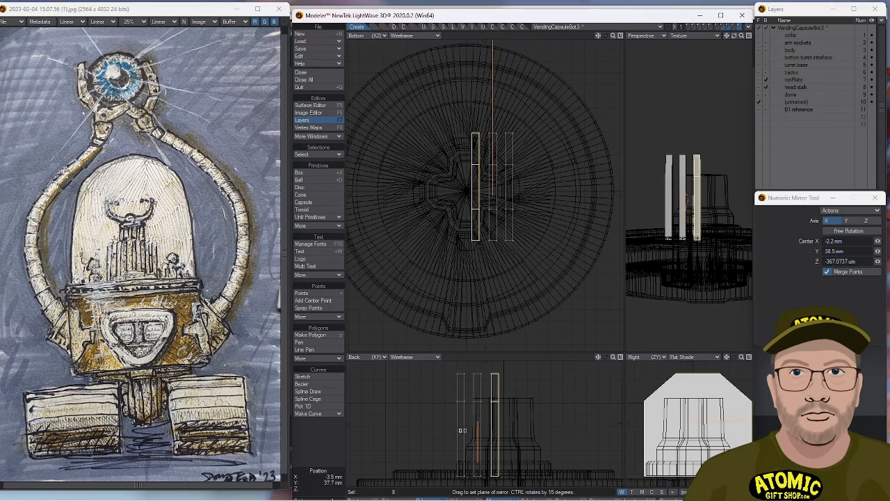
{"action": "key", "text": "space"}
Stretch the outermost slab to 89% in depth and move it -600 um in Y.
{"action": "mouse_move", "coordinate": [509, 382]}
{"action": "left_mouse_down"}
{"action": "mouse_move", "coordinate": [471, 411]}
{"action": "mouse_move", "coordinate": [460, 392]}
{"action": "left_mouse_up"}
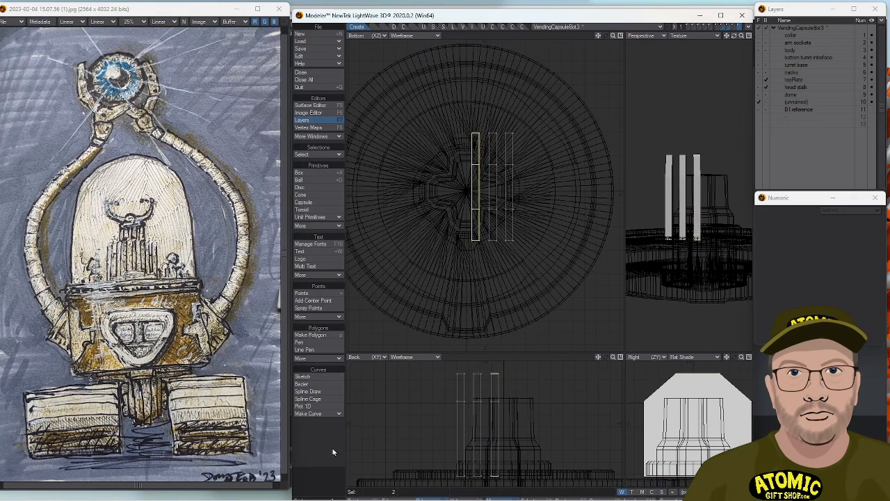
{"action": "left_click", "coordinate": [453, 394]}
{"action": "key", "text": "]"}
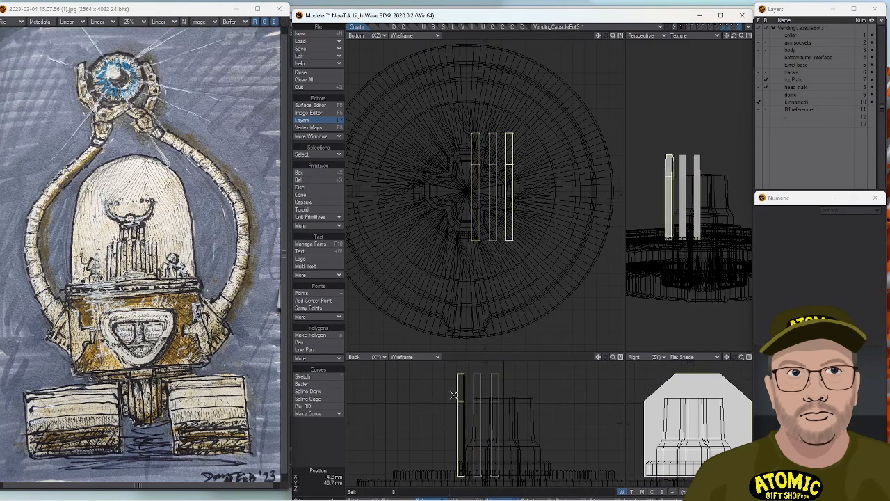
{"action": "key", "text": "h"}
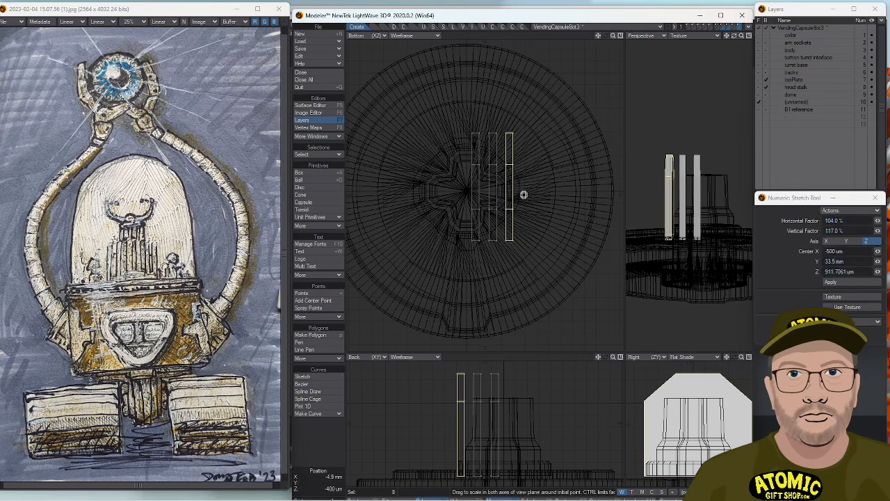
{"action": "left_click_drag", "start_coordinate": [510, 188], "coordinate": [509, 195], "text": "ctrl"}
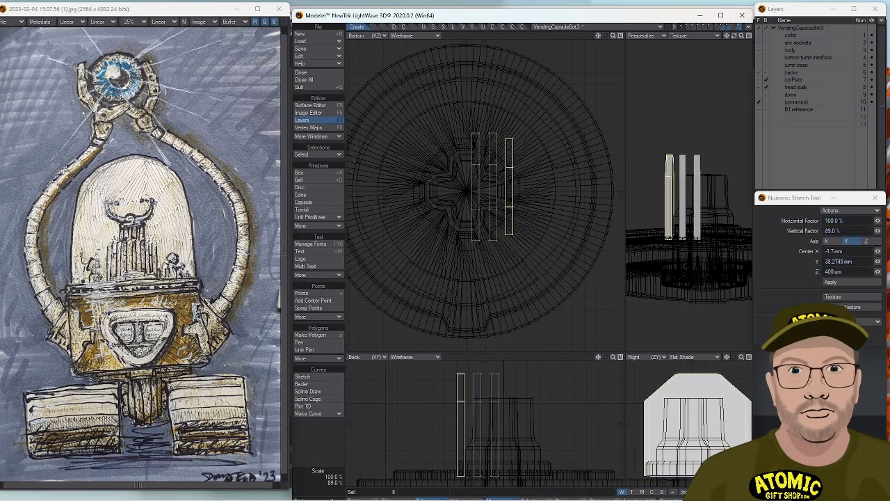
{"action": "key", "text": "t"}
{"action": "left_click_drag", "start_coordinate": [458, 453], "coordinate": [459, 459]}
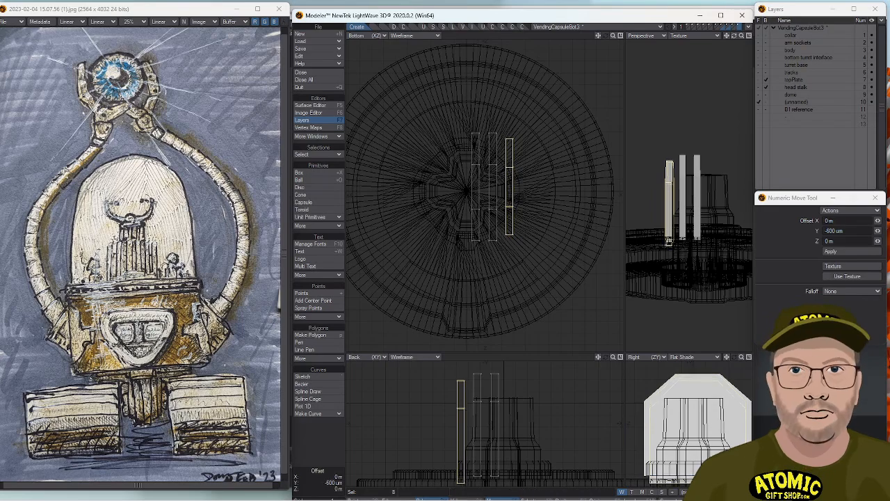
{"action": "key", "text": "space"}
Mirror the second slab across the X axis about X = -3.6 mm to add a fourth slab at the outside.
{"action": "mouse_move", "coordinate": [471, 392]}
{"action": "left_mouse_down"}
{"action": "mouse_move", "coordinate": [429, 427]}
{"action": "mouse_move", "coordinate": [473, 414]}
{"action": "left_mouse_up"}
{"action": "mouse_move", "coordinate": [499, 267]}
{"action": "right_mouse_down"}
{"action": "mouse_move", "coordinate": [394, 163]}
{"action": "mouse_move", "coordinate": [576, 233]}
{"action": "right_mouse_up"}
{"action": "left_click_drag", "start_coordinate": [444, 208], "coordinate": [431, 203], "text": "alt"}
{"action": "mouse_move", "coordinate": [674, 166]}
{"action": "left_mouse_down", "text": "alt"}
{"action": "mouse_move", "coordinate": [691, 189]}
{"action": "mouse_move", "coordinate": [676, 167]}
{"action": "mouse_move", "coordinate": [671, 177]}
{"action": "left_mouse_up", "text": "alt"}
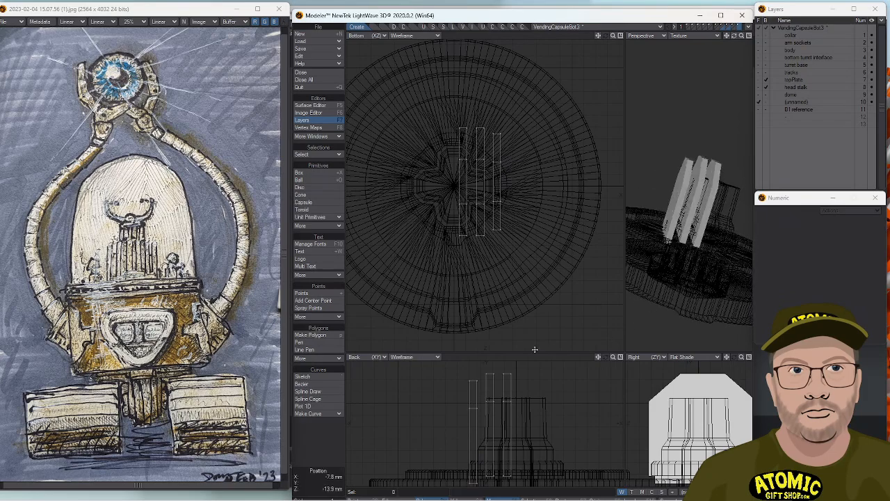
{"action": "left_click_drag", "start_coordinate": [513, 338], "coordinate": [522, 312], "text": "alt"}
{"action": "left_click", "coordinate": [464, 405]}
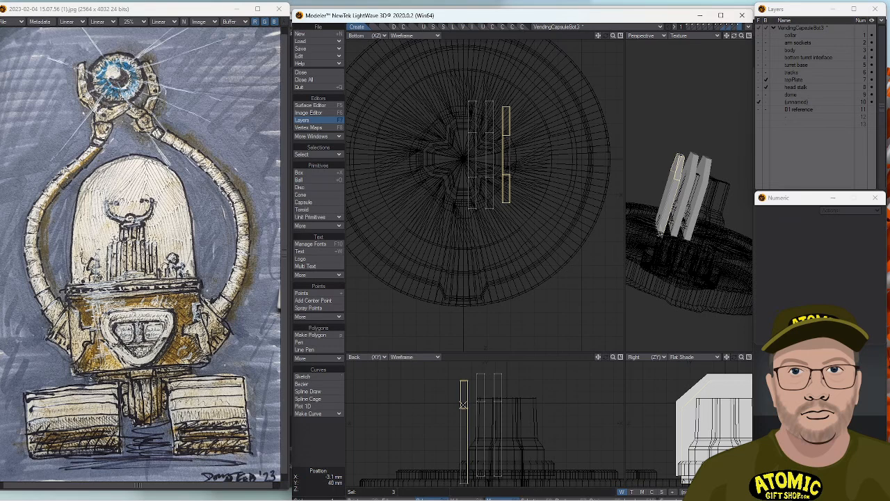
{"action": "left_click", "coordinate": [448, 372]}
{"action": "left_click", "coordinate": [480, 410]}
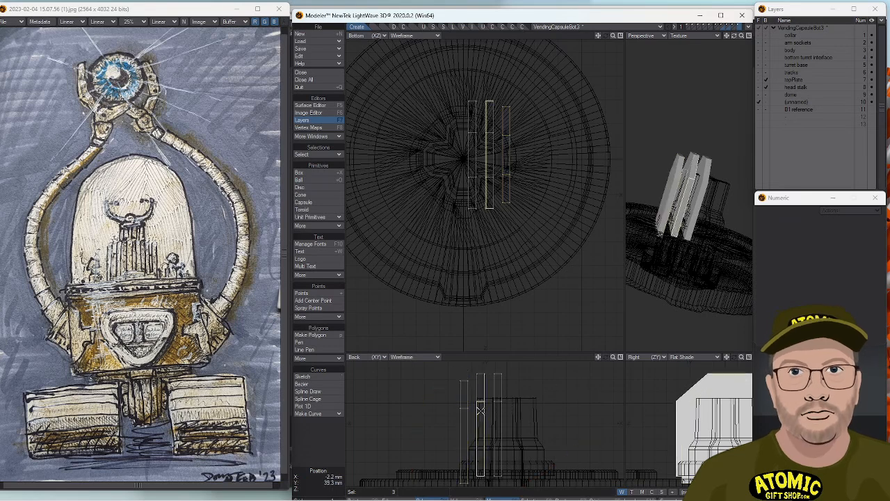
{"action": "key", "text": "shift+v"}
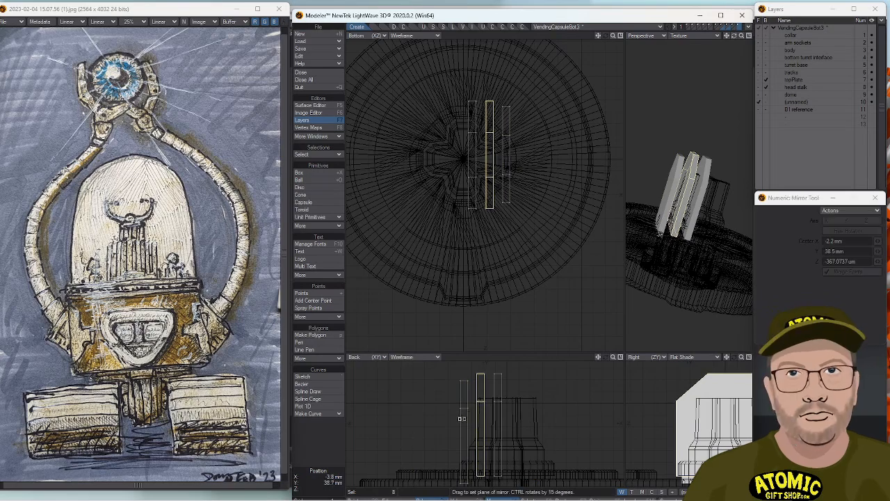
{"action": "left_click_drag", "start_coordinate": [463, 419], "coordinate": [457, 452]}
{"action": "key", "text": "space"}
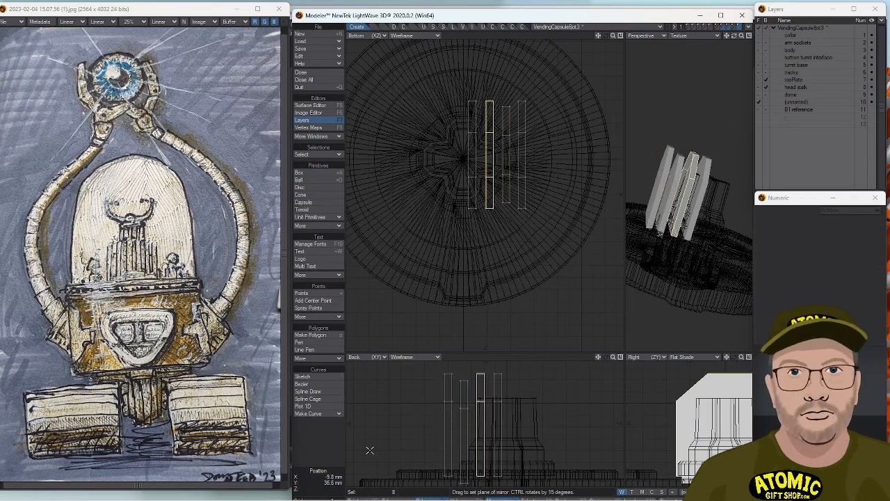
{"action": "left_click", "coordinate": [323, 446]}
Move the new outermost slab -1.2 mm in Y.
{"action": "left_click", "coordinate": [450, 395]}
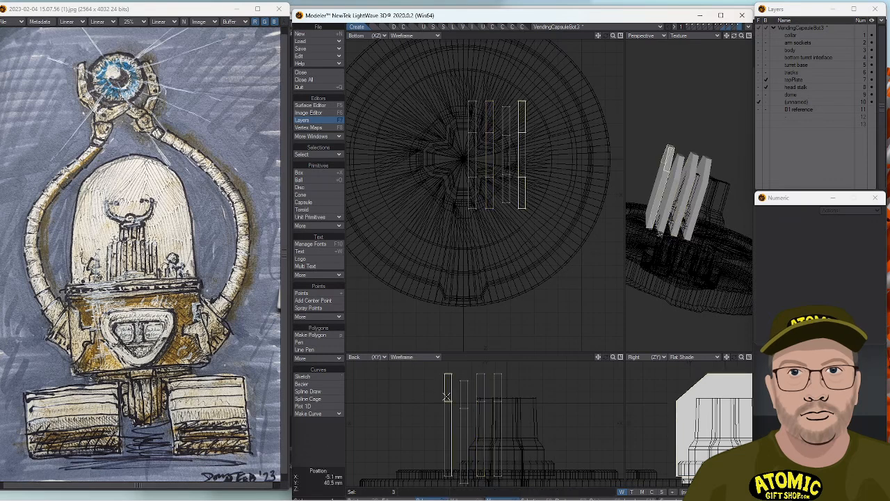
{"action": "key", "text": "t"}
{"action": "left_click_drag", "start_coordinate": [447, 397], "coordinate": [447, 415]}
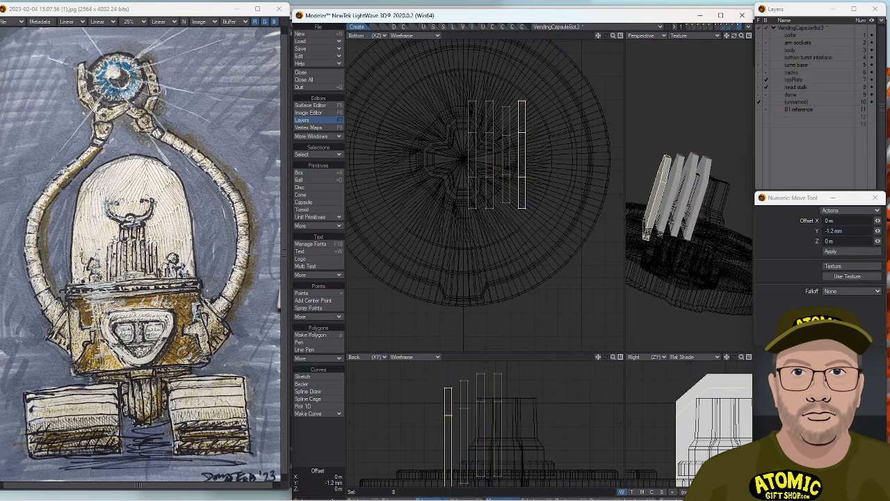
{"action": "key", "text": "space"}
{"action": "left_click", "coordinate": [537, 465]}
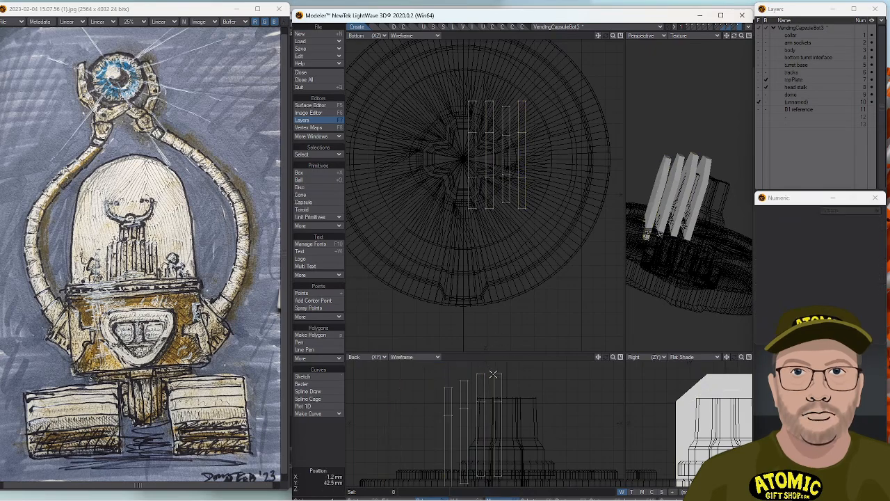
Move the three outer slabs together -200 um in Y, leaving the innermost slab in place.
{"action": "mouse_move", "coordinate": [438, 354]}
{"action": "right_mouse_down"}
{"action": "mouse_move", "coordinate": [414, 459]}
{"action": "mouse_move", "coordinate": [470, 488]}
{"action": "mouse_move", "coordinate": [491, 480]}
{"action": "right_mouse_up"}
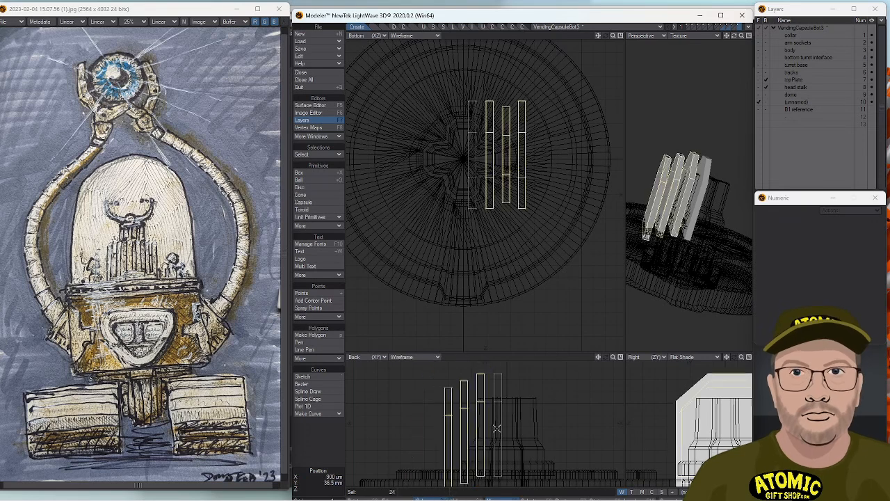
{"action": "key", "text": "t"}
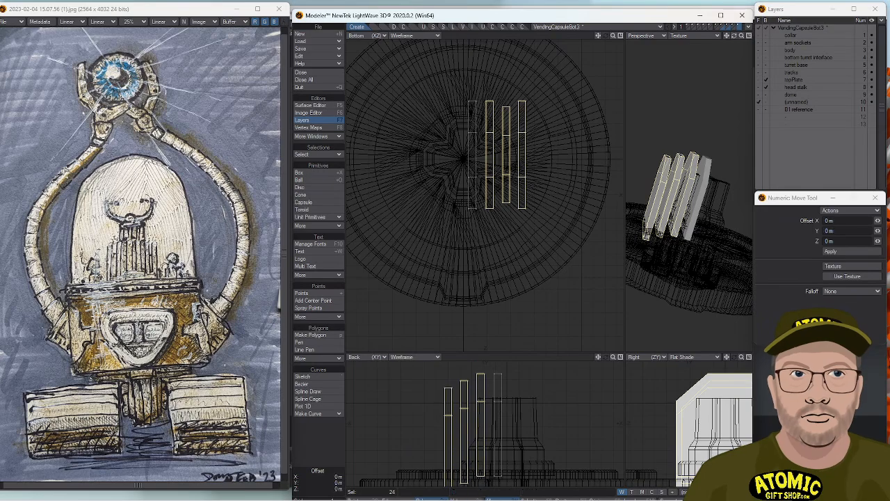
{"action": "left_click_drag", "start_coordinate": [800, 417], "coordinate": [799, 406]}
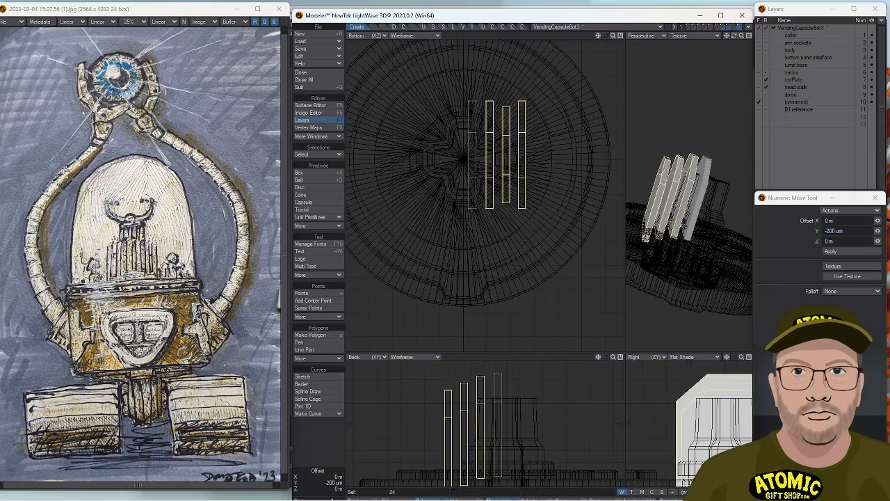
{"action": "key", "text": "space"}
{"action": "key", "text": "/"}
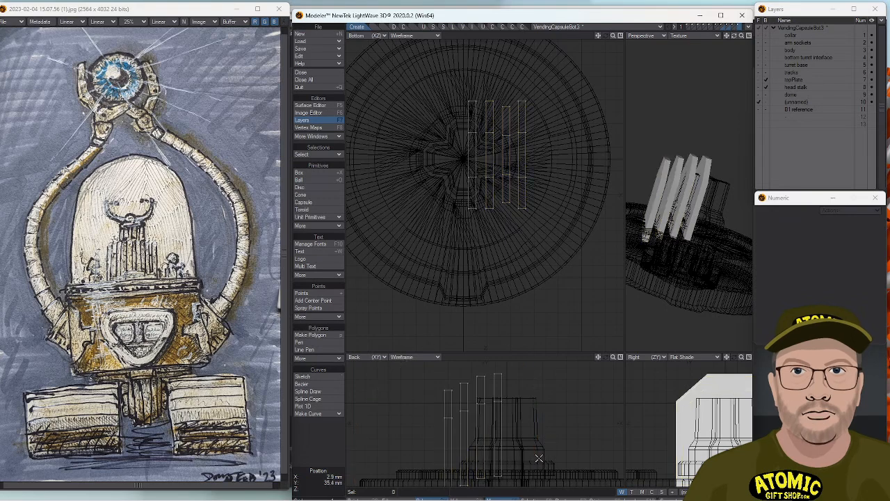
Flatten the bottom faces of all four slabs to one common height with the Stretch tool.
{"action": "mouse_move", "coordinate": [524, 402]}
{"action": "right_mouse_down"}
{"action": "mouse_move", "coordinate": [445, 459]}
{"action": "mouse_move", "coordinate": [501, 429]}
{"action": "right_mouse_up"}
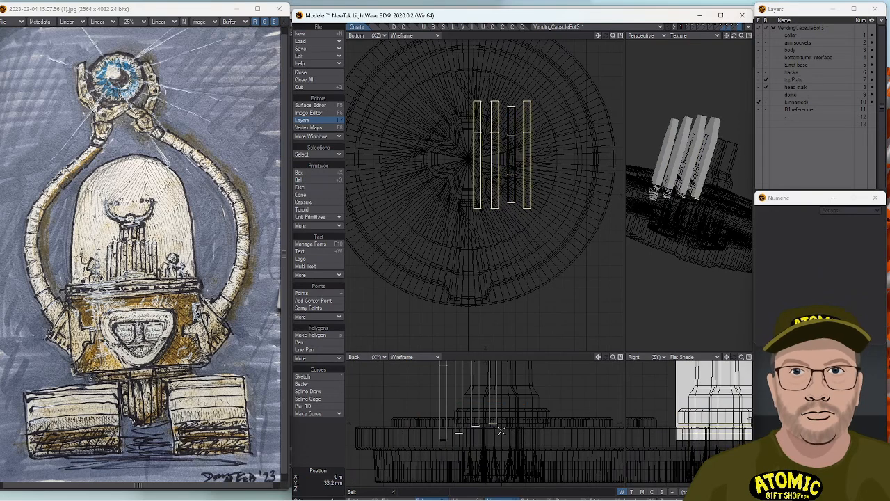
{"action": "key", "text": "h"}
{"action": "left_click_drag", "start_coordinate": [498, 426], "coordinate": [505, 424]}
{"action": "key", "text": "space"}
{"action": "key", "text": "slash"}
Mirror all four slabs across the X axis about X = 0 to the opposite side of the head stalk.
{"action": "left_click_drag", "start_coordinate": [511, 379], "coordinate": [467, 440], "text": "alt"}
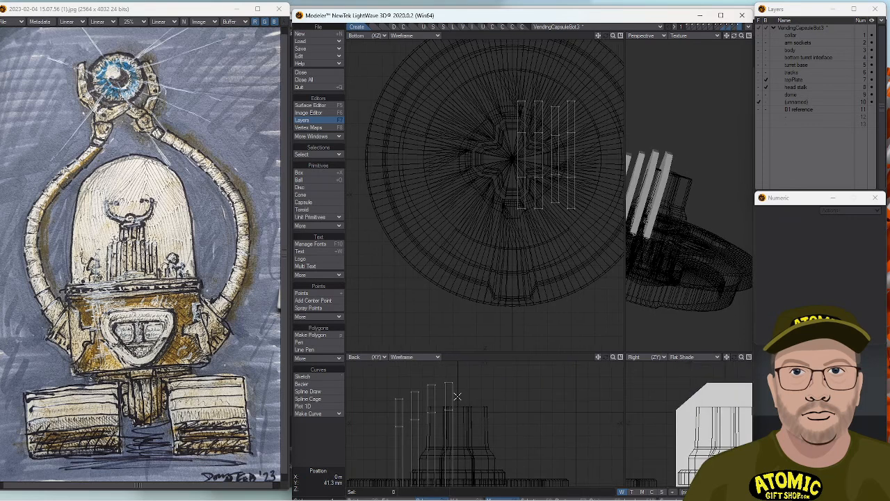
{"action": "key", "text": "shift+v"}
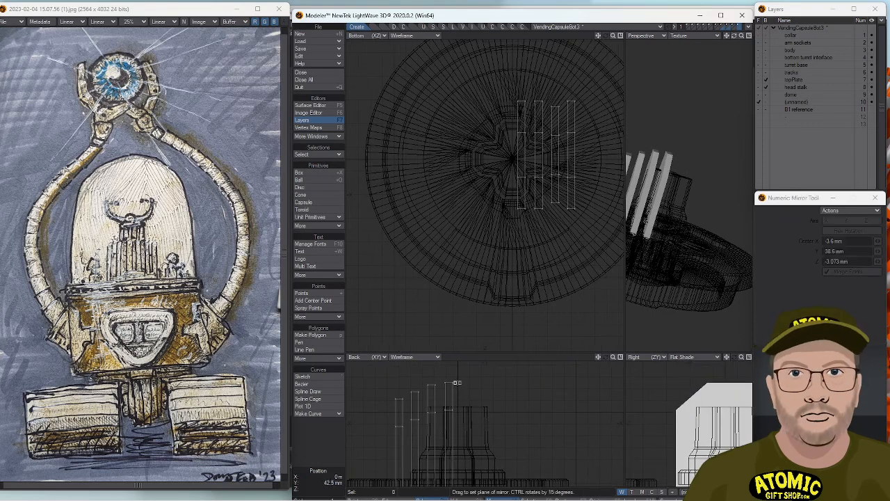
{"action": "left_click", "coordinate": [456, 372]}
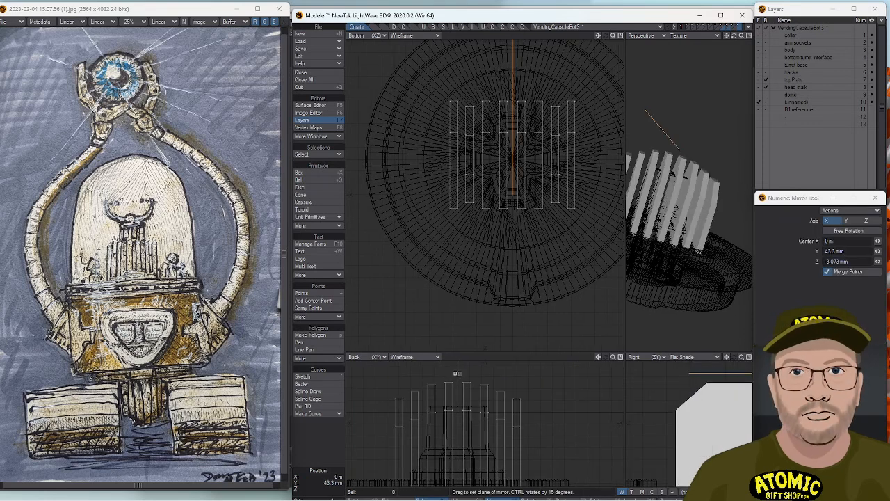
{"action": "key", "text": "space"}
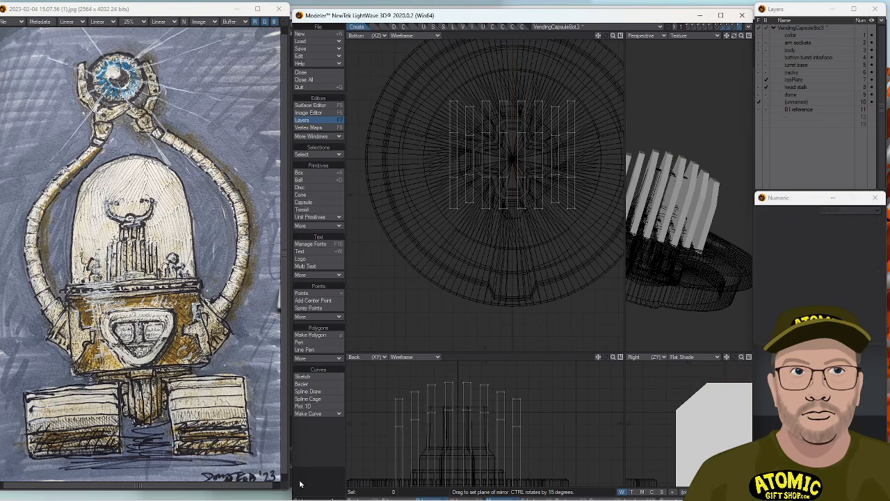
Delete the outermost slab at each end of the row.
{"action": "left_click_drag", "start_coordinate": [657, 203], "coordinate": [668, 200], "text": "alt"}
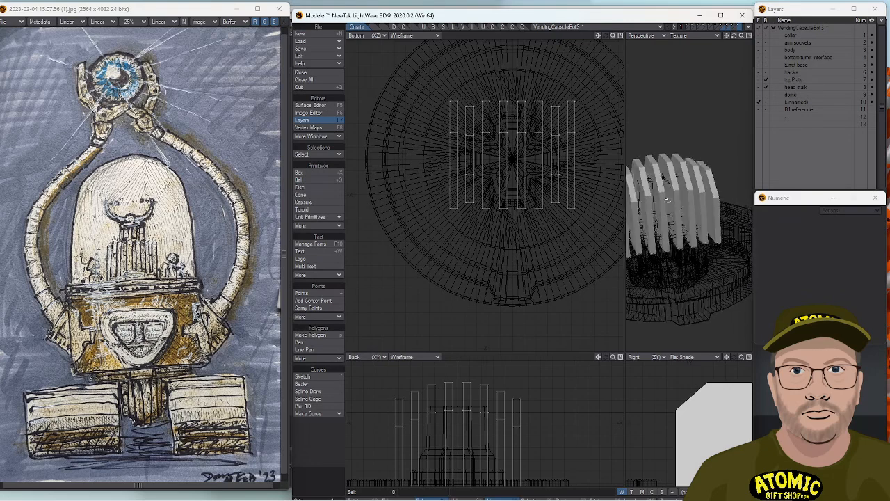
{"action": "scroll", "coordinate": [477, 288], "scroll_direction": "down", "scroll_amount": 3}
{"action": "left_click", "coordinate": [428, 422]}
{"action": "left_click", "coordinate": [511, 412]}
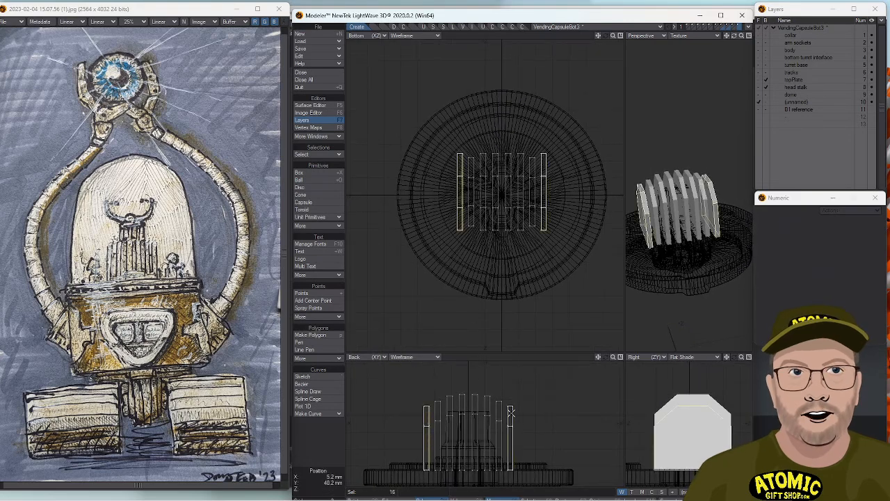
{"action": "key", "text": "Delete"}
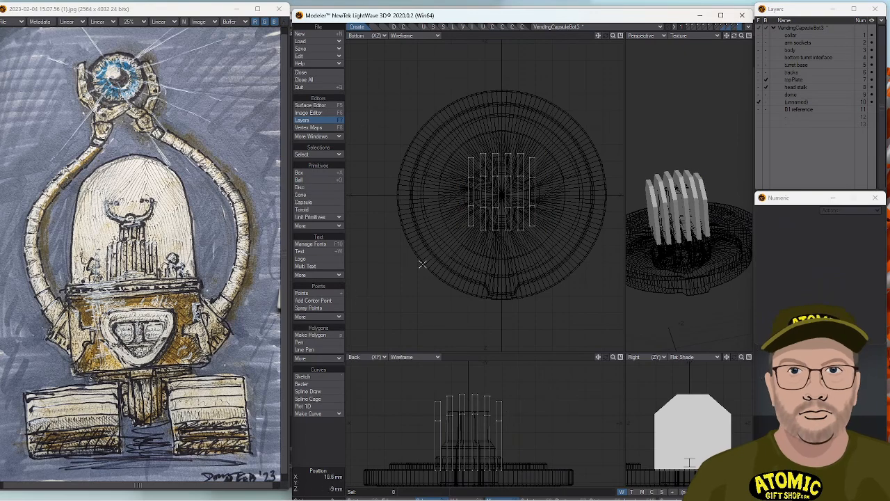
{"action": "left_click_drag", "start_coordinate": [737, 268], "coordinate": [598, 296], "text": "alt"}
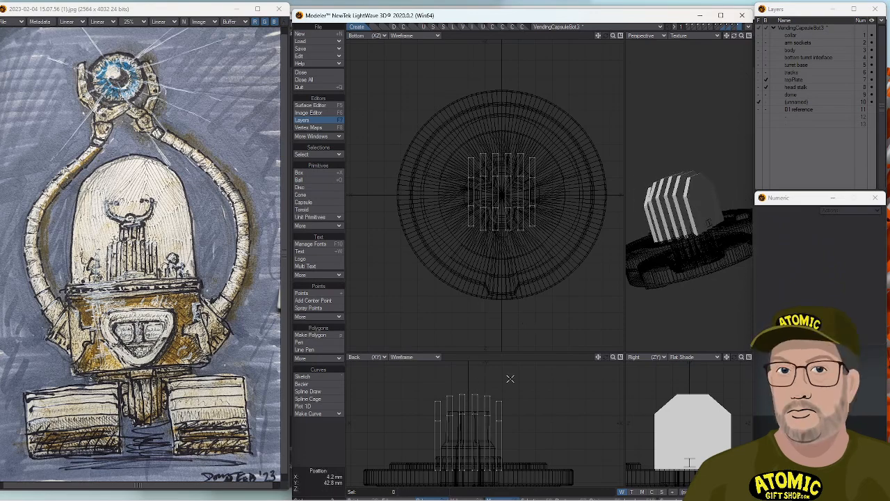
{"action": "key", "text": "shift+x"}
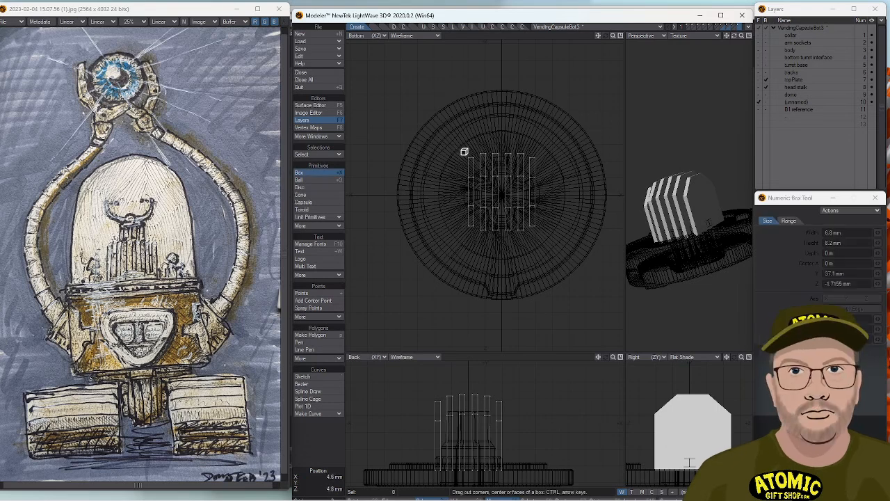
{"action": "key", "text": "space"}
Scale the two outer slabs at each end of the row to 76% along Z with the Stretch tool.
{"action": "left_click", "coordinate": [469, 185]}
{"action": "left_click_drag", "start_coordinate": [536, 183], "coordinate": [473, 194]}
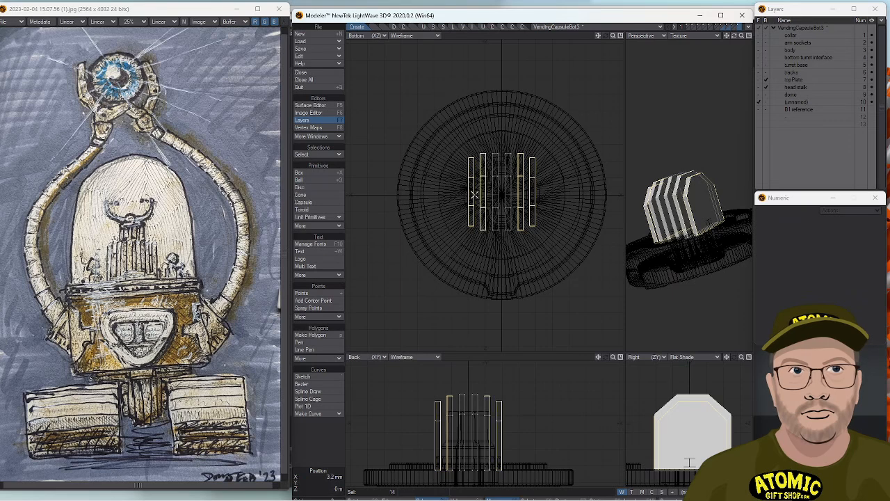
{"action": "key", "text": "]"}
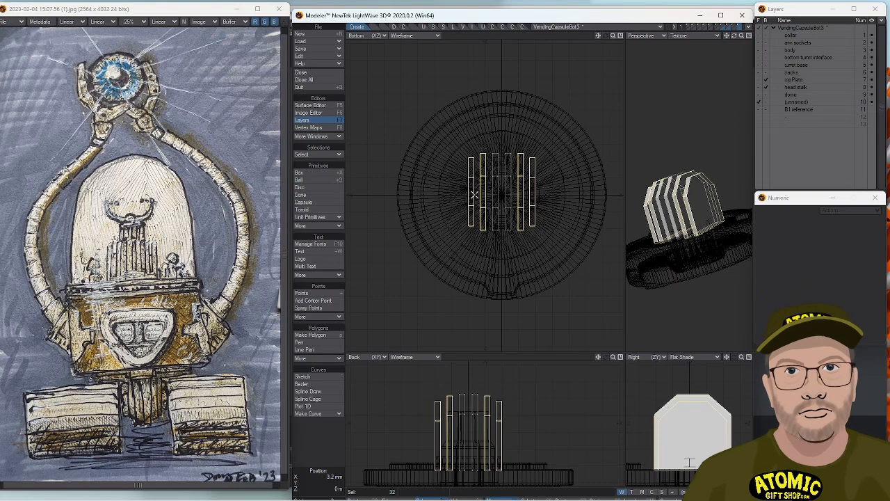
{"action": "key", "text": "h"}
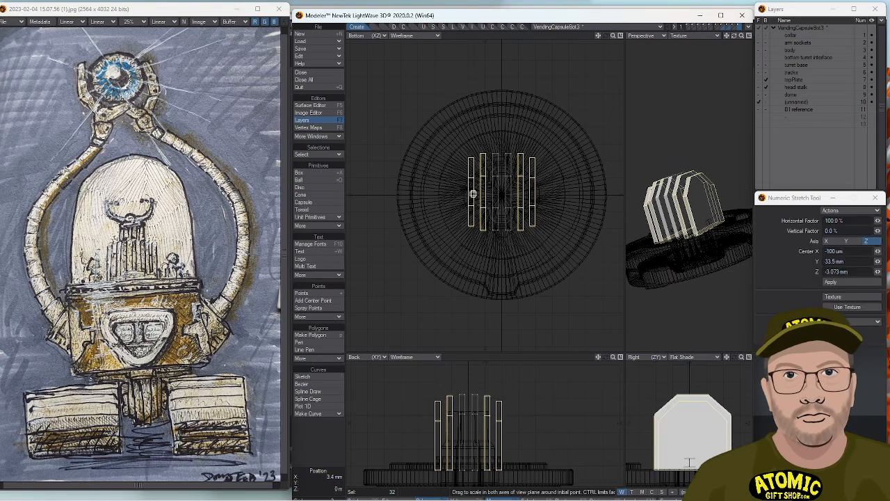
{"action": "left_click_drag", "start_coordinate": [473, 193], "coordinate": [473, 205], "text": "ctrl"}
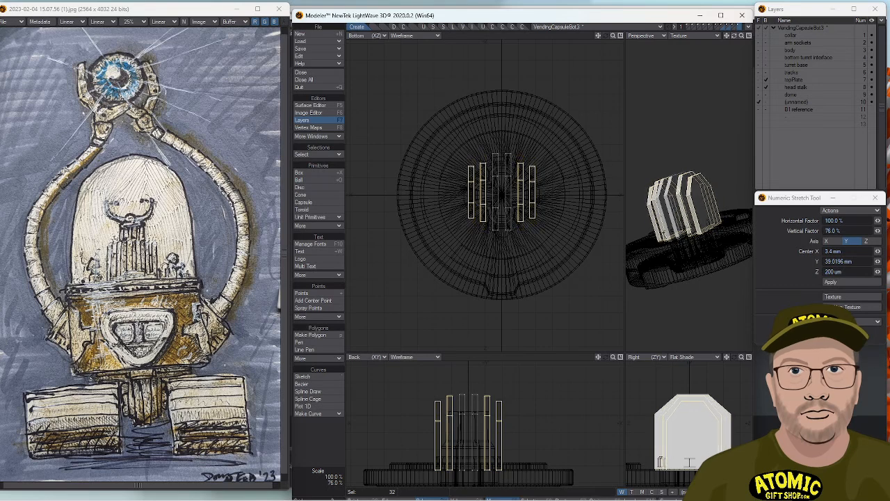
{"action": "left_click", "coordinate": [335, 443]}
{"action": "left_click_drag", "start_coordinate": [482, 193], "coordinate": [458, 192]}
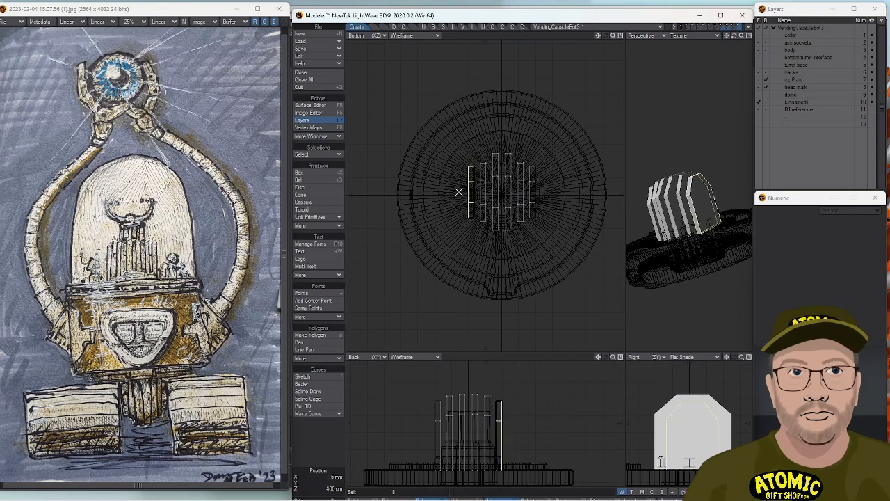
{"action": "key", "text": "h"}
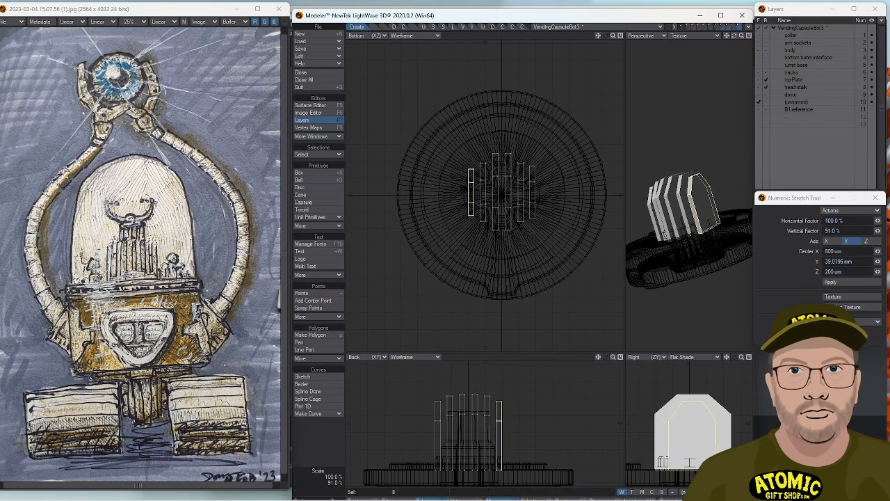
{"action": "key", "text": "space"}
Scale the outermost slab at both ends of the row to 78% along Z with the Stretch tool.
{"action": "left_click", "coordinate": [533, 180], "text": "shift"}
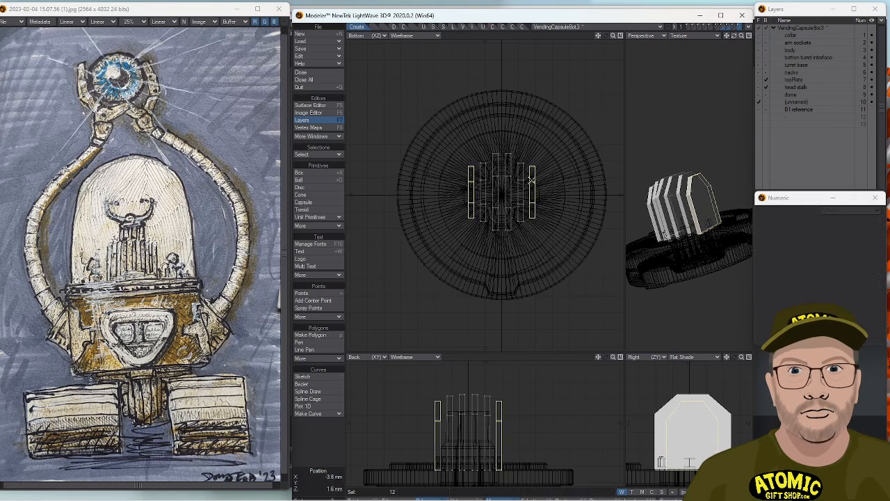
{"action": "key", "text": "bracketright"}
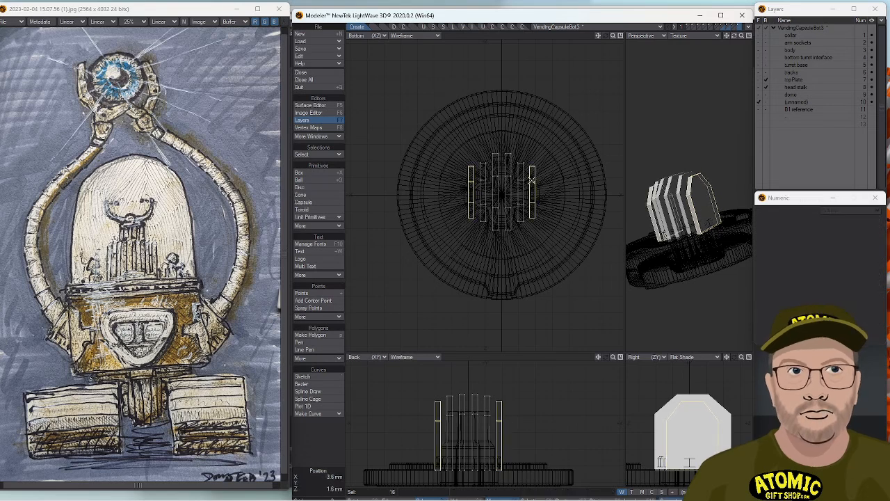
{"action": "key", "text": "t"}
{"action": "left_click_drag", "start_coordinate": [509, 192], "coordinate": [505, 205]}
{"action": "key", "text": "h"}
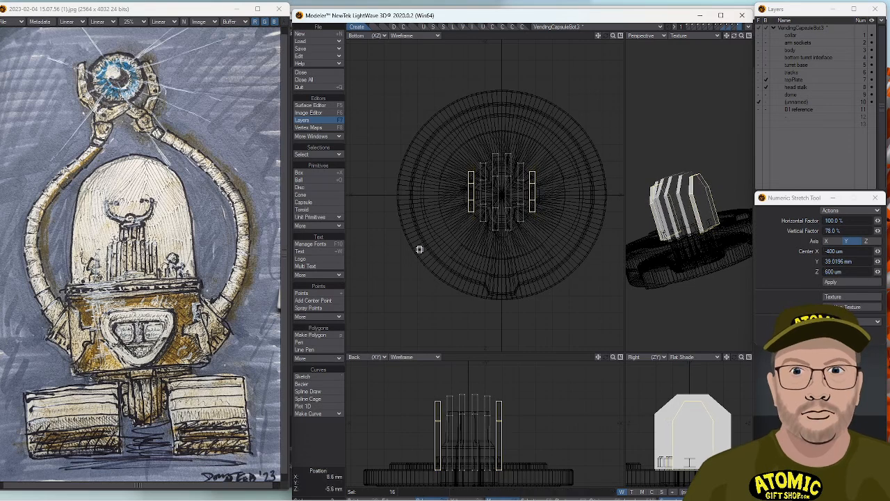
{"action": "left_click", "coordinate": [302, 437]}
Raise the lower chamfer points of the four outer slabs slightly in Y, and display the side view in wireframe.
{"action": "left_click_drag", "start_coordinate": [616, 191], "coordinate": [696, 200], "text": "alt"}
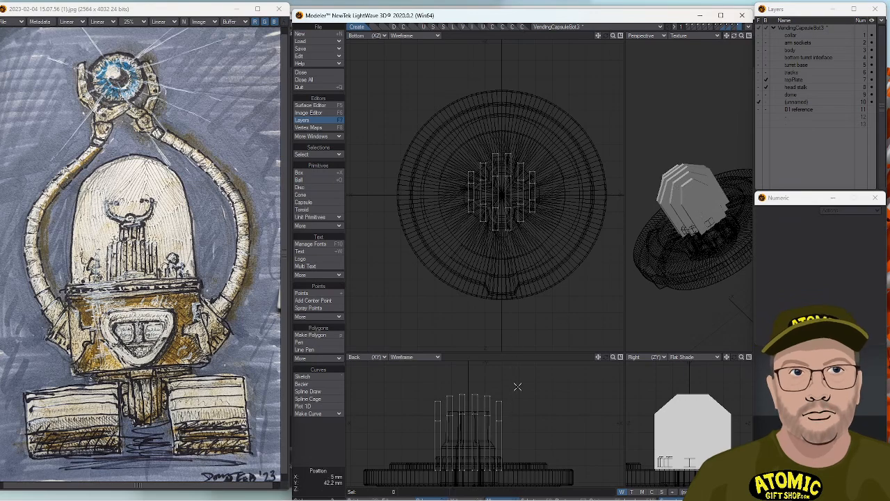
{"action": "left_click_drag", "start_coordinate": [683, 208], "coordinate": [699, 200], "text": "alt"}
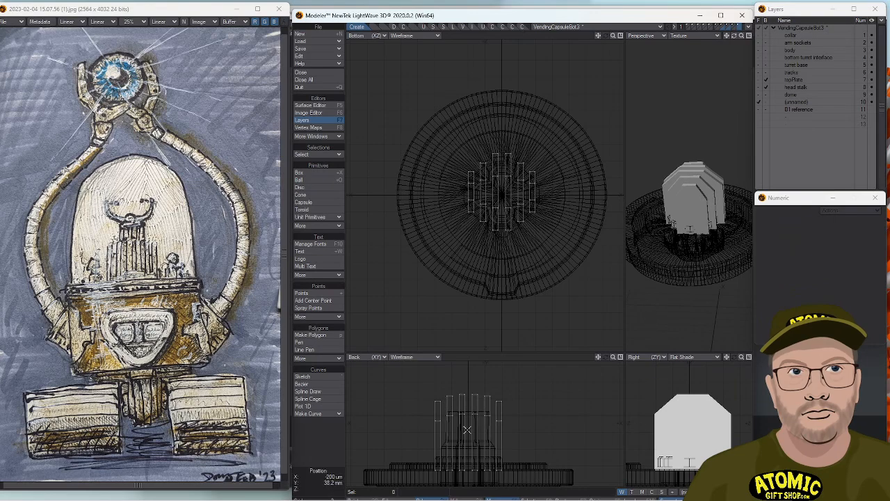
{"action": "key", "text": "space"}
{"action": "left_click_drag", "start_coordinate": [504, 420], "coordinate": [485, 415]}
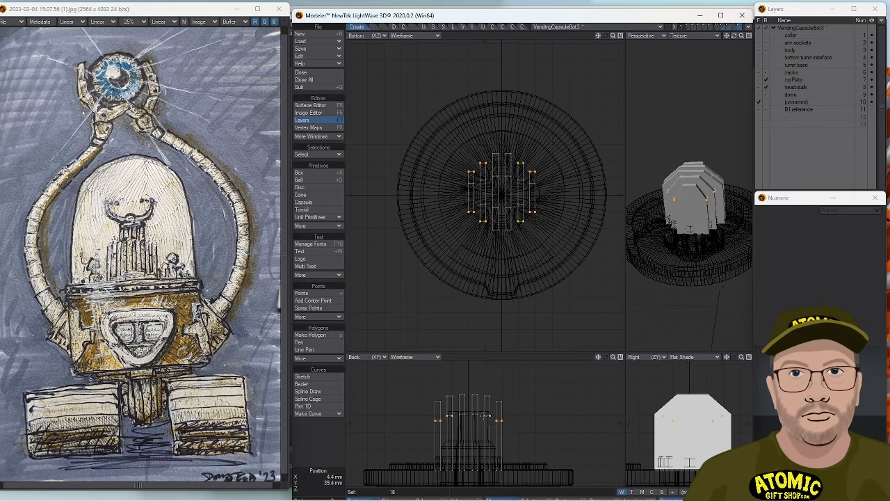
{"action": "key", "text": "t"}
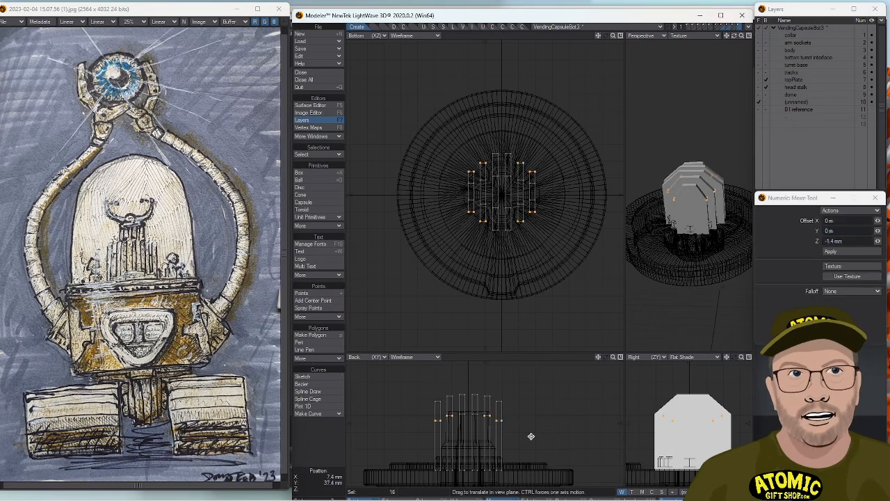
{"action": "left_click_drag", "start_coordinate": [489, 416], "coordinate": [491, 416]}
{"action": "left_click_drag", "start_coordinate": [539, 438], "coordinate": [539, 435]}
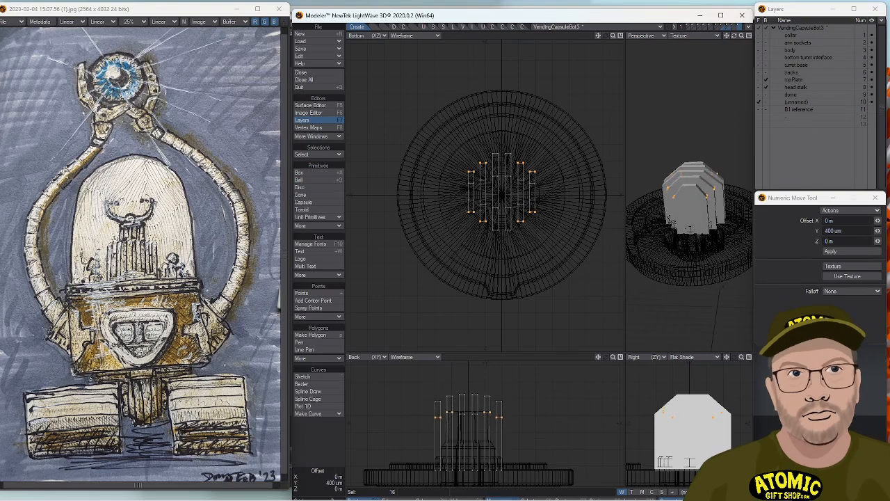
{"action": "left_click", "coordinate": [678, 357]}
{"action": "left_click", "coordinate": [687, 325]}
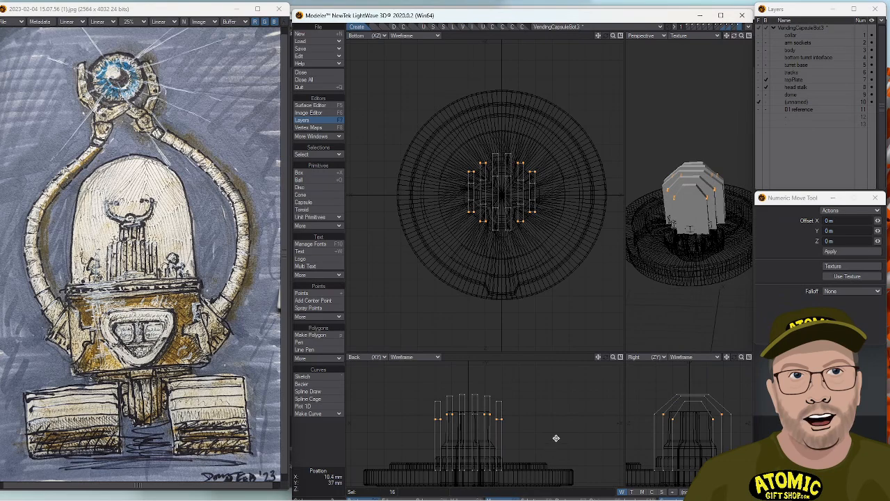
{"action": "left_click_drag", "start_coordinate": [557, 440], "coordinate": [557, 437]}
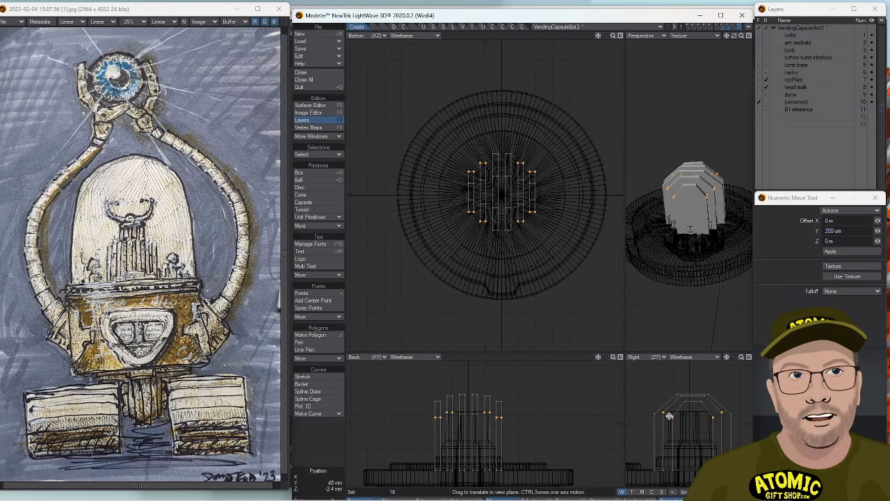
Flatten the lower chamfer points of all six slabs to Y = 40 mm with a 0% vertical Stretch.
{"action": "key", "text": "space"}
{"action": "mouse_move", "coordinate": [667, 418]}
{"action": "right_mouse_down"}
{"action": "mouse_move", "coordinate": [730, 399]}
{"action": "mouse_move", "coordinate": [719, 426]}
{"action": "right_mouse_up"}
{"action": "mouse_move", "coordinate": [734, 413]}
{"action": "left_mouse_down", "text": "alt"}
{"action": "mouse_move", "coordinate": [660, 405]}
{"action": "mouse_move", "coordinate": [726, 391]}
{"action": "mouse_move", "coordinate": [724, 406]}
{"action": "left_mouse_up", "text": "alt"}
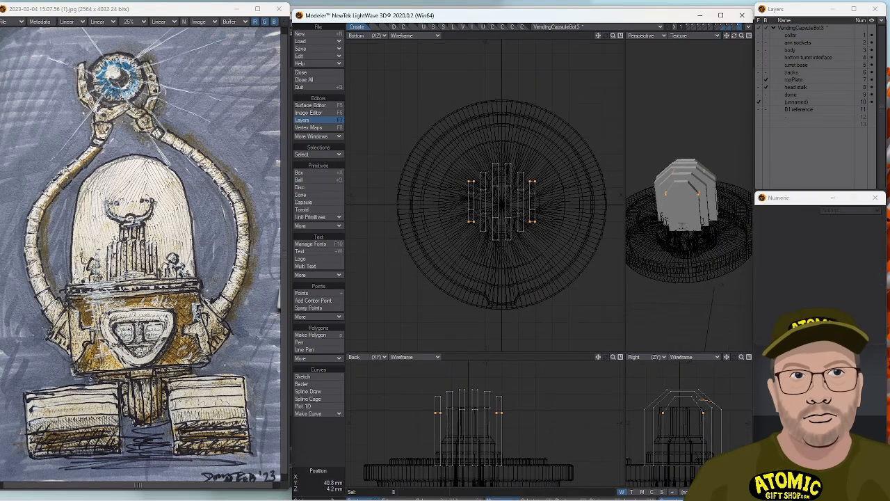
{"action": "mouse_move", "coordinate": [641, 400]}
{"action": "right_mouse_down", "text": "shift"}
{"action": "mouse_move", "coordinate": [749, 410]}
{"action": "mouse_move", "coordinate": [724, 410]}
{"action": "right_mouse_up", "text": "shift"}
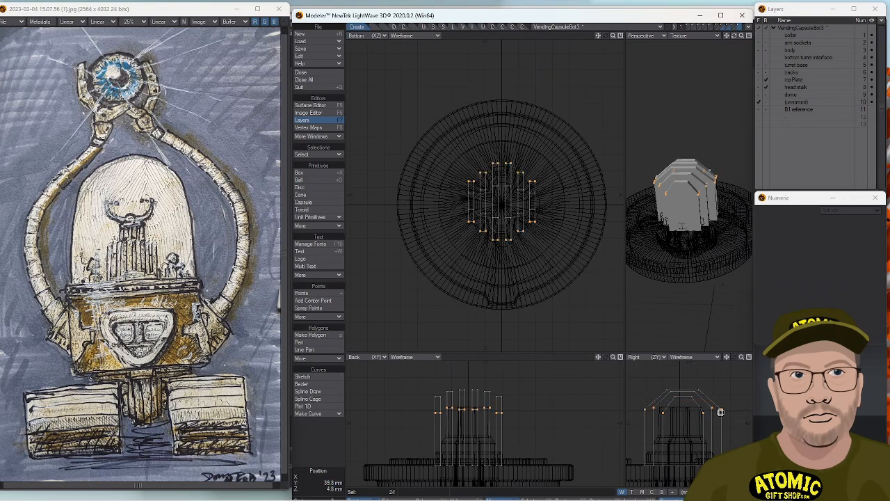
{"action": "key", "text": "h"}
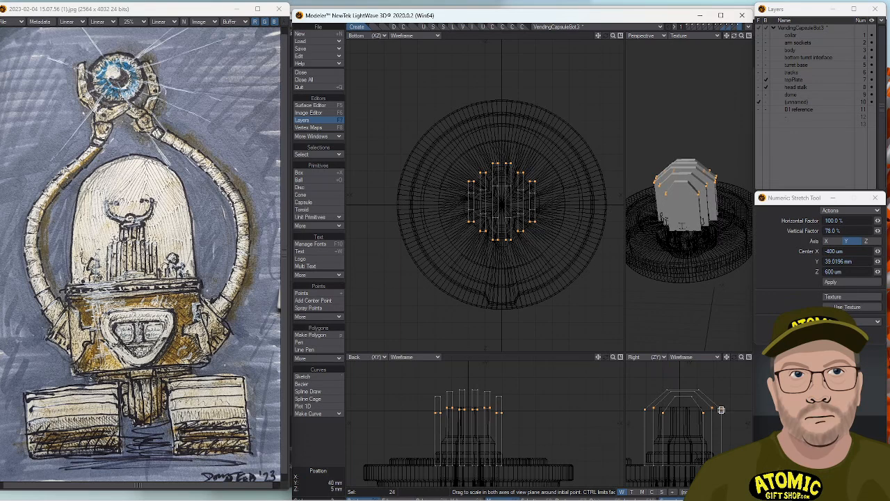
{"action": "left_click_drag", "start_coordinate": [721, 410], "coordinate": [721, 445], "text": "ctrl"}
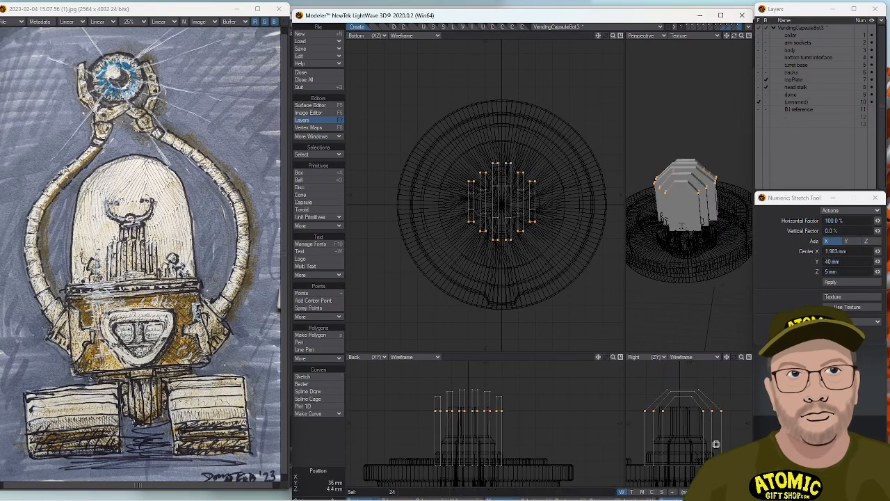
Raise the top edge points of the two central slabs 600 um in Y.
{"action": "key", "text": "space"}
{"action": "mouse_move", "coordinate": [647, 400]}
{"action": "right_mouse_down"}
{"action": "mouse_move", "coordinate": [638, 423]}
{"action": "mouse_move", "coordinate": [650, 420]}
{"action": "right_mouse_up"}
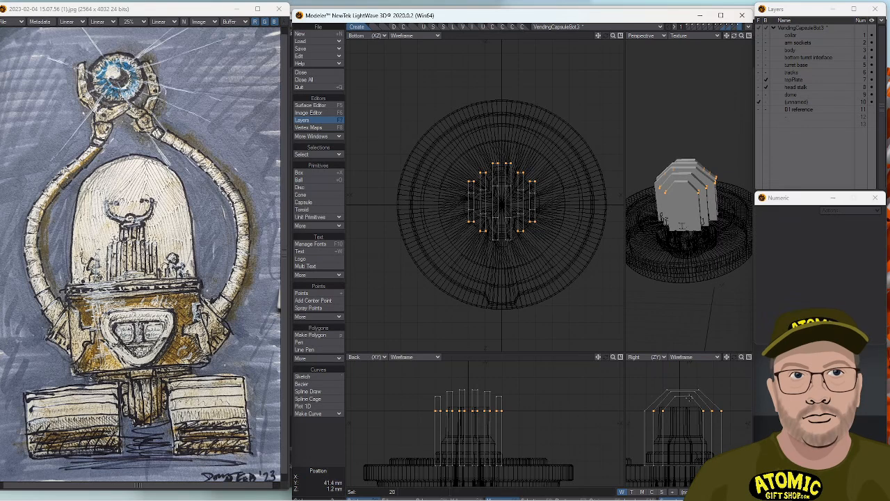
{"action": "mouse_move", "coordinate": [725, 401]}
{"action": "right_mouse_down"}
{"action": "mouse_move", "coordinate": [714, 426]}
{"action": "mouse_move", "coordinate": [721, 409]}
{"action": "right_mouse_up"}
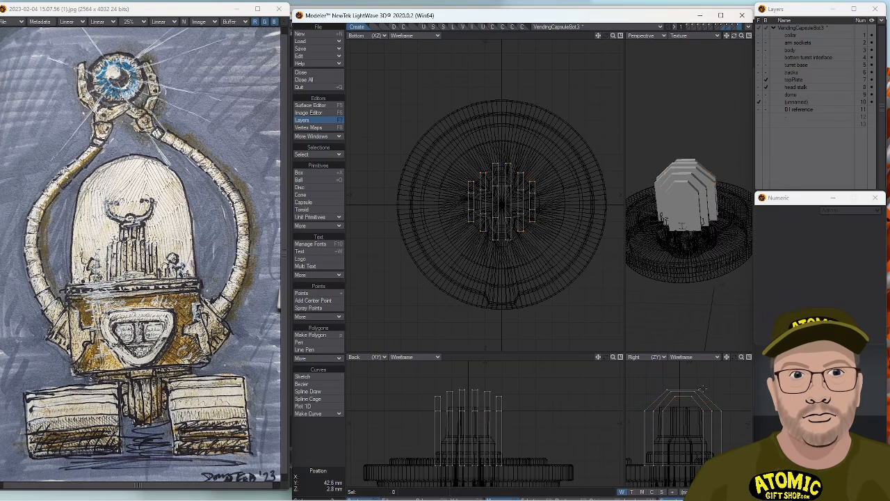
{"action": "left_click", "coordinate": [668, 387]}
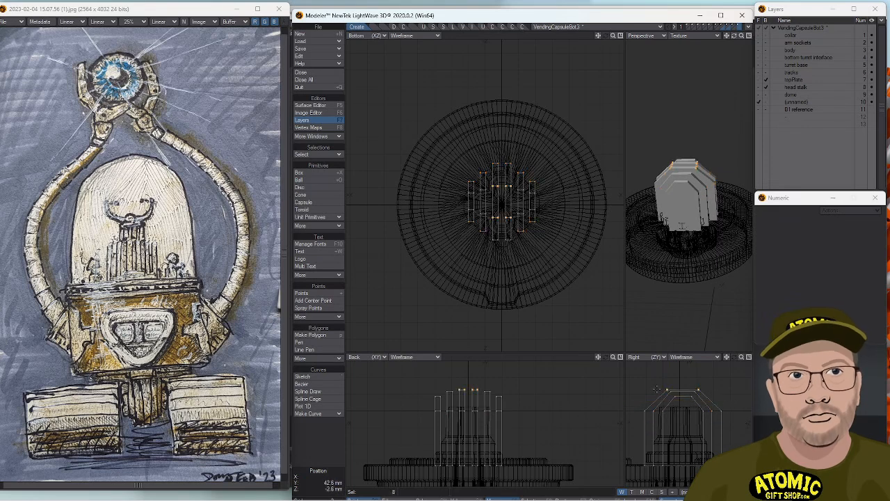
{"action": "key", "text": "t"}
{"action": "left_click_drag", "start_coordinate": [693, 439], "coordinate": [693, 434]}
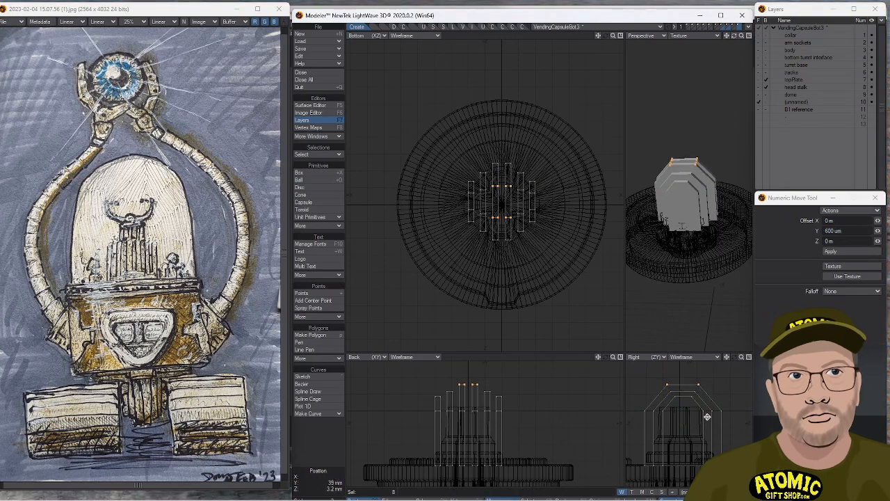
Lower the top and chamfer points of the outermost slab at each end of the row by 1 mm in Y.
{"action": "key", "text": "space"}
{"action": "right_click_drag", "start_coordinate": [723, 388], "coordinate": [729, 414]}
{"action": "left_click_drag", "start_coordinate": [681, 226], "coordinate": [680, 178], "text": "alt"}
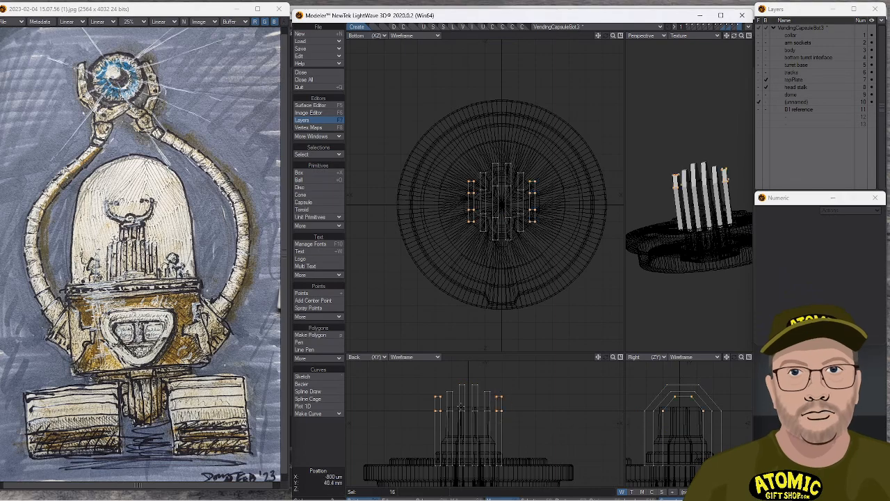
{"action": "key", "text": "t"}
{"action": "left_click_drag", "start_coordinate": [534, 419], "coordinate": [534, 427]}
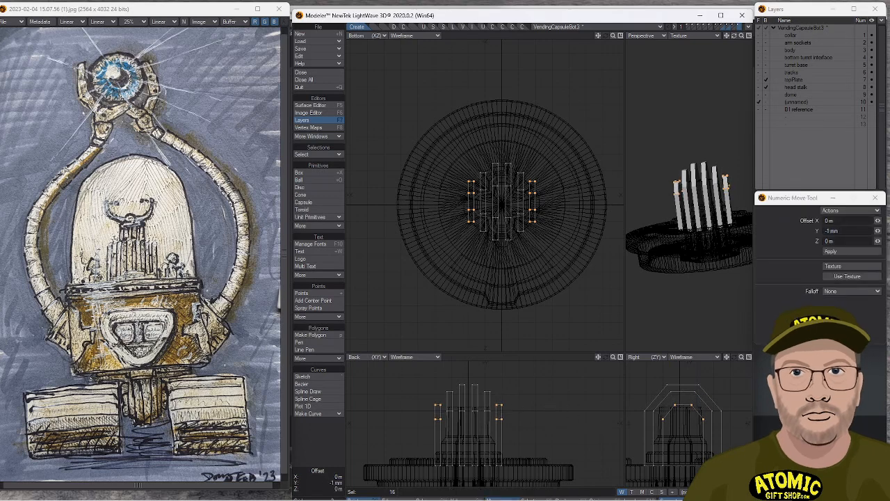
Move the top and chamfer points of the second slab from each end -400 um in Y, then clear the selection.
{"action": "key", "text": "space"}
{"action": "mouse_move", "coordinate": [512, 387]}
{"action": "right_mouse_down"}
{"action": "mouse_move", "coordinate": [476, 421]}
{"action": "mouse_move", "coordinate": [481, 396]}
{"action": "mouse_move", "coordinate": [479, 405]}
{"action": "right_mouse_up"}
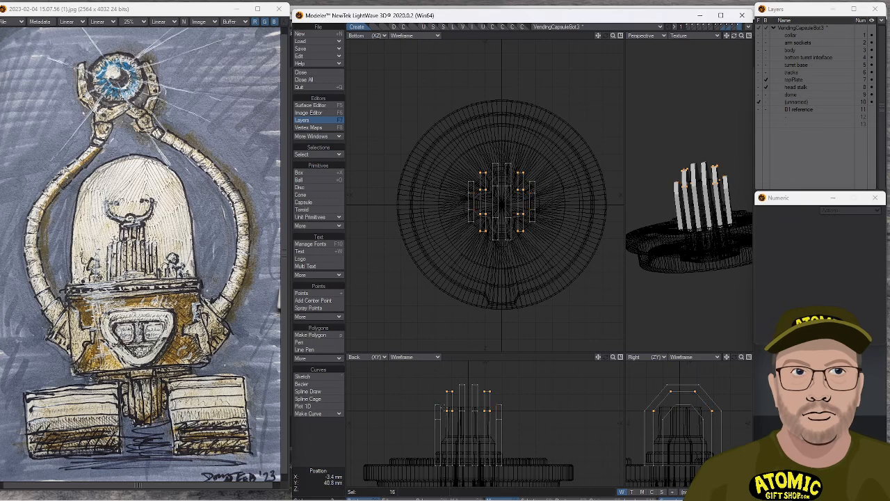
{"action": "key", "text": "t"}
{"action": "left_click_drag", "start_coordinate": [530, 383], "coordinate": [531, 387]}
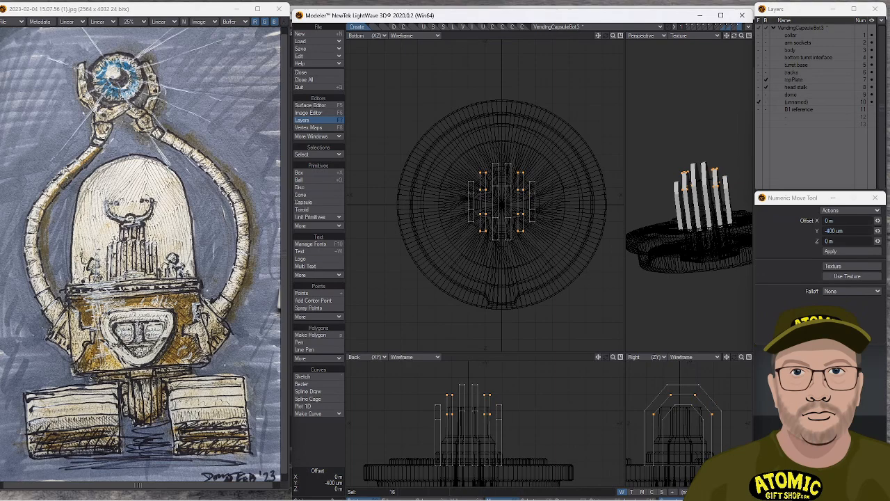
{"action": "key", "text": "slash"}
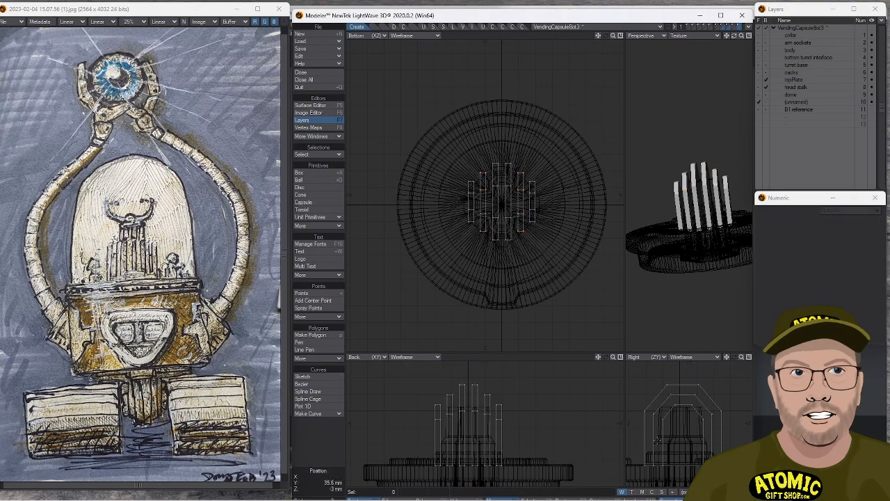
Draw a flat box with chamfered corners under the slabs, 9.2 mm wide and 10 mm deep, centred at X = 0.
{"action": "left_click_drag", "start_coordinate": [707, 221], "coordinate": [710, 241], "text": "alt"}
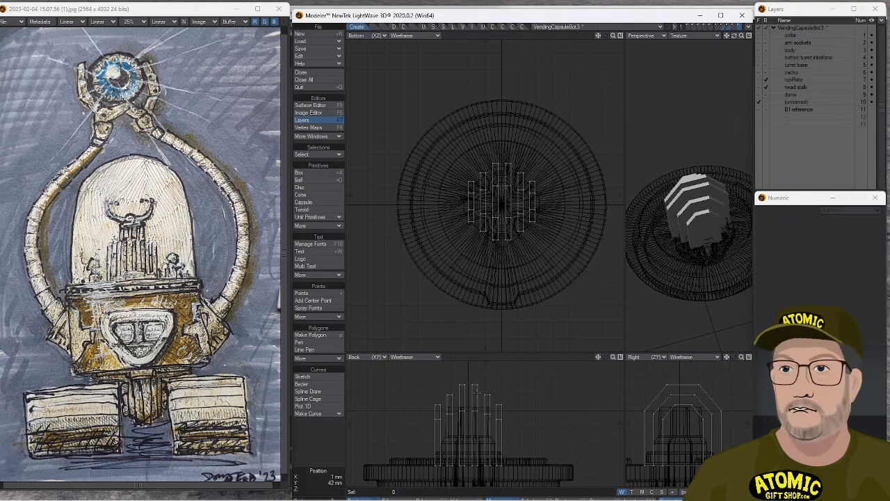
{"action": "key", "text": "shift+x"}
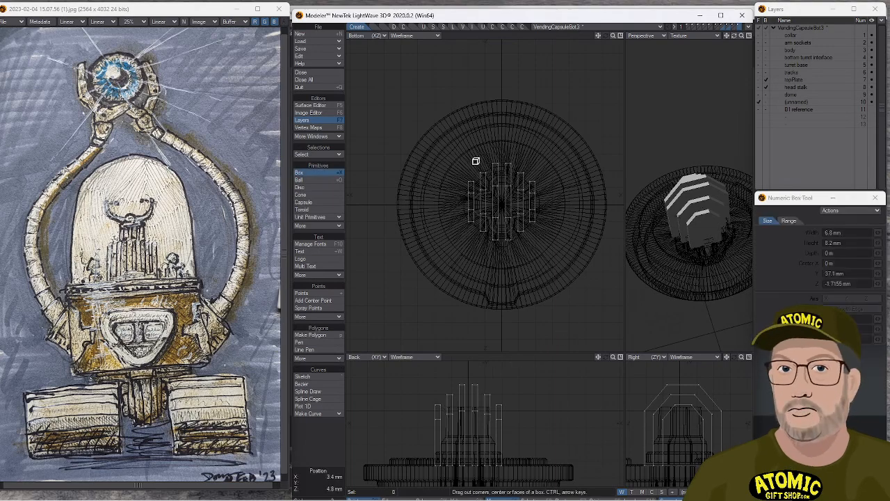
{"action": "left_click_drag", "start_coordinate": [471, 159], "coordinate": [539, 242]}
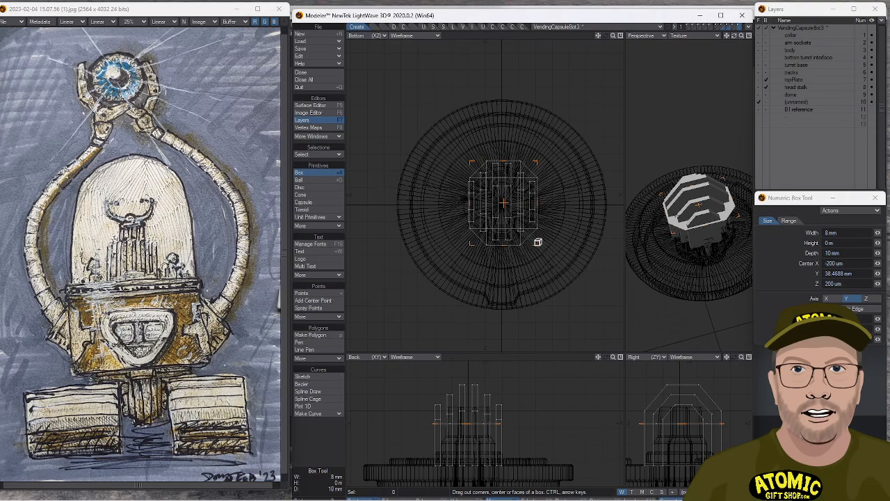
{"action": "left_click_drag", "start_coordinate": [474, 203], "coordinate": [463, 202]}
{"action": "left_click_drag", "start_coordinate": [535, 201], "coordinate": [541, 201]}
{"action": "left_click_drag", "start_coordinate": [467, 422], "coordinate": [477, 481]}
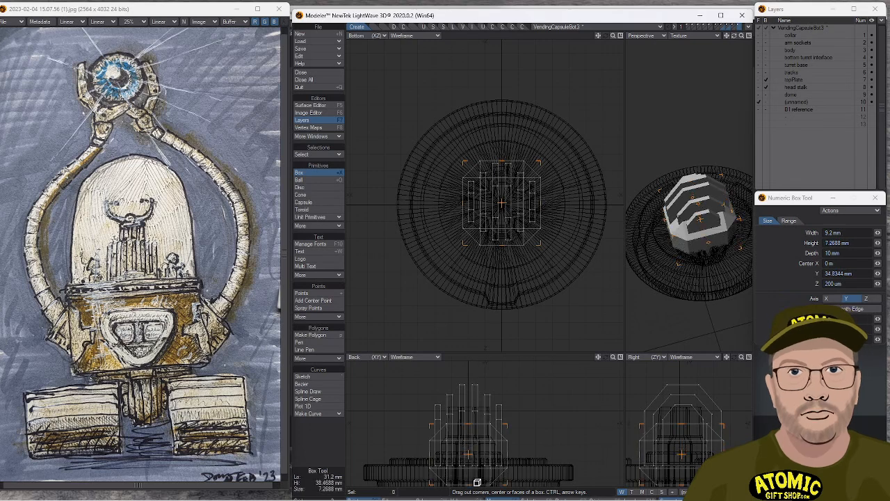
{"action": "left_click_drag", "start_coordinate": [476, 440], "coordinate": [470, 482]}
{"action": "key", "text": "space"}
{"action": "key", "text": "space"}
Select the flat chamfered box and thicken it upward into a solid base around the bottom of the slabs.
{"action": "left_click", "coordinate": [471, 485]}
{"action": "left_click", "coordinate": [448, 486]}
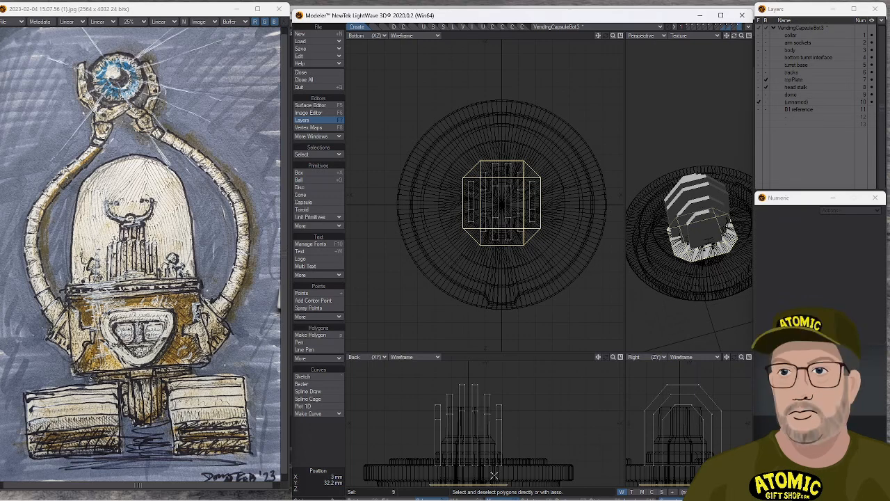
{"action": "left_click_drag", "start_coordinate": [494, 475], "coordinate": [496, 480], "text": "ctrl+shift"}
{"action": "left_click_drag", "start_coordinate": [550, 451], "coordinate": [546, 450]}
{"action": "left_click_drag", "start_coordinate": [591, 406], "coordinate": [619, 407]}
{"action": "key", "text": "space"}
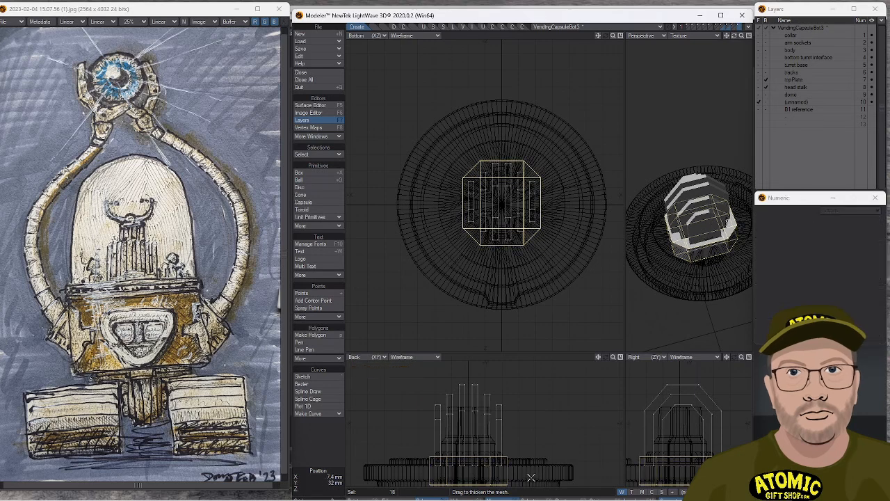
Select only the underside faces of the chamfered base and move them up 1.8 mm in Y.
{"action": "mouse_move", "coordinate": [369, 426]}
{"action": "right_mouse_down"}
{"action": "mouse_move", "coordinate": [608, 427]}
{"action": "mouse_move", "coordinate": [501, 483]}
{"action": "right_mouse_up"}
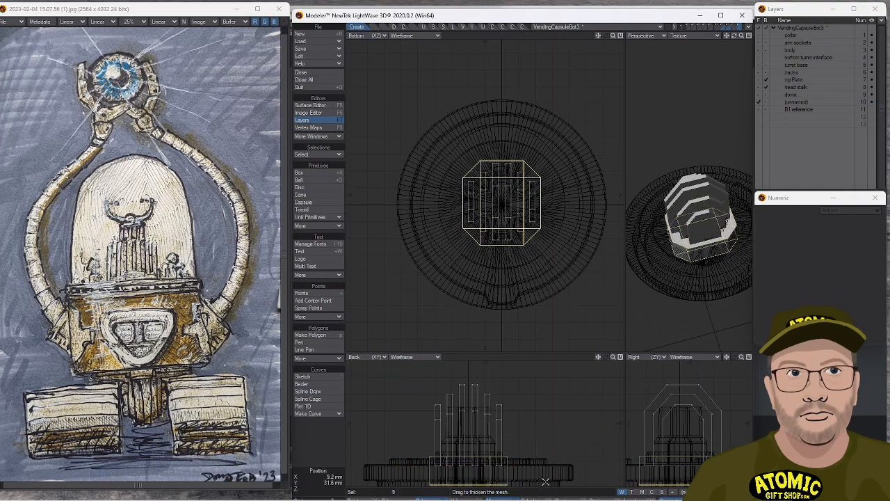
{"action": "key", "text": "t"}
{"action": "left_click_drag", "start_coordinate": [532, 487], "coordinate": [504, 451]}
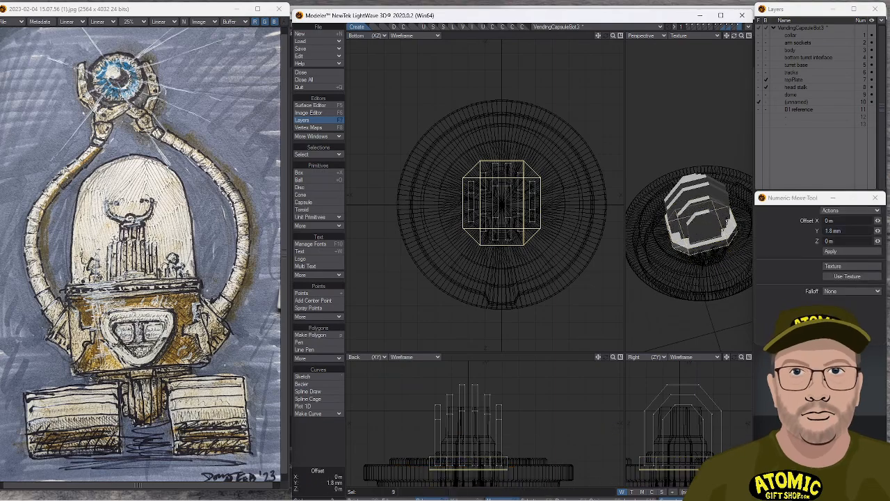
Select only the top faces of the chamfered base and move them up 1.8 mm in Y.
{"action": "key", "text": "space"}
{"action": "key", "text": "slash"}
{"action": "double_click", "coordinate": [501, 459]}
{"action": "double_click", "coordinate": [471, 457]}
{"action": "mouse_move", "coordinate": [426, 471]}
{"action": "left_mouse_down"}
{"action": "mouse_move", "coordinate": [523, 470]}
{"action": "mouse_move", "coordinate": [495, 457]}
{"action": "left_mouse_up"}
{"action": "key", "text": "t"}
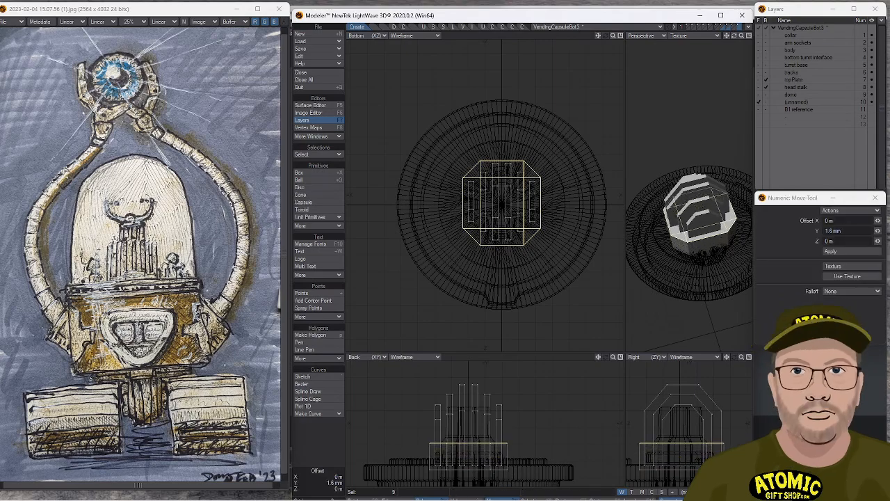
{"action": "left_click_drag", "start_coordinate": [495, 457], "coordinate": [495, 456]}
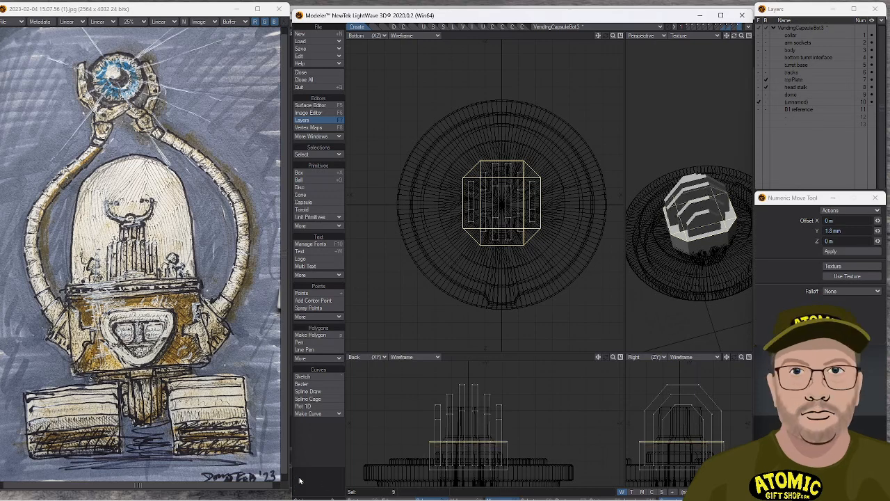
Select only the three top faces that form the base's middle strip along Z.
{"action": "left_click", "coordinate": [296, 485]}
{"action": "left_click", "coordinate": [501, 226]}
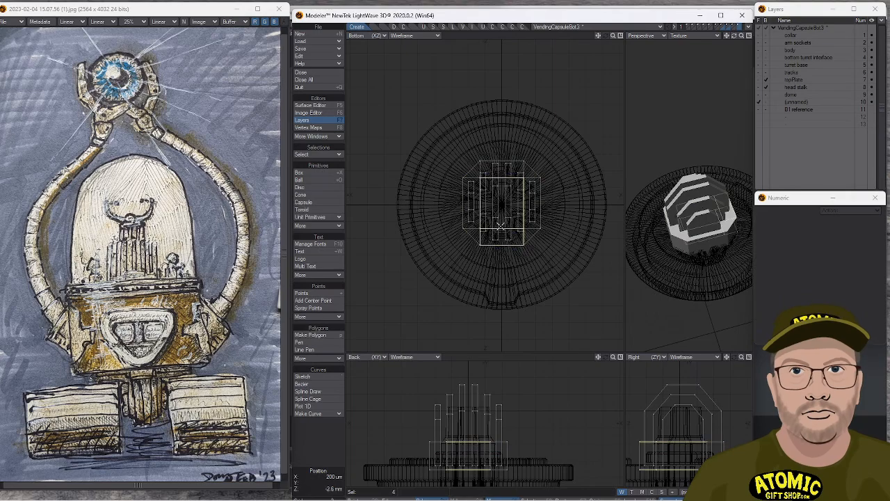
{"action": "left_click", "coordinate": [502, 174]}
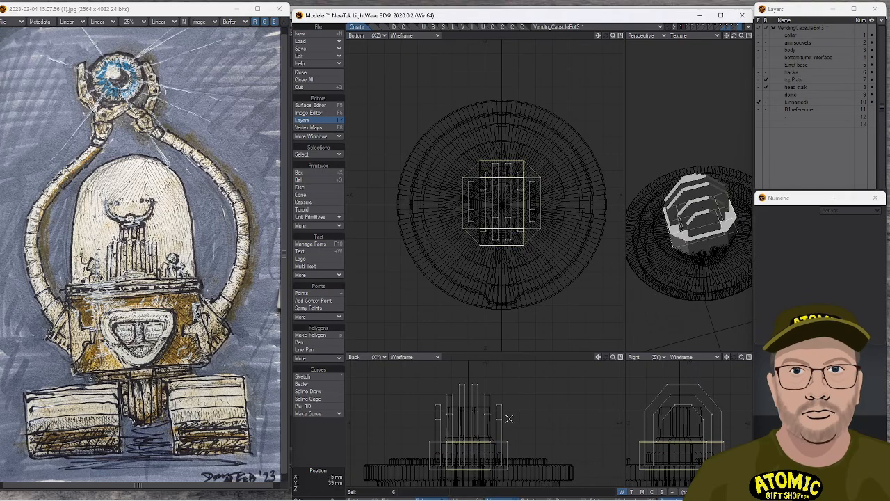
{"action": "right_click_drag", "start_coordinate": [486, 453], "coordinate": [503, 471]}
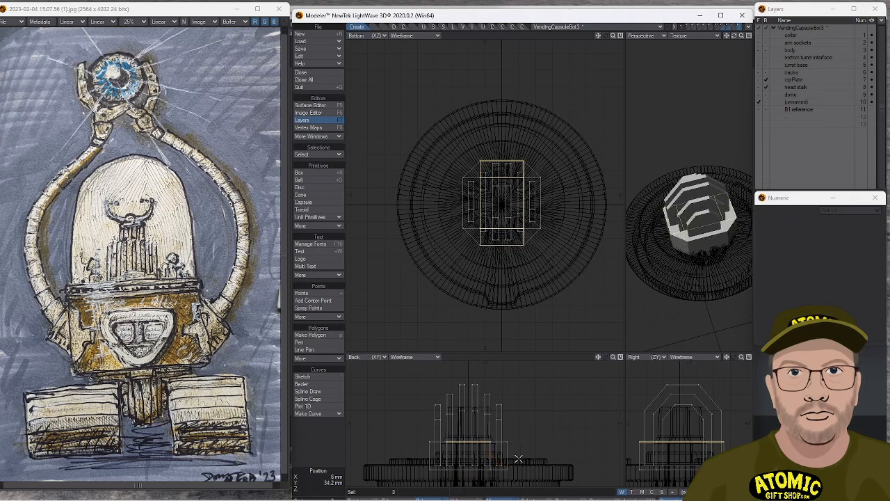
Try to raise the base's middle strip 1.2 mm in Y, then undo the move.
{"action": "key", "text": "f"}
{"action": "left_click", "coordinate": [528, 429]}
{"action": "key", "text": "t"}
{"action": "left_click_drag", "start_coordinate": [530, 447], "coordinate": [530, 436]}
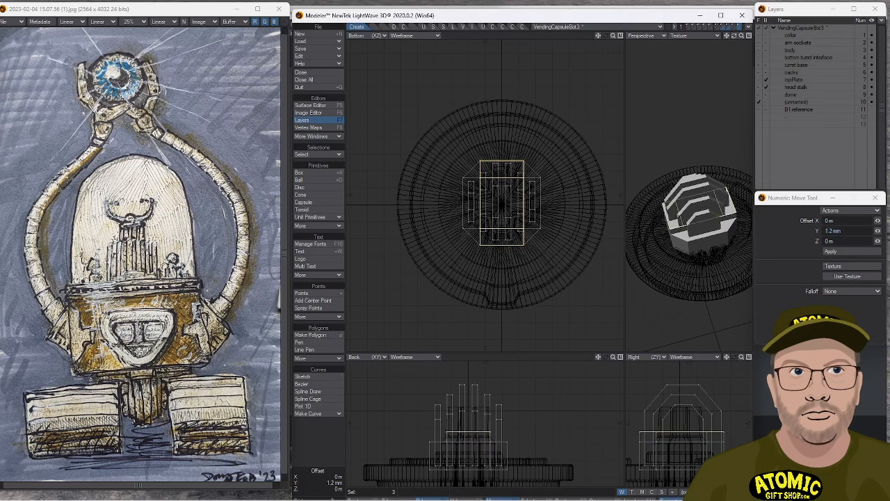
{"action": "key", "text": "ctrl+z"}
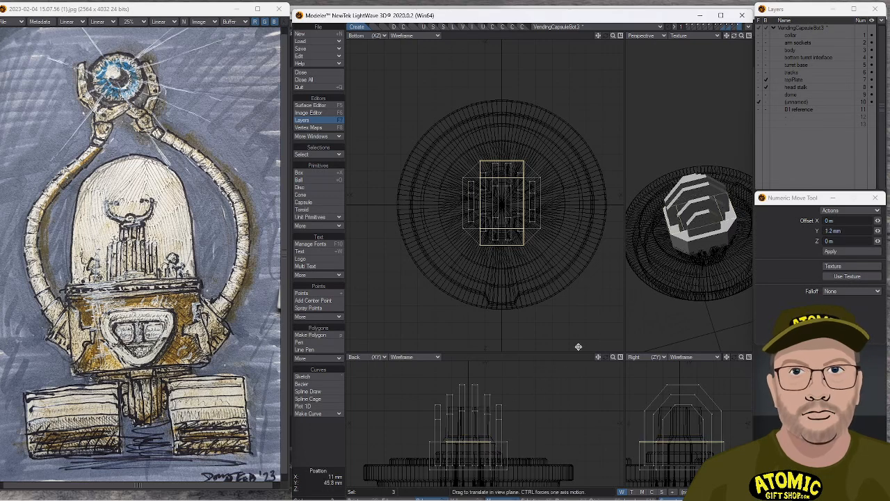
Add the end faces below the middle strip at both ends of the base to the selection.
{"action": "key", "text": "space"}
{"action": "left_click_drag", "start_coordinate": [687, 228], "coordinate": [670, 241], "text": "alt"}
{"action": "left_click", "coordinate": [687, 230], "text": "shift"}
{"action": "left_click", "coordinate": [712, 235], "text": "shift"}
Try a 200 um Smooth Shift on the selected strip and end faces, then undo it.
{"action": "key", "text": "shift+f"}
{"action": "left_click_drag", "start_coordinate": [467, 420], "coordinate": [469, 420]}
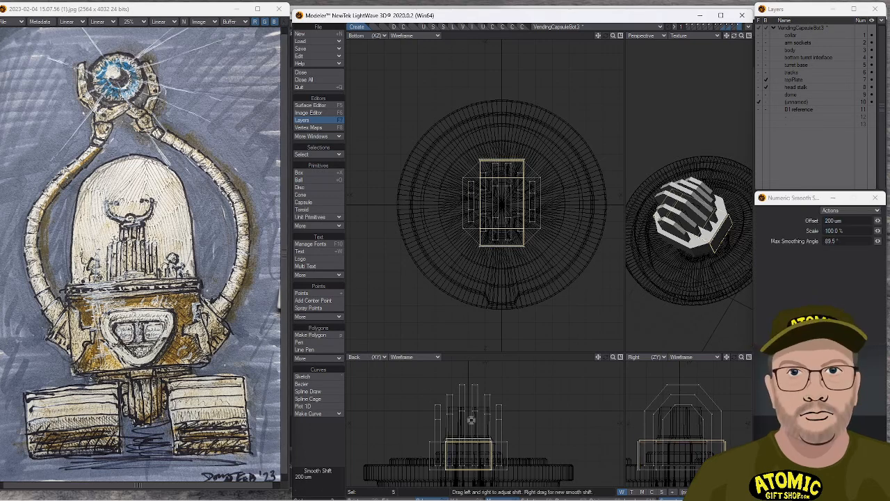
{"action": "key", "text": "ctrl+z"}
Smooth shift the selected faces in place, stretch them outward in Z and 128% vertically about Y 33 mm, then clear the selection.
{"action": "key", "text": "shift+f"}
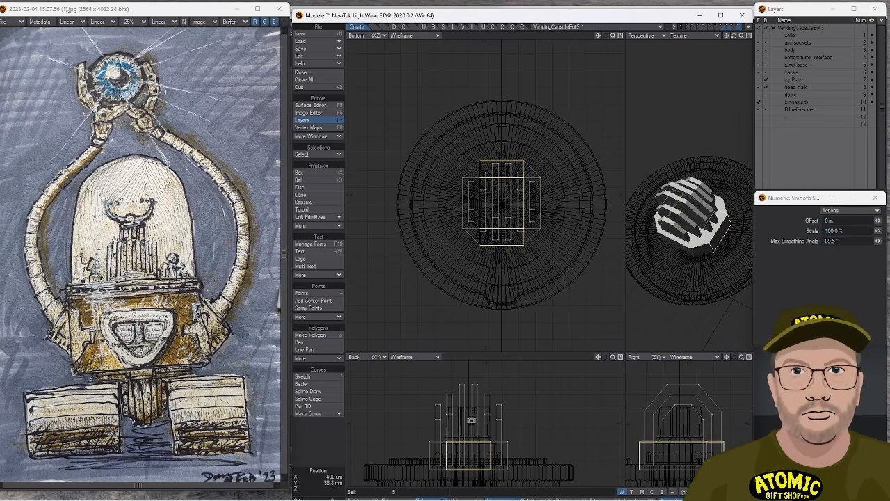
{"action": "key", "text": "h"}
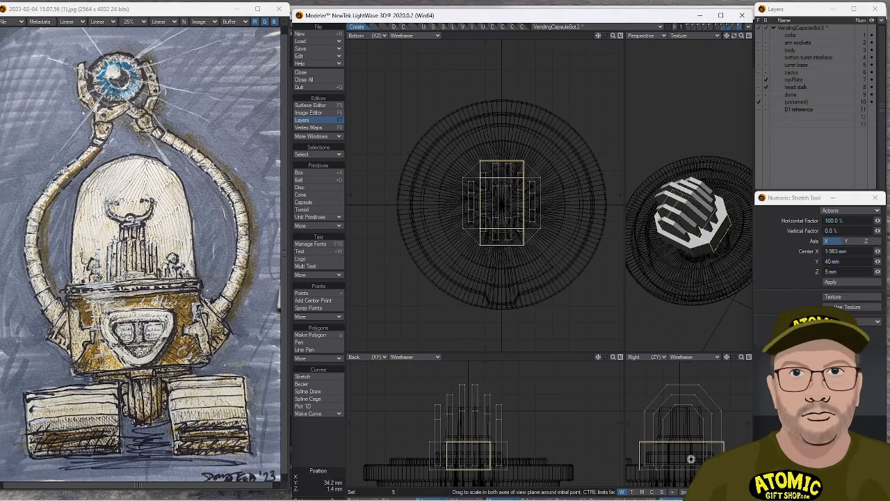
{"action": "mouse_move", "coordinate": [684, 458]}
{"action": "left_mouse_down"}
{"action": "mouse_move", "coordinate": [693, 457]}
{"action": "mouse_move", "coordinate": [681, 461]}
{"action": "mouse_move", "coordinate": [682, 452]}
{"action": "left_mouse_up"}
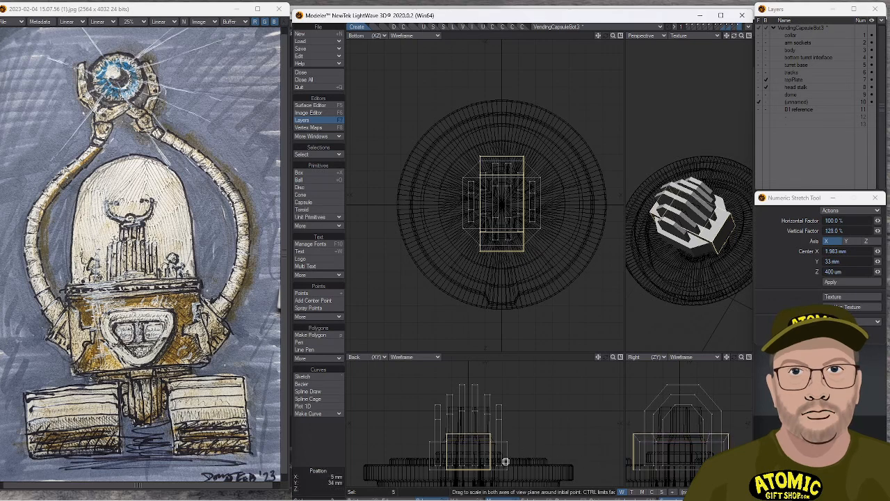
{"action": "left_click_drag", "start_coordinate": [478, 461], "coordinate": [477, 460]}
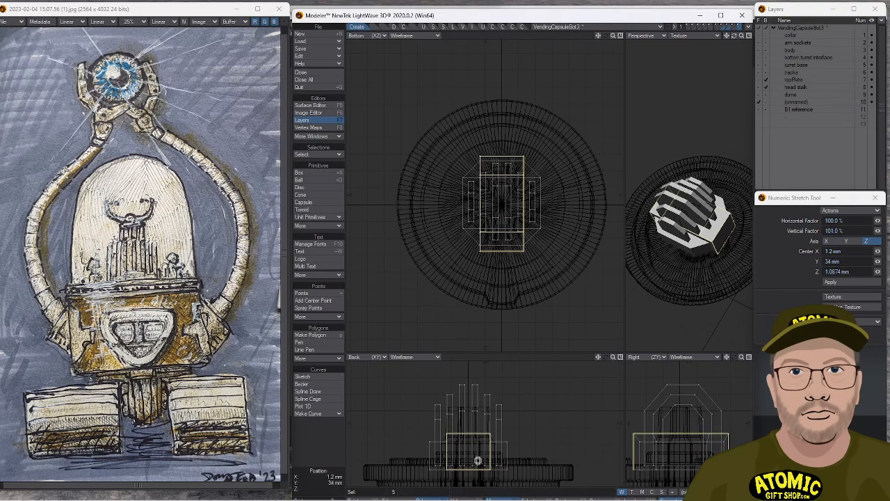
{"action": "key", "text": "space"}
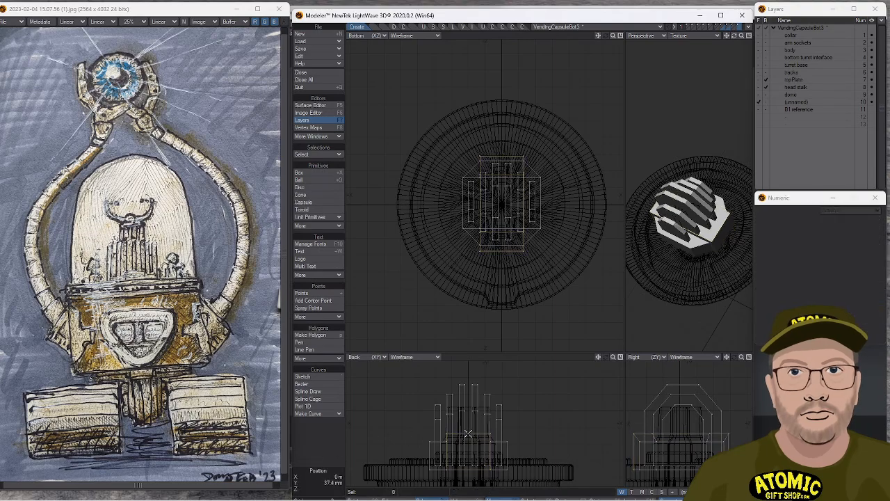
Select all the top faces of the base, including the raised middle strip, and move them -800 um in Y.
{"action": "mouse_move", "coordinate": [442, 440]}
{"action": "left_mouse_down"}
{"action": "mouse_move", "coordinate": [507, 437]}
{"action": "mouse_move", "coordinate": [440, 465]}
{"action": "mouse_move", "coordinate": [516, 473]}
{"action": "mouse_move", "coordinate": [507, 457]}
{"action": "left_mouse_up"}
{"action": "key", "text": "t"}
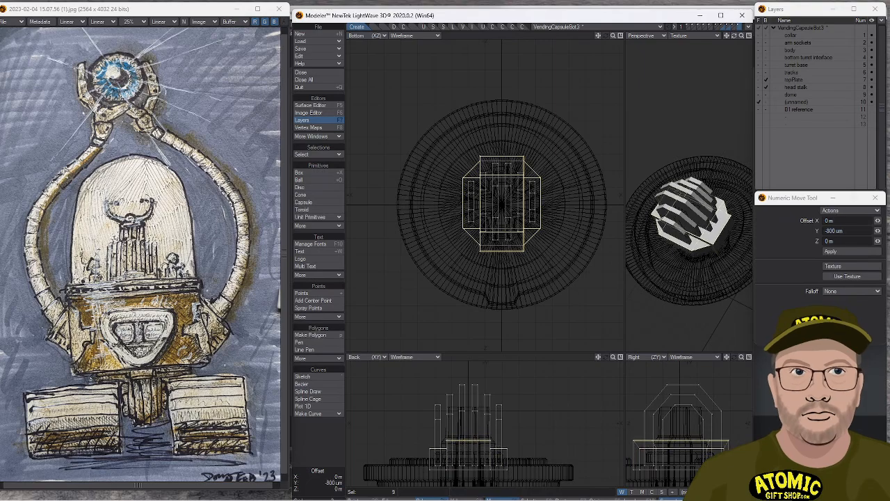
{"action": "left_click_drag", "start_coordinate": [687, 266], "coordinate": [687, 246], "text": "alt"}
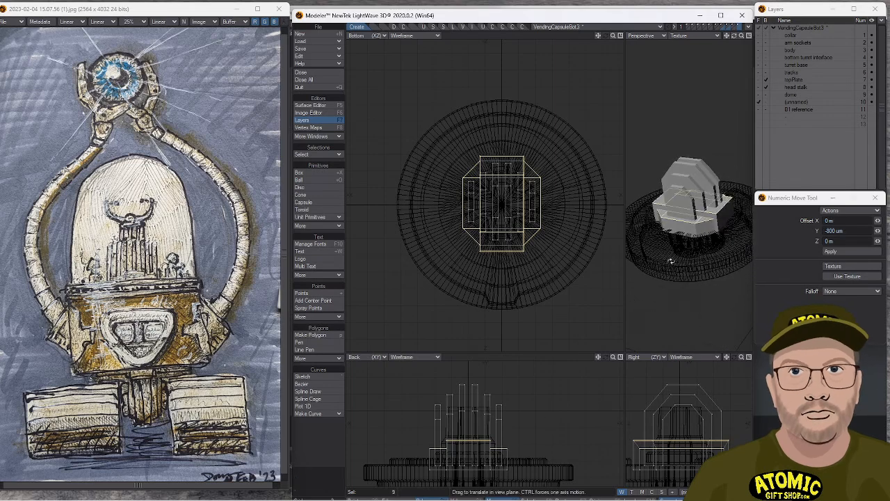
{"action": "key", "text": "space"}
Chamfer the upper end edges of the base's raised middle strip by about 490 um, then clear the selection.
{"action": "left_click_drag", "start_coordinate": [674, 228], "coordinate": [719, 209], "text": "alt"}
{"action": "key", "text": "space"}
{"action": "key", "text": "space"}
{"action": "left_click", "coordinate": [645, 207]}
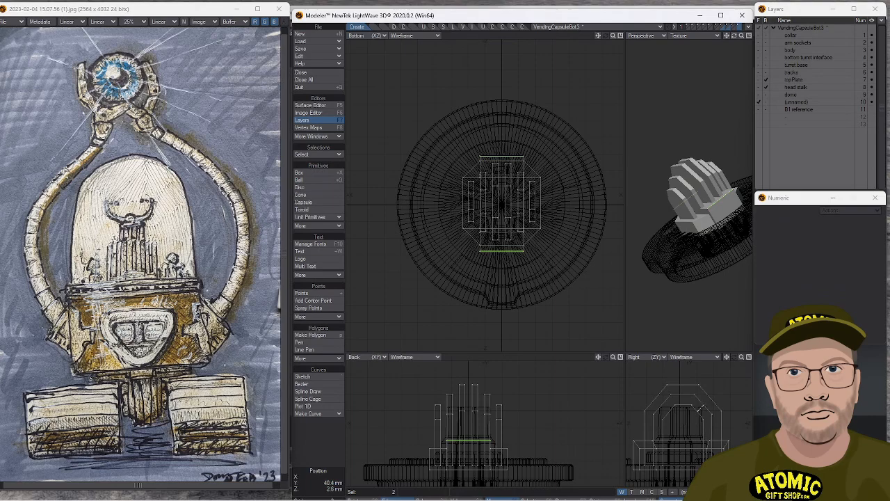
{"action": "key", "text": "ctrl+b"}
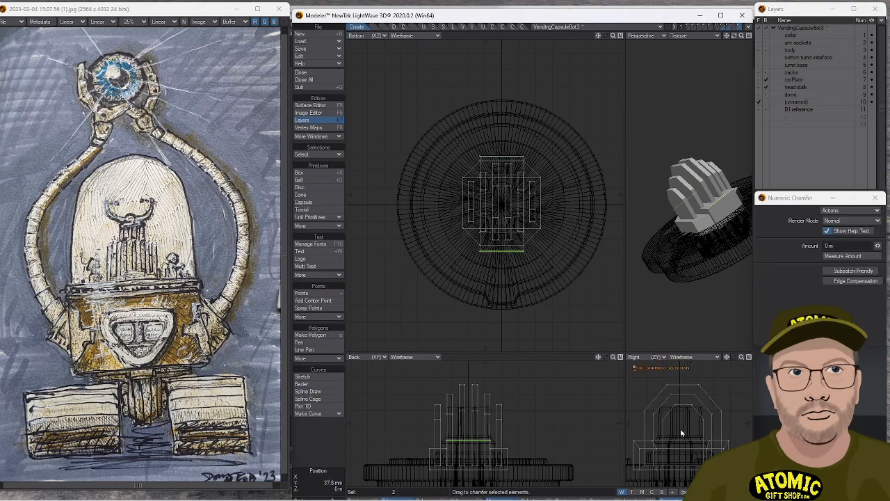
{"action": "left_click_drag", "start_coordinate": [680, 434], "coordinate": [687, 434]}
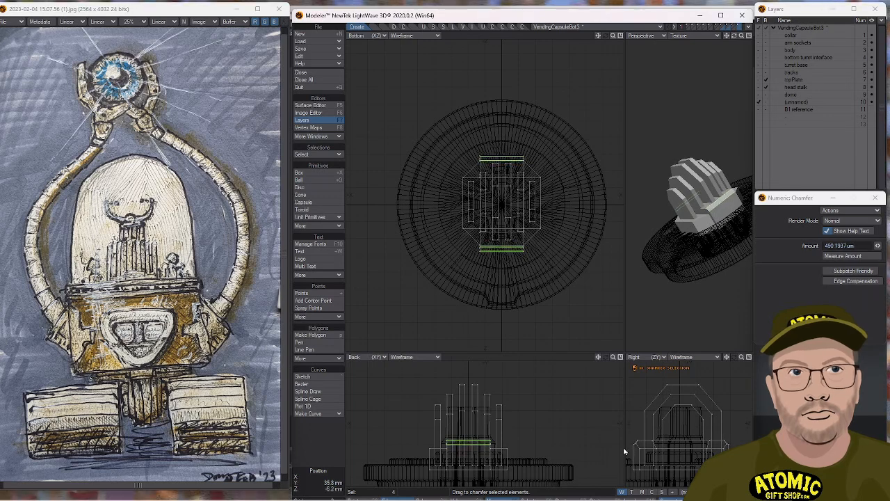
{"action": "left_click", "coordinate": [337, 437]}
Draw a 24-sided vertical cylinder through the fins, radius 3.8 mm, centred at X 0 and Z 200 um, from Y 34 mm to 38.6 mm.
{"action": "left_click_drag", "start_coordinate": [639, 443], "coordinate": [678, 409], "text": "ctrl+alt"}
{"action": "left_click_drag", "start_coordinate": [678, 259], "coordinate": [639, 257], "text": "alt"}
{"action": "left_click_drag", "start_coordinate": [574, 270], "coordinate": [527, 274], "text": "ctrl+alt"}
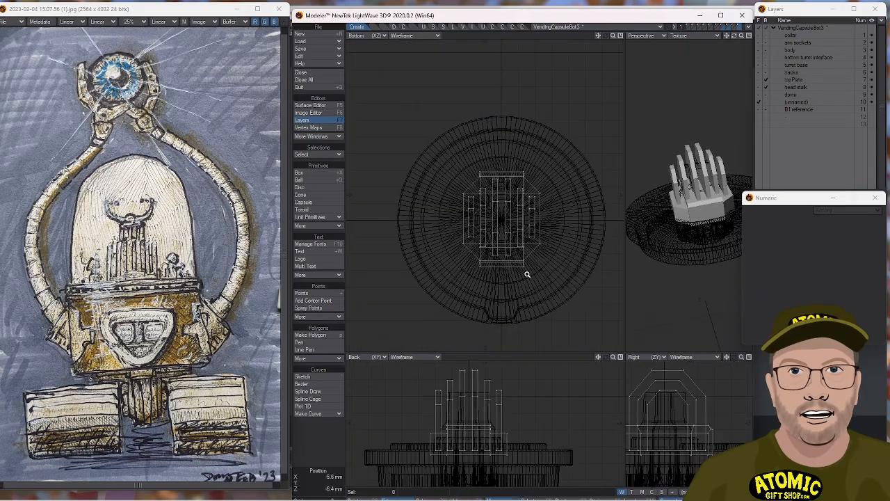
{"action": "left_click_drag", "start_coordinate": [672, 249], "coordinate": [683, 152], "text": "alt+shift"}
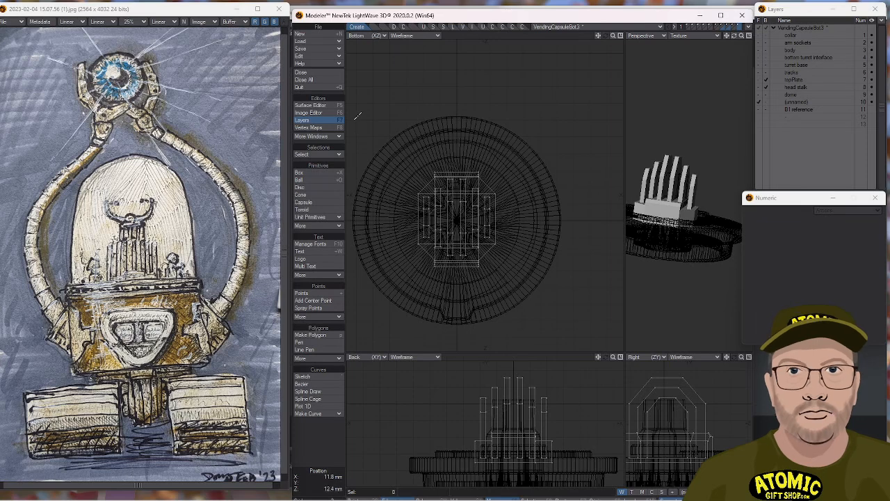
{"action": "left_click", "coordinate": [305, 187]}
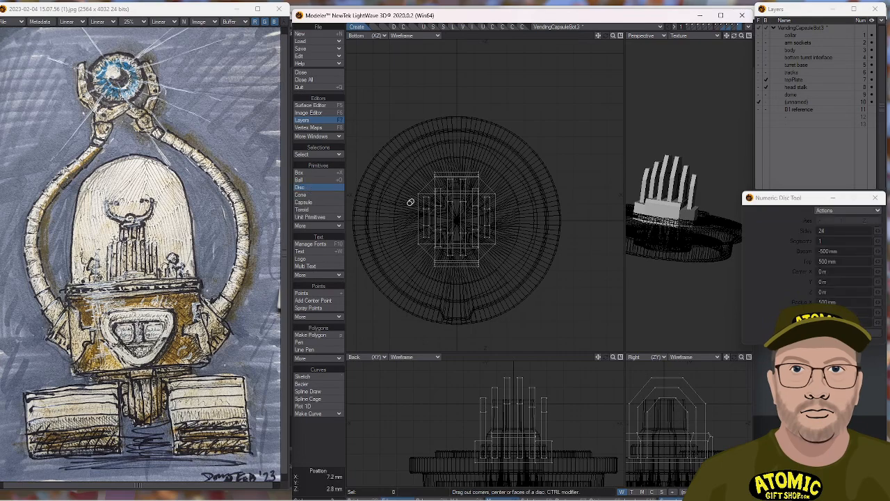
{"action": "left_click_drag", "start_coordinate": [456, 220], "coordinate": [490, 187]}
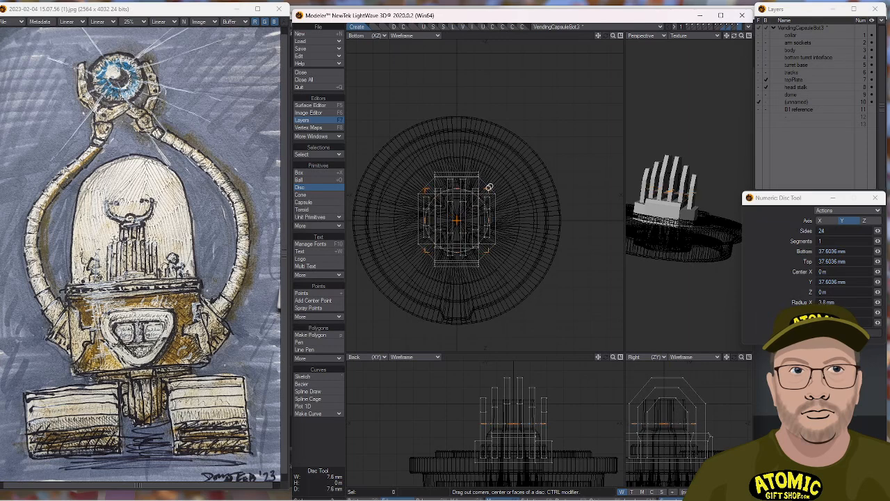
{"action": "left_click_drag", "start_coordinate": [458, 218], "coordinate": [458, 217]}
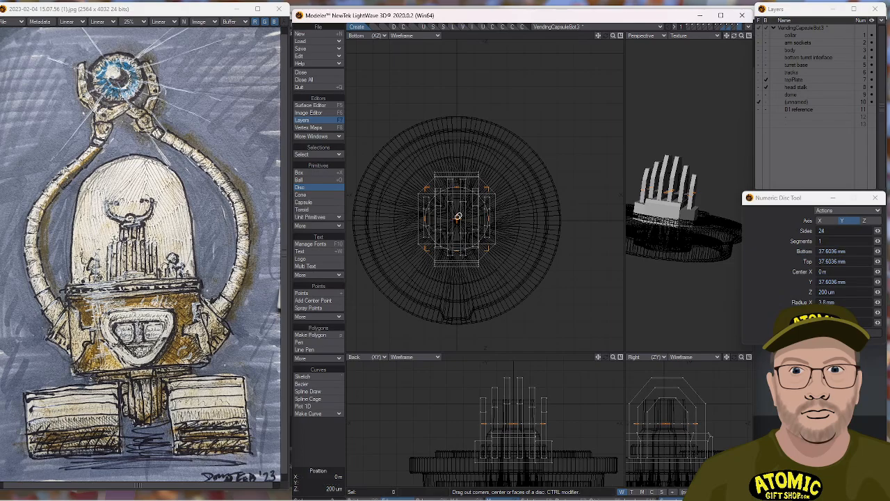
{"action": "mouse_move", "coordinate": [499, 462]}
{"action": "left_mouse_down"}
{"action": "mouse_move", "coordinate": [512, 418]}
{"action": "mouse_move", "coordinate": [511, 455]}
{"action": "left_mouse_up"}
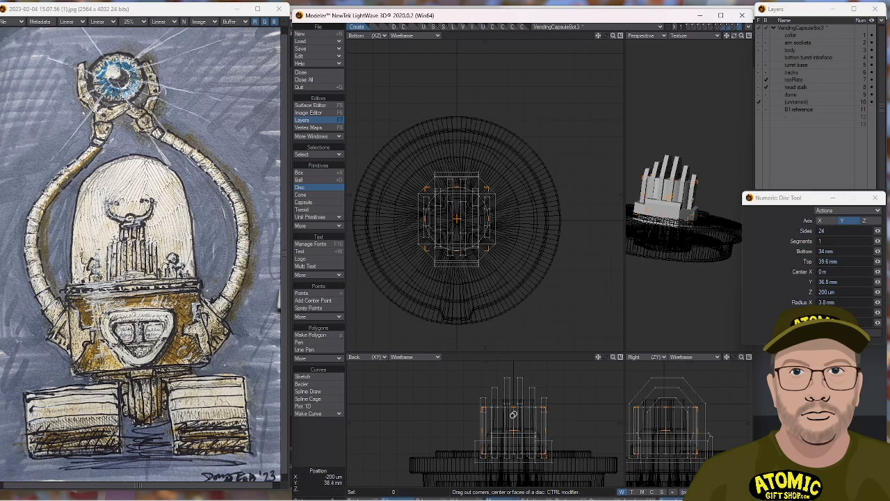
{"action": "left_click_drag", "start_coordinate": [509, 406], "coordinate": [511, 413]}
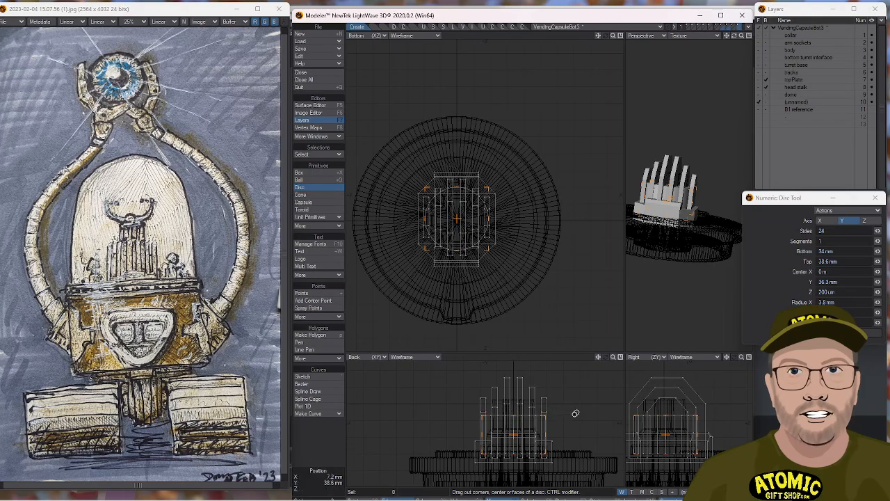
{"action": "key", "text": "space"}
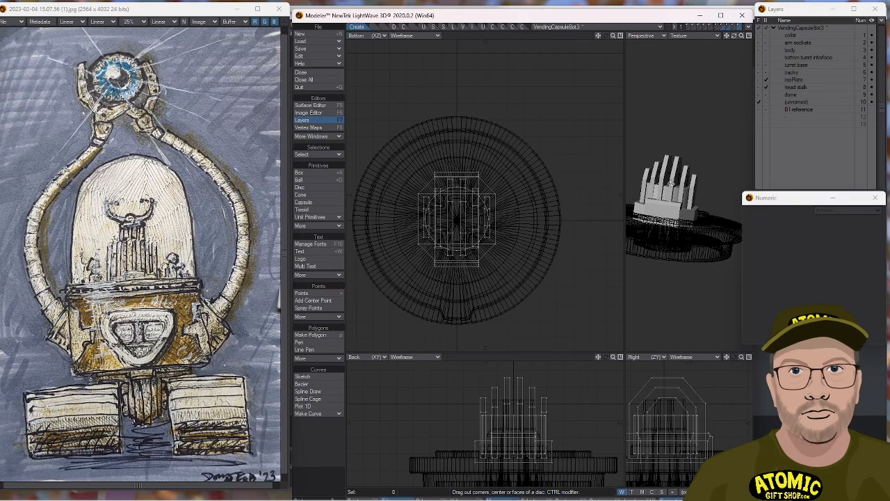
Bevel the cylinder's top face inward and upward in stages into a dome, ending with 1.6 mm shift and 1.6 mm inset.
{"action": "left_click_drag", "start_coordinate": [664, 185], "coordinate": [672, 209], "text": "alt"}
{"action": "key", "text": "space"}
{"action": "left_click", "coordinate": [671, 208]}
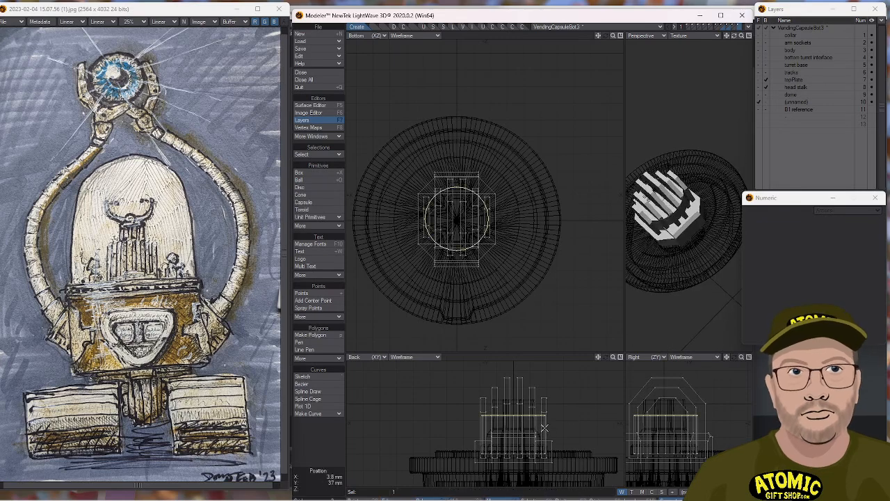
{"action": "key", "text": "b"}
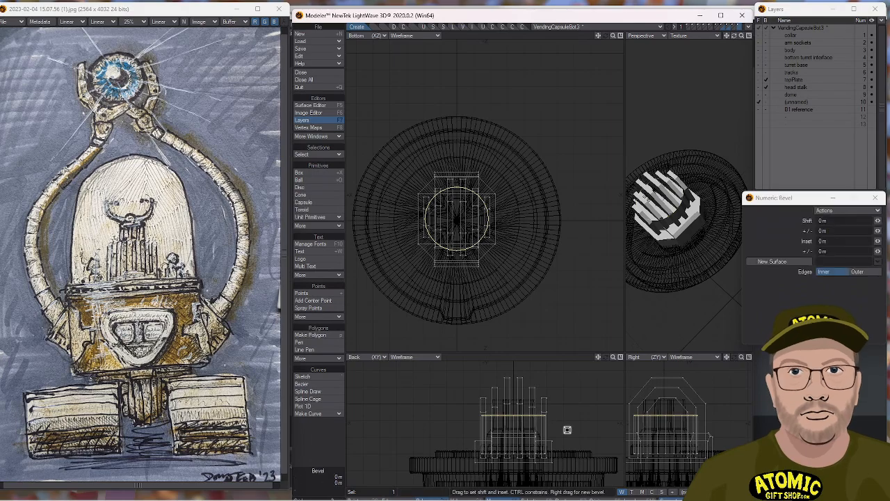
{"action": "left_click_drag", "start_coordinate": [567, 429], "coordinate": [553, 398]}
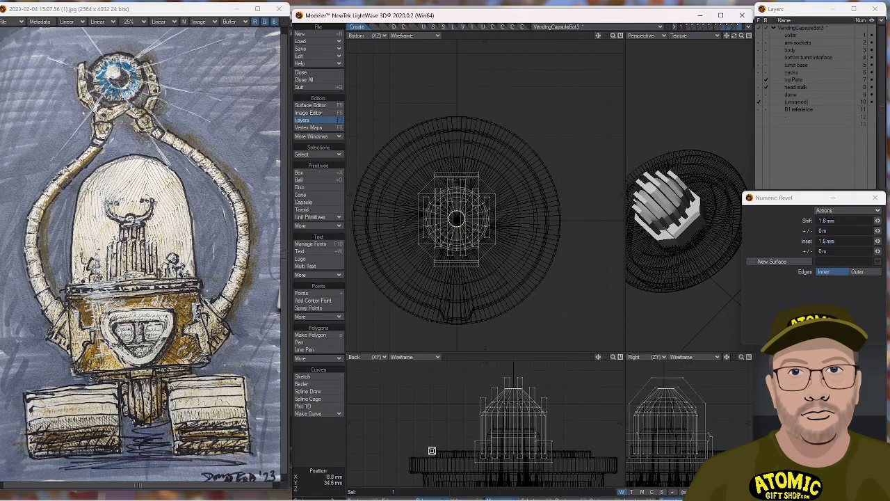
{"action": "key", "text": "space"}
Select the full ring of edges where the core cylinder meets its dome, chamfer it by about 120 um, and clear the selection.
{"action": "left_click_drag", "start_coordinate": [669, 263], "coordinate": [644, 272], "text": "alt"}
{"action": "scroll", "coordinate": [497, 430], "scroll_direction": "up", "scroll_amount": 1}
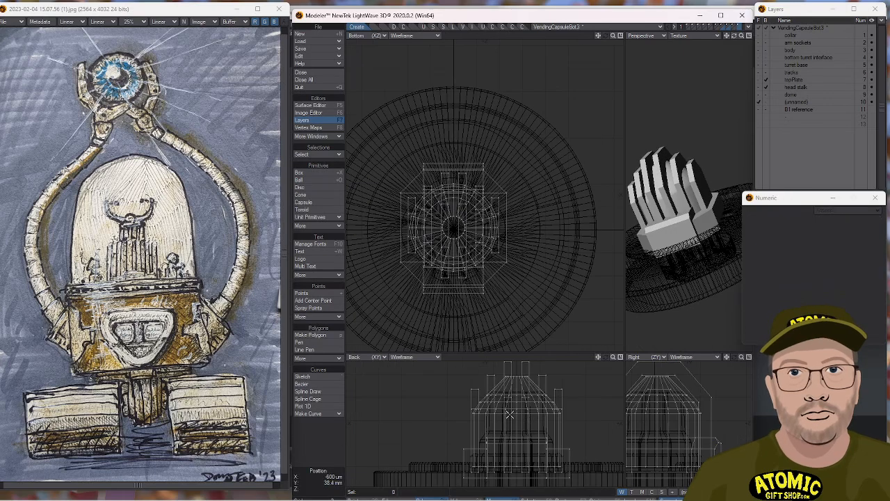
{"action": "left_click", "coordinate": [512, 413]}
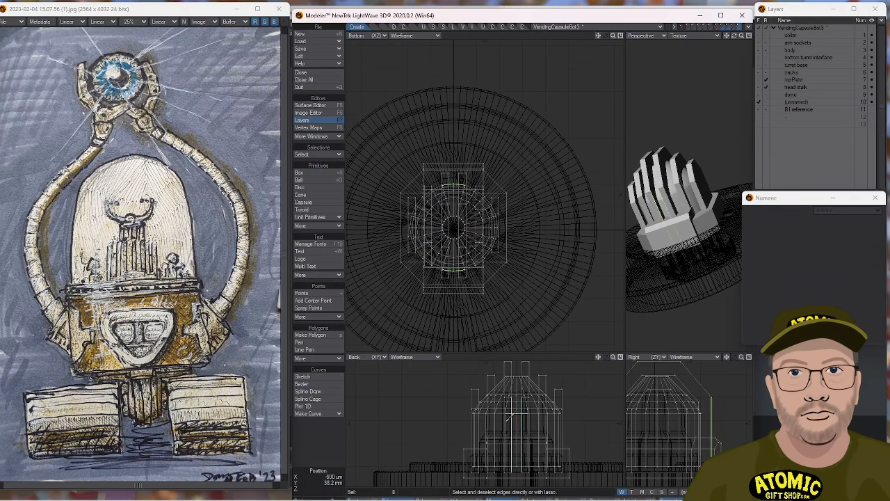
{"action": "left_click", "coordinate": [523, 420]}
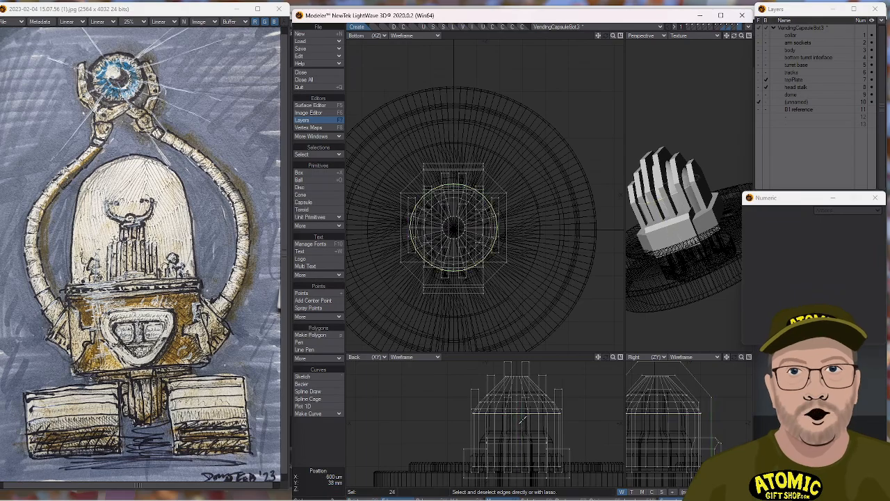
{"action": "key", "text": "ctrl+b"}
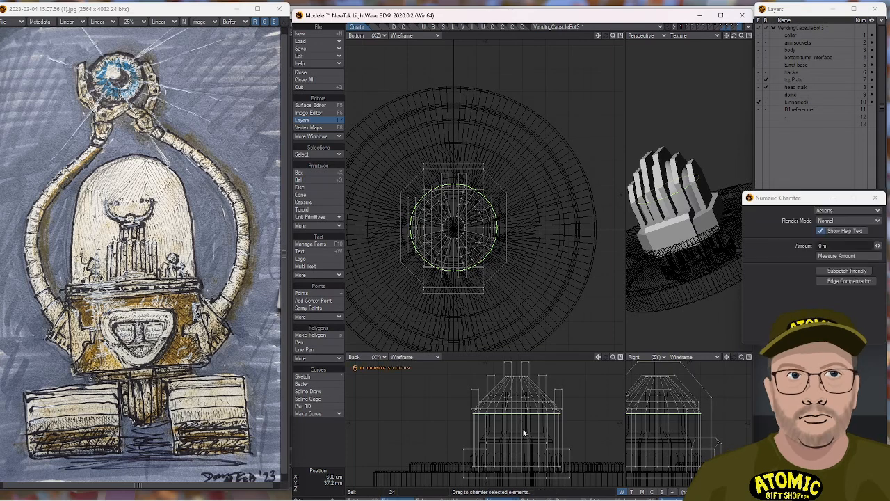
{"action": "left_click_drag", "start_coordinate": [525, 421], "coordinate": [527, 422]}
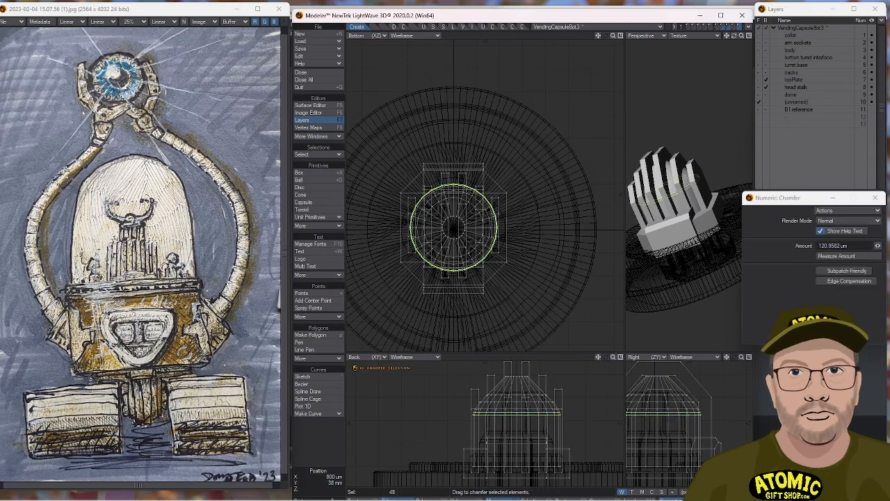
{"action": "key", "text": "space"}
{"action": "key", "text": "slash"}
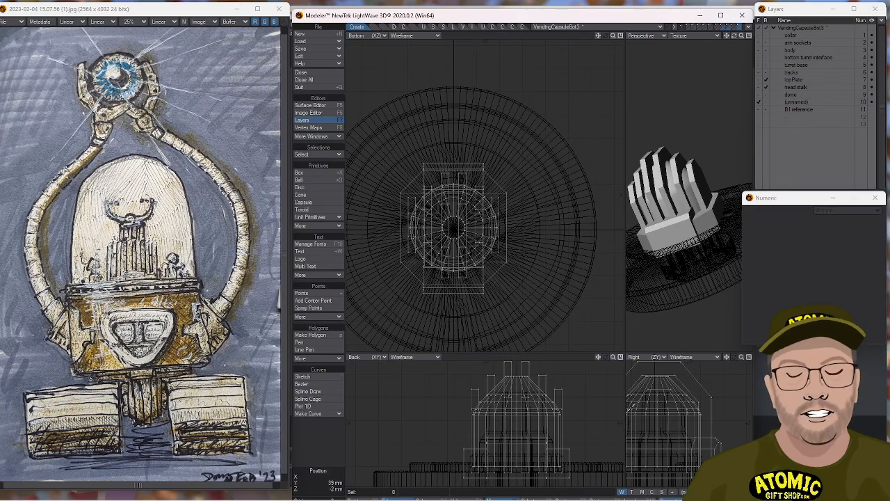
Move the whole assembly of fins, base and domed core -200 um in Z.
{"action": "left_click_drag", "start_coordinate": [645, 257], "coordinate": [674, 209], "text": "alt"}
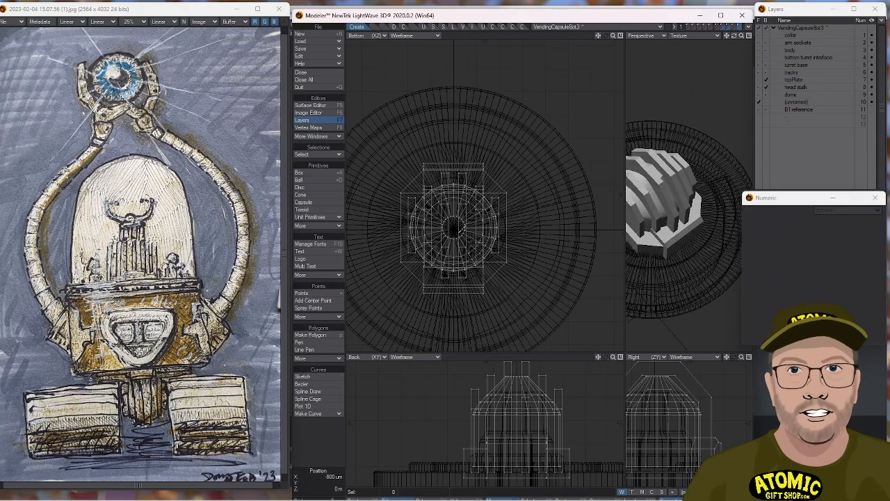
{"action": "key", "text": "t"}
{"action": "left_click_drag", "start_coordinate": [458, 229], "coordinate": [457, 232]}
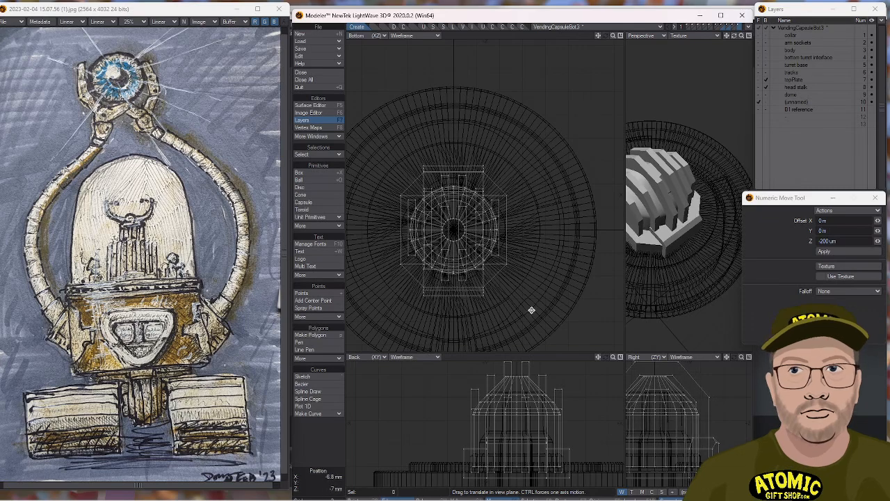
Enlarge the perspective viewport and examine the fins, chamfered base and domed core from several angles.
{"action": "scroll", "coordinate": [560, 310], "scroll_direction": "down", "scroll_amount": 1}
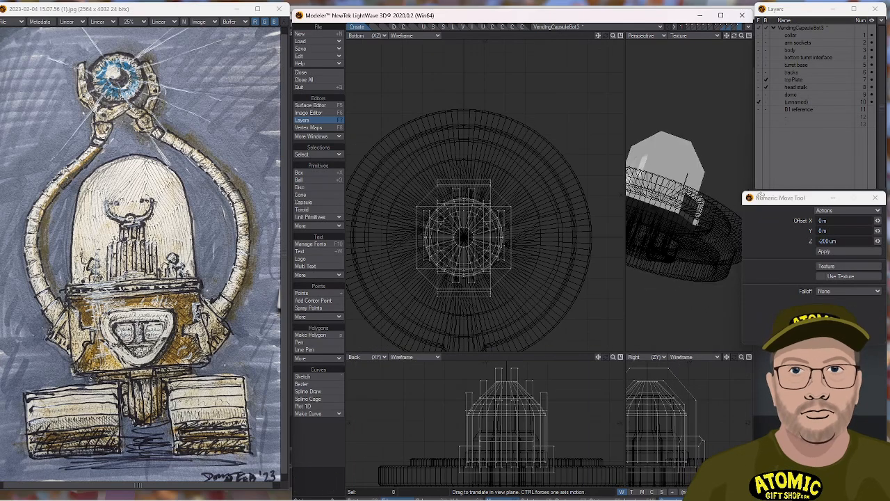
{"action": "scroll", "coordinate": [678, 216], "scroll_direction": "down", "scroll_amount": 3}
{"action": "left_click_drag", "start_coordinate": [671, 188], "coordinate": [672, 250], "text": "alt"}
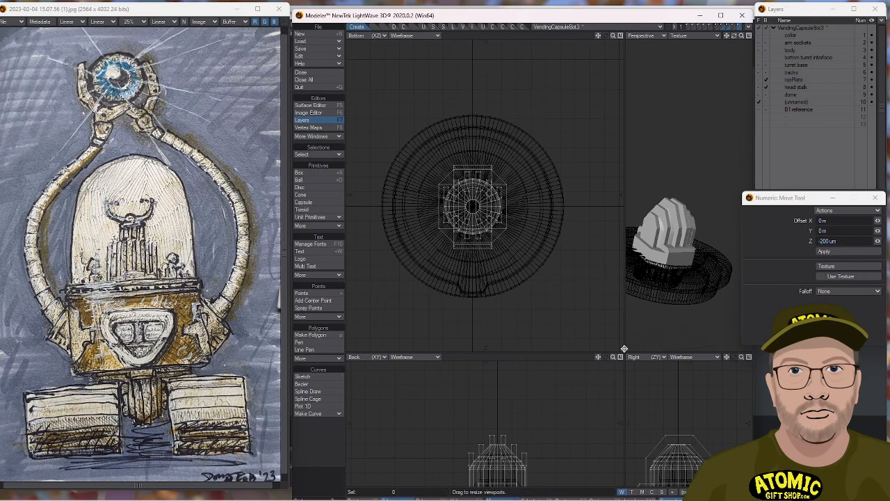
{"action": "left_click_drag", "start_coordinate": [626, 356], "coordinate": [560, 331]}
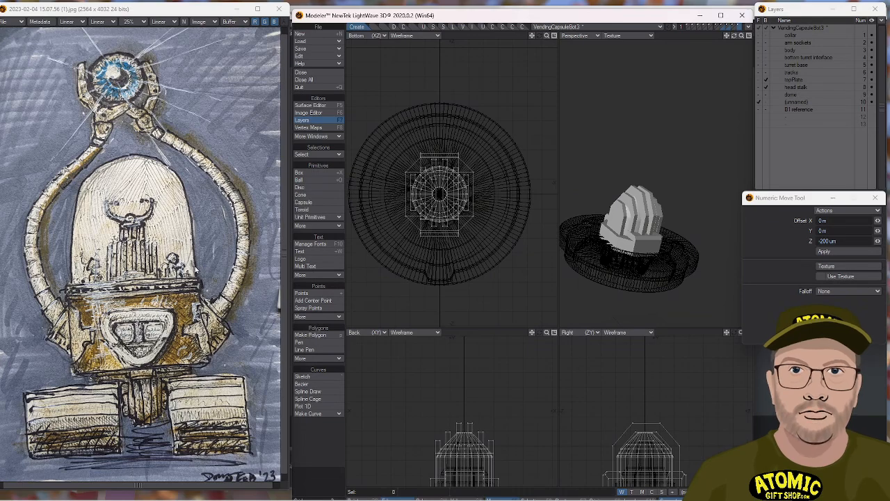
{"action": "left_click_drag", "start_coordinate": [675, 223], "coordinate": [676, 273], "text": "alt"}
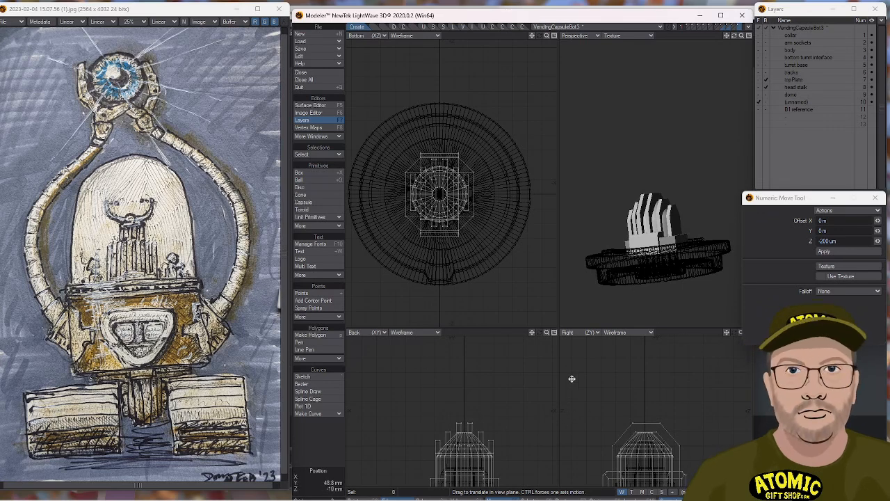
{"action": "left_click_drag", "start_coordinate": [621, 142], "coordinate": [674, 215], "text": "alt"}
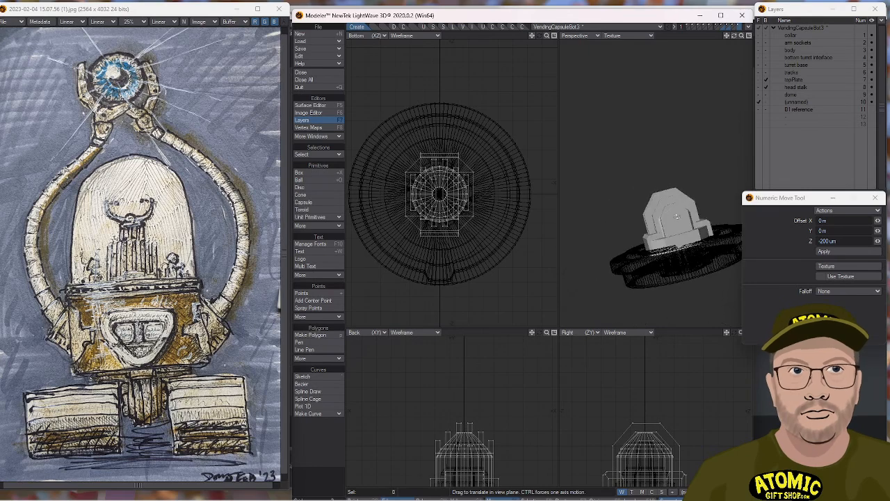
{"action": "left_click_drag", "start_coordinate": [645, 188], "coordinate": [622, 225], "text": "alt"}
{"action": "scroll", "coordinate": [672, 214], "scroll_direction": "up", "scroll_amount": 3}
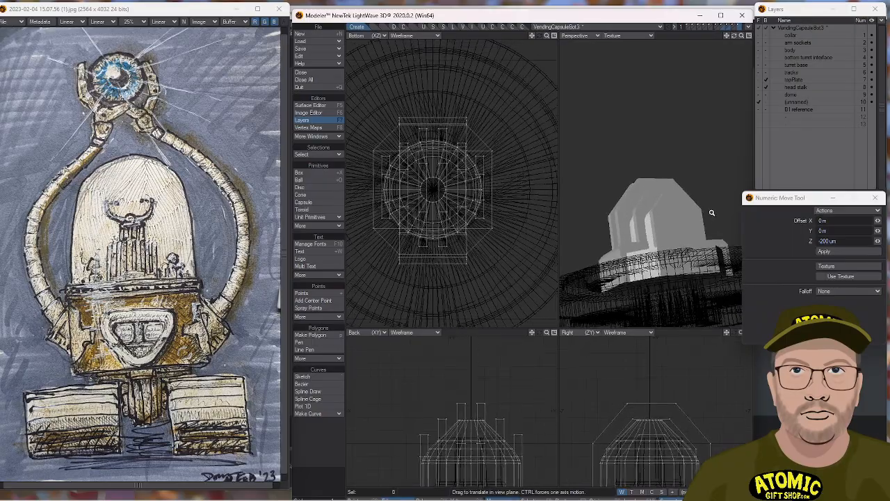
{"action": "left_click_drag", "start_coordinate": [630, 191], "coordinate": [687, 211], "text": "alt"}
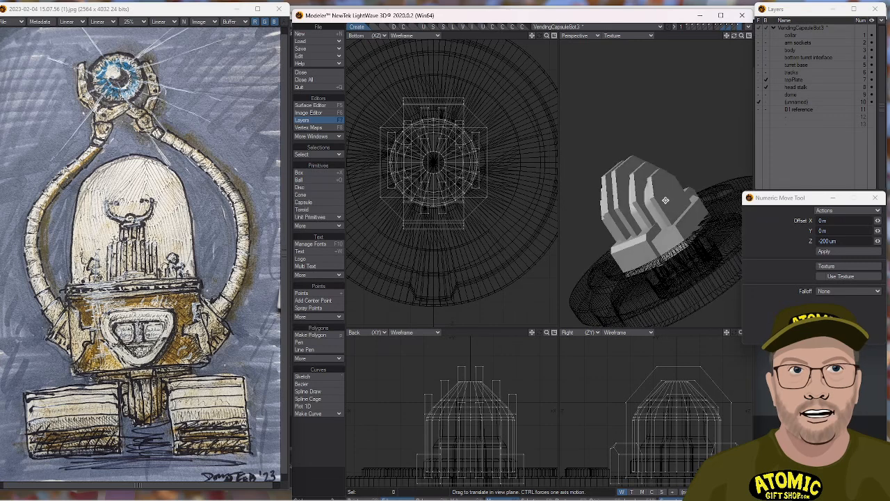
Select the outward-facing sides of the two outermost fins and bevel them with 0 m shift and 1 mm inset.
{"action": "key", "text": "space"}
{"action": "left_click", "coordinate": [665, 197]}
{"action": "key", "text": "]"}
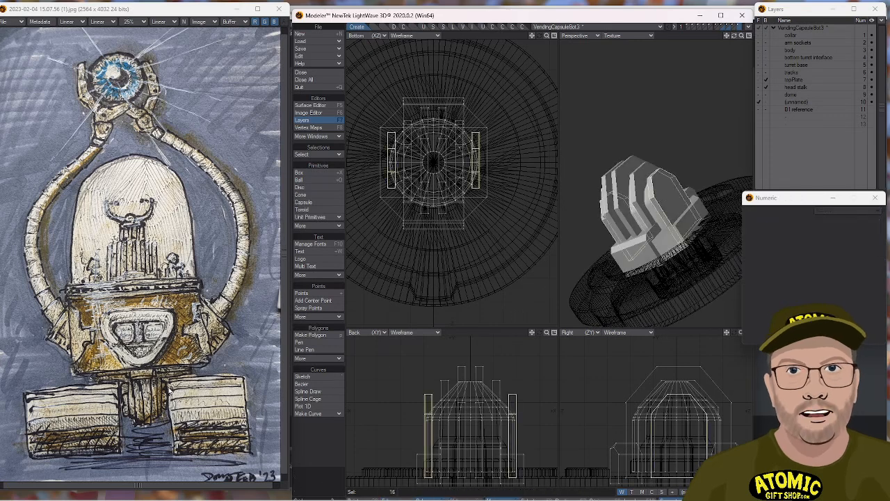
{"action": "left_click", "coordinate": [324, 448]}
{"action": "left_click", "coordinate": [667, 201]}
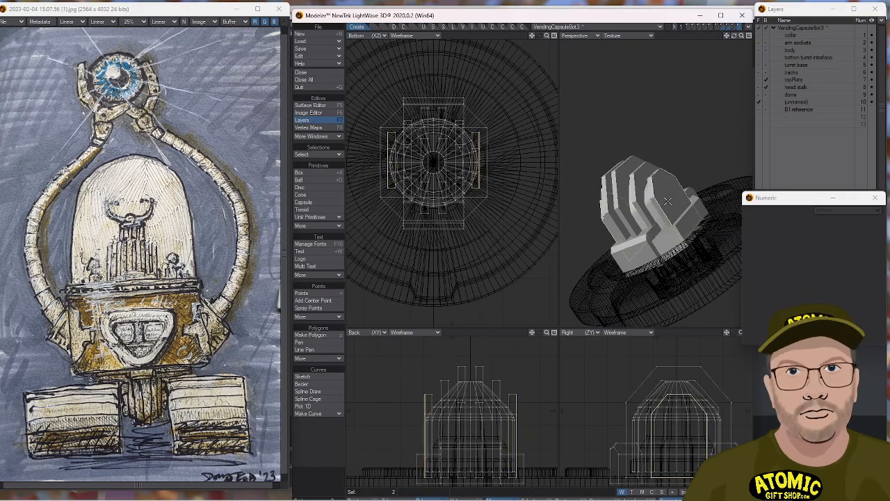
{"action": "key", "text": "b"}
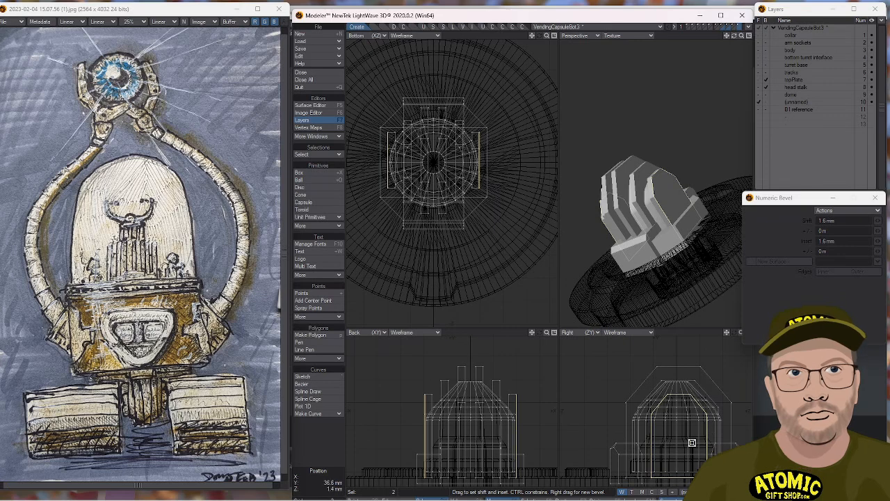
{"action": "left_click_drag", "start_coordinate": [697, 444], "coordinate": [684, 445]}
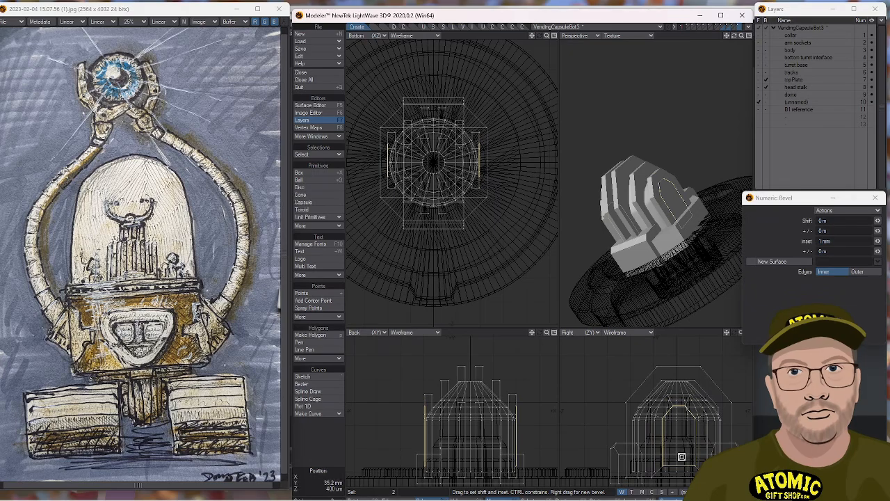
Bevel the inset fin faces outward with 400 um shift and 400 um inset, and show the perspective view in Flat Shade.
{"action": "left_click_drag", "start_coordinate": [682, 454], "coordinate": [679, 452]}
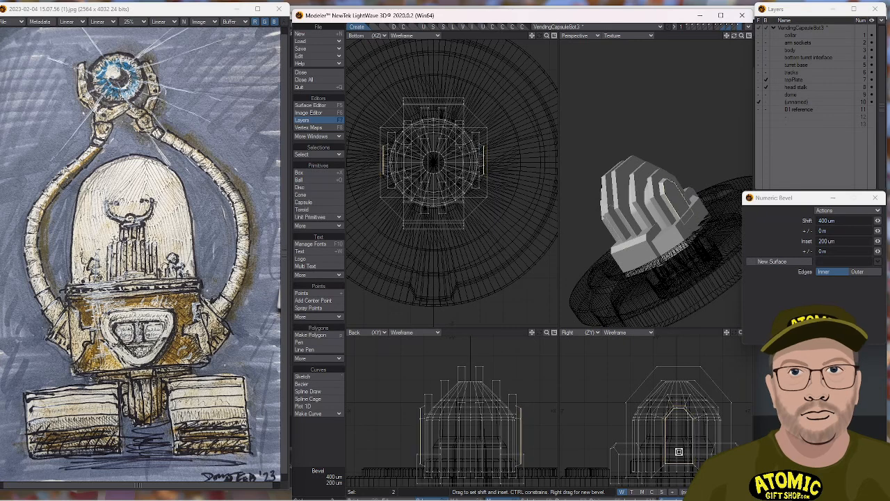
{"action": "left_click_drag", "start_coordinate": [677, 451], "coordinate": [677, 451]}
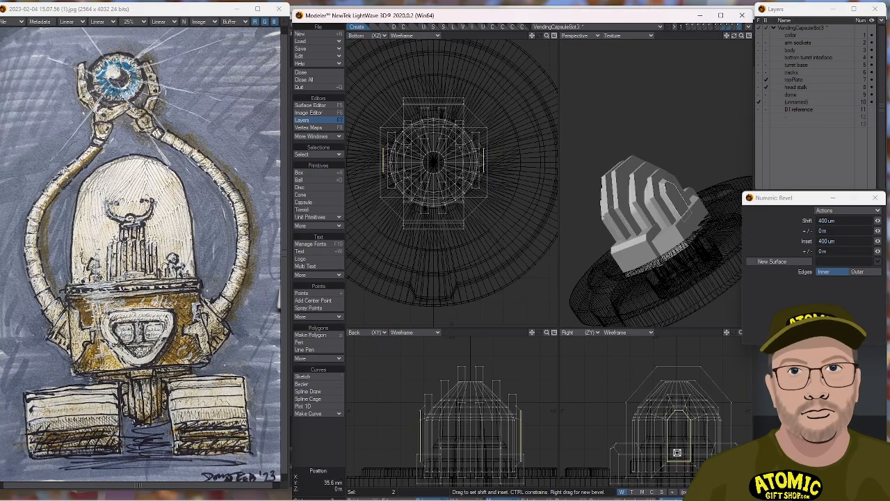
{"action": "scroll", "coordinate": [689, 411], "scroll_direction": "up", "scroll_amount": 5}
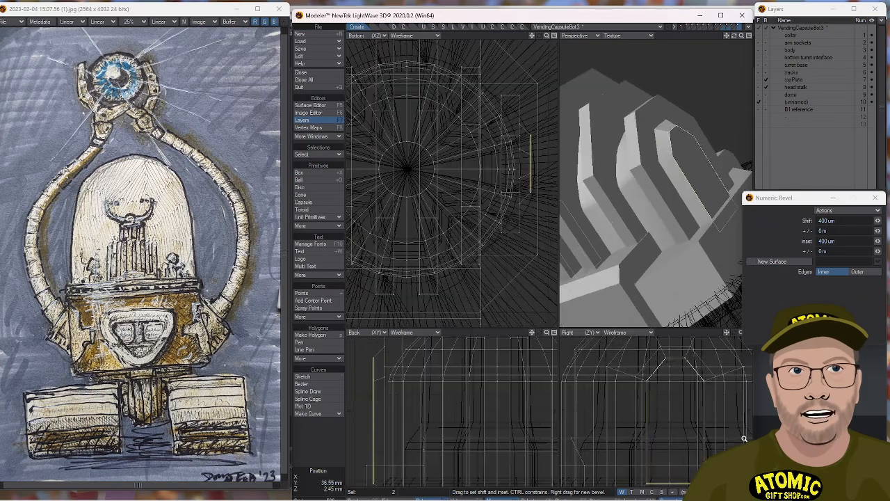
{"action": "left_click", "coordinate": [627, 35]}
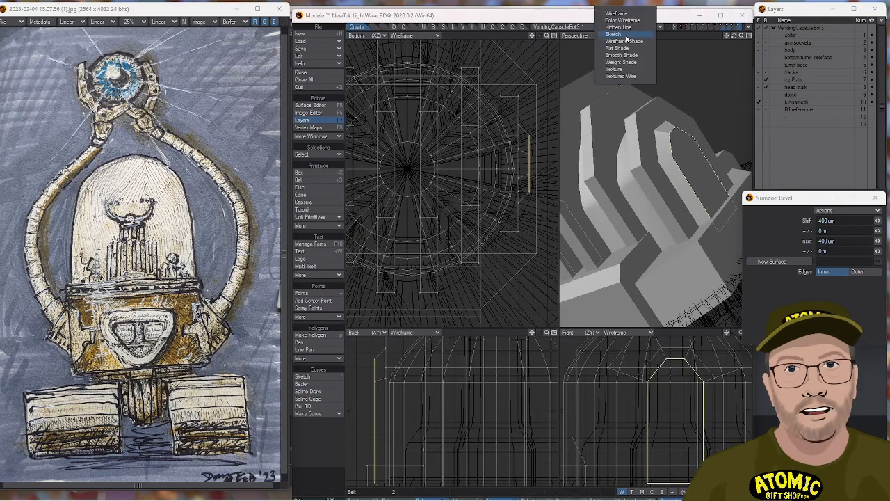
{"action": "left_click", "coordinate": [624, 49]}
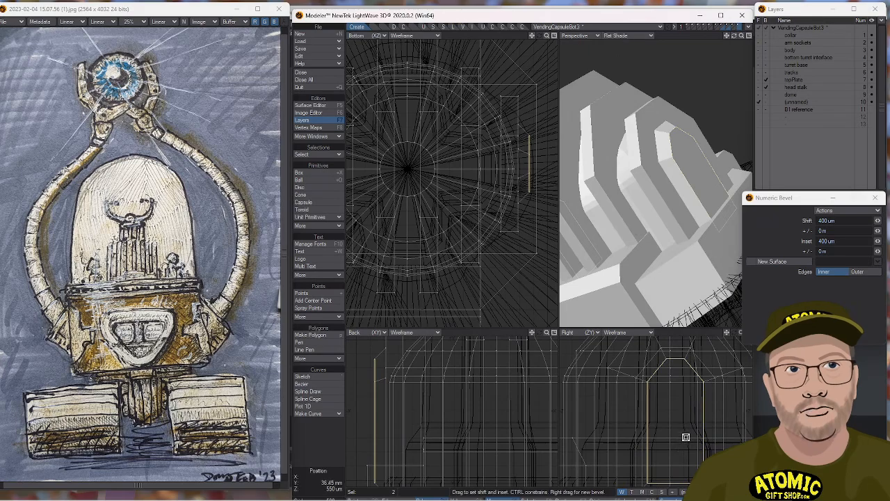
Try recessing and moving the raised faces on the outermost fins, then undo back to their 1 mm inset.
{"action": "left_click_drag", "start_coordinate": [690, 441], "coordinate": [688, 443]}
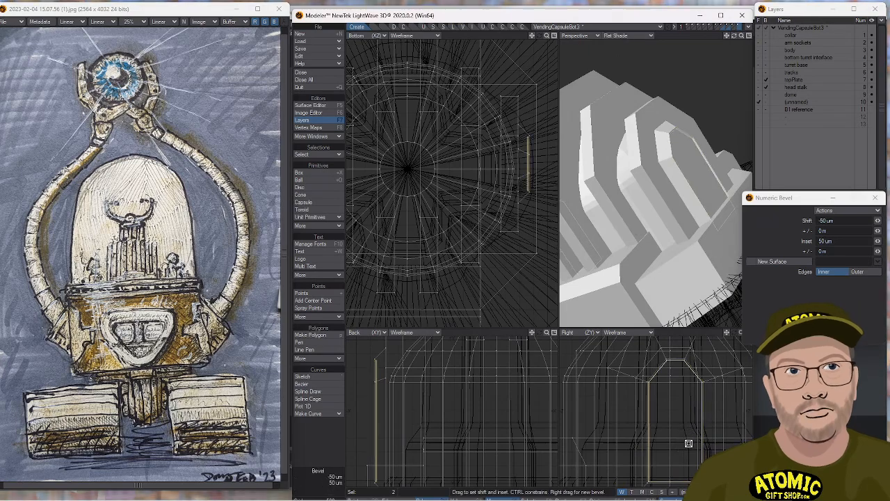
{"action": "key", "text": "space"}
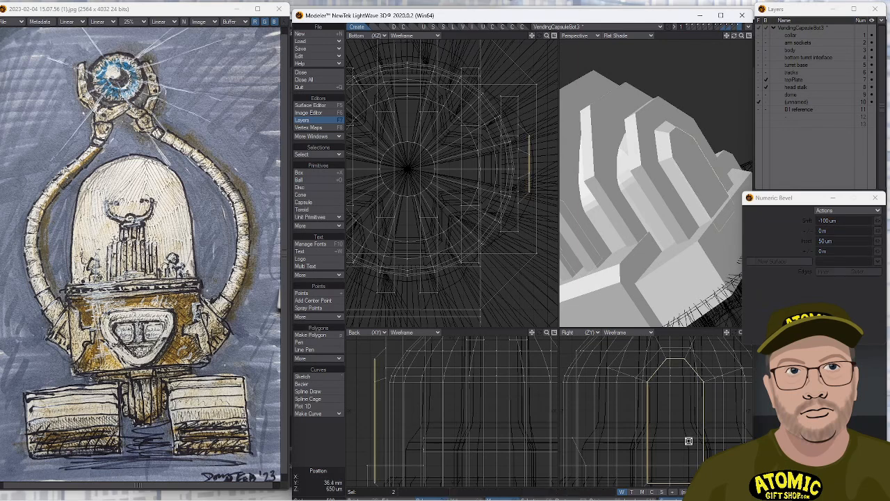
{"action": "key", "text": "b"}
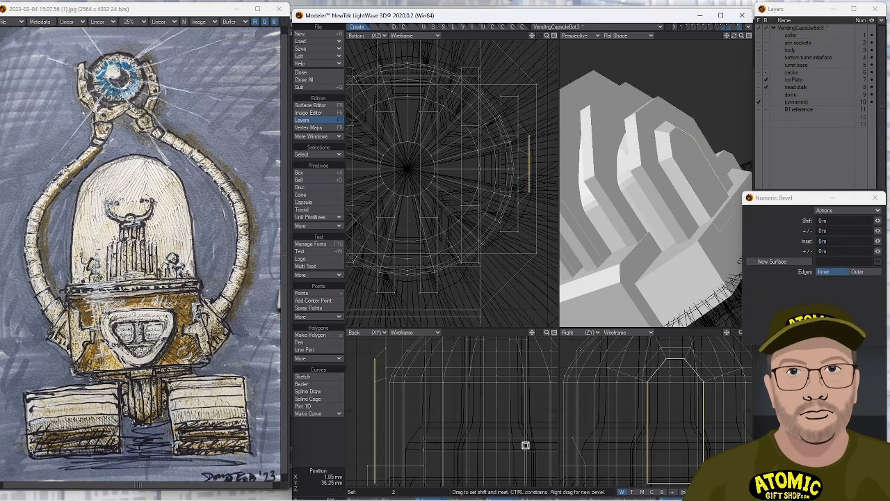
{"action": "key", "text": "t"}
{"action": "left_click_drag", "start_coordinate": [539, 446], "coordinate": [431, 431]}
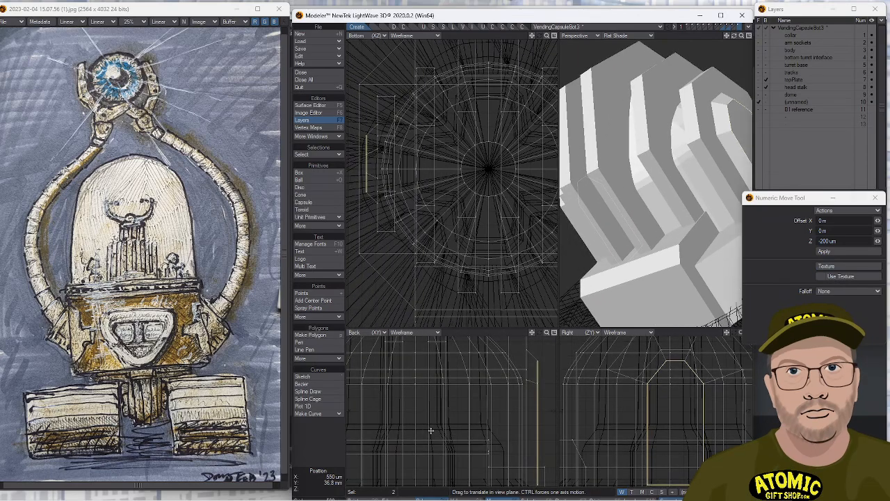
{"action": "left_click_drag", "start_coordinate": [541, 423], "coordinate": [536, 422]}
{"action": "key", "text": "ctrl+z"}
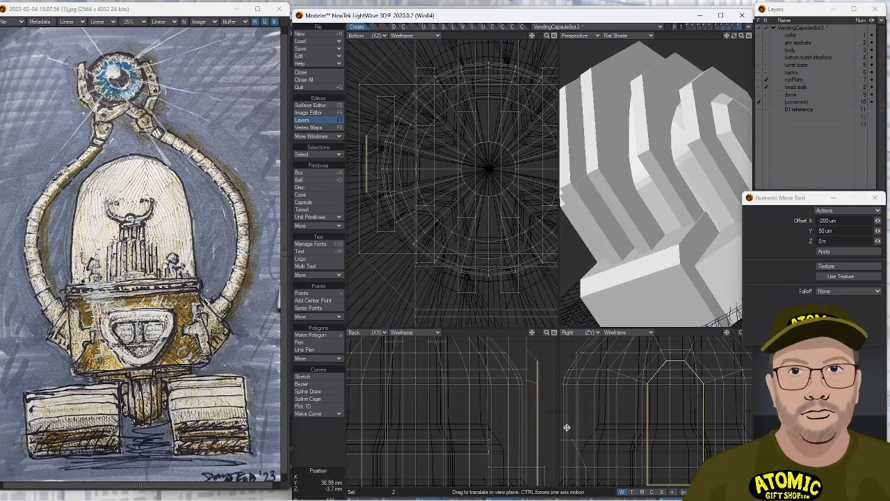
{"action": "key", "text": "ctrl+z"}
{"action": "mouse_move", "coordinate": [664, 433]}
{"action": "left_mouse_down"}
{"action": "mouse_move", "coordinate": [664, 442]}
{"action": "mouse_move", "coordinate": [665, 435]}
{"action": "left_mouse_up"}
{"action": "key", "text": "ctrl+z"}
Bevel the inset fin faces straight out 350 um, inset them, recess them with -300 um shift and 100 um inset, and clear the selection.
{"action": "key", "text": "b"}
{"action": "key", "text": "a"}
{"action": "left_click_drag", "start_coordinate": [643, 220], "coordinate": [657, 202], "text": "alt"}
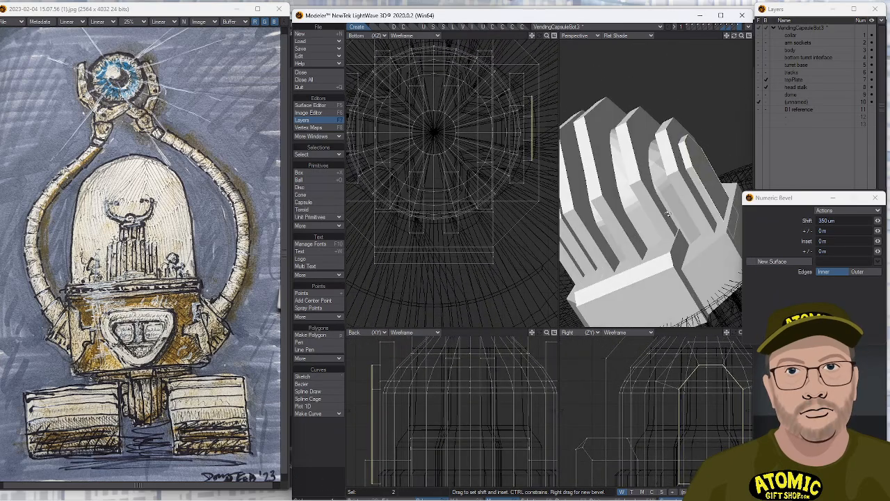
{"action": "right_click", "coordinate": [683, 416]}
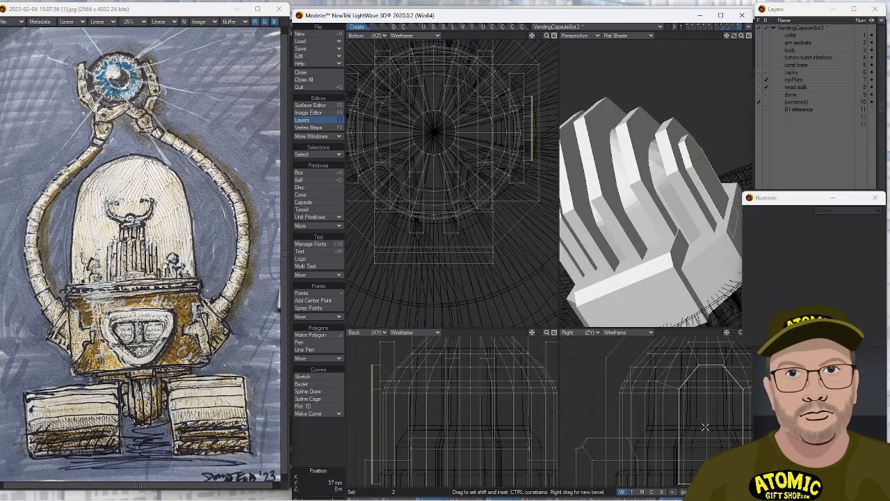
{"action": "left_click_drag", "start_coordinate": [705, 427], "coordinate": [690, 433]}
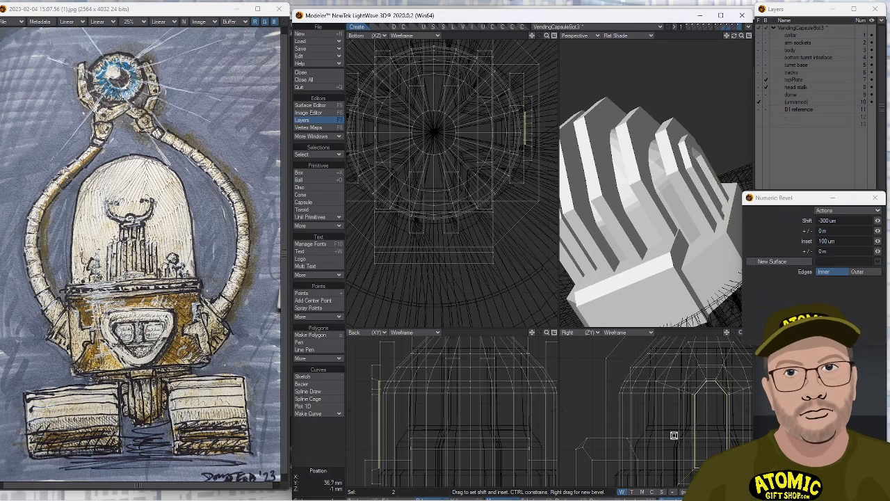
{"action": "left_click", "coordinate": [330, 473]}
{"action": "left_click", "coordinate": [327, 457]}
Examine the fins, the recessed panels on the outermost fins and the base from several angles.
{"action": "scroll", "coordinate": [661, 252], "scroll_direction": "down", "scroll_amount": 4}
{"action": "left_click_drag", "start_coordinate": [661, 251], "coordinate": [639, 248], "text": "alt"}
{"action": "scroll", "coordinate": [656, 233], "scroll_direction": "up", "scroll_amount": 3}
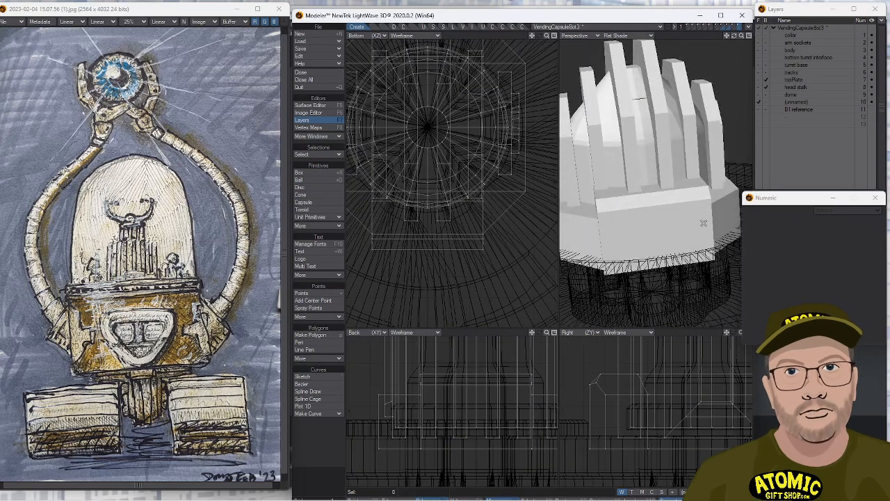
{"action": "scroll", "coordinate": [638, 98], "scroll_direction": "down", "scroll_amount": 3}
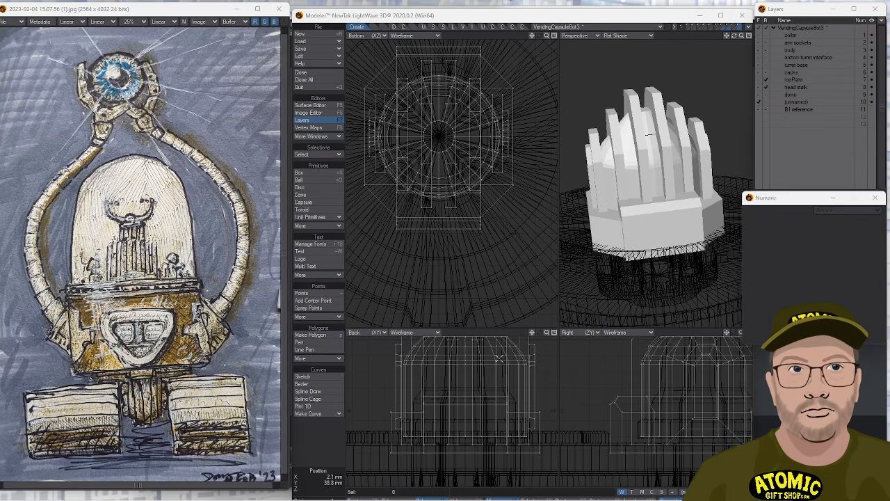
{"action": "scroll", "coordinate": [605, 216], "scroll_direction": "down", "scroll_amount": 2}
{"action": "left_click_drag", "start_coordinate": [605, 216], "coordinate": [679, 197], "text": "alt"}
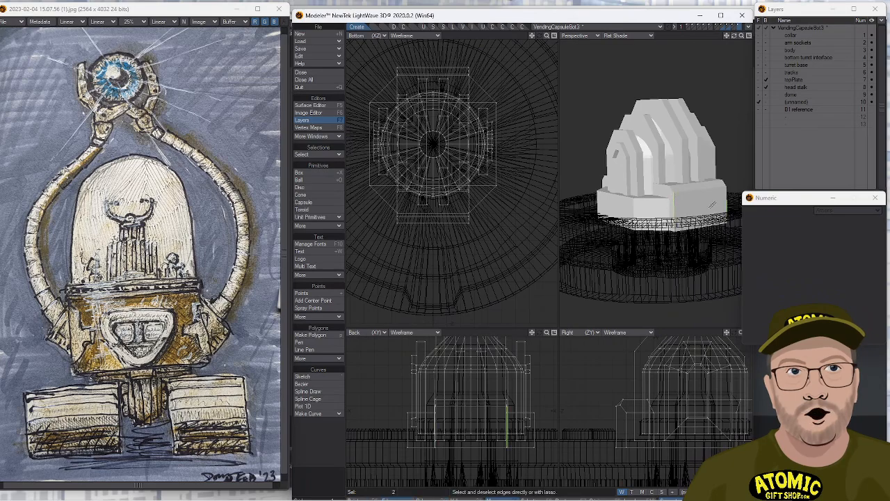
Select the full edge loops along both long sides of the central base block and chamfer them about 190 um.
{"action": "key", "text": "l"}
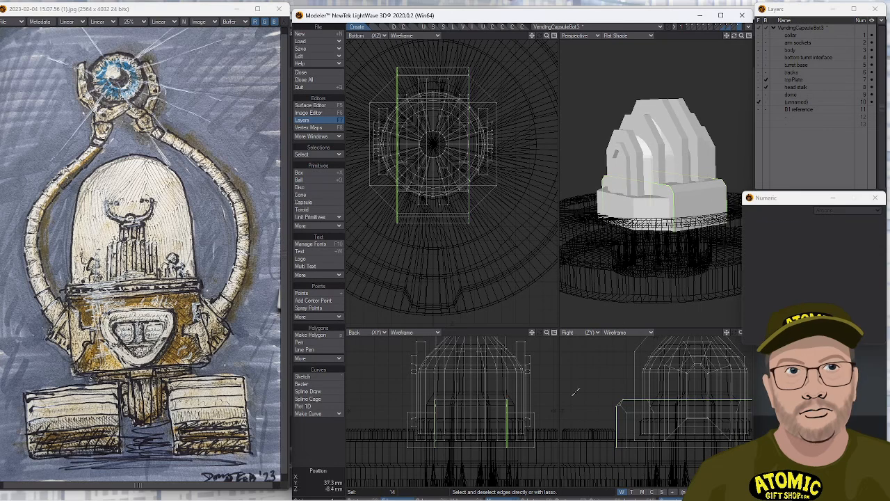
{"action": "key", "text": "ctrl+b"}
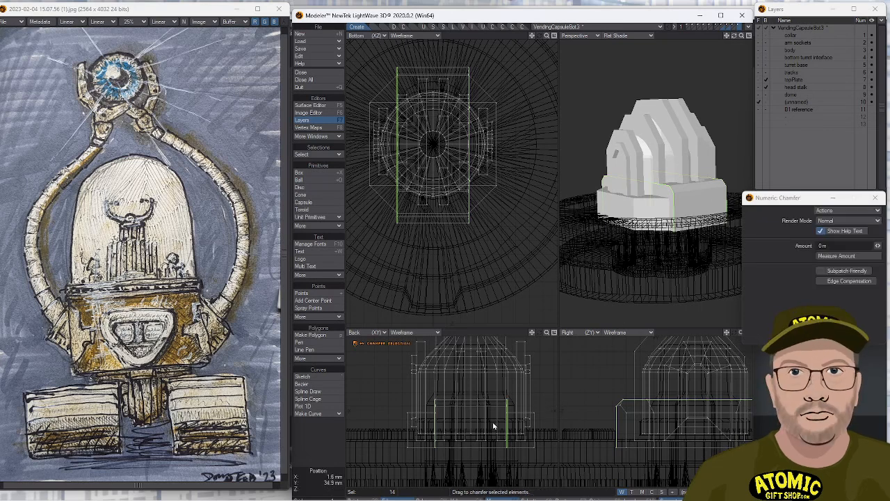
{"action": "left_click_drag", "start_coordinate": [531, 410], "coordinate": [555, 410]}
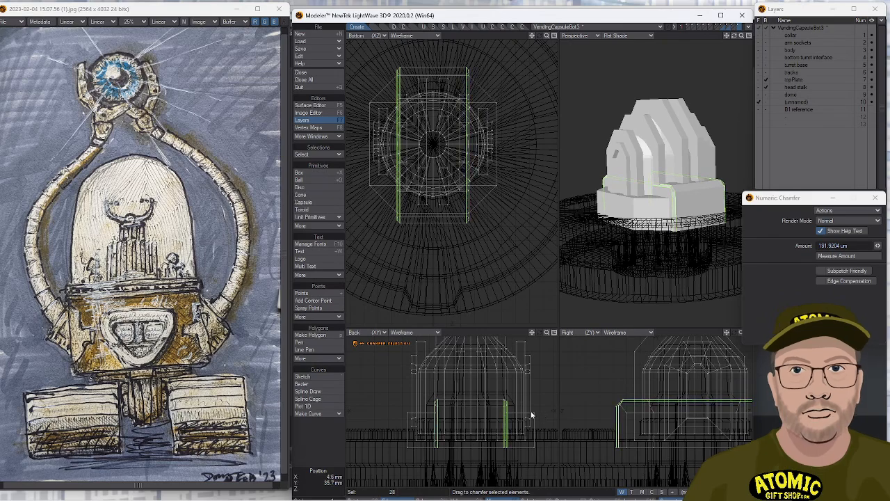
{"action": "key", "text": "t"}
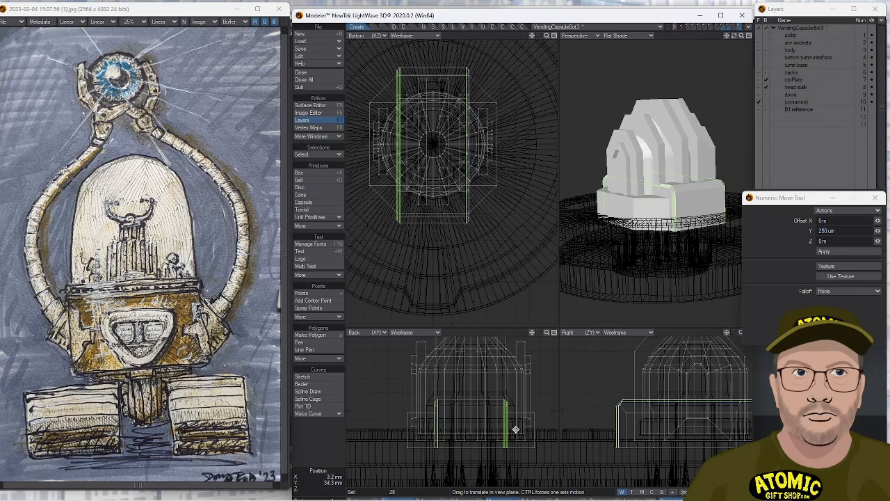
{"action": "left_click_drag", "start_coordinate": [531, 411], "coordinate": [616, 415]}
{"action": "key", "text": "ctrl+z"}
Select the points along one long side of the central base block, including its chamfered corner points, and move them 250 um in X.
{"action": "key", "text": "space"}
{"action": "left_click_drag", "start_coordinate": [616, 415], "coordinate": [482, 368], "text": "alt"}
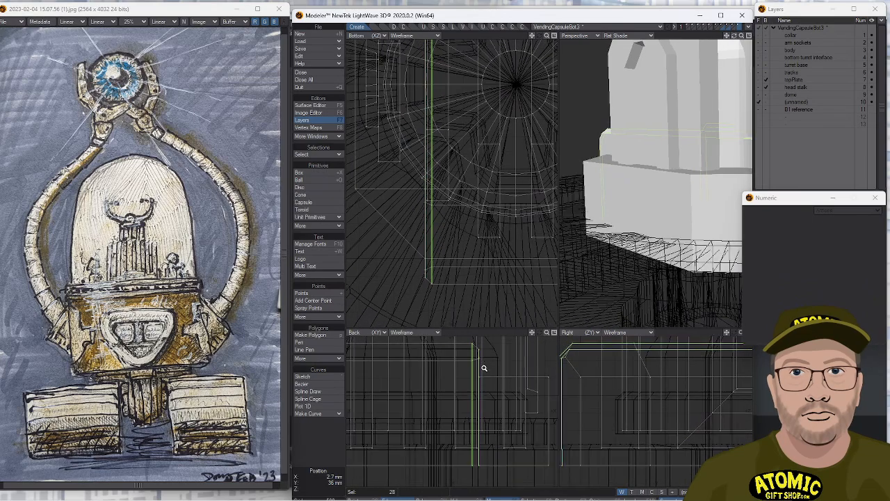
{"action": "left_click", "coordinate": [486, 439]}
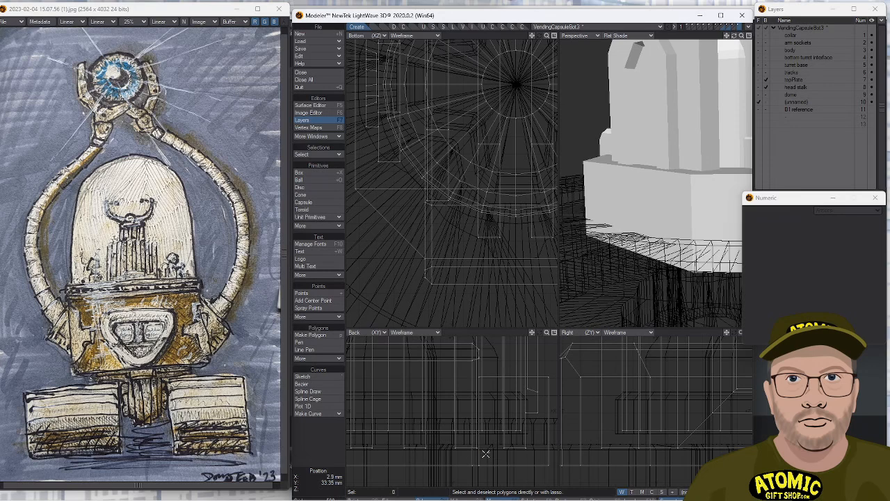
{"action": "right_click_drag", "start_coordinate": [466, 343], "coordinate": [492, 353]}
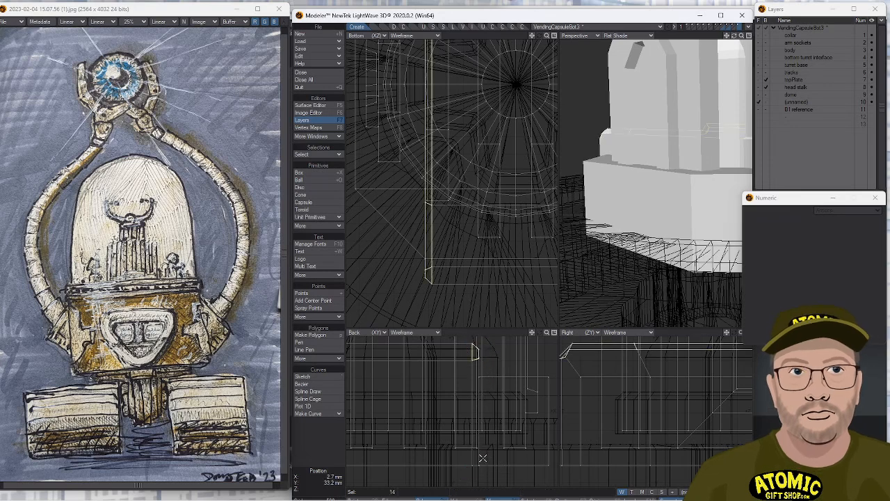
{"action": "key", "text": "space"}
{"action": "right_click_drag", "start_coordinate": [497, 341], "coordinate": [498, 358]}
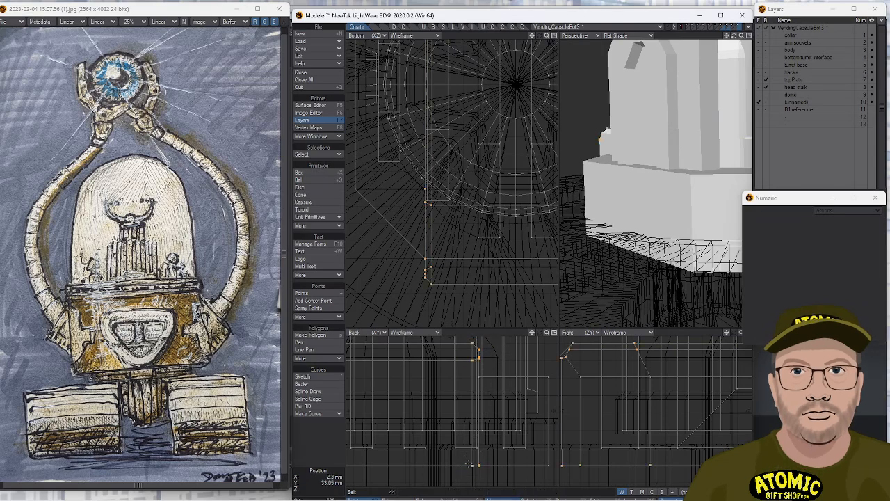
{"action": "key", "text": "t"}
{"action": "left_click_drag", "start_coordinate": [482, 466], "coordinate": [490, 464]}
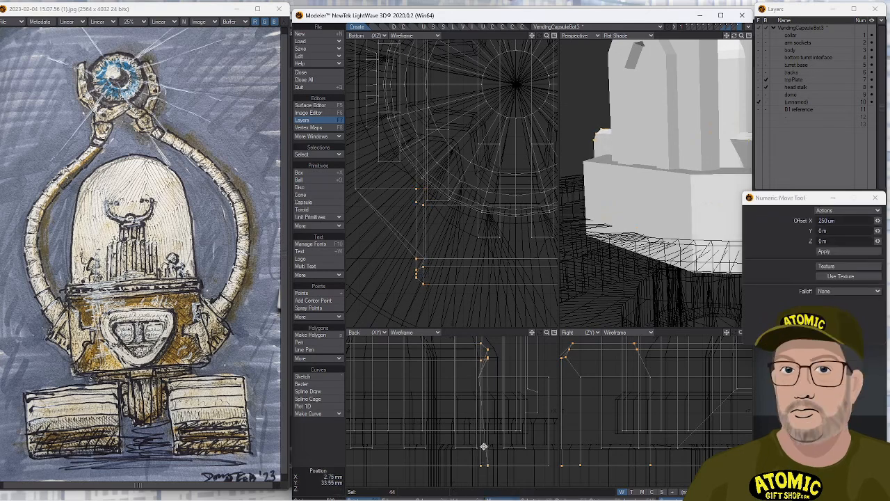
{"action": "key", "text": "ctrl+z"}
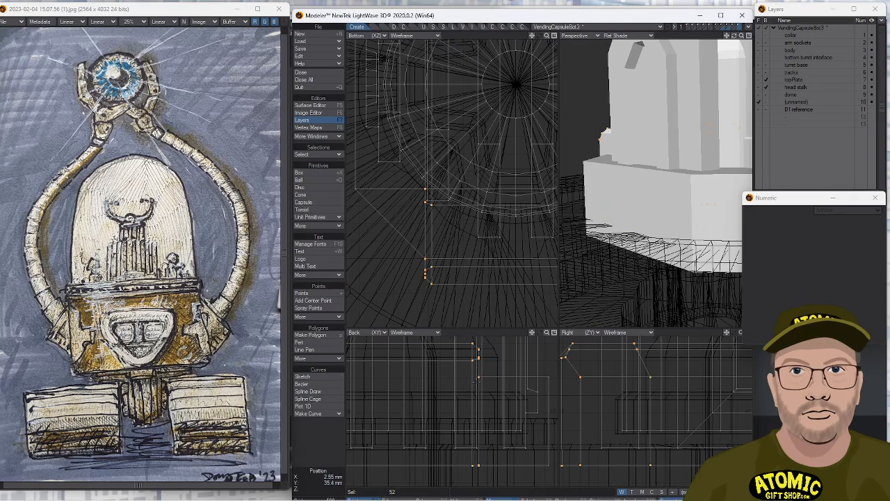
{"action": "key", "text": "t"}
{"action": "left_click_drag", "start_coordinate": [479, 466], "coordinate": [488, 465]}
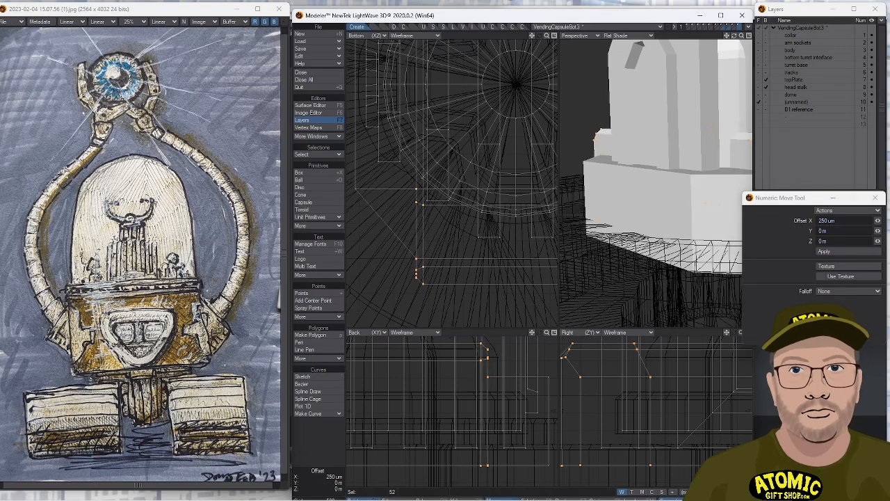
{"action": "key", "text": "a"}
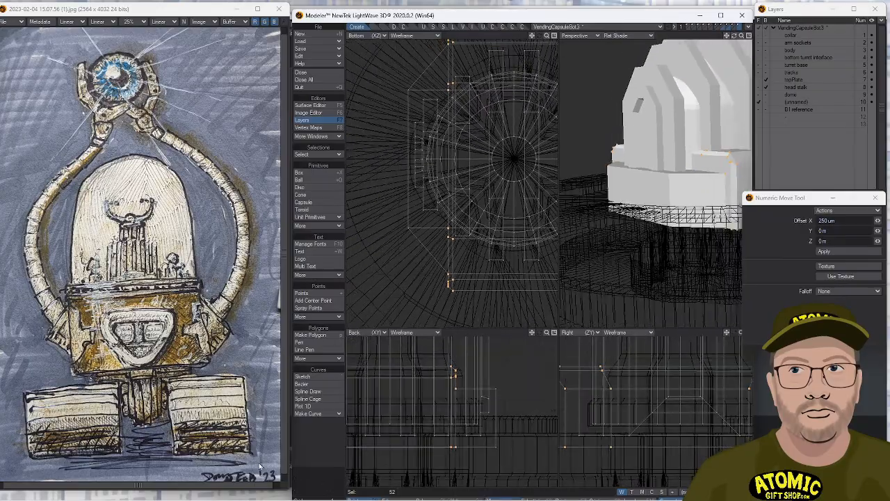
{"action": "key", "text": "space"}
Inset both end faces of the central base block, recess them with a -800 um shift, and clear the selection.
{"action": "left_click_drag", "start_coordinate": [577, 271], "coordinate": [678, 206], "text": "alt"}
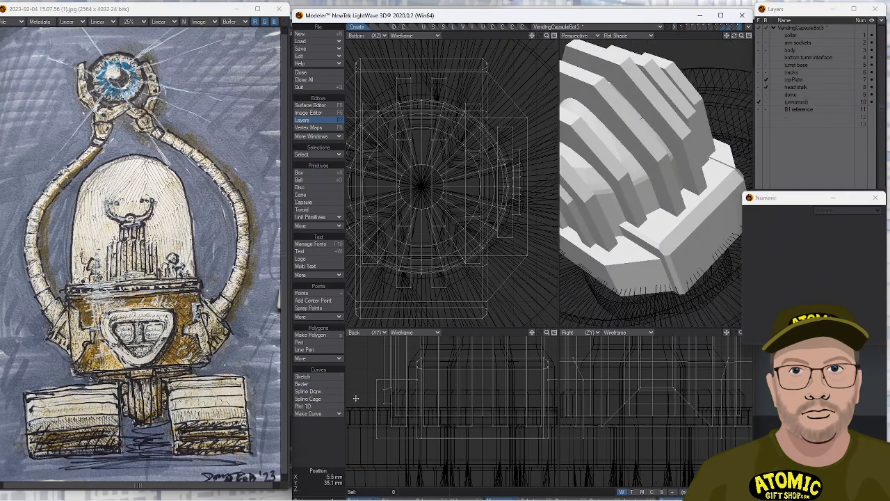
{"action": "left_click_drag", "start_coordinate": [678, 238], "coordinate": [651, 257], "text": "alt"}
{"action": "key", "text": "a"}
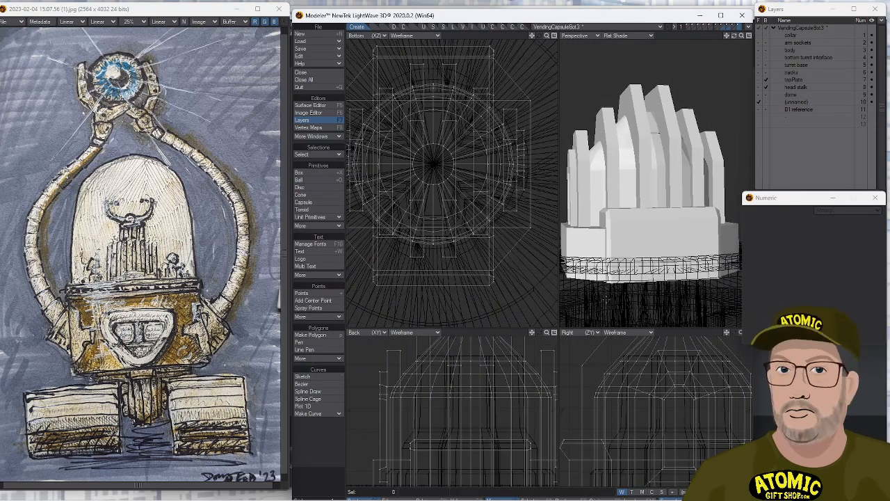
{"action": "left_click", "coordinate": [640, 244]}
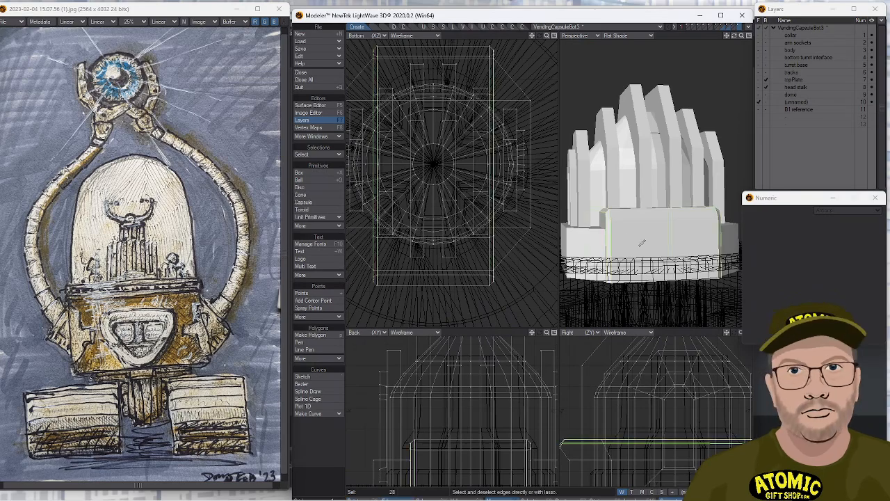
{"action": "left_click", "coordinate": [333, 454]}
{"action": "left_click", "coordinate": [648, 241]}
{"action": "key", "text": "b"}
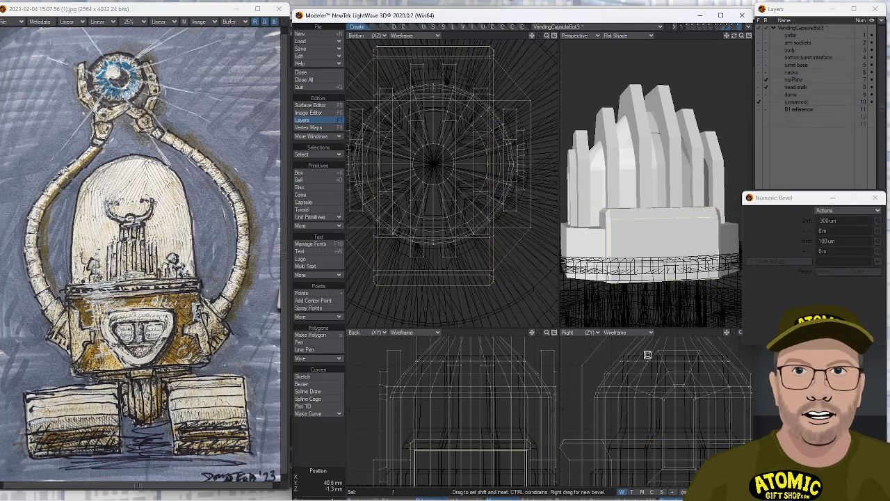
{"action": "left_click_drag", "start_coordinate": [648, 247], "coordinate": [707, 155], "text": "alt"}
{"action": "left_click", "coordinate": [663, 245], "text": "shift"}
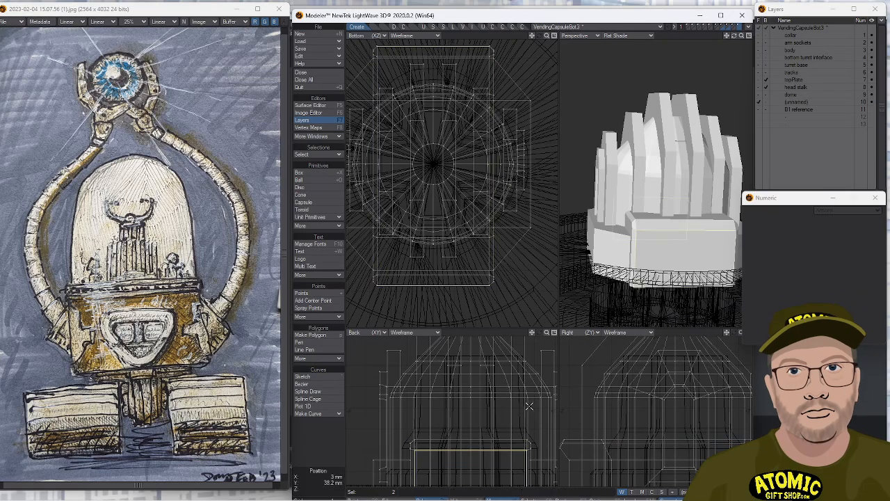
{"action": "left_click", "coordinate": [467, 396]}
{"action": "left_click_drag", "start_coordinate": [486, 406], "coordinate": [480, 417]}
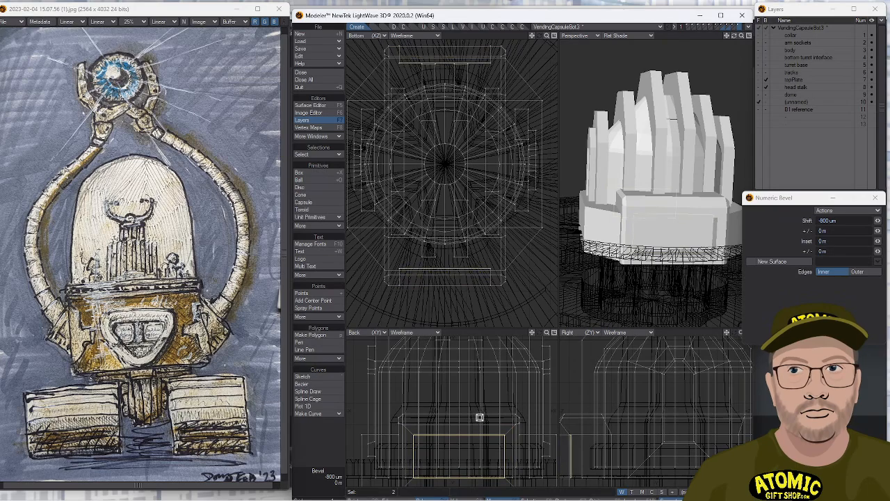
{"action": "left_click_drag", "start_coordinate": [675, 274], "coordinate": [617, 218], "text": "alt"}
{"action": "key", "text": "space"}
{"action": "key", "text": "slash"}
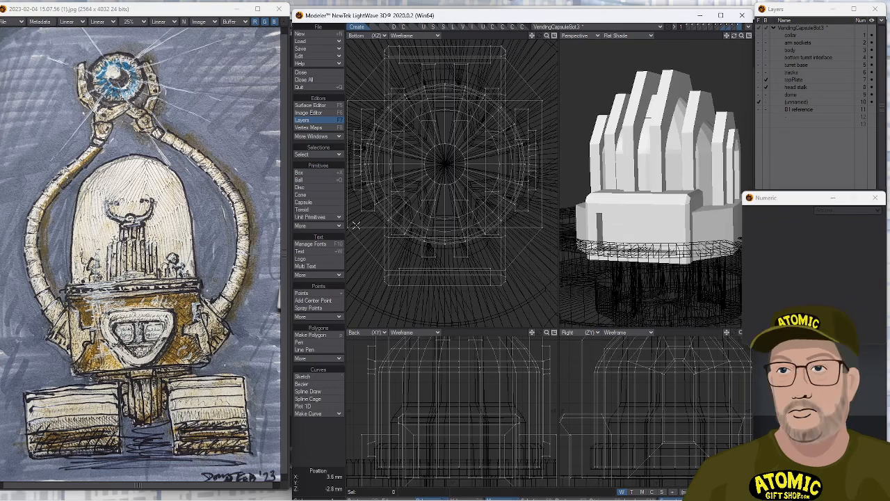
Draw a box 4.9 mm wide and 1 mm high inside the recessed end panel and extend its depth outward.
{"action": "left_click", "coordinate": [306, 173]}
{"action": "left_click_drag", "start_coordinate": [517, 415], "coordinate": [504, 448], "text": "alt"}
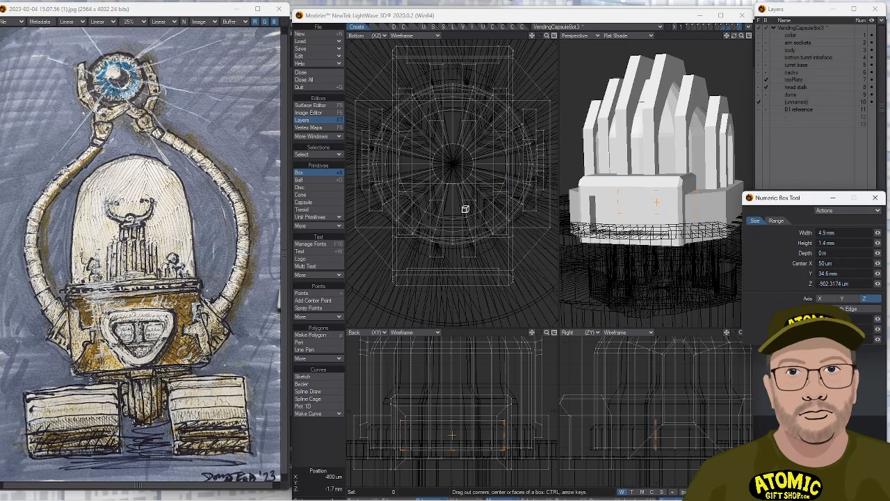
{"action": "left_click_drag", "start_coordinate": [457, 273], "coordinate": [458, 273]}
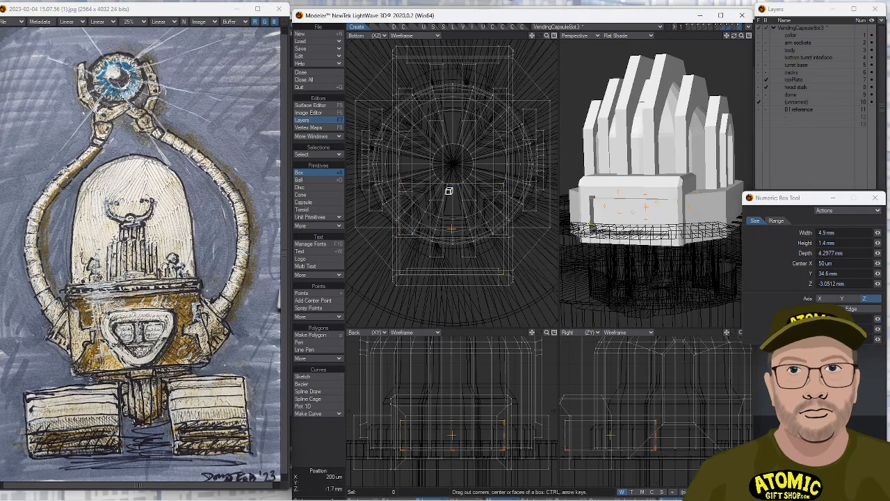
{"action": "left_click_drag", "start_coordinate": [453, 183], "coordinate": [459, 263]}
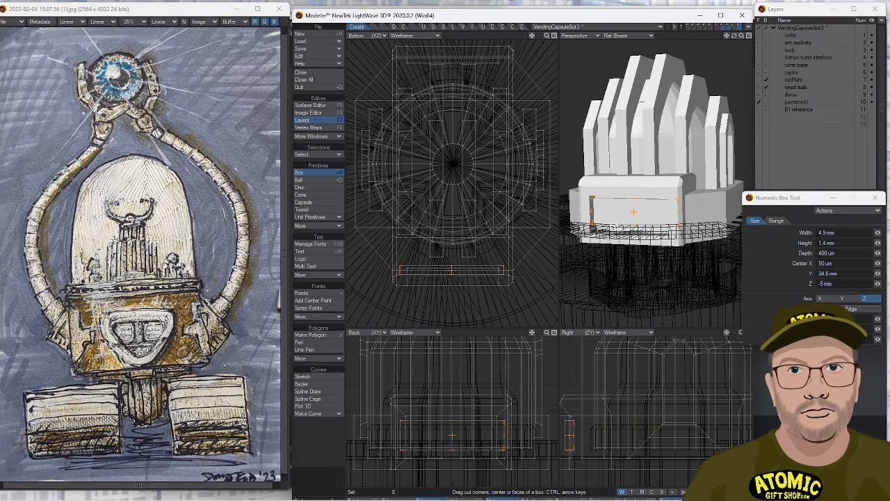
{"action": "left_click_drag", "start_coordinate": [454, 422], "coordinate": [452, 444]}
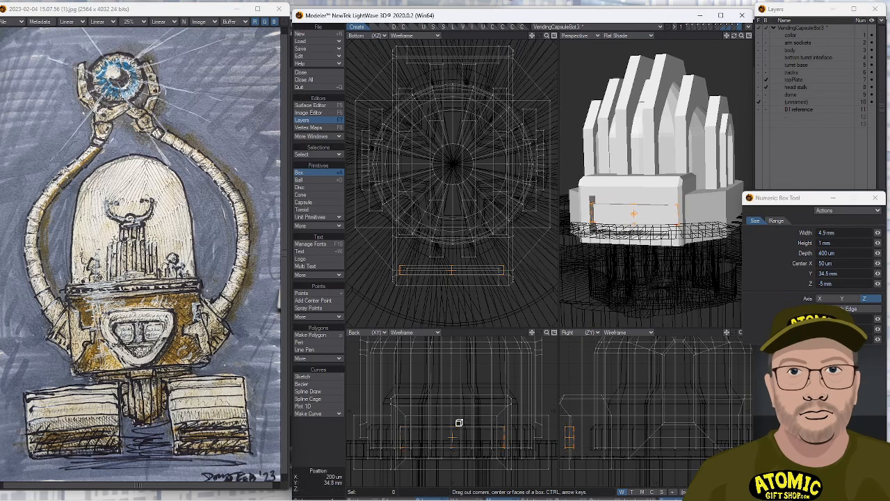
{"action": "left_click_drag", "start_coordinate": [449, 267], "coordinate": [456, 280]}
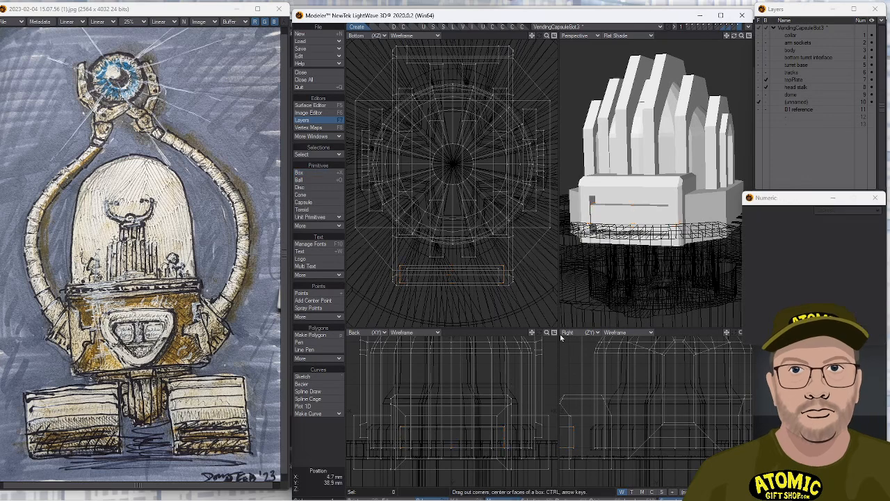
{"action": "key", "text": "space"}
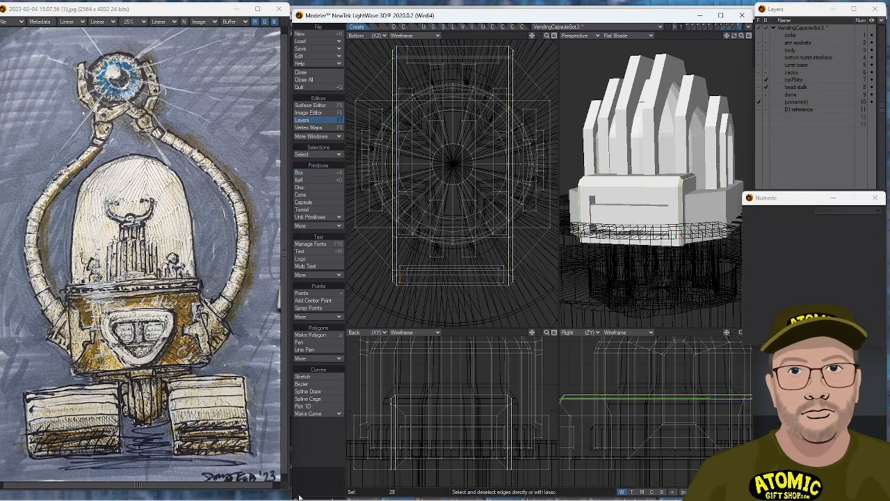
Select only the upper outer edge of the new box in the recessed panel and chamfer it.
{"action": "key", "text": "slash"}
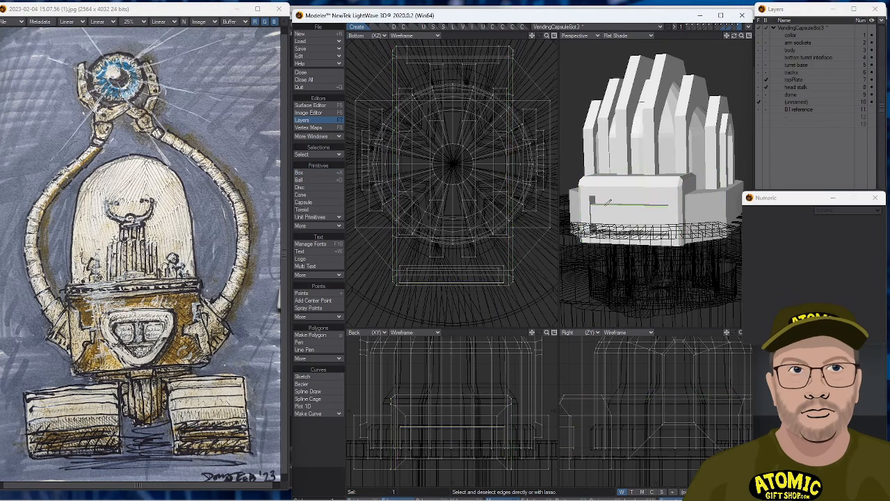
{"action": "key", "text": "bracketright"}
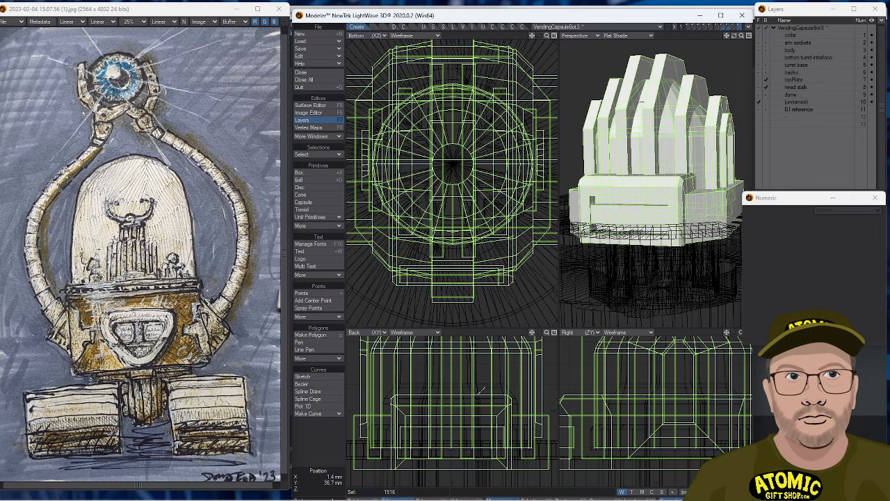
{"action": "left_click", "coordinate": [306, 435]}
{"action": "left_click", "coordinate": [612, 207]}
{"action": "key", "text": "ctrl+b"}
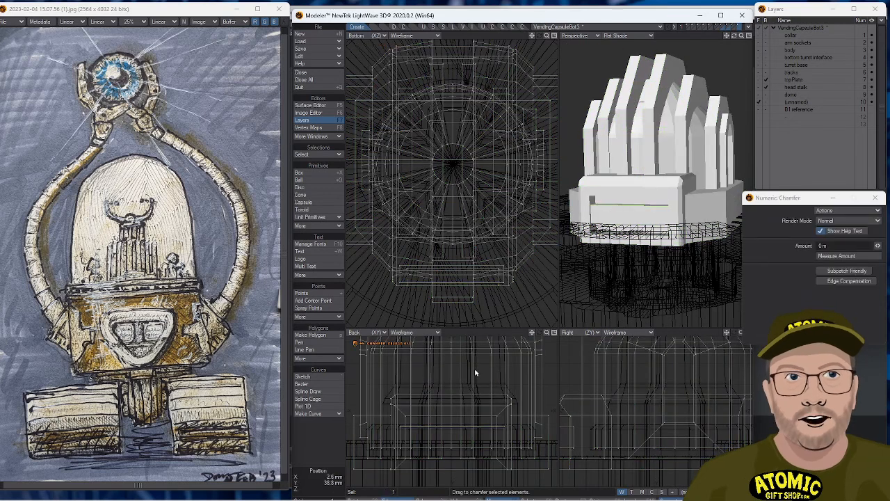
{"action": "left_click_drag", "start_coordinate": [453, 397], "coordinate": [457, 397]}
Select all connected polygons of the chamfered box for duplication, clear the selection, and inspect the recessed panel from another angle.
{"action": "left_click", "coordinate": [329, 445]}
{"action": "left_click", "coordinate": [329, 445]}
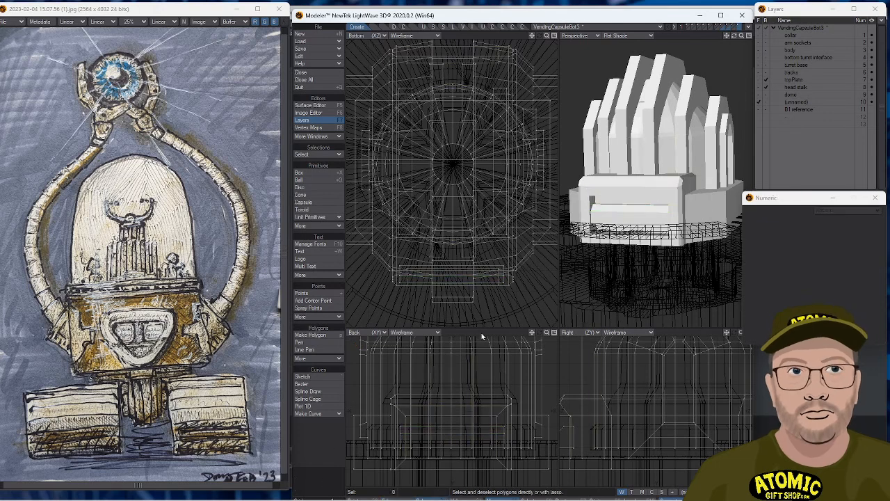
{"action": "left_click", "coordinate": [637, 211]}
{"action": "key", "text": "]"}
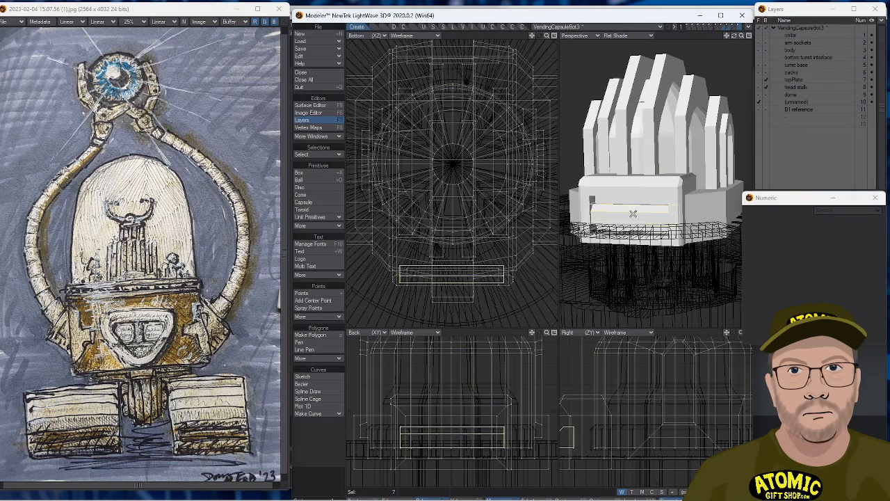
{"action": "left_click", "coordinate": [375, 31]}
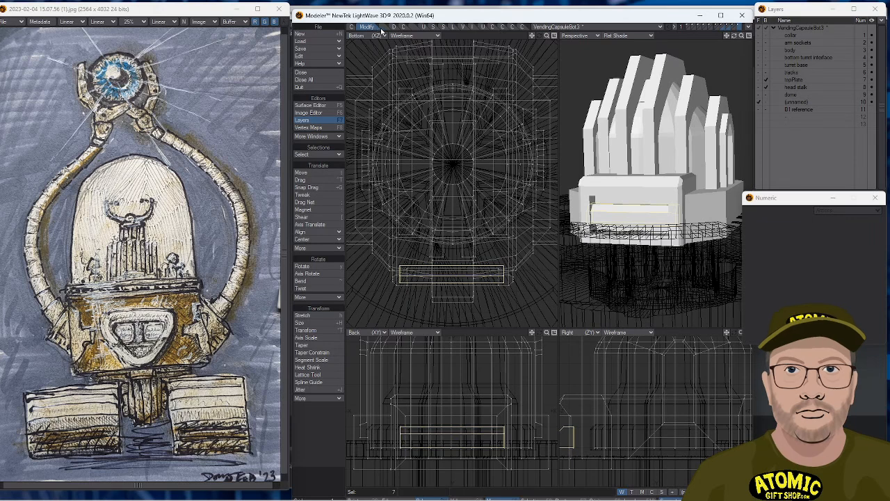
{"action": "left_click", "coordinate": [382, 27]}
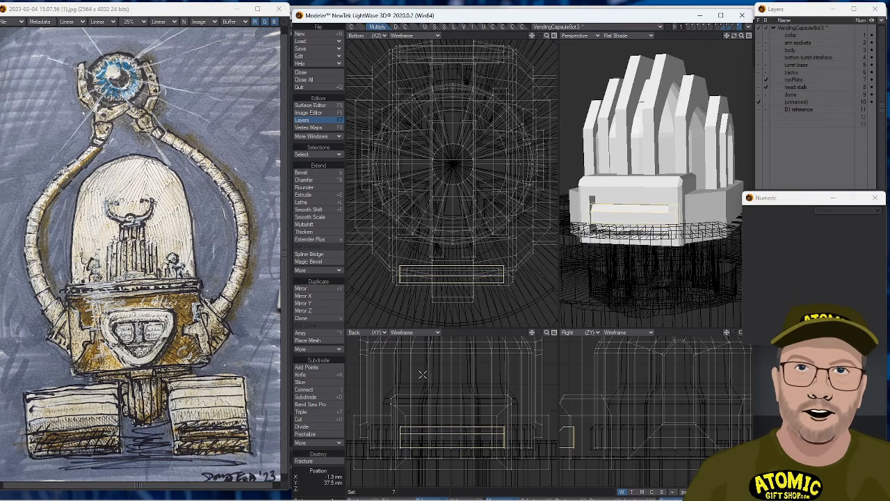
{"action": "left_click", "coordinate": [333, 470]}
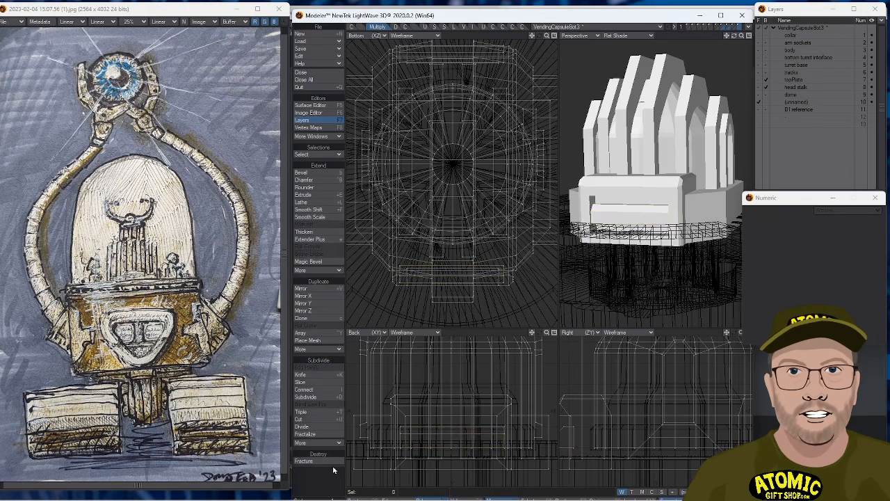
{"action": "left_click_drag", "start_coordinate": [674, 173], "coordinate": [656, 173], "text": "alt"}
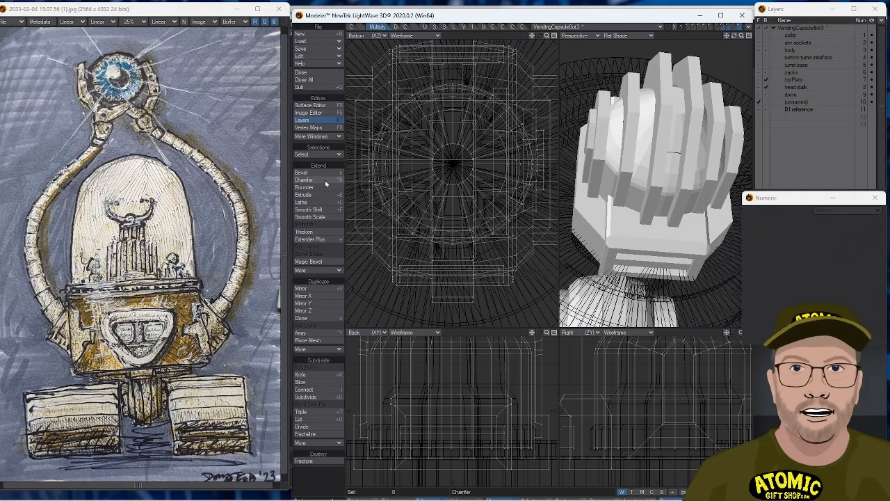
{"action": "left_click", "coordinate": [356, 26]}
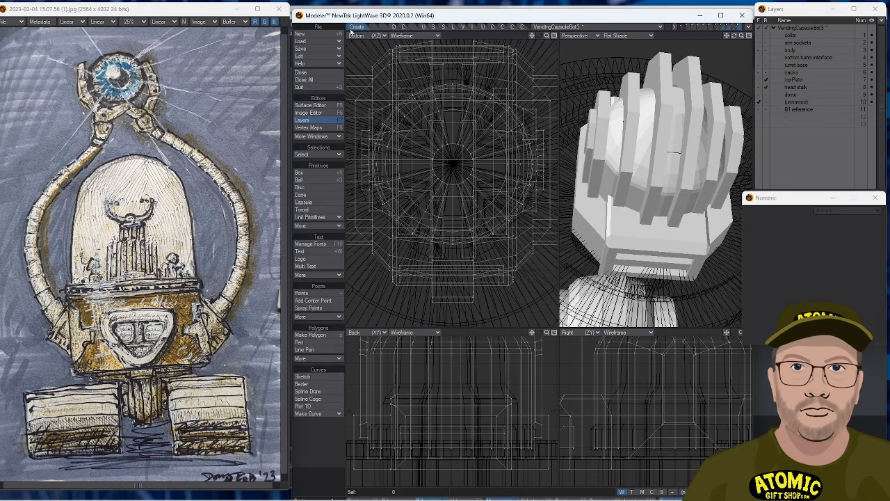
Draw a small 24-sided disc on the base block's ledge at about X 2.1 mm, Z -4.4 mm and extend it upward into a cylinder.
{"action": "left_click", "coordinate": [319, 190]}
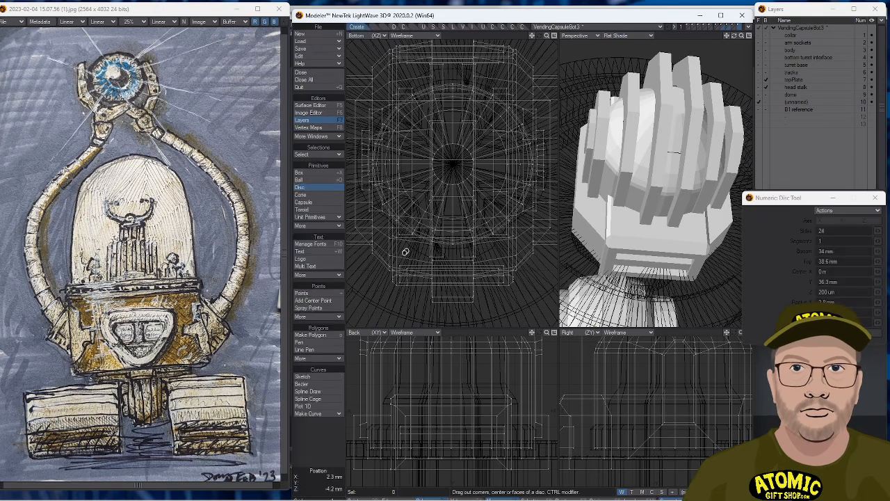
{"action": "left_click_drag", "start_coordinate": [409, 254], "coordinate": [415, 249]}
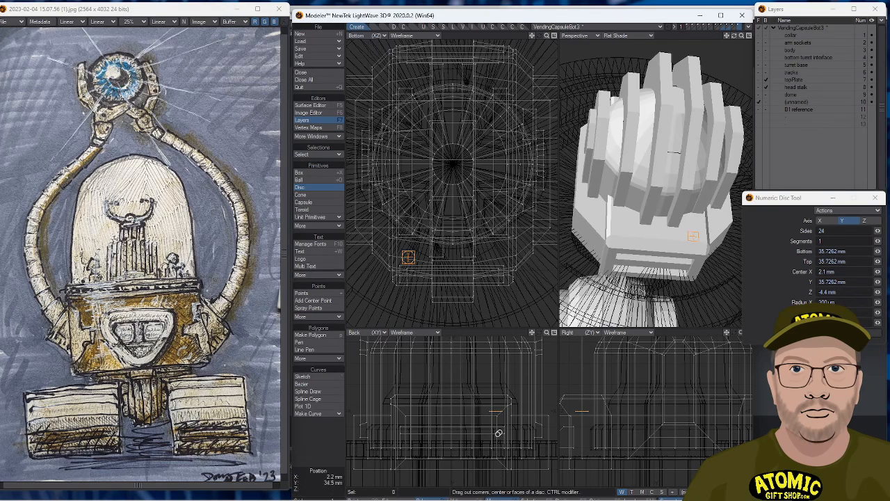
{"action": "left_click_drag", "start_coordinate": [495, 380], "coordinate": [497, 381]}
{"action": "key", "text": "space"}
Select the whole small cylinder and move it -200 um in X and -100 um in Z.
{"action": "left_click_drag", "start_coordinate": [730, 228], "coordinate": [678, 257], "text": "alt"}
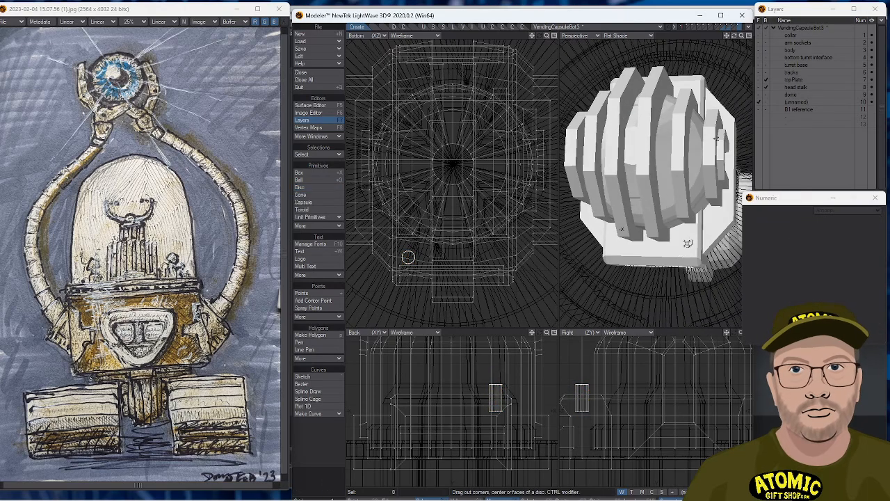
{"action": "double_click", "coordinate": [687, 244]}
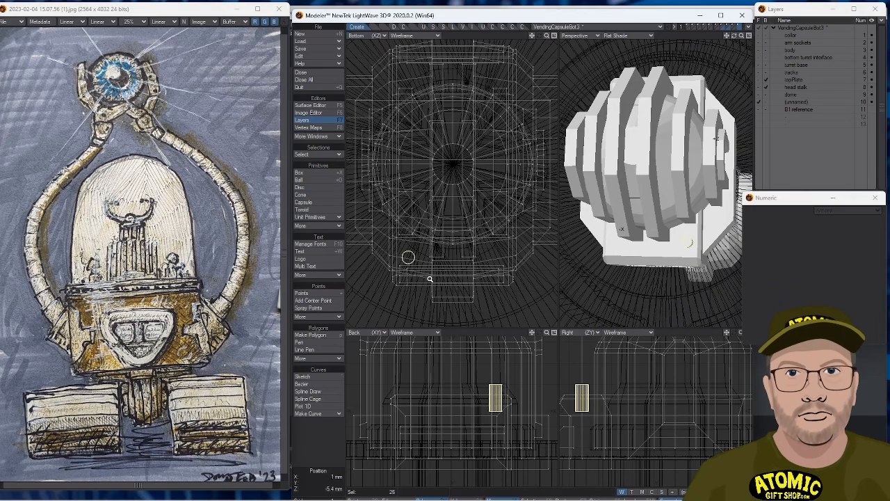
{"action": "left_click_drag", "start_coordinate": [689, 242], "coordinate": [702, 237], "text": "alt"}
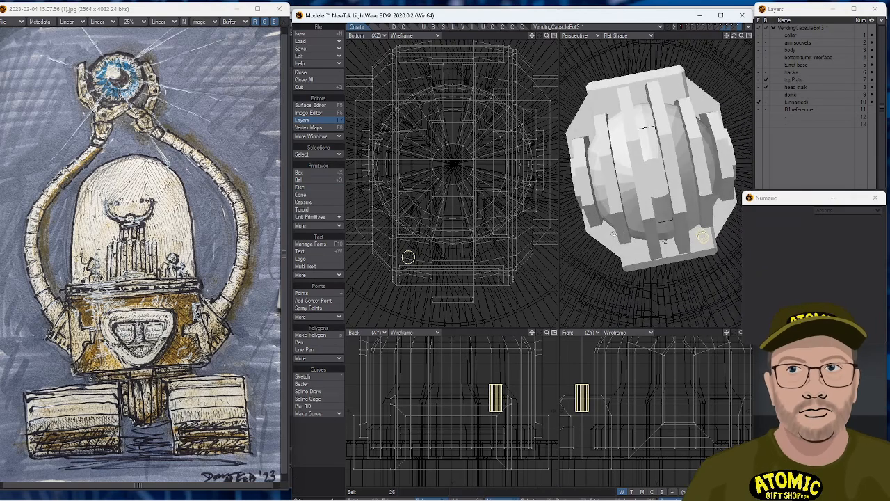
{"action": "key", "text": "t"}
{"action": "left_click_drag", "start_coordinate": [425, 273], "coordinate": [430, 275]}
{"action": "mouse_move", "coordinate": [665, 243]}
{"action": "left_mouse_down", "text": "alt"}
{"action": "mouse_move", "coordinate": [598, 156]}
{"action": "mouse_move", "coordinate": [586, 164]}
{"action": "mouse_move", "coordinate": [673, 144]}
{"action": "left_mouse_up", "text": "alt"}
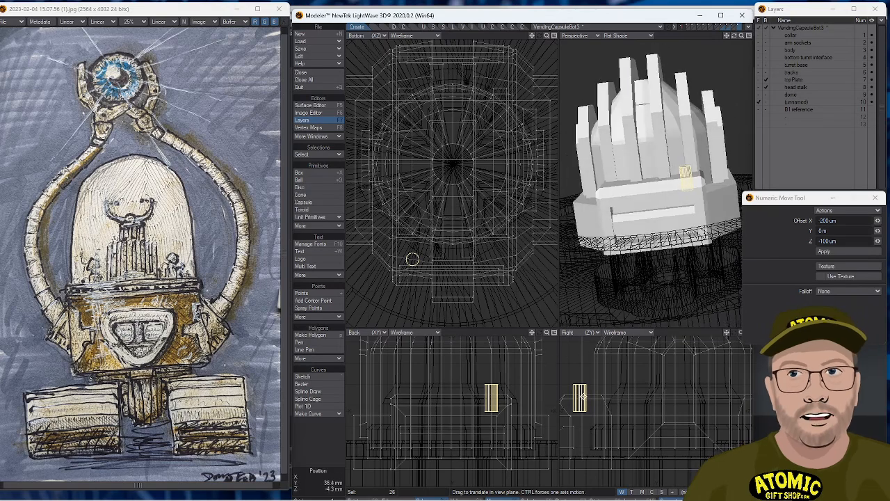
Stretch the small cylinder vertically to 48% of its height, keeping its width at 100%.
{"action": "key", "text": "h"}
{"action": "left_click_drag", "start_coordinate": [580, 391], "coordinate": [580, 405]}
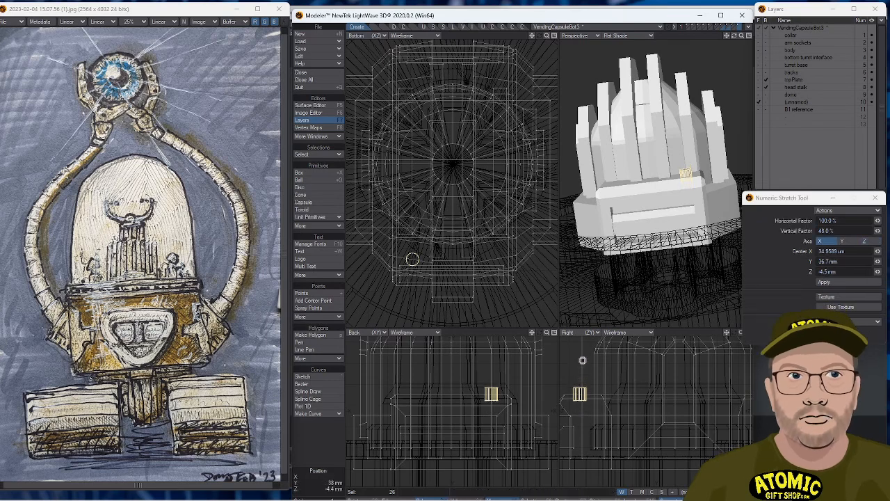
{"action": "left_click_drag", "start_coordinate": [648, 157], "coordinate": [633, 209], "text": "alt"}
Select only the small cylinder's top face and bevel it with a 200 um shift and a 200 um inset.
{"action": "left_click", "coordinate": [334, 423]}
{"action": "left_click", "coordinate": [334, 422]}
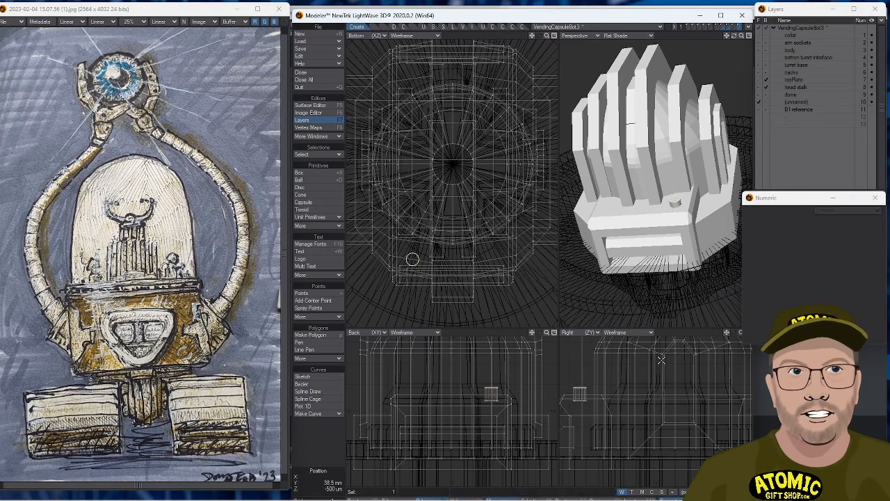
{"action": "key", "text": "b"}
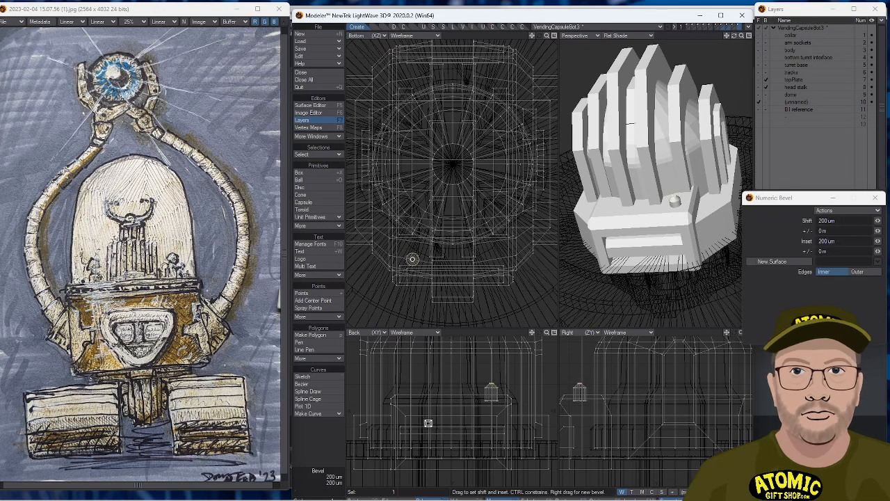
{"action": "left_click_drag", "start_coordinate": [429, 423], "coordinate": [428, 423]}
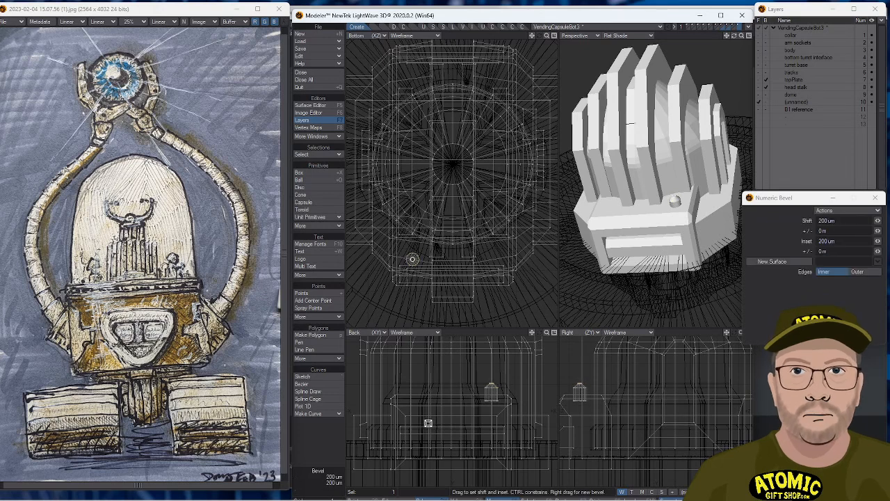
Select all connected polygons of the beveled stud, mirror it across the X axis, and clear the selection.
{"action": "left_click", "coordinate": [301, 447]}
{"action": "left_click", "coordinate": [327, 439]}
{"action": "left_click", "coordinate": [582, 387]}
{"action": "left_click", "coordinate": [578, 365]}
{"action": "key", "text": "]"}
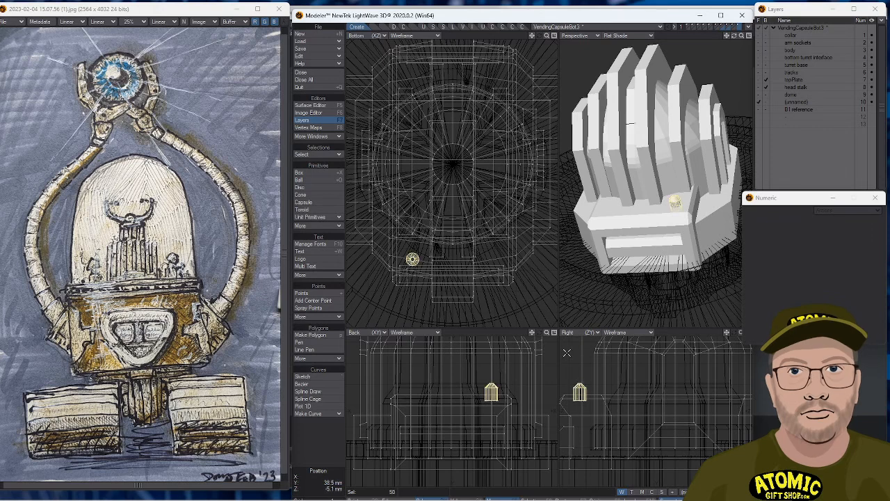
{"action": "left_click", "coordinate": [404, 28]}
{"action": "left_click", "coordinate": [378, 28]}
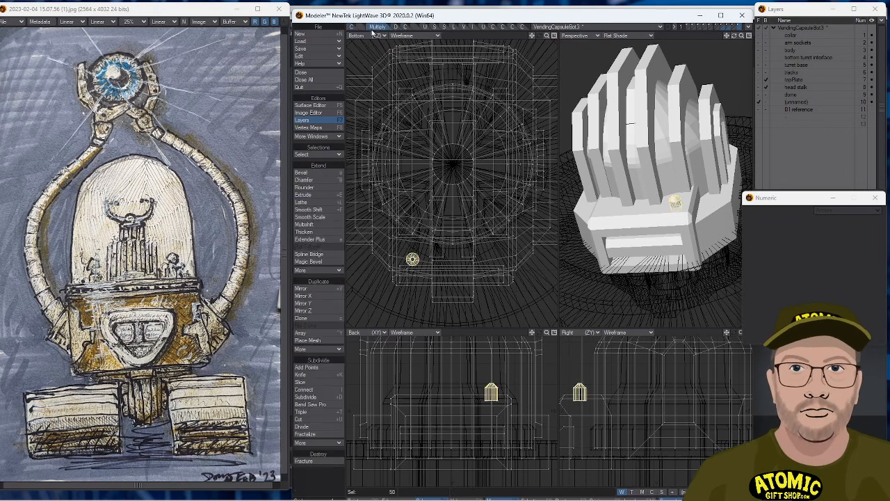
{"action": "left_click", "coordinate": [303, 296]}
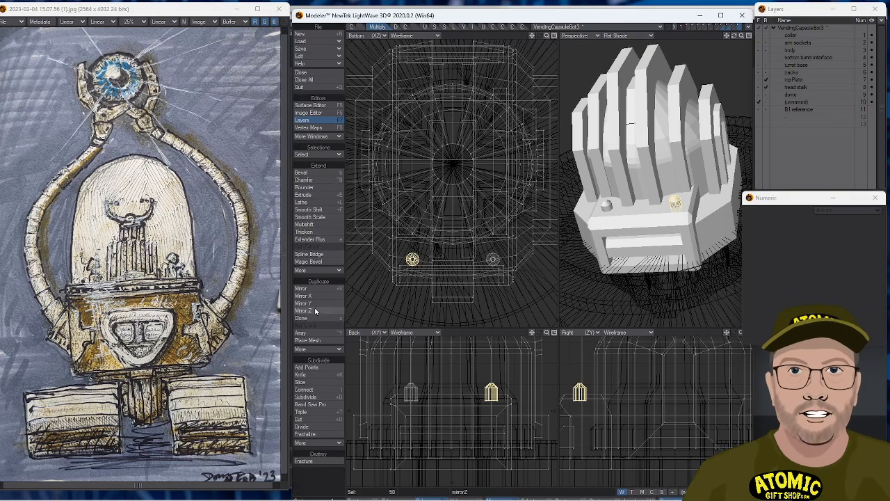
{"action": "key", "text": "slash"}
Select both beveled studs, mirror them across the Z axis to the opposite ledge, and clear the selection.
{"action": "key", "text": "space"}
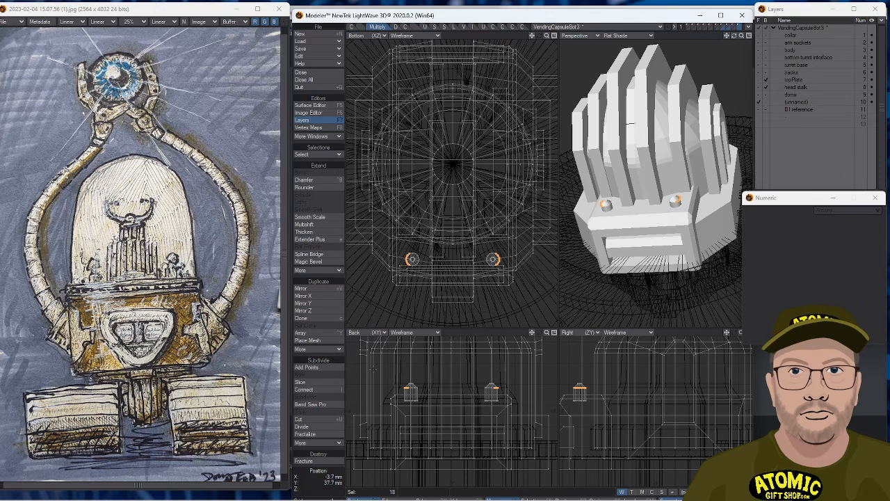
{"action": "key", "text": "space"}
{"action": "key", "text": "space"}
{"action": "left_click_drag", "start_coordinate": [485, 391], "coordinate": [497, 392]}
{"action": "left_click_drag", "start_coordinate": [418, 391], "coordinate": [413, 391], "text": "shift"}
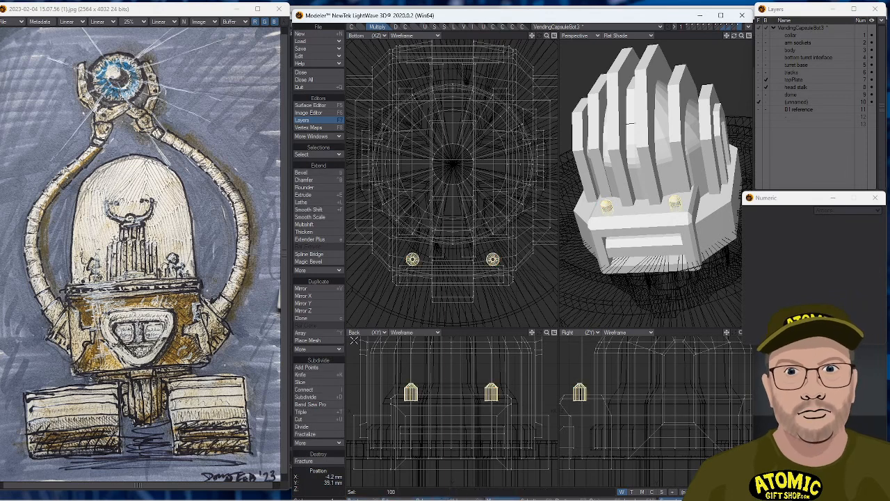
{"action": "left_click", "coordinate": [339, 310]}
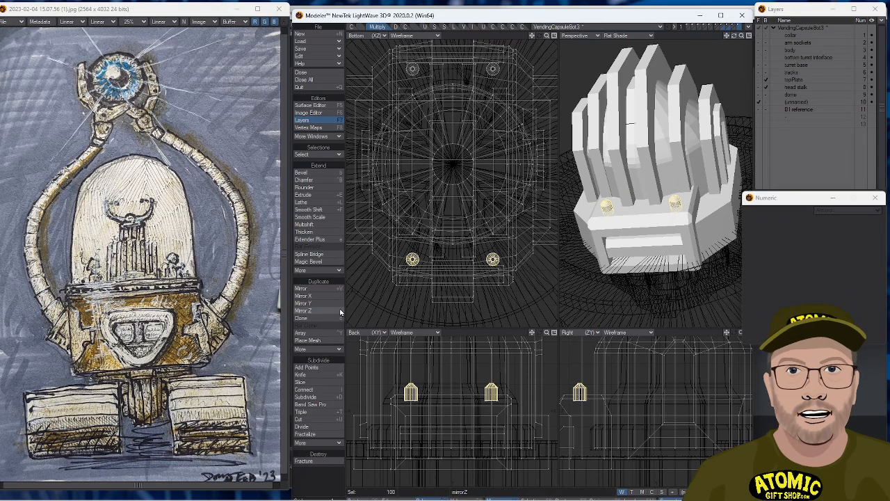
{"action": "left_click", "coordinate": [327, 452]}
Select the lower outer side and angled corner faces of the base block and bevel them with a 400 um shift and 100 um inset.
{"action": "left_click_drag", "start_coordinate": [707, 126], "coordinate": [727, 261], "text": "alt"}
{"action": "key", "text": "space"}
{"action": "key", "text": "space"}
{"action": "left_click", "coordinate": [649, 248]}
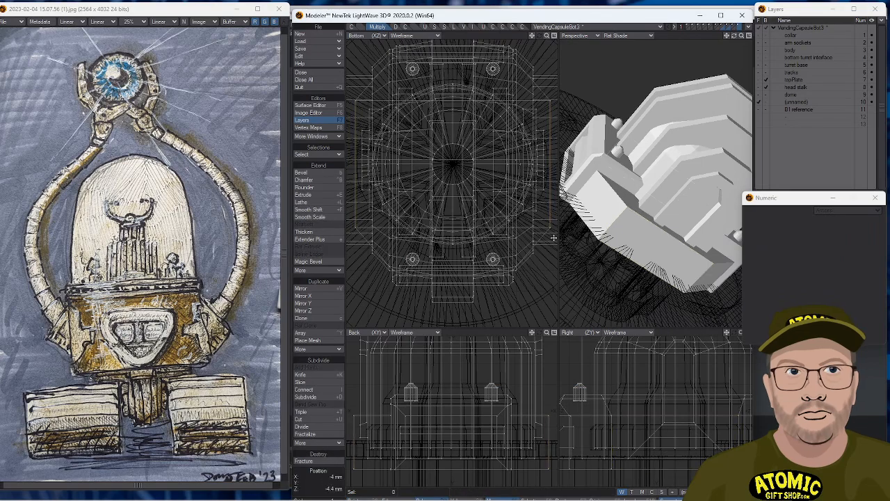
{"action": "mouse_move", "coordinate": [617, 182]}
{"action": "left_mouse_down", "text": "alt"}
{"action": "mouse_move", "coordinate": [610, 167]}
{"action": "mouse_move", "coordinate": [628, 162]}
{"action": "mouse_move", "coordinate": [673, 208]}
{"action": "mouse_move", "coordinate": [658, 214]}
{"action": "left_mouse_up", "text": "alt"}
{"action": "left_click", "coordinate": [666, 211]}
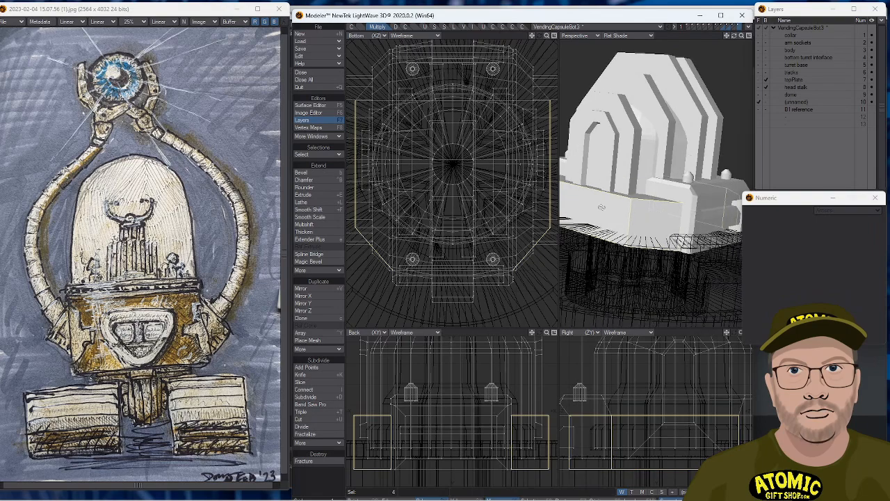
{"action": "left_click_drag", "start_coordinate": [602, 208], "coordinate": [725, 208], "text": "alt"}
{"action": "left_click", "coordinate": [701, 233]}
{"action": "mouse_move", "coordinate": [629, 215]}
{"action": "left_mouse_down", "text": "alt"}
{"action": "mouse_move", "coordinate": [675, 210]}
{"action": "mouse_move", "coordinate": [619, 229]}
{"action": "left_mouse_up", "text": "alt"}
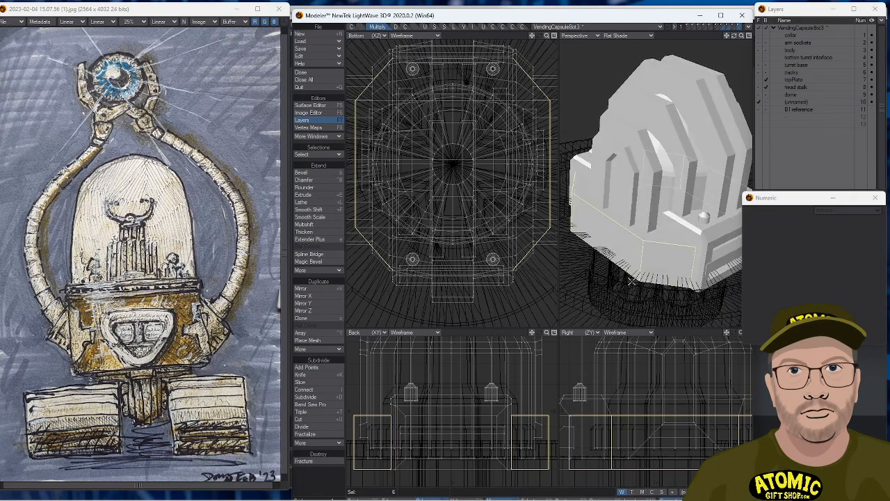
{"action": "key", "text": "b"}
{"action": "left_click_drag", "start_coordinate": [674, 292], "coordinate": [670, 283]}
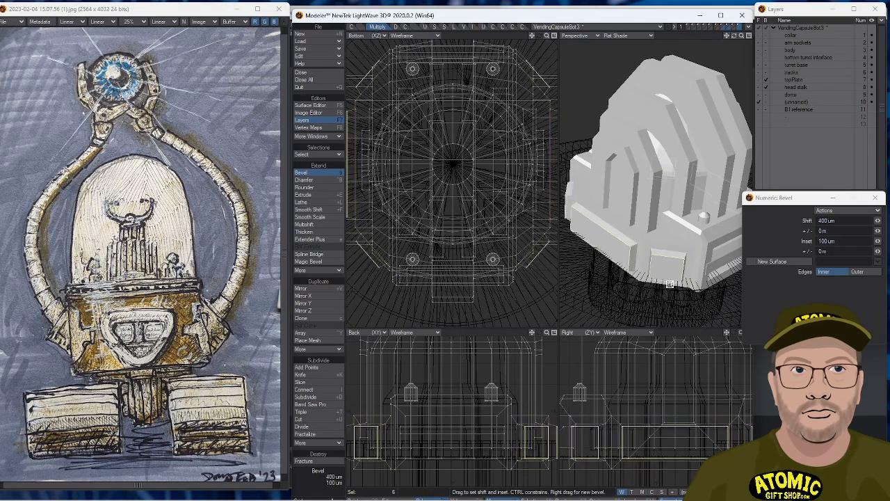
{"action": "key", "text": "space"}
{"action": "key", "text": "slash"}
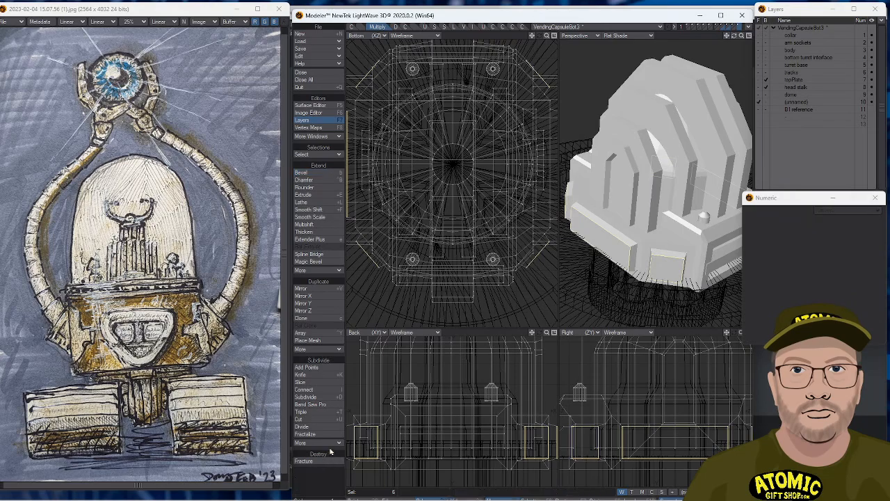
Display the dome layer in the background and check how the finned head sits inside it.
{"action": "left_click_drag", "start_coordinate": [626, 188], "coordinate": [618, 169], "text": "alt"}
{"action": "key", "text": "a"}
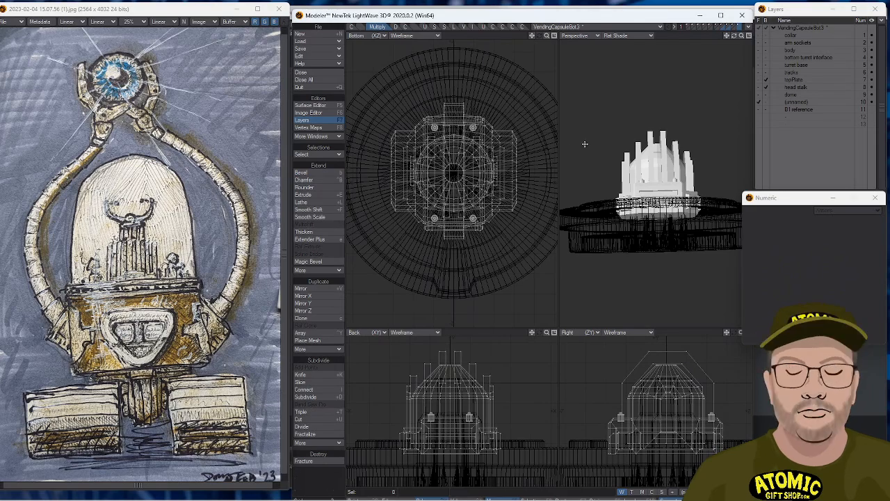
{"action": "scroll", "coordinate": [582, 160], "scroll_direction": "up", "scroll_amount": 3}
{"action": "left_click_drag", "start_coordinate": [678, 167], "coordinate": [661, 214], "text": "alt"}
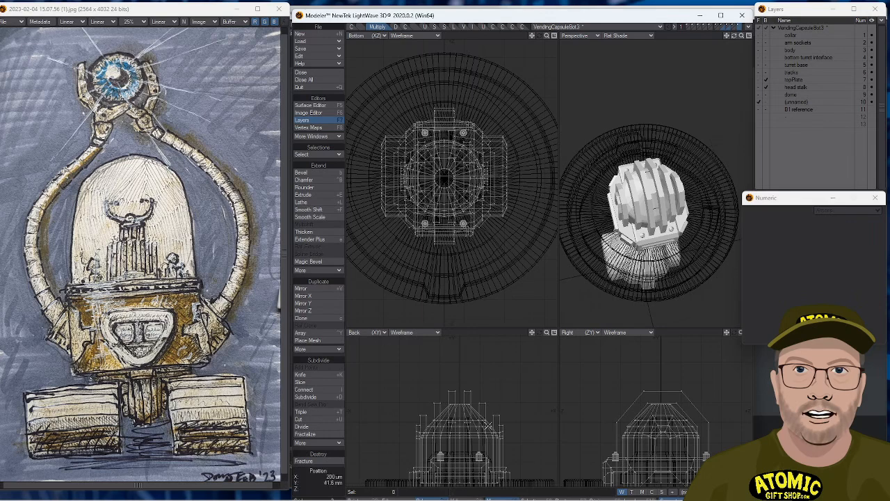
{"action": "mouse_move", "coordinate": [661, 236]}
{"action": "left_mouse_down", "text": "alt"}
{"action": "mouse_move", "coordinate": [666, 175]}
{"action": "mouse_move", "coordinate": [676, 167]}
{"action": "mouse_move", "coordinate": [655, 148]}
{"action": "mouse_move", "coordinate": [651, 236]}
{"action": "left_mouse_up", "text": "alt"}
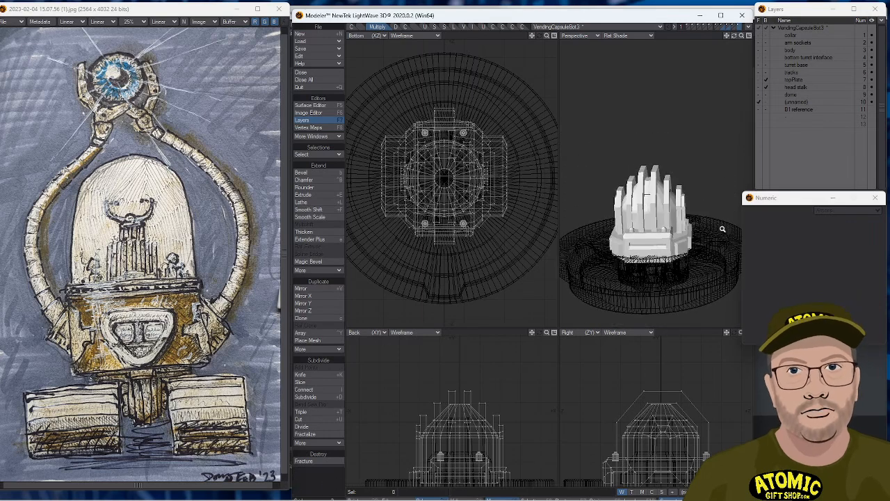
{"action": "left_click", "coordinate": [766, 95]}
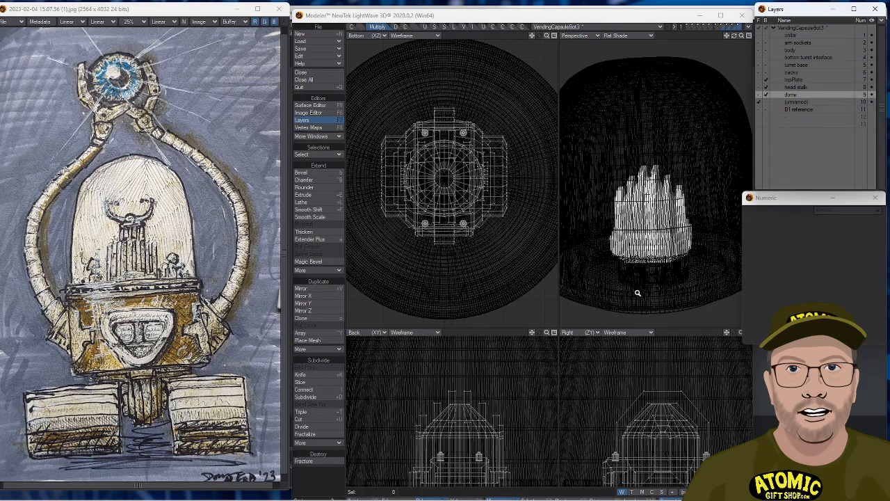
{"action": "key", "text": "a"}
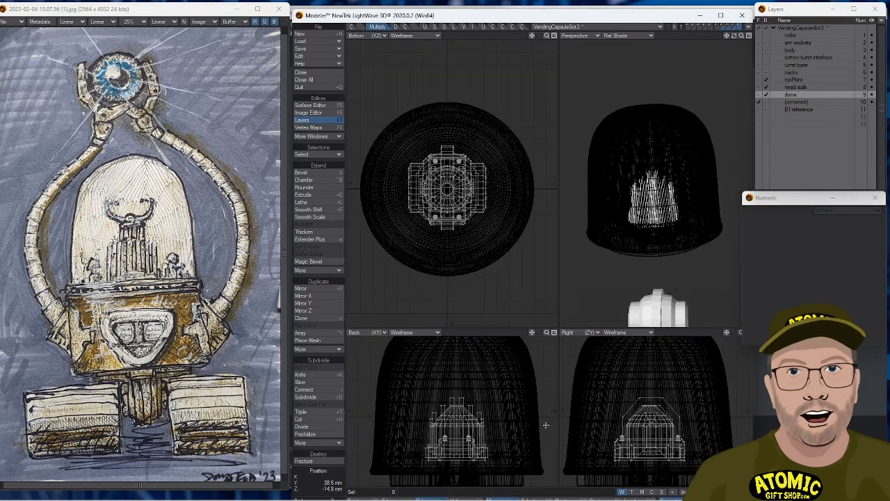
{"action": "left_click_drag", "start_coordinate": [420, 431], "coordinate": [398, 448], "text": "alt"}
{"action": "left_click_drag", "start_coordinate": [441, 413], "coordinate": [443, 431], "text": "alt"}
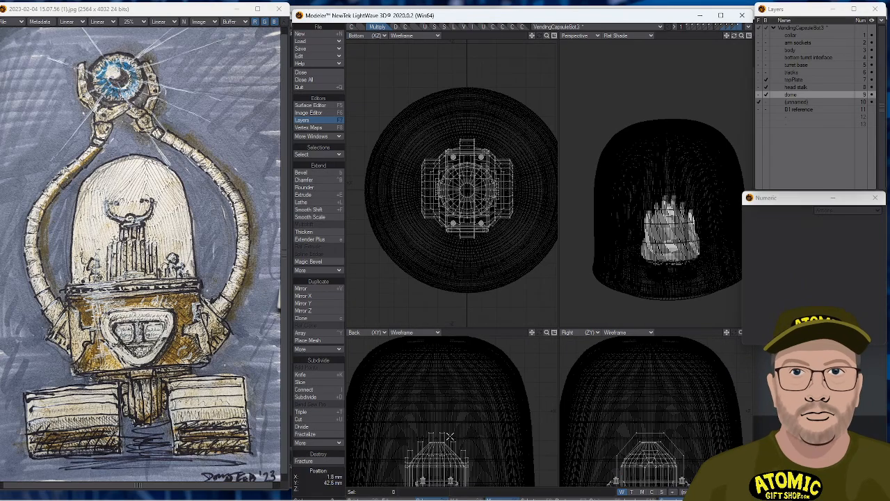
Select the topmost points of the central fins and the inner dome's cap and move them down 600 um in Y.
{"action": "key", "text": "space"}
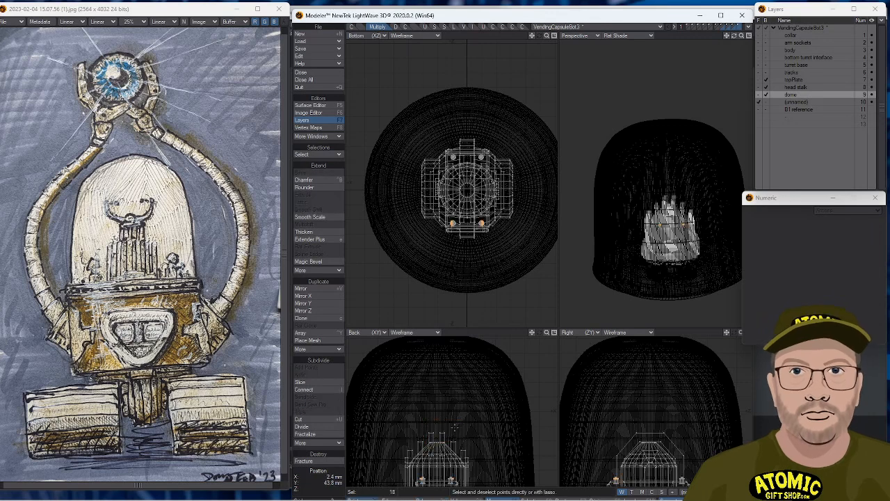
{"action": "key", "text": "space"}
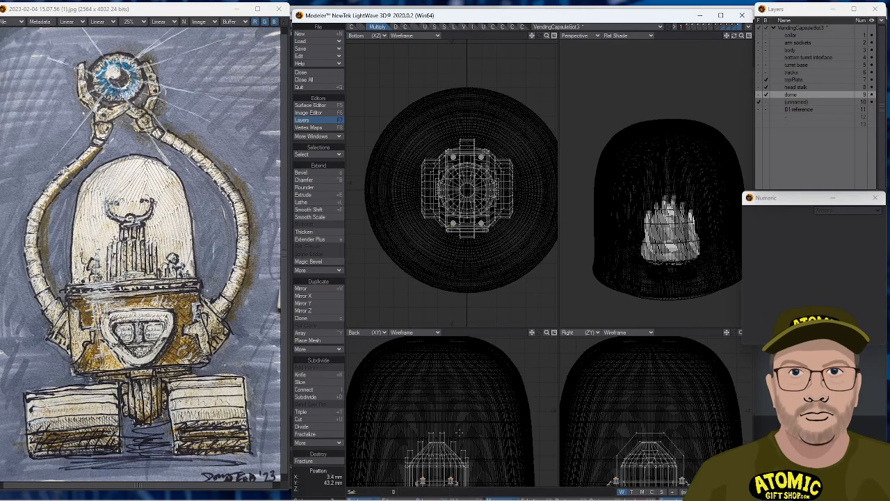
{"action": "right_click_drag", "start_coordinate": [458, 423], "coordinate": [451, 444]}
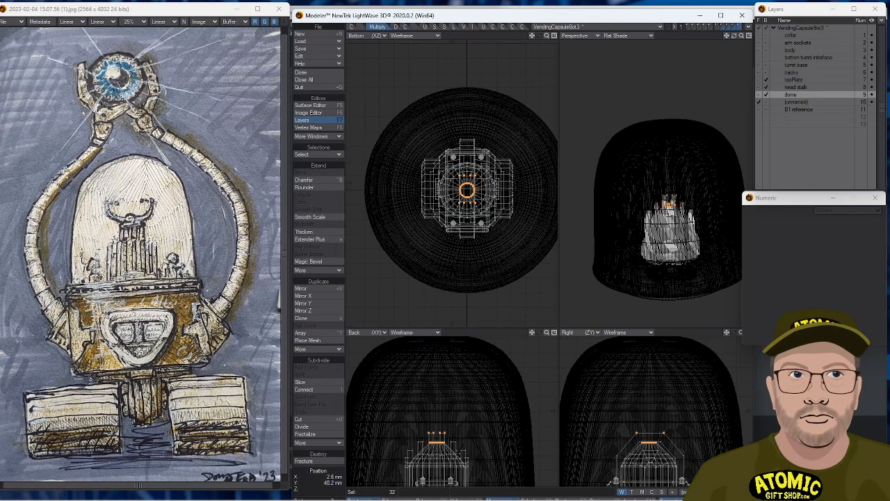
{"action": "key", "text": "t"}
{"action": "left_click_drag", "start_coordinate": [477, 425], "coordinate": [477, 431], "text": "ctrl"}
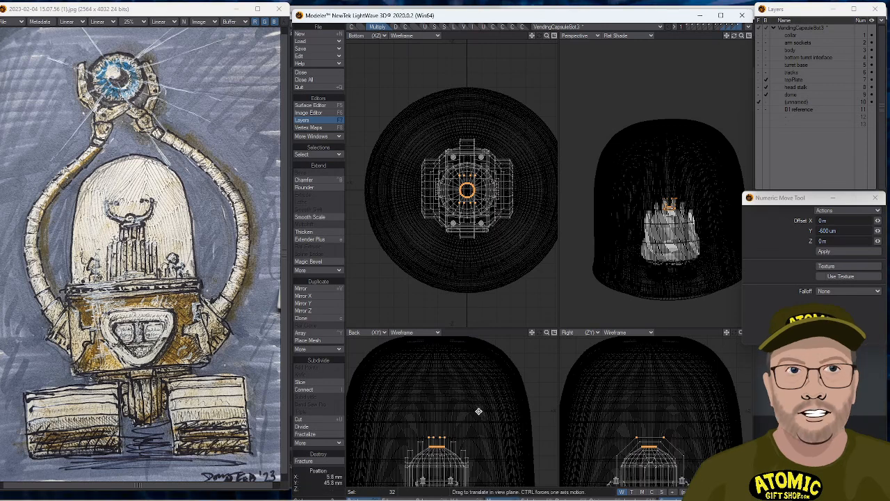
{"action": "key", "text": "space"}
{"action": "right_click_drag", "start_coordinate": [412, 412], "coordinate": [459, 440]}
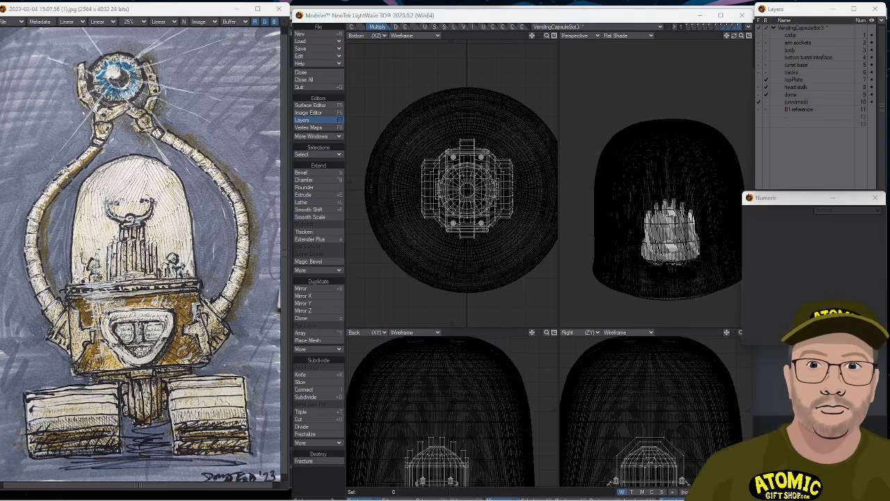
Switch to the VLC playlist, widen its title column, and play the track "2-Dark Fantasy Studio-Deliver me (seamless).wav".
{"action": "key", "text": "ctrl+l"}
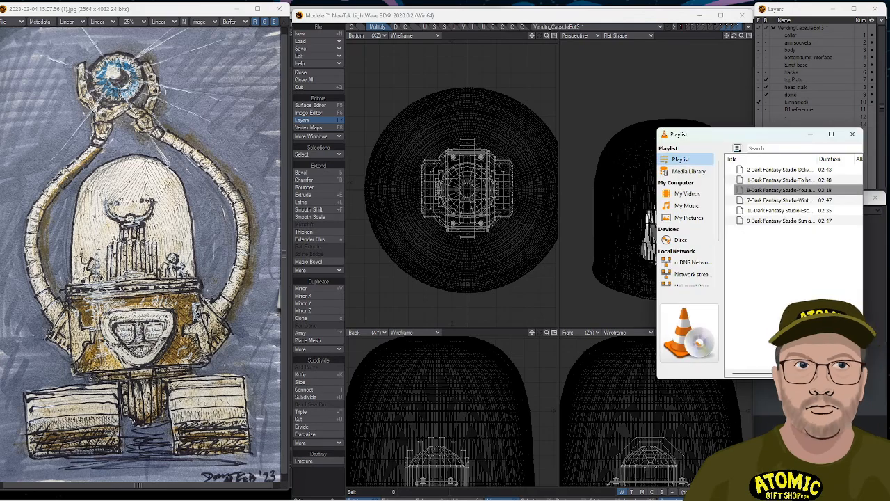
{"action": "left_click_drag", "start_coordinate": [712, 142], "coordinate": [393, 144]}
{"action": "left_click_drag", "start_coordinate": [546, 203], "coordinate": [701, 207]}
{"action": "left_click_drag", "start_coordinate": [515, 160], "coordinate": [612, 160]}
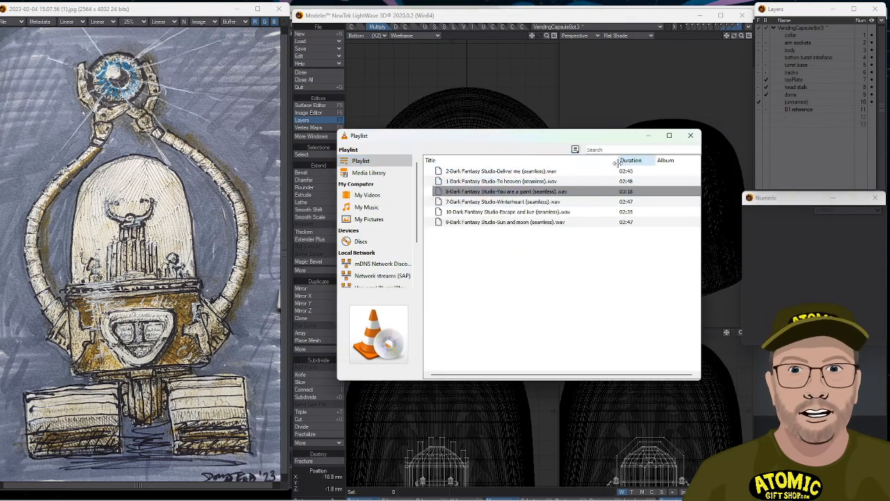
{"action": "double_click", "coordinate": [503, 172]}
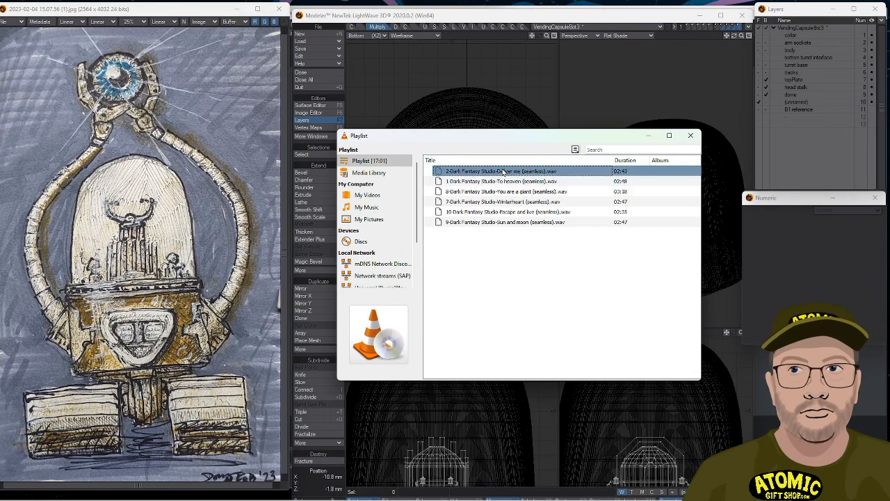
Play the track "To heaven" and remove "You are a giant", "Deliver me", "Winterheart" and "Escape and live" from the playlist.
{"action": "left_click", "coordinate": [504, 182]}
{"action": "double_click", "coordinate": [504, 182]}
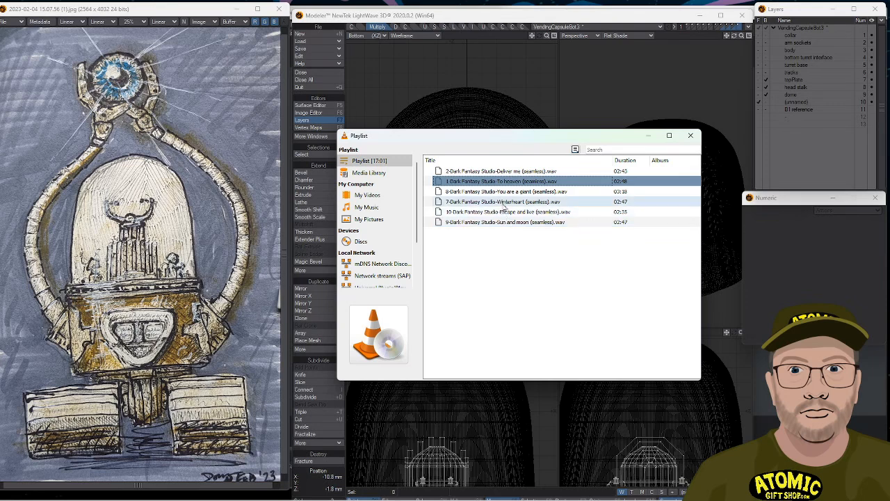
{"action": "left_click", "coordinate": [506, 193]}
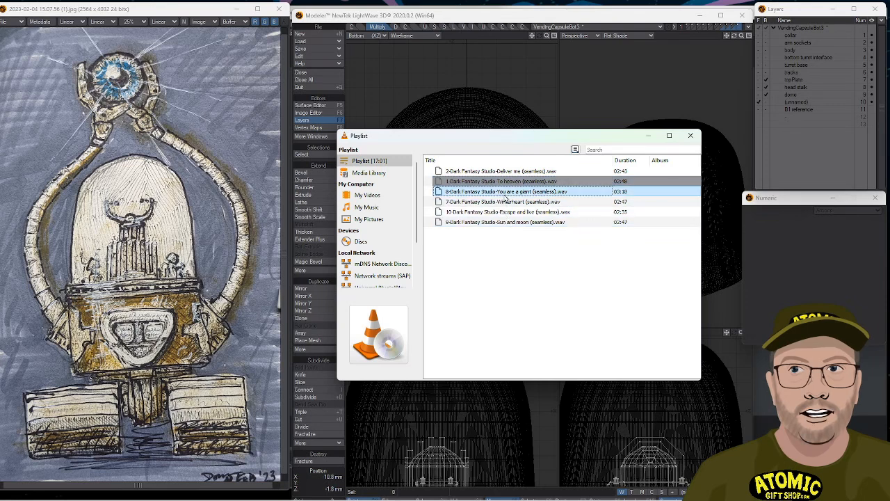
{"action": "key", "text": "Delete"}
{"action": "left_click", "coordinate": [496, 172]}
{"action": "key", "text": "Delete"}
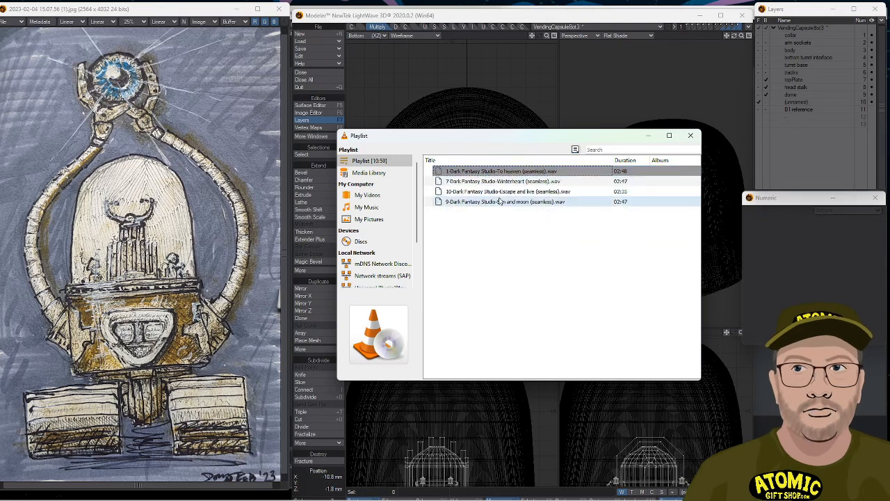
{"action": "left_click", "coordinate": [503, 183]}
{"action": "key", "text": "Delete"}
{"action": "left_click", "coordinate": [512, 184]}
{"action": "key", "text": "Delete"}
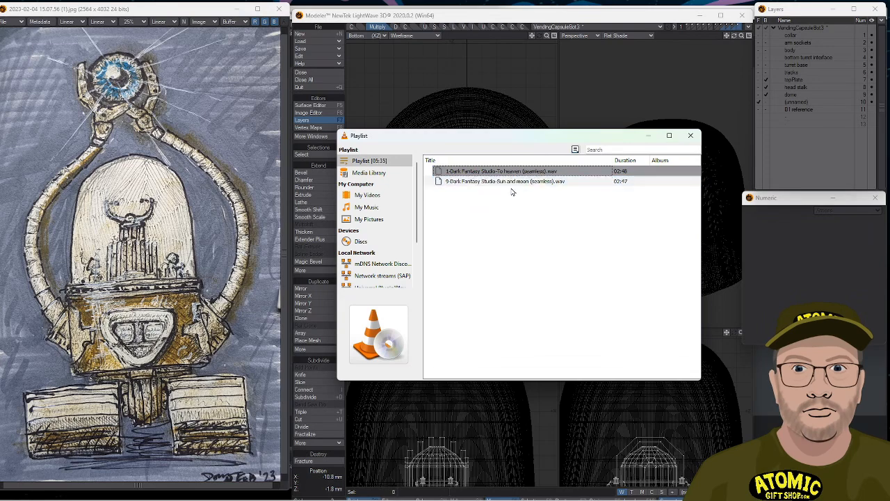
Move the VLC playlist window out of the way to uncover LightWave Modeler's viewports.
{"action": "left_click", "coordinate": [516, 182]}
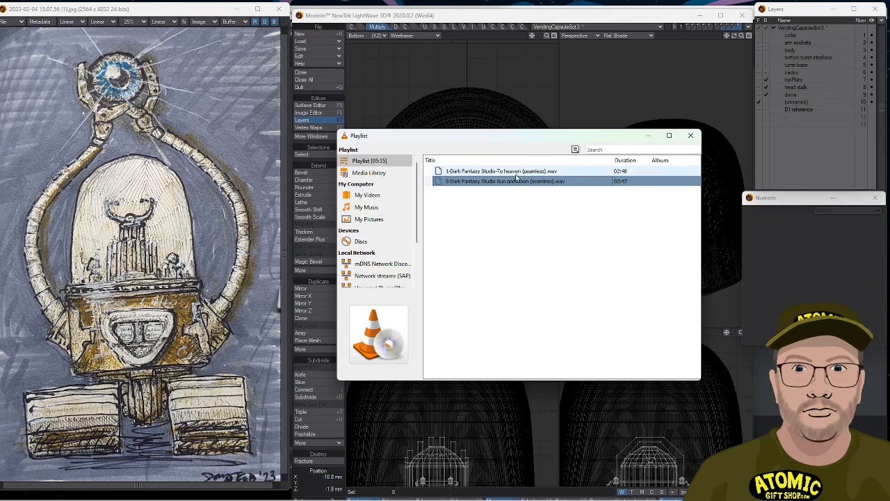
{"action": "left_click", "coordinate": [518, 175]}
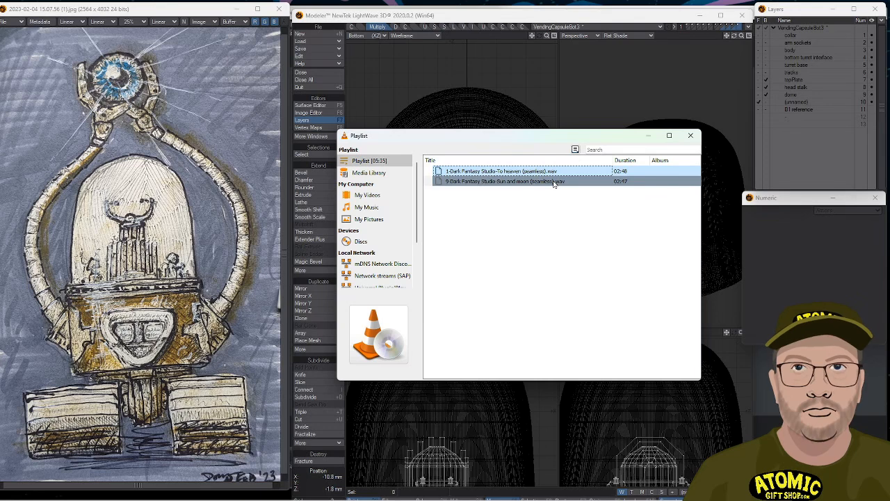
{"action": "left_click", "coordinate": [554, 182]}
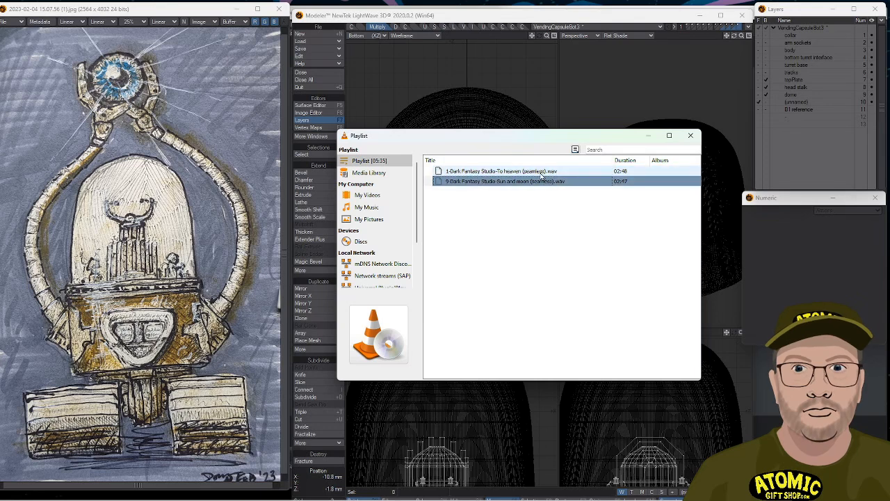
{"action": "left_click", "coordinate": [541, 174]}
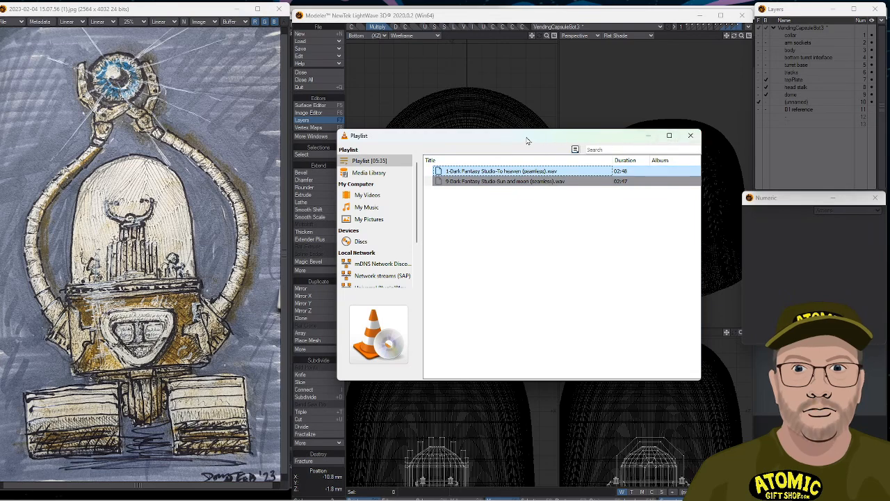
{"action": "left_click_drag", "start_coordinate": [527, 141], "coordinate": [889, 209]}
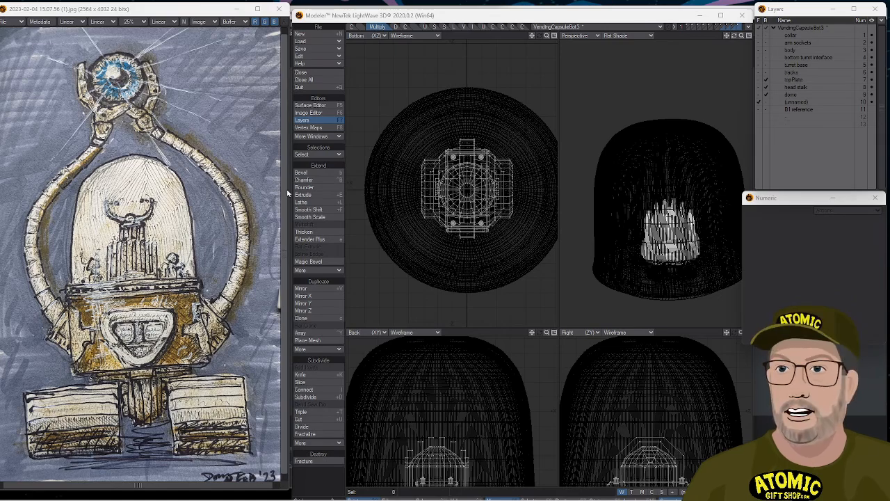
Select the outer shoulder points of the central fins on both sides and move them down 800 um in Y.
{"action": "left_click_drag", "start_coordinate": [648, 240], "coordinate": [656, 292], "text": "alt"}
{"action": "key", "text": "a"}
{"action": "left_click_drag", "start_coordinate": [528, 270], "coordinate": [537, 271], "text": "alt"}
{"action": "left_click_drag", "start_coordinate": [643, 245], "coordinate": [672, 356], "text": "alt"}
{"action": "scroll", "coordinate": [645, 373], "scroll_direction": "up", "scroll_amount": 3}
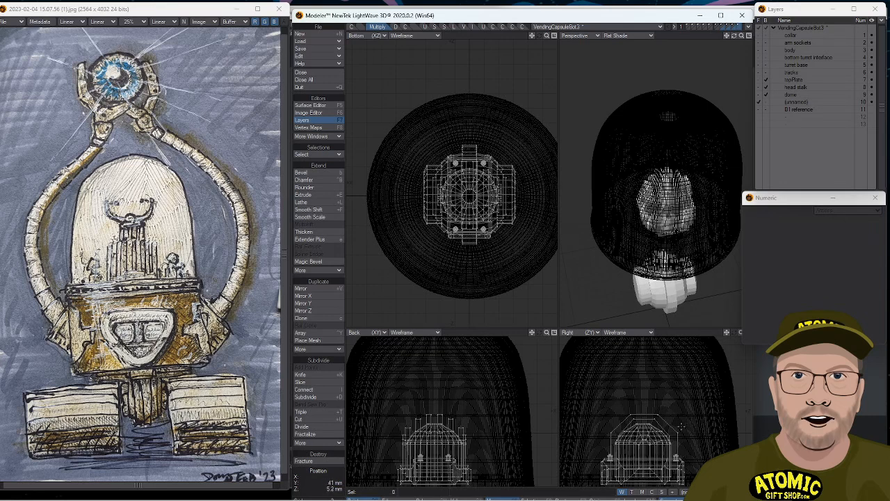
{"action": "left_click", "coordinate": [678, 431]}
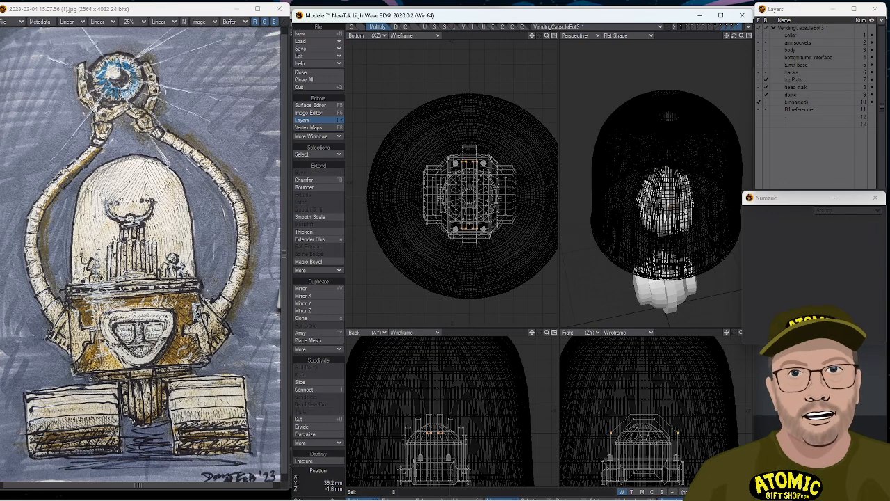
{"action": "key", "text": "t"}
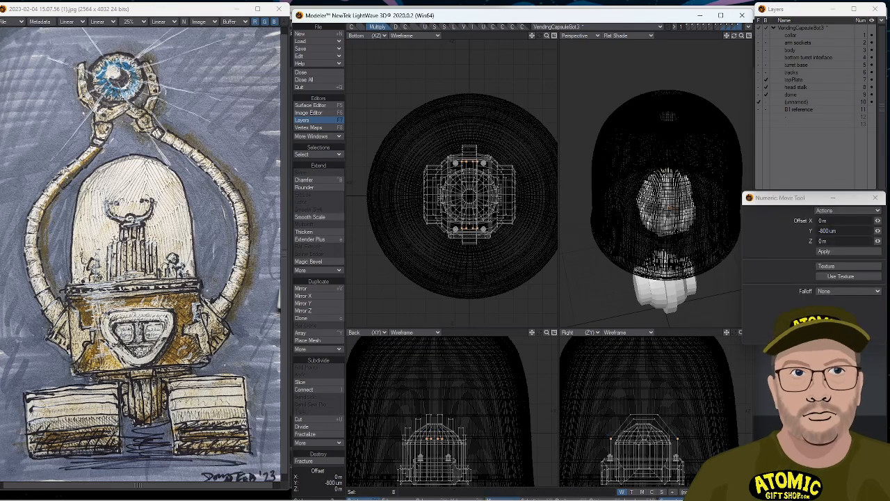
{"action": "key", "text": "space"}
{"action": "key", "text": "space"}
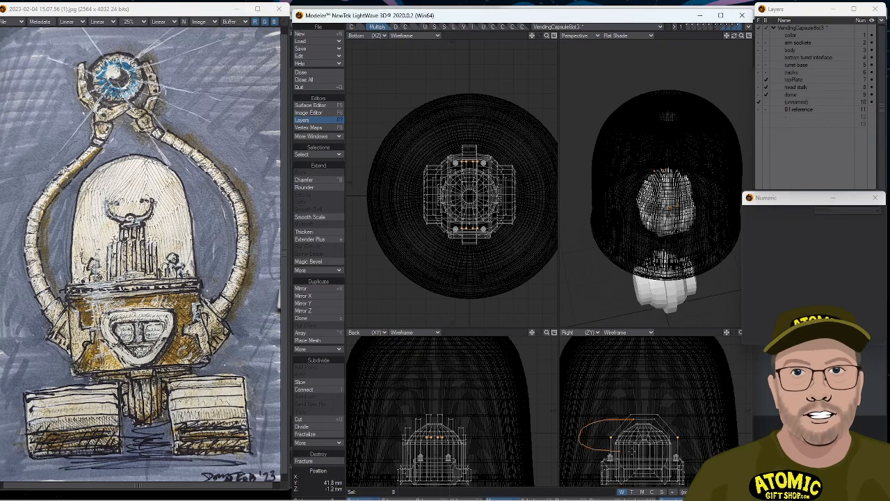
Create a box about 3 x 3.8 x 3.4 mm on the head's top centre, with five segments across its width.
{"action": "left_click_drag", "start_coordinate": [638, 223], "coordinate": [637, 177], "text": "alt"}
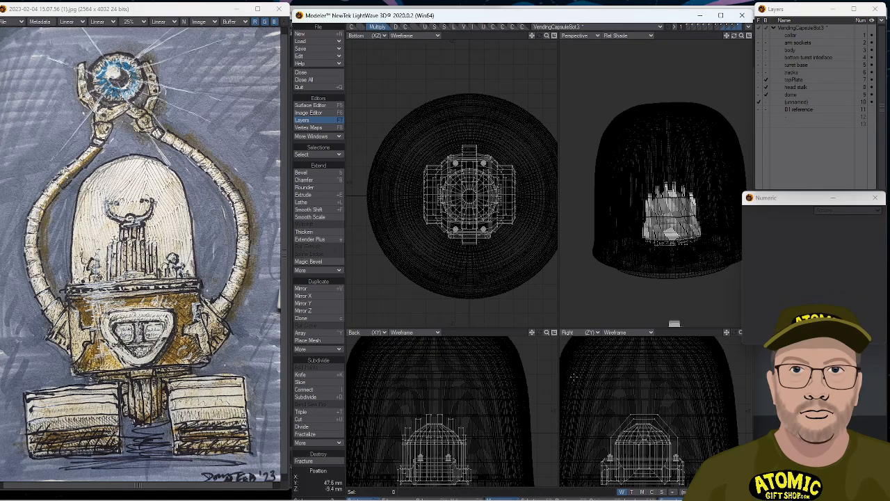
{"action": "key", "text": "shift+x"}
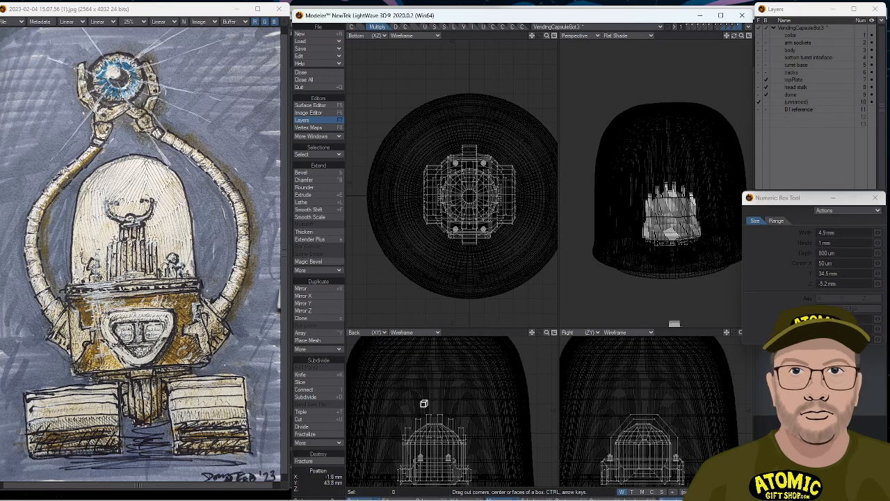
{"action": "left_click_drag", "start_coordinate": [423, 408], "coordinate": [445, 434]}
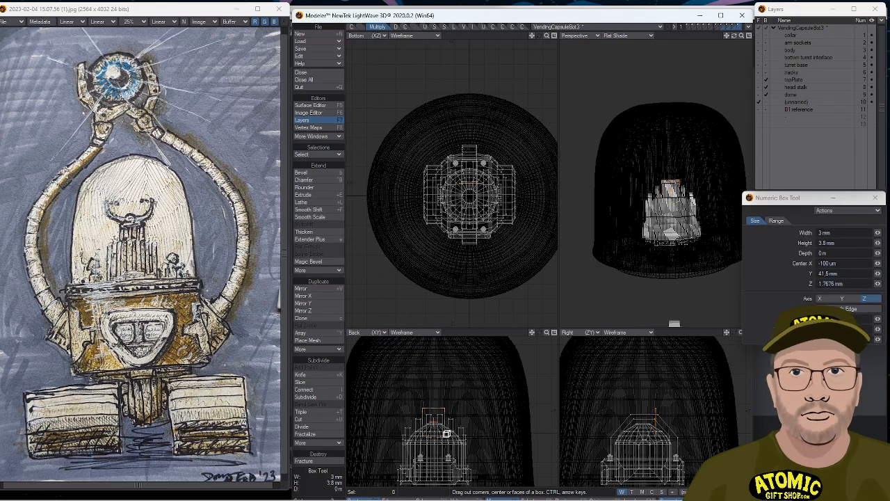
{"action": "left_click_drag", "start_coordinate": [472, 184], "coordinate": [472, 206]}
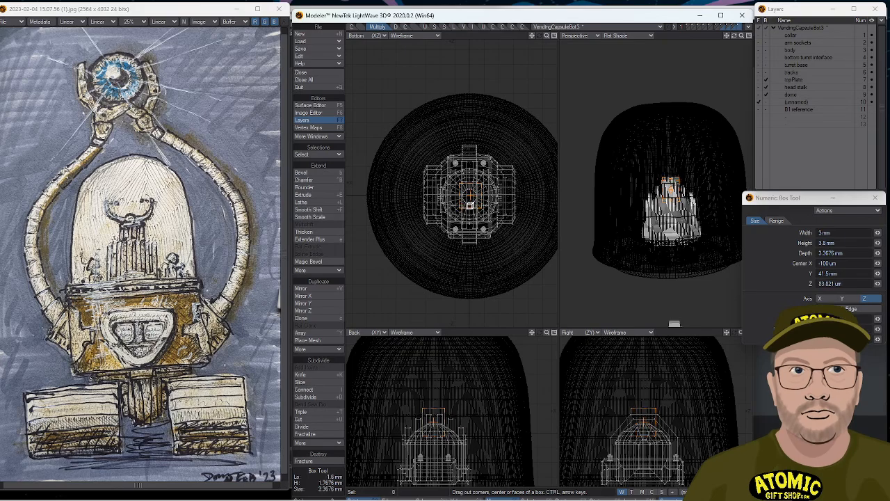
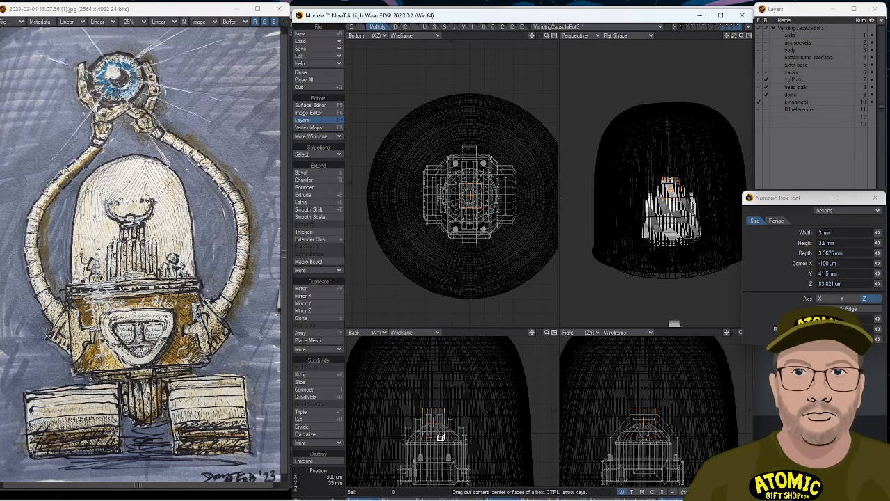
{"action": "key", "text": "space"}
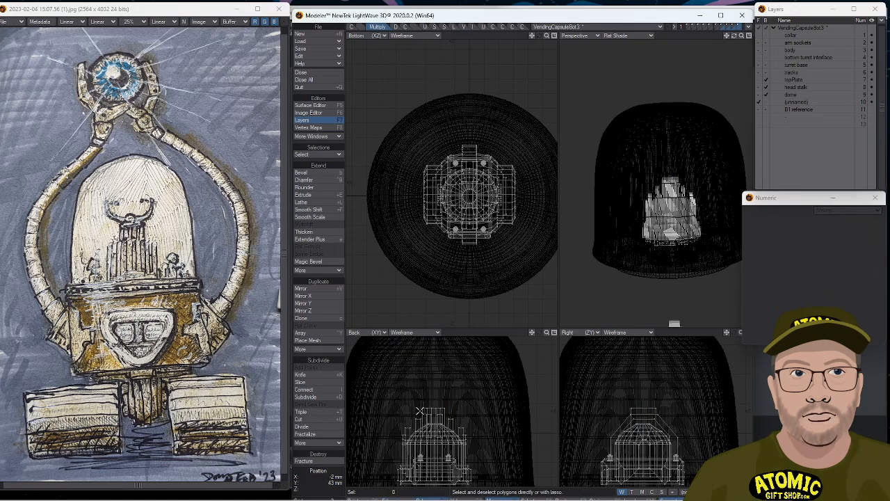
Select the front and back faces of the new box's alternate segments and bevel them outward into protruding ribs.
{"action": "left_click", "coordinate": [424, 411]}
{"action": "left_click", "coordinate": [433, 413]}
{"action": "mouse_move", "coordinate": [432, 412]}
{"action": "left_mouse_down", "text": "ctrl+alt"}
{"action": "mouse_move", "coordinate": [519, 399]}
{"action": "mouse_move", "coordinate": [482, 400]}
{"action": "left_mouse_up", "text": "ctrl+alt"}
{"action": "left_click", "coordinate": [447, 404]}
{"action": "left_click", "coordinate": [415, 406]}
{"action": "left_click_drag", "start_coordinate": [466, 211], "coordinate": [391, 214]}
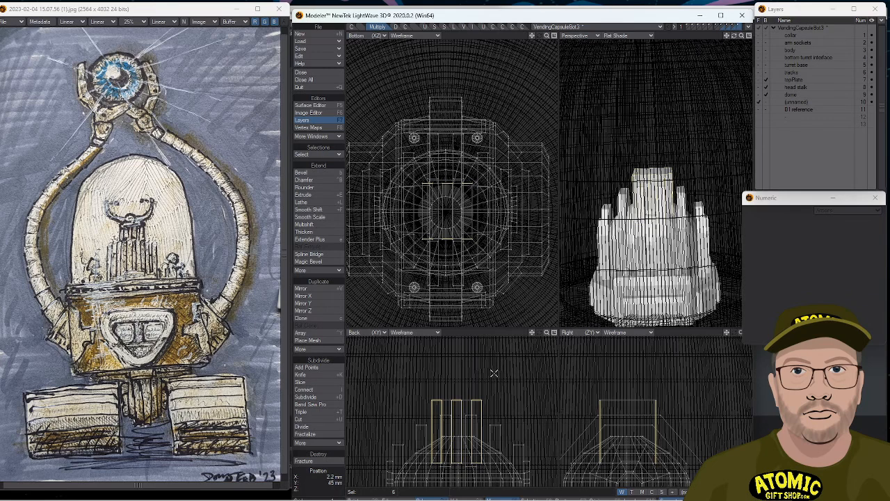
{"action": "key", "text": "b"}
{"action": "left_click_drag", "start_coordinate": [493, 396], "coordinate": [499, 393]}
{"action": "left_click", "coordinate": [327, 456]}
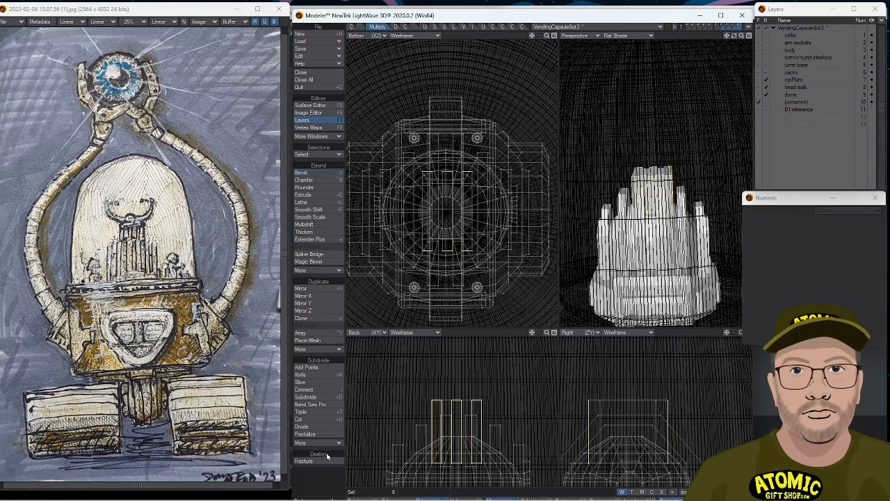
{"action": "left_click", "coordinate": [330, 452]}
Hide the dome layer from the background and inspect the ribbed block on top of the head.
{"action": "left_click_drag", "start_coordinate": [675, 244], "coordinate": [654, 252], "text": "alt"}
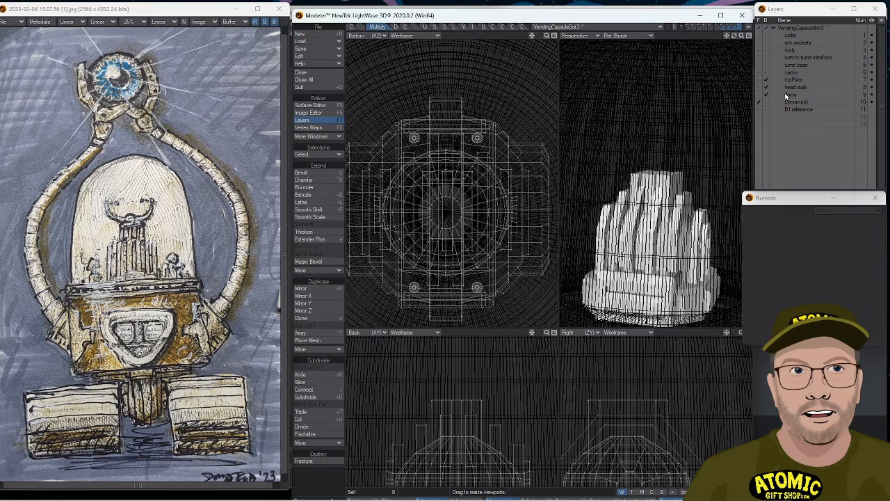
{"action": "left_click", "coordinate": [766, 95]}
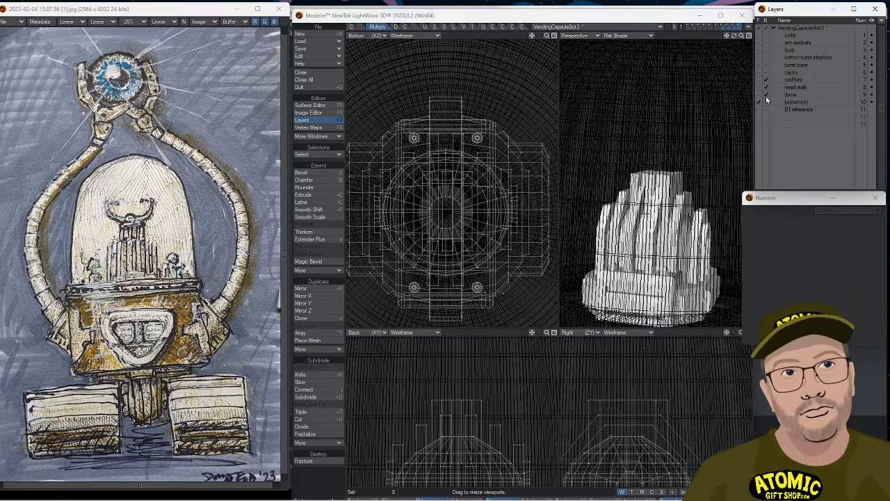
{"action": "left_click", "coordinate": [767, 96]}
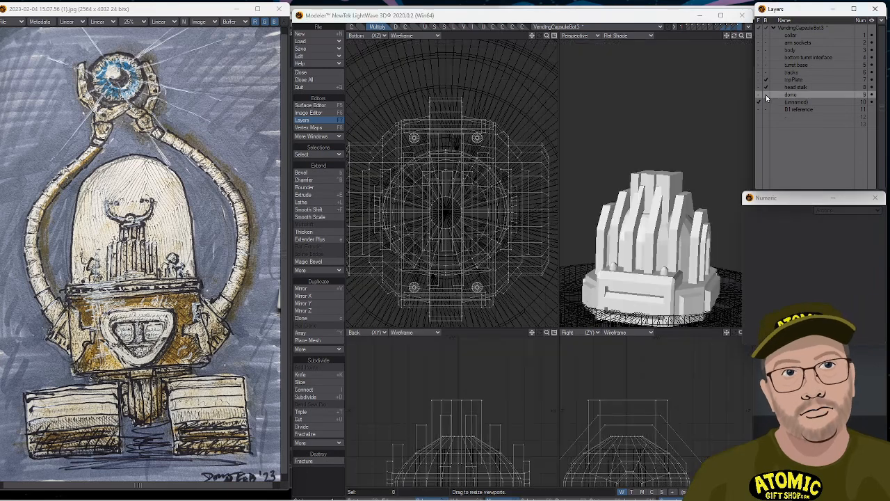
{"action": "mouse_move", "coordinate": [648, 252]}
{"action": "left_mouse_down", "text": "alt"}
{"action": "mouse_move", "coordinate": [681, 211]}
{"action": "mouse_move", "coordinate": [662, 238]}
{"action": "mouse_move", "coordinate": [640, 219]}
{"action": "mouse_move", "coordinate": [639, 192]}
{"action": "mouse_move", "coordinate": [664, 171]}
{"action": "left_mouse_up", "text": "alt"}
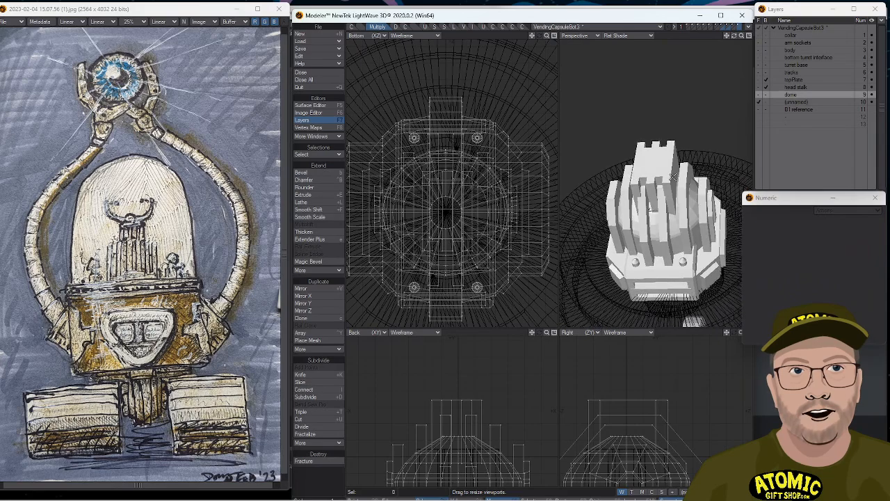
Clear the stray side-face selection and select the entire connected ribbed block on top of the head.
{"action": "left_click", "coordinate": [673, 176]}
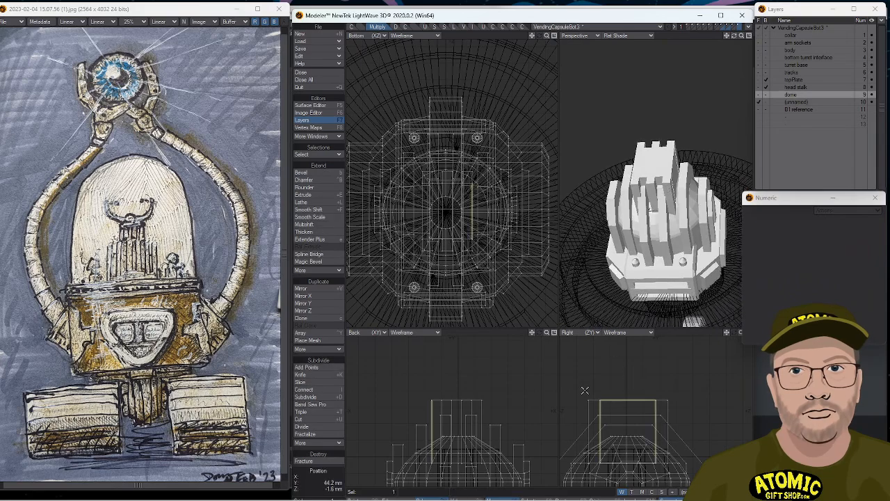
{"action": "key", "text": "slash"}
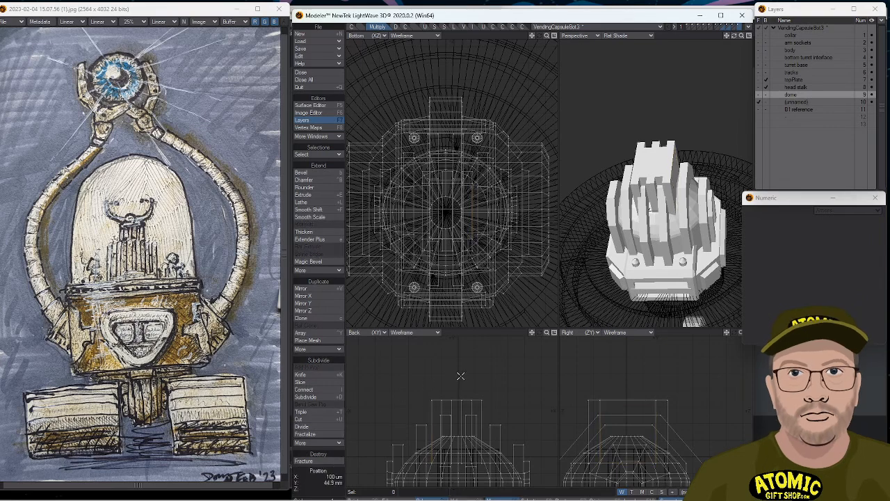
{"action": "scroll", "coordinate": [468, 388], "scroll_direction": "up", "scroll_amount": 2}
{"action": "left_click", "coordinate": [453, 403]}
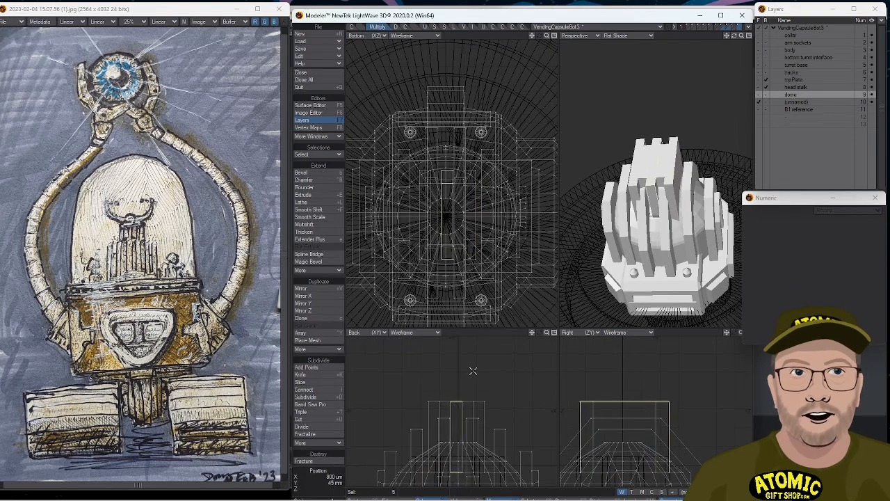
{"action": "key", "text": "bracketright"}
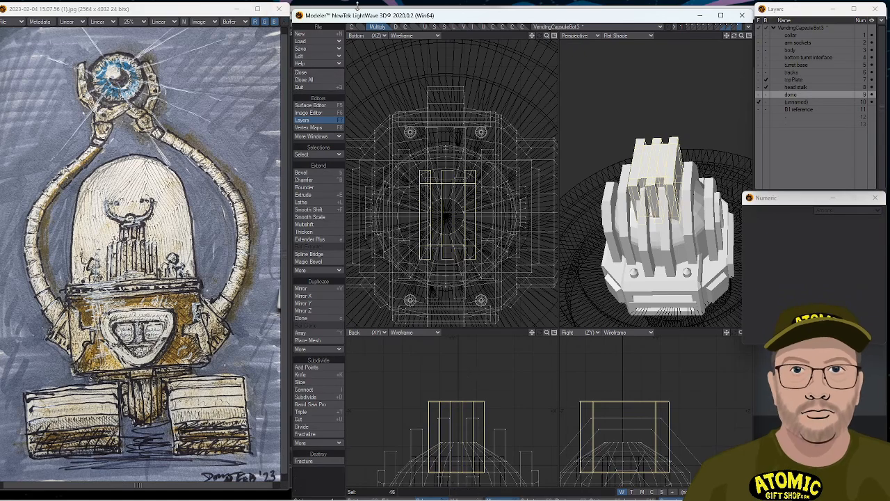
Try to center the selected ribbed block on the X axis.
{"action": "left_click", "coordinate": [367, 26]}
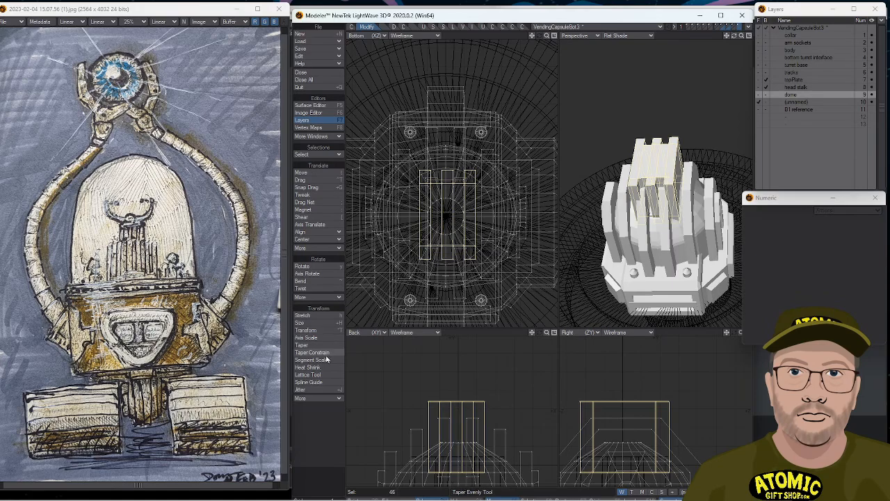
{"action": "left_click", "coordinate": [318, 397]}
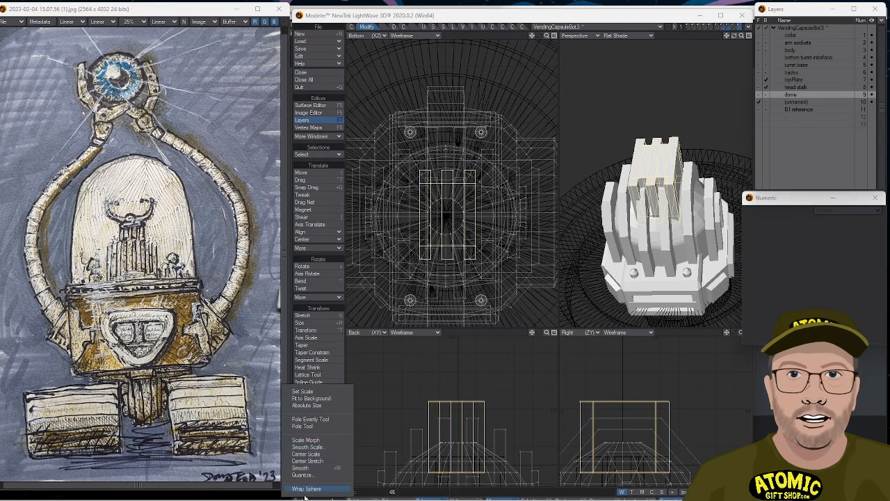
{"action": "left_click", "coordinate": [526, 334]}
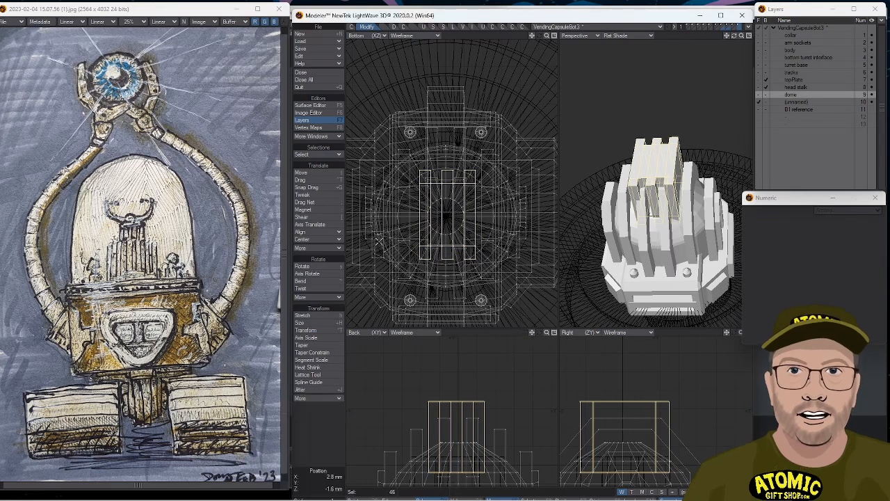
{"action": "left_click", "coordinate": [315, 240]}
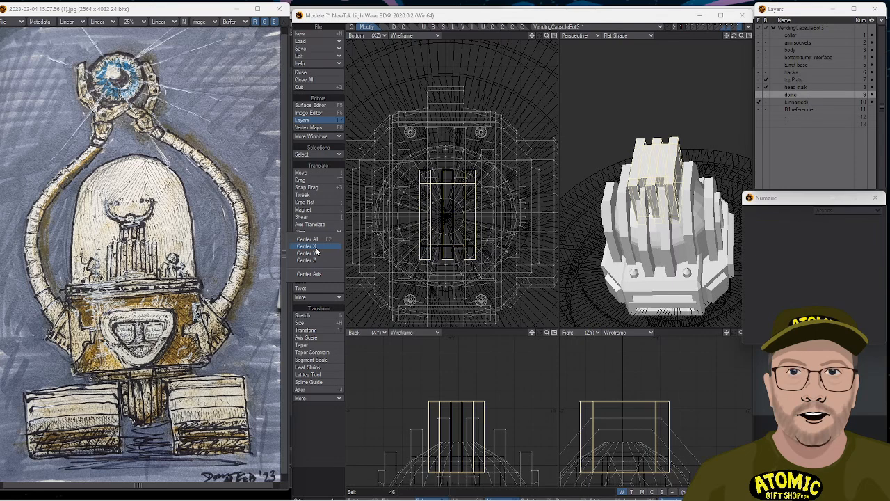
{"action": "left_click", "coordinate": [316, 248]}
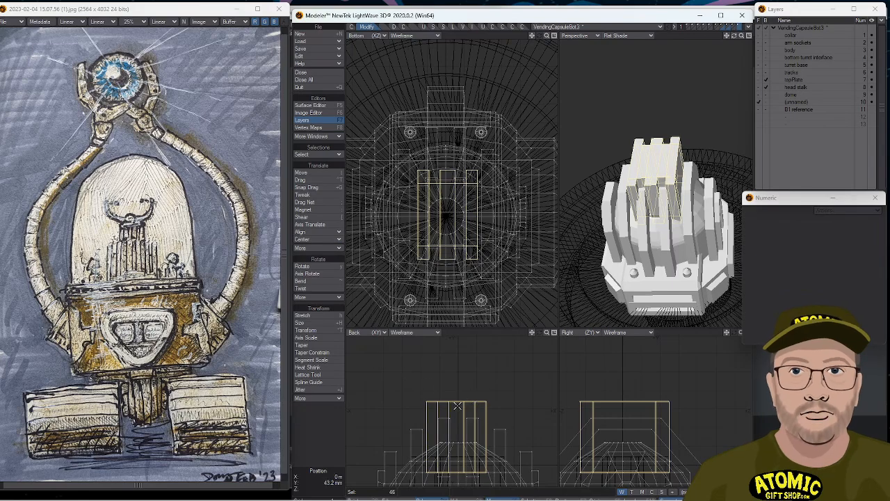
{"action": "key", "text": "ctrl+z"}
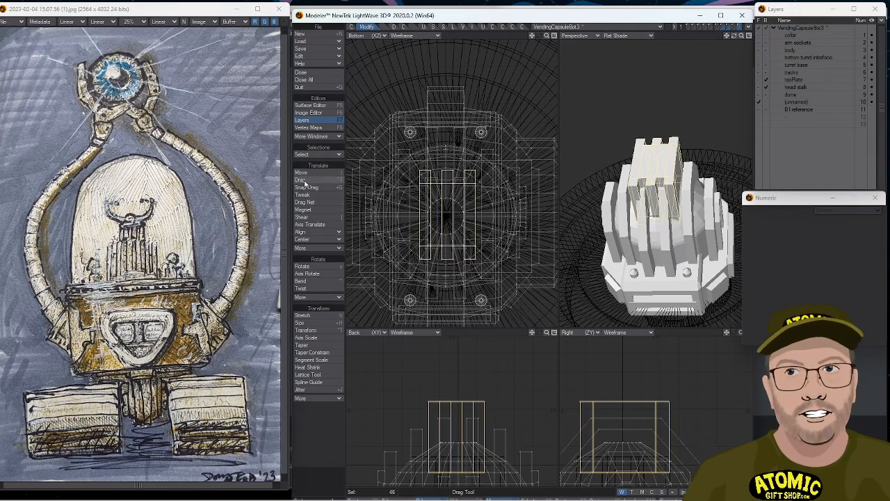
Center the selected ribbed block on the X axis.
{"action": "mouse_move", "coordinate": [421, 17]}
{"action": "left_mouse_down"}
{"action": "mouse_move", "coordinate": [421, 9]}
{"action": "mouse_move", "coordinate": [421, 17]}
{"action": "left_mouse_up"}
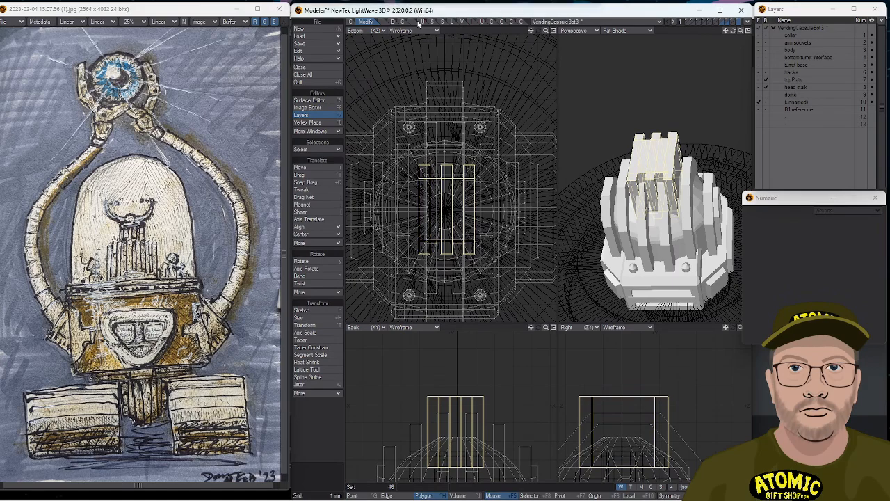
{"action": "left_click", "coordinate": [315, 235]}
{"action": "left_click", "coordinate": [314, 233]}
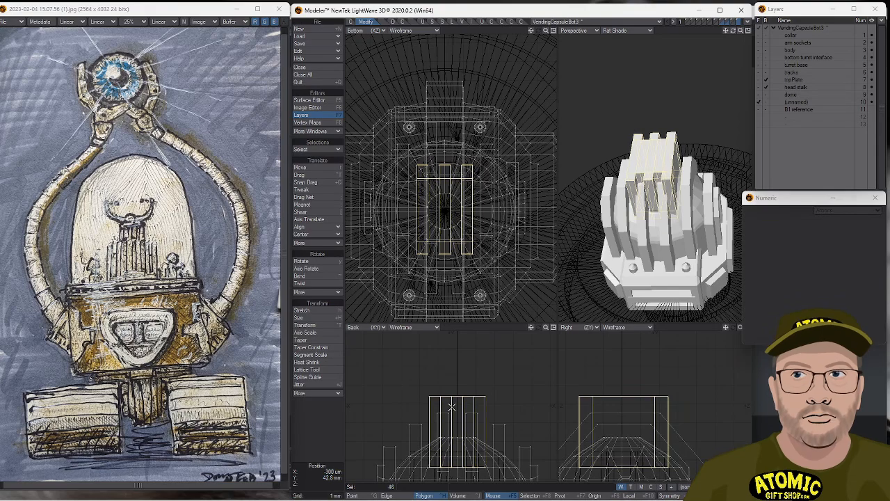
Stretch the ribbed block horizontally to 125% and center it on the X axis again.
{"action": "key", "text": "h"}
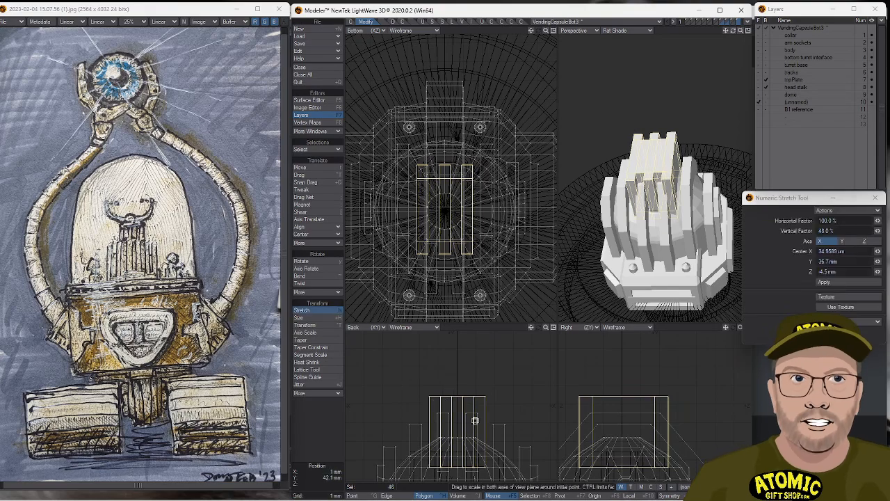
{"action": "left_click_drag", "start_coordinate": [456, 434], "coordinate": [474, 434]}
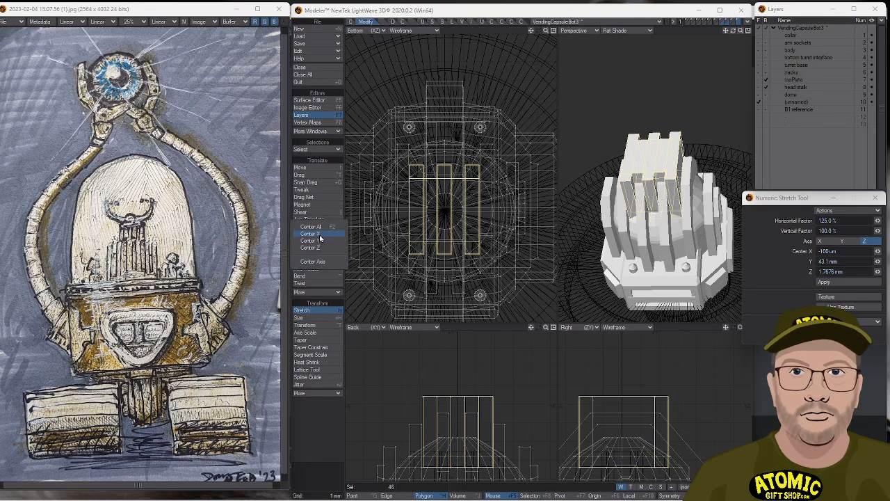
{"action": "left_click", "coordinate": [325, 445]}
{"action": "left_click", "coordinate": [325, 445]}
{"action": "scroll", "coordinate": [477, 365], "scroll_direction": "down", "scroll_amount": 2}
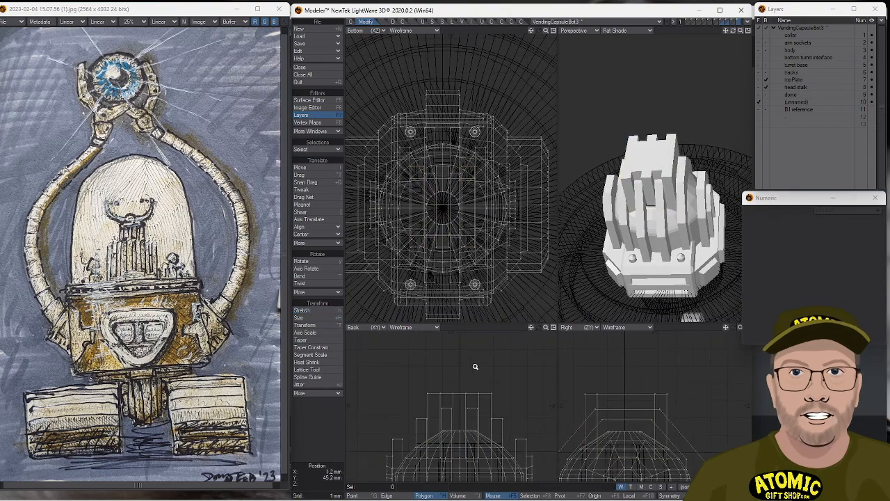
Select the top faces of the ribbed block and move them upward to make the block taller.
{"action": "mouse_move", "coordinate": [467, 374]}
{"action": "right_mouse_down"}
{"action": "mouse_move", "coordinate": [513, 393]}
{"action": "mouse_move", "coordinate": [505, 385]}
{"action": "right_mouse_up"}
{"action": "key", "text": "t"}
{"action": "left_click_drag", "start_coordinate": [507, 385], "coordinate": [507, 373]}
{"action": "key", "text": "space"}
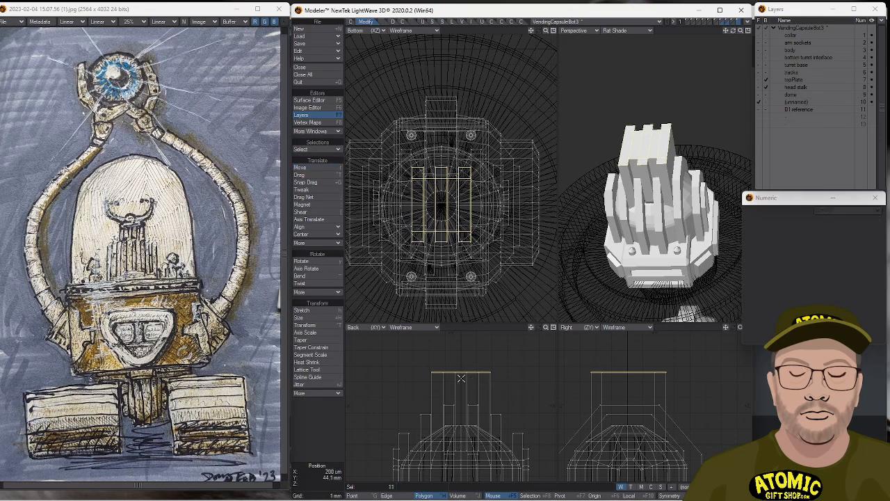
{"action": "right_click_drag", "start_coordinate": [482, 394], "coordinate": [442, 344]}
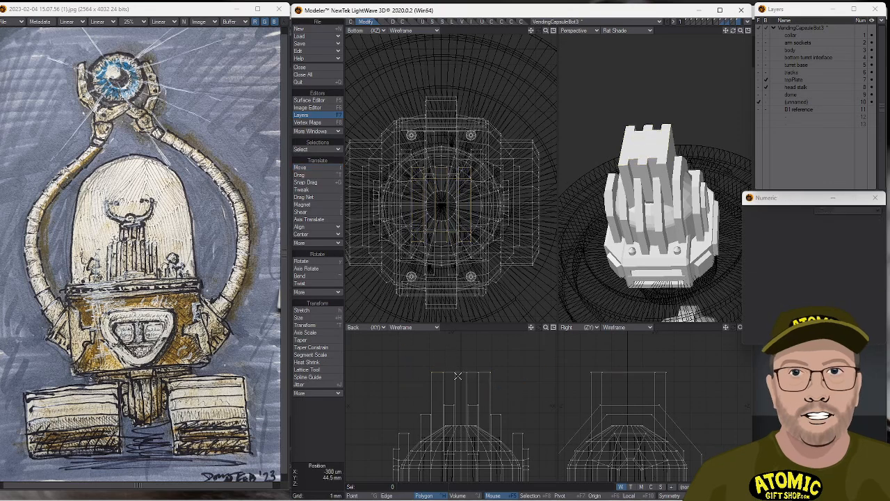
Draw a thin box about 4.5 mm wide and 400 um high across the top of the ribbed block.
{"action": "key", "text": "shift+x"}
{"action": "left_click_drag", "start_coordinate": [426, 367], "coordinate": [498, 371]}
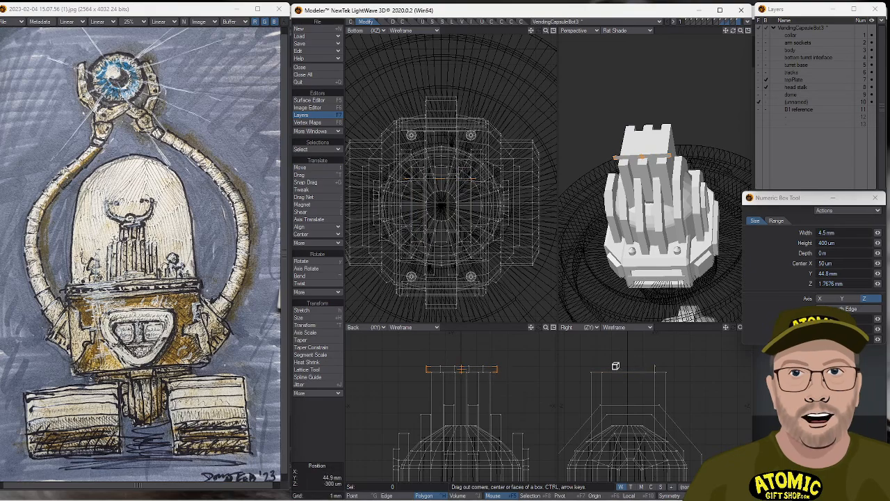
Draw a box about 4.5 mm wide, 1.3 mm high and 5.4 mm deep capping the top of the head's central column.
{"action": "left_click_drag", "start_coordinate": [578, 369], "coordinate": [588, 372]}
{"action": "left_click_drag", "start_coordinate": [655, 364], "coordinate": [672, 352]}
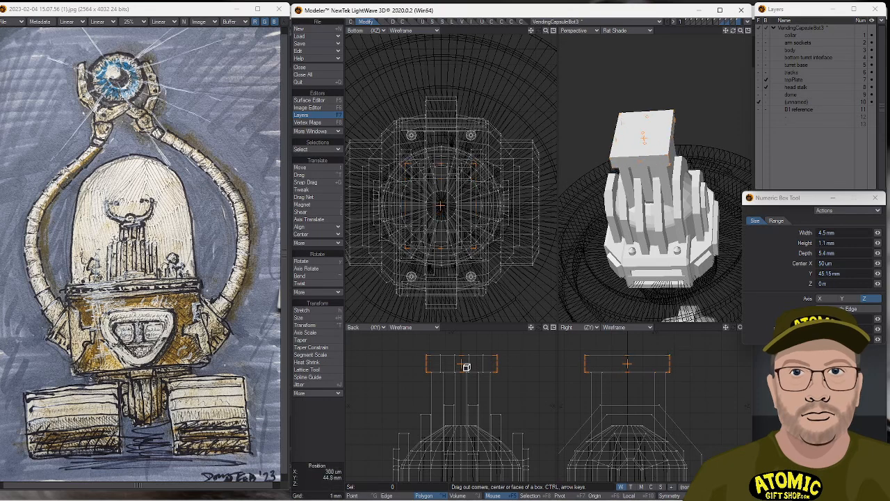
{"action": "left_click_drag", "start_coordinate": [466, 371], "coordinate": [465, 374]}
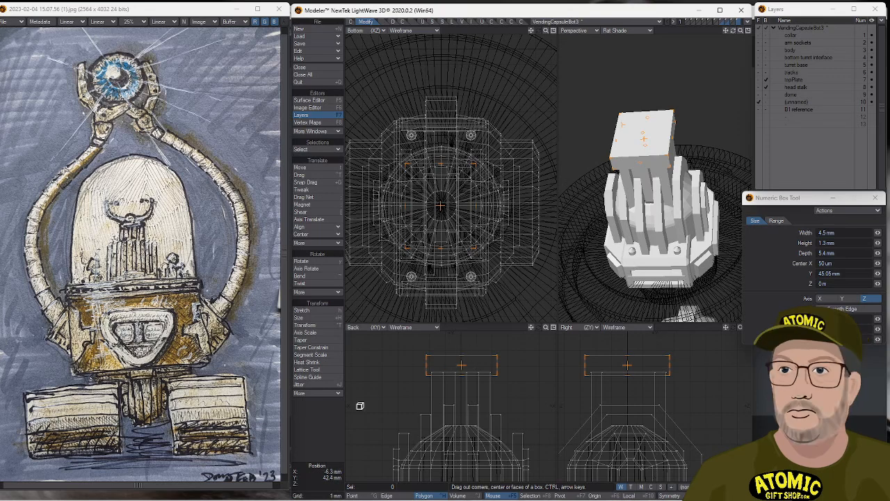
{"action": "key", "text": "space"}
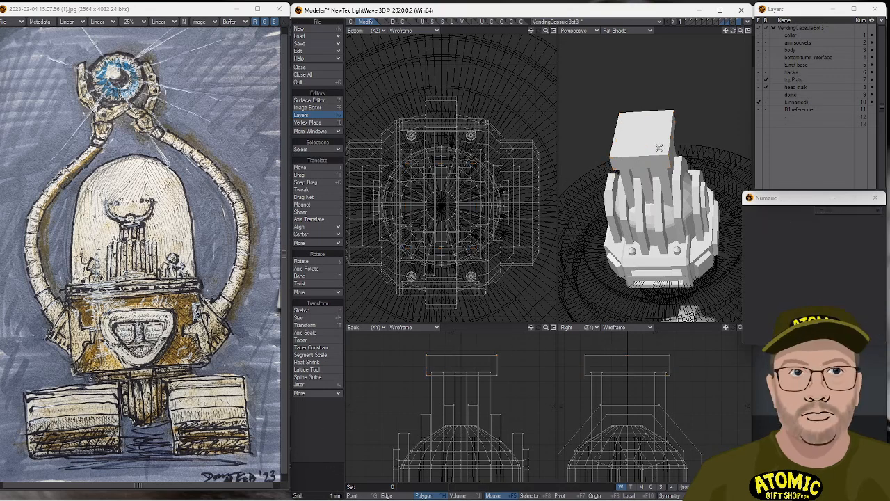
Select the four upper edges of the new cap box and bevel them into a narrow chamfer.
{"action": "key", "text": "ctrl+j"}
{"action": "left_click", "coordinate": [610, 140]}
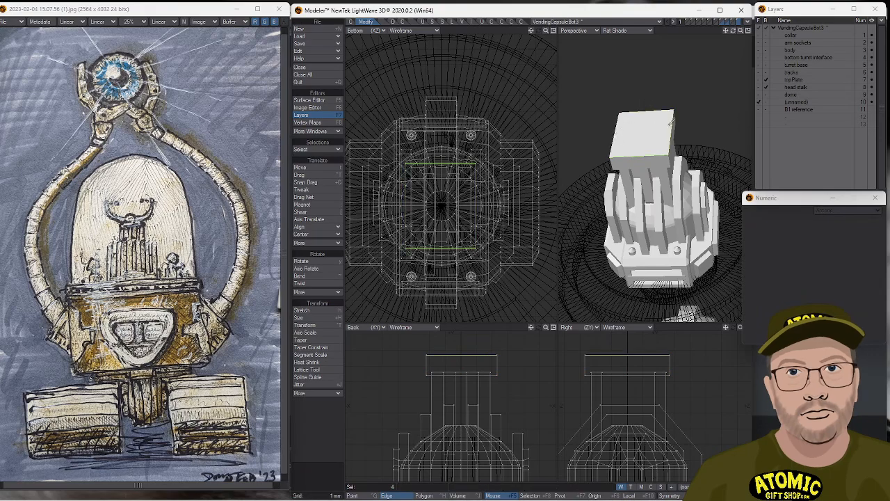
{"action": "left_click_drag", "start_coordinate": [708, 107], "coordinate": [594, 204], "text": "alt"}
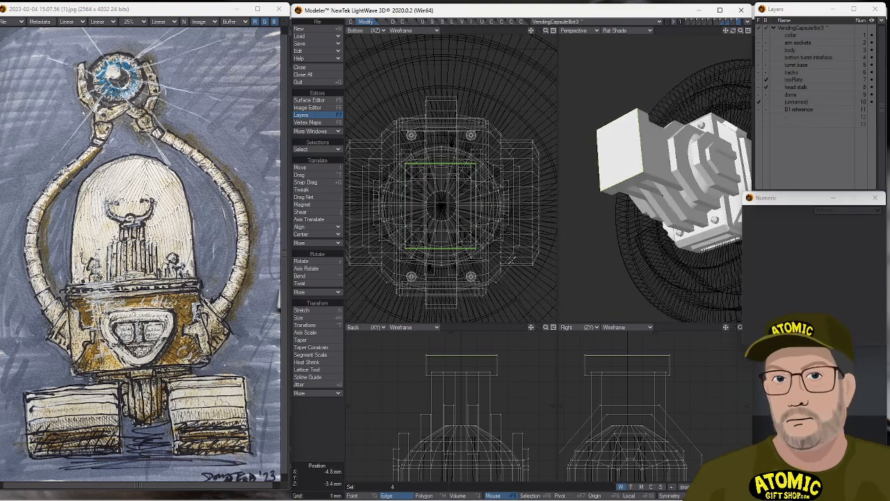
{"action": "key", "text": "ctrl+b"}
{"action": "mouse_move", "coordinate": [508, 384]}
{"action": "left_mouse_down"}
{"action": "mouse_move", "coordinate": [517, 384]}
{"action": "mouse_move", "coordinate": [513, 376]}
{"action": "left_mouse_up"}
{"action": "key", "text": "space"}
Bevel the underside polygon of the cap box with a shift of 300 um and an inset of 200 um.
{"action": "key", "text": "slash"}
{"action": "left_click_drag", "start_coordinate": [676, 139], "coordinate": [628, 157], "text": "alt"}
{"action": "key", "text": "ctrl+h"}
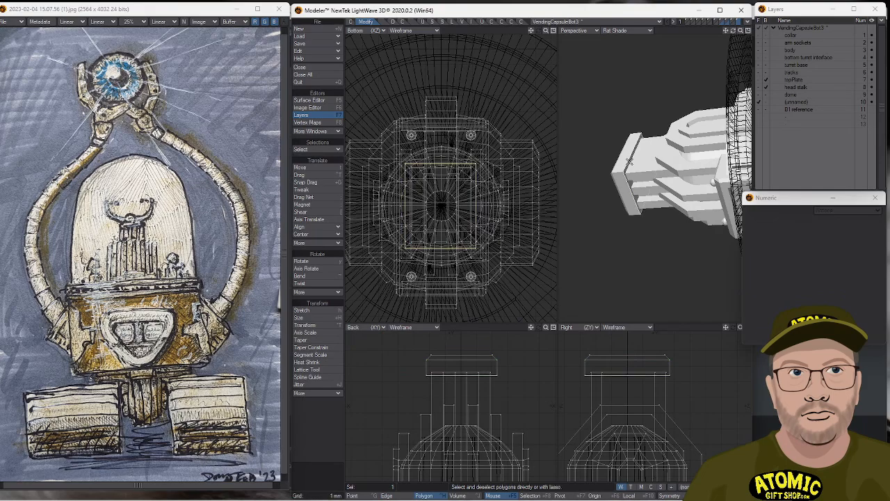
{"action": "key", "text": "b"}
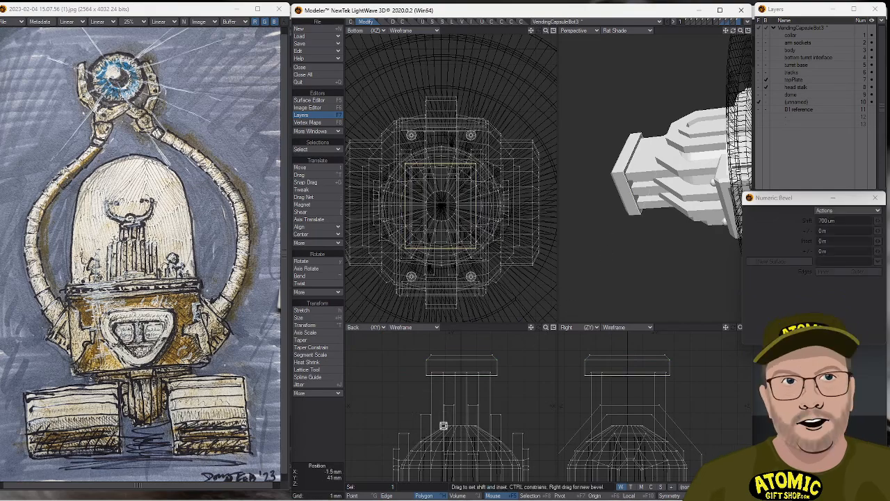
{"action": "left_click_drag", "start_coordinate": [501, 395], "coordinate": [497, 394]}
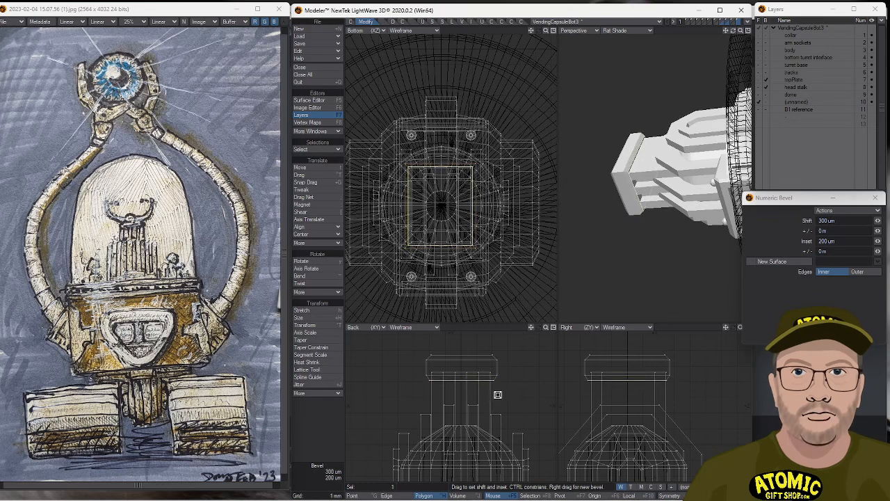
{"action": "left_click", "coordinate": [330, 427]}
{"action": "left_click_drag", "start_coordinate": [722, 154], "coordinate": [605, 163], "text": "alt"}
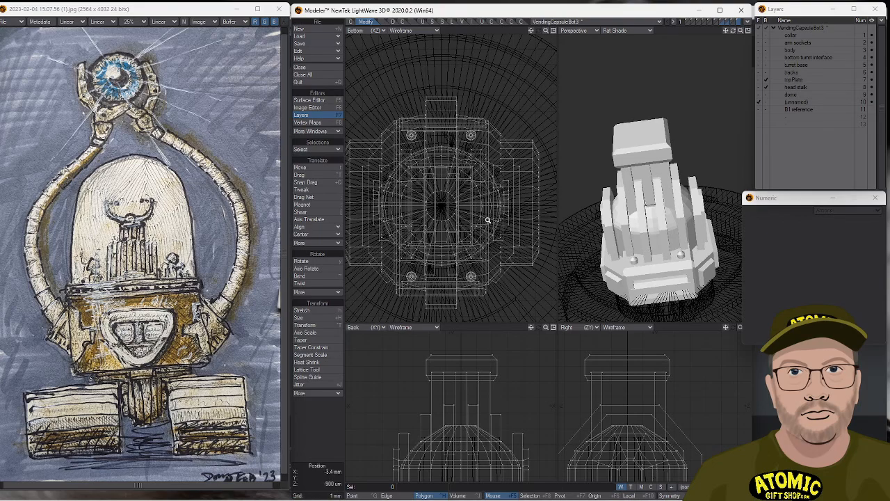
Create a 24-sided Z-axis cylinder of 1.2 mm radius on the cap, centred at Y 46.2 mm and spanning Z -1.8 to 2 mm.
{"action": "key", "text": "a"}
{"action": "left_click_drag", "start_coordinate": [507, 388], "coordinate": [508, 382], "text": "alt"}
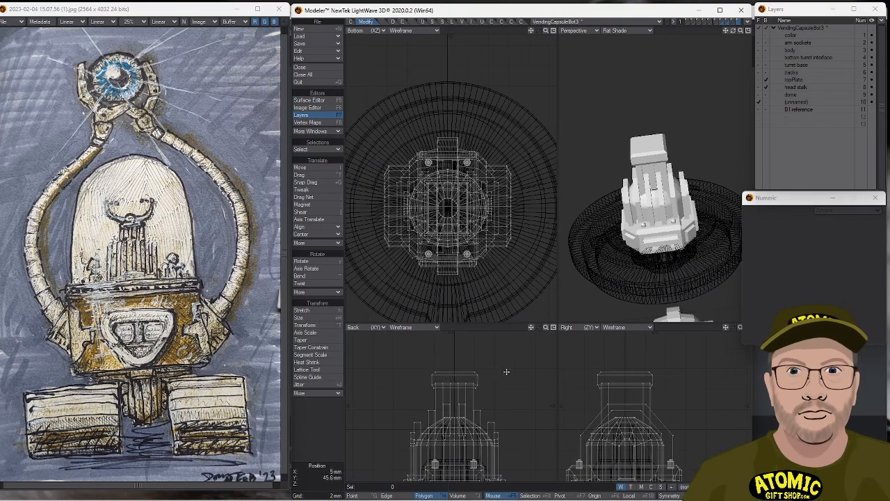
{"action": "scroll", "coordinate": [498, 371], "scroll_direction": "down", "scroll_amount": 1}
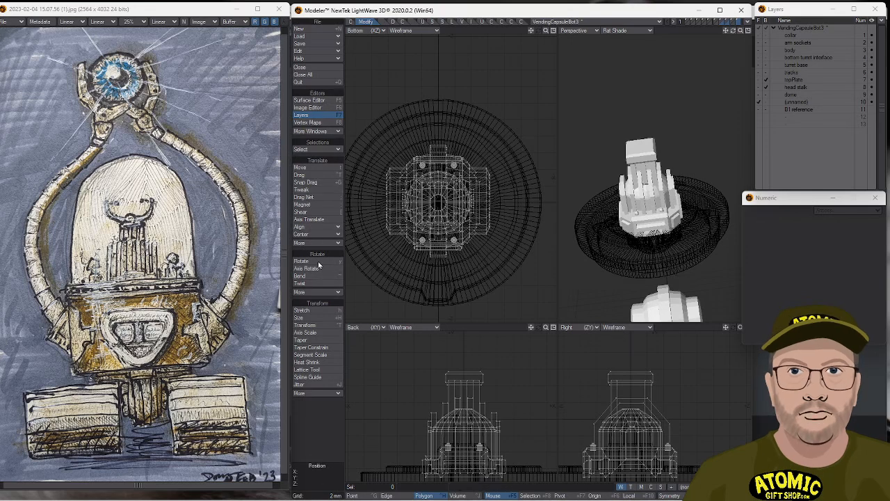
{"action": "left_click", "coordinate": [350, 21]}
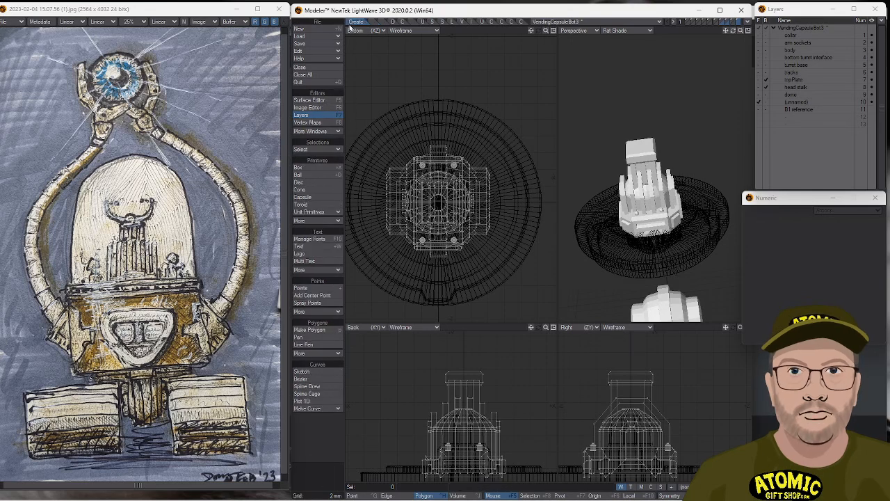
{"action": "left_click", "coordinate": [311, 183]}
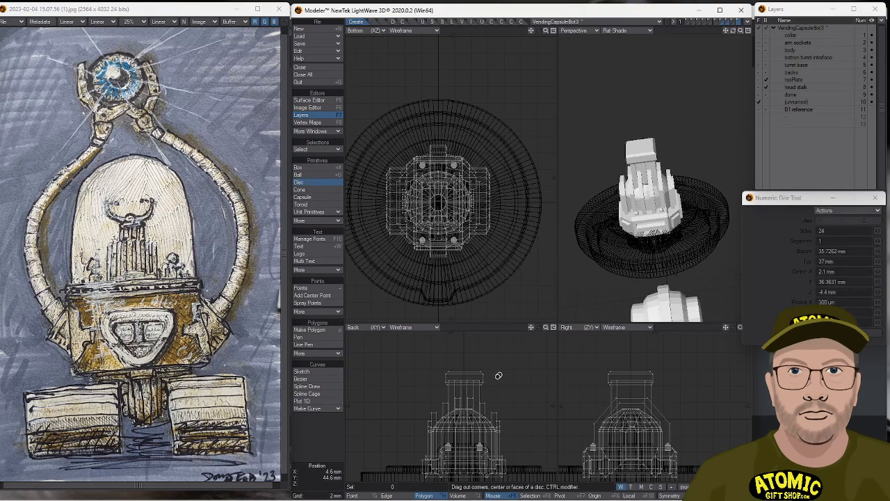
{"action": "mouse_move", "coordinate": [464, 371]}
{"action": "left_mouse_down"}
{"action": "mouse_move", "coordinate": [477, 359]}
{"action": "mouse_move", "coordinate": [466, 365]}
{"action": "left_mouse_up"}
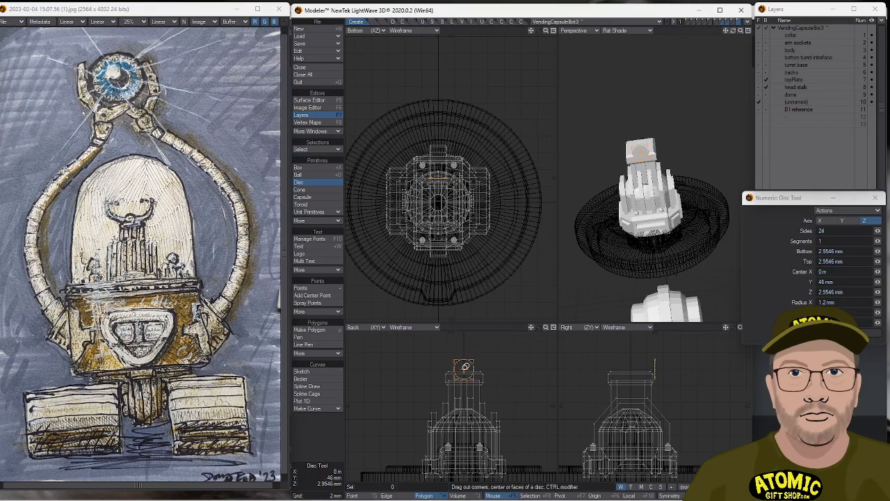
{"action": "left_click_drag", "start_coordinate": [640, 364], "coordinate": [615, 363]}
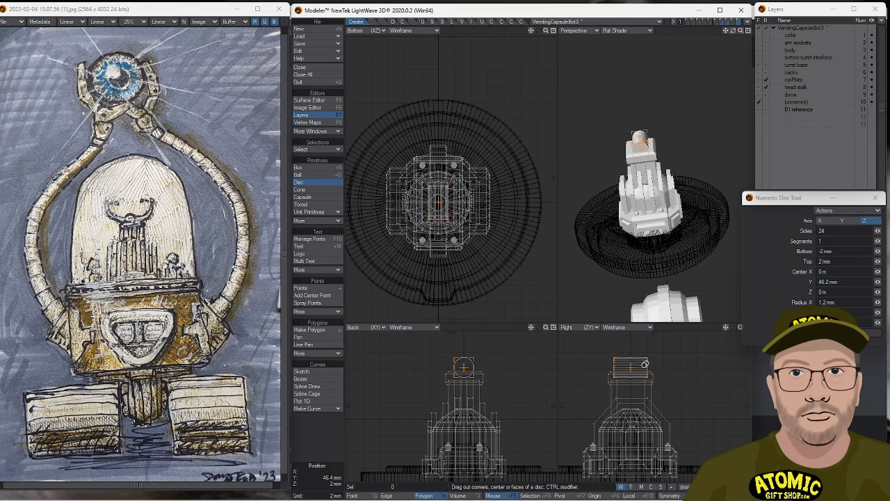
{"action": "left_click_drag", "start_coordinate": [614, 368], "coordinate": [617, 367]}
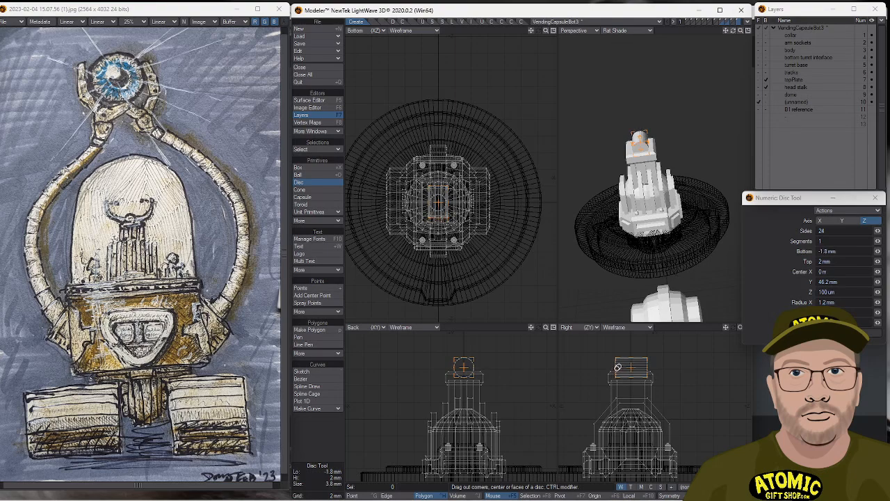
{"action": "key", "text": "space"}
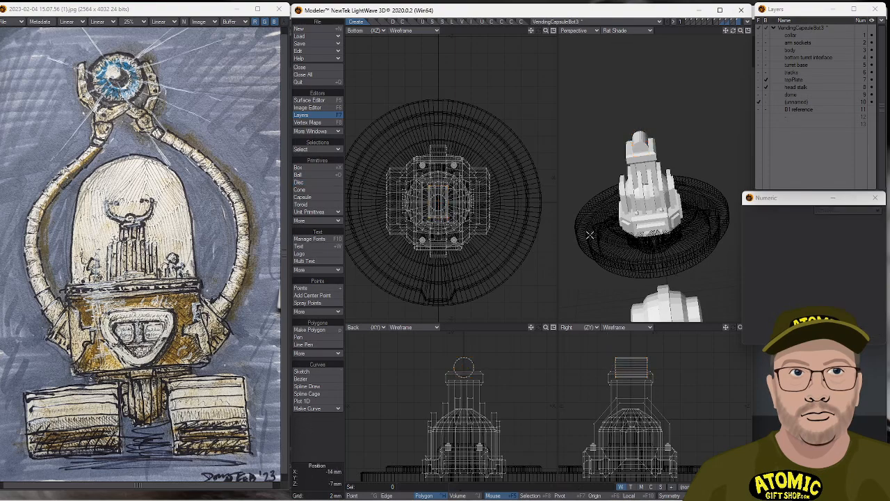
Show only unnamed layer 10 and delete the stray copy of the tracks' central hub below the head.
{"action": "left_click_drag", "start_coordinate": [687, 126], "coordinate": [751, 295], "text": "alt"}
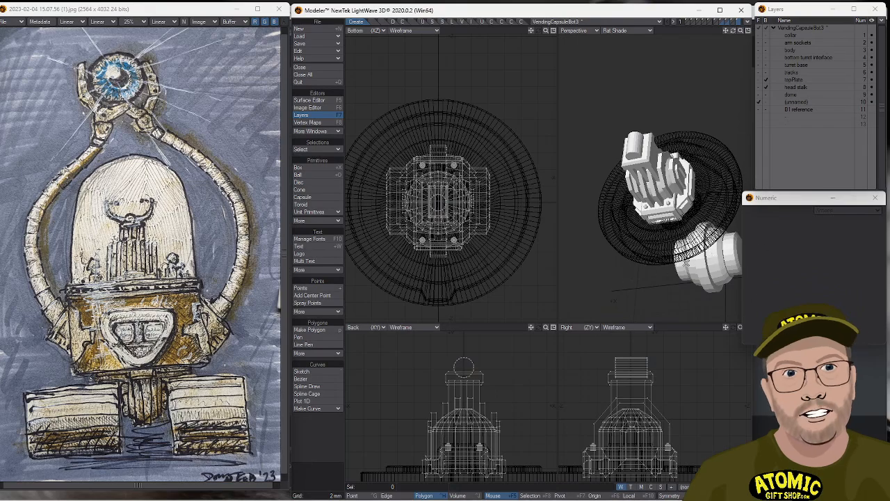
{"action": "left_click_drag", "start_coordinate": [628, 233], "coordinate": [675, 158], "text": "alt"}
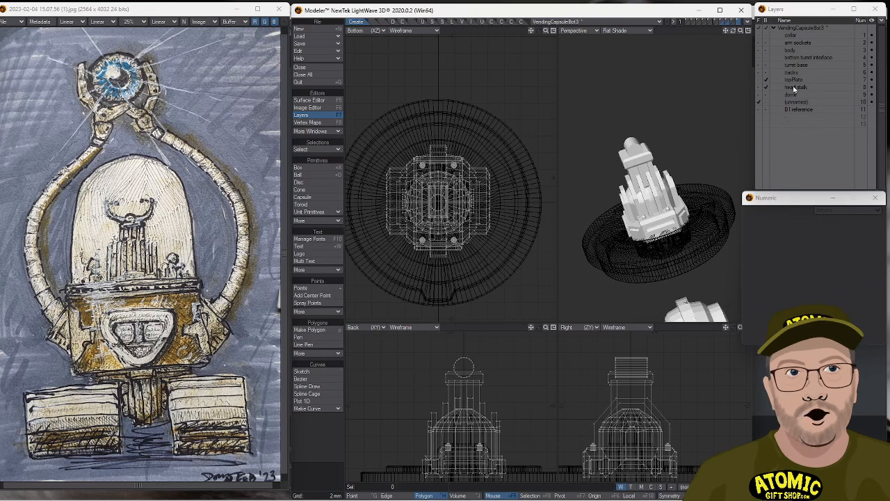
{"action": "left_click", "coordinate": [790, 73]}
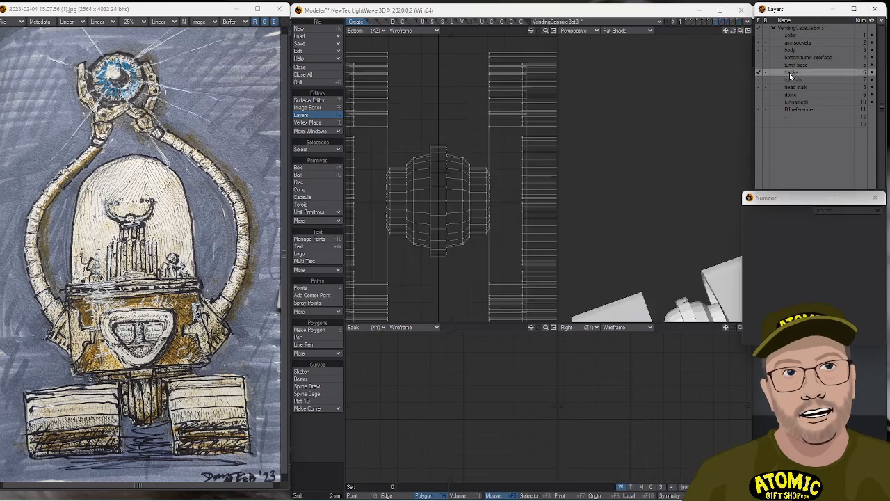
{"action": "left_click", "coordinate": [794, 101]}
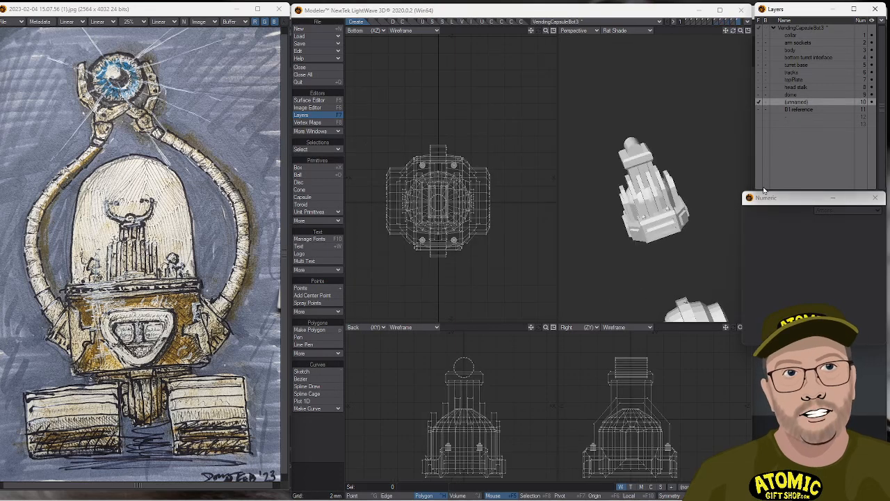
{"action": "key", "text": "]"}
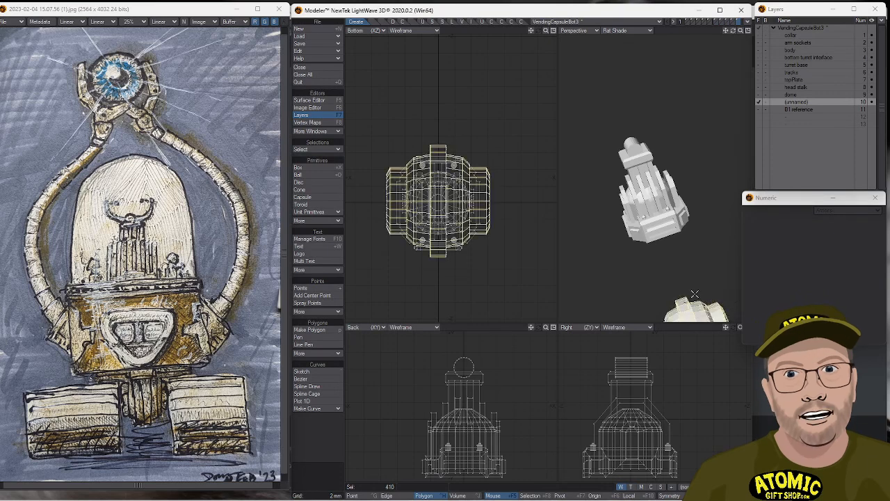
{"action": "key", "text": "Delete"}
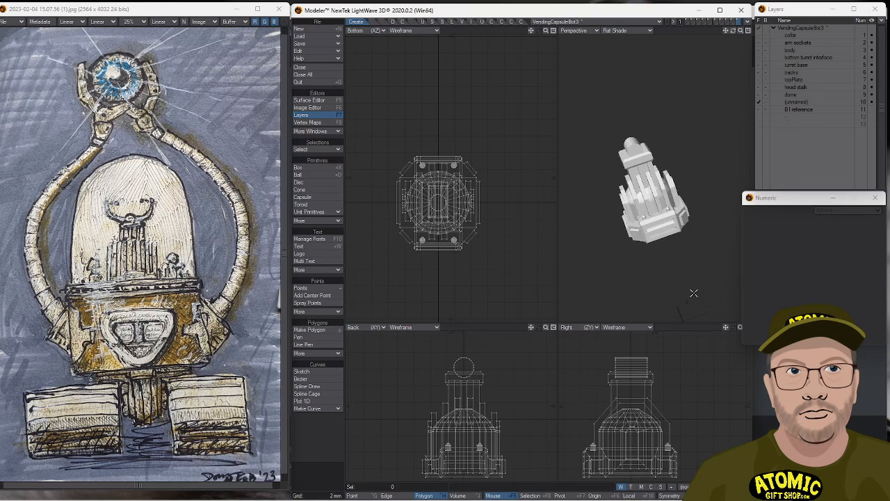
Select both end caps of the small cylinder and bevel them into recessed rings, ending with a -200 um shift and 300 um inset.
{"action": "key", "text": "a"}
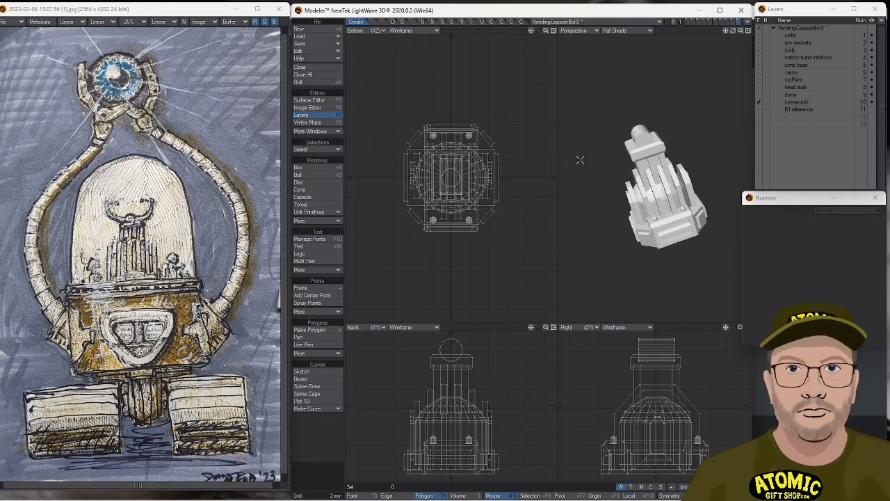
{"action": "key", "text": "space"}
{"action": "key", "text": "space"}
{"action": "key", "text": "space"}
{"action": "left_click", "coordinate": [642, 137]}
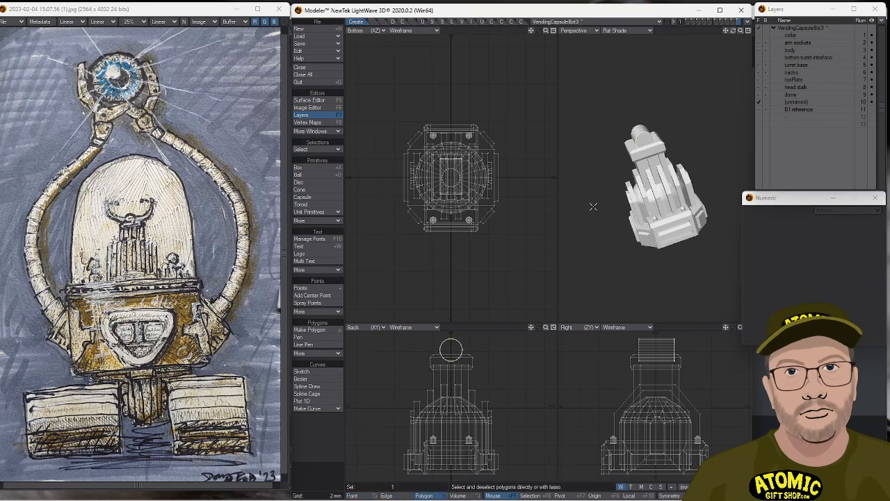
{"action": "left_click", "coordinate": [646, 342]}
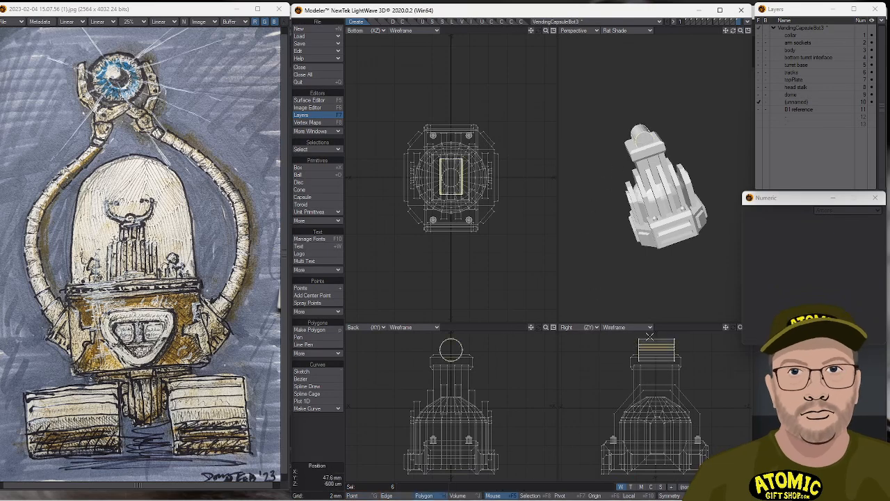
{"action": "key", "text": "b"}
{"action": "scroll", "coordinate": [695, 408], "scroll_direction": "up", "scroll_amount": 3}
{"action": "left_click_drag", "start_coordinate": [694, 408], "coordinate": [674, 408]}
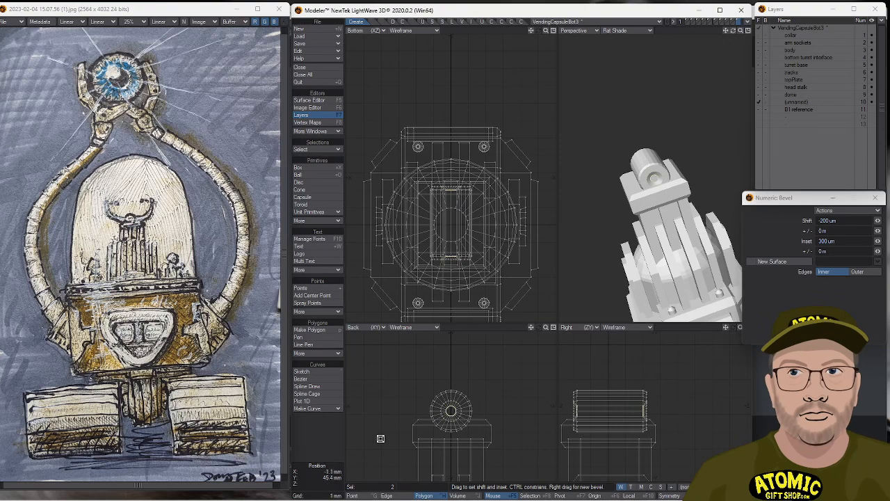
{"action": "key", "text": "space"}
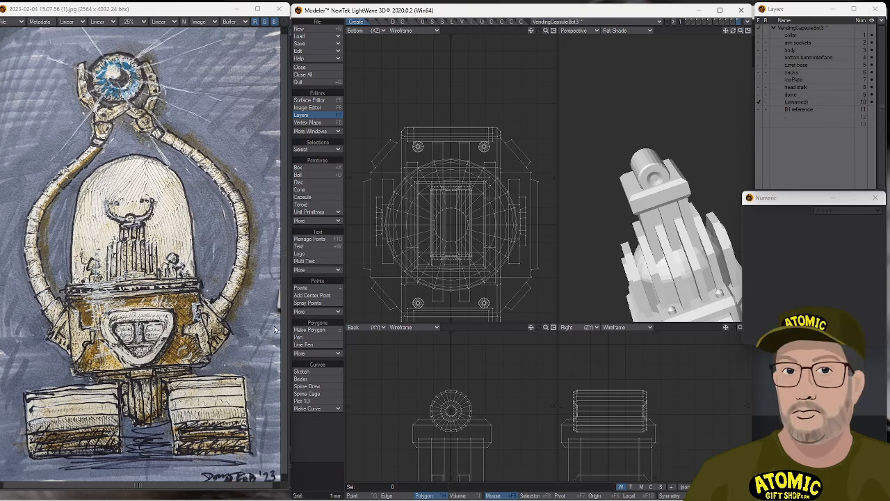
Create a flat 24-sided Z-axis disc of 4.4 mm radius above the small cylinder, centred at X 0 and Y 52.4 mm, and select its polygon.
{"action": "mouse_move", "coordinate": [631, 271]}
{"action": "left_mouse_down", "text": "alt"}
{"action": "mouse_move", "coordinate": [625, 262]}
{"action": "mouse_move", "coordinate": [695, 184]}
{"action": "mouse_move", "coordinate": [593, 189]}
{"action": "mouse_move", "coordinate": [563, 235]}
{"action": "left_mouse_up", "text": "alt"}
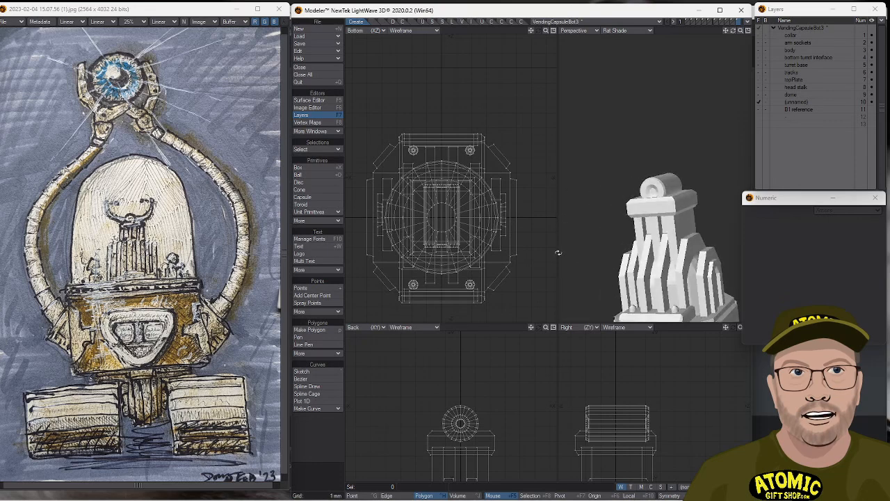
{"action": "scroll", "coordinate": [461, 401], "scroll_direction": "down", "scroll_amount": 3}
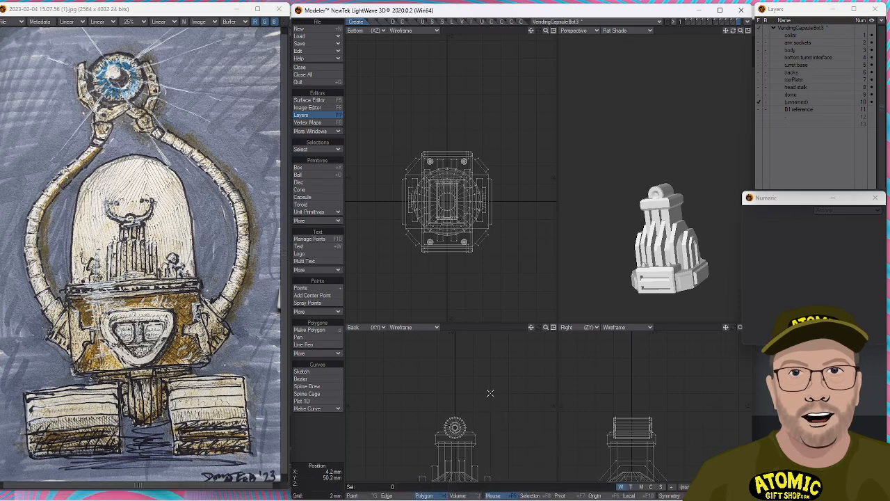
{"action": "key", "text": "a"}
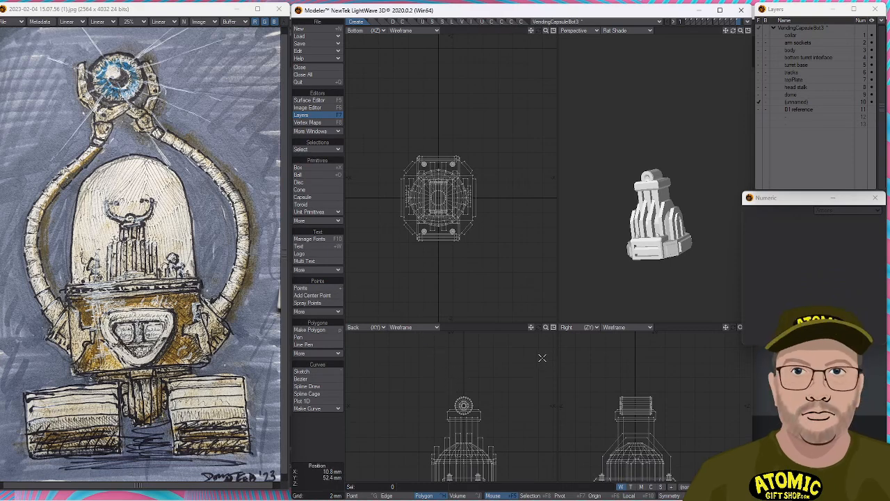
{"action": "left_click", "coordinate": [311, 183]}
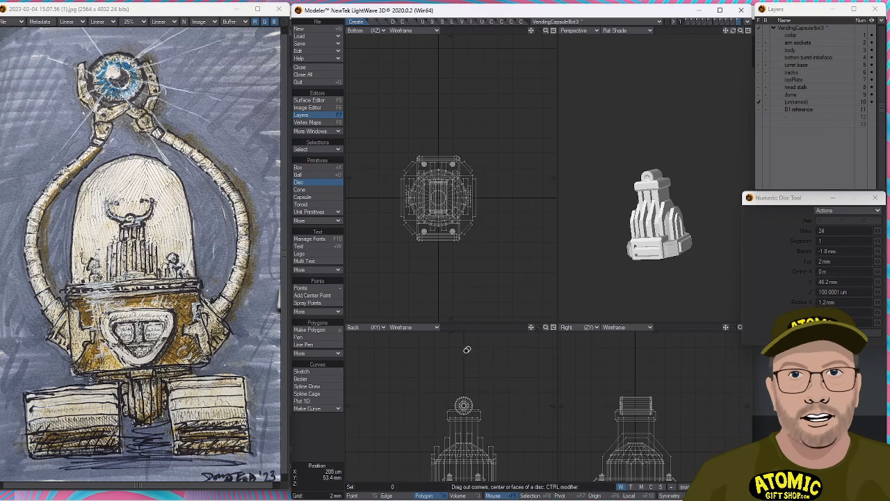
{"action": "left_click_drag", "start_coordinate": [462, 359], "coordinate": [496, 393]}
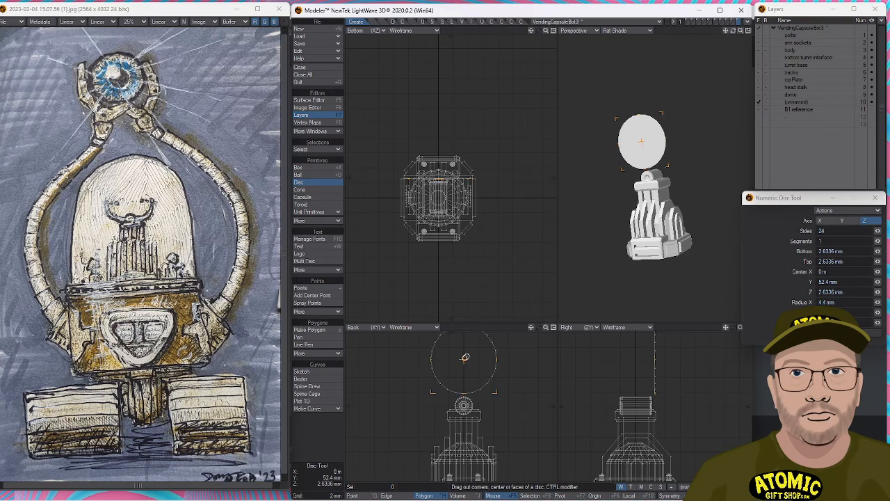
{"action": "key", "text": "space"}
{"action": "scroll", "coordinate": [476, 392], "scroll_direction": "down", "scroll_amount": 2}
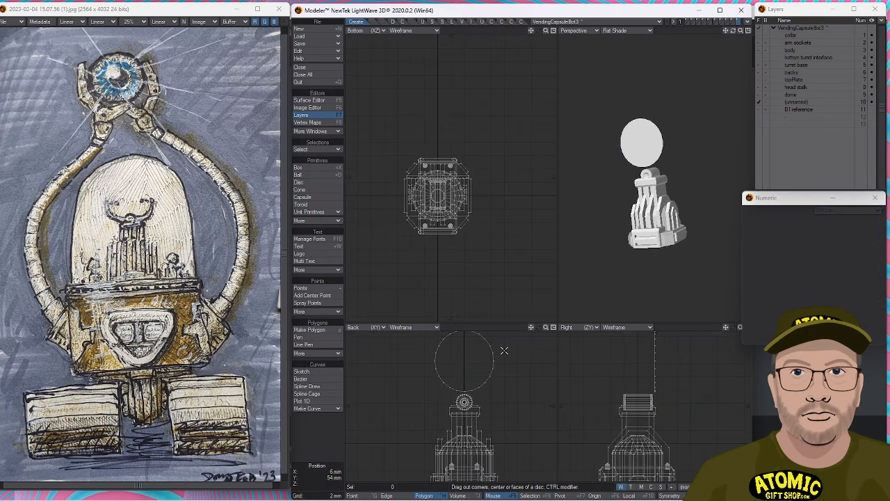
{"action": "left_click", "coordinate": [437, 376]}
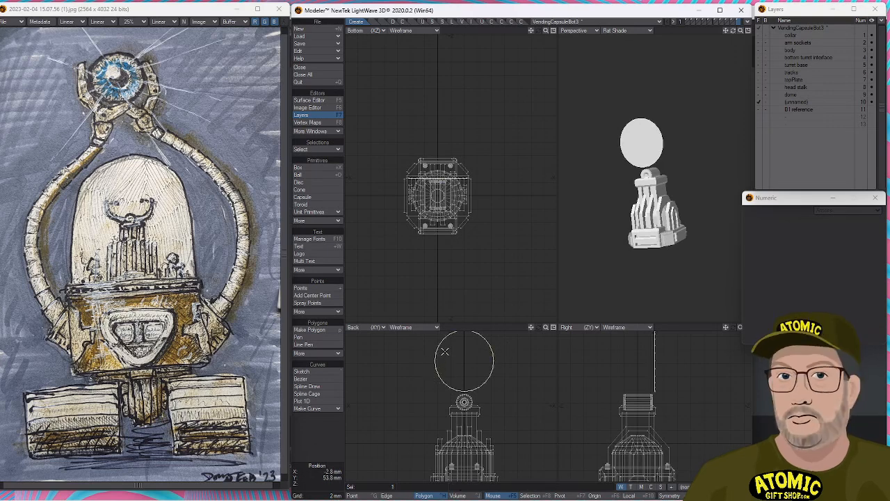
Divide the selected disc polygon into a fan of triangles around a centre point with Make Pole.
{"action": "right_click", "coordinate": [445, 351]}
{"action": "type", "text": "make"}
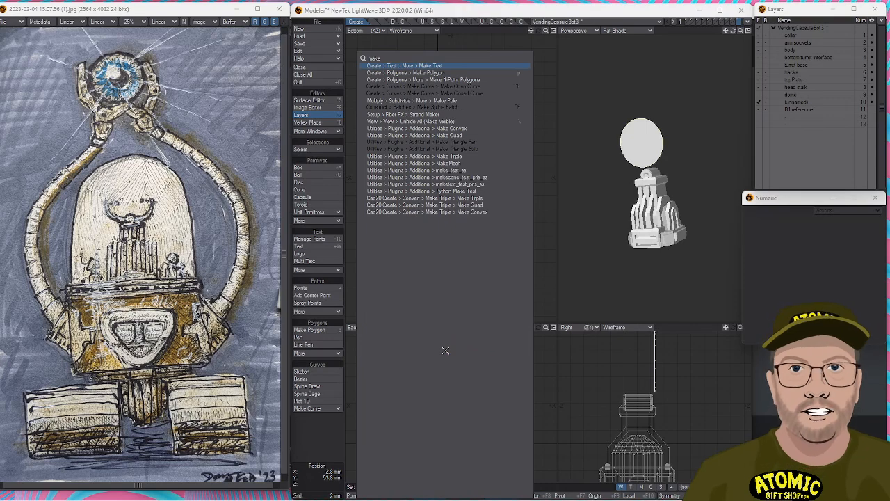
{"action": "key", "text": "Down"}
{"action": "key", "text": "Down"}
{"action": "key", "text": "Down"}
{"action": "key", "text": "Return"}
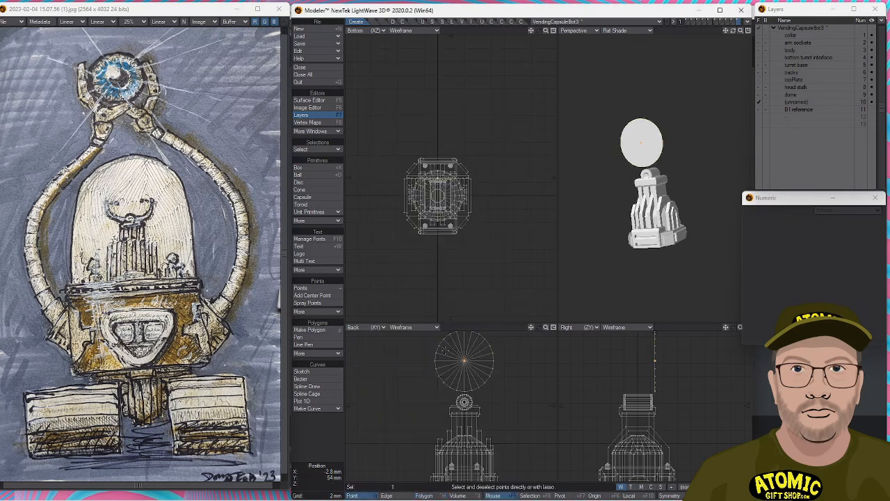
Select the disc's triangles outside its lower quarter on the positive X side and delete them.
{"action": "key", "text": "ctrl+h"}
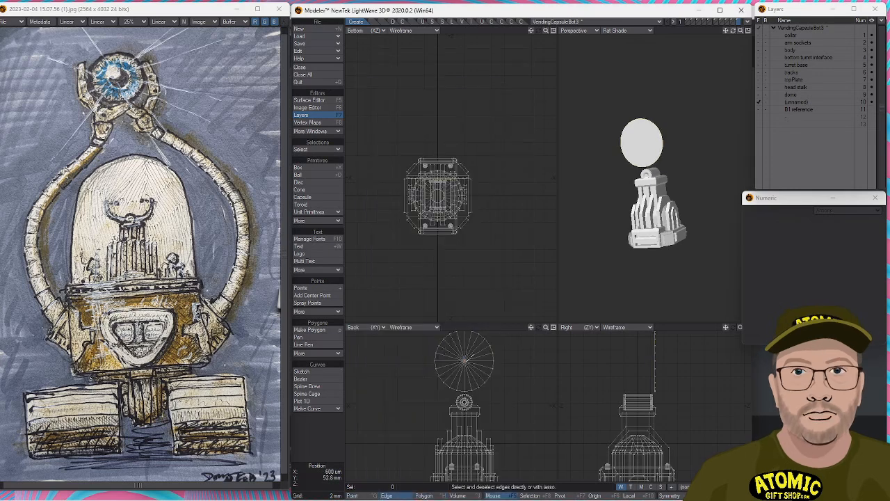
{"action": "key", "text": "space"}
{"action": "left_click", "coordinate": [488, 370]}
{"action": "left_click_drag", "start_coordinate": [487, 370], "coordinate": [493, 384]}
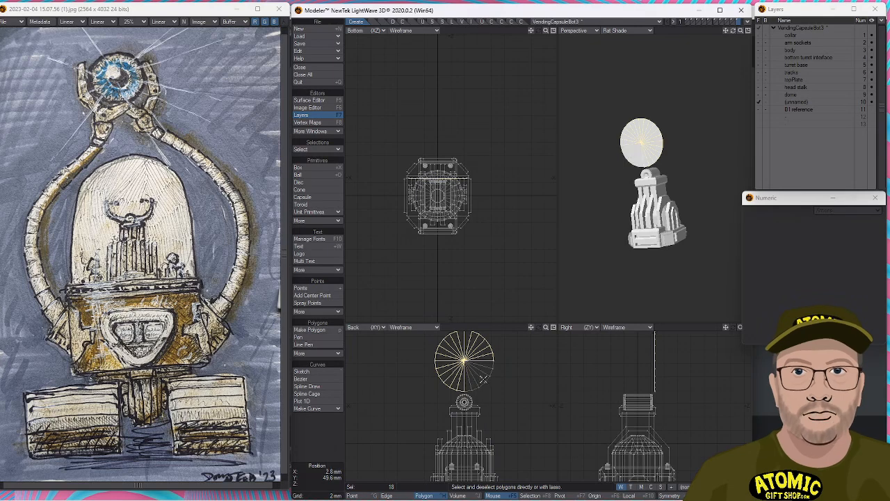
{"action": "key", "text": "Delete"}
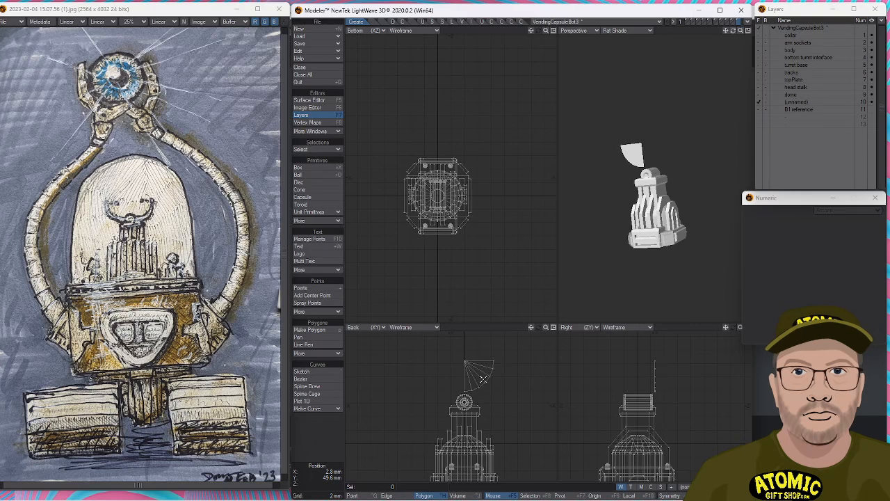
Merge the remaining wedge's triangles into one polygon and select its six outer arc edges.
{"action": "left_click_drag", "start_coordinate": [467, 386], "coordinate": [482, 371]}
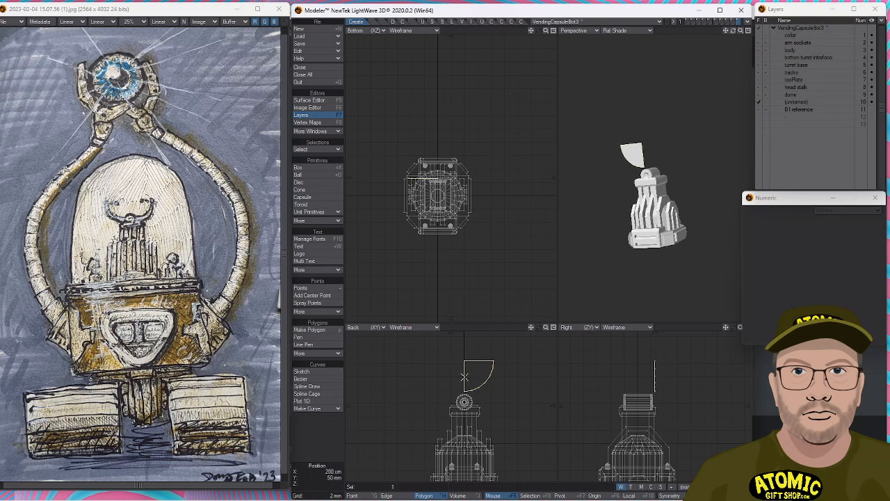
{"action": "scroll", "coordinate": [527, 378], "scroll_direction": "up", "scroll_amount": 2}
{"action": "left_click_drag", "start_coordinate": [527, 378], "coordinate": [534, 378], "text": "ctrl+alt"}
{"action": "key", "text": "space"}
{"action": "key", "text": "space"}
{"action": "left_click_drag", "start_coordinate": [455, 393], "coordinate": [469, 389]}
{"action": "mouse_move", "coordinate": [474, 403]}
{"action": "right_mouse_down", "text": "shift"}
{"action": "mouse_move", "coordinate": [471, 381]}
{"action": "mouse_move", "coordinate": [526, 388]}
{"action": "mouse_move", "coordinate": [518, 390]}
{"action": "right_mouse_up", "text": "shift"}
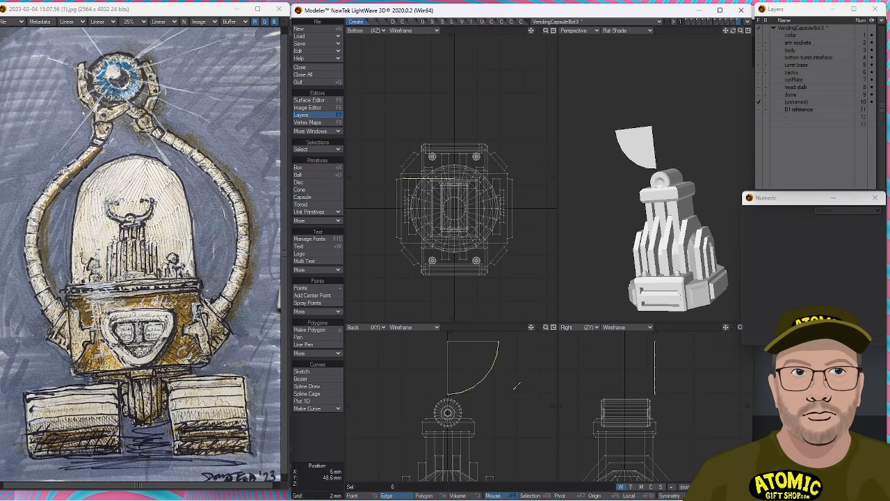
Extend the arc edges outward into a curved strip, ending with a 110% vertical stretch, and delete the inner wedge polygon.
{"action": "key", "text": "h"}
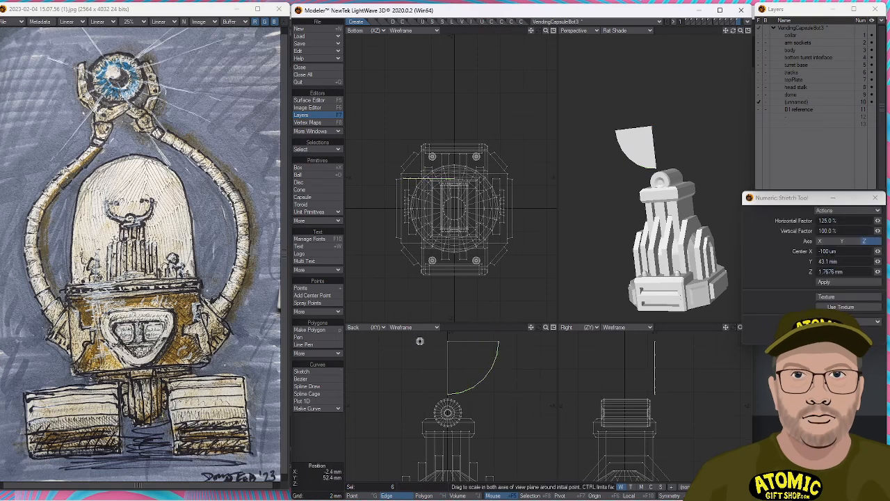
{"action": "left_click", "coordinate": [446, 341]}
{"action": "left_click_drag", "start_coordinate": [446, 341], "coordinate": [504, 333]}
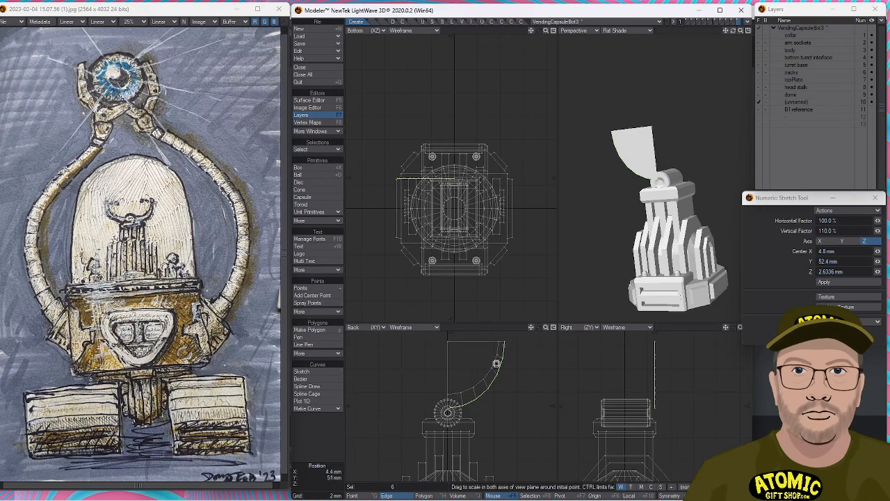
{"action": "key", "text": "space"}
{"action": "key", "text": "ctrl+h"}
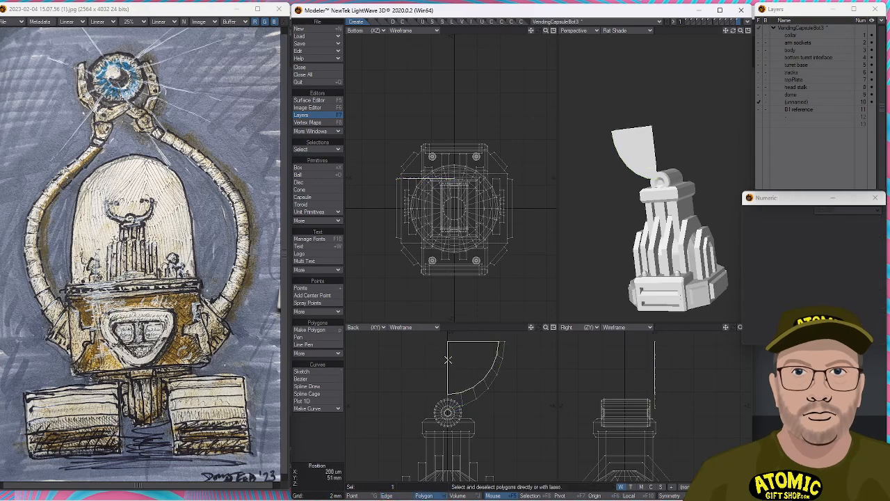
{"action": "key", "text": "Delete"}
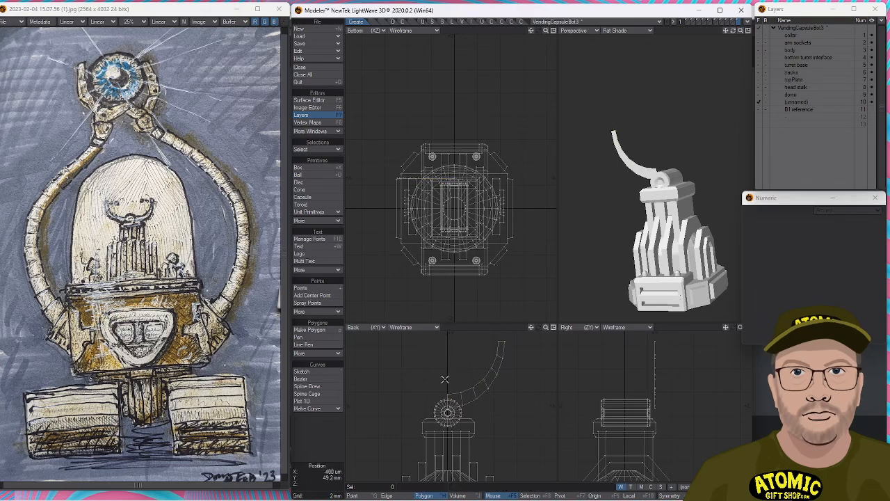
Move the curved strip's end segment at the small cylinder by -100 um in X and 300 um in Y.
{"action": "key", "text": "t"}
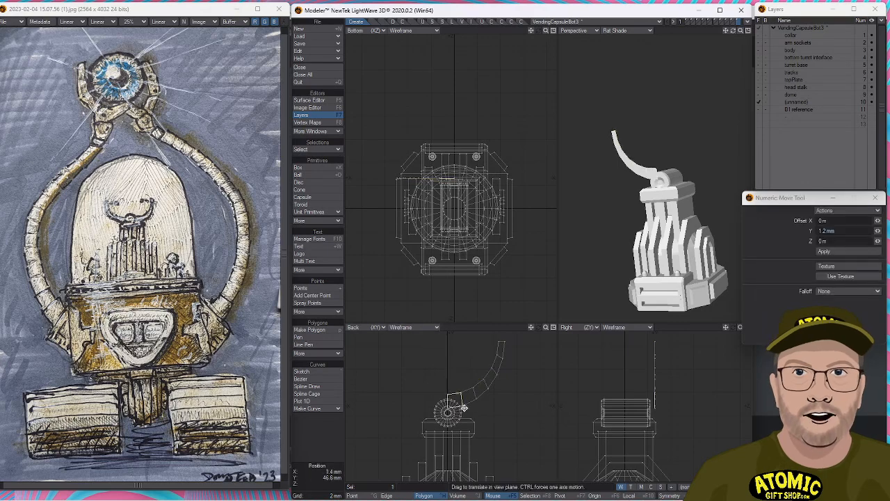
{"action": "scroll", "coordinate": [515, 410], "scroll_direction": "up", "scroll_amount": 3}
{"action": "left_click_drag", "start_coordinate": [530, 413], "coordinate": [510, 401], "text": "ctrl+alt"}
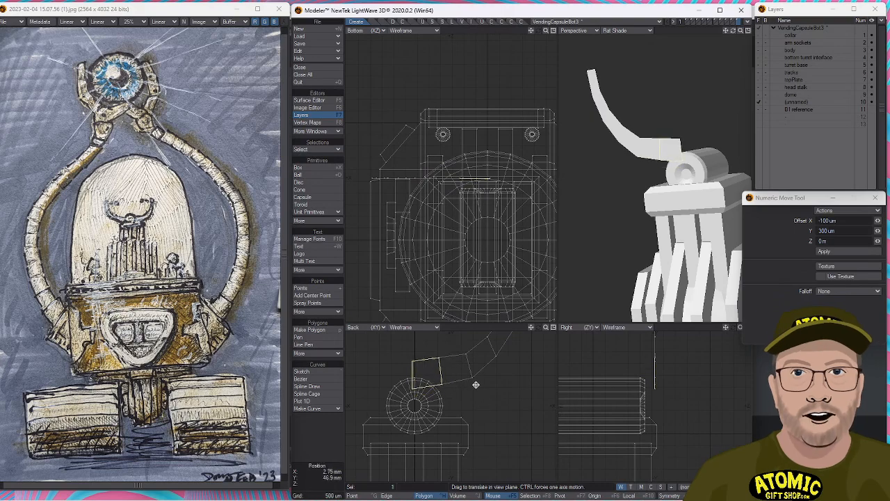
{"action": "key", "text": "space"}
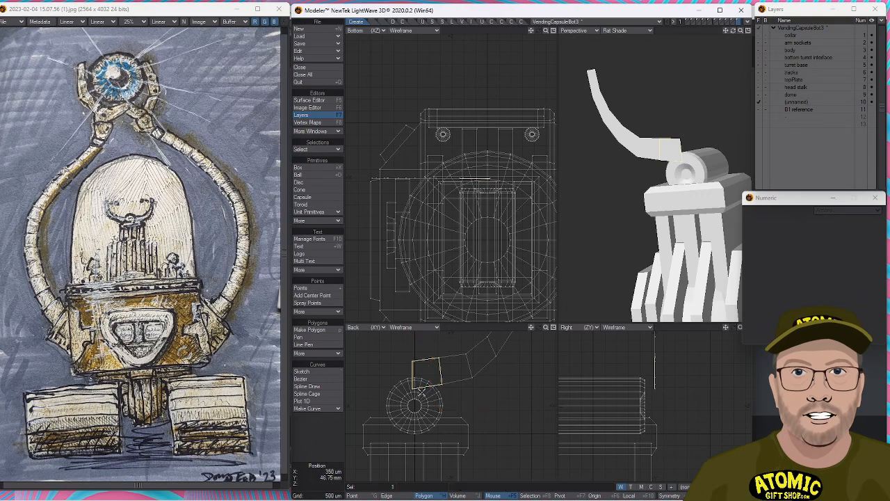
Select points of the strip's end segment above the small cylinder and nudge them slightly to even out the curve.
{"action": "key", "text": "space"}
{"action": "right_click_drag", "start_coordinate": [437, 363], "coordinate": [474, 390]}
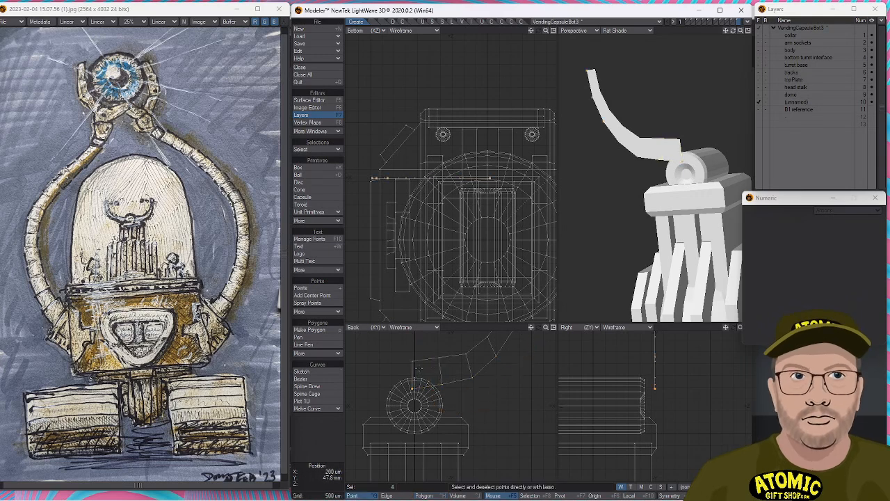
{"action": "left_click", "coordinate": [412, 361], "text": "shift"}
{"action": "key", "text": "t"}
{"action": "left_click_drag", "start_coordinate": [427, 377], "coordinate": [428, 373]}
{"action": "key", "text": "space"}
Select the two outer points at the strip's upper tip and shift them slightly inward.
{"action": "mouse_move", "coordinate": [421, 338]}
{"action": "right_mouse_down"}
{"action": "mouse_move", "coordinate": [400, 384]}
{"action": "mouse_move", "coordinate": [435, 393]}
{"action": "right_mouse_up"}
{"action": "left_click_drag", "start_coordinate": [475, 365], "coordinate": [453, 388], "text": "alt"}
{"action": "mouse_move", "coordinate": [441, 364]}
{"action": "right_mouse_down"}
{"action": "mouse_move", "coordinate": [456, 424]}
{"action": "mouse_move", "coordinate": [507, 341]}
{"action": "right_mouse_up"}
{"action": "mouse_move", "coordinate": [489, 390]}
{"action": "left_mouse_down", "text": "alt"}
{"action": "mouse_move", "coordinate": [459, 461]}
{"action": "mouse_move", "coordinate": [493, 409]}
{"action": "left_mouse_up", "text": "alt"}
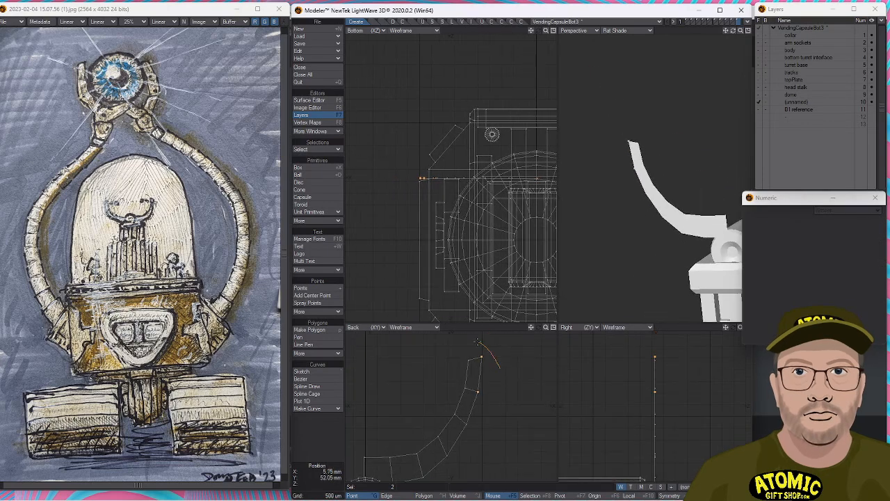
{"action": "key", "text": "t"}
{"action": "left_click_drag", "start_coordinate": [518, 375], "coordinate": [517, 375]}
{"action": "key", "text": "space"}
Raise the lower outer point near the strip's inner end by 100 um in Y and clear the selection.
{"action": "right_click_drag", "start_coordinate": [495, 349], "coordinate": [498, 404]}
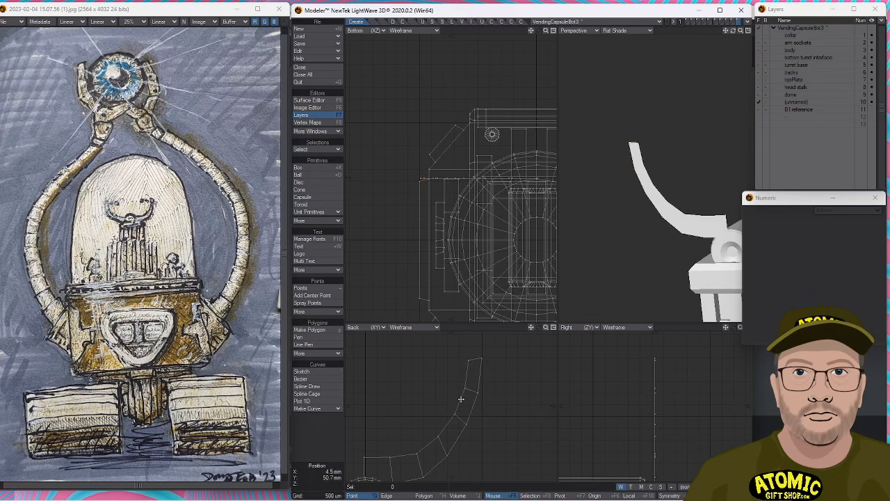
{"action": "left_click_drag", "start_coordinate": [498, 404], "coordinate": [464, 342], "text": "alt"}
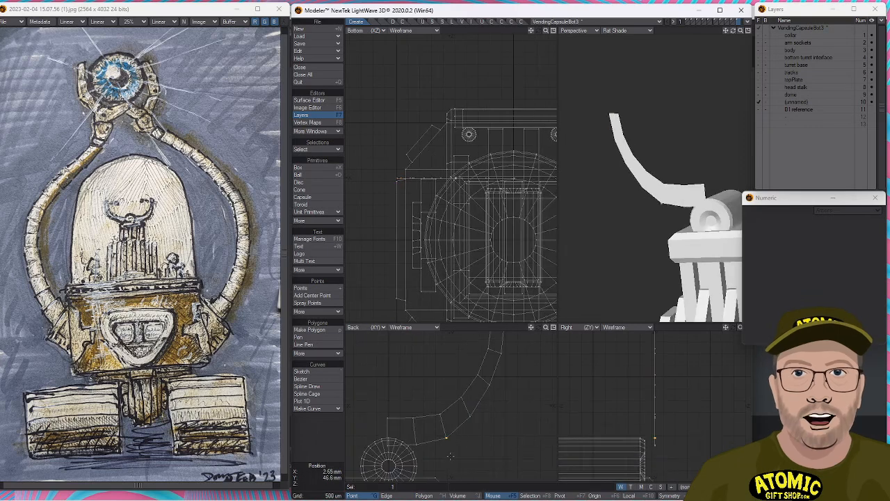
{"action": "key", "text": "t"}
{"action": "left_click_drag", "start_coordinate": [457, 455], "coordinate": [458, 452]}
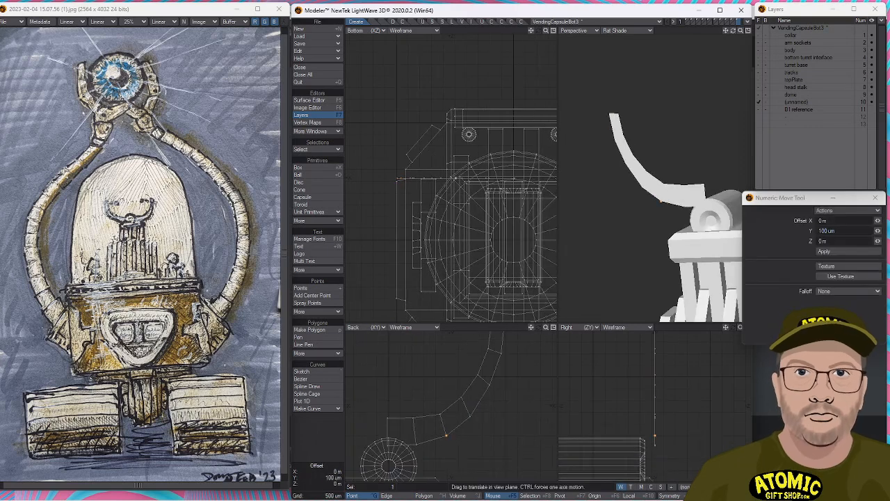
{"action": "key", "text": "space"}
{"action": "key", "text": "slash"}
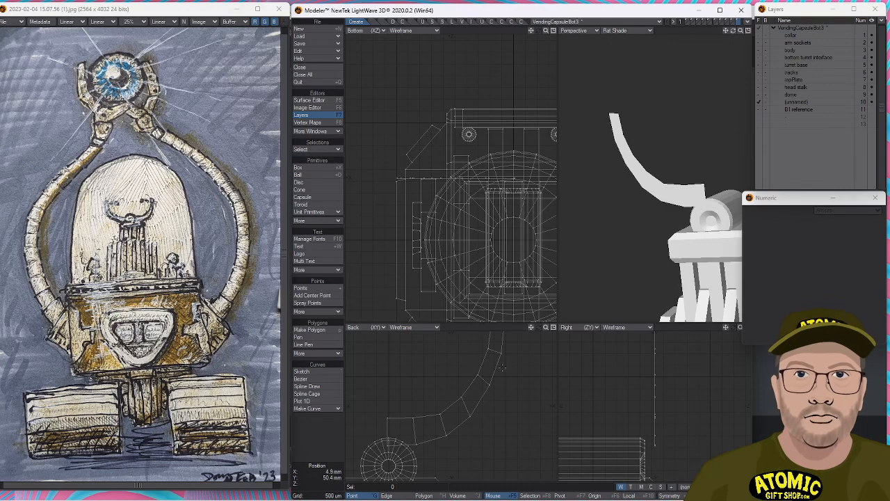
Select the whole curved strip and move it 700 um in X and -1.3 mm in Y against the small cylinder's side.
{"action": "left_click_drag", "start_coordinate": [491, 360], "coordinate": [461, 400], "text": "alt"}
{"action": "key", "text": "space"}
{"action": "key", "text": "space"}
{"action": "left_click", "coordinate": [445, 420]}
{"action": "key", "text": "]"}
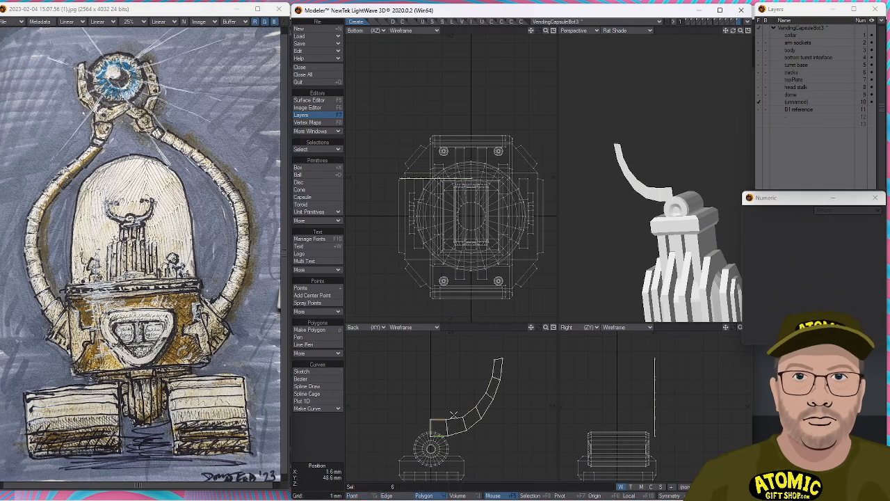
{"action": "key", "text": "t"}
{"action": "left_click_drag", "start_coordinate": [452, 415], "coordinate": [461, 431]}
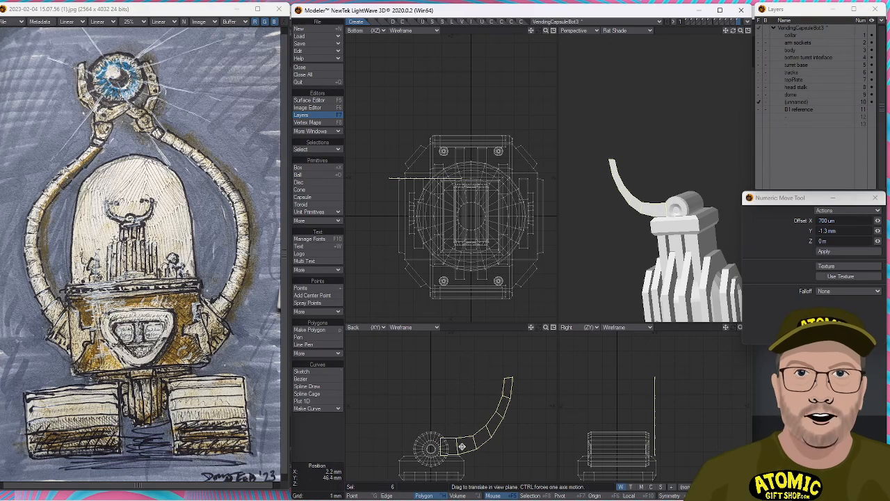
{"action": "key", "text": "space"}
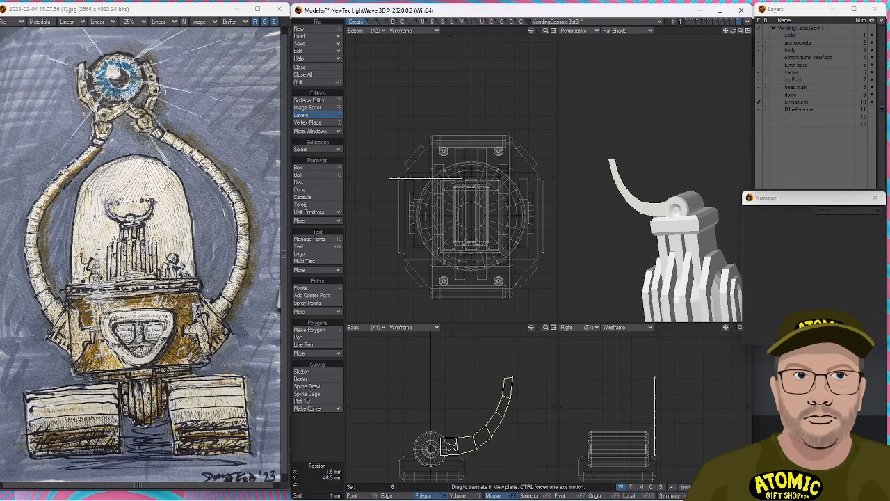
Reshape the strip with the Drag tool, widening its inner end at the cylinder and its tip, and merge its segments into one polygon.
{"action": "key", "text": "ctrl+t"}
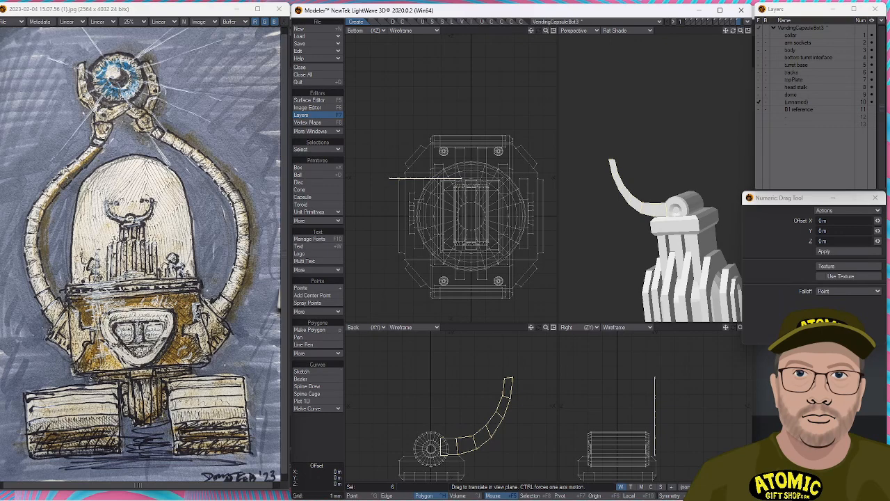
{"action": "left_click_drag", "start_coordinate": [441, 438], "coordinate": [438, 436]}
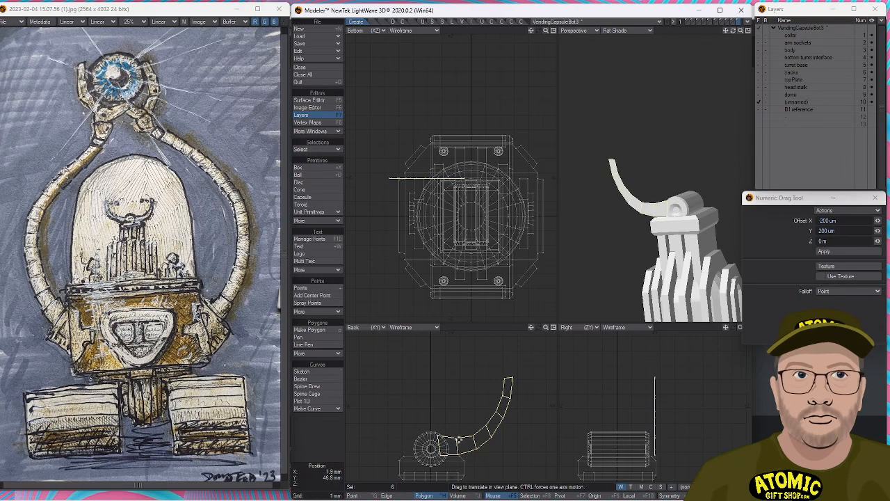
{"action": "left_click_drag", "start_coordinate": [458, 440], "coordinate": [461, 439]}
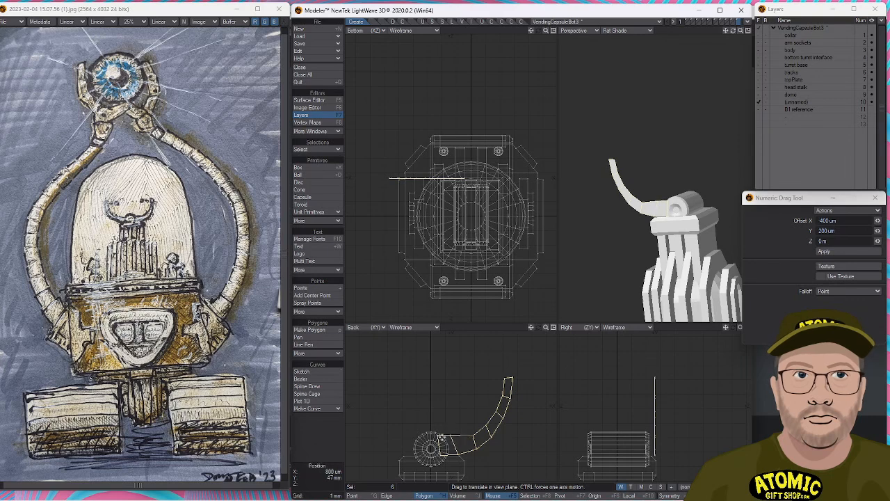
{"action": "left_click_drag", "start_coordinate": [439, 435], "coordinate": [468, 431]}
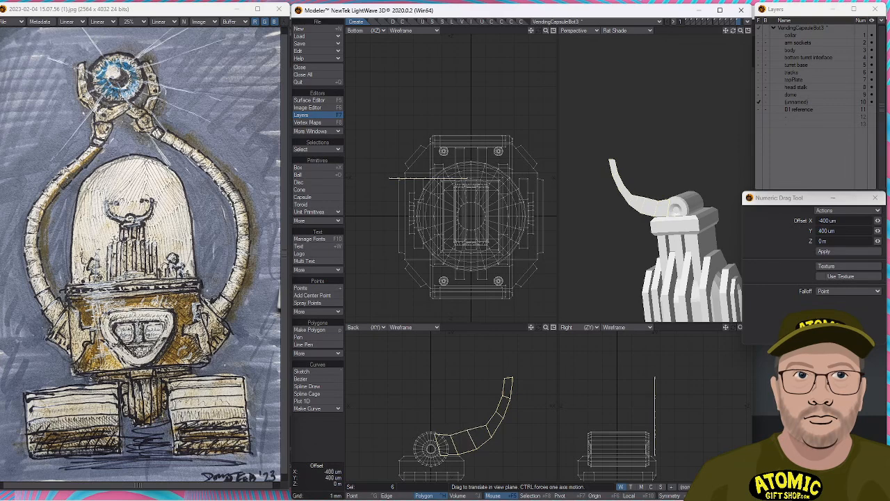
{"action": "left_click_drag", "start_coordinate": [486, 430], "coordinate": [506, 378]}
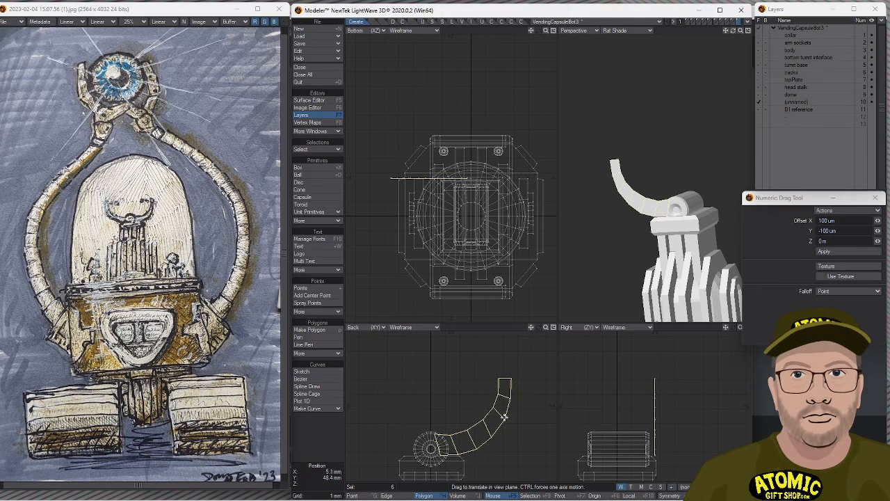
{"action": "key", "text": "shift+z"}
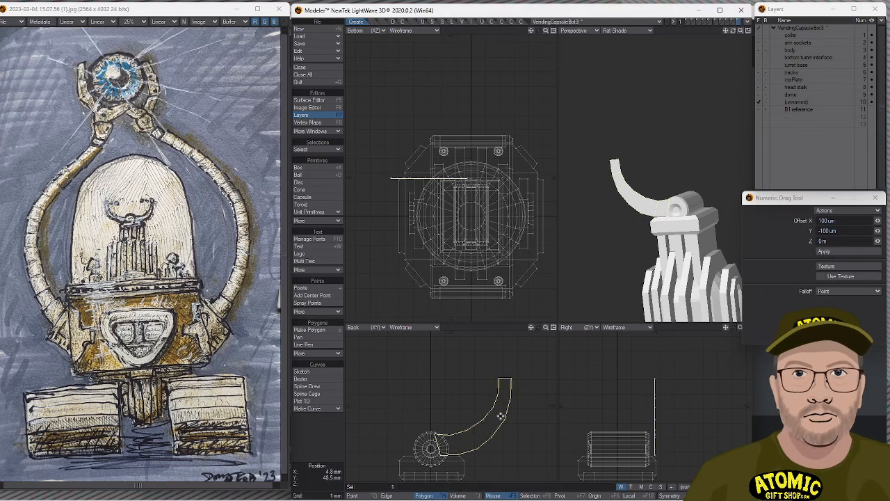
Thicken the curved arm polygon into a solid along Z and move it -900 um in Z.
{"action": "key", "text": "ctrl+space"}
{"action": "type", "text": "thc"}
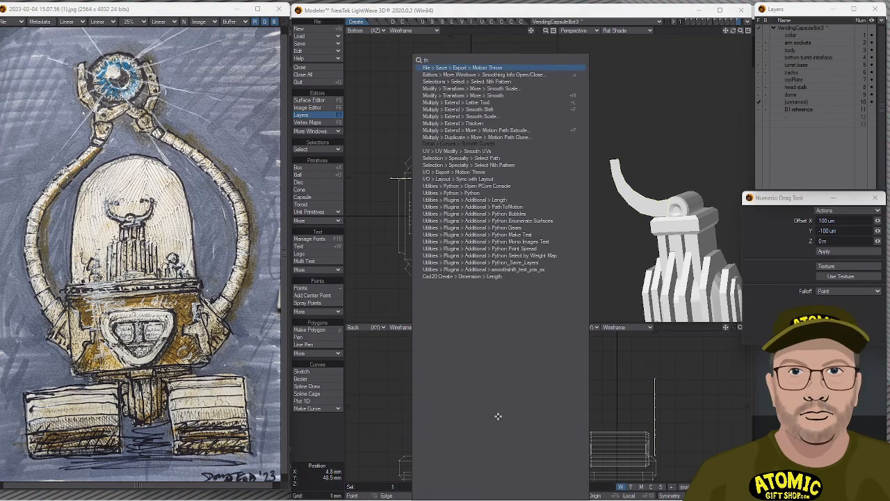
{"action": "key", "text": "Return"}
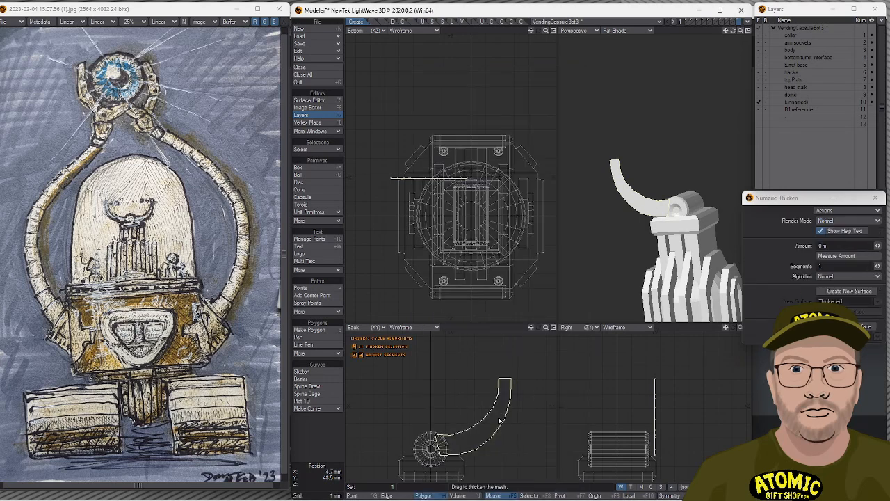
{"action": "left_click_drag", "start_coordinate": [626, 244], "coordinate": [570, 244]}
{"action": "left_click_drag", "start_coordinate": [454, 204], "coordinate": [441, 230]}
{"action": "key", "text": "t"}
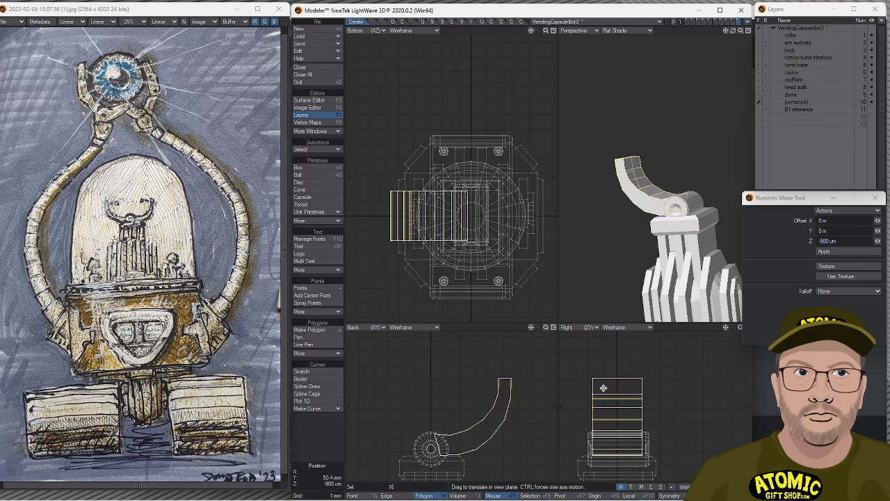
Set up a Stretch of the curved arm solid with a falloff and choose its falloff shape.
{"action": "key", "text": "h"}
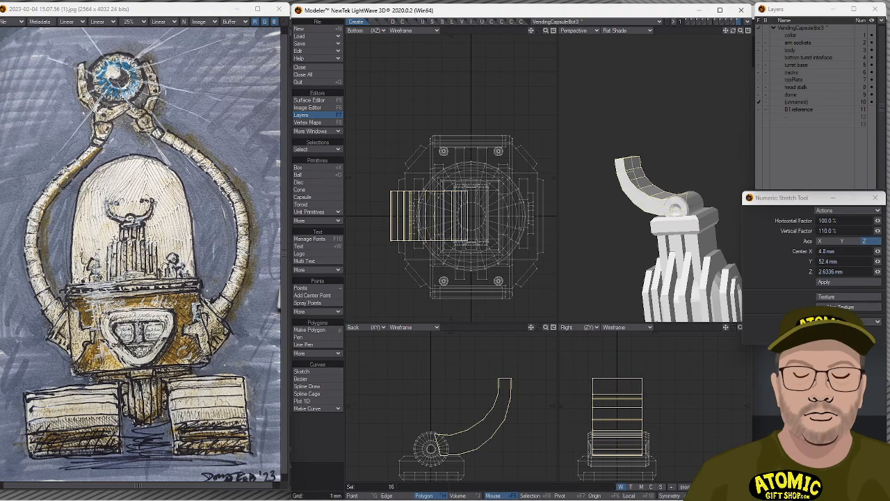
{"action": "left_click", "coordinate": [840, 220]}
{"action": "key", "text": "Return"}
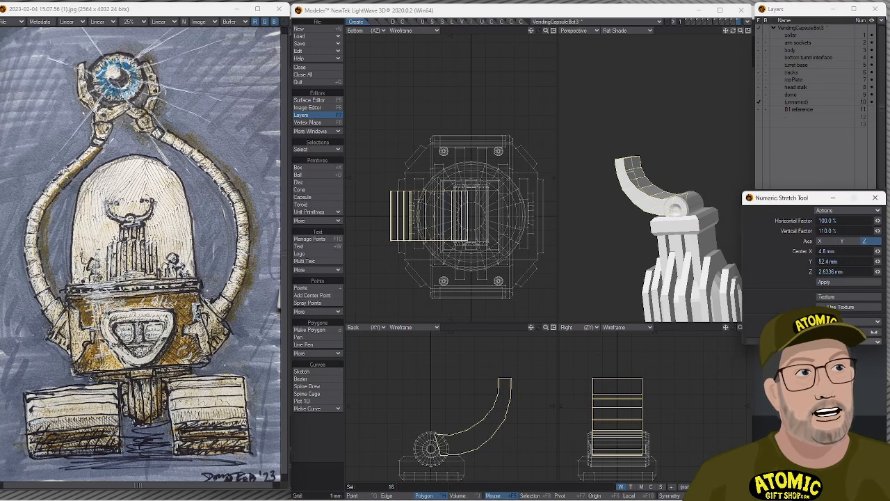
{"action": "left_click_drag", "start_coordinate": [813, 344], "coordinate": [812, 418]}
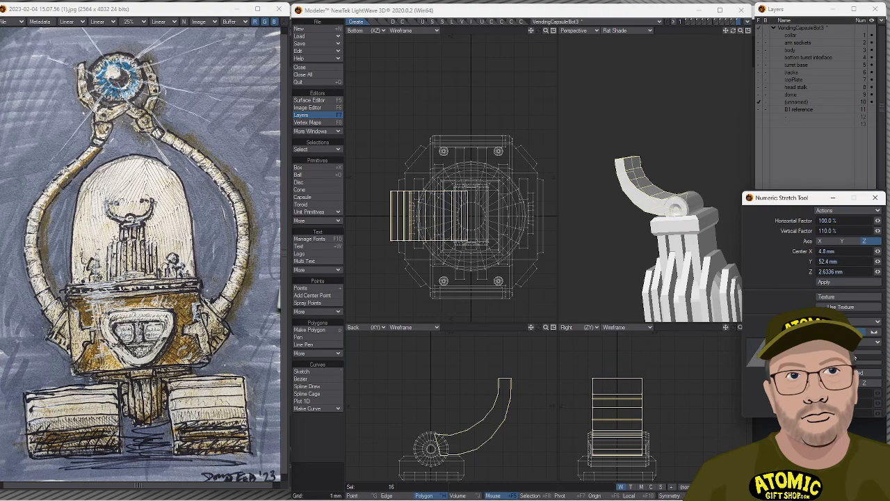
{"action": "left_click", "coordinate": [877, 334]}
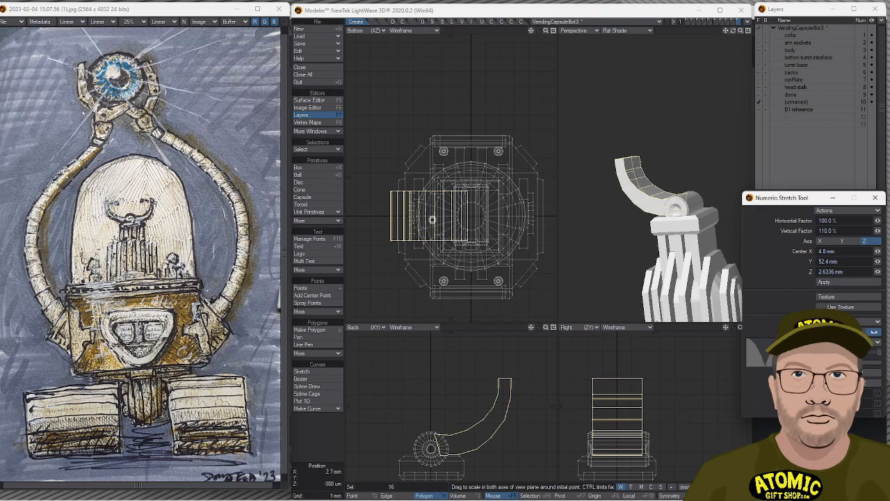
Try narrowing the arm in Z with falloff stretches of 45%, about 54% and 58% from different centres.
{"action": "left_click_drag", "start_coordinate": [472, 216], "coordinate": [457, 217]}
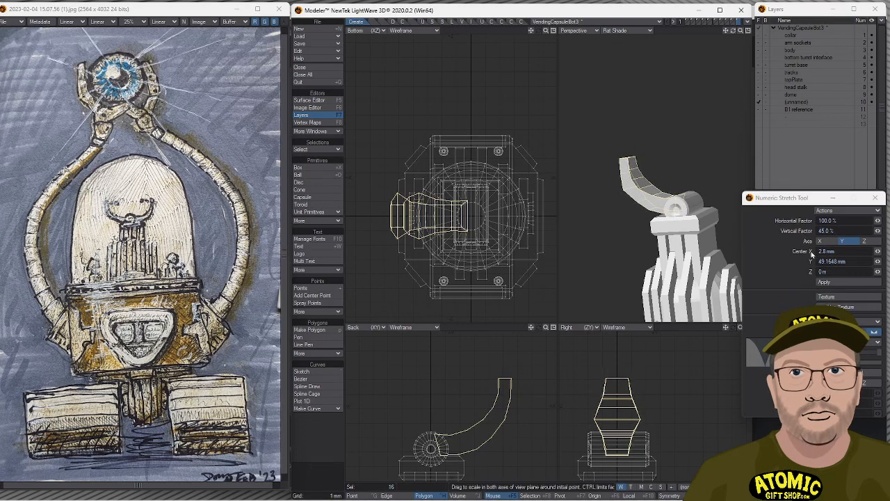
{"action": "key", "text": "ctrl+z"}
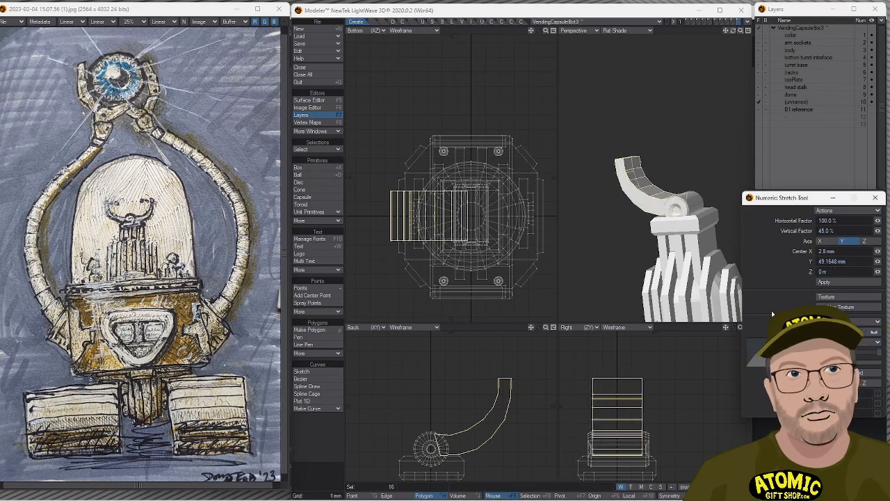
{"action": "left_click_drag", "start_coordinate": [434, 211], "coordinate": [435, 231], "text": "ctrl"}
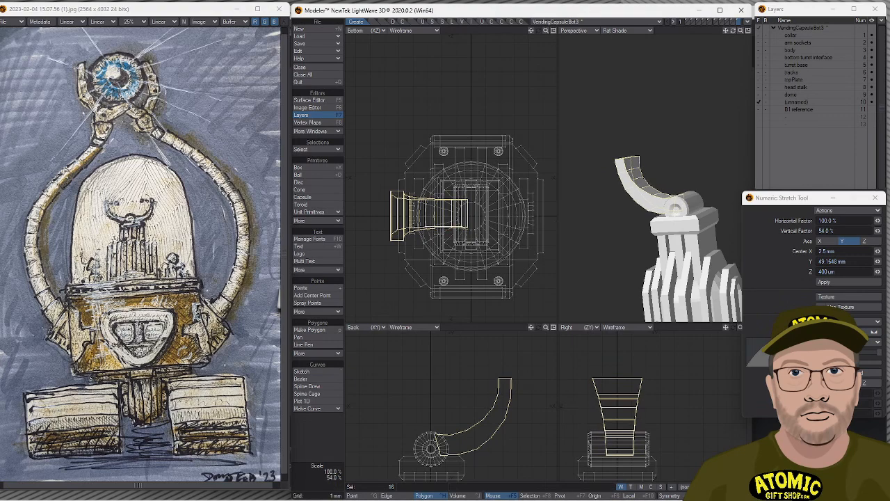
{"action": "key", "text": "ctrl+z"}
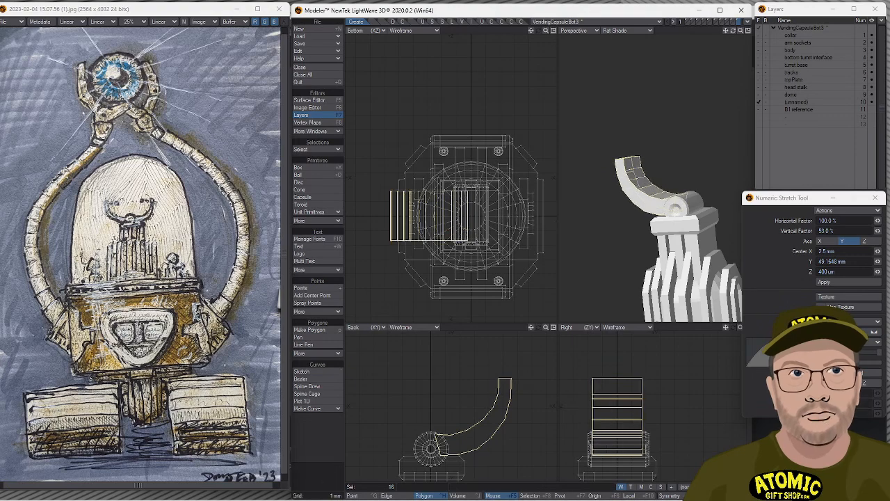
{"action": "left_click_drag", "start_coordinate": [436, 212], "coordinate": [436, 231], "text": "ctrl"}
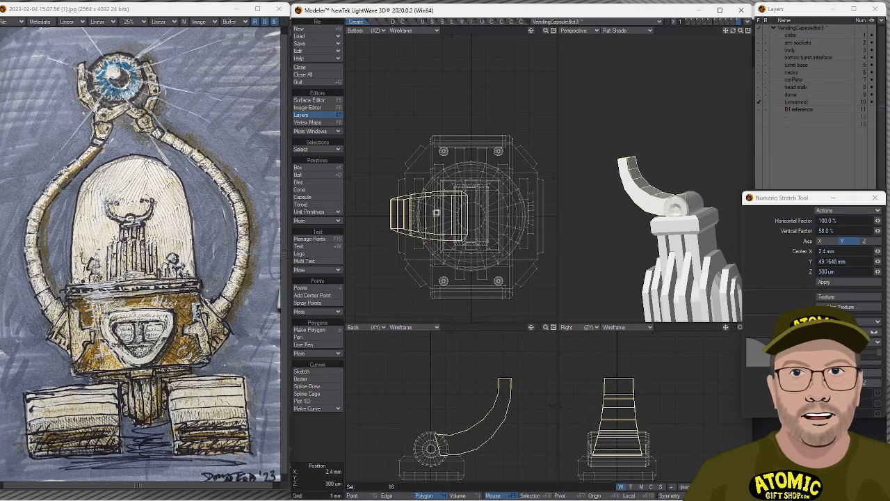
{"action": "key", "text": "ctrl+z"}
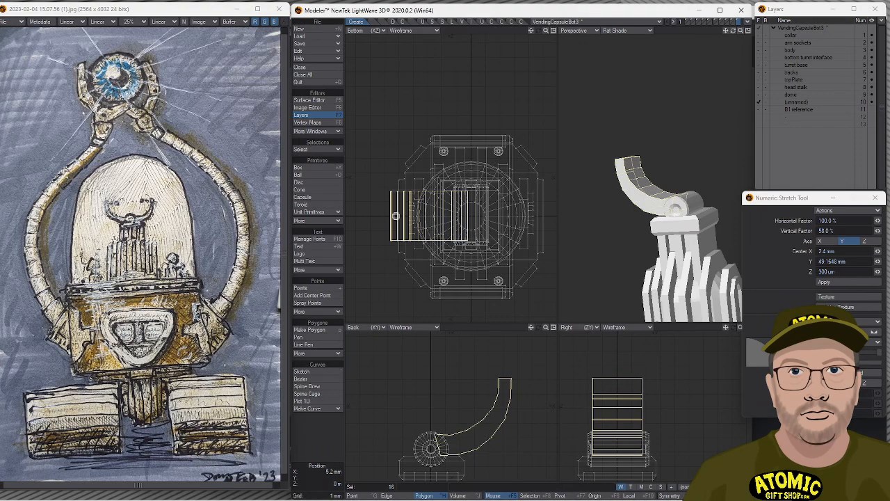
Taper the arm's Z width toward its tip with a falloff stretch and move the arm 100 um in Z.
{"action": "left_click_drag", "start_coordinate": [397, 216], "coordinate": [398, 238], "text": "ctrl"}
{"action": "key", "text": "space"}
{"action": "mouse_move", "coordinate": [621, 416]}
{"action": "left_mouse_down", "text": "alt"}
{"action": "mouse_move", "coordinate": [614, 400]}
{"action": "mouse_move", "coordinate": [638, 410]}
{"action": "left_mouse_up", "text": "alt"}
{"action": "key", "text": "t"}
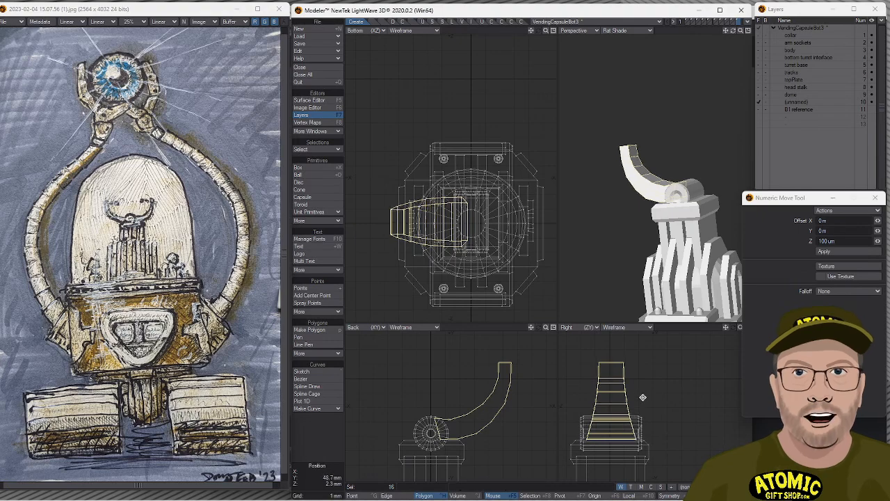
Chamfer the cross edges along the arm's inner and outer curves, except the end corners, by about 303 um and clear the edge selection.
{"action": "left_click_drag", "start_coordinate": [660, 175], "coordinate": [600, 191], "text": "alt"}
{"action": "left_click_drag", "start_coordinate": [628, 226], "coordinate": [612, 272], "text": "ctrl+alt"}
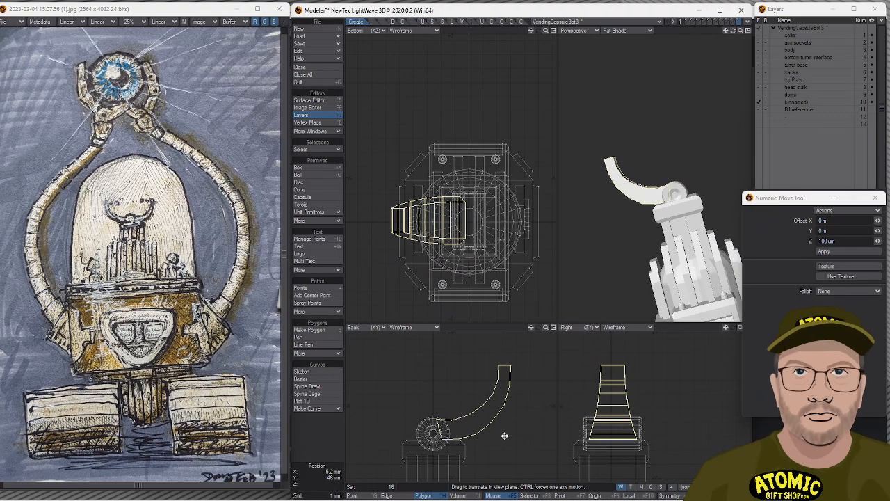
{"action": "key", "text": "shift+s"}
{"action": "key", "text": "ctrl+z"}
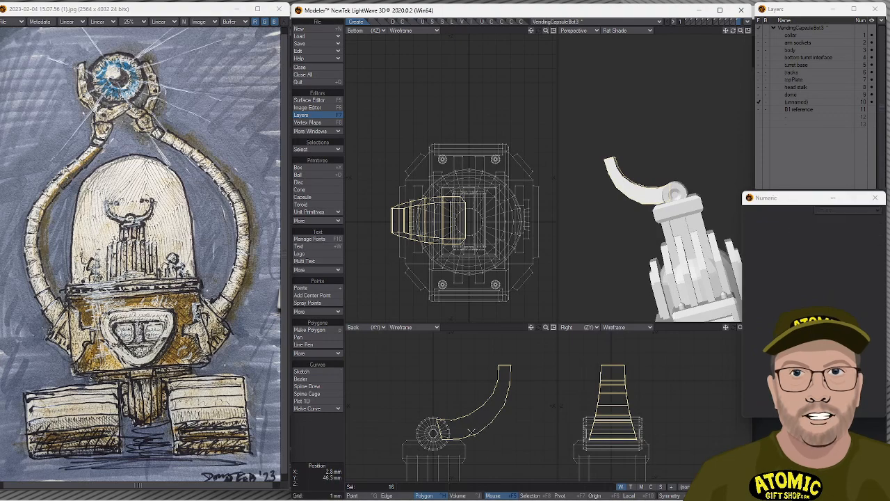
{"action": "key", "text": "ctrl+g"}
{"action": "key", "text": "ctrl+h"}
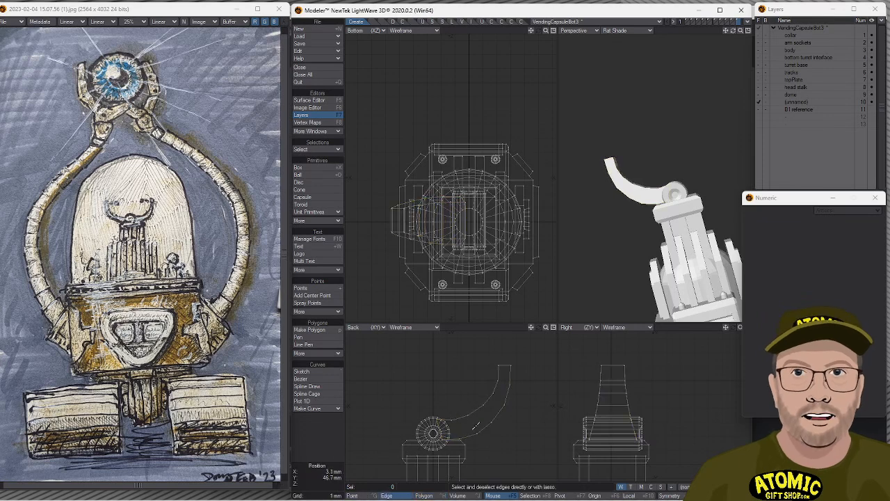
{"action": "left_click", "coordinate": [473, 424]}
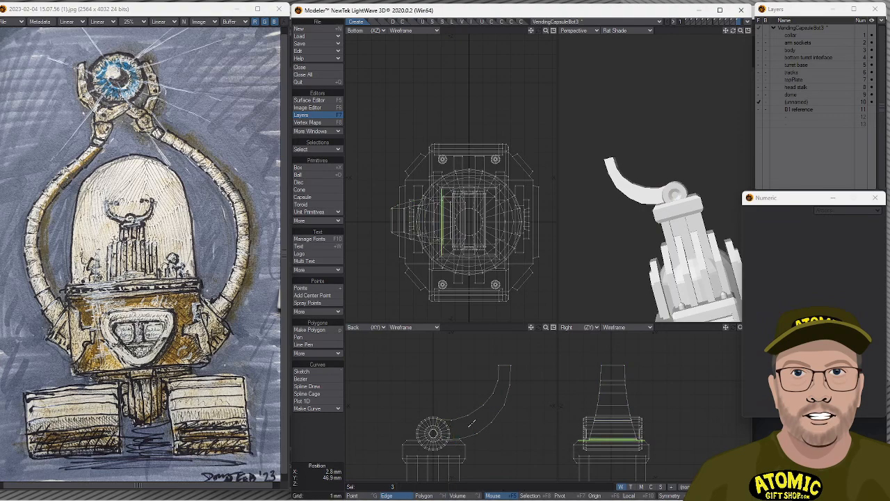
{"action": "mouse_move", "coordinate": [481, 418]}
{"action": "right_mouse_down", "text": "shift"}
{"action": "mouse_move", "coordinate": [500, 436]}
{"action": "mouse_move", "coordinate": [493, 409]}
{"action": "mouse_move", "coordinate": [510, 413]}
{"action": "mouse_move", "coordinate": [516, 377]}
{"action": "right_mouse_up", "text": "shift"}
{"action": "left_click", "coordinate": [578, 439]}
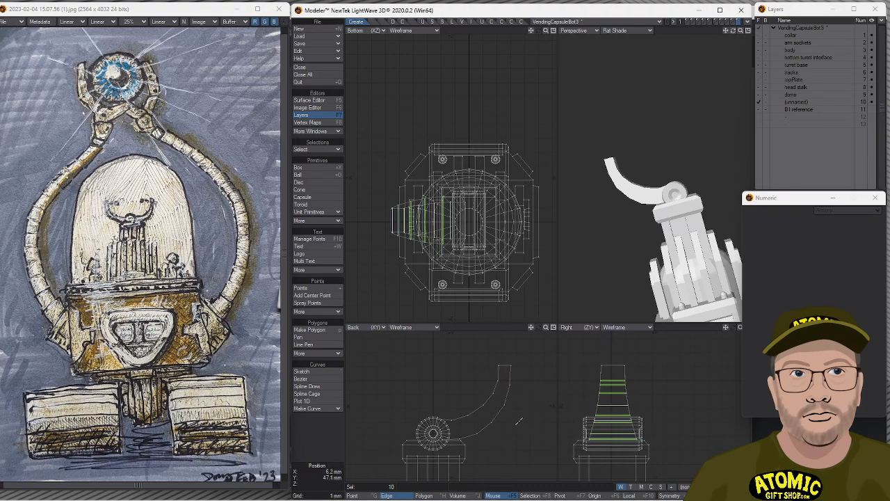
{"action": "key", "text": "ctrl+b"}
{"action": "left_click_drag", "start_coordinate": [458, 398], "coordinate": [471, 398]}
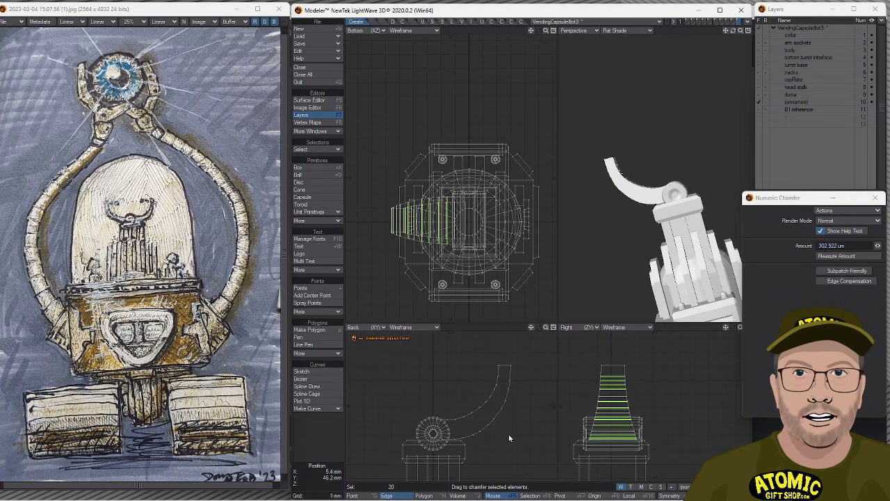
{"action": "left_click", "coordinate": [316, 441]}
{"action": "left_click", "coordinate": [316, 441]}
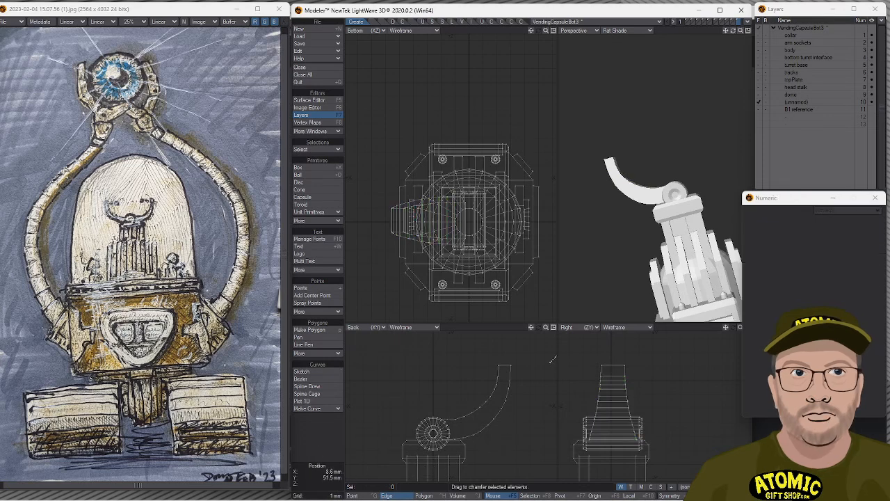
Select only the two curved side faces of the arm as polygons.
{"action": "key", "text": "space"}
{"action": "left_click", "coordinate": [638, 192]}
{"action": "key", "text": "bracketright"}
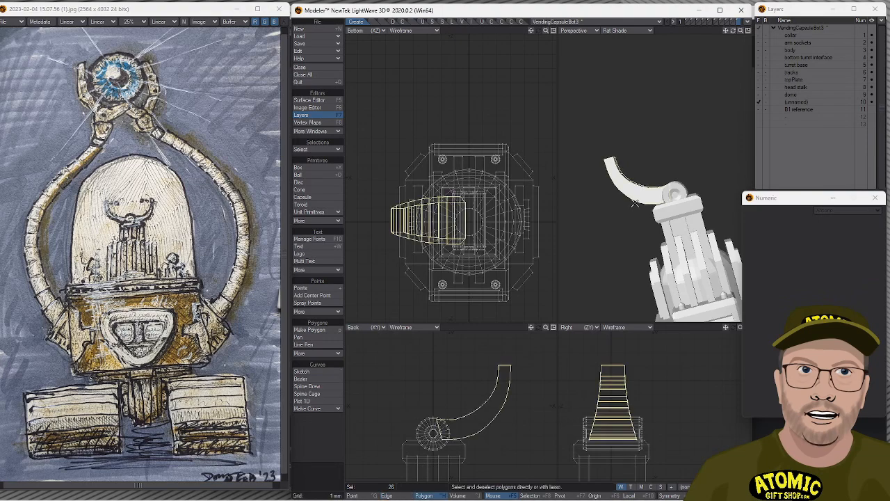
{"action": "left_click", "coordinate": [325, 432]}
{"action": "left_click", "coordinate": [647, 196]}
{"action": "left_click_drag", "start_coordinate": [650, 197], "coordinate": [732, 215], "text": "alt"}
{"action": "left_click", "coordinate": [653, 226], "text": "shift"}
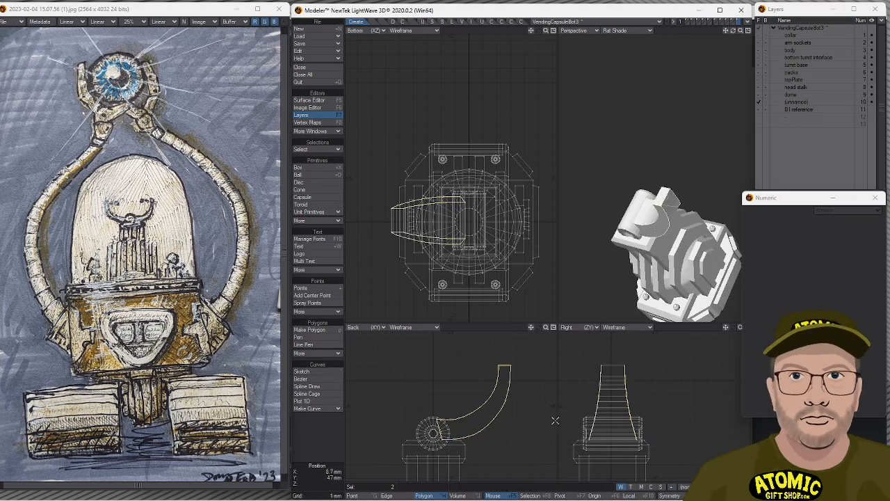
Try bevelling the two side faces with a 300 um shift and 300 um inset.
{"action": "key", "text": "b"}
{"action": "left_click_drag", "start_coordinate": [537, 416], "coordinate": [526, 421]}
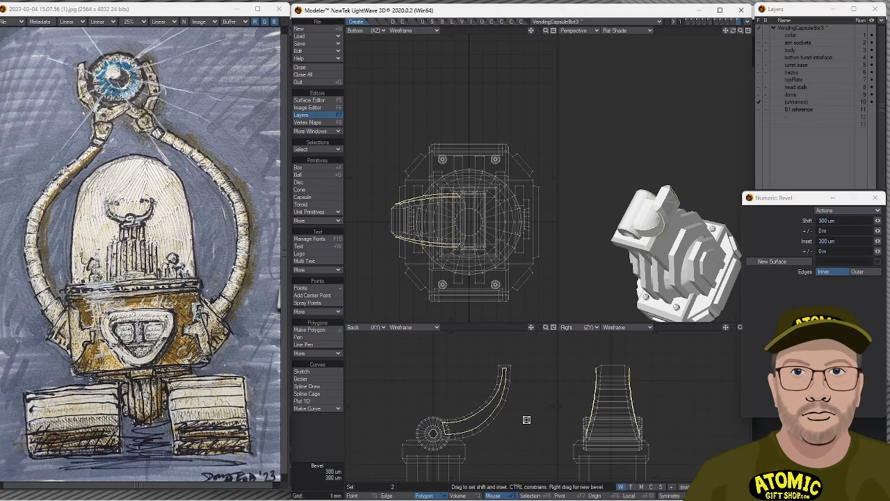
{"action": "key", "text": "ctrl+z"}
Bevel the arm's two side faces with a 100 um shift and a 200 um inset.
{"action": "left_click_drag", "start_coordinate": [589, 404], "coordinate": [689, 385], "text": "ctrl+alt"}
{"action": "key", "text": "b"}
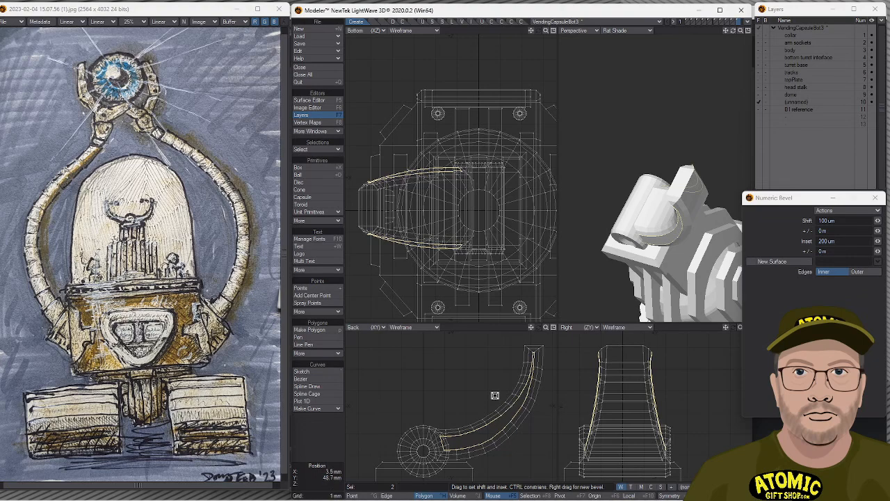
Drag the bevelled faces' points near the arm's tip 100 um inward in Z on both sides and clear the selection.
{"action": "left_click_drag", "start_coordinate": [664, 352], "coordinate": [642, 353], "text": "ctrl+alt"}
{"action": "key", "text": "ctrl+t"}
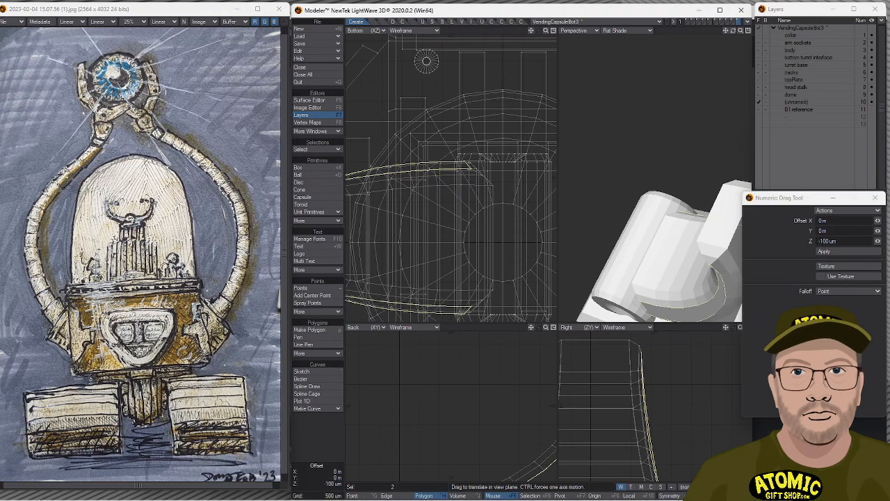
{"action": "left_click_drag", "start_coordinate": [644, 353], "coordinate": [687, 355], "text": "alt"}
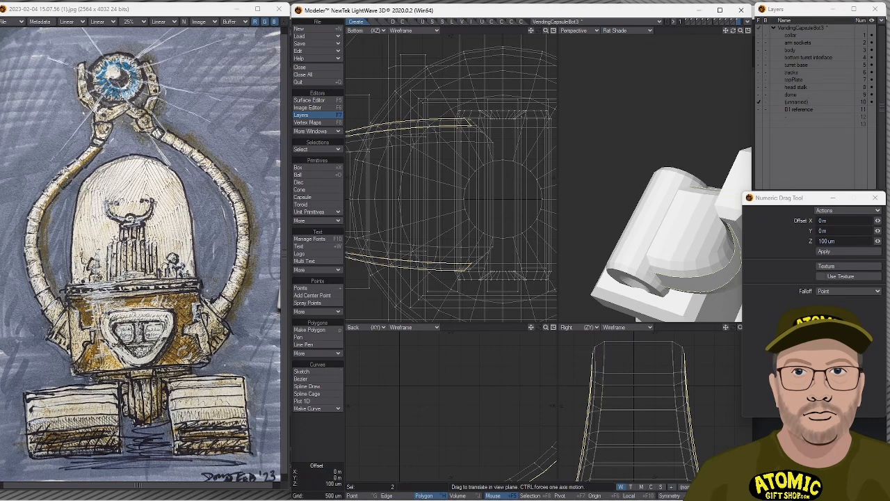
{"action": "left_click", "coordinate": [330, 454]}
{"action": "left_click", "coordinate": [329, 455]}
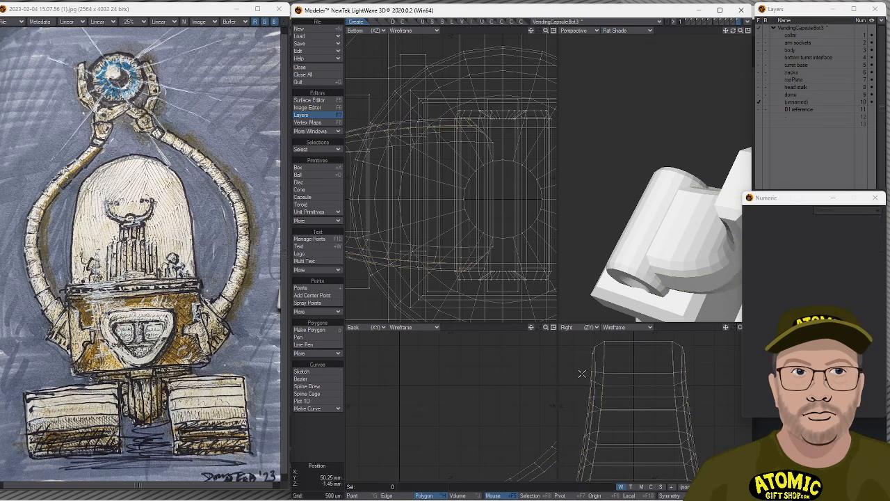
Drag the outer bevel points at the arm's tip 100 um inward in Z, raising them 50 um and 100 um in Y.
{"action": "key", "text": "ctrl+t"}
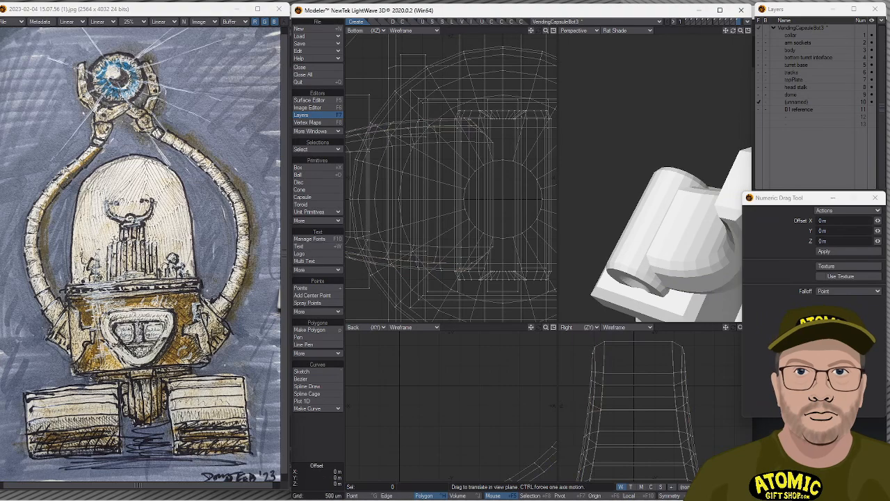
{"action": "left_click_drag", "start_coordinate": [593, 352], "coordinate": [594, 354]}
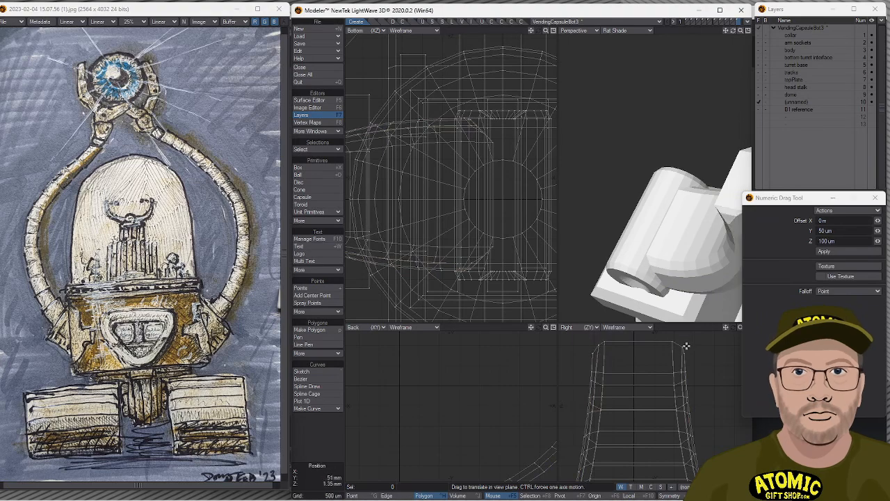
{"action": "left_click_drag", "start_coordinate": [685, 354], "coordinate": [683, 351]}
Drag the points just below the arm's tip 40 um inward in Z on both sides, with a finer 20 um Z adjustment.
{"action": "scroll", "coordinate": [634, 376], "scroll_direction": "down", "scroll_amount": 3}
{"action": "scroll", "coordinate": [674, 373], "scroll_direction": "up", "scroll_amount": 5}
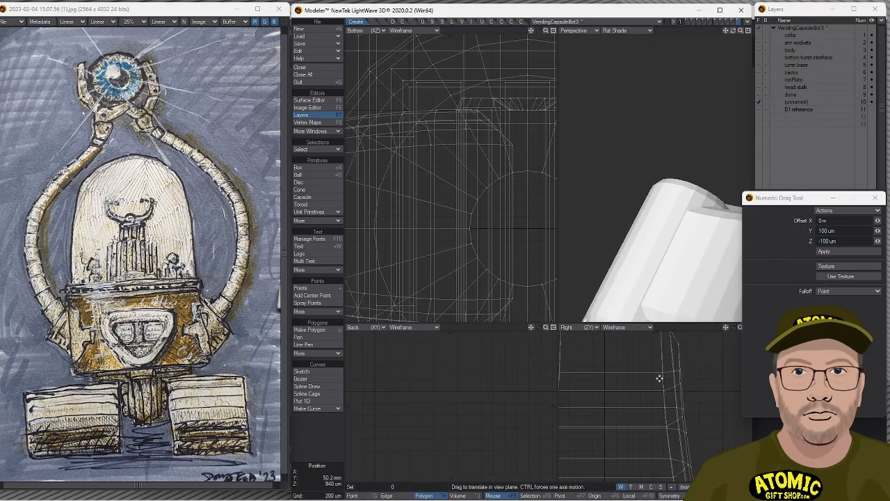
{"action": "left_click_drag", "start_coordinate": [669, 368], "coordinate": [669, 369]}
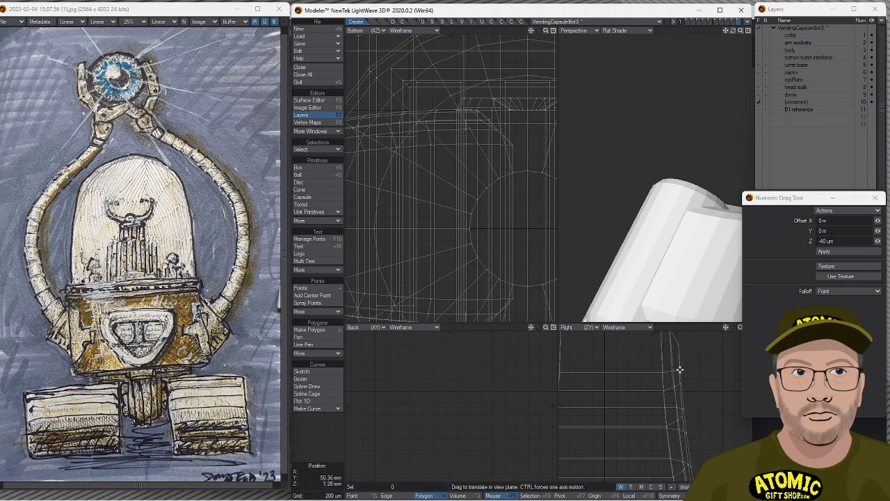
{"action": "left_click_drag", "start_coordinate": [670, 369], "coordinate": [605, 375]}
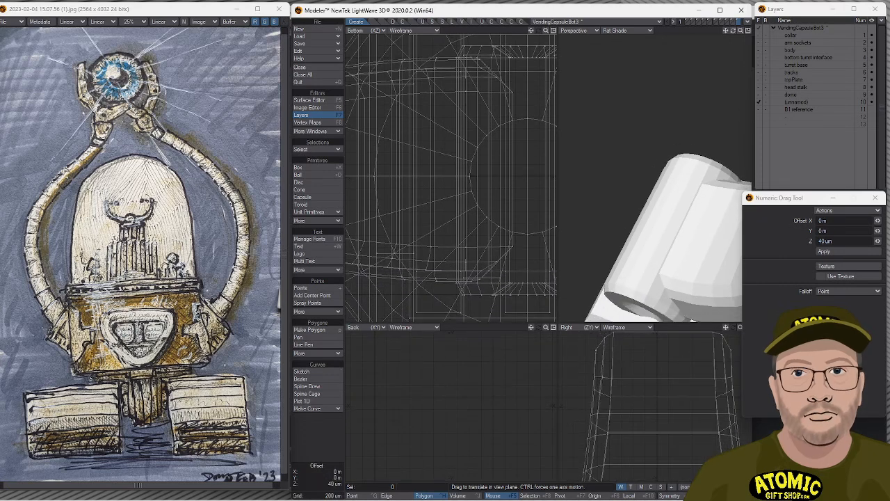
{"action": "scroll", "coordinate": [651, 393], "scroll_direction": "down", "scroll_amount": 3}
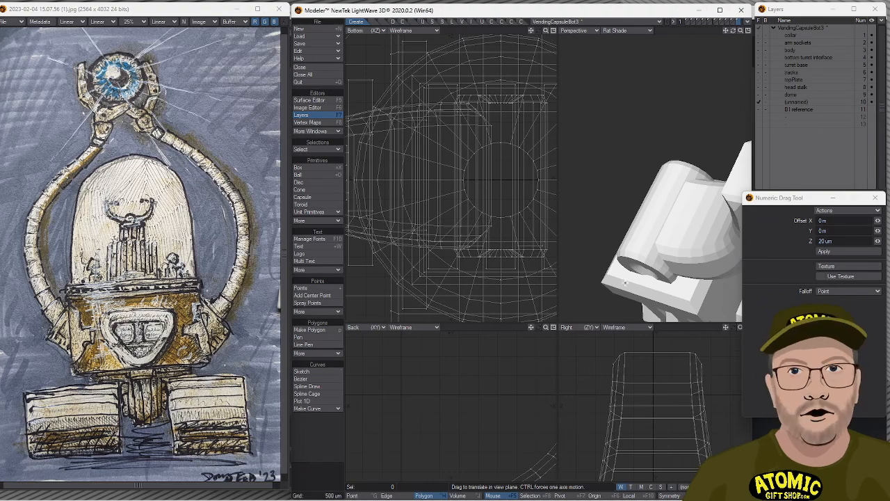
Leave the point drag, select the entire hinge cylinder and try stretching it lengthwise in Z to about 225%.
{"action": "left_click_drag", "start_coordinate": [642, 248], "coordinate": [642, 202], "text": "alt"}
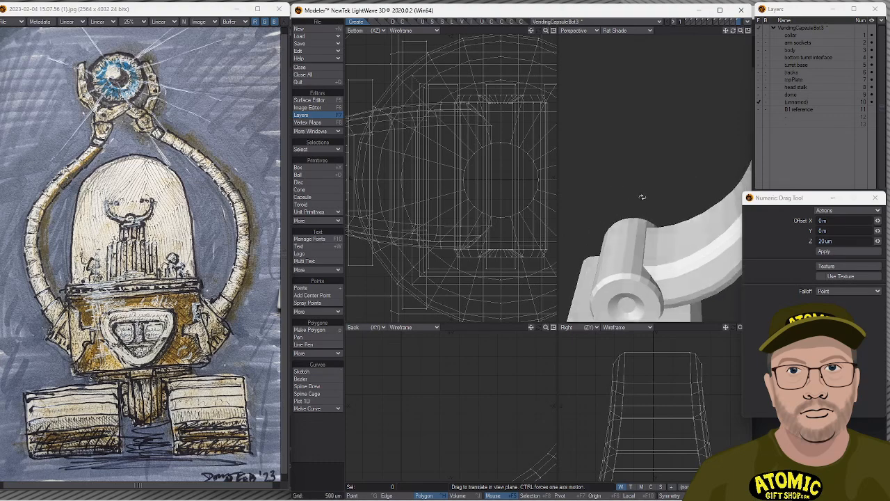
{"action": "key", "text": "g"}
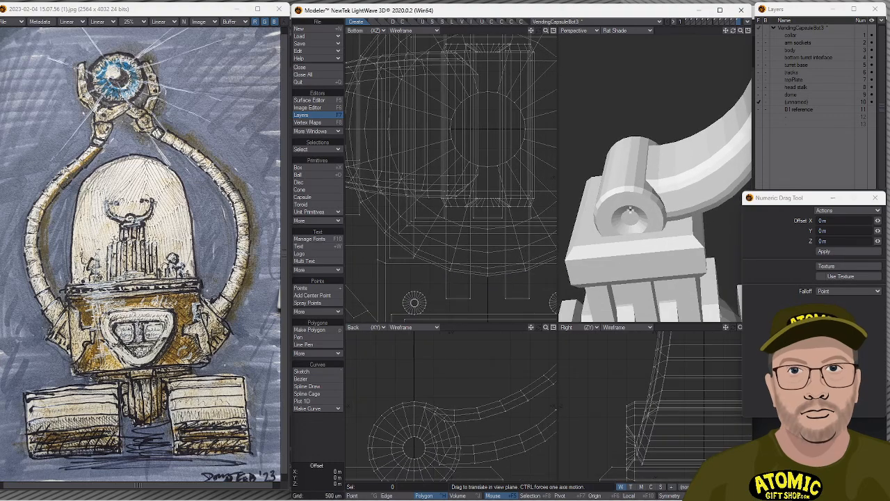
{"action": "key", "text": "space"}
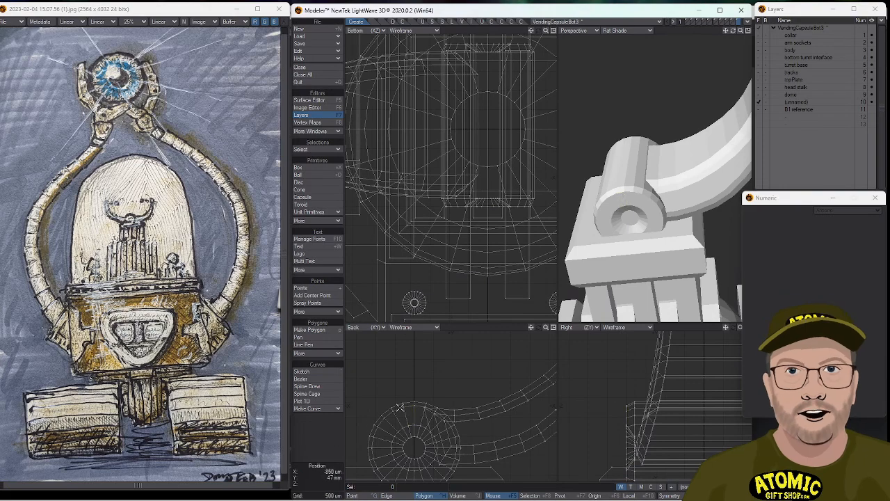
{"action": "left_click", "coordinate": [654, 220]}
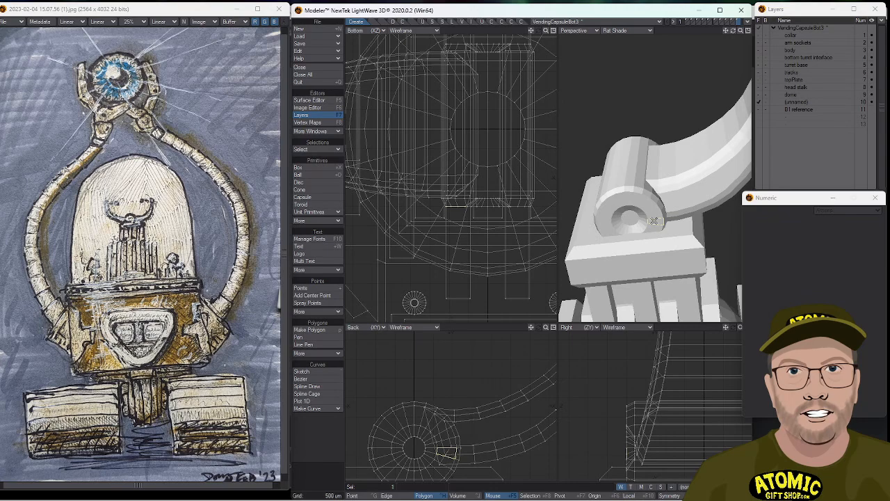
{"action": "key", "text": "bracketright"}
{"action": "key", "text": "h"}
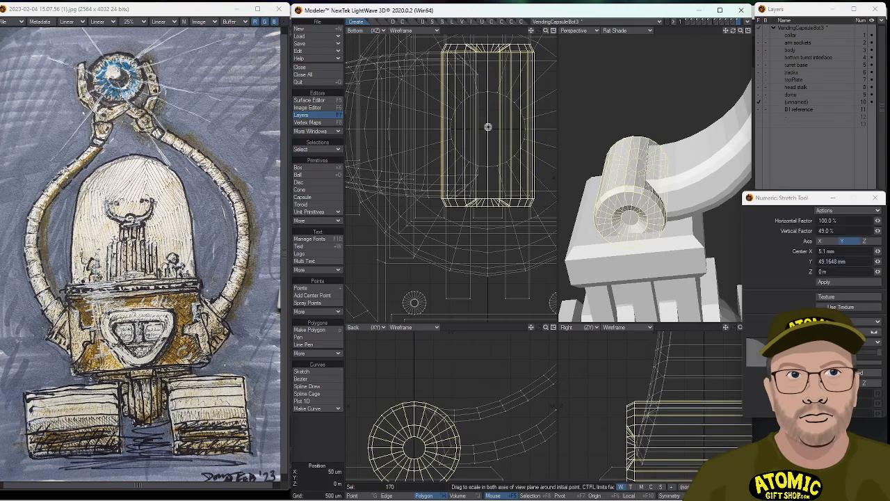
{"action": "left_click_drag", "start_coordinate": [488, 130], "coordinate": [488, 71], "text": "ctrl"}
{"action": "key", "text": "ctrl+z"}
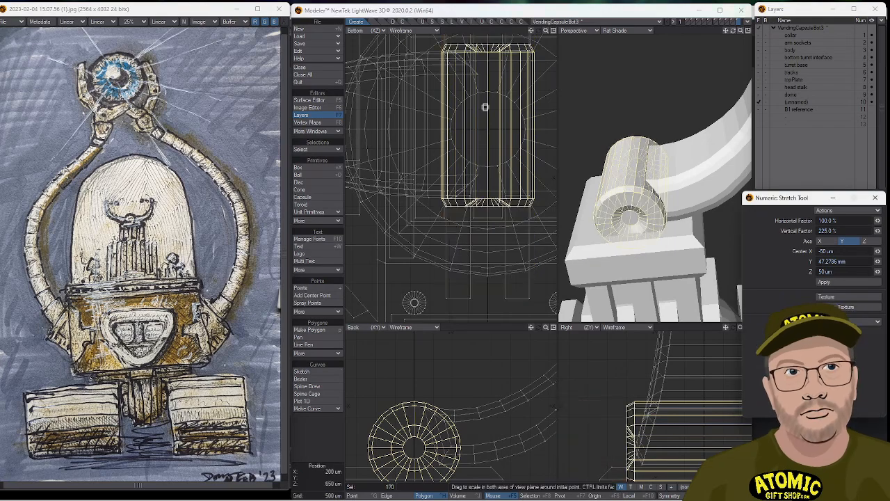
Lengthen the hinge cylinder along Z with two Stretch passes, the last one at 108%, and clear the selection.
{"action": "left_click_drag", "start_coordinate": [488, 128], "coordinate": [488, 110], "text": "ctrl"}
{"action": "mouse_move", "coordinate": [657, 189]}
{"action": "left_mouse_down", "text": "alt"}
{"action": "mouse_move", "coordinate": [633, 154]}
{"action": "mouse_move", "coordinate": [661, 137]}
{"action": "mouse_move", "coordinate": [657, 185]}
{"action": "left_mouse_up", "text": "alt"}
{"action": "left_click_drag", "start_coordinate": [487, 127], "coordinate": [487, 123], "text": "ctrl"}
{"action": "left_click_drag", "start_coordinate": [609, 149], "coordinate": [616, 180], "text": "alt"}
{"action": "key", "text": "a"}
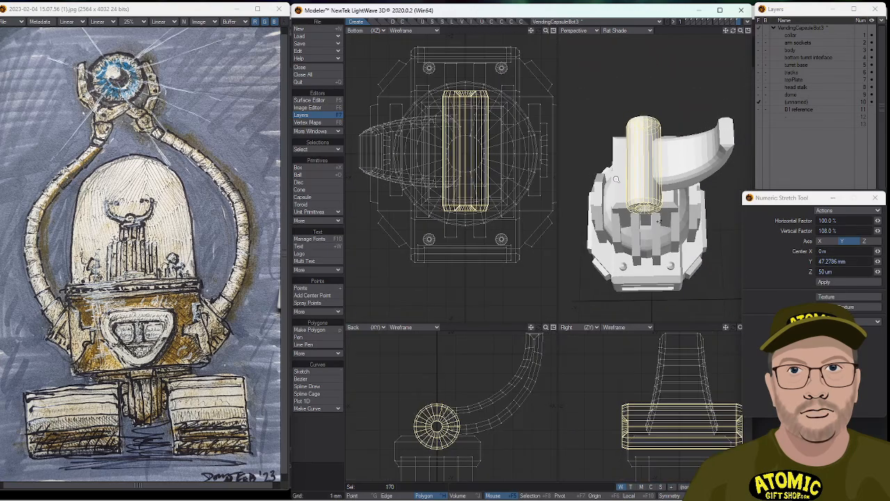
{"action": "left_click", "coordinate": [335, 425]}
Select the large flat side face on both sides of the claw arm, split them into triangles and clear the selection.
{"action": "left_click_drag", "start_coordinate": [626, 209], "coordinate": [654, 111], "text": "alt"}
{"action": "left_click", "coordinate": [684, 184]}
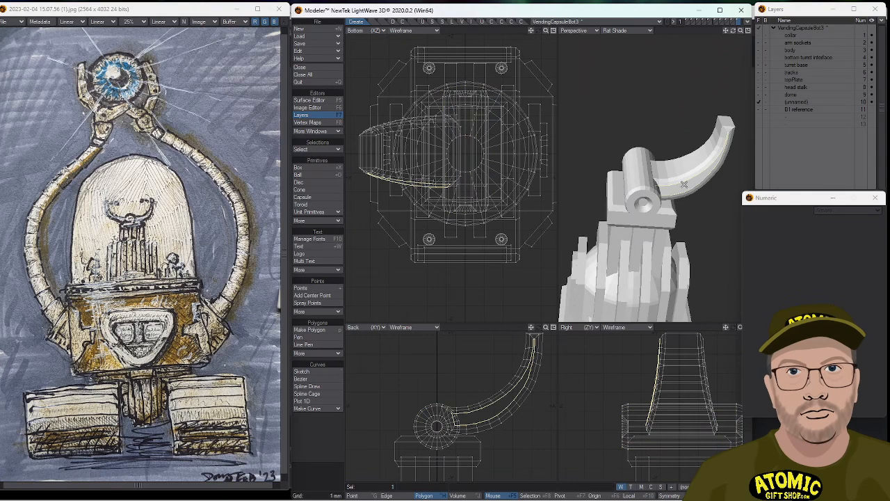
{"action": "left_click_drag", "start_coordinate": [710, 170], "coordinate": [567, 185], "text": "alt"}
{"action": "key", "text": "]"}
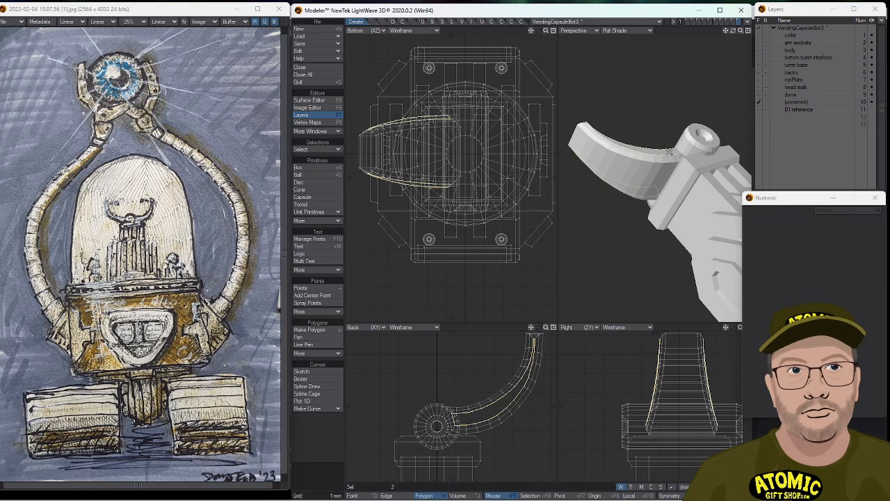
{"action": "left_click", "coordinate": [440, 387]}
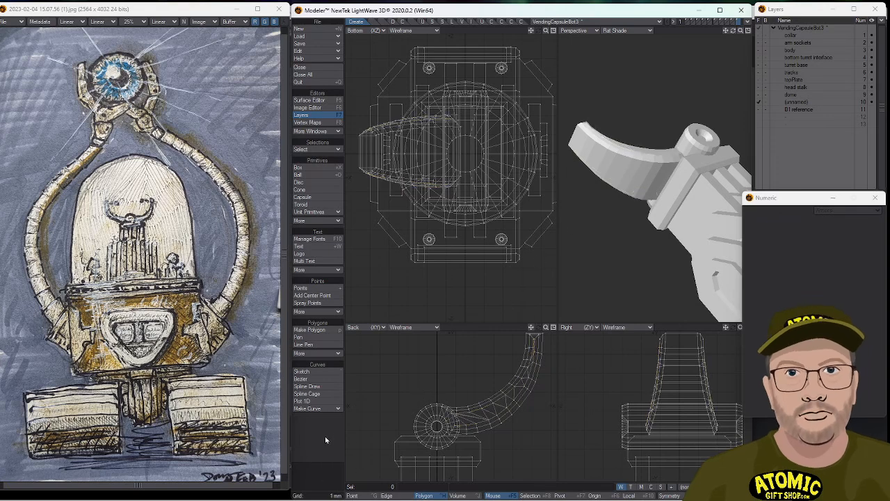
Select the whole connected claw arm and mirror it across the X axis to form the opposite arm, clearing the selection.
{"action": "left_click", "coordinate": [473, 405]}
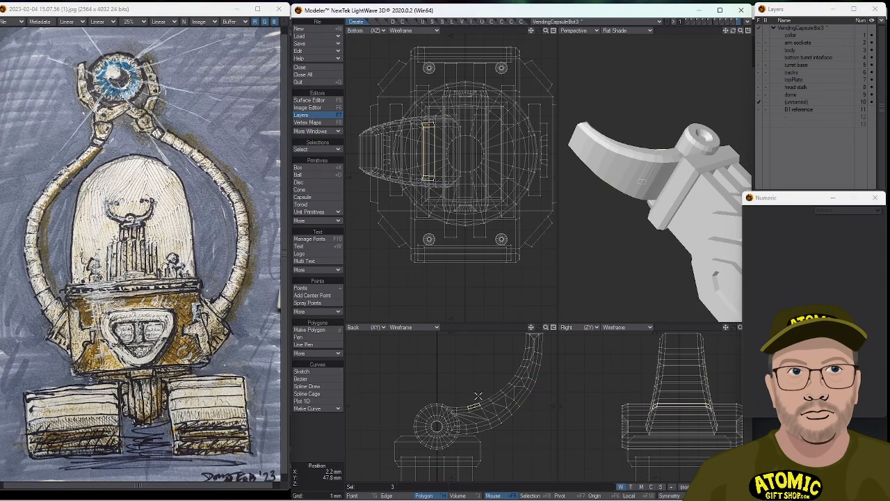
{"action": "key", "text": "]"}
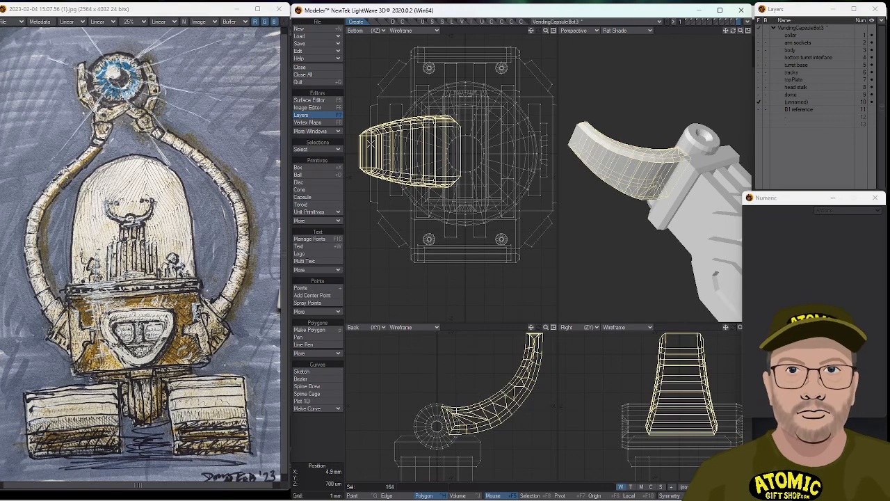
{"action": "left_click", "coordinate": [377, 22]}
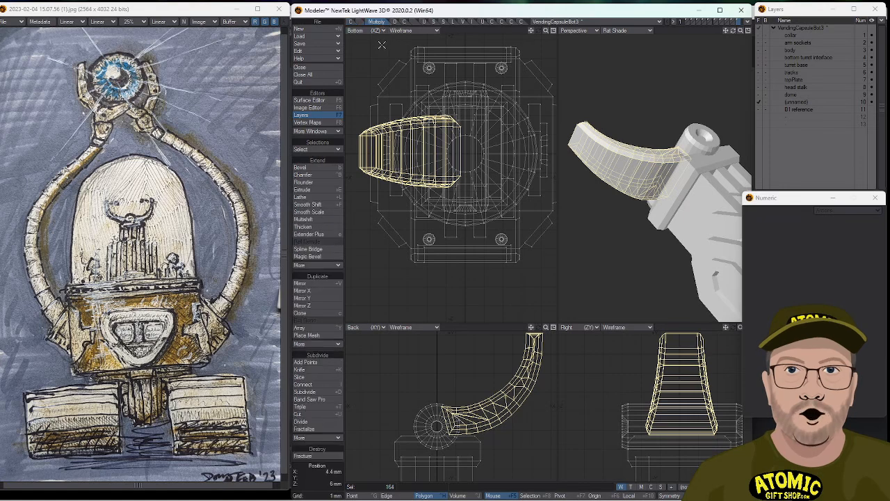
{"action": "left_click", "coordinate": [310, 292]}
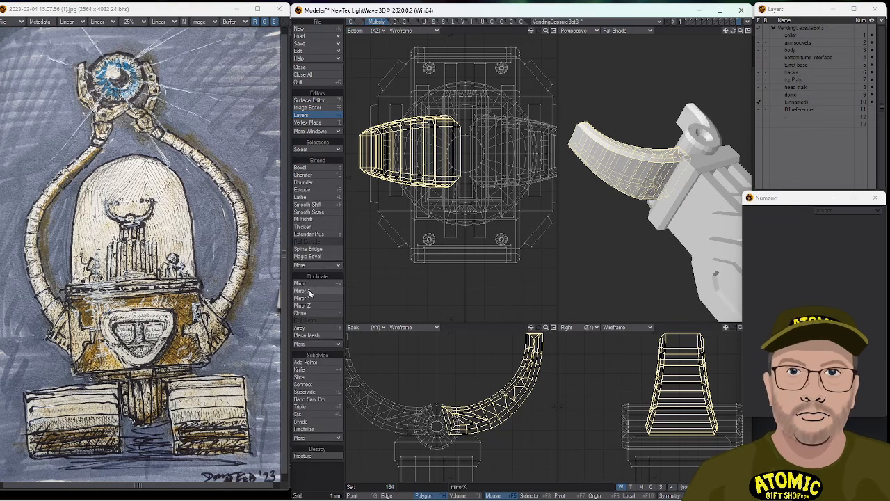
{"action": "left_click", "coordinate": [308, 464]}
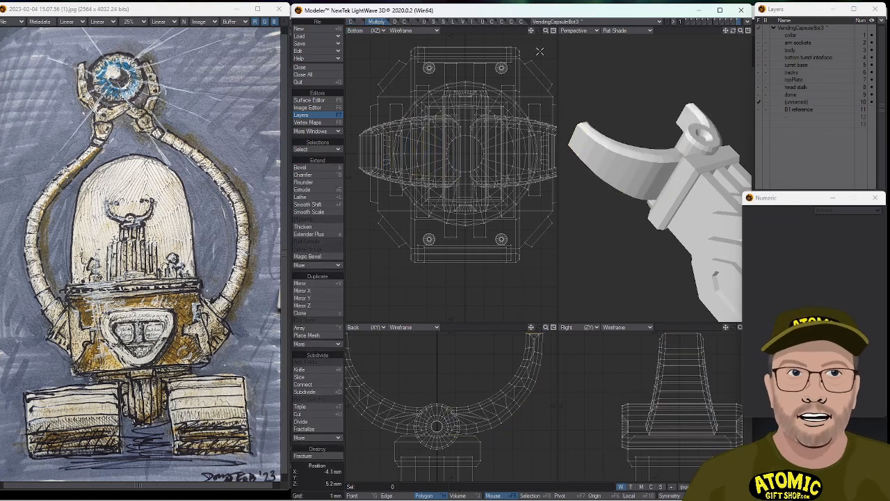
{"action": "left_click", "coordinate": [499, 21]}
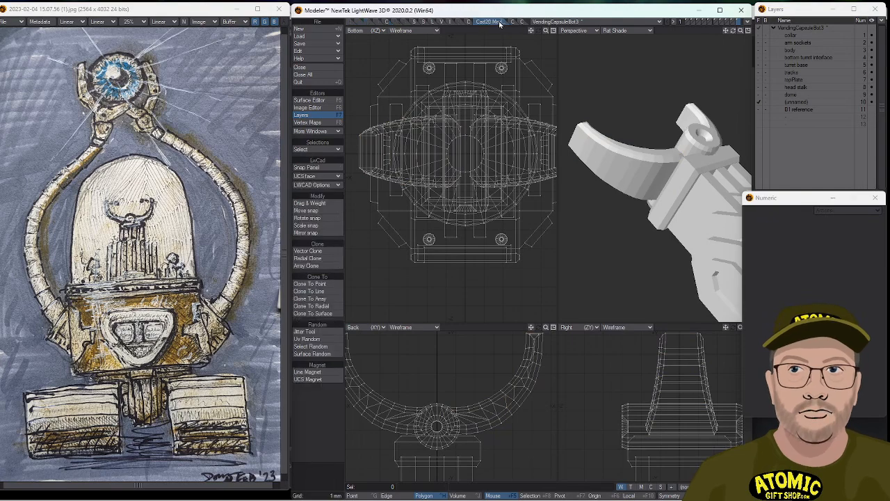
{"action": "left_click", "coordinate": [490, 23]}
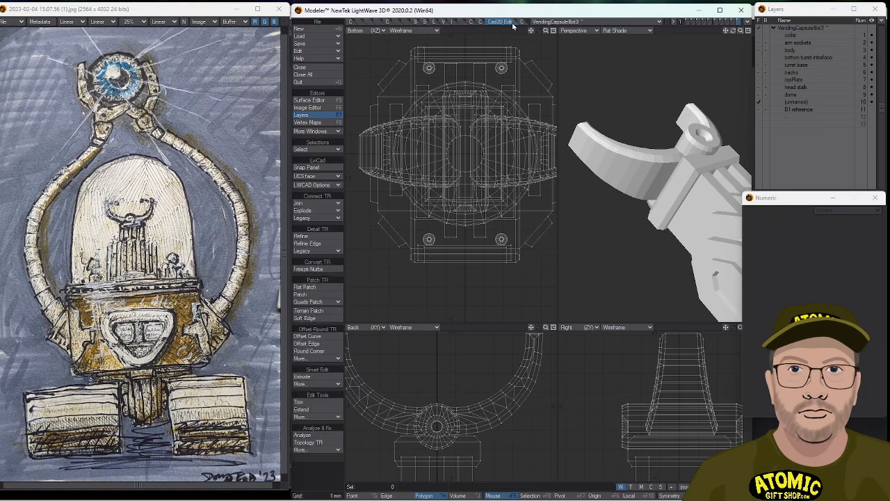
{"action": "left_click", "coordinate": [473, 22]}
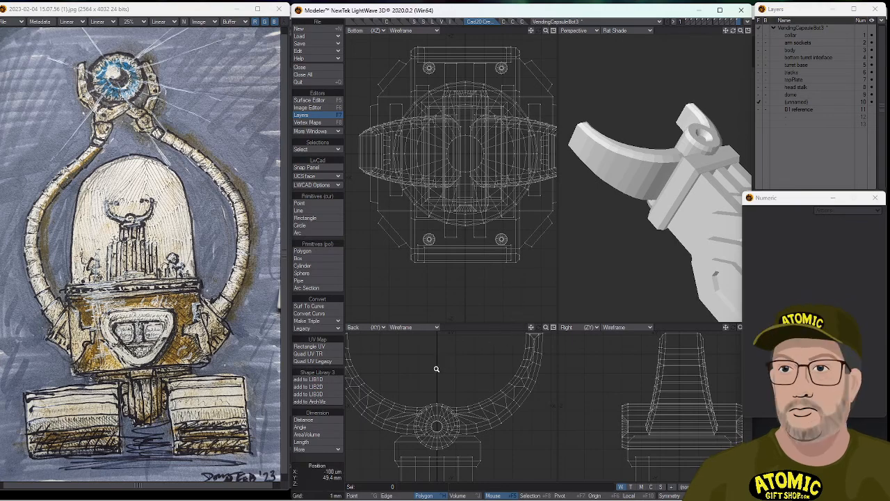
Examine the shape and proportions of the paired claw arms and the whole head from near and far.
{"action": "scroll", "coordinate": [415, 367], "scroll_direction": "down", "scroll_amount": 3}
{"action": "left_click_drag", "start_coordinate": [675, 347], "coordinate": [641, 361], "text": "alt"}
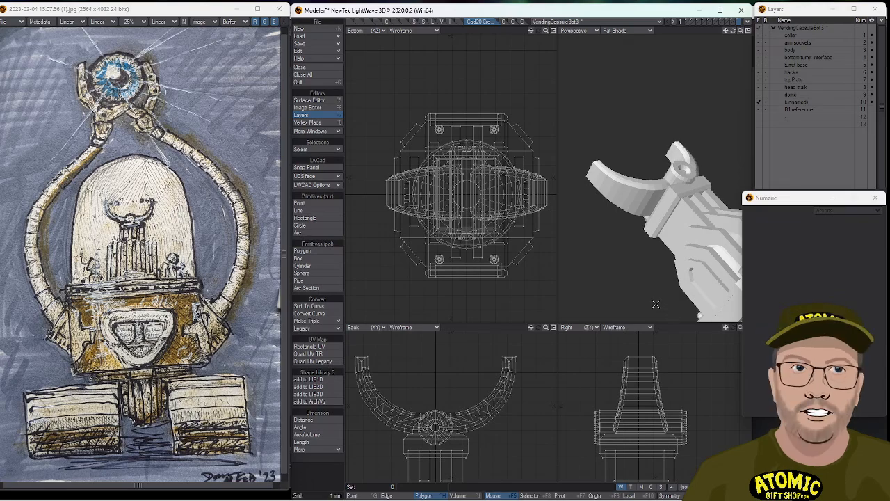
{"action": "scroll", "coordinate": [467, 372], "scroll_direction": "down", "scroll_amount": 3}
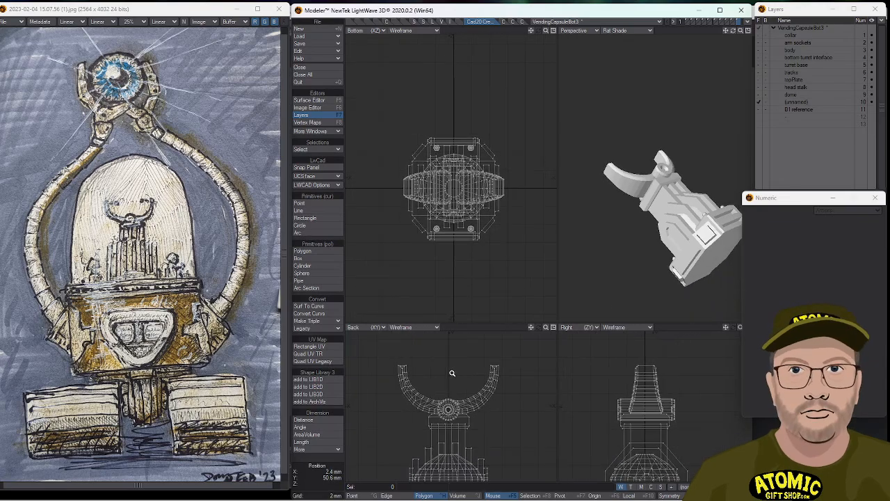
{"action": "scroll", "coordinate": [495, 370], "scroll_direction": "up", "scroll_amount": 3}
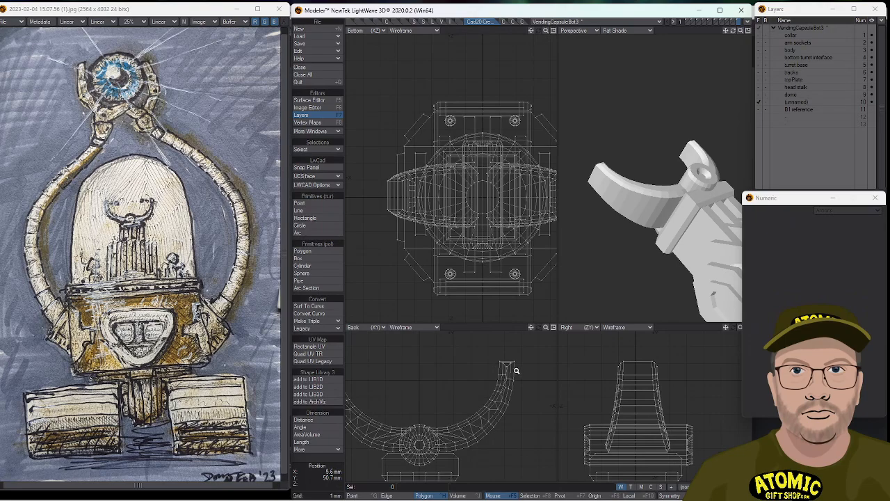
{"action": "scroll", "coordinate": [516, 371], "scroll_direction": "up", "scroll_amount": 3}
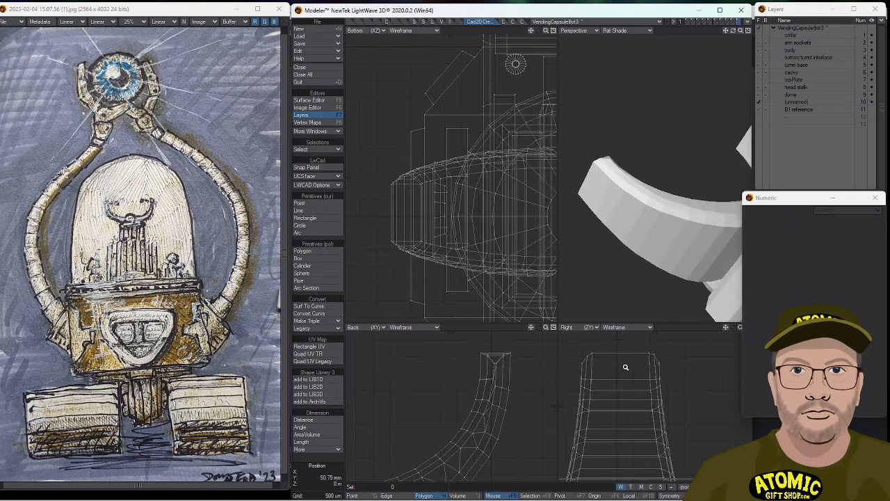
{"action": "scroll", "coordinate": [614, 366], "scroll_direction": "down", "scroll_amount": 2}
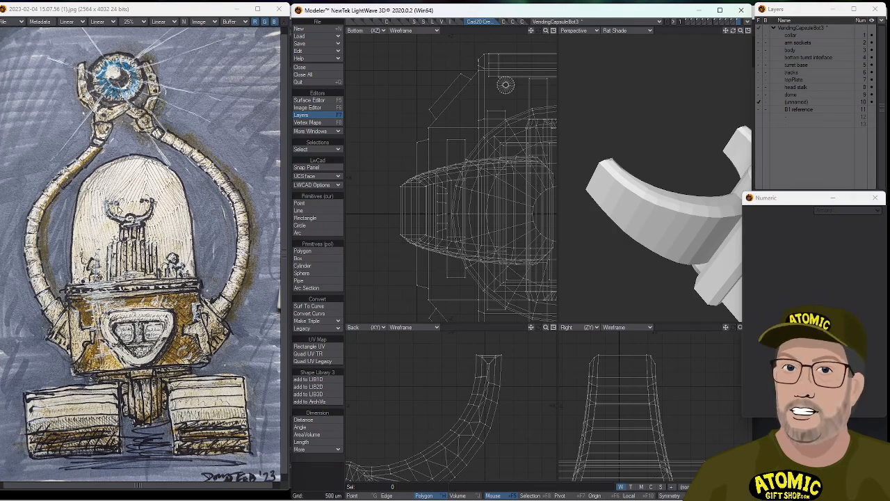
{"action": "left_click_drag", "start_coordinate": [418, 354], "coordinate": [354, 349], "text": "ctrl+alt"}
{"action": "mouse_move", "coordinate": [476, 364]}
{"action": "left_mouse_down", "text": "ctrl+alt"}
{"action": "mouse_move", "coordinate": [455, 367]}
{"action": "mouse_move", "coordinate": [461, 356]}
{"action": "mouse_move", "coordinate": [478, 364]}
{"action": "mouse_move", "coordinate": [461, 372]}
{"action": "left_mouse_up", "text": "ctrl+alt"}
{"action": "left_click_drag", "start_coordinate": [575, 360], "coordinate": [579, 366], "text": "alt"}
{"action": "mouse_move", "coordinate": [638, 212]}
{"action": "left_mouse_down", "text": "alt"}
{"action": "mouse_move", "coordinate": [658, 222]}
{"action": "mouse_move", "coordinate": [612, 226]}
{"action": "mouse_move", "coordinate": [638, 229]}
{"action": "mouse_move", "coordinate": [640, 220]}
{"action": "left_mouse_up", "text": "alt"}
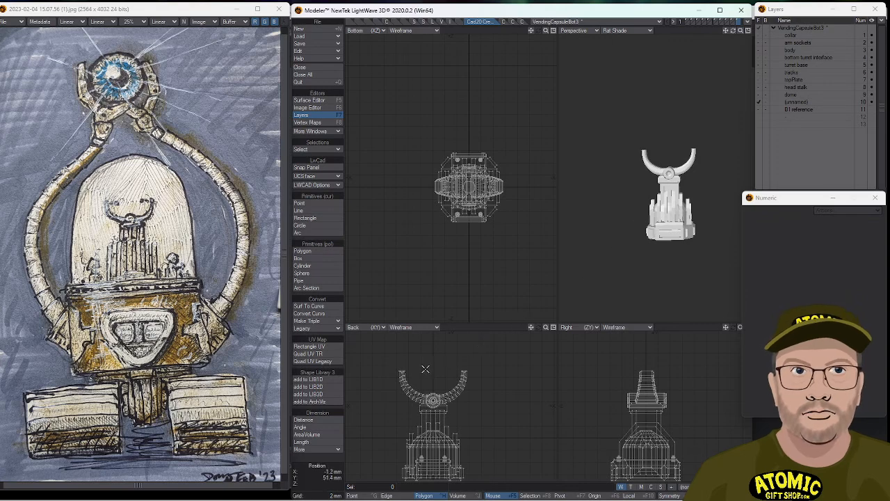
Select both claw arms, stretch them vertically to 134% from a centre at Y 46 mm, and deselect them.
{"action": "left_click_drag", "start_coordinate": [394, 364], "coordinate": [465, 368]}
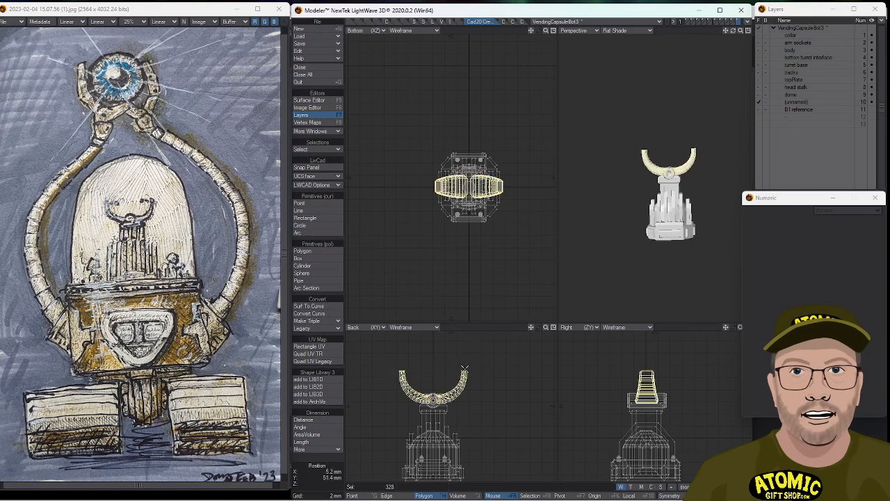
{"action": "key", "text": "h"}
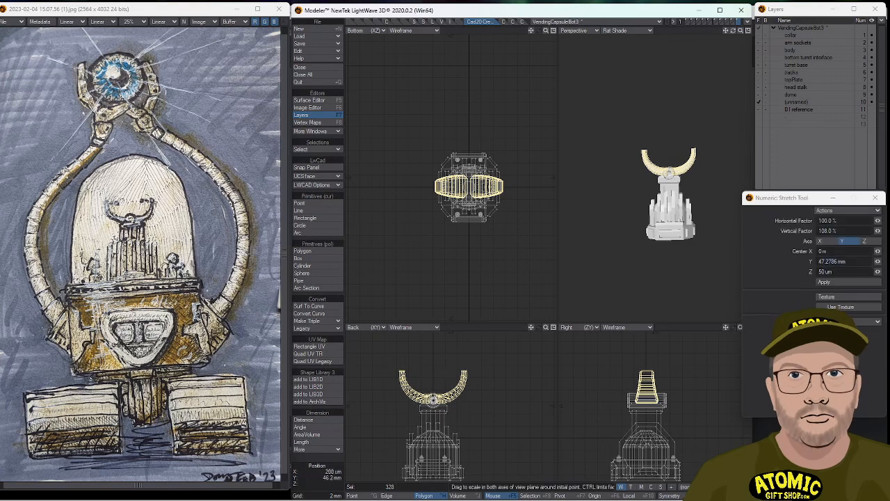
{"action": "left_click_drag", "start_coordinate": [433, 402], "coordinate": [433, 385], "text": "ctrl"}
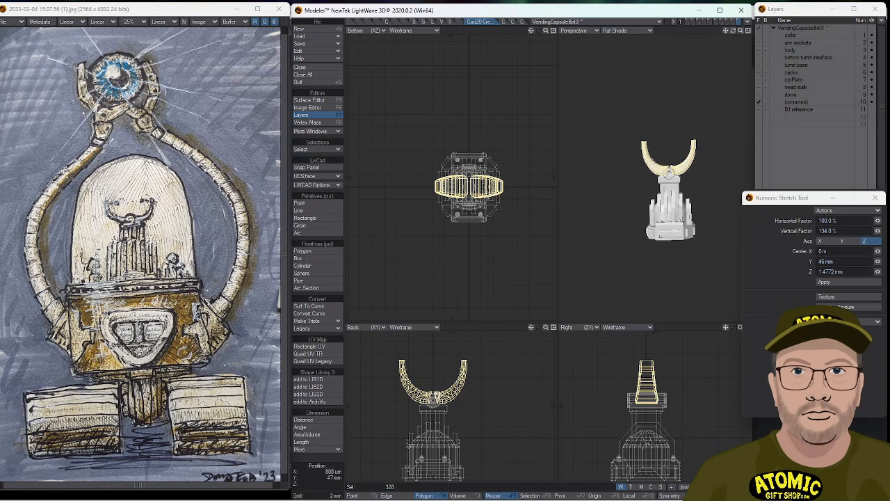
{"action": "key", "text": "space"}
{"action": "key", "text": "shift+a"}
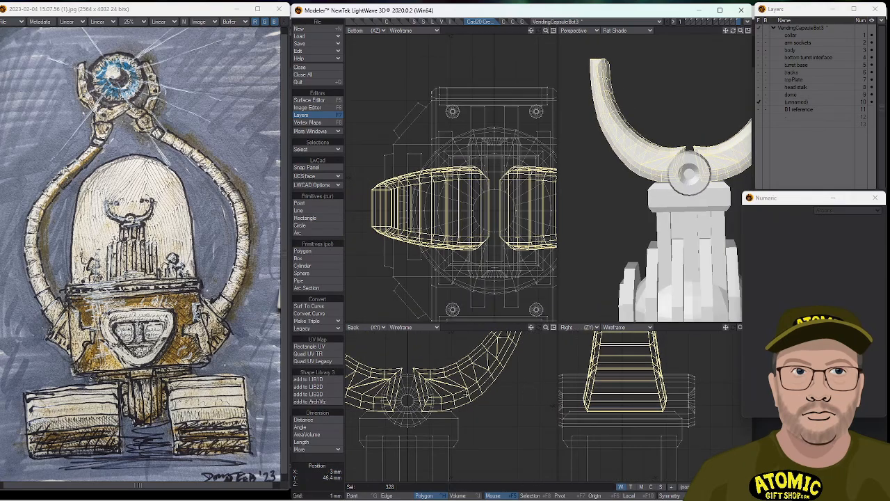
{"action": "key", "text": "a"}
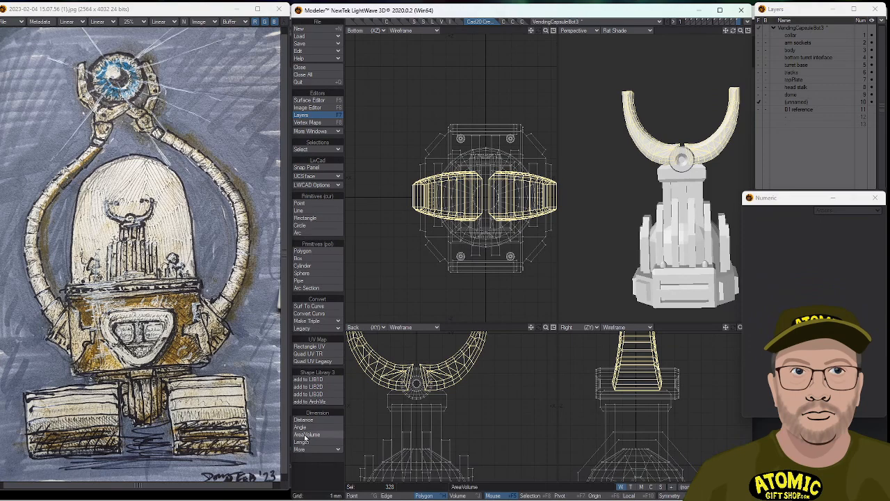
{"action": "key", "text": "/"}
Select the connected hinge cylinder between the claw arms, move it slightly upward and clear the selection.
{"action": "left_click", "coordinate": [417, 374]}
{"action": "key", "text": "bracketright"}
{"action": "key", "text": "t"}
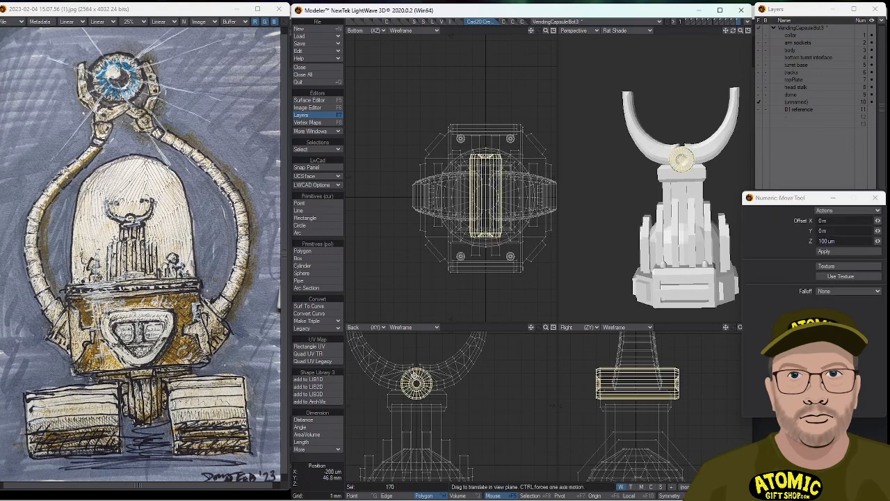
{"action": "left_click_drag", "start_coordinate": [416, 383], "coordinate": [417, 377]}
{"action": "key", "text": "space"}
{"action": "key", "text": "slash"}
{"action": "left_click_drag", "start_coordinate": [705, 153], "coordinate": [625, 204], "text": "alt"}
{"action": "left_click_drag", "start_coordinate": [597, 232], "coordinate": [722, 170], "text": "alt"}
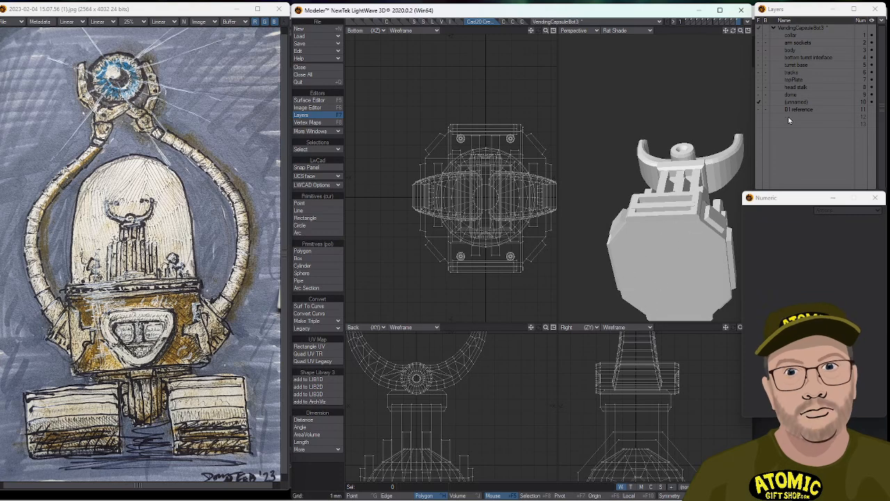
Show the topPlate layer as background behind the head and switch to point selection at the head's base.
{"action": "left_click", "coordinate": [766, 80]}
{"action": "left_click_drag", "start_coordinate": [648, 134], "coordinate": [654, 241], "text": "alt"}
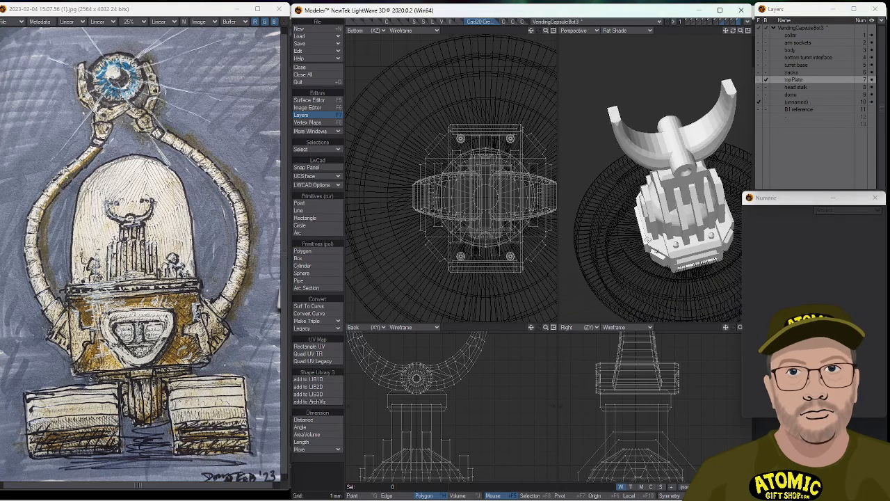
{"action": "left_click_drag", "start_coordinate": [592, 399], "coordinate": [574, 379], "text": "alt"}
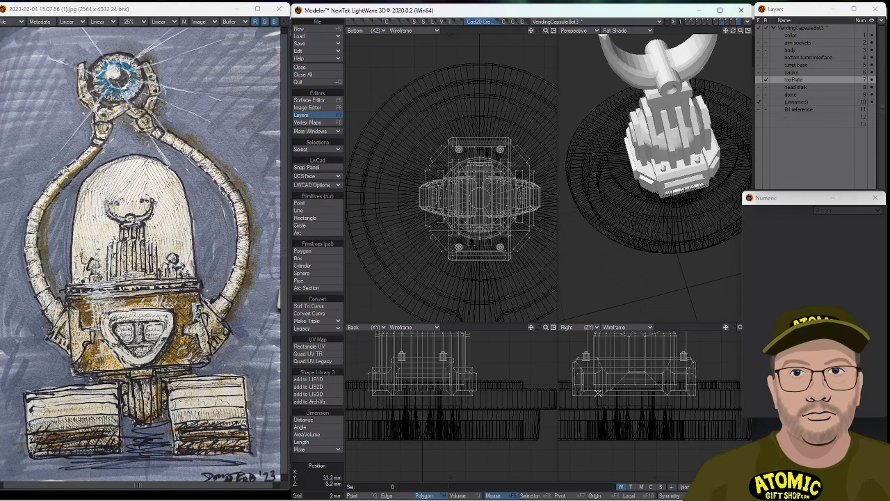
{"action": "left_click", "coordinate": [386, 495]}
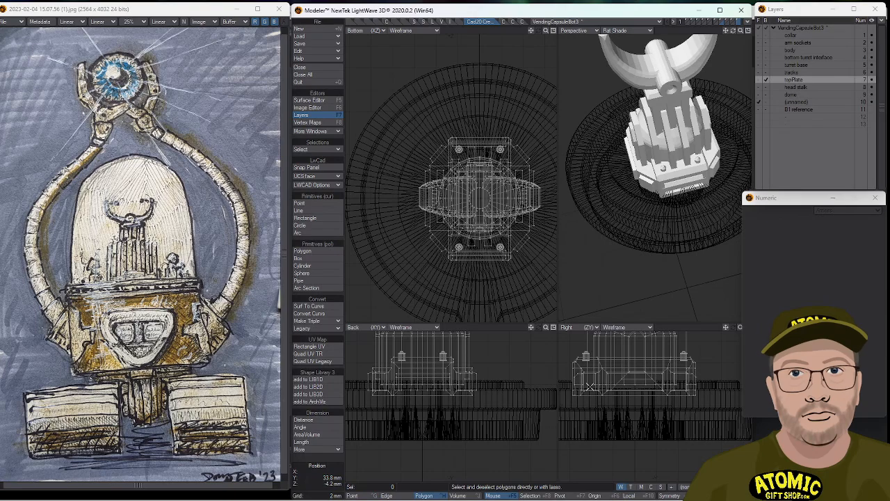
{"action": "left_click_drag", "start_coordinate": [632, 233], "coordinate": [670, 167], "text": "alt"}
{"action": "scroll", "coordinate": [653, 188], "scroll_direction": "up", "scroll_amount": 5}
{"action": "left_click", "coordinate": [386, 495]}
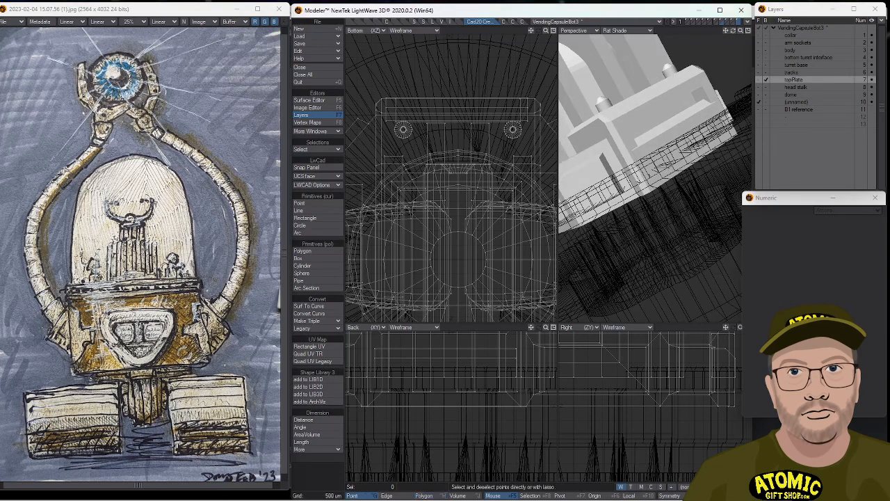
{"action": "left_click", "coordinate": [670, 167]}
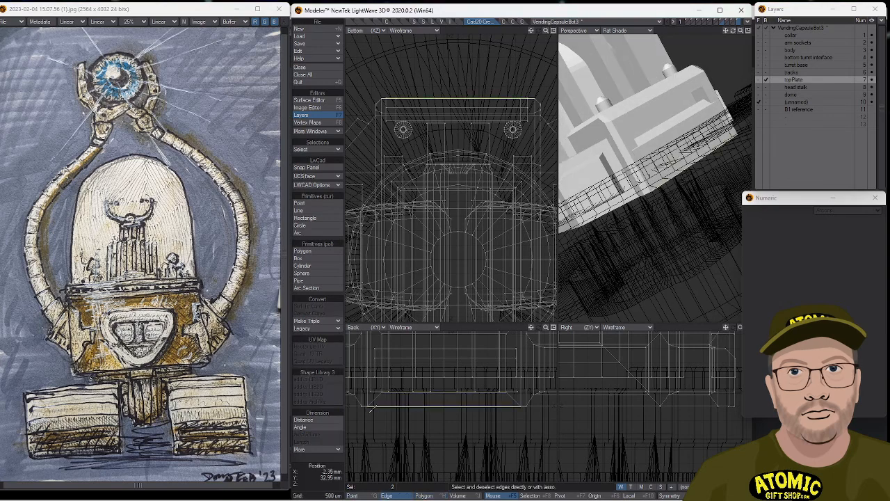
{"action": "left_click", "coordinate": [313, 436]}
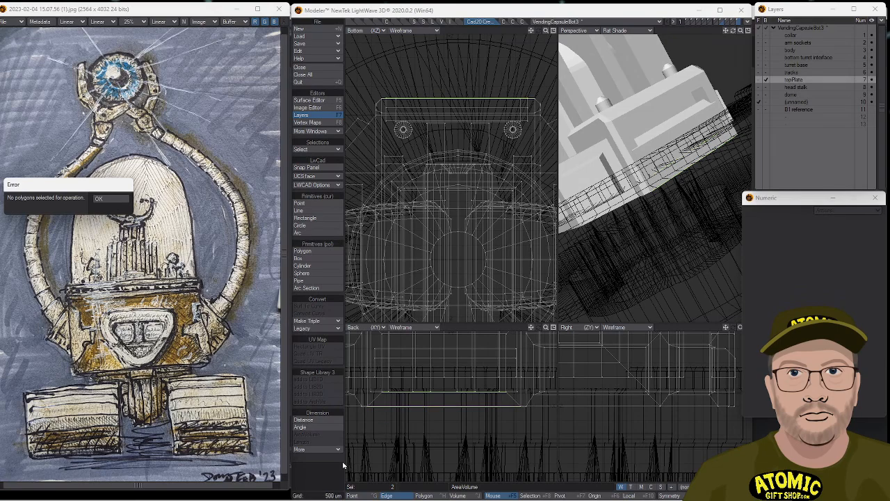
{"action": "left_click", "coordinate": [120, 199]}
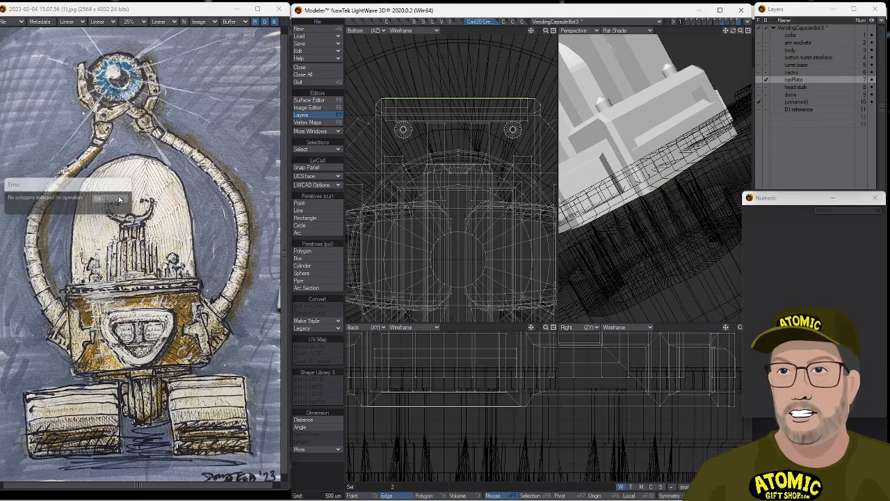
Select the polygons along the underside of the head's base and flatten them with a 0% vertical stretch centred at Y 33.65 mm.
{"action": "scroll", "coordinate": [527, 372], "scroll_direction": "down", "scroll_amount": 2}
{"action": "scroll", "coordinate": [527, 373], "scroll_direction": "down", "scroll_amount": 2}
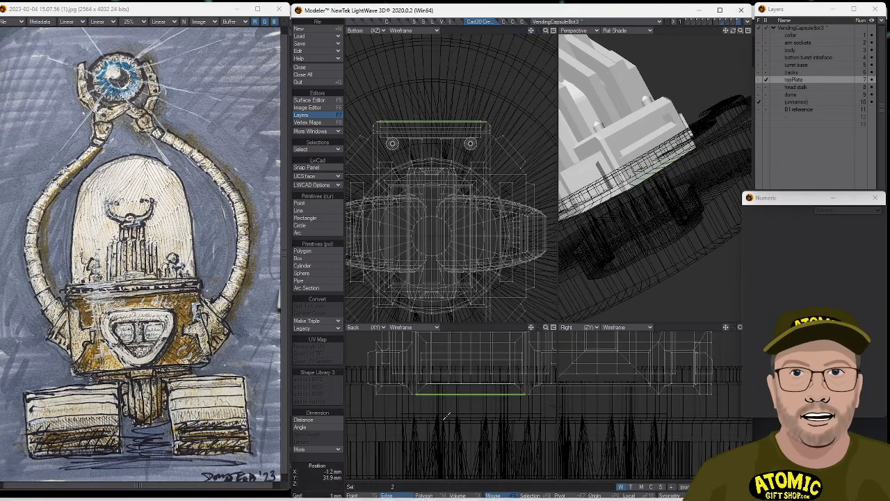
{"action": "left_click", "coordinate": [434, 496]}
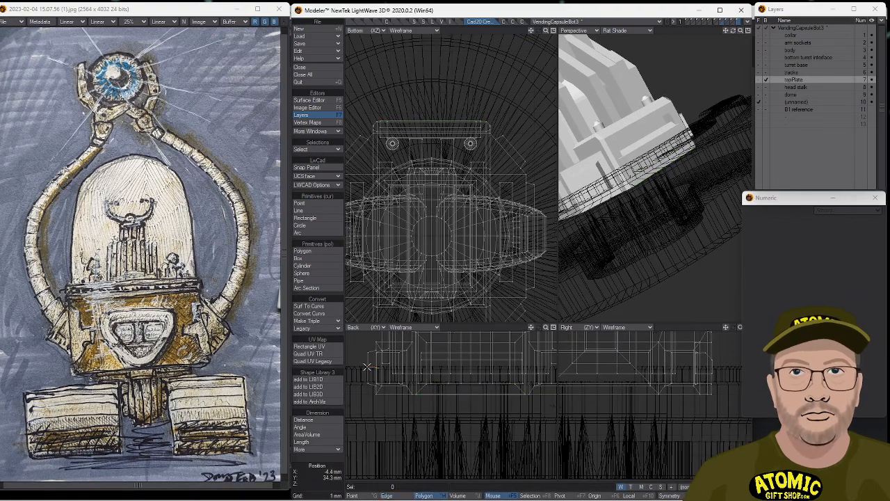
{"action": "right_click_drag", "start_coordinate": [379, 420], "coordinate": [642, 416]}
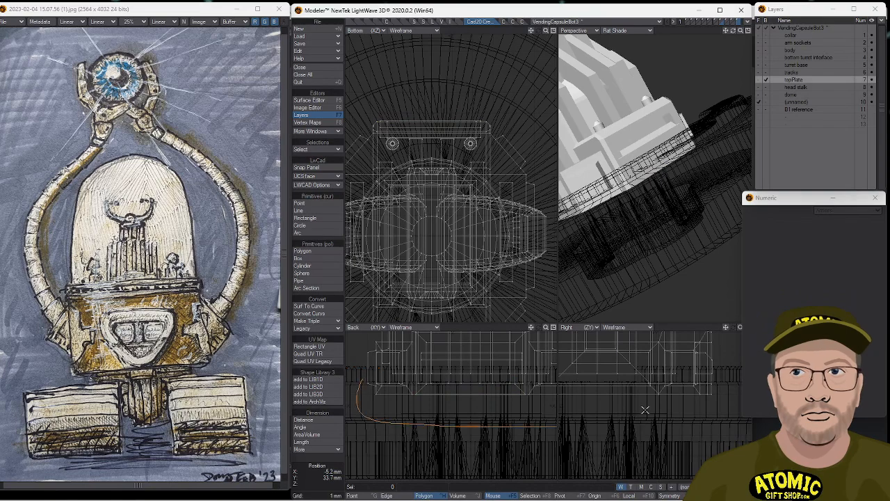
{"action": "right_click_drag", "start_coordinate": [653, 378], "coordinate": [653, 378]}
{"action": "left_click_drag", "start_coordinate": [531, 389], "coordinate": [459, 402], "text": "alt"}
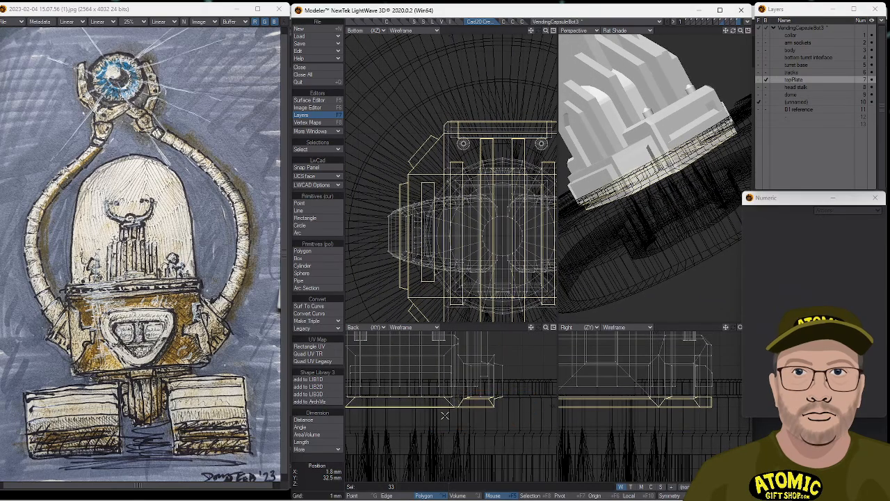
{"action": "left_click_drag", "start_coordinate": [632, 262], "coordinate": [644, 213], "text": "alt"}
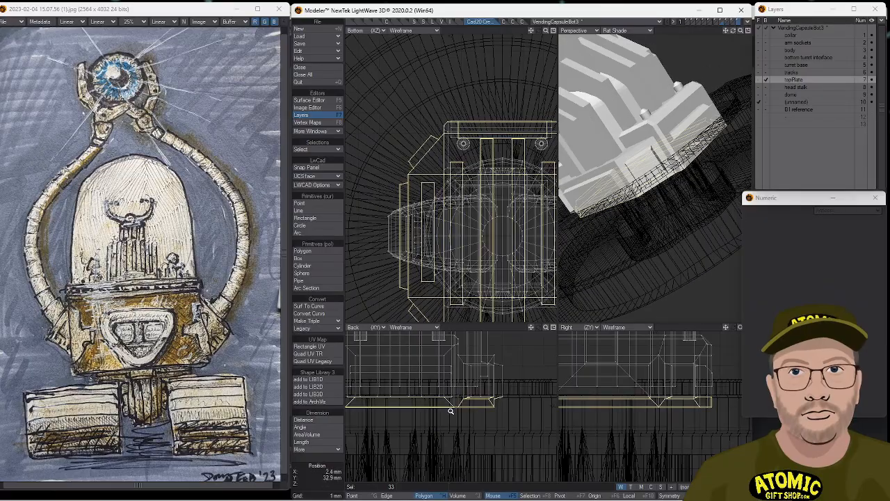
{"action": "scroll", "coordinate": [451, 413], "scroll_direction": "up", "scroll_amount": 5}
{"action": "key", "text": "h"}
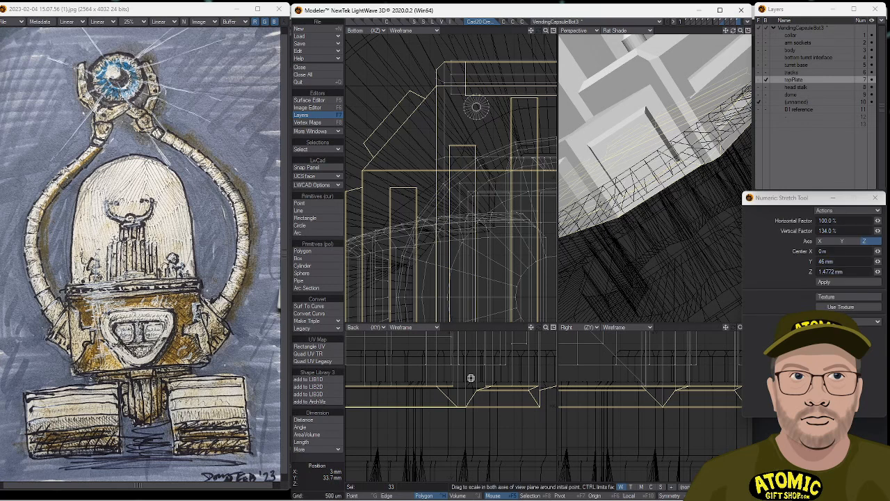
{"action": "left_click_drag", "start_coordinate": [466, 379], "coordinate": [465, 417]}
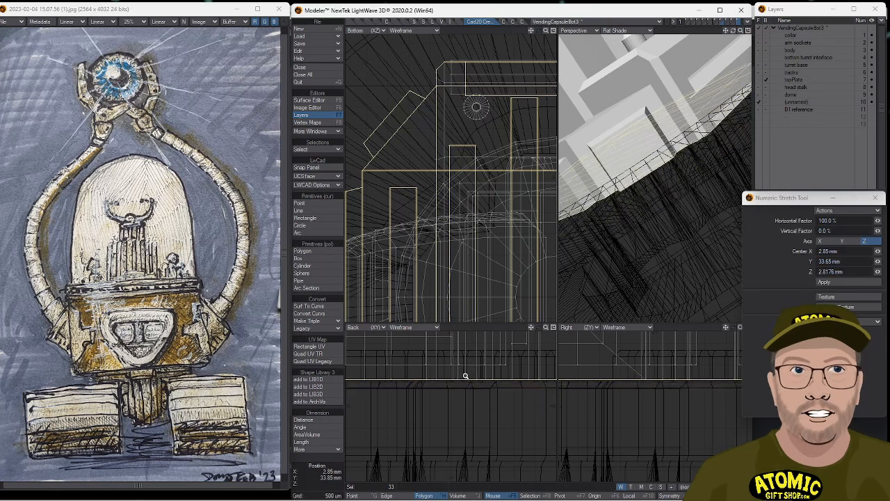
{"action": "left_click_drag", "start_coordinate": [483, 400], "coordinate": [439, 400], "text": "ctrl+alt"}
Merge the flattened underside polygons of the head and clear the selection.
{"action": "left_click_drag", "start_coordinate": [577, 239], "coordinate": [555, 137], "text": "alt"}
{"action": "key", "text": "shift+z"}
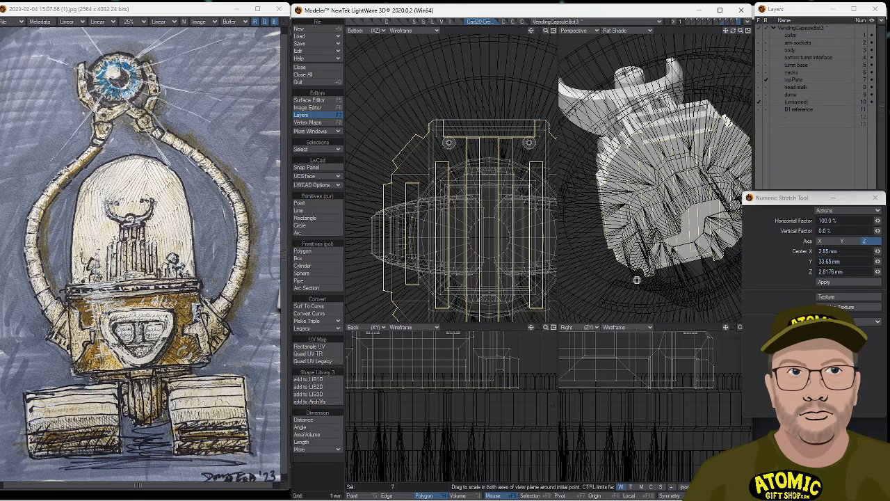
{"action": "left_click", "coordinate": [332, 462]}
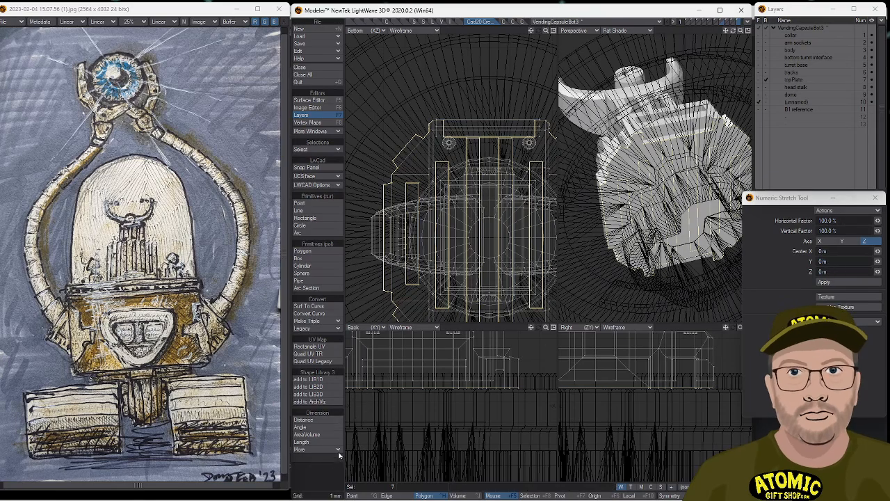
{"action": "left_click", "coordinate": [314, 463]}
{"action": "left_click", "coordinate": [315, 465]}
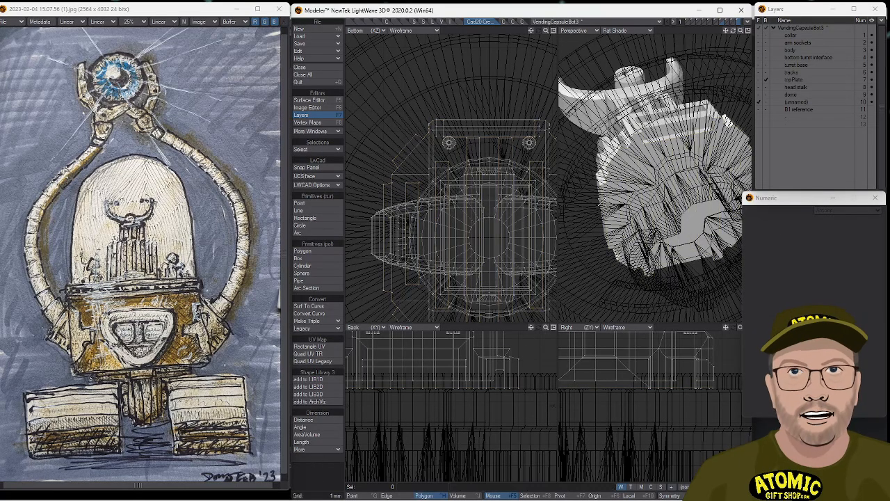
Try to subdivide the large underside polygon of the head with Make Pole.
{"action": "left_click", "coordinate": [555, 137]}
{"action": "left_click_drag", "start_coordinate": [608, 305], "coordinate": [691, 124], "text": "alt"}
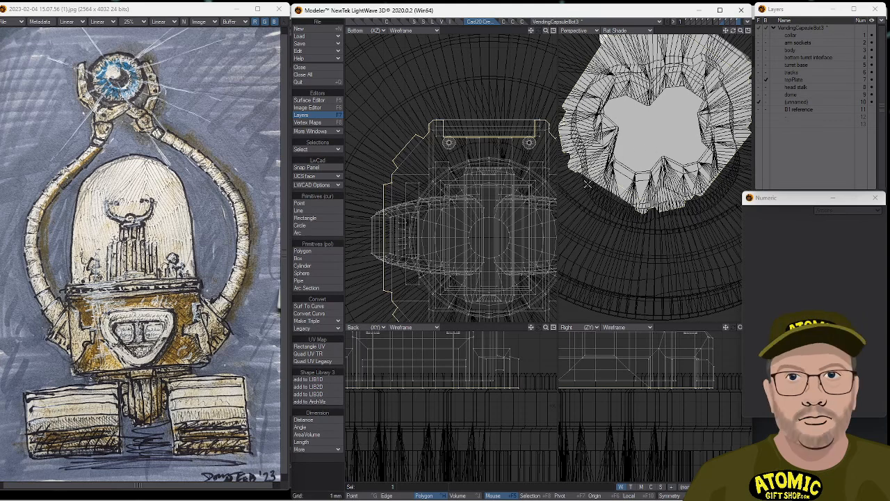
{"action": "middle_click", "coordinate": [289, 298]}
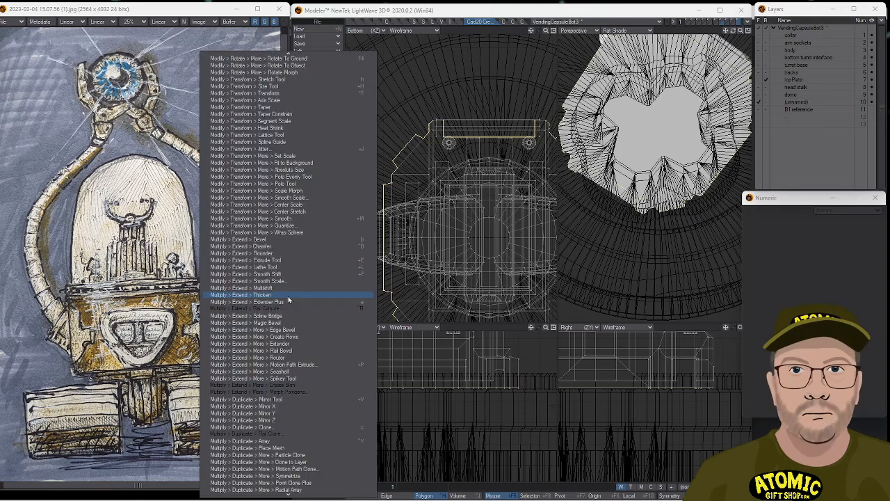
{"action": "type", "text": "make"}
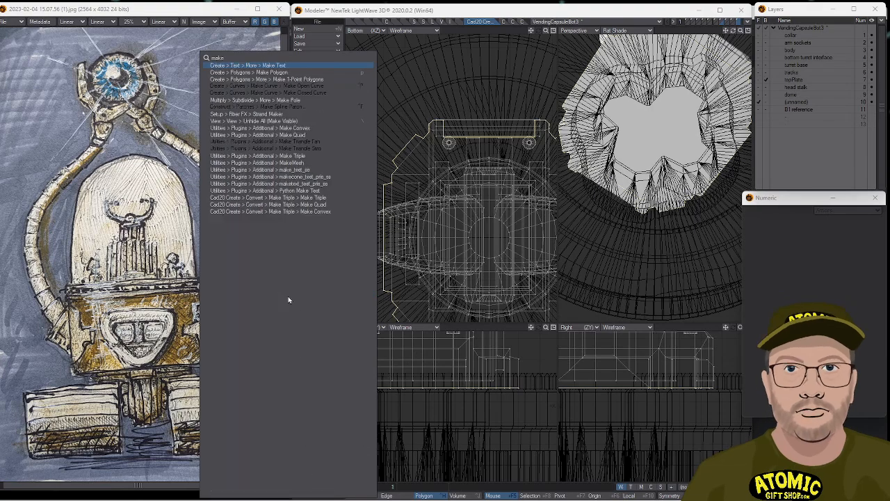
{"action": "left_click", "coordinate": [299, 104]}
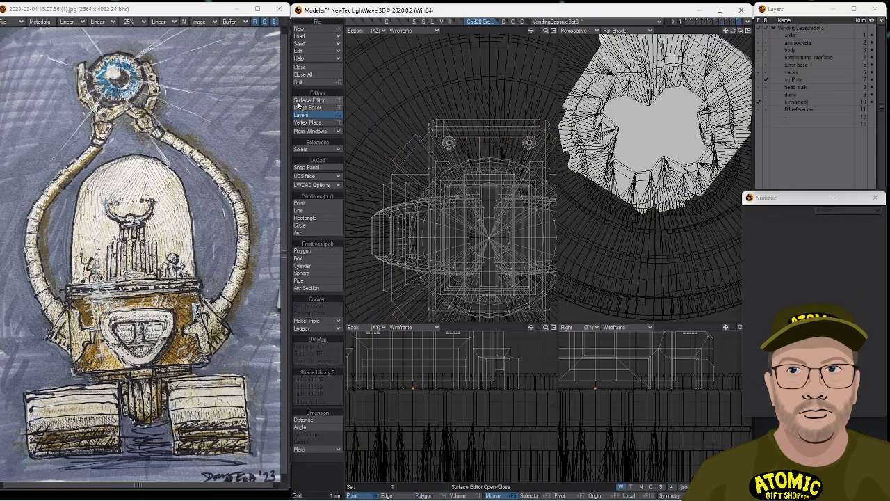
Set the perspective view's display style to Textured Wire and turn it towards the head's underside.
{"action": "left_click_drag", "start_coordinate": [620, 121], "coordinate": [621, 202], "text": "alt"}
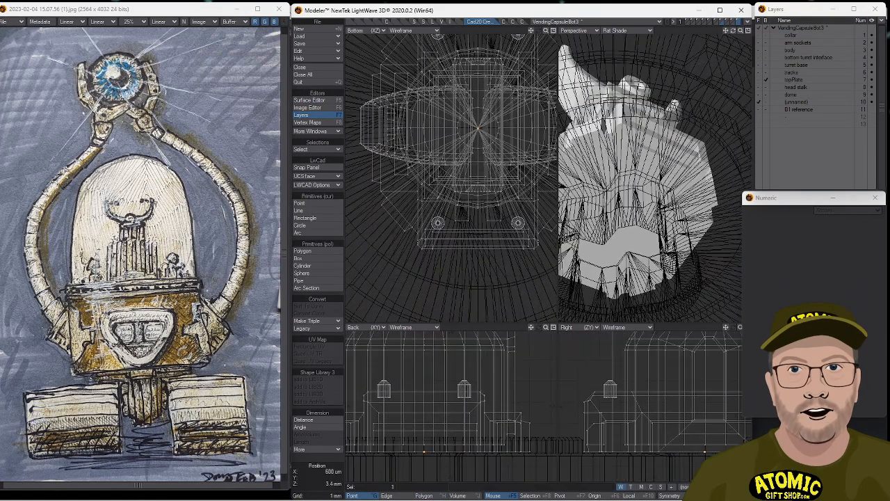
{"action": "left_click", "coordinate": [612, 30]}
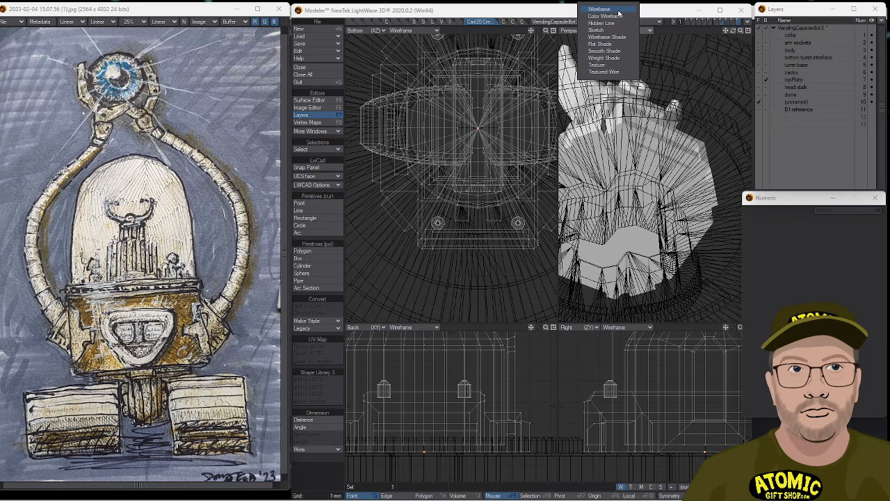
{"action": "left_click", "coordinate": [618, 11]}
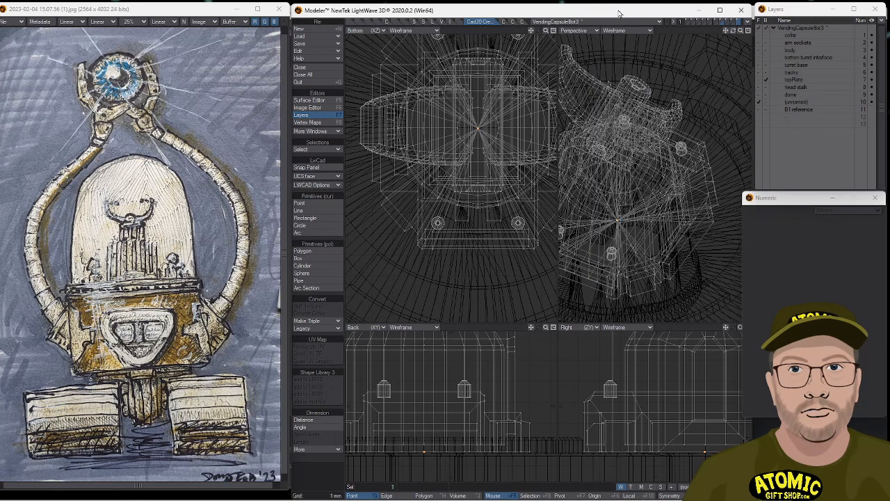
{"action": "left_click", "coordinate": [612, 31]}
{"action": "left_click", "coordinate": [606, 93]}
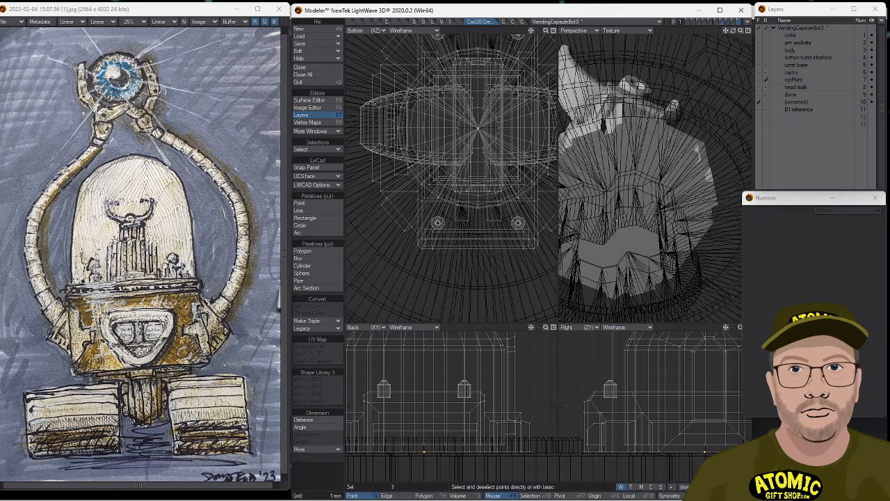
{"action": "left_click_drag", "start_coordinate": [654, 180], "coordinate": [629, 149], "text": "alt"}
{"action": "left_click", "coordinate": [612, 31]}
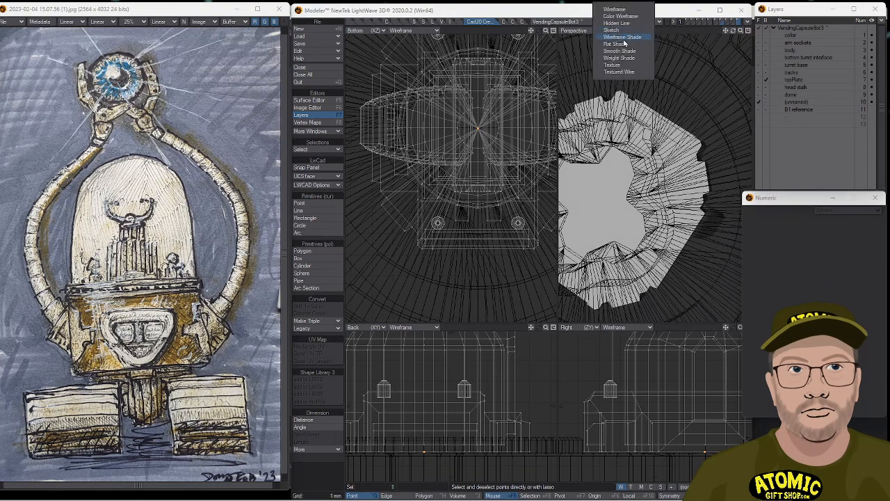
{"action": "left_click", "coordinate": [621, 72]}
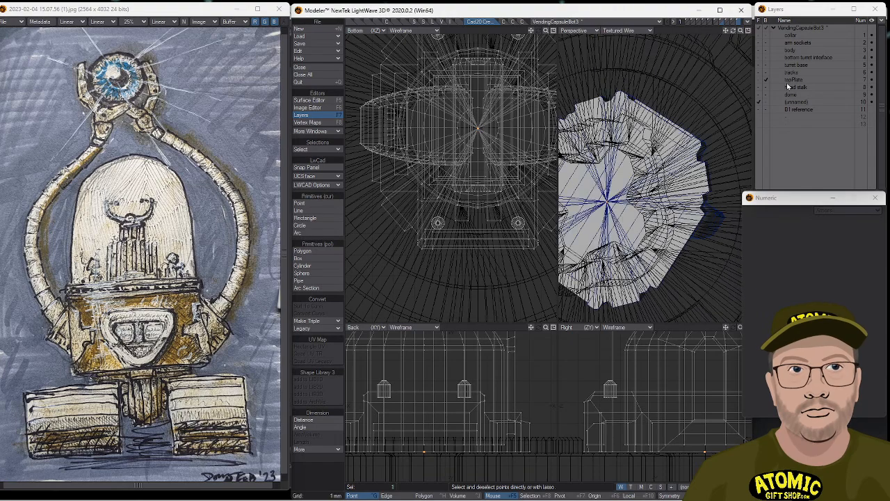
Show only the unnamed head layer and undo the Make Pole subdivision of the underside.
{"action": "left_click", "coordinate": [794, 104]}
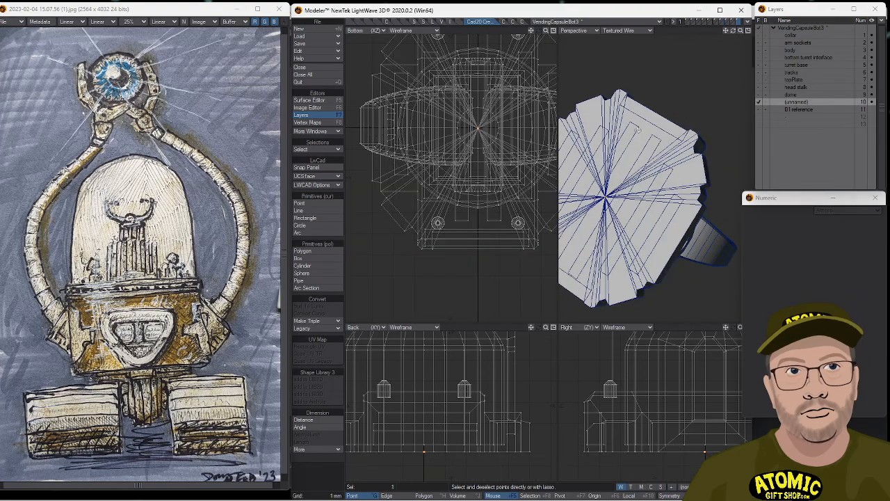
{"action": "key", "text": "a"}
{"action": "left_click_drag", "start_coordinate": [721, 126], "coordinate": [765, 125], "text": "ctrl+alt"}
{"action": "mouse_move", "coordinate": [664, 150]}
{"action": "left_mouse_down", "text": "alt"}
{"action": "mouse_move", "coordinate": [676, 237]}
{"action": "mouse_move", "coordinate": [676, 205]}
{"action": "mouse_move", "coordinate": [692, 169]}
{"action": "mouse_move", "coordinate": [664, 171]}
{"action": "mouse_move", "coordinate": [682, 172]}
{"action": "left_mouse_up", "text": "alt"}
Split the underside polygon between the inner and outer points at both corners of the recess on one end.
{"action": "key", "text": "ctrl+h"}
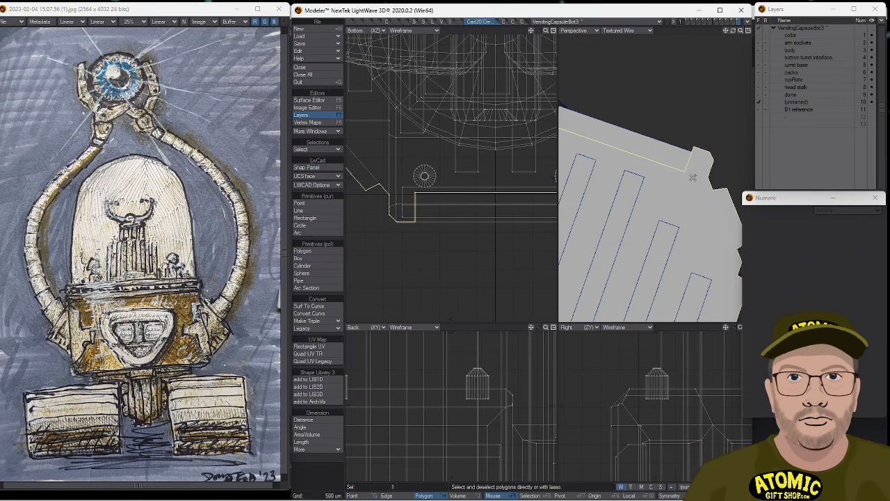
{"action": "key", "text": "ctrl+g"}
{"action": "mouse_move", "coordinate": [686, 170]}
{"action": "left_mouse_down"}
{"action": "mouse_move", "coordinate": [702, 173]}
{"action": "mouse_move", "coordinate": [606, 156]}
{"action": "left_mouse_up"}
{"action": "left_click", "coordinate": [614, 155]}
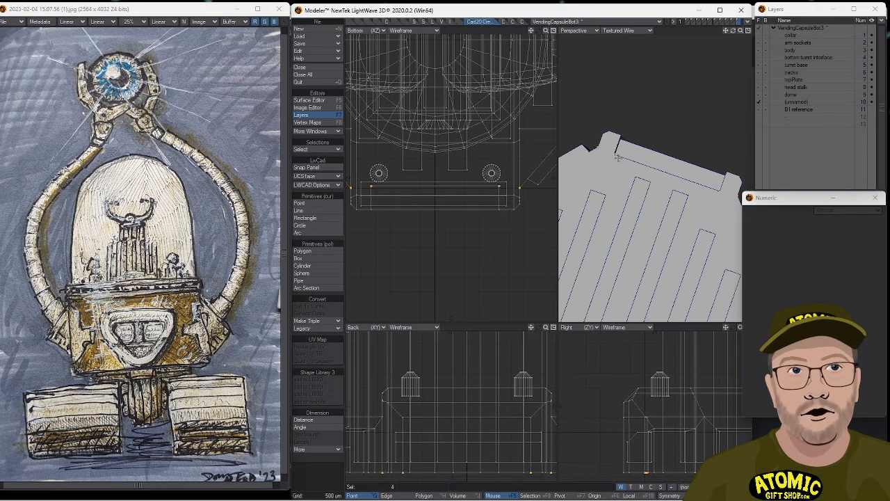
{"action": "mouse_move", "coordinate": [640, 215]}
{"action": "right_mouse_down"}
{"action": "mouse_move", "coordinate": [606, 110]}
{"action": "mouse_move", "coordinate": [776, 185]}
{"action": "right_mouse_up"}
{"action": "left_click", "coordinate": [721, 192]}
{"action": "left_click", "coordinate": [740, 197]}
{"action": "mouse_move", "coordinate": [694, 150]}
{"action": "right_mouse_down"}
{"action": "mouse_move", "coordinate": [679, 150]}
{"action": "mouse_move", "coordinate": [801, 215]}
{"action": "right_mouse_up"}
Split the underside polygon at both corners of the matching recess on the opposite end of the head.
{"action": "left_click_drag", "start_coordinate": [628, 217], "coordinate": [696, 132], "text": "alt+shift"}
{"action": "left_click_drag", "start_coordinate": [600, 227], "coordinate": [603, 160], "text": "alt+shift"}
{"action": "left_click", "coordinate": [590, 228]}
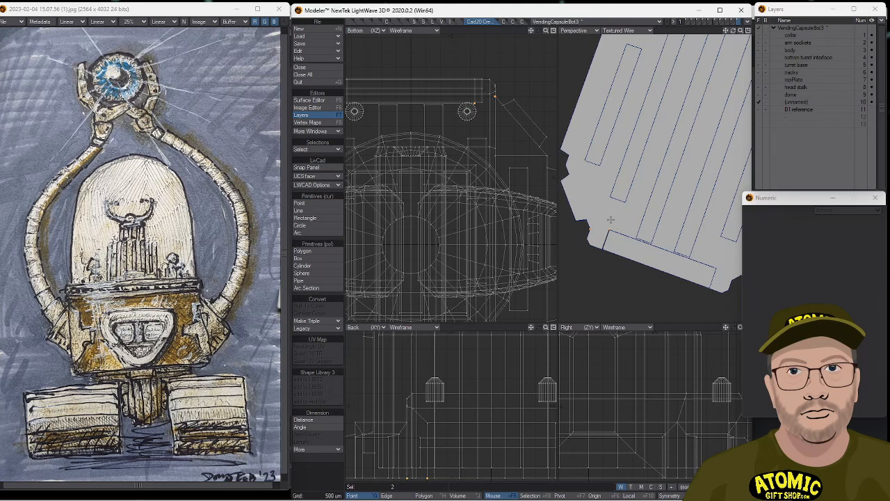
{"action": "right_click_drag", "start_coordinate": [606, 203], "coordinate": [613, 250]}
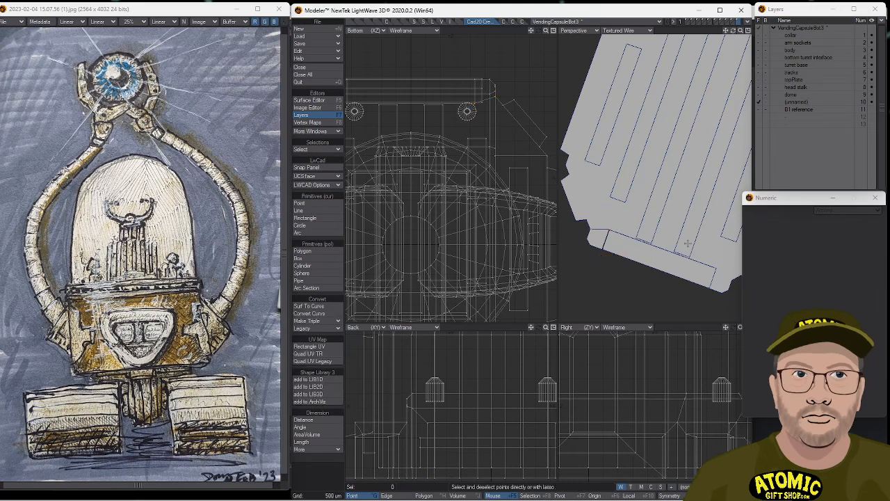
{"action": "left_click", "coordinate": [718, 270]}
{"action": "left_click", "coordinate": [730, 281]}
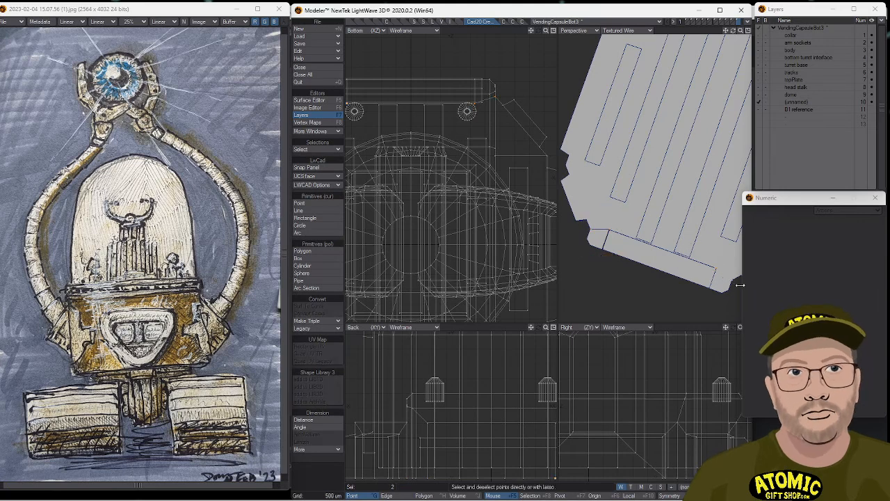
{"action": "right_click_drag", "start_coordinate": [743, 292], "coordinate": [741, 270]}
Split the diagonal corner tab next to the end recess off the underside polygon along its inner edge.
{"action": "left_click", "coordinate": [588, 219]}
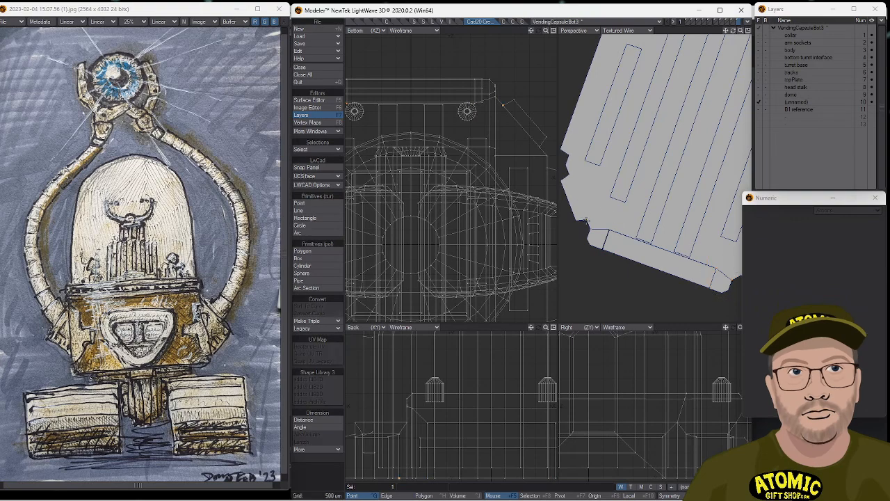
{"action": "left_click", "coordinate": [616, 191]}
{"action": "right_click_drag", "start_coordinate": [573, 168], "coordinate": [628, 220]}
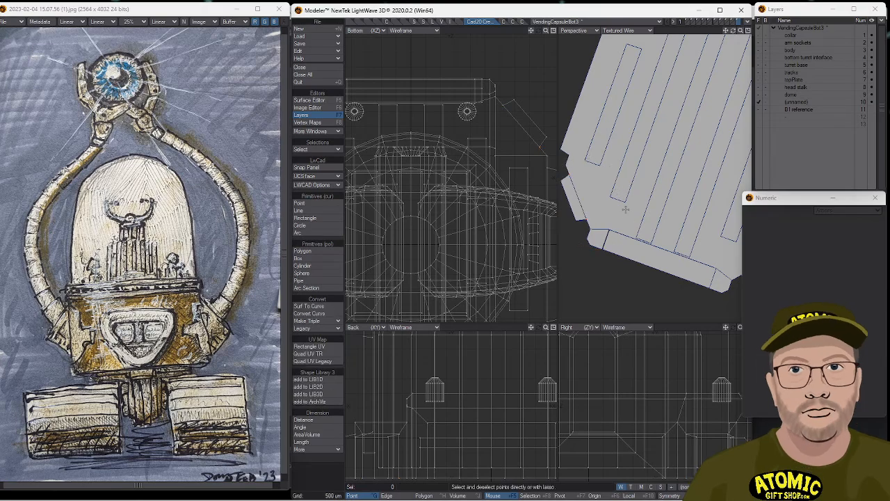
Split the long side tab off the underside polygon along its inner edge.
{"action": "left_click_drag", "start_coordinate": [597, 155], "coordinate": [598, 208], "text": "alt+shift"}
{"action": "left_click", "coordinate": [581, 201]}
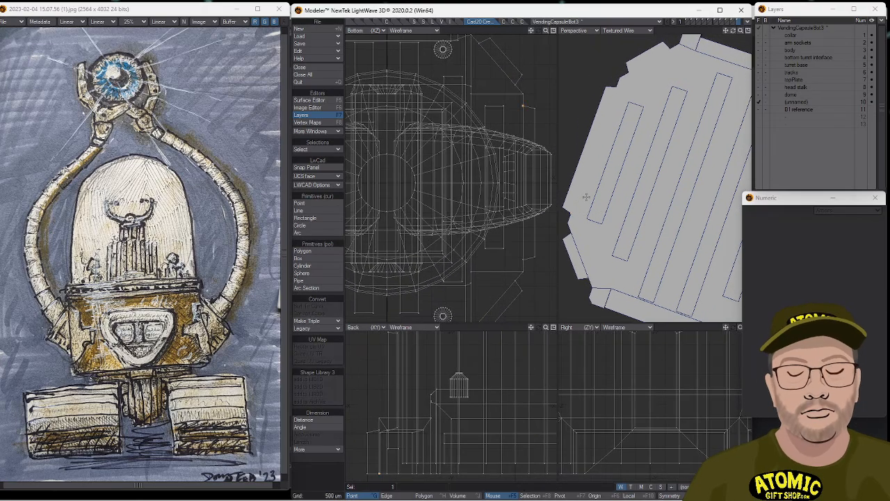
{"action": "left_click", "coordinate": [616, 89]}
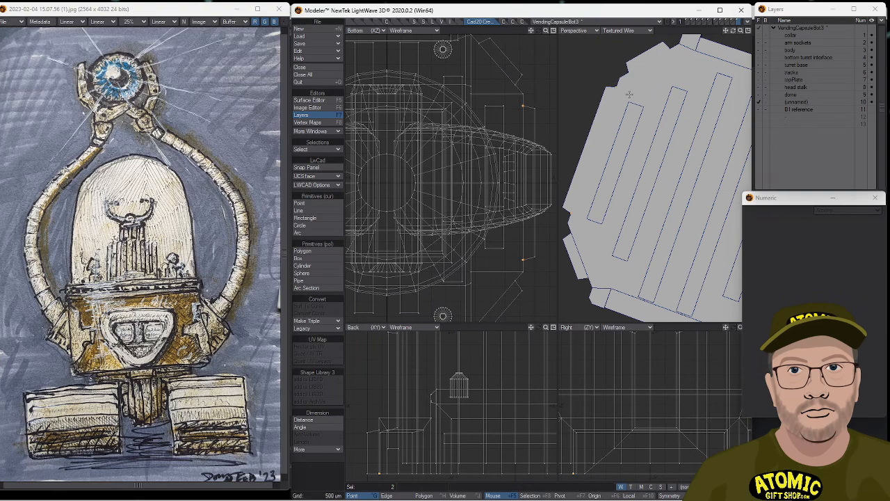
{"action": "left_click", "coordinate": [692, 168]}
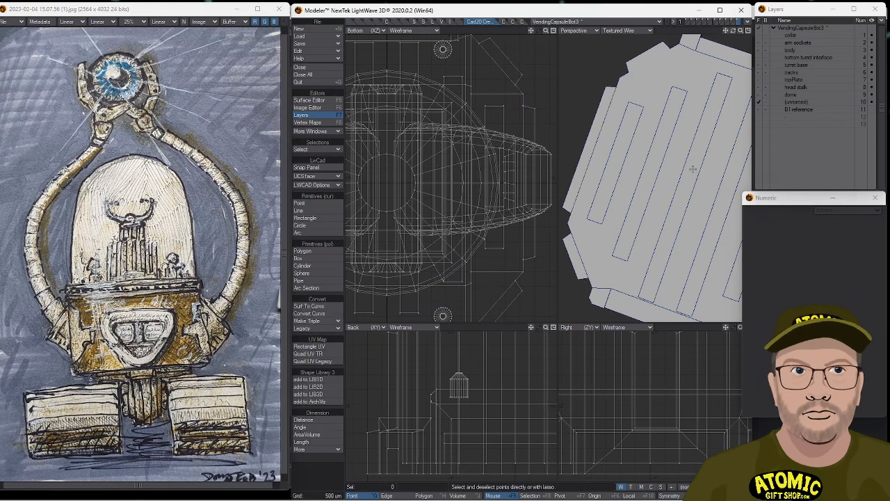
Split the diagonal corner tab next to that side tab off the underside polygon along its inner edge.
{"action": "left_click", "coordinate": [630, 73]}
{"action": "left_click", "coordinate": [673, 46]}
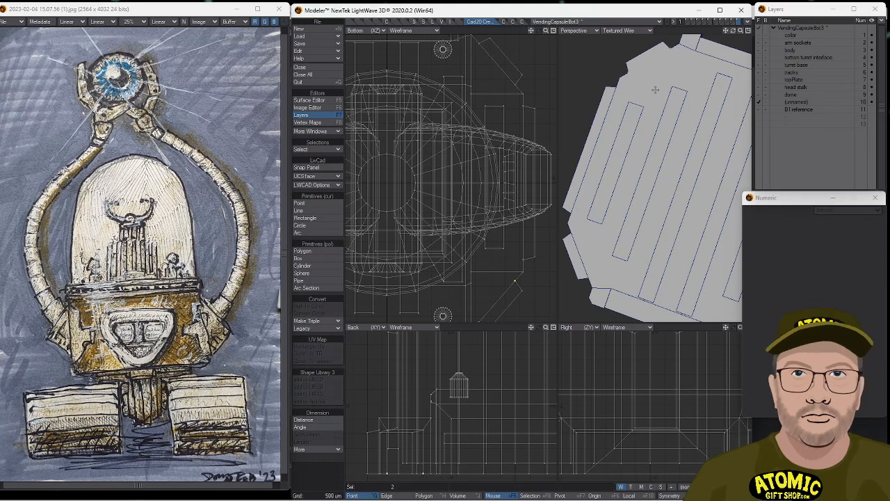
{"action": "right_click_drag", "start_coordinate": [694, 52], "coordinate": [685, 47]}
On the opposite side of the head, split one diagonal corner tab and the adjoining long side tab off the underside polygon.
{"action": "left_click_drag", "start_coordinate": [709, 91], "coordinate": [680, 83], "text": "alt+shift"}
{"action": "left_click", "coordinate": [678, 94]}
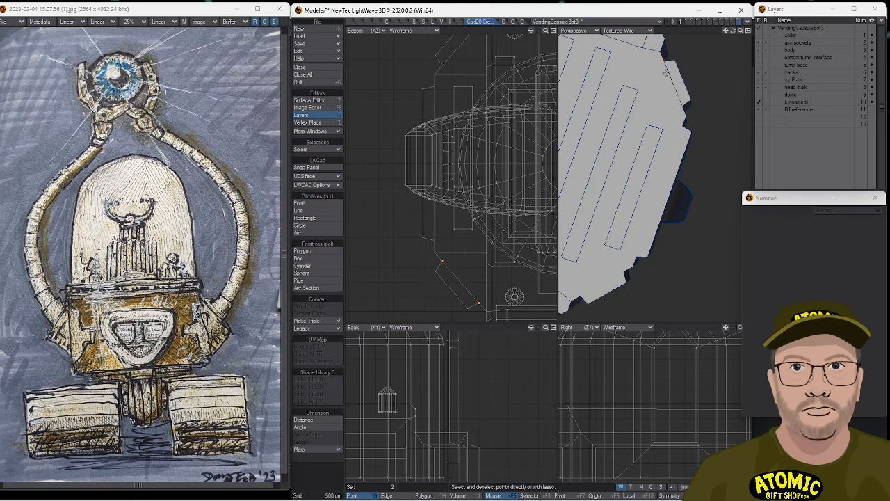
{"action": "key", "text": "slash"}
{"action": "left_click", "coordinate": [680, 125]}
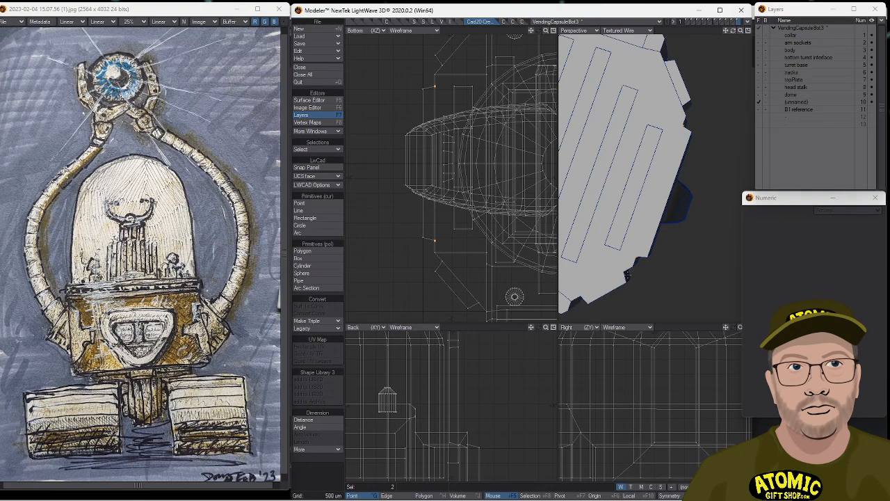
{"action": "key", "text": "ctrl+l"}
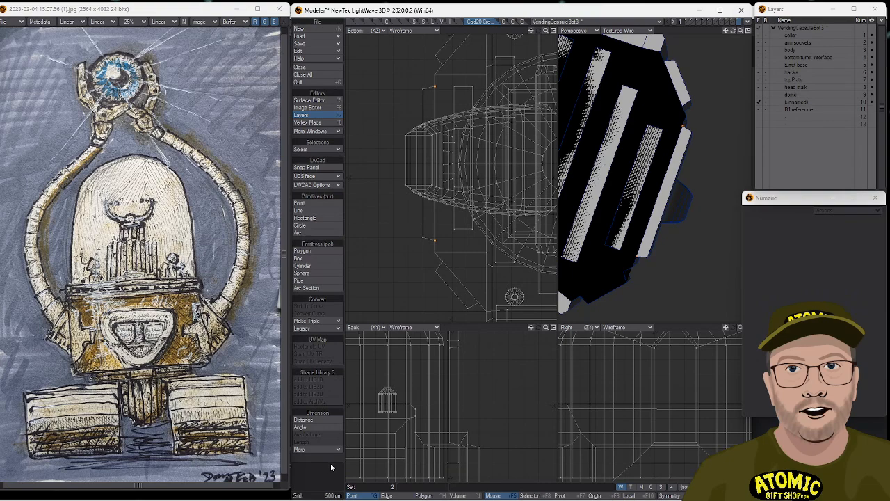
Split the remaining diagonal corner tab off the underside polygon along its inner edge.
{"action": "left_click", "coordinate": [329, 468]}
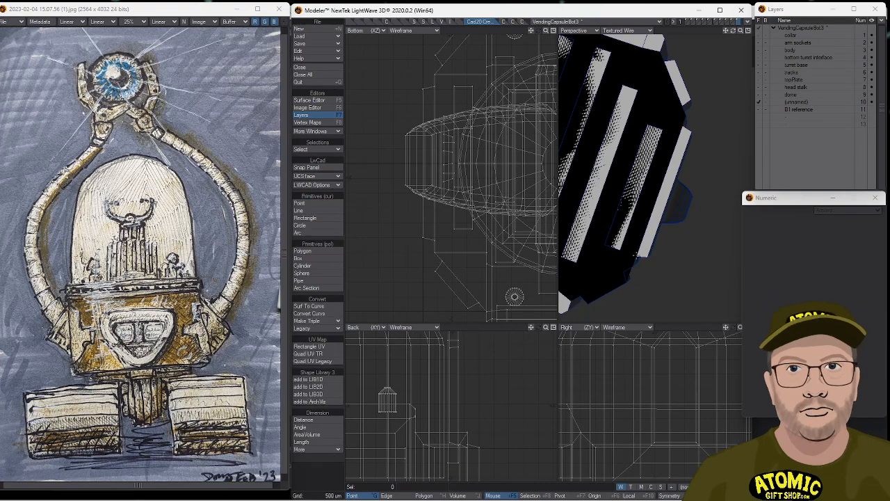
{"action": "left_click", "coordinate": [636, 256]}
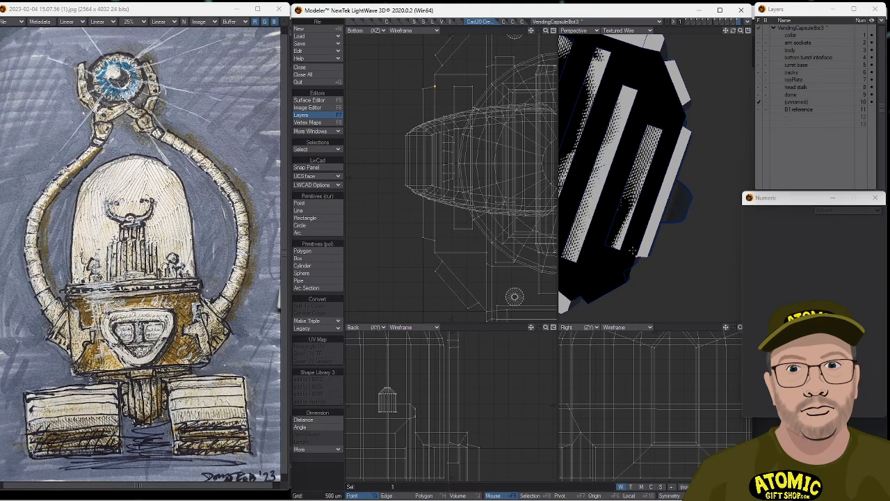
{"action": "key", "text": "slash"}
{"action": "left_click", "coordinate": [619, 272]}
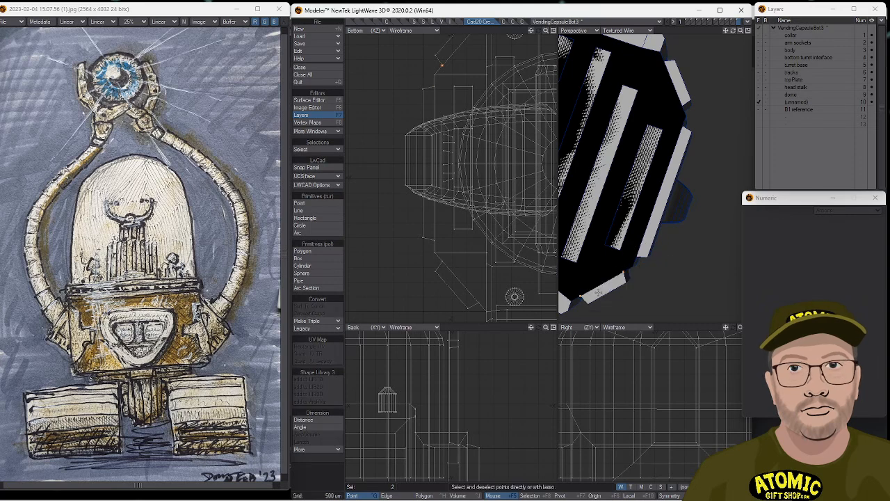
Split the underside polygon diagonally behind one corner tab, between the end recess corner and the side tab's inner corner.
{"action": "left_click_drag", "start_coordinate": [651, 281], "coordinate": [692, 249], "text": "alt"}
{"action": "key", "text": "ctrl+h"}
{"action": "key", "text": "ctrl+g"}
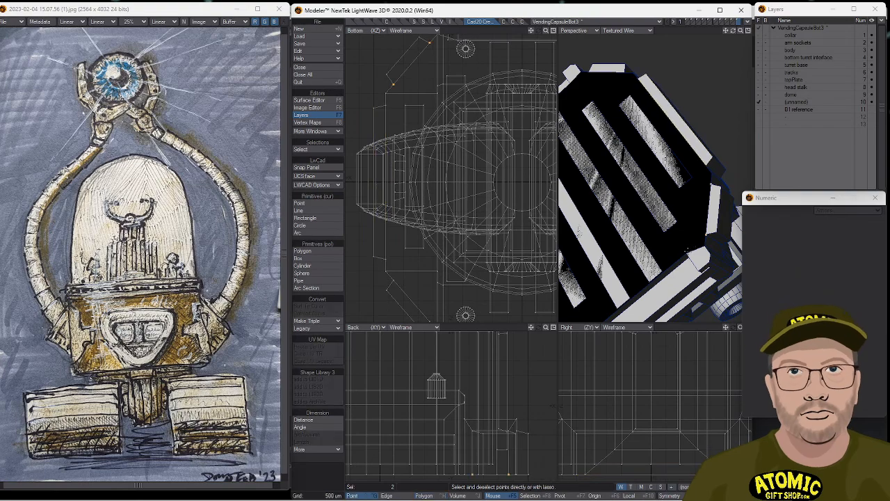
{"action": "left_click", "coordinate": [701, 158]}
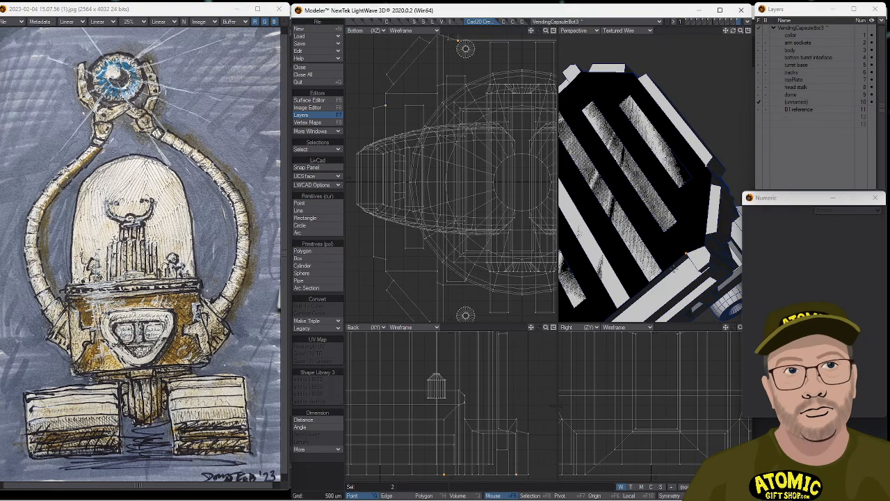
{"action": "left_click", "coordinate": [689, 159]}
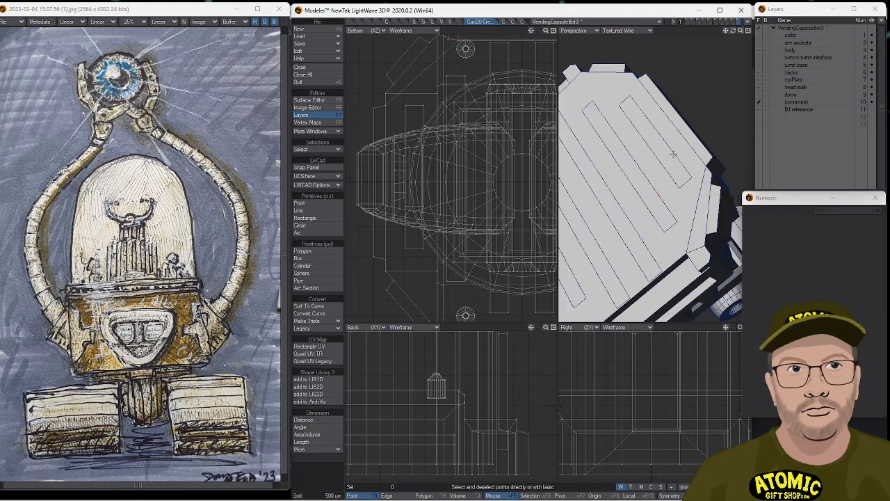
Make the same diagonal split behind the corner tab at the other end of that side tab.
{"action": "key", "text": "g"}
{"action": "key", "text": "g"}
{"action": "left_click_drag", "start_coordinate": [641, 141], "coordinate": [600, 116], "text": "alt+shift"}
{"action": "left_click", "coordinate": [601, 117]}
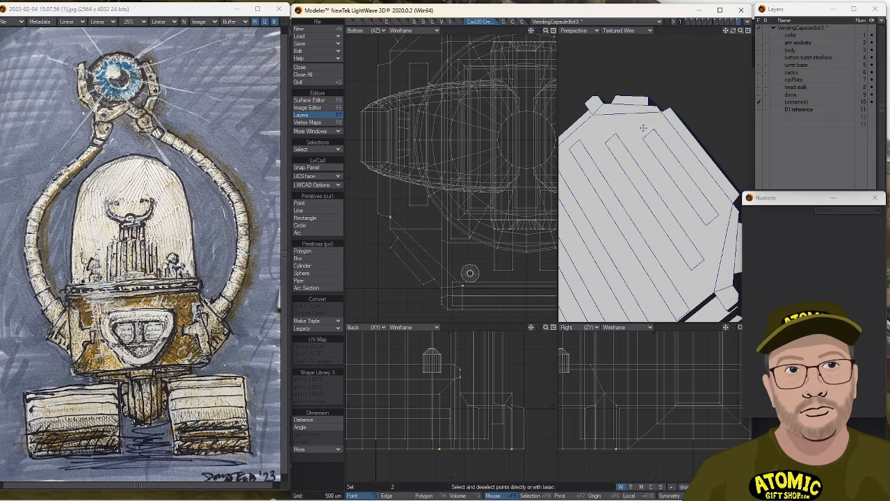
{"action": "mouse_move", "coordinate": [679, 97]}
{"action": "right_mouse_down"}
{"action": "mouse_move", "coordinate": [594, 93]}
{"action": "mouse_move", "coordinate": [604, 137]}
{"action": "right_mouse_up"}
Split the underside polygon diagonally behind a corner tab on the opposite side of the head.
{"action": "mouse_move", "coordinate": [619, 120]}
{"action": "left_mouse_down", "text": "alt"}
{"action": "mouse_move", "coordinate": [652, 143]}
{"action": "mouse_move", "coordinate": [660, 228]}
{"action": "mouse_move", "coordinate": [650, 278]}
{"action": "left_mouse_up", "text": "alt"}
{"action": "left_click_drag", "start_coordinate": [570, 155], "coordinate": [596, 149], "text": "alt+shift"}
{"action": "left_click", "coordinate": [584, 194]}
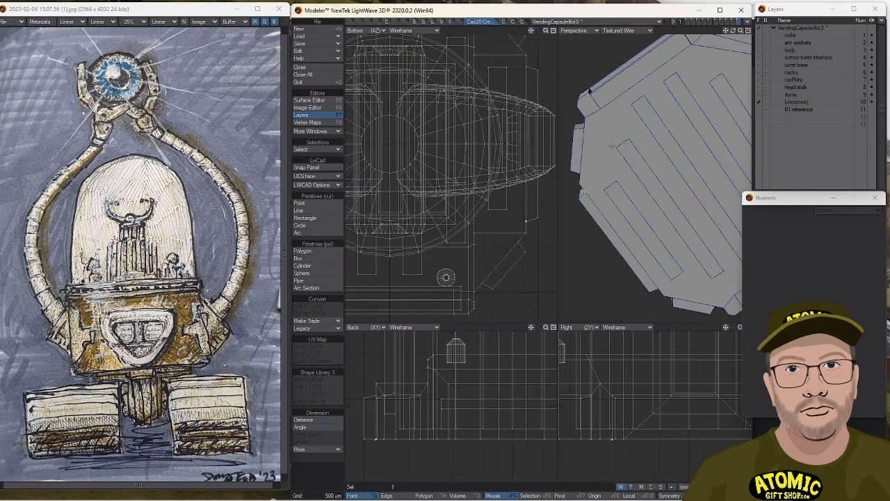
{"action": "key", "text": "ctrl+l"}
{"action": "mouse_move", "coordinate": [628, 89]}
{"action": "right_mouse_down"}
{"action": "mouse_move", "coordinate": [581, 106]}
{"action": "mouse_move", "coordinate": [600, 205]}
{"action": "right_mouse_up"}
Split the underside polygon diagonally behind the last corner tab to complete the central octagon.
{"action": "left_click_drag", "start_coordinate": [644, 209], "coordinate": [613, 146], "text": "alt+shift"}
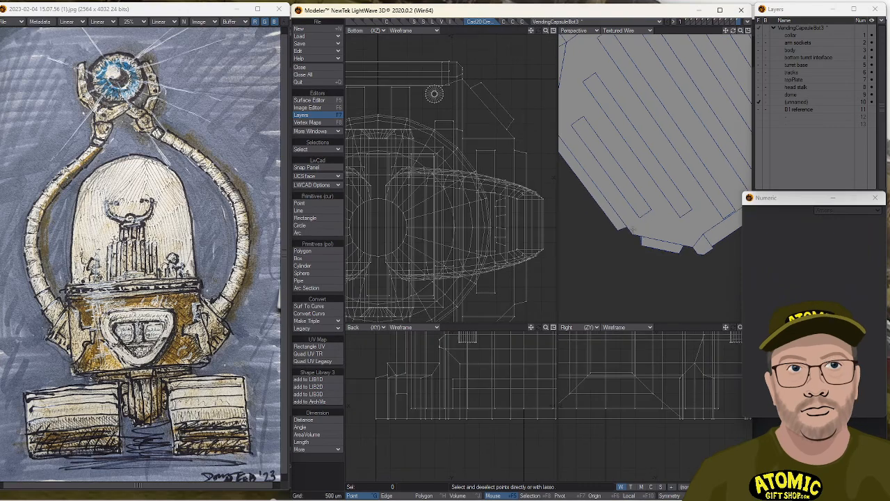
{"action": "left_click", "coordinate": [632, 233]}
{"action": "left_click", "coordinate": [708, 223]}
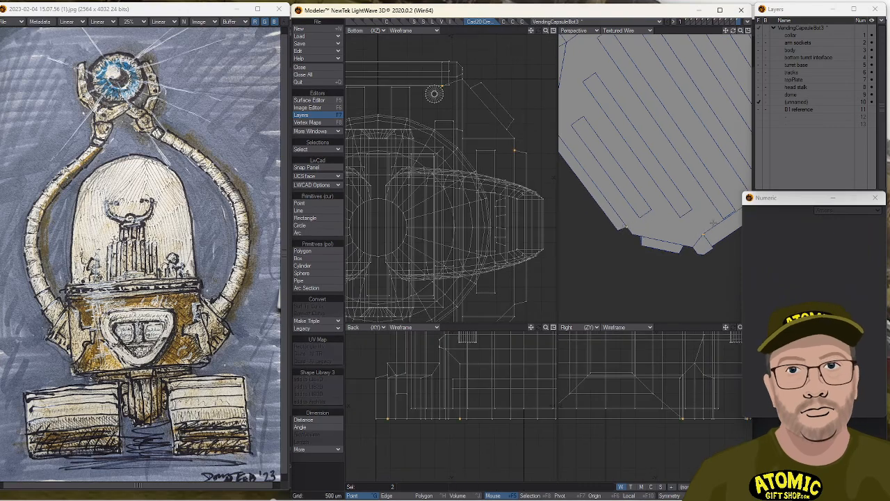
{"action": "key", "text": "ctrl+l"}
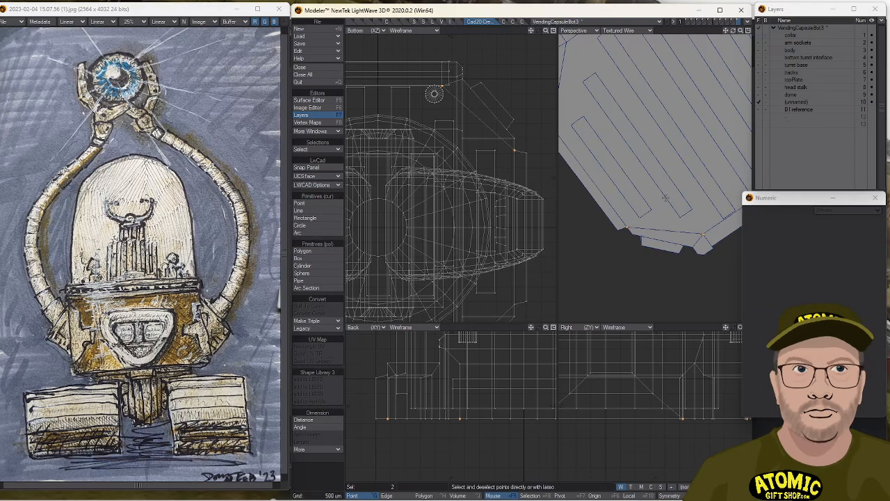
{"action": "right_click_drag", "start_coordinate": [673, 202], "coordinate": [735, 221]}
Select the central octagonal polygon of the underside to check its outline against the whole head.
{"action": "left_click_drag", "start_coordinate": [661, 179], "coordinate": [636, 221], "text": "alt+shift"}
{"action": "key", "text": "space"}
{"action": "key", "text": "space"}
{"action": "left_click", "coordinate": [593, 221]}
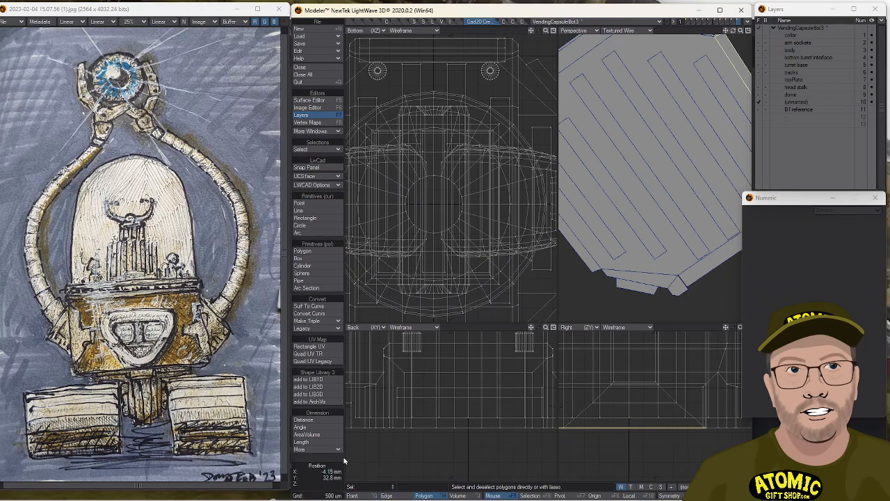
{"action": "left_click", "coordinate": [334, 463]}
{"action": "left_click", "coordinate": [630, 224]}
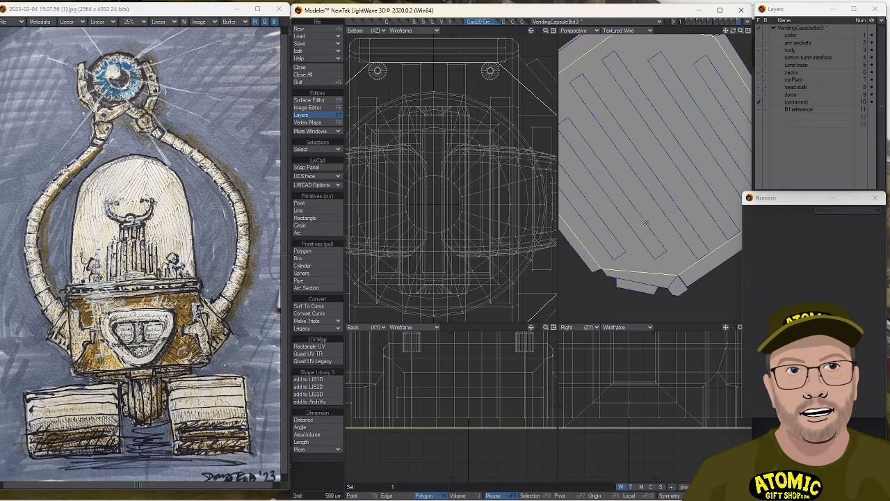
{"action": "key", "text": "a"}
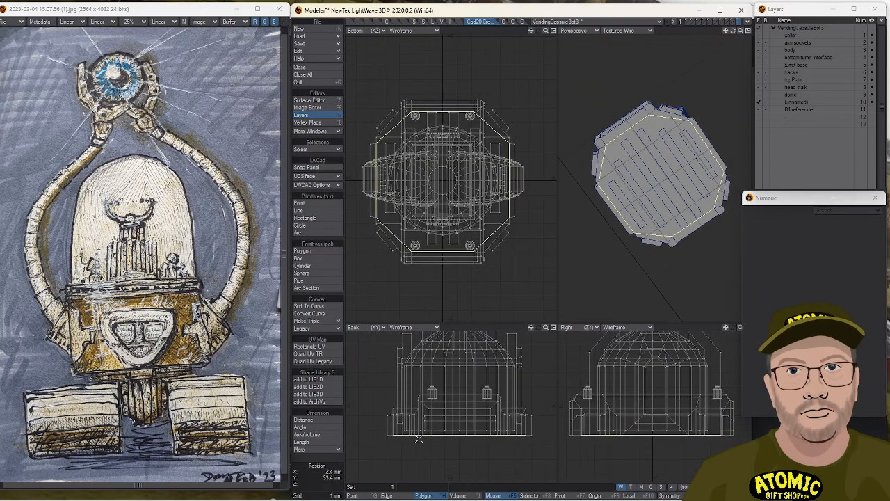
Select only the six long slot polygons on the underside of the head.
{"action": "right_click_drag", "start_coordinate": [393, 430], "coordinate": [482, 463]}
{"action": "right_click_drag", "start_coordinate": [531, 439], "coordinate": [539, 404]}
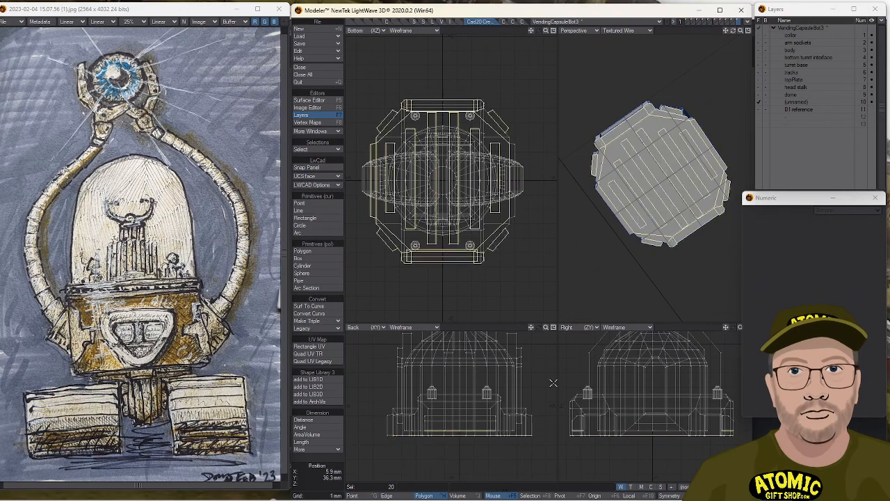
{"action": "left_click", "coordinate": [606, 142], "text": "shift"}
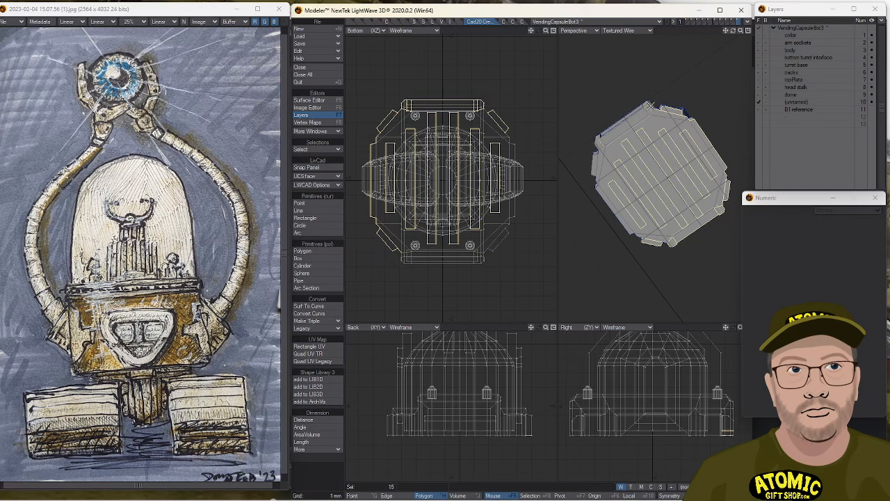
{"action": "left_click", "coordinate": [729, 180], "text": "shift"}
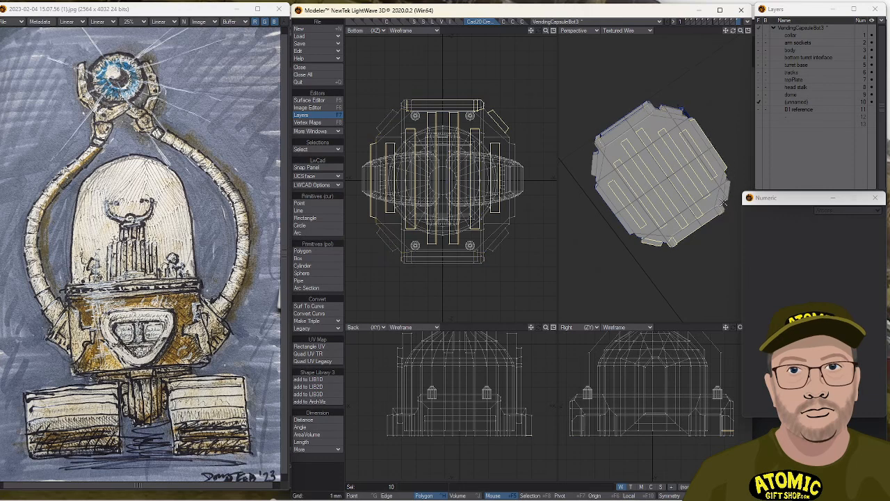
{"action": "left_click", "coordinate": [720, 159]}
{"action": "left_click", "coordinate": [732, 169]}
{"action": "left_click", "coordinate": [713, 220]}
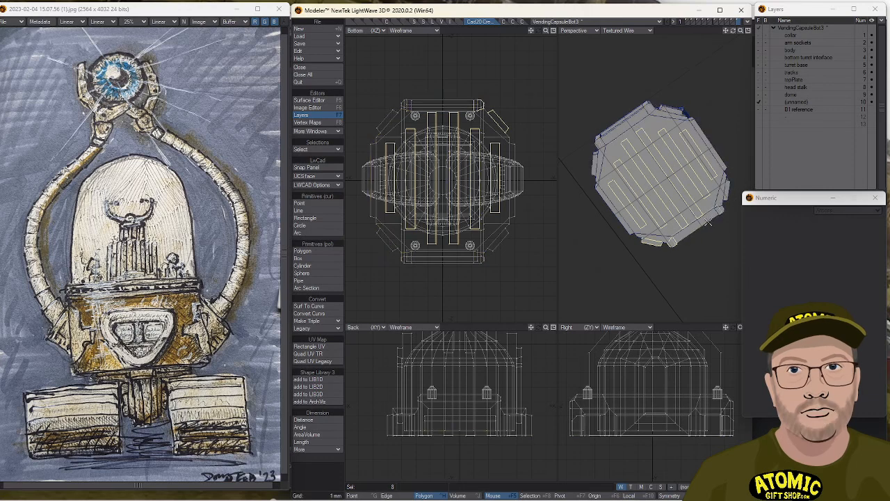
{"action": "left_click", "coordinate": [652, 242]}
{"action": "left_click_drag", "start_coordinate": [642, 249], "coordinate": [578, 208], "text": "alt"}
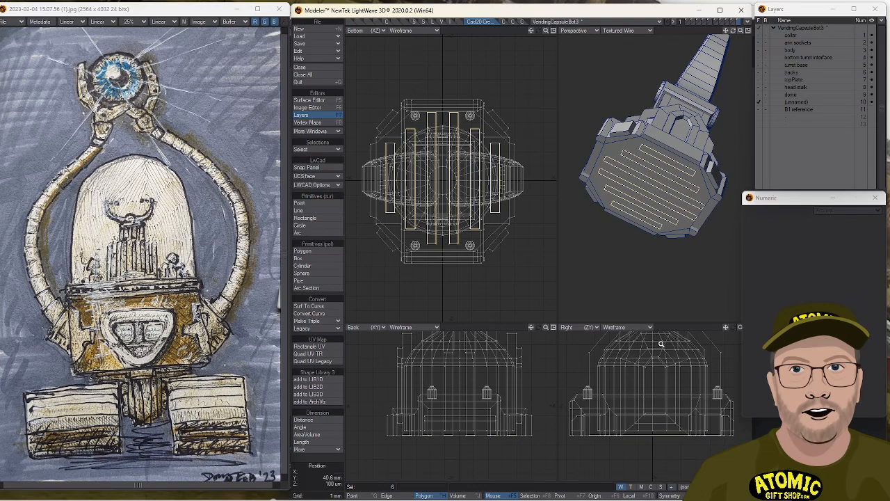
Move the six slot polygons vertically off the underside plane into the head and clear the selection.
{"action": "left_click_drag", "start_coordinate": [666, 466], "coordinate": [694, 473], "text": "ctrl+alt"}
{"action": "left_click_drag", "start_coordinate": [694, 473], "coordinate": [689, 447], "text": "alt"}
{"action": "key", "text": "t"}
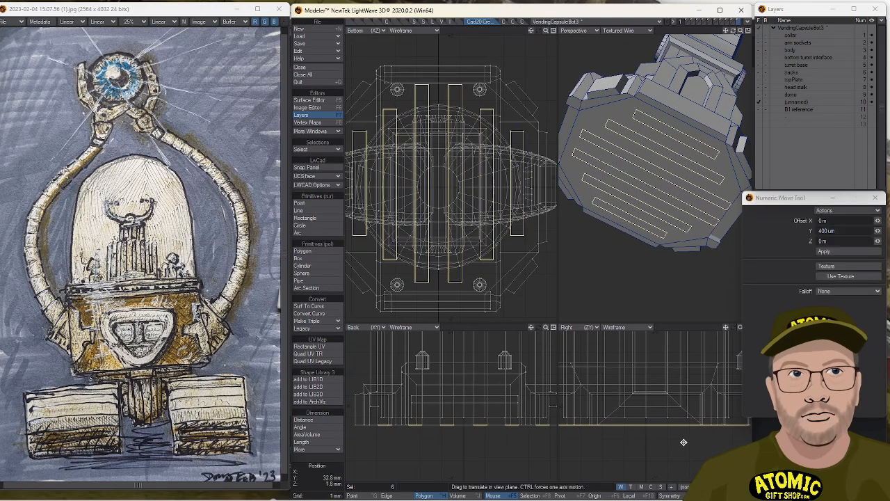
{"action": "left_click", "coordinate": [672, 438]}
{"action": "left_click_drag", "start_coordinate": [391, 474], "coordinate": [391, 472]}
{"action": "left_click", "coordinate": [332, 469]}
{"action": "left_click", "coordinate": [332, 469]}
Split the central octagon of the underside straight across between two opposite corners.
{"action": "left_click_drag", "start_coordinate": [749, 194], "coordinate": [697, 167], "text": "alt"}
{"action": "left_click_drag", "start_coordinate": [698, 167], "coordinate": [661, 195], "text": "alt+shift"}
{"action": "key", "text": "ctrl+h"}
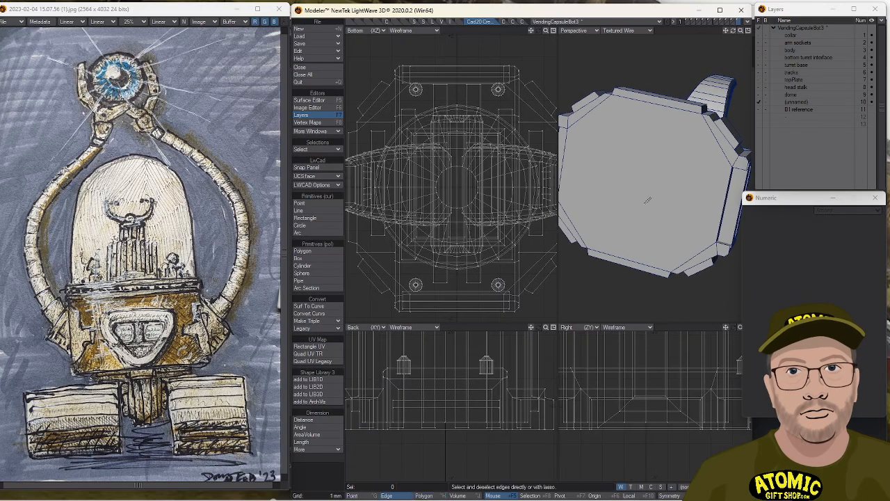
{"action": "key", "text": "ctrl+j"}
{"action": "left_click", "coordinate": [644, 198]}
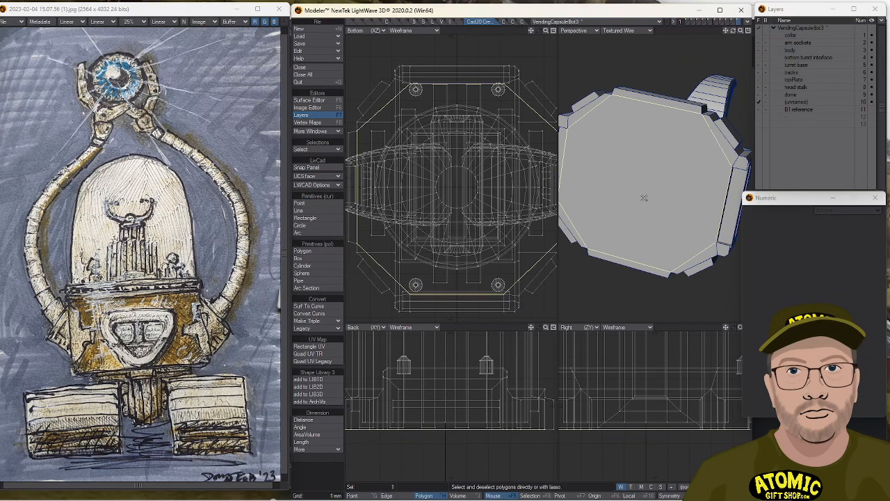
{"action": "key", "text": "ctrl+g"}
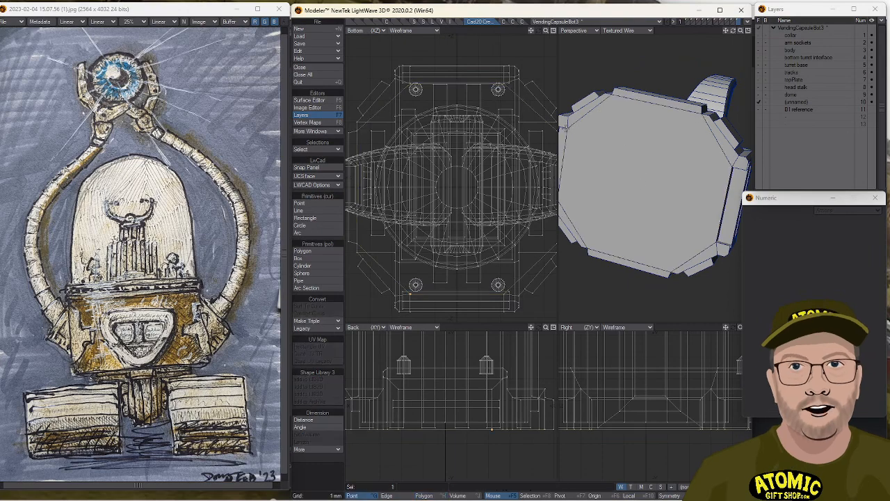
{"action": "left_click", "coordinate": [733, 167], "text": "shift"}
{"action": "key", "text": "ctrl+l"}
{"action": "key", "text": "/"}
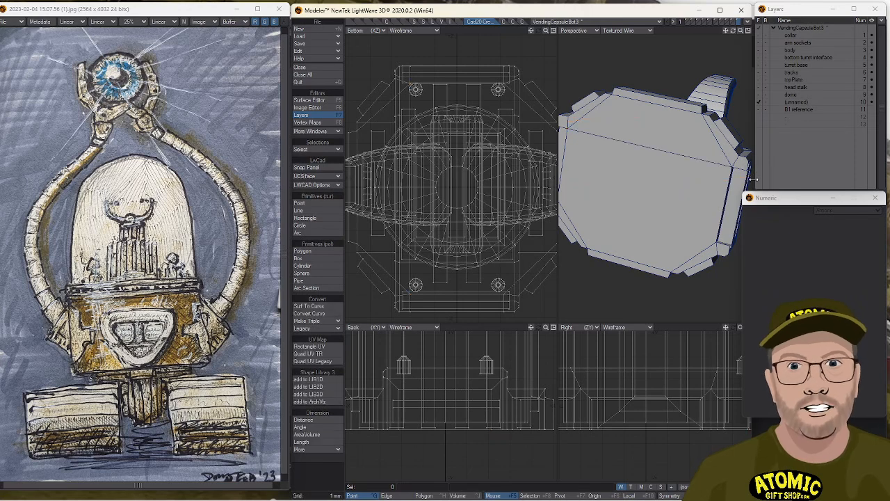
Split the central octagon with a second parallel cut between the opposite pair of corners.
{"action": "left_click", "coordinate": [717, 241]}
{"action": "key", "text": "g"}
{"action": "left_click", "coordinate": [593, 207]}
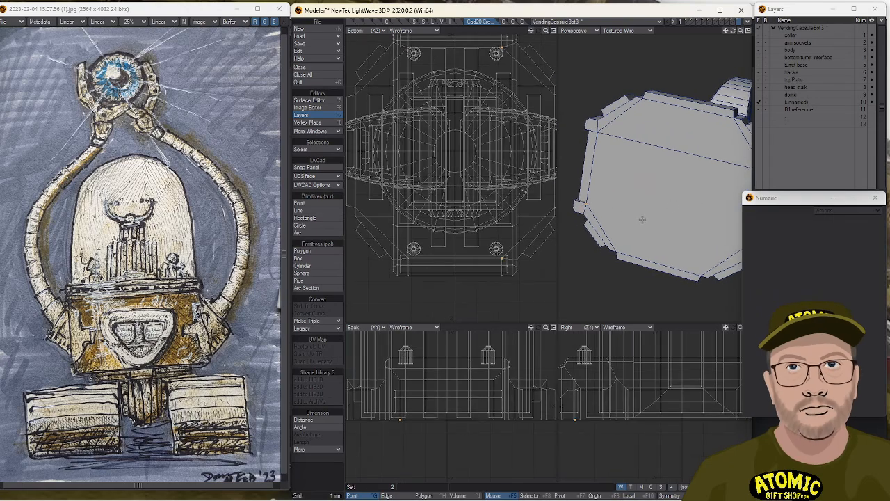
{"action": "key", "text": "ctrl+j"}
Connect the two parallel cut edges across the central strip and chamfer the new edge by 2.0935 mm.
{"action": "left_click", "coordinate": [673, 150]}
{"action": "key", "text": "ctrl+h"}
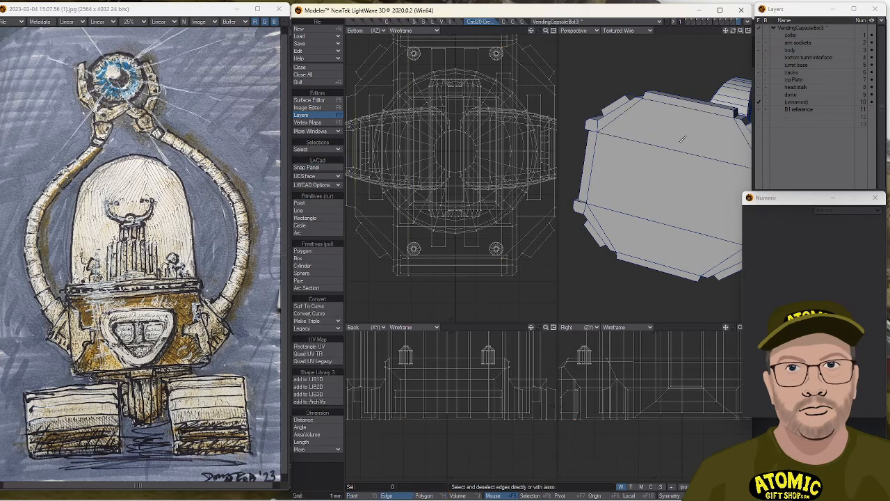
{"action": "left_click", "coordinate": [675, 148]}
{"action": "left_click", "coordinate": [650, 240]}
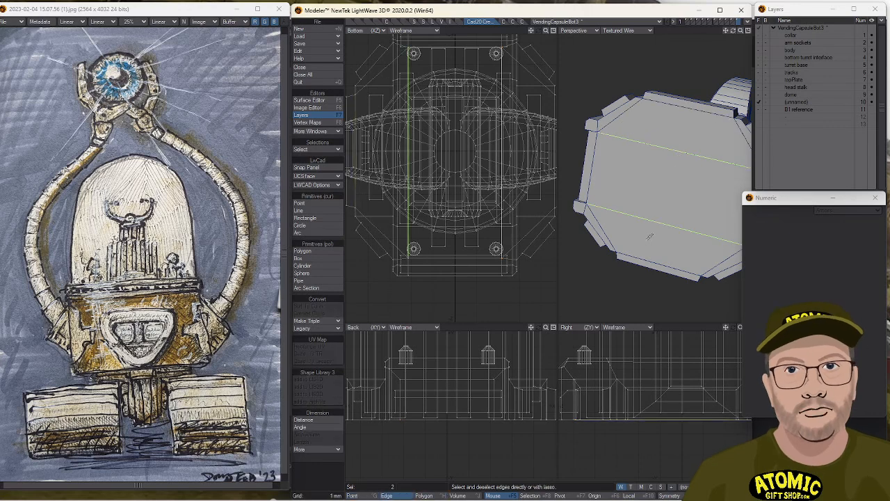
{"action": "key", "text": "ctrl+l"}
{"action": "key", "text": "shift+b"}
{"action": "left_click_drag", "start_coordinate": [455, 209], "coordinate": [623, 233]}
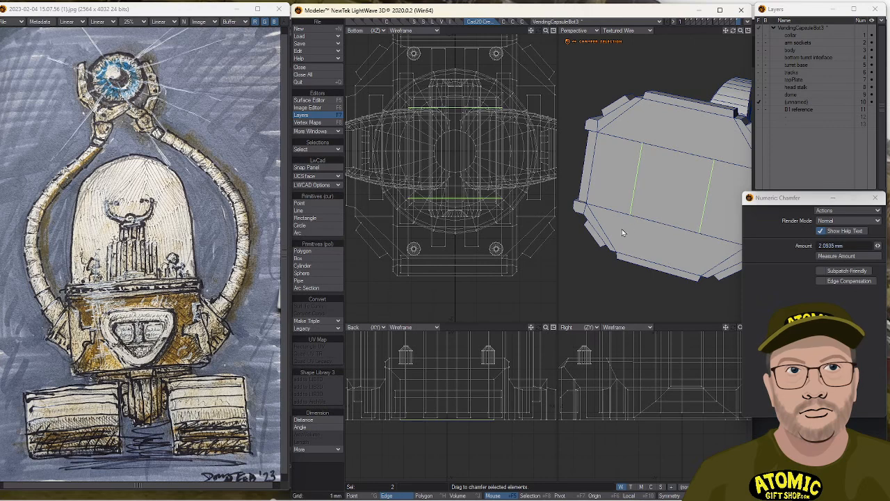
Split the underside polygons between two diagonally opposite corners of the central square and the nearest outer octagon corners.
{"action": "key", "text": "ctrl+g"}
{"action": "left_click", "coordinate": [635, 150]}
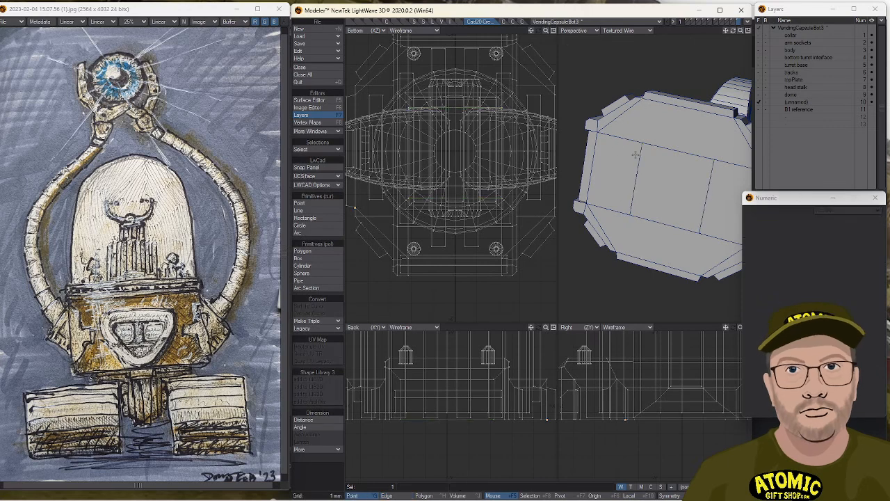
{"action": "left_click", "coordinate": [643, 168]}
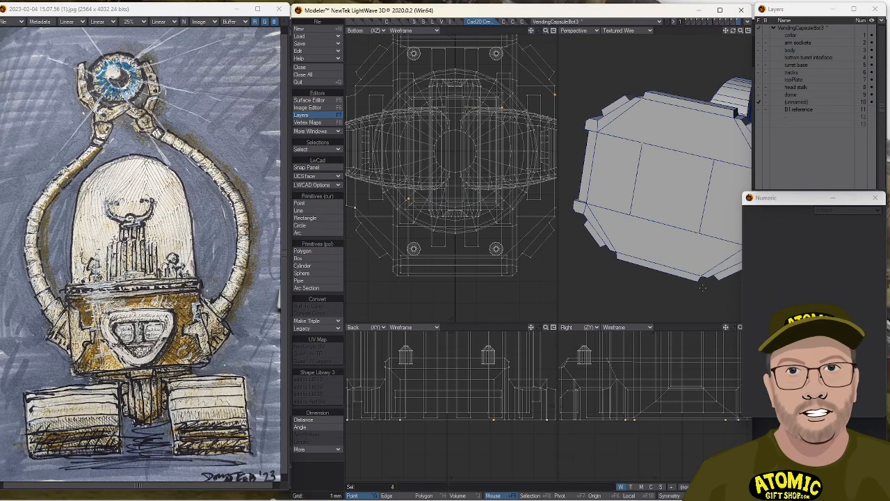
{"action": "key", "text": "ctrl+l"}
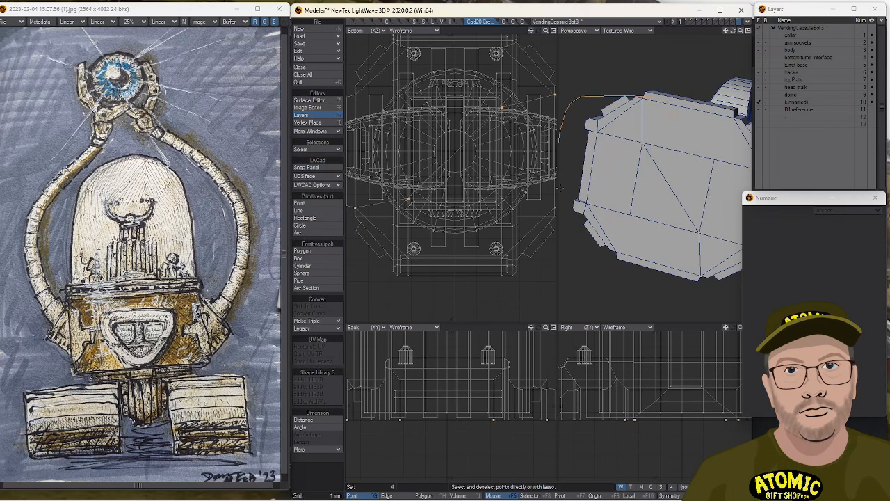
Merge the two triangles of the underside's central square to remove the stray diagonal, and clear the selection.
{"action": "right_click_drag", "start_coordinate": [559, 142], "coordinate": [708, 199]}
{"action": "key", "text": "ctrl+h"}
{"action": "mouse_move", "coordinate": [661, 127]}
{"action": "left_mouse_down"}
{"action": "mouse_move", "coordinate": [653, 179]}
{"action": "mouse_move", "coordinate": [661, 196]}
{"action": "mouse_move", "coordinate": [681, 190]}
{"action": "left_mouse_up"}
{"action": "key", "text": "slash"}
{"action": "key", "text": "slash"}
{"action": "key", "text": "shift+z"}
{"action": "key", "text": "slash"}
{"action": "key", "text": "ctrl+g"}
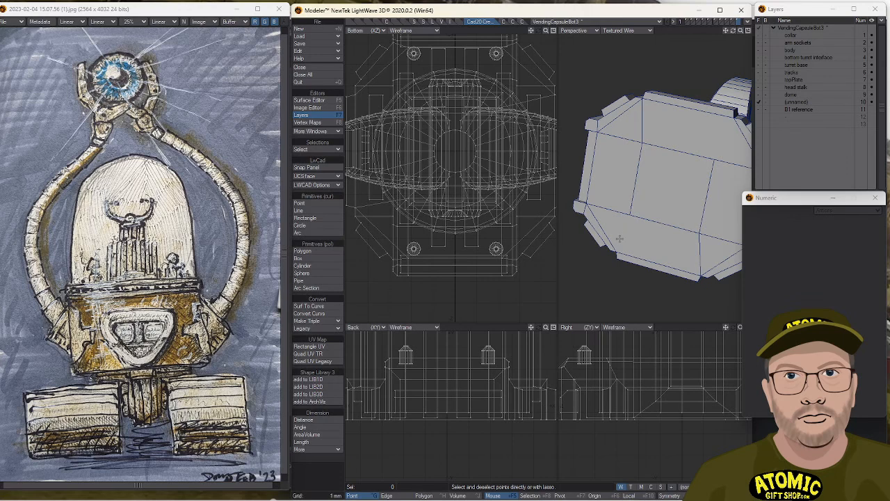
Split the underside polygons from the central square's other two corners to their nearest outer octagon corners.
{"action": "left_click", "coordinate": [628, 218]}
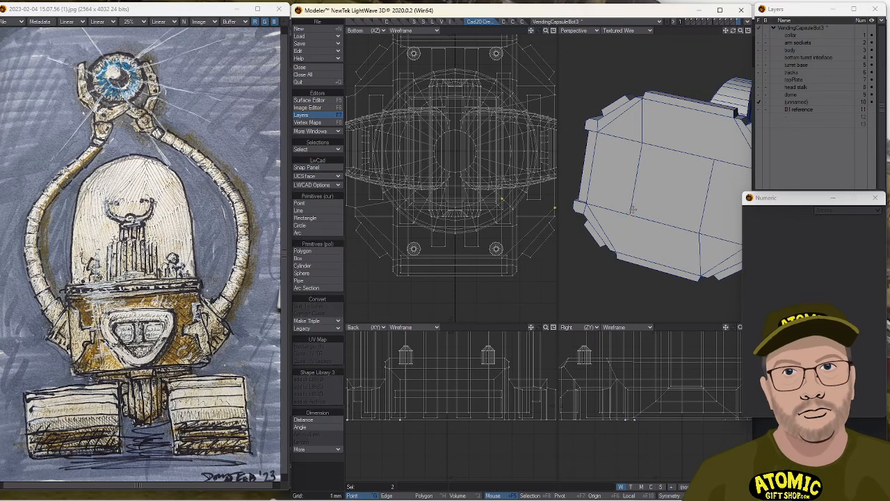
{"action": "mouse_move", "coordinate": [585, 202]}
{"action": "right_mouse_down"}
{"action": "mouse_move", "coordinate": [654, 317]}
{"action": "mouse_move", "coordinate": [736, 132]}
{"action": "right_mouse_up"}
{"action": "left_click", "coordinate": [716, 153]}
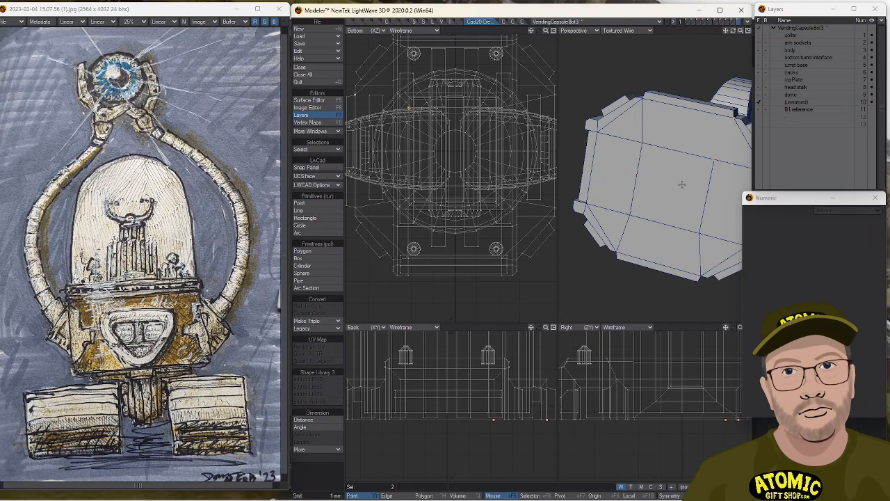
{"action": "left_click", "coordinate": [693, 126]}
Review the whole head from several angles and set the perspective view to Texture shading.
{"action": "left_click_drag", "start_coordinate": [647, 142], "coordinate": [706, 199], "text": "alt"}
{"action": "key", "text": "a"}
{"action": "mouse_move", "coordinate": [643, 165]}
{"action": "left_mouse_down", "text": "alt"}
{"action": "mouse_move", "coordinate": [649, 208]}
{"action": "mouse_move", "coordinate": [664, 132]}
{"action": "mouse_move", "coordinate": [655, 168]}
{"action": "left_mouse_up", "text": "alt"}
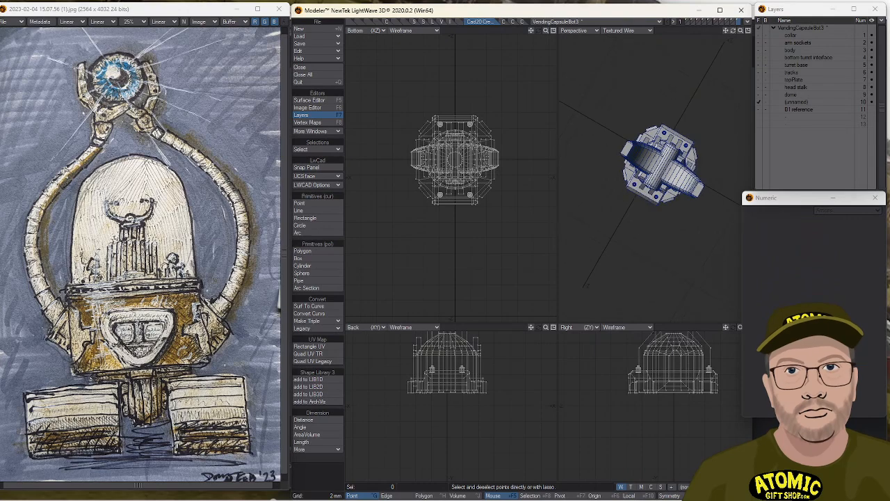
{"action": "mouse_move", "coordinate": [443, 399]}
{"action": "left_mouse_down", "text": "alt+shift"}
{"action": "mouse_move", "coordinate": [435, 483]}
{"action": "mouse_move", "coordinate": [436, 414]}
{"action": "left_mouse_up", "text": "alt+shift"}
{"action": "left_click_drag", "start_coordinate": [654, 167], "coordinate": [560, 235], "text": "alt"}
{"action": "key", "text": "a"}
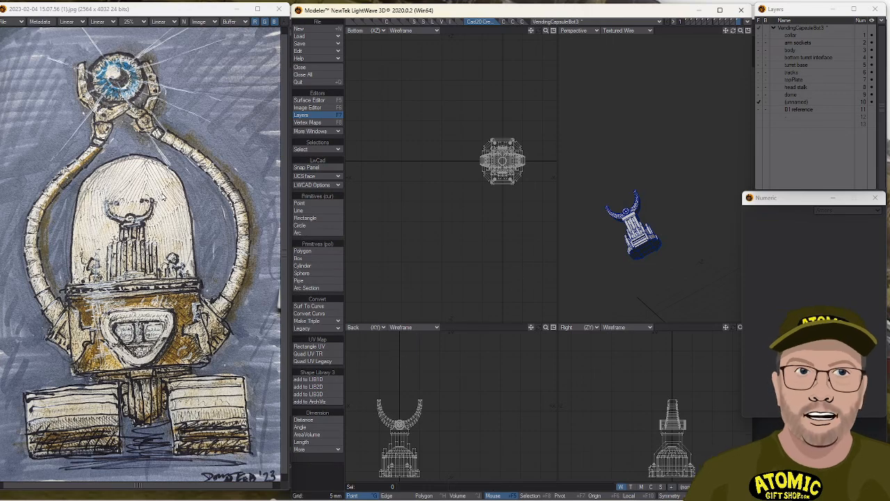
{"action": "left_click_drag", "start_coordinate": [630, 181], "coordinate": [645, 240], "text": "alt"}
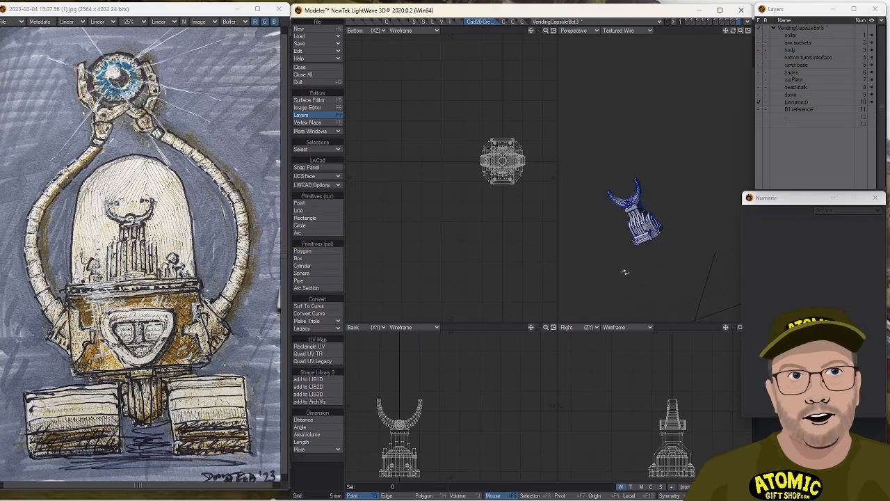
{"action": "left_click", "coordinate": [624, 30]}
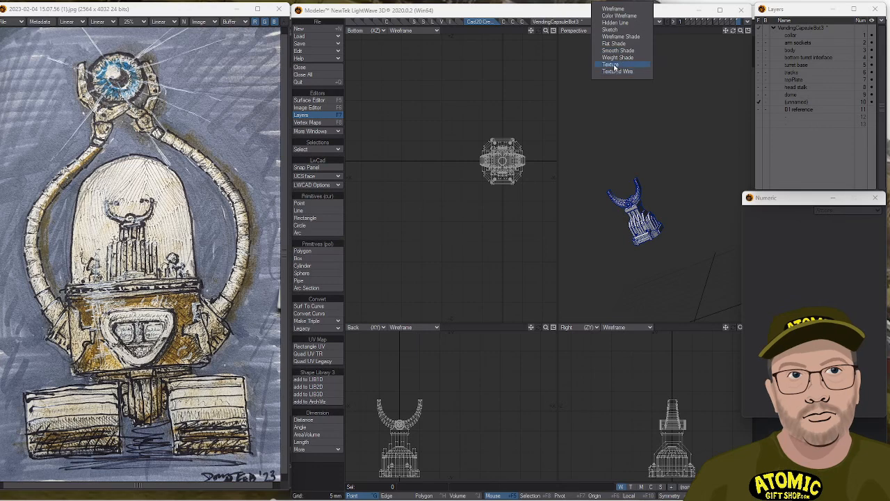
{"action": "left_click", "coordinate": [612, 65]}
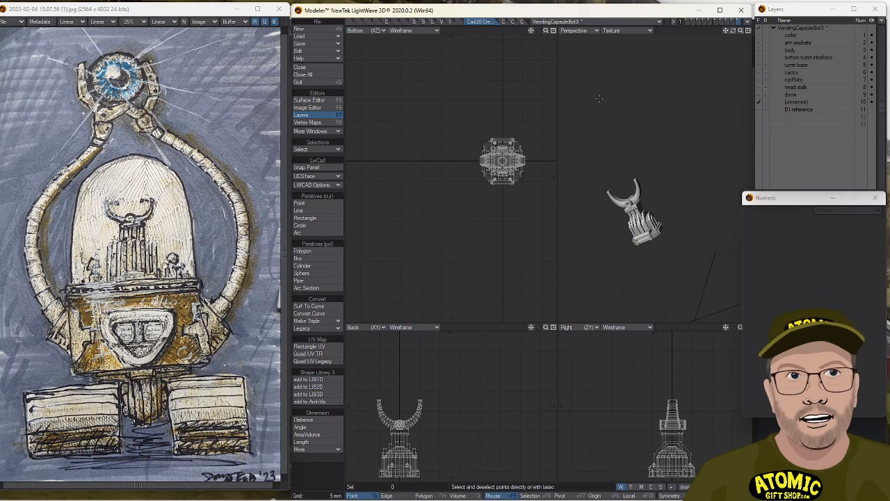
{"action": "mouse_move", "coordinate": [618, 496]}
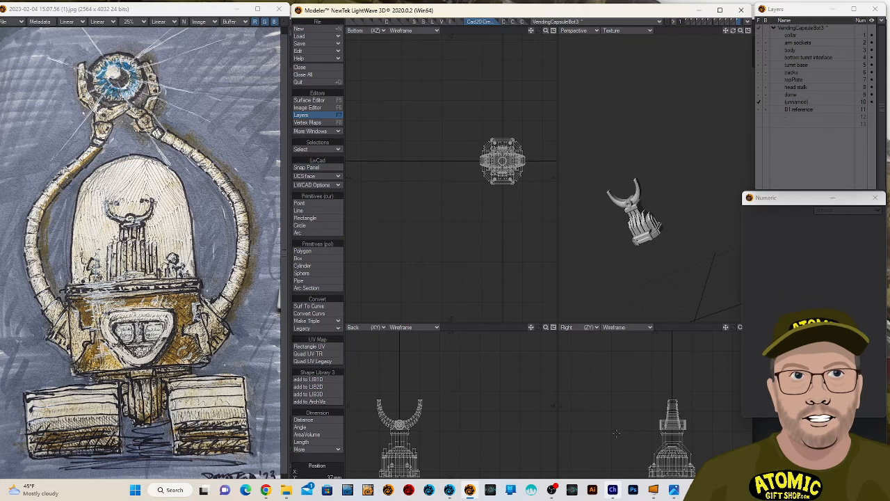
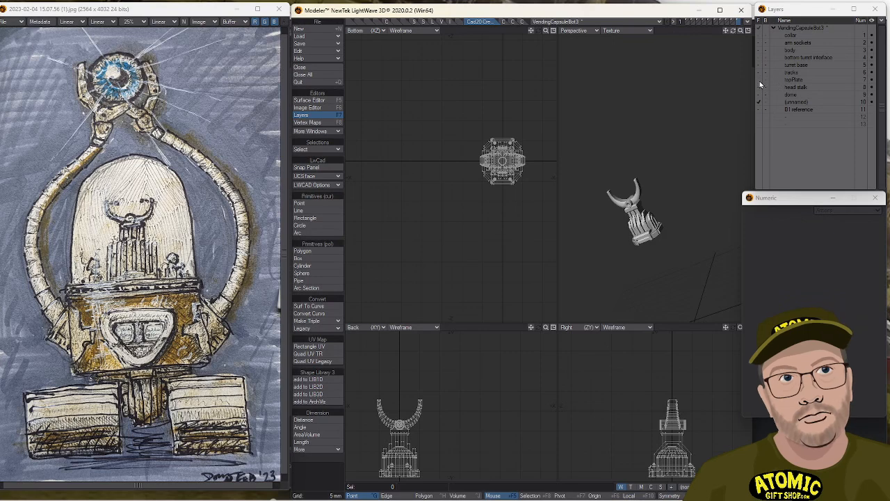
Show the head stalk layer in the background of the unnamed head layer, with the topPlate layer hidden.
{"action": "left_click", "coordinate": [766, 80]}
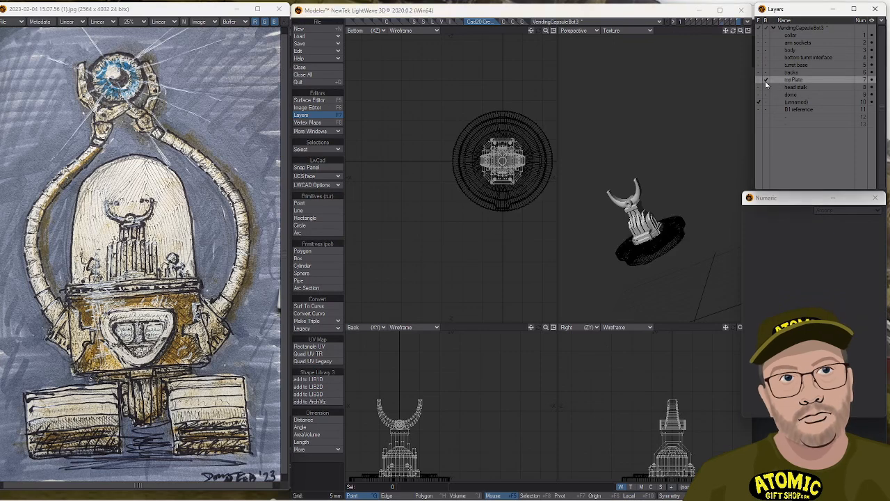
{"action": "left_click", "coordinate": [766, 81]}
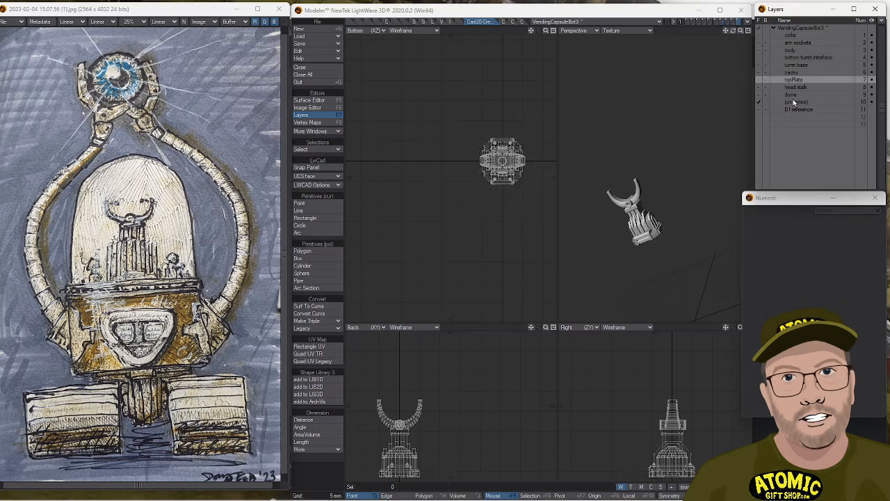
{"action": "left_click", "coordinate": [794, 103]}
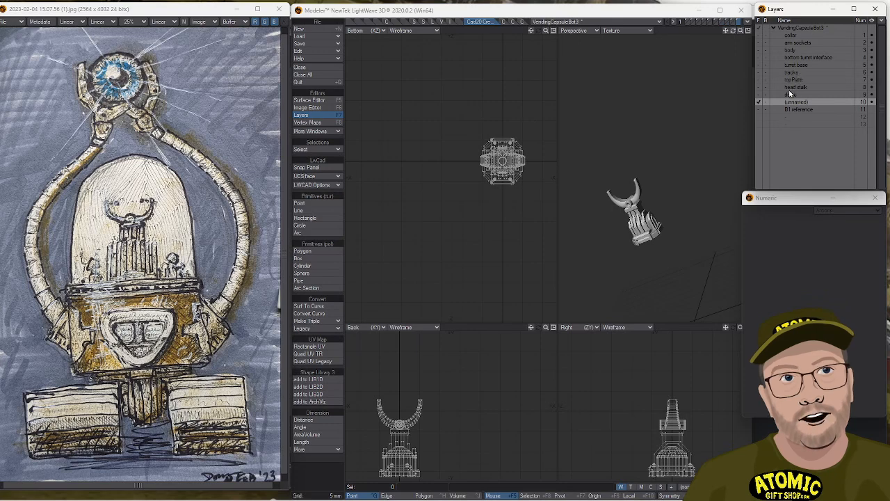
{"action": "left_click", "coordinate": [767, 88]}
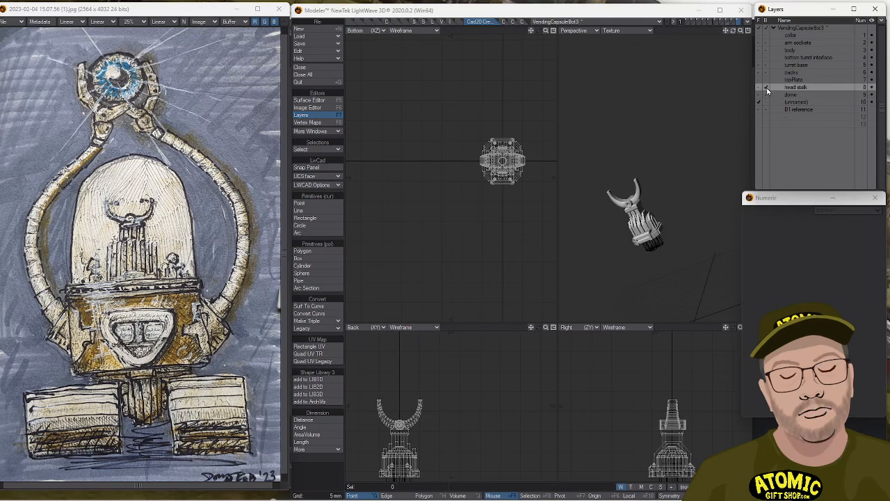
{"action": "left_click_drag", "start_coordinate": [659, 248], "coordinate": [626, 201], "text": "alt"}
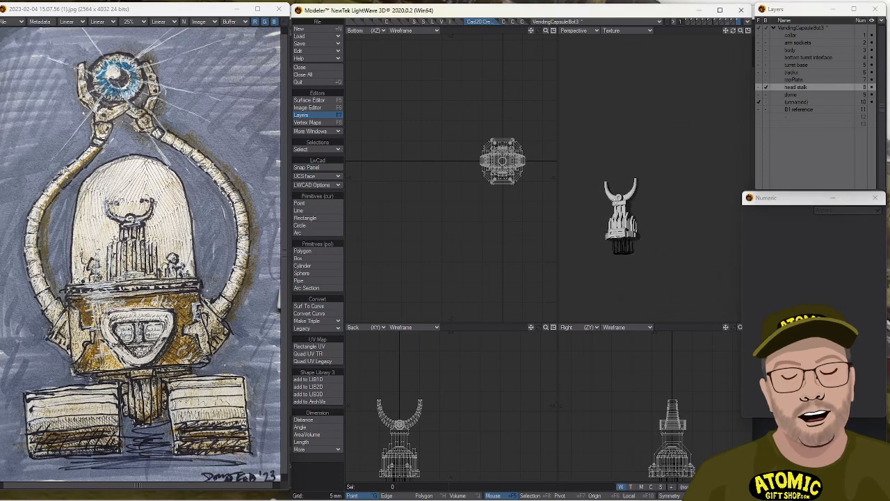
{"action": "left_click_drag", "start_coordinate": [568, 377], "coordinate": [544, 393], "text": "ctrl+alt"}
{"action": "left_click_drag", "start_coordinate": [478, 401], "coordinate": [444, 401], "text": "ctrl+alt"}
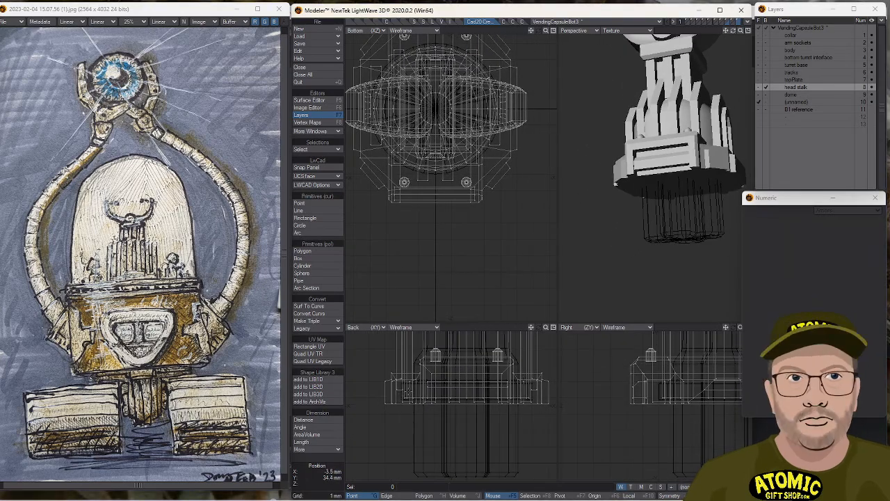
Select the points along the head's underside and move them slightly upward against the head stalk's round collar.
{"action": "left_click_drag", "start_coordinate": [369, 436], "coordinate": [556, 438]}
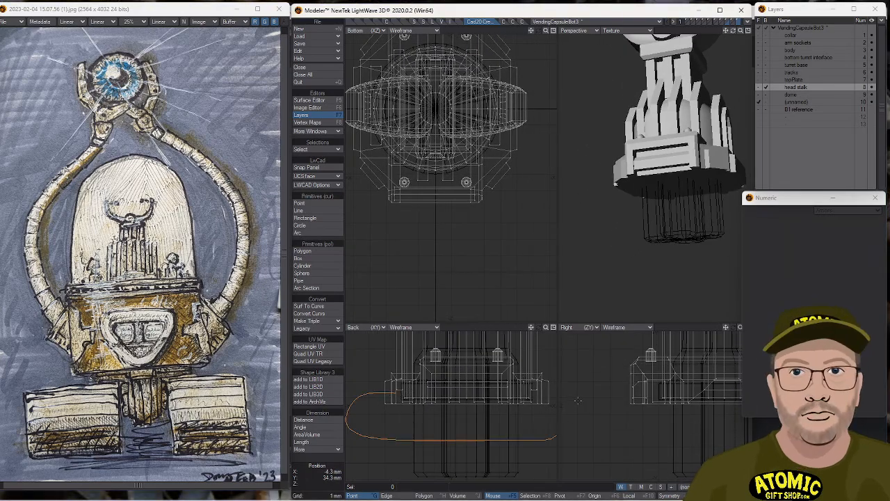
{"action": "right_click_drag", "start_coordinate": [564, 393], "coordinate": [554, 392]}
{"action": "key", "text": "y"}
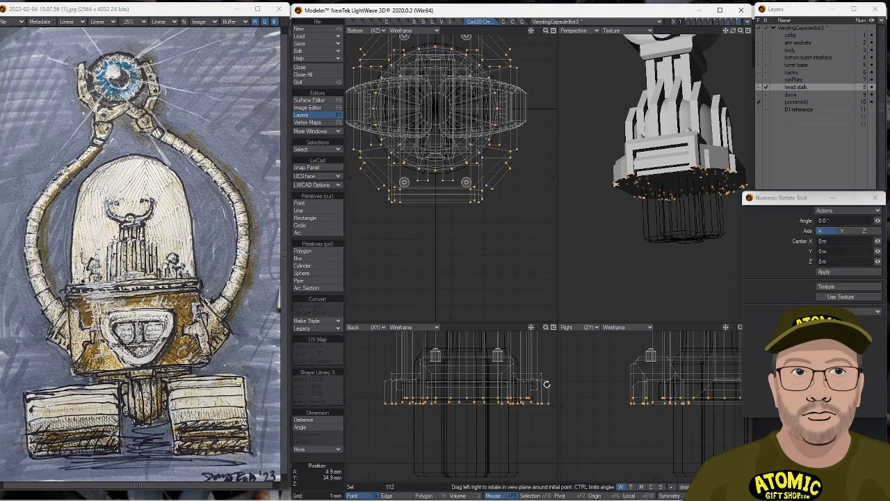
{"action": "key", "text": "t"}
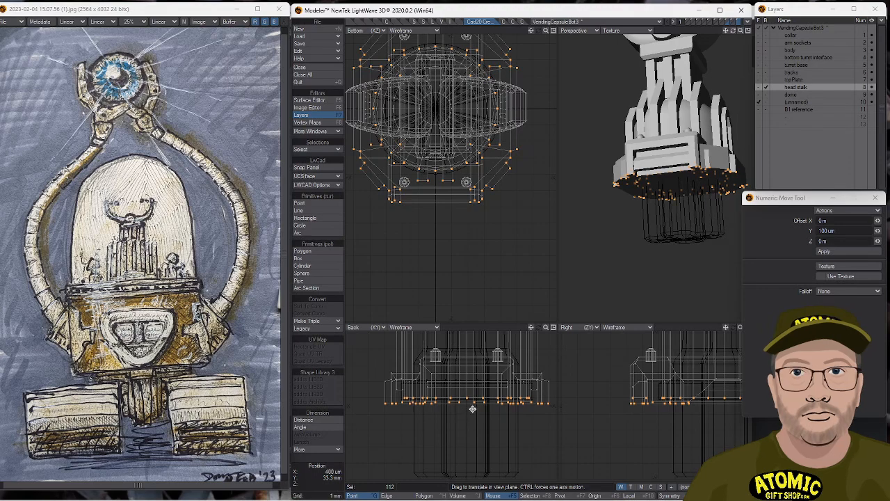
{"action": "key", "text": "shift+a"}
{"action": "left_click_drag", "start_coordinate": [489, 383], "coordinate": [490, 379]}
Clear the point selection and cut the entire head geometry out of the unnamed layer.
{"action": "left_click", "coordinate": [314, 460]}
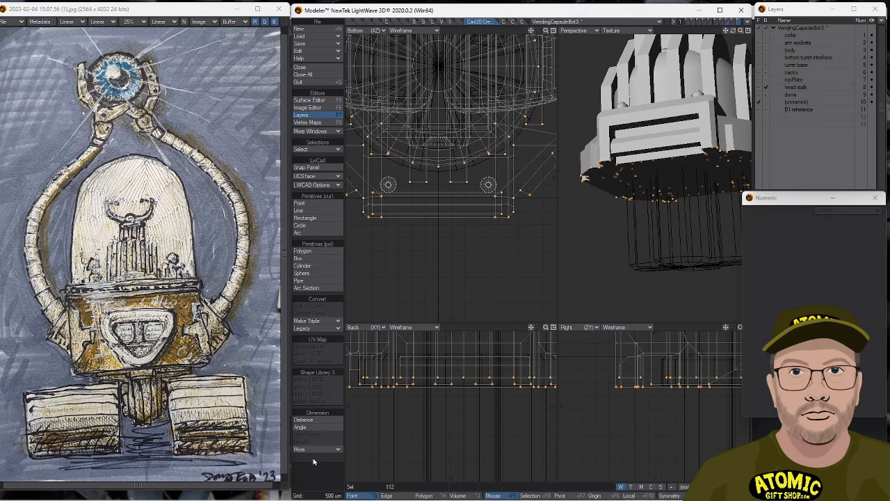
{"action": "left_click", "coordinate": [314, 460]}
{"action": "key", "text": "ctrl+x"}
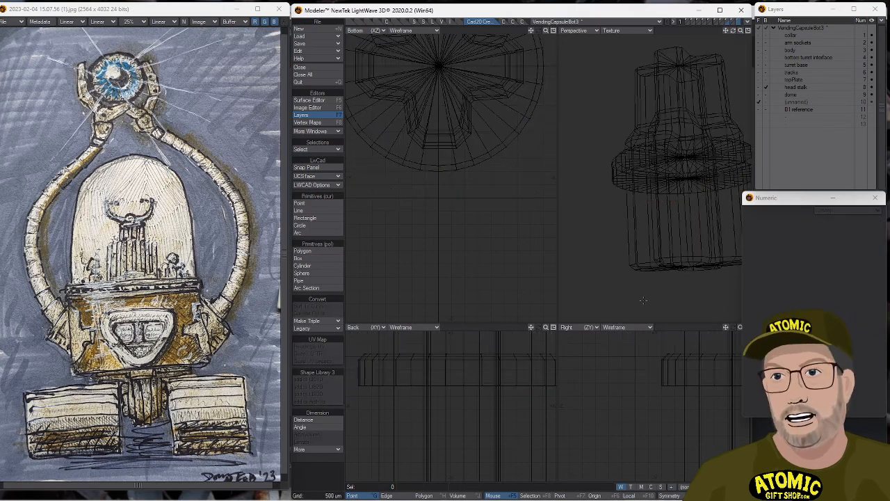
Make head stalk the foreground layer and delete its round collar.
{"action": "left_click", "coordinate": [796, 87]}
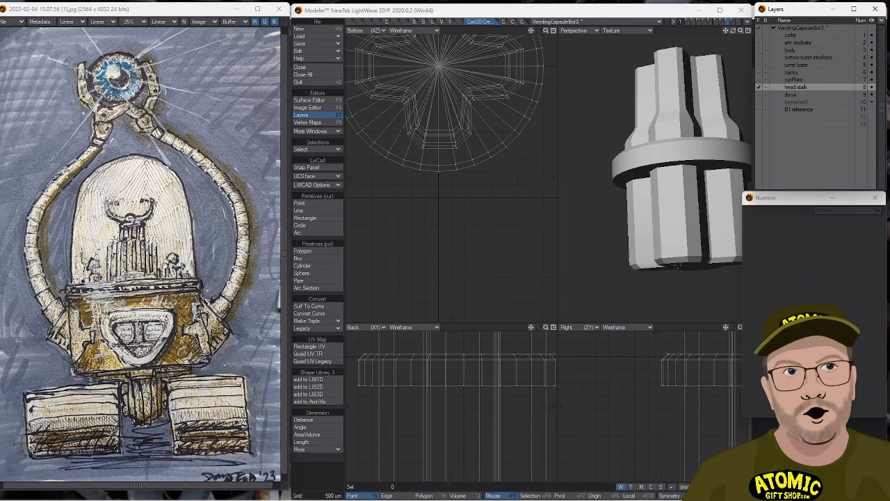
{"action": "key", "text": "a"}
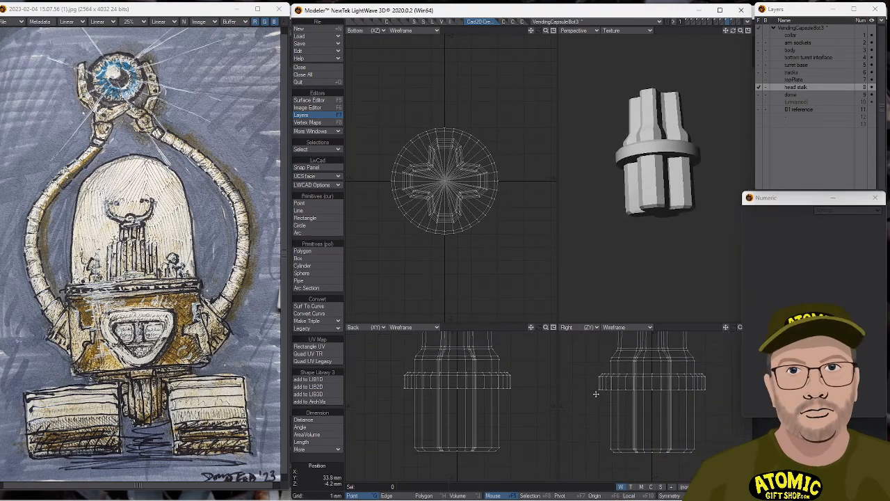
{"action": "scroll", "coordinate": [644, 418], "scroll_direction": "down", "scroll_amount": 2}
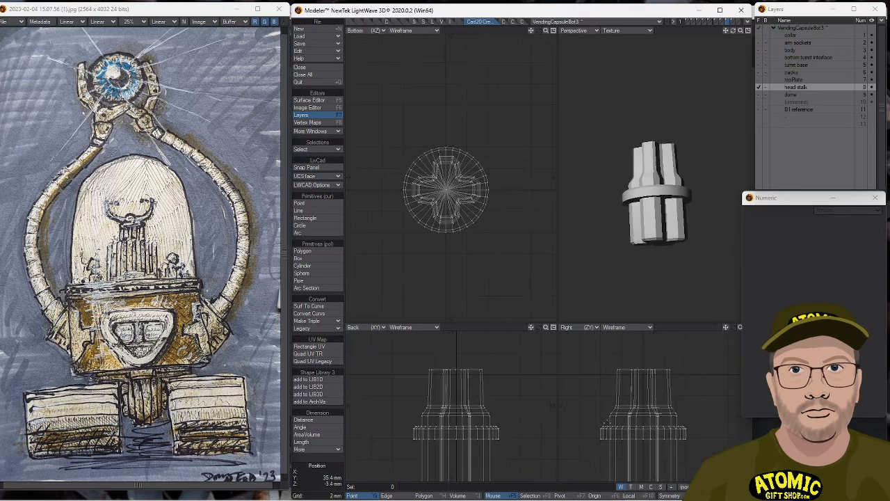
{"action": "key", "text": "ctrl+h"}
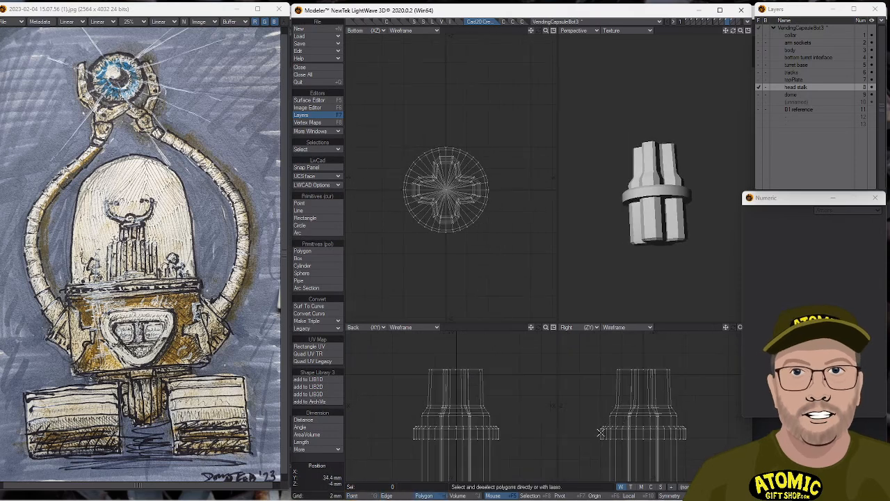
{"action": "left_click", "coordinate": [601, 433]}
{"action": "key", "text": "bracketright"}
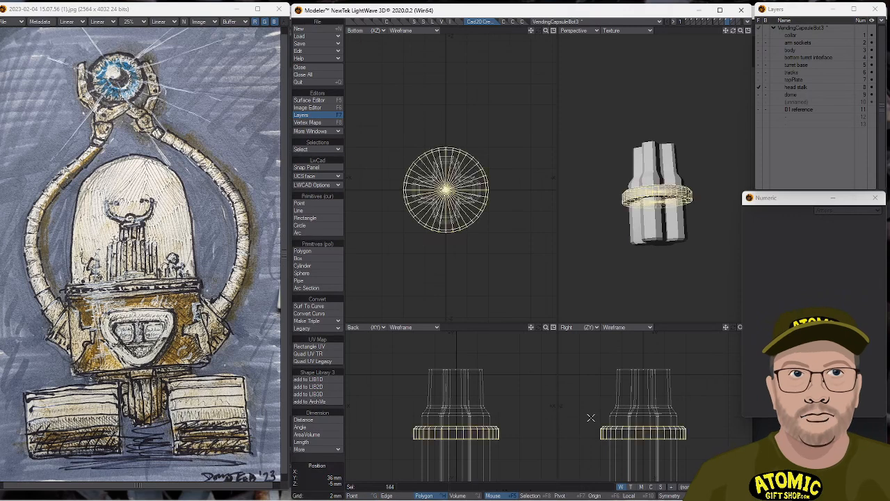
{"action": "key", "text": "Delete"}
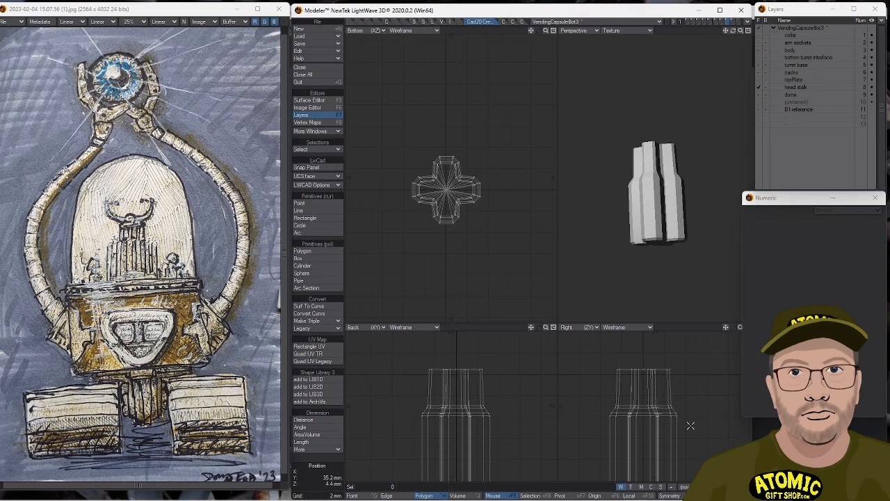
Delete the narrower tapered section of the head stalk above the lower columns.
{"action": "mouse_move", "coordinate": [615, 428]}
{"action": "right_mouse_down"}
{"action": "mouse_move", "coordinate": [748, 390]}
{"action": "mouse_move", "coordinate": [745, 402]}
{"action": "right_mouse_up"}
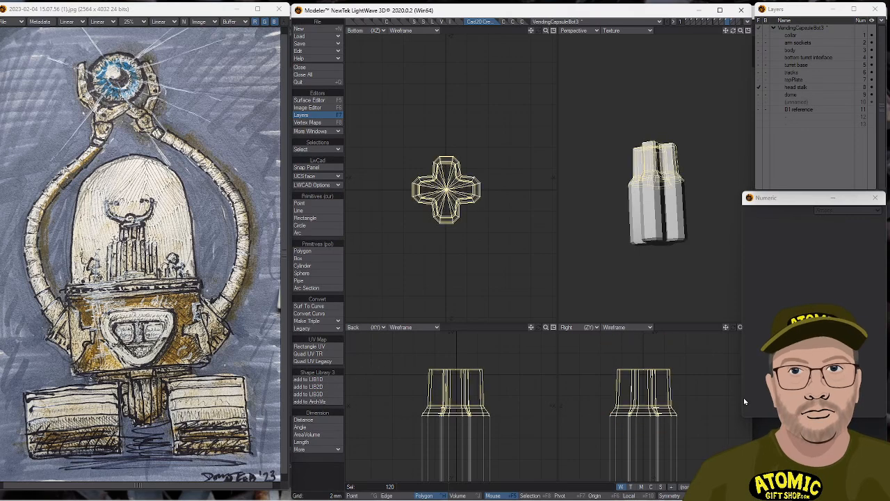
{"action": "key", "text": "Delete"}
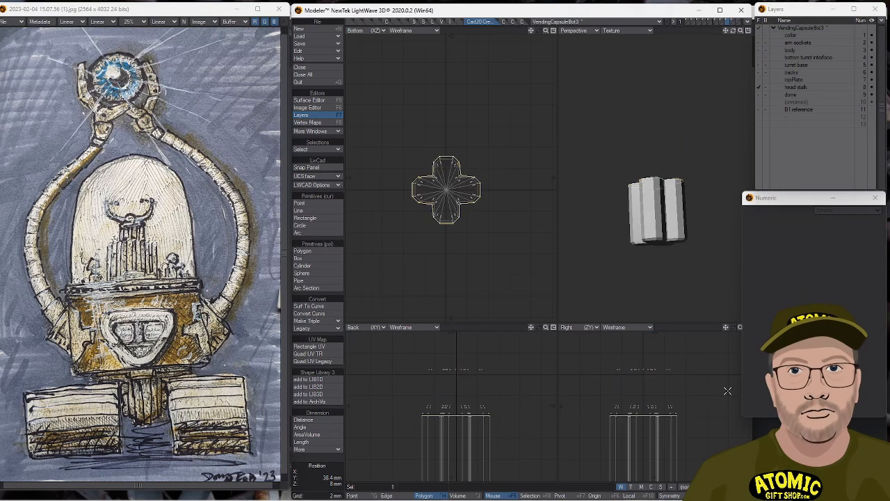
{"action": "mouse_move", "coordinate": [625, 378]}
{"action": "right_mouse_down"}
{"action": "mouse_move", "coordinate": [669, 447]}
{"action": "mouse_move", "coordinate": [714, 394]}
{"action": "right_mouse_up"}
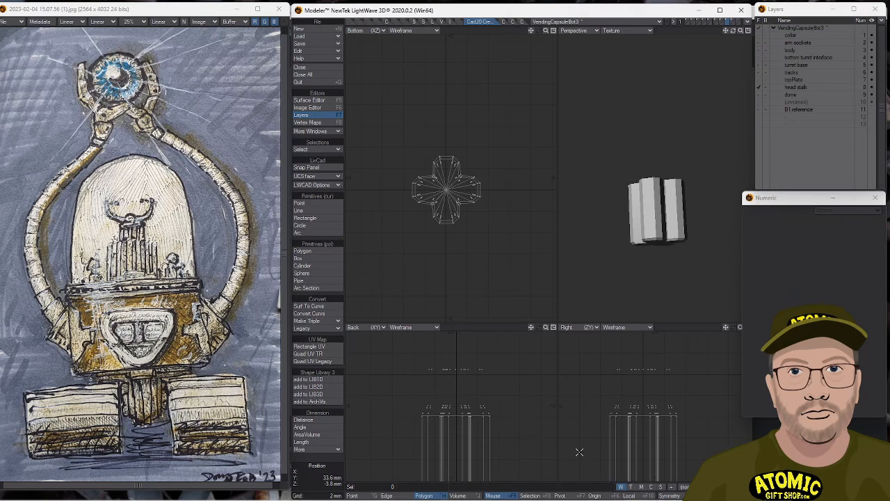
Delete the head stalk's loose points that belong to no polygon and paste the cut head geometry into the head stalk layer.
{"action": "left_click", "coordinate": [353, 497]}
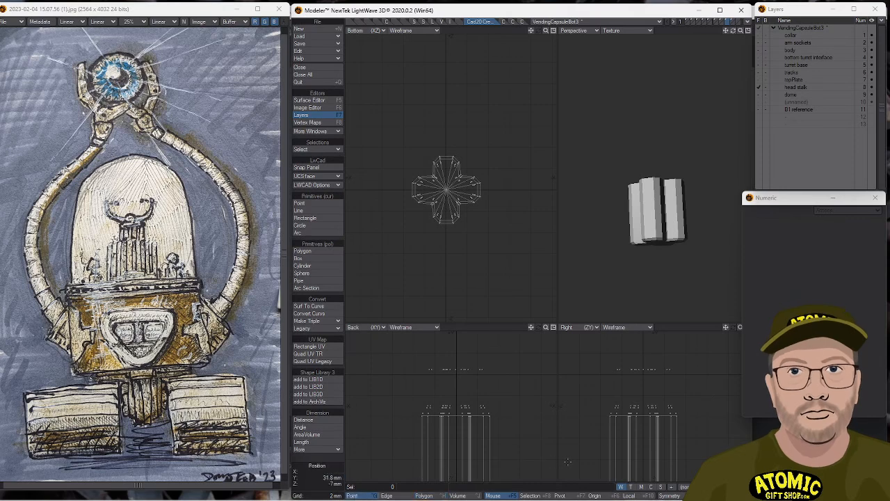
{"action": "key", "text": "w"}
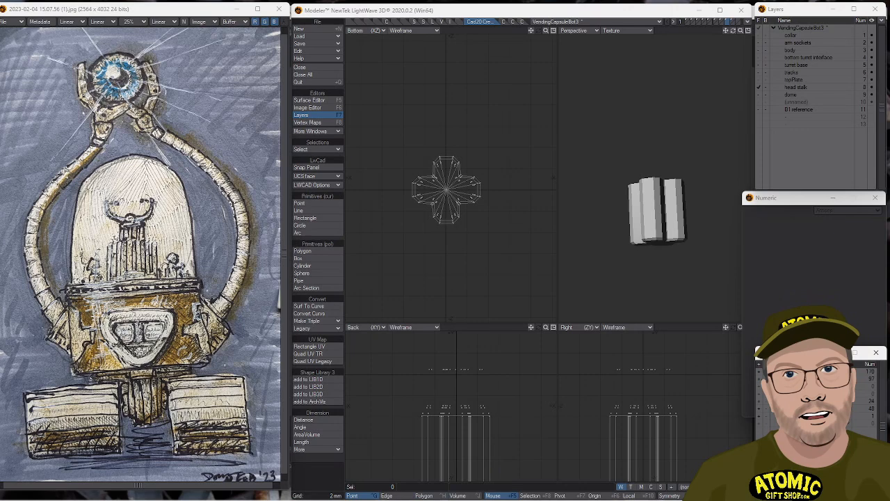
{"action": "left_click", "coordinate": [760, 380]}
{"action": "left_click", "coordinate": [761, 382]}
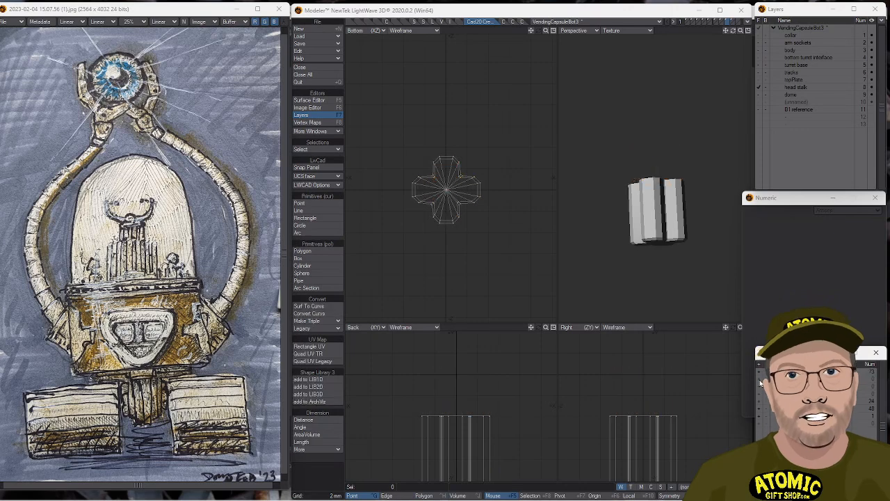
{"action": "key", "text": "v"}
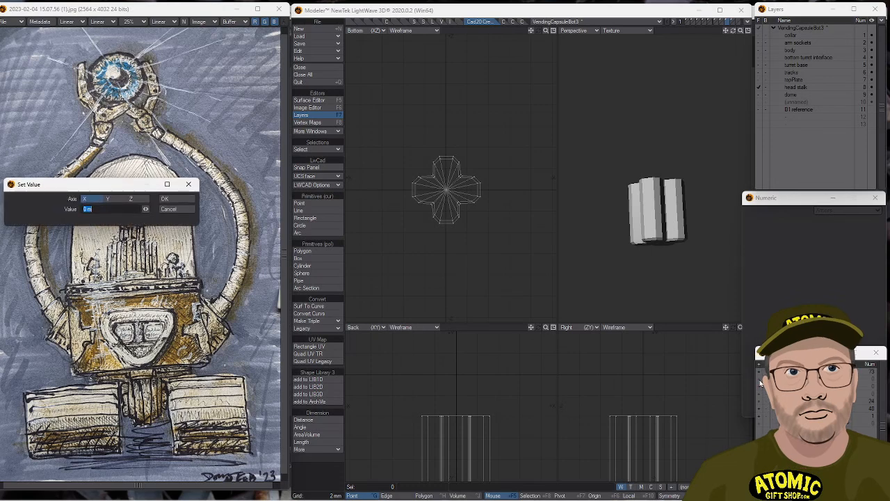
{"action": "left_click", "coordinate": [169, 209]}
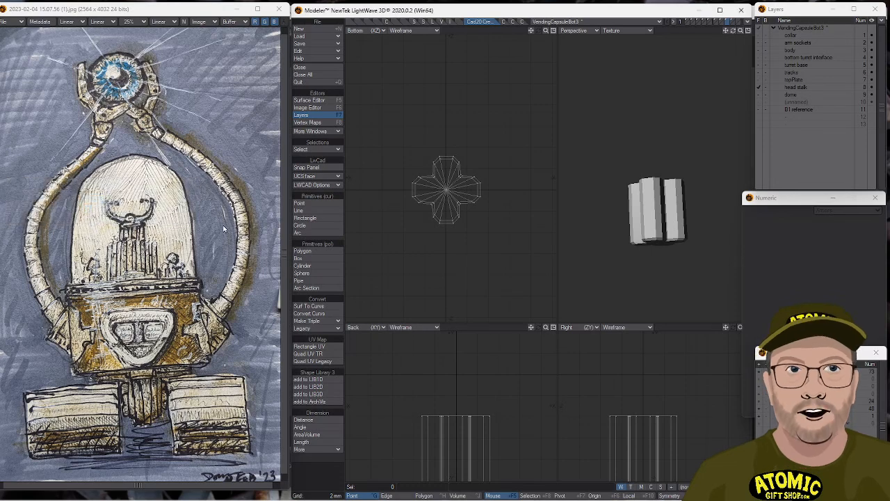
{"action": "left_click_drag", "start_coordinate": [648, 166], "coordinate": [720, 180], "text": "alt"}
{"action": "left_click_drag", "start_coordinate": [724, 179], "coordinate": [651, 174], "text": "ctrl+alt"}
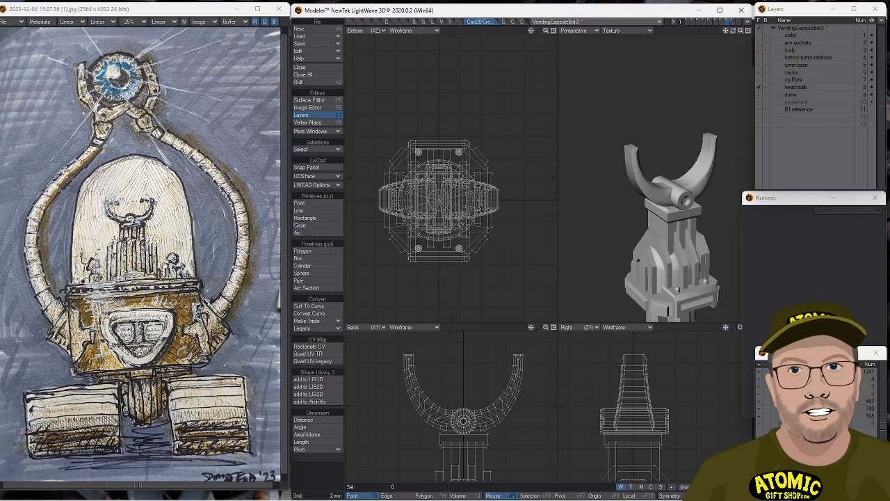
Turn off smoothing for all the object's surfaces, from arms through topNuts.
{"action": "left_click", "coordinate": [606, 30]}
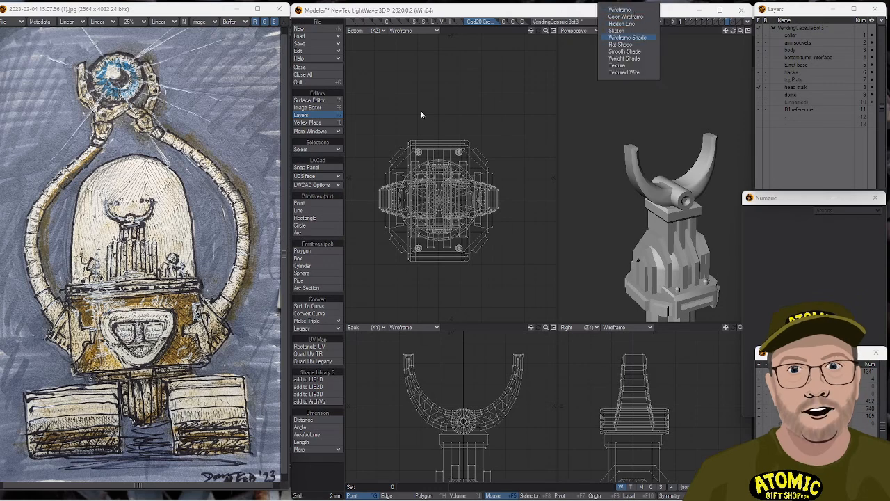
{"action": "left_click", "coordinate": [312, 100]}
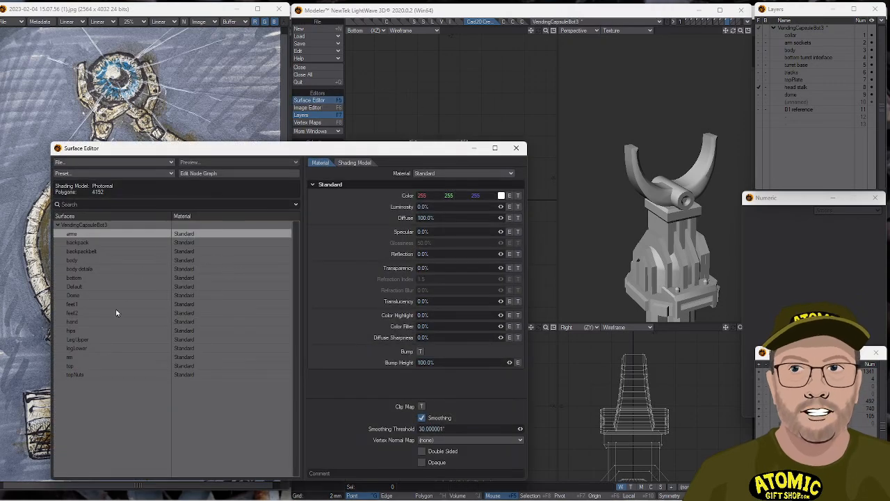
{"action": "left_click", "coordinate": [97, 376], "text": "shift"}
{"action": "left_click", "coordinate": [421, 417]}
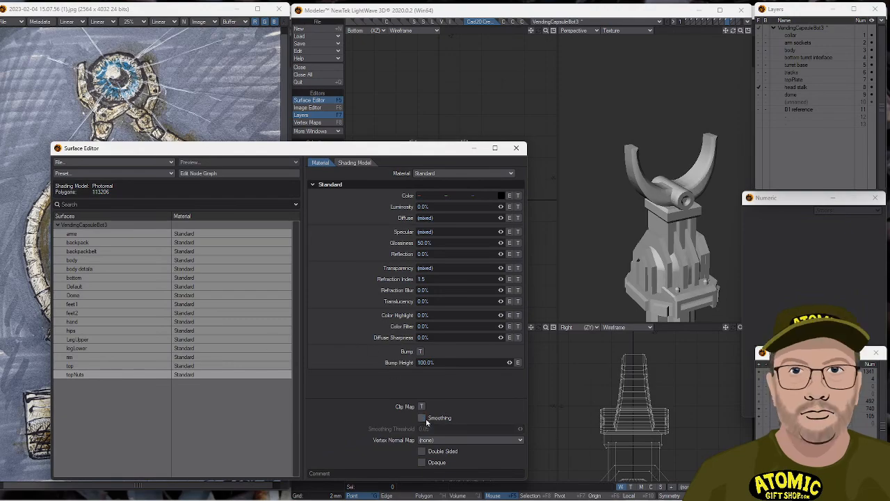
{"action": "left_click", "coordinate": [517, 149]}
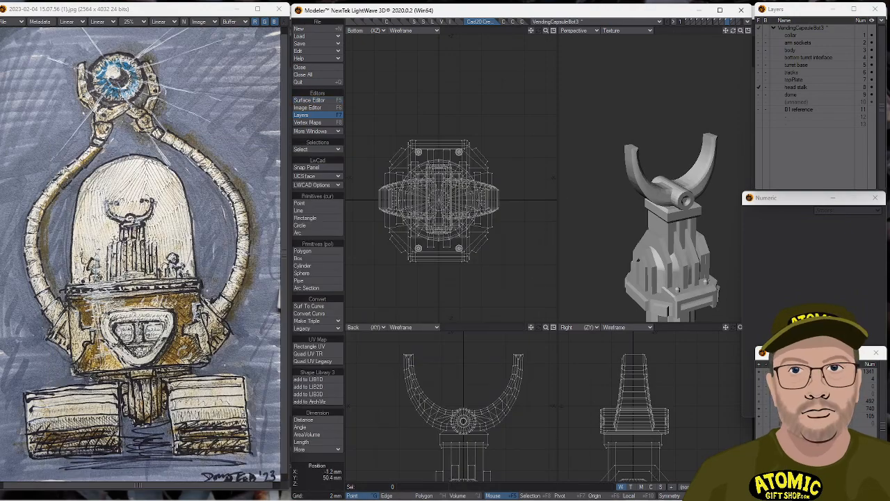
Show topPlate together with head stalk and examine how the assembled head sits on the plate from several angles.
{"action": "mouse_move", "coordinate": [723, 209]}
{"action": "left_mouse_down", "text": "alt"}
{"action": "mouse_move", "coordinate": [601, 191]}
{"action": "mouse_move", "coordinate": [593, 153]}
{"action": "mouse_move", "coordinate": [643, 142]}
{"action": "mouse_move", "coordinate": [684, 176]}
{"action": "mouse_move", "coordinate": [636, 168]}
{"action": "mouse_move", "coordinate": [648, 185]}
{"action": "left_mouse_up", "text": "alt"}
{"action": "scroll", "coordinate": [683, 175], "scroll_direction": "down", "scroll_amount": 3}
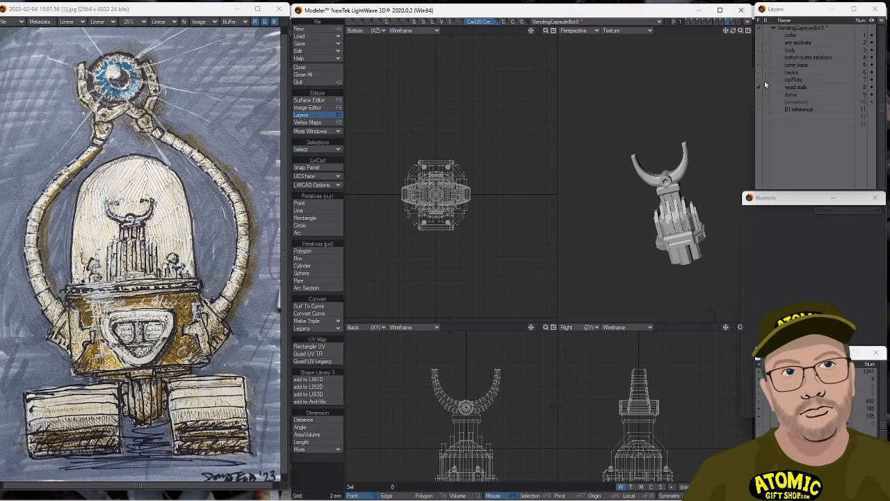
{"action": "left_click", "coordinate": [764, 80]}
{"action": "left_click", "coordinate": [759, 80]}
{"action": "left_click_drag", "start_coordinate": [723, 167], "coordinate": [689, 176], "text": "alt"}
{"action": "scroll", "coordinate": [716, 243], "scroll_direction": "down", "scroll_amount": 2}
{"action": "left_click_drag", "start_coordinate": [635, 181], "coordinate": [687, 191], "text": "alt+shift"}
{"action": "mouse_move", "coordinate": [687, 192]}
{"action": "left_mouse_down", "text": "alt"}
{"action": "mouse_move", "coordinate": [675, 214]}
{"action": "mouse_move", "coordinate": [681, 178]}
{"action": "left_mouse_up", "text": "alt"}
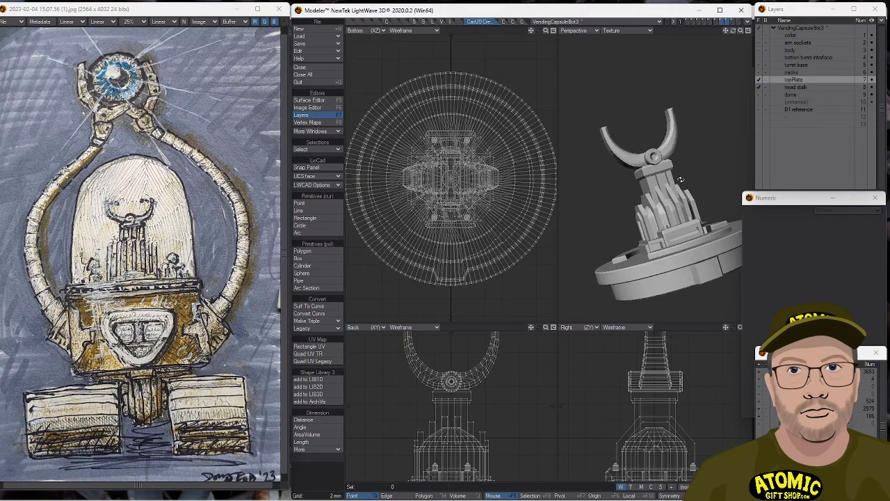
{"action": "left_click_drag", "start_coordinate": [705, 226], "coordinate": [645, 262], "text": "alt"}
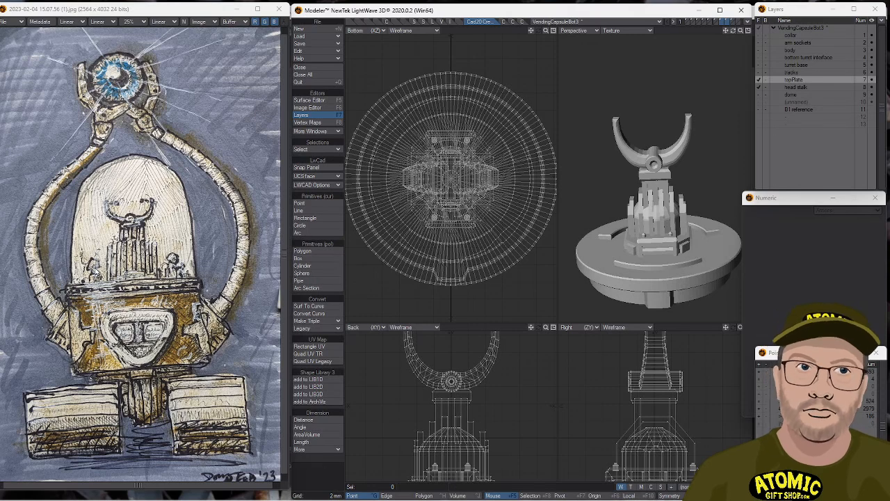
{"action": "mouse_move", "coordinate": [640, 209]}
{"action": "left_mouse_down", "text": "alt"}
{"action": "mouse_move", "coordinate": [696, 263]}
{"action": "mouse_move", "coordinate": [644, 219]}
{"action": "left_mouse_up", "text": "alt"}
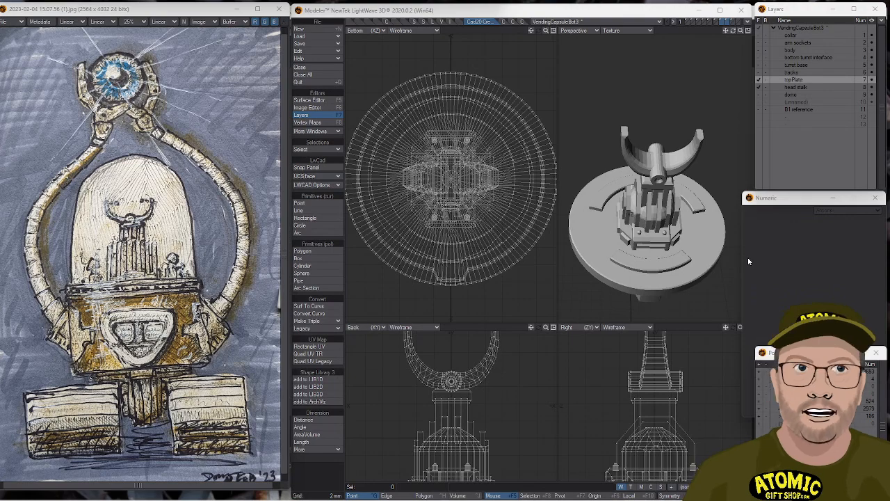
{"action": "left_click_drag", "start_coordinate": [649, 259], "coordinate": [679, 209], "text": "alt"}
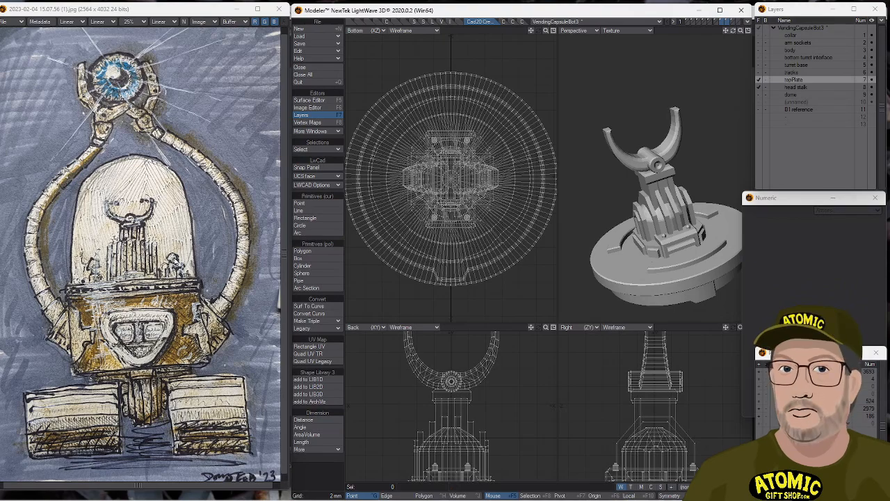
Make the unnamed layer 10 the foreground with topPlate and head stalk as background references, ready for the Box tool.
{"action": "key", "text": "shift+x"}
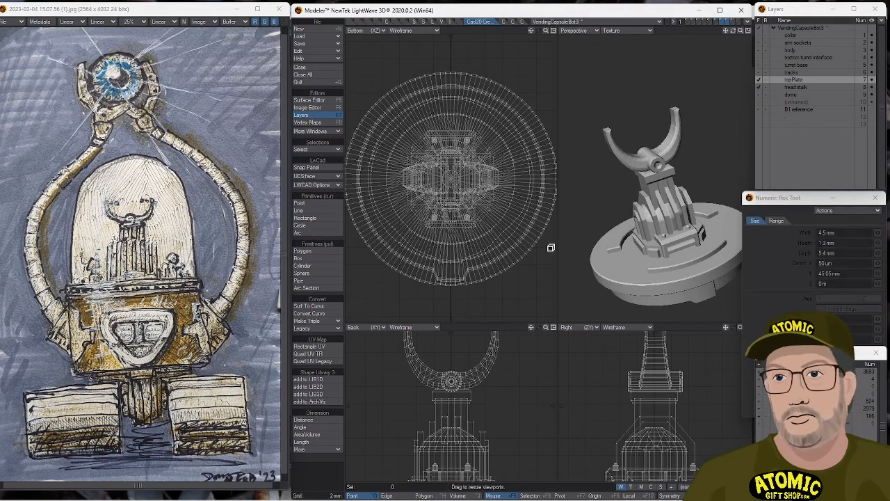
{"action": "left_click_drag", "start_coordinate": [426, 160], "coordinate": [457, 153], "text": "alt"}
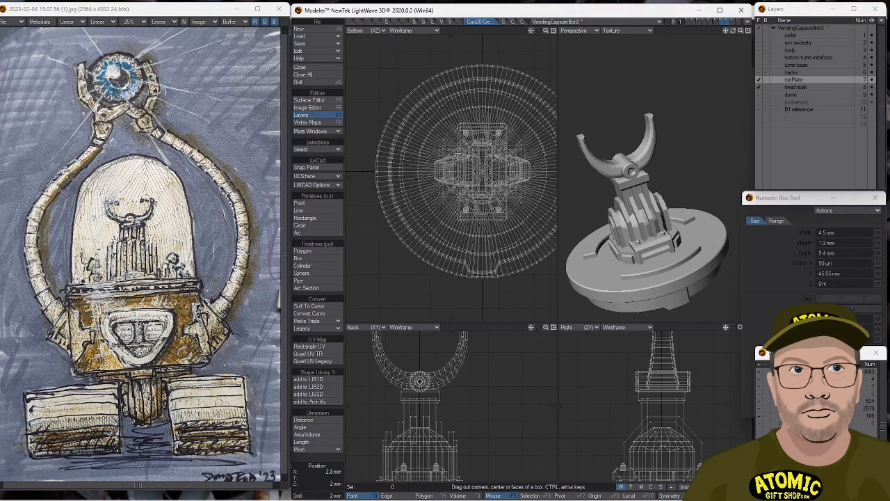
{"action": "left_click", "coordinate": [798, 102]}
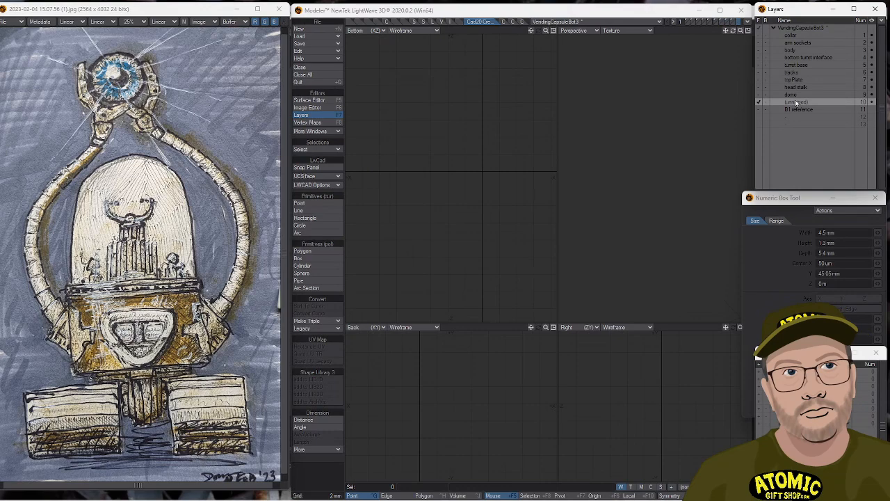
{"action": "left_click", "coordinate": [766, 80]}
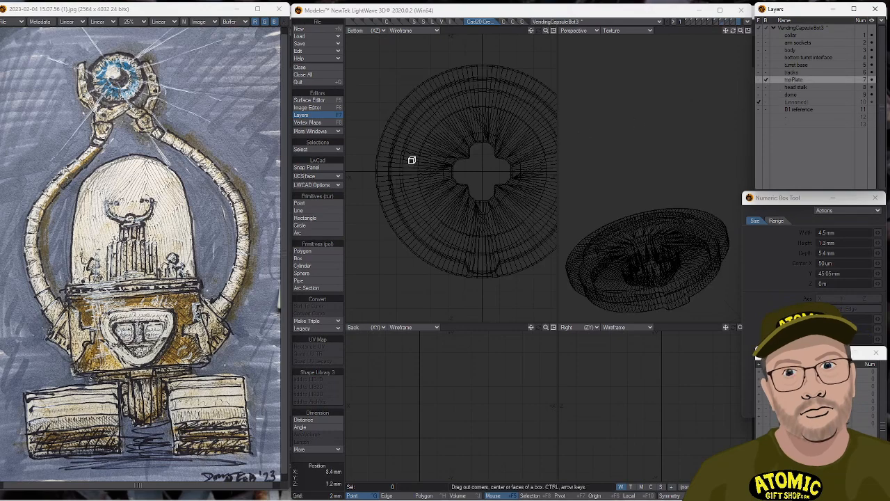
{"action": "left_click", "coordinate": [766, 87]}
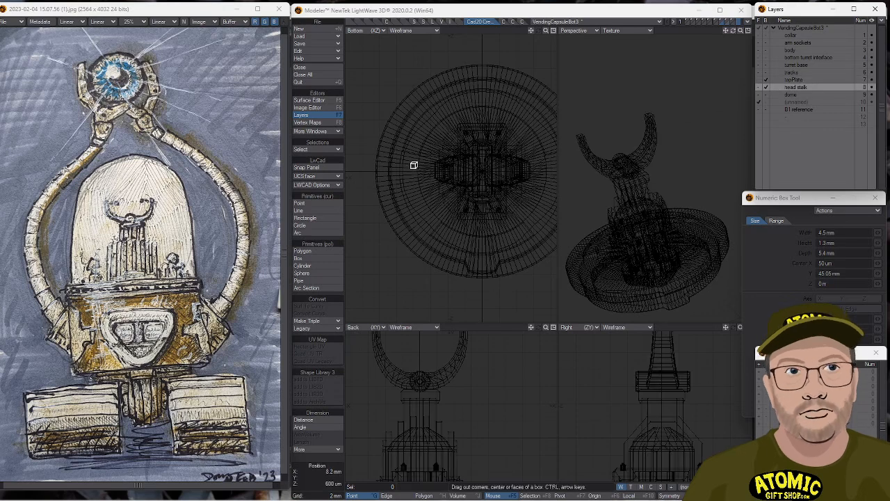
Create a box about 3.2 mm wide, 1.2 mm high and 3.4 mm deep on the top plate beside the head stalk.
{"action": "left_click_drag", "start_coordinate": [408, 160], "coordinate": [430, 193]}
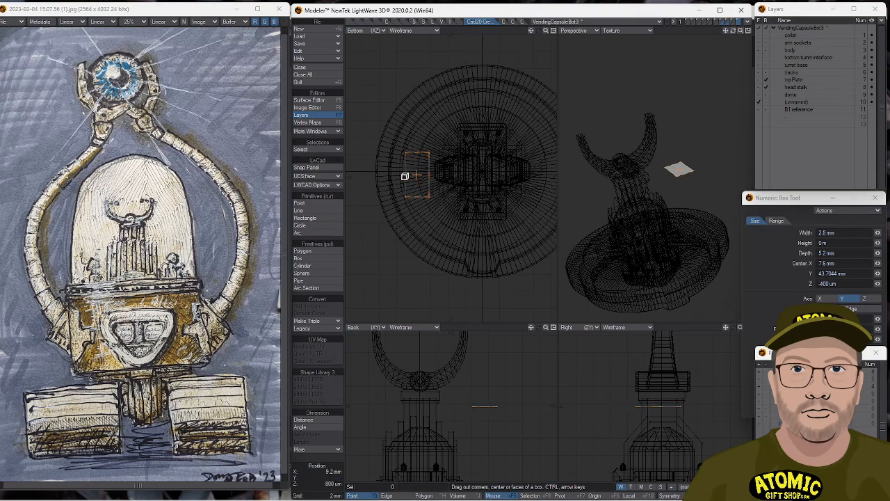
{"action": "left_click_drag", "start_coordinate": [429, 172], "coordinate": [423, 172]}
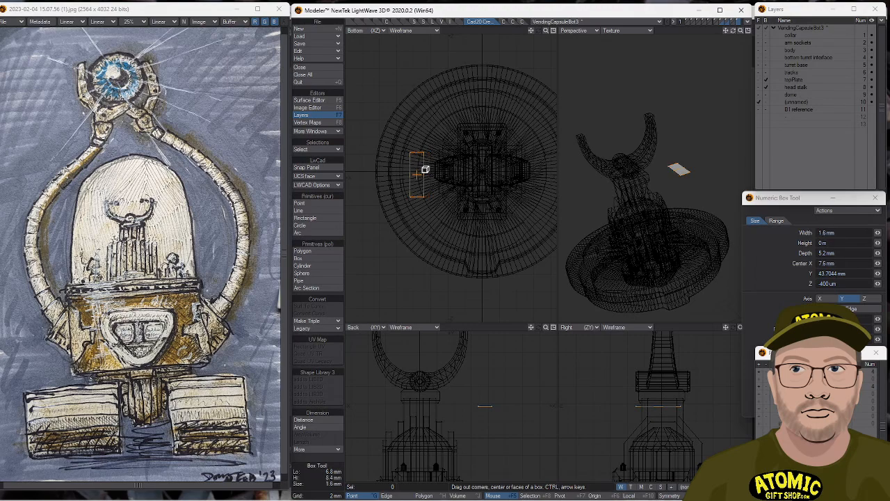
{"action": "left_click_drag", "start_coordinate": [660, 451], "coordinate": [671, 422], "text": "alt"}
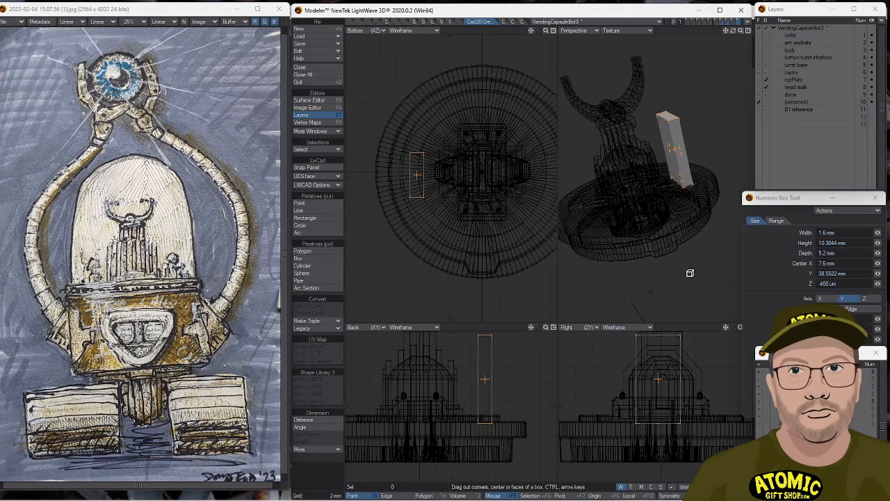
{"action": "left_click_drag", "start_coordinate": [656, 339], "coordinate": [661, 418]}
{"action": "left_click_drag", "start_coordinate": [660, 230], "coordinate": [699, 176], "text": "alt"}
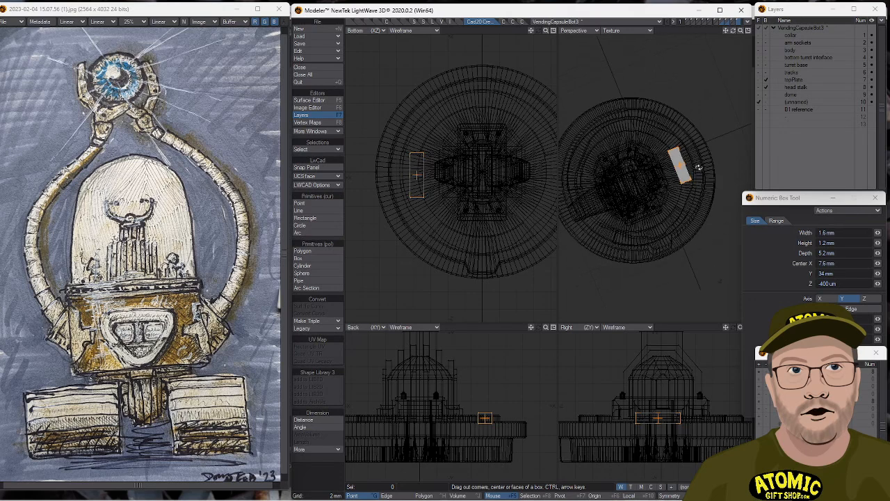
{"action": "left_click_drag", "start_coordinate": [412, 152], "coordinate": [402, 181]}
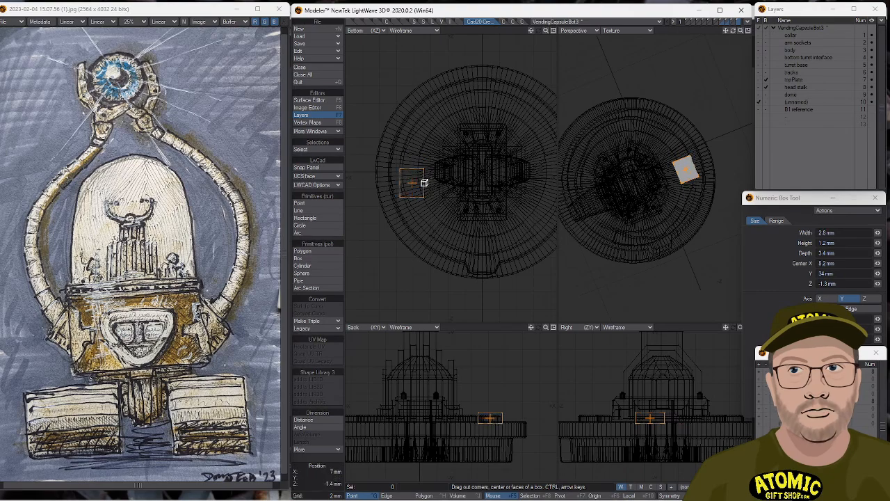
{"action": "left_click_drag", "start_coordinate": [425, 183], "coordinate": [428, 184]}
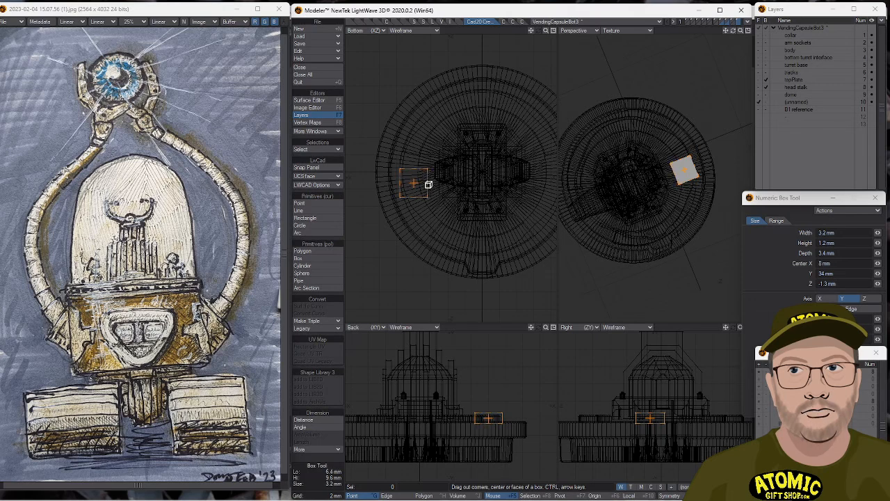
{"action": "key", "text": "space"}
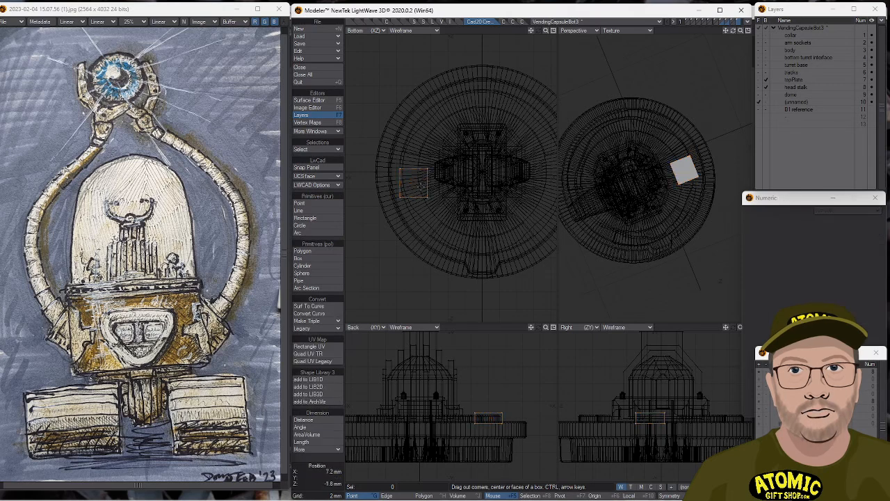
Pull the box's two outer corners apart so that it flares into a wedge toward the plate's rim.
{"action": "key", "text": "t"}
{"action": "left_click_drag", "start_coordinate": [400, 165], "coordinate": [426, 165]}
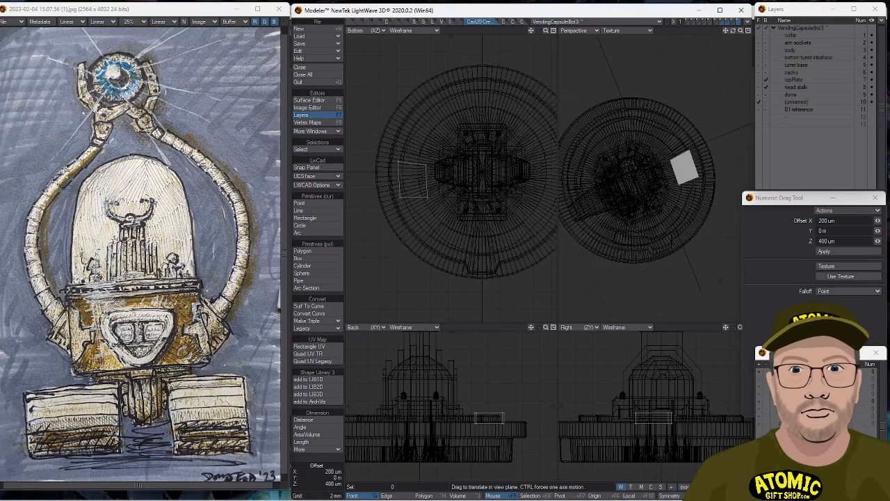
{"action": "left_click_drag", "start_coordinate": [401, 197], "coordinate": [397, 201]}
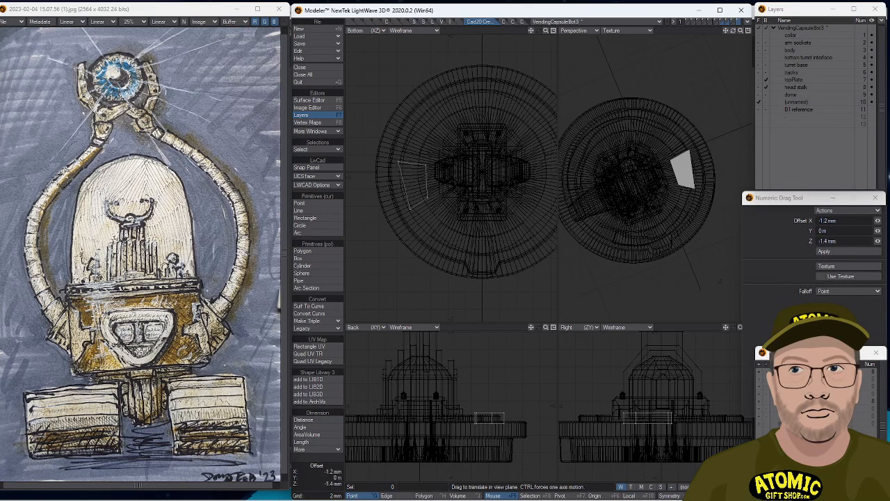
Connect the wedge's inner and outer edges with a loop across its middle and chamfer that loop into two cuts.
{"action": "key", "text": "space"}
{"action": "key", "text": "space"}
{"action": "left_click_drag", "start_coordinate": [402, 182], "coordinate": [436, 180]}
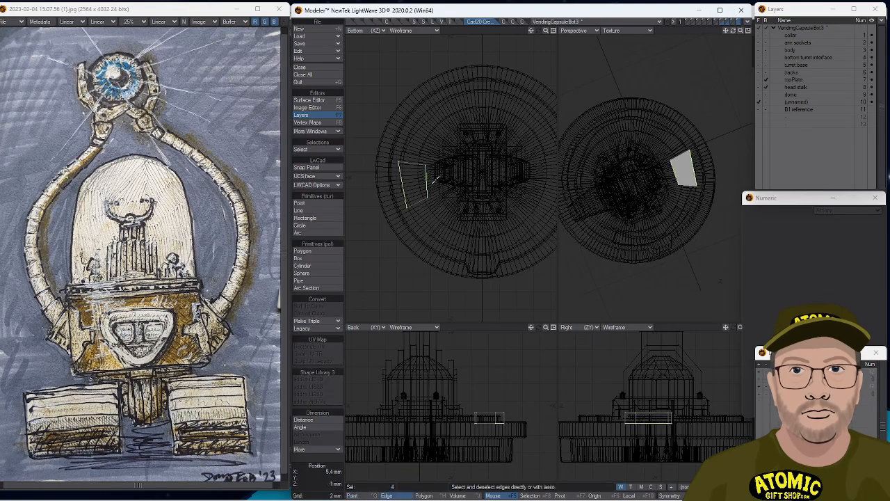
{"action": "key", "text": "ctrl+l"}
{"action": "key", "text": "ctrl+b"}
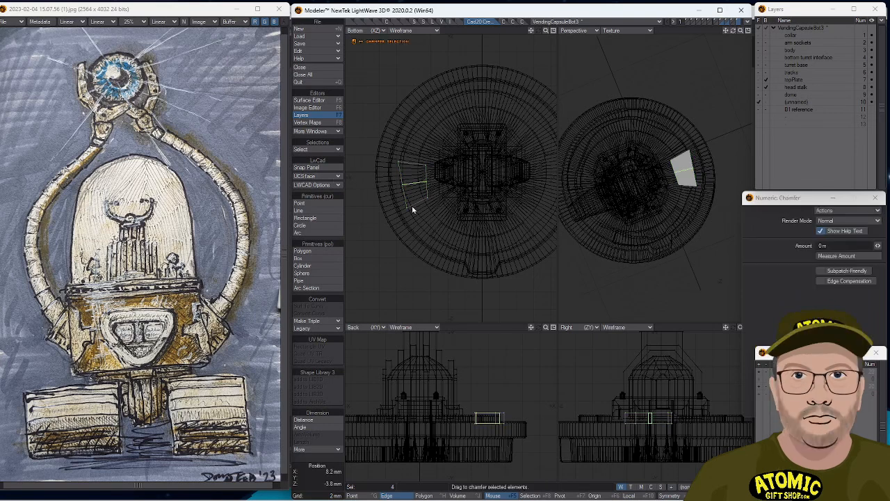
{"action": "left_click_drag", "start_coordinate": [403, 183], "coordinate": [402, 188]}
{"action": "key", "text": "space"}
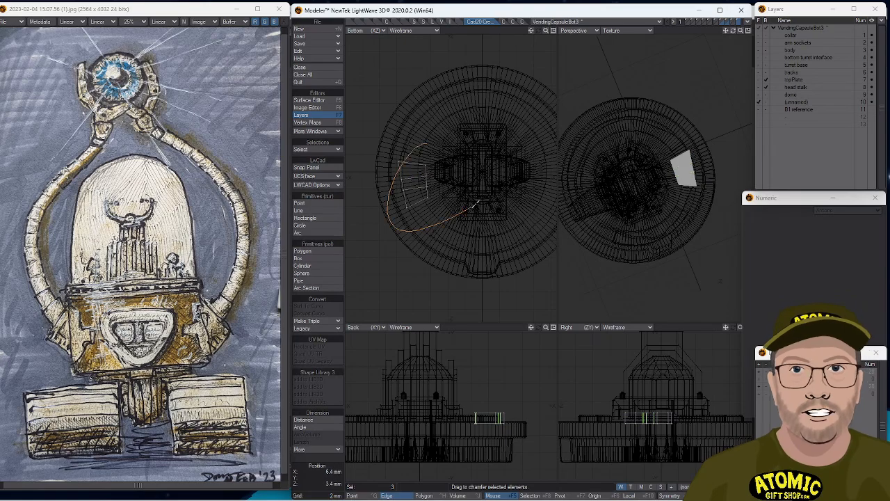
Move the outer edges of the wedge's two cuts toward the rim and stretch them about 107% by 173% to curve its outer side.
{"action": "left_click", "coordinate": [410, 180]}
{"action": "right_click_drag", "start_coordinate": [402, 195], "coordinate": [410, 183]}
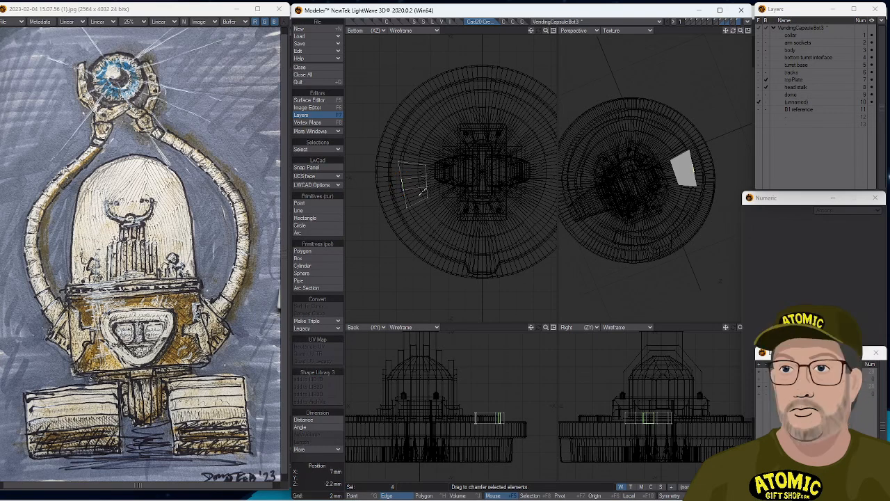
{"action": "key", "text": "t"}
{"action": "left_click_drag", "start_coordinate": [418, 192], "coordinate": [403, 171]}
{"action": "key", "text": "h"}
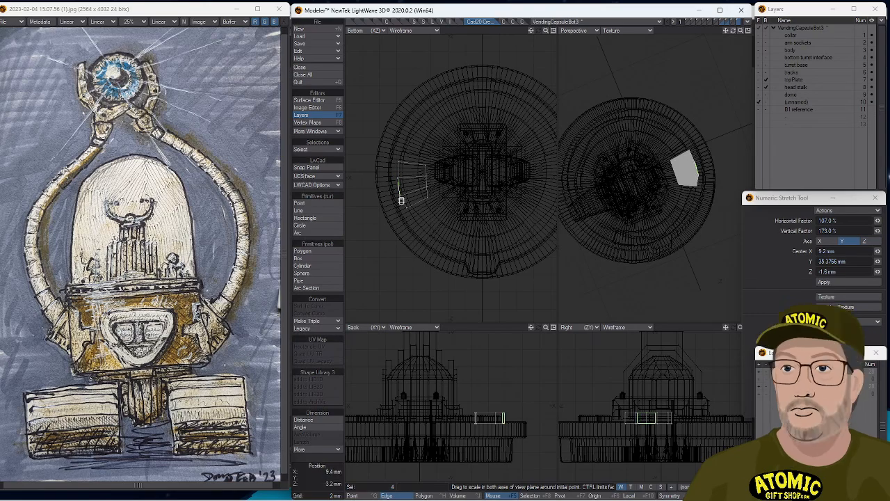
{"action": "key", "text": "t"}
{"action": "left_click_drag", "start_coordinate": [403, 202], "coordinate": [401, 199]}
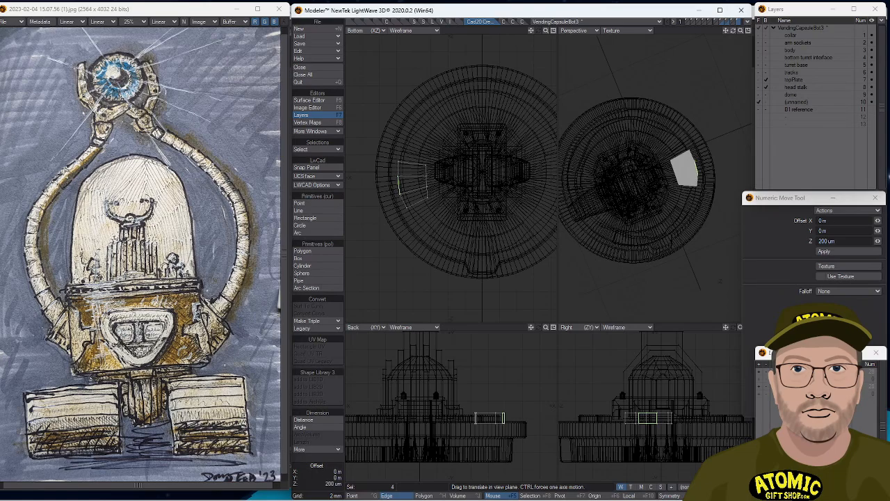
Move the inner edges of the wedge's middle cuts 400 µm in X toward the head stalk.
{"action": "key", "text": "space"}
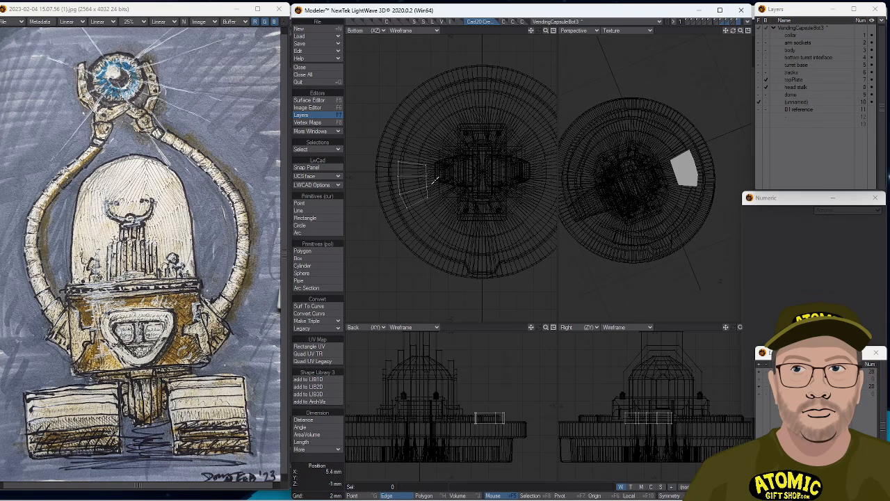
{"action": "left_click_drag", "start_coordinate": [433, 183], "coordinate": [420, 183]}
{"action": "key", "text": "t"}
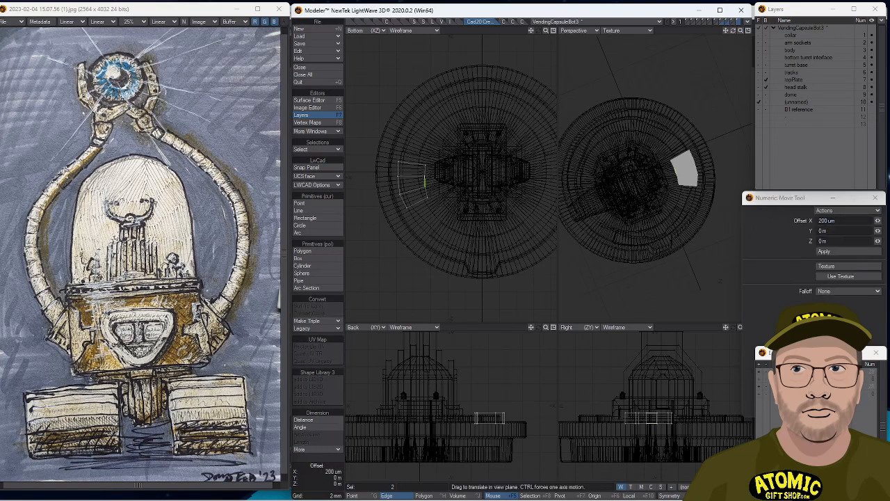
{"action": "left_click_drag", "start_coordinate": [425, 183], "coordinate": [424, 181]}
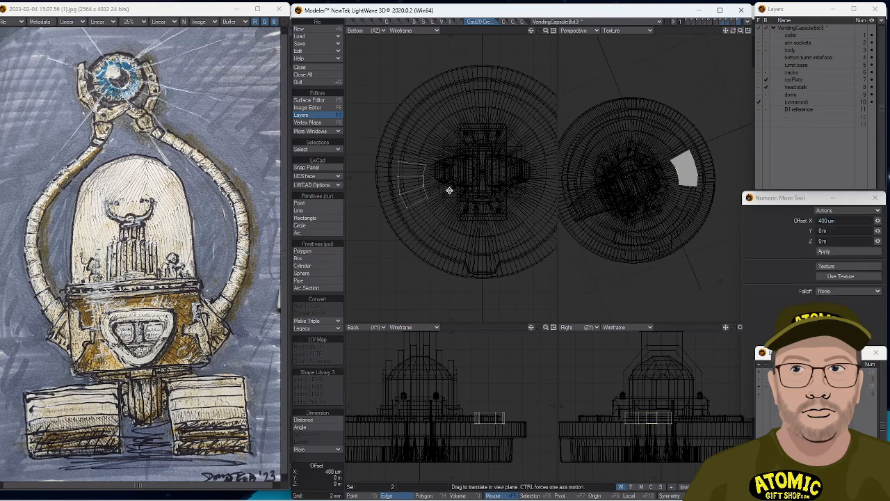
{"action": "key", "text": "space"}
Reposition individual points on the wedge's inner side with the Drag tool to smooth its curve.
{"action": "key", "text": "slash"}
{"action": "key", "text": "ctrl+t"}
{"action": "left_click_drag", "start_coordinate": [456, 174], "coordinate": [422, 165]}
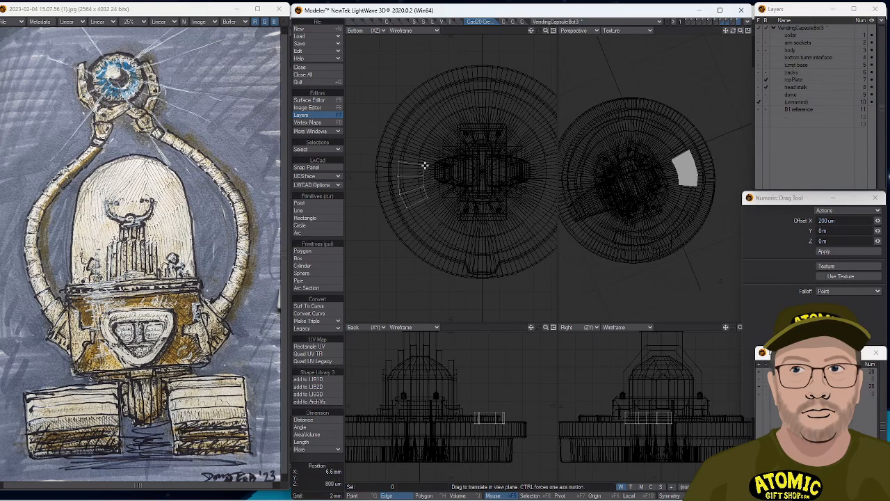
{"action": "left_click_drag", "start_coordinate": [692, 181], "coordinate": [615, 183], "text": "alt"}
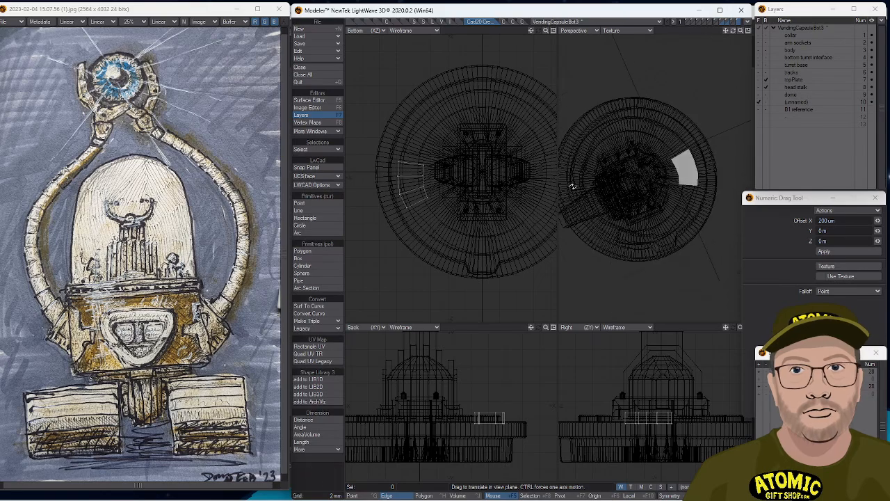
{"action": "left_click_drag", "start_coordinate": [403, 183], "coordinate": [397, 203], "text": "ctrl+alt"}
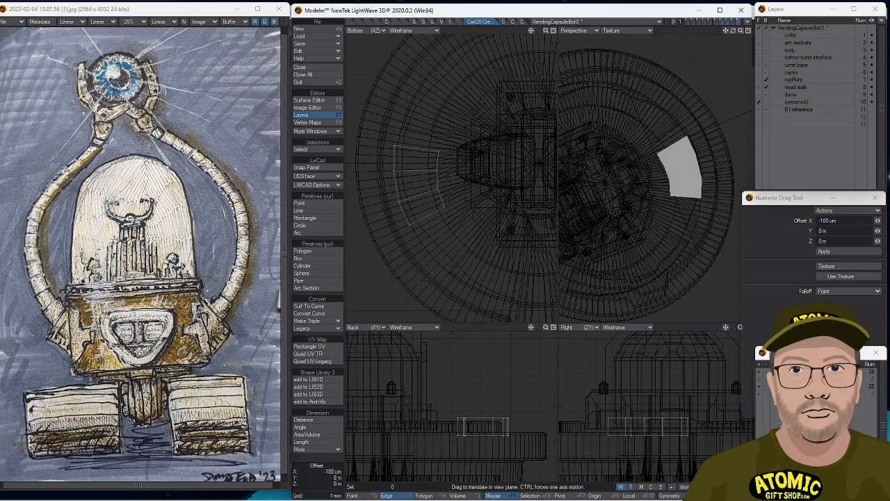
{"action": "left_click_drag", "start_coordinate": [439, 169], "coordinate": [433, 165]}
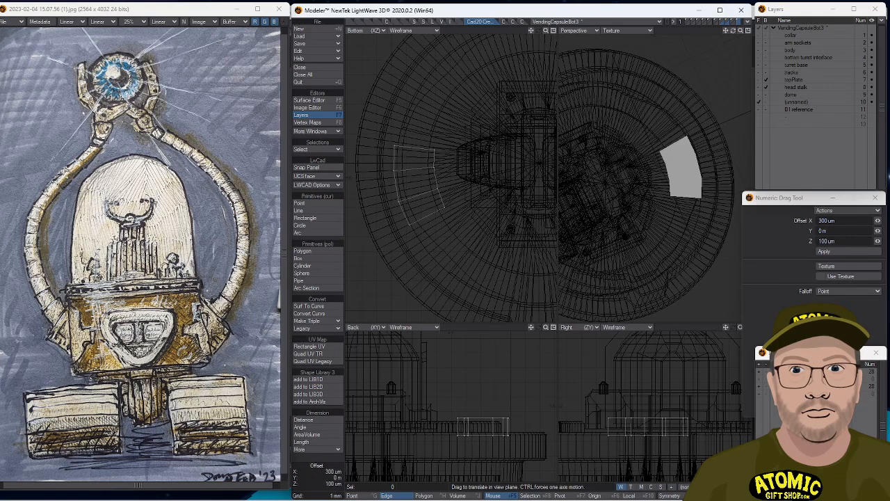
Merge the wedge's top faces into a single polygon and select it.
{"action": "left_click_drag", "start_coordinate": [573, 212], "coordinate": [707, 128], "text": "ctrl+alt"}
{"action": "left_click_drag", "start_coordinate": [706, 128], "coordinate": [640, 195], "text": "alt"}
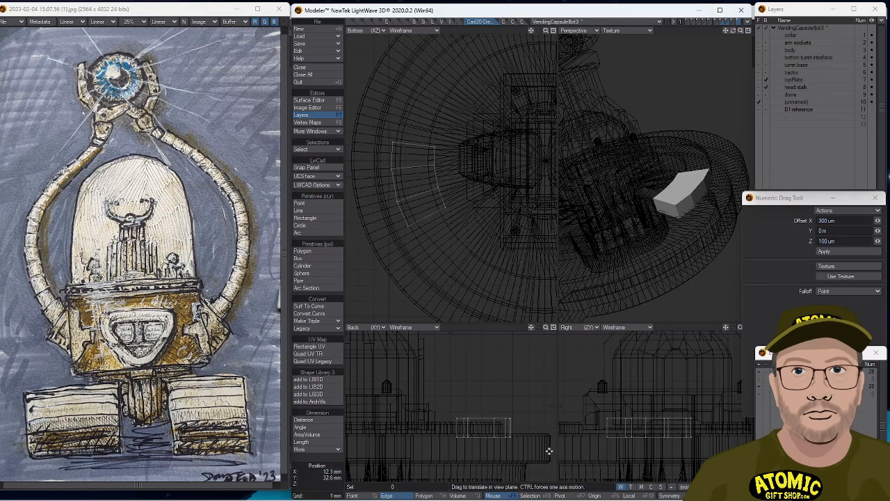
{"action": "left_click_drag", "start_coordinate": [679, 255], "coordinate": [698, 258], "text": "alt"}
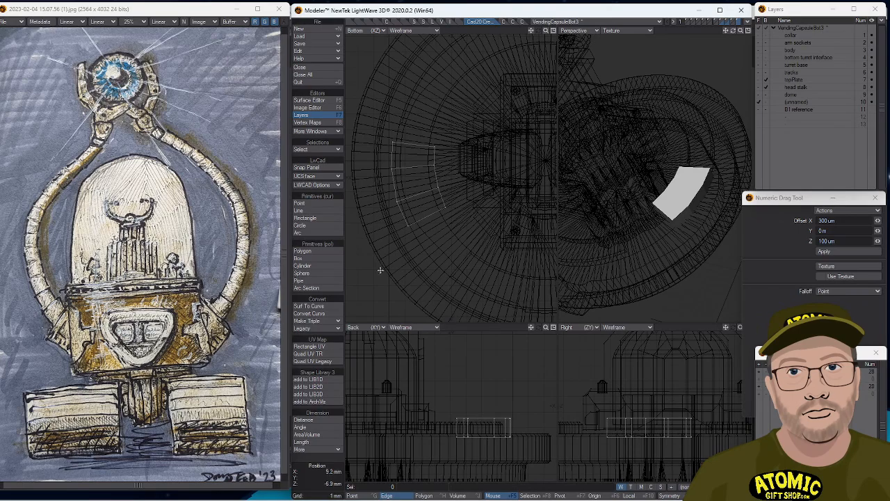
{"action": "left_click_drag", "start_coordinate": [627, 219], "coordinate": [684, 196], "text": "alt"}
{"action": "key", "text": "space"}
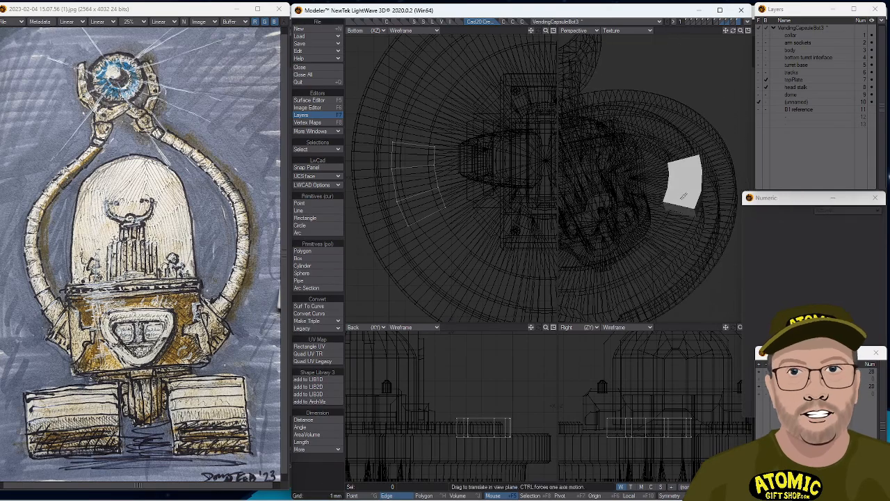
{"action": "key", "text": "space"}
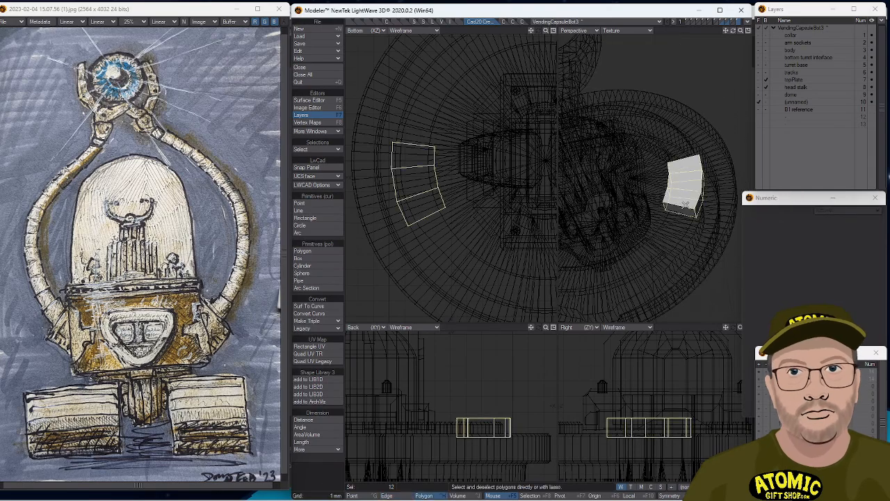
{"action": "left_click", "coordinate": [311, 467]}
{"action": "left_click_drag", "start_coordinate": [692, 200], "coordinate": [691, 164]}
{"action": "left_click", "coordinate": [694, 172]}
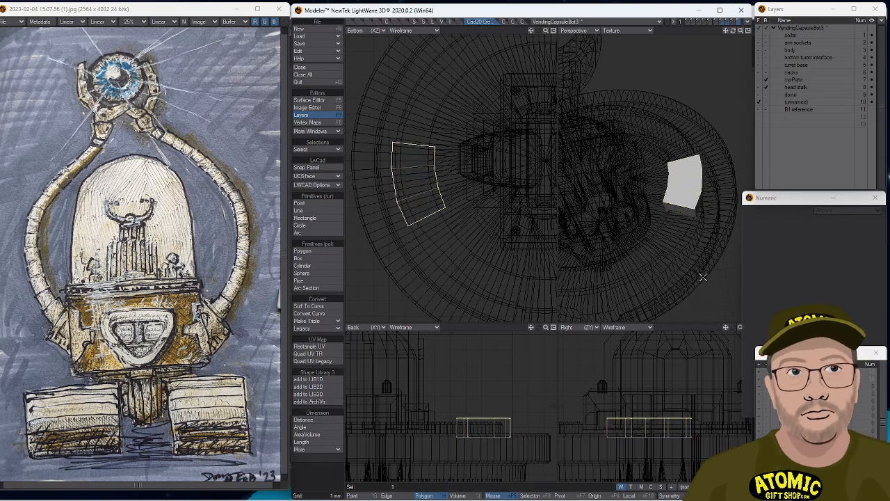
Bevel the wedge's merged top face upward and inward to give it a sloped rim.
{"action": "key", "text": "b"}
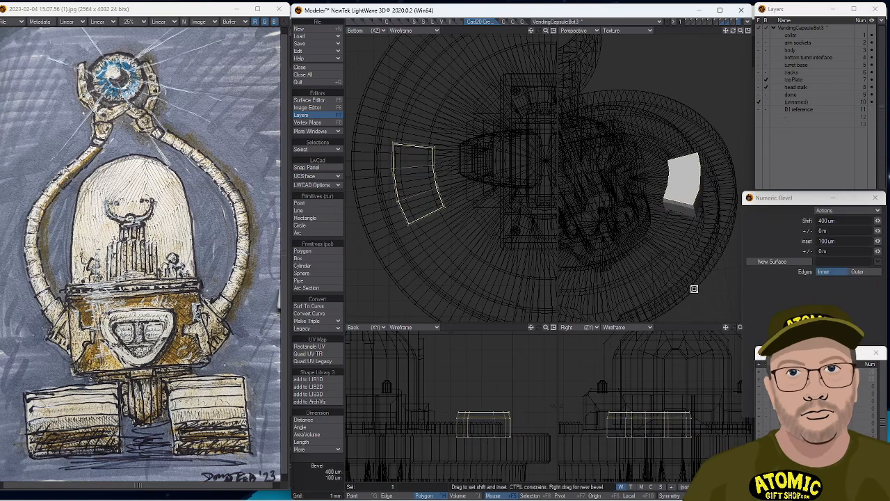
{"action": "left_click_drag", "start_coordinate": [693, 288], "coordinate": [692, 285]}
{"action": "left_click", "coordinate": [335, 467]}
{"action": "left_click", "coordinate": [335, 467]}
Select the upright and sloped edges at the wedge's four corners and bevel them slightly.
{"action": "key", "text": "space"}
{"action": "key", "text": "space"}
{"action": "mouse_move", "coordinate": [416, 197]}
{"action": "right_mouse_down"}
{"action": "mouse_move", "coordinate": [402, 219]}
{"action": "mouse_move", "coordinate": [421, 208]}
{"action": "right_mouse_up"}
{"action": "mouse_move", "coordinate": [436, 130]}
{"action": "right_mouse_down", "text": "shift"}
{"action": "mouse_move", "coordinate": [426, 144]}
{"action": "mouse_move", "coordinate": [438, 141]}
{"action": "mouse_move", "coordinate": [415, 160]}
{"action": "right_mouse_up", "text": "shift"}
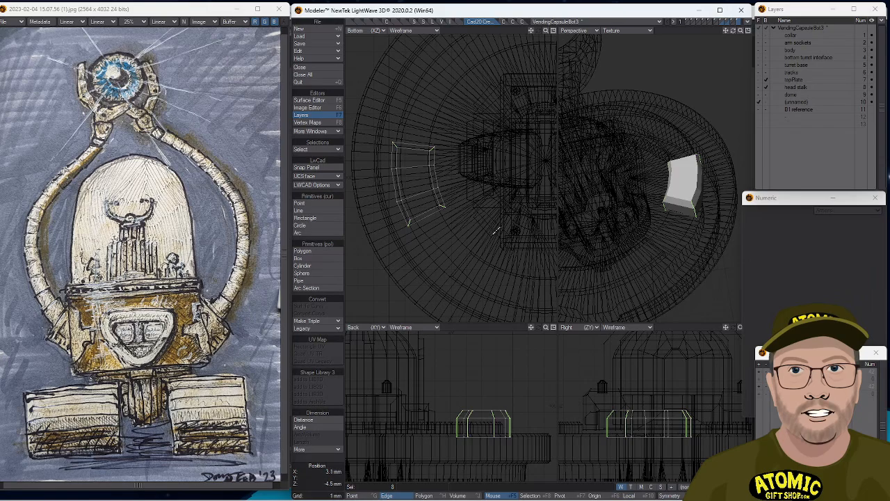
{"action": "key", "text": "ctrl+b"}
{"action": "left_click_drag", "start_coordinate": [440, 235], "coordinate": [444, 234]}
{"action": "left_click", "coordinate": [330, 461]}
{"action": "left_click", "coordinate": [330, 461]}
Connect the wedge's two cuts across its top and chamfer both loops by about 349 µm.
{"action": "left_click_drag", "start_coordinate": [647, 240], "coordinate": [679, 226], "text": "alt"}
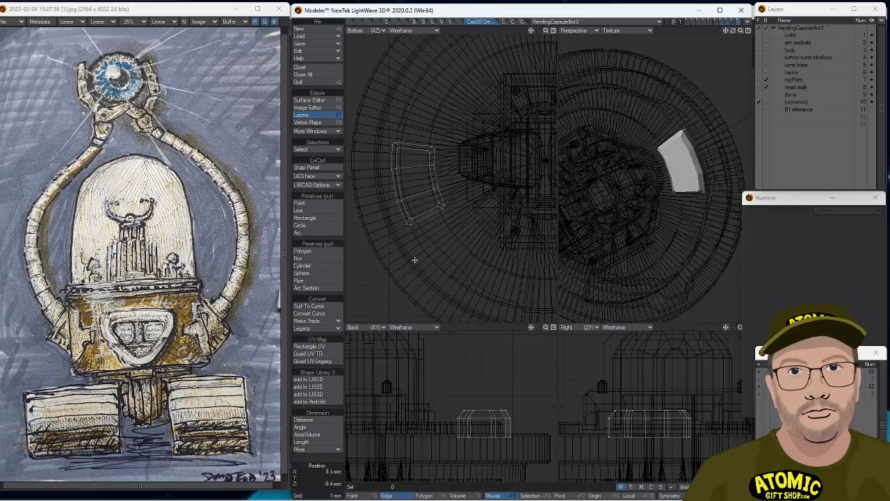
{"action": "left_click", "coordinate": [437, 167]}
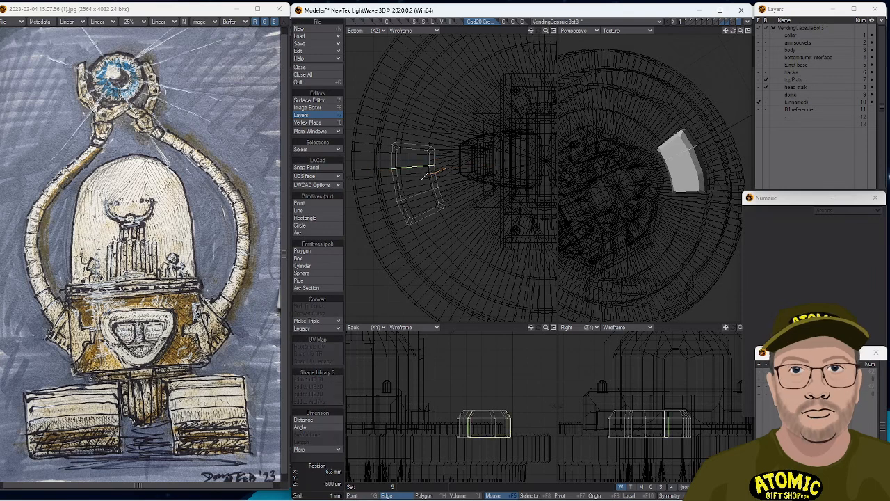
{"action": "right_click_drag", "start_coordinate": [410, 206], "coordinate": [414, 204]}
{"action": "key", "text": "shift+c"}
{"action": "left_click_drag", "start_coordinate": [375, 201], "coordinate": [394, 201]}
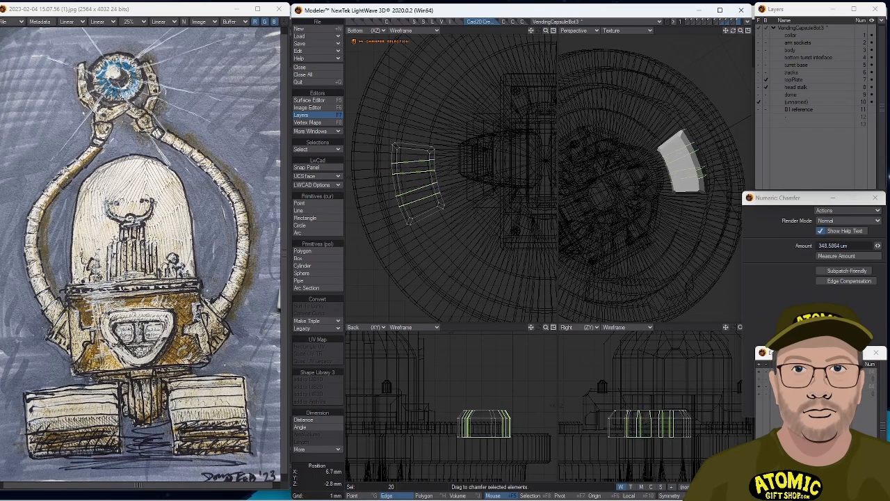
{"action": "key", "text": "space"}
{"action": "left_click", "coordinate": [316, 459]}
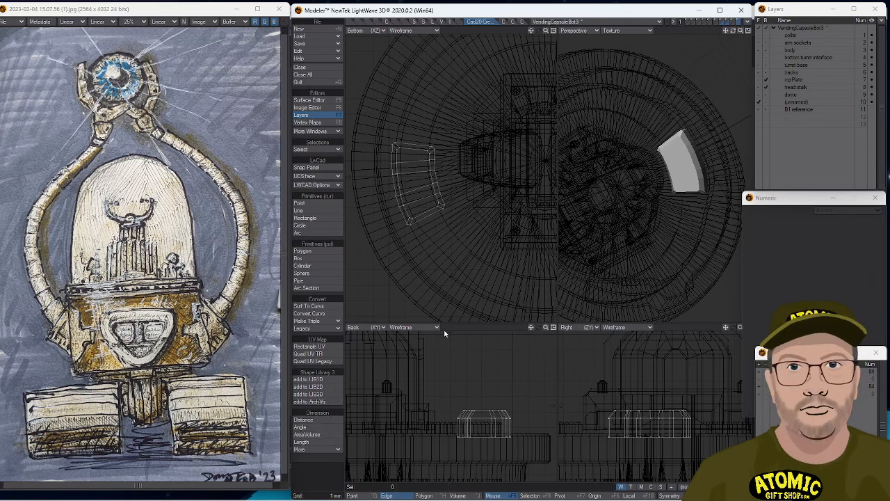
Create a thin box about 0.3 mm wide, 2.6 mm high and 2.6 mm deep beside the wedge's end.
{"action": "left_click_drag", "start_coordinate": [446, 216], "coordinate": [420, 253]}
{"action": "key", "text": "shift+x"}
{"action": "left_click_drag", "start_coordinate": [477, 434], "coordinate": [481, 442]}
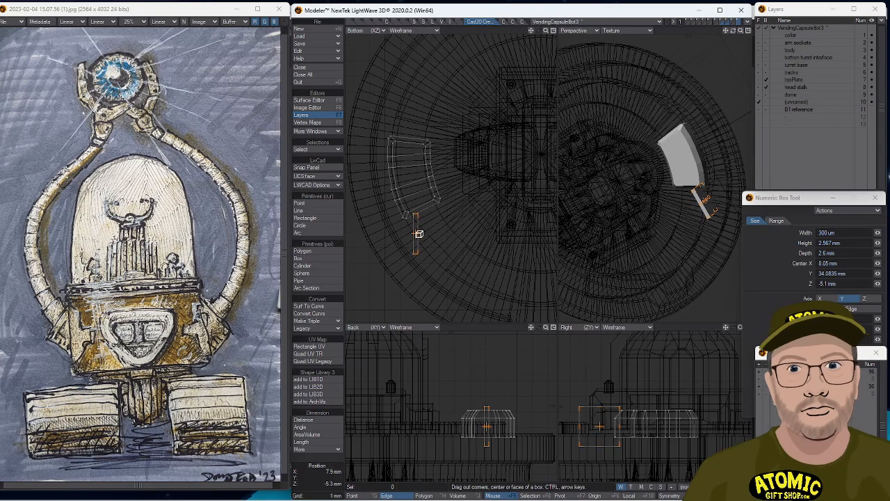
{"action": "key", "text": "space"}
Chamfer the thin box's upper edge at the end facing away from the wedge by about 767 µm.
{"action": "left_click_drag", "start_coordinate": [723, 211], "coordinate": [662, 233], "text": "alt"}
{"action": "left_click", "coordinate": [674, 229]}
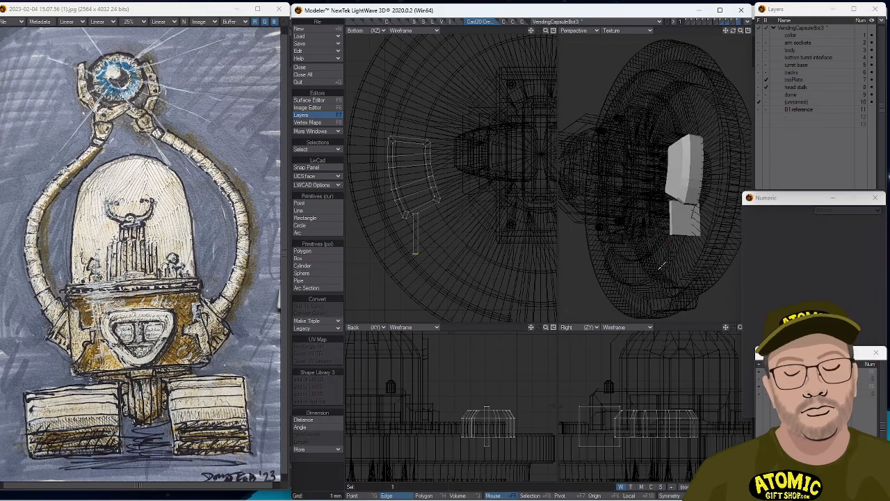
{"action": "key", "text": "shift+c"}
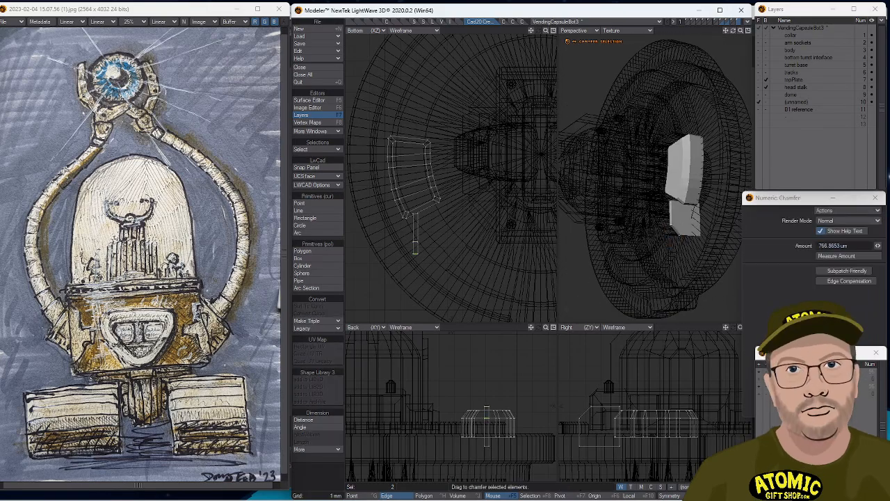
{"action": "left_click", "coordinate": [322, 462]}
{"action": "key", "text": "space"}
Rotate the thin block 25° around Y and move it into the wedge's end, lowering it 1 mm.
{"action": "left_click", "coordinate": [415, 235]}
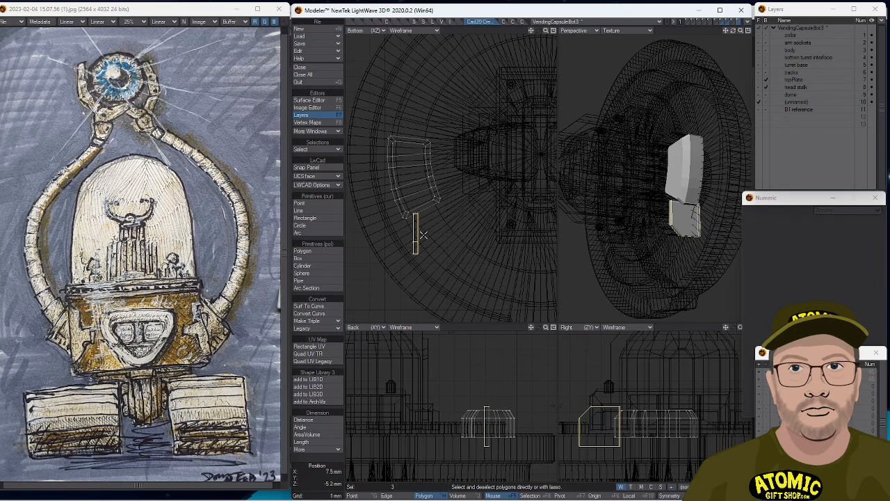
{"action": "key", "text": "y"}
{"action": "left_click_drag", "start_coordinate": [412, 214], "coordinate": [439, 215]}
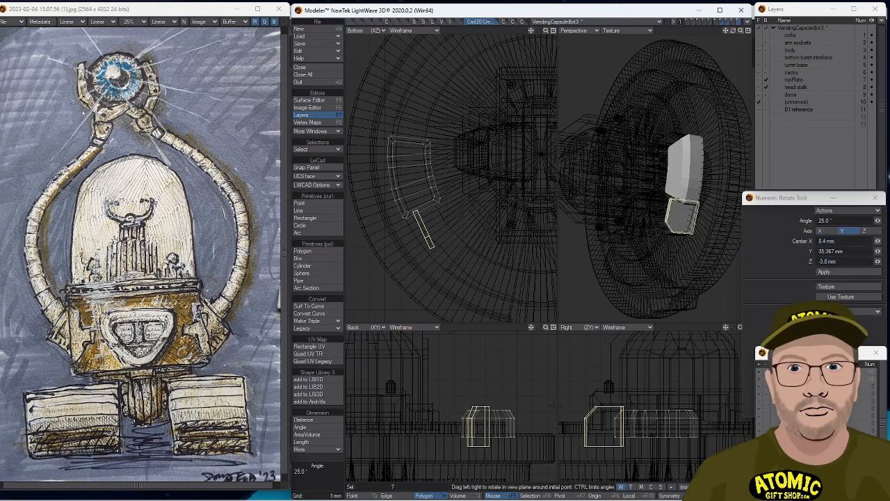
{"action": "key", "text": "t"}
{"action": "left_click_drag", "start_coordinate": [445, 245], "coordinate": [435, 225]}
{"action": "left_click_drag", "start_coordinate": [510, 386], "coordinate": [492, 400]}
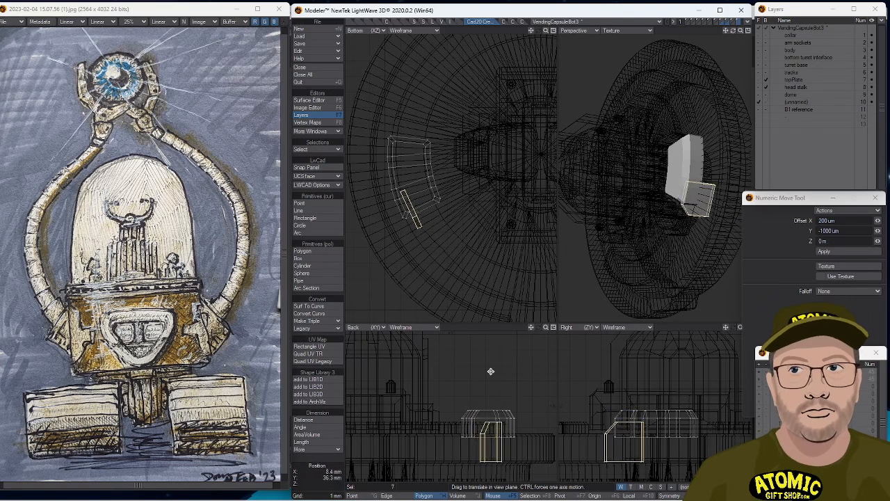
Thicken the thin block by moving its long side face toward the head stalk.
{"action": "scroll", "coordinate": [417, 240], "scroll_direction": "up", "scroll_amount": 5}
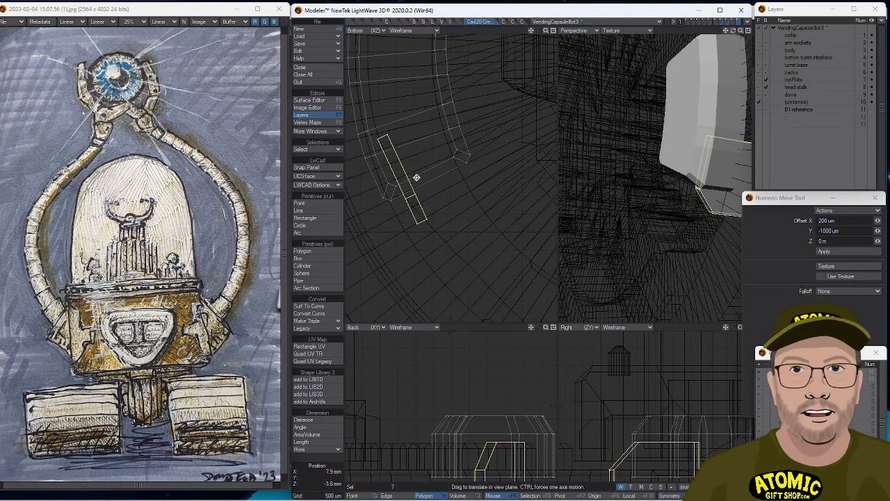
{"action": "key", "text": "space"}
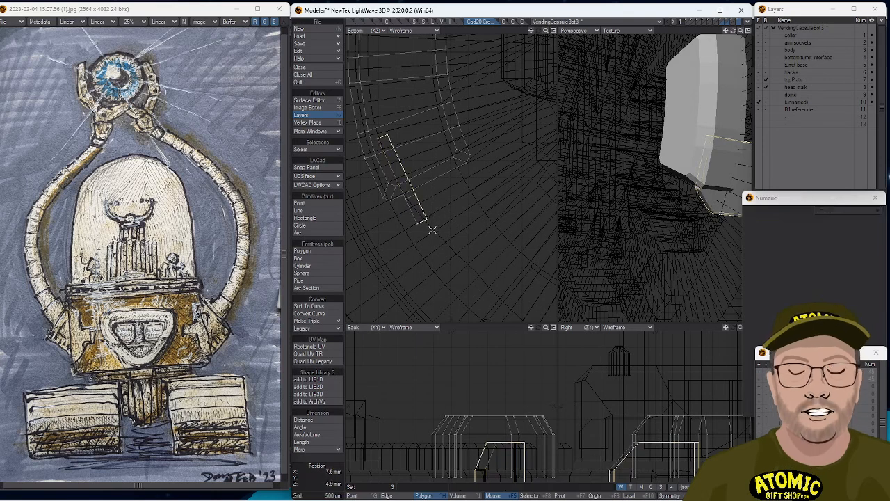
{"action": "left_click", "coordinate": [423, 223]}
{"action": "left_click", "coordinate": [375, 134]}
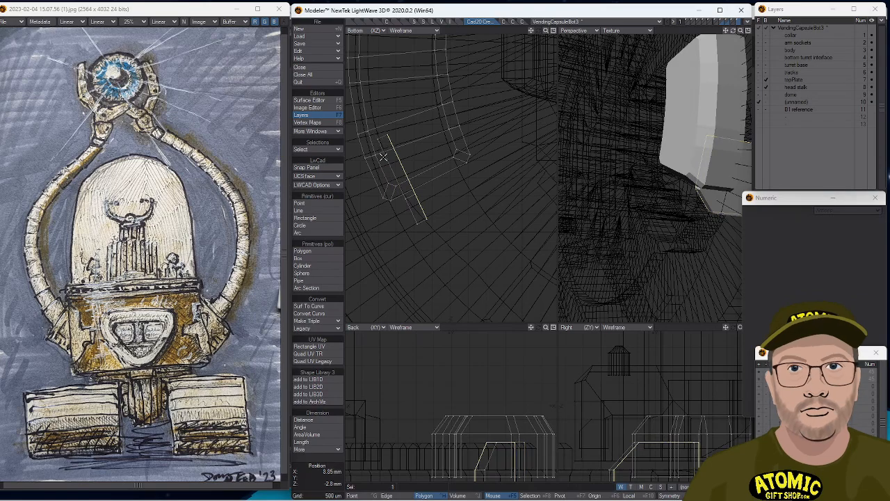
{"action": "key", "text": "t"}
{"action": "left_click_drag", "start_coordinate": [427, 213], "coordinate": [437, 208]}
{"action": "key", "text": "space"}
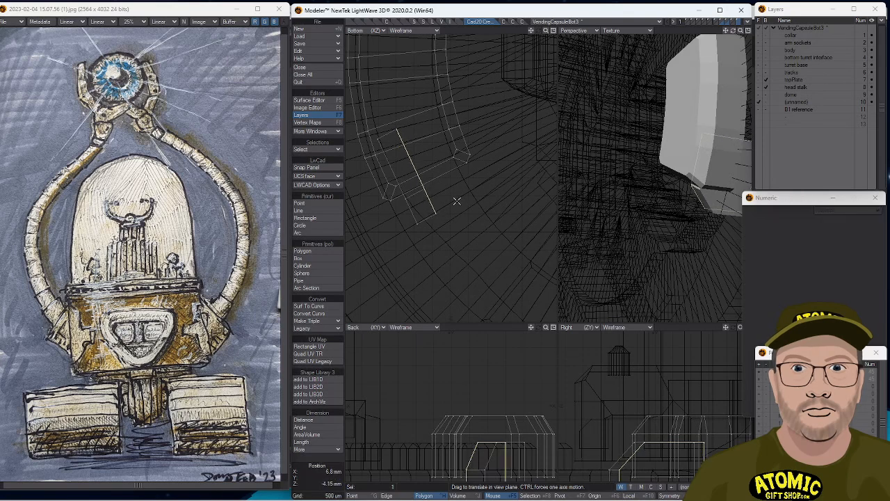
Duplicate the thin block and offset the copy by -850 µm in X and 450 µm in Z.
{"action": "key", "text": "bracketright"}
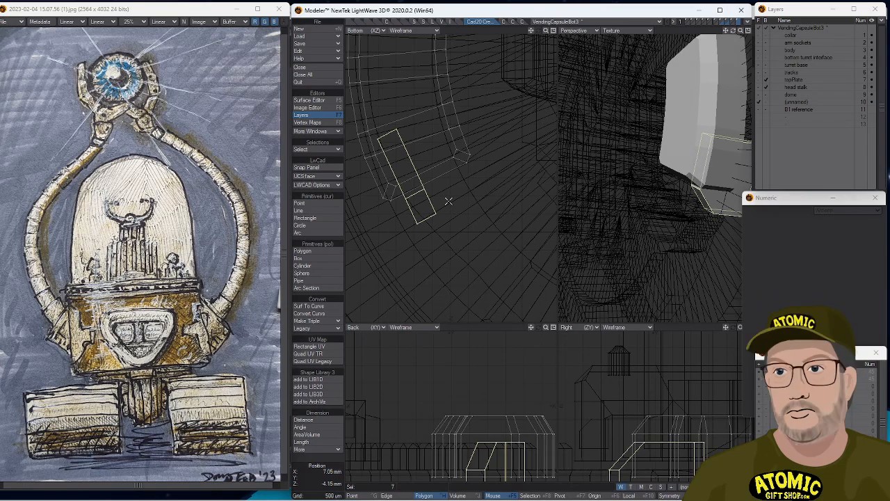
{"action": "key", "text": "backslash"}
{"action": "key", "text": "minus"}
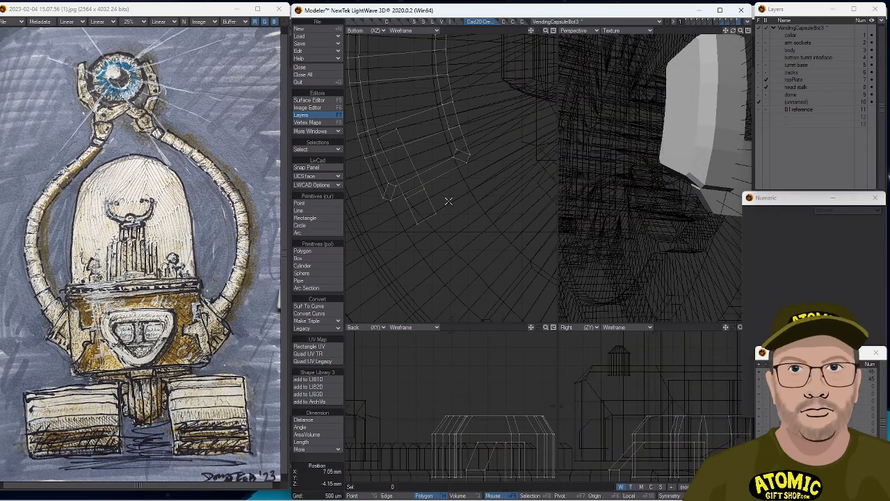
{"action": "left_click_drag", "start_coordinate": [434, 199], "coordinate": [421, 202]}
{"action": "key", "text": "t"}
{"action": "left_click_drag", "start_coordinate": [423, 205], "coordinate": [386, 195]}
Select both thin blocks completely and raise them out of the top plate.
{"action": "left_click_drag", "start_coordinate": [705, 174], "coordinate": [595, 199], "text": "alt"}
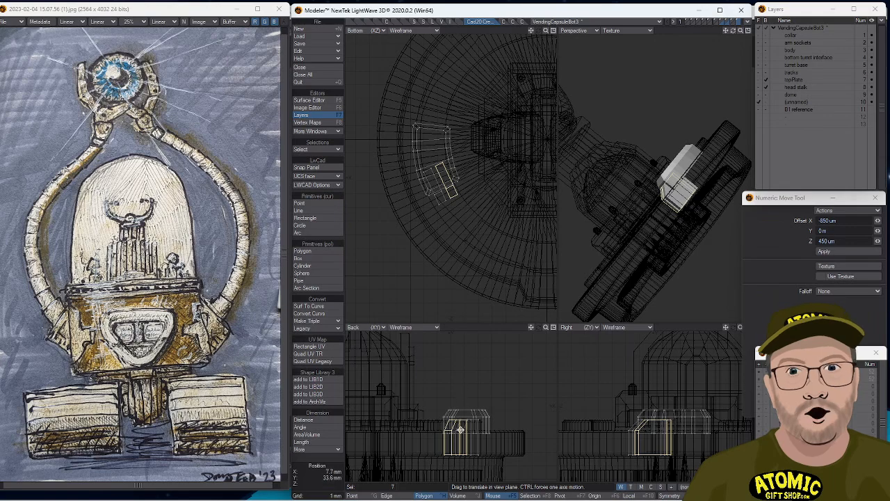
{"action": "left_click_drag", "start_coordinate": [668, 184], "coordinate": [697, 198], "text": "alt"}
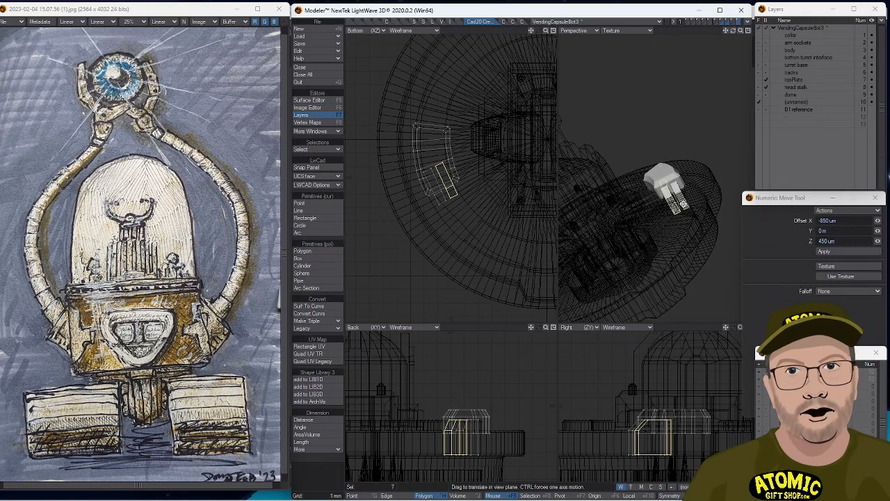
{"action": "key", "text": "space"}
{"action": "left_click", "coordinate": [682, 202], "text": "shift"}
{"action": "key", "text": "bracketright"}
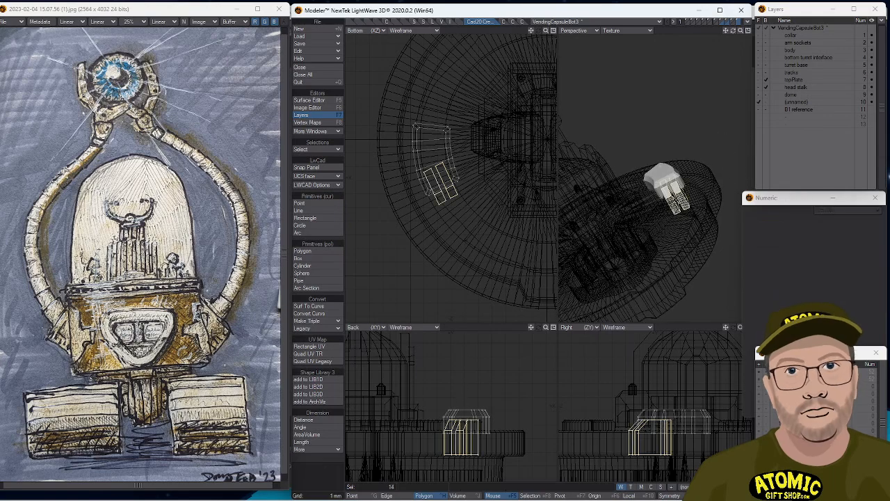
{"action": "key", "text": "t"}
{"action": "left_click_drag", "start_coordinate": [691, 429], "coordinate": [692, 416]}
Shorten both blocks by moving their end faces inside the wedge -300 µm in X and -700 µm in Z.
{"action": "left_click_drag", "start_coordinate": [691, 238], "coordinate": [711, 205], "text": "alt"}
{"action": "left_click_drag", "start_coordinate": [451, 203], "coordinate": [485, 209], "text": "ctrl+alt"}
{"action": "key", "text": "space"}
{"action": "key", "text": "t"}
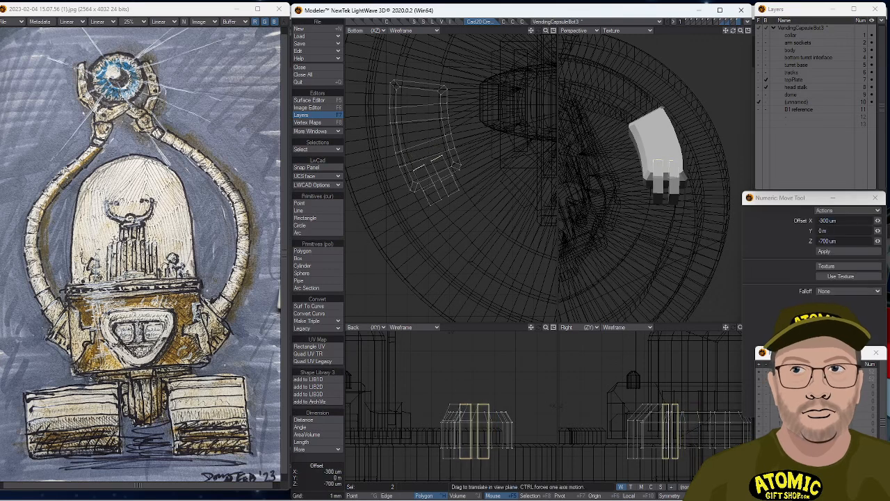
{"action": "key", "text": "space"}
{"action": "right_click_drag", "start_coordinate": [479, 194], "coordinate": [420, 165]}
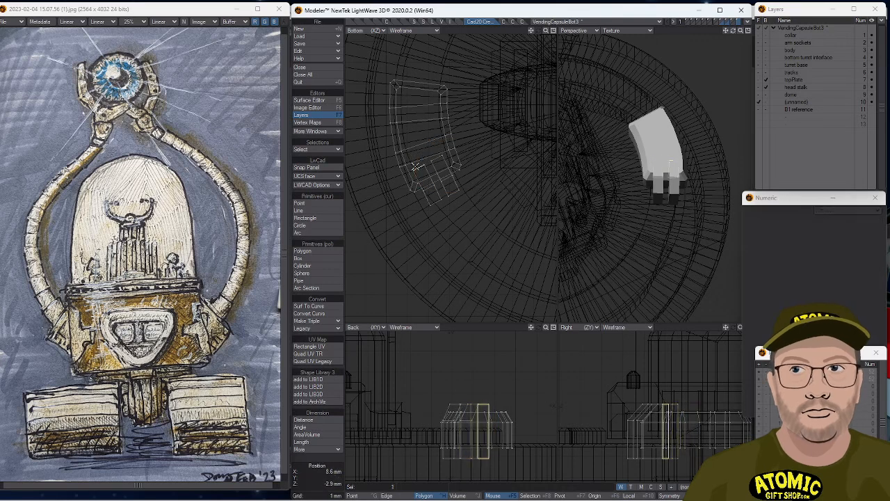
Duplicate both thin blocks, turn the copies 180 degrees and move them 1.2 mm in X and 6.5 mm in Z to the wedge's opposite end.
{"action": "left_click", "coordinate": [463, 150]}
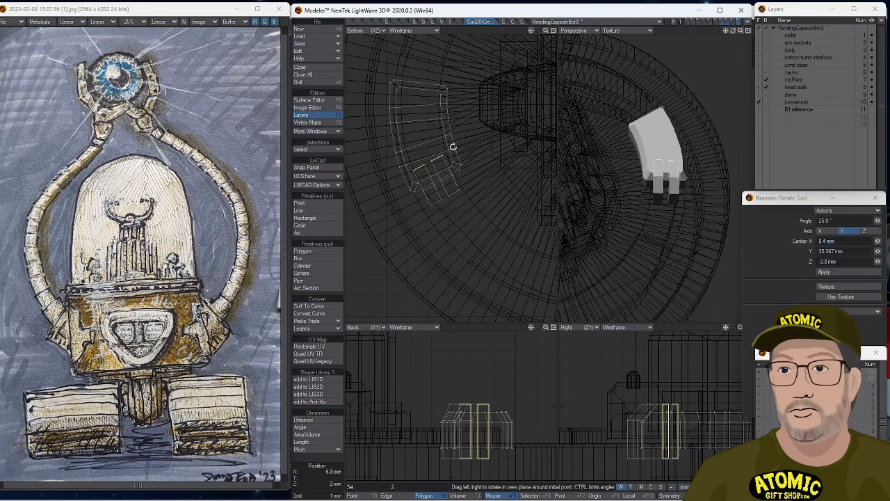
{"action": "left_click", "coordinate": [452, 153]}
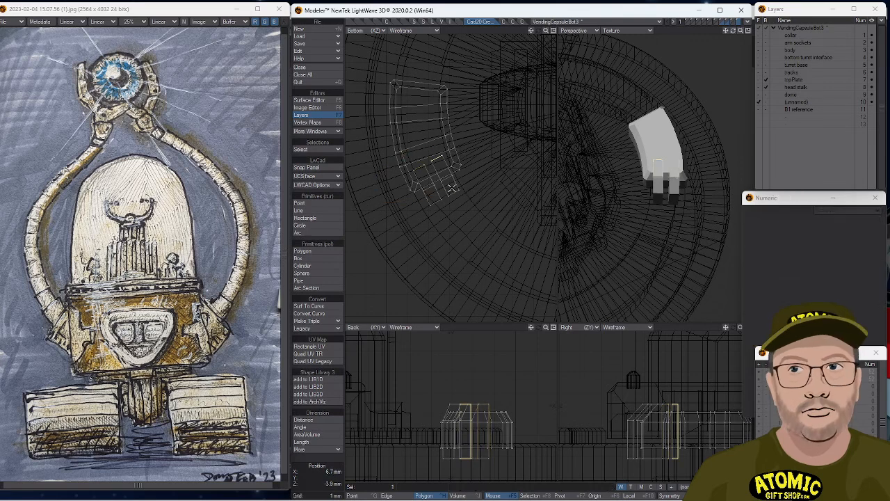
{"action": "left_click_drag", "start_coordinate": [461, 189], "coordinate": [435, 200], "text": "shift"}
{"action": "key", "text": "bracketright"}
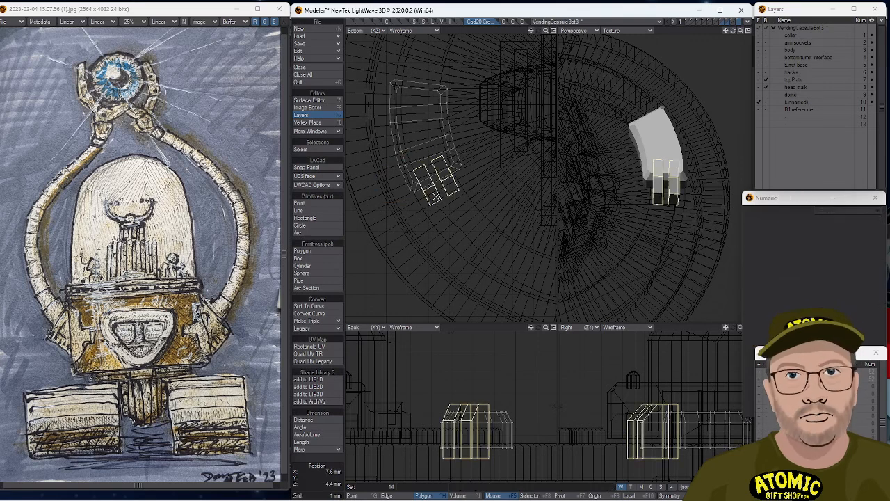
{"action": "key", "text": "ctrl+c"}
{"action": "key", "text": "ctrl+v"}
{"action": "key", "text": "r"}
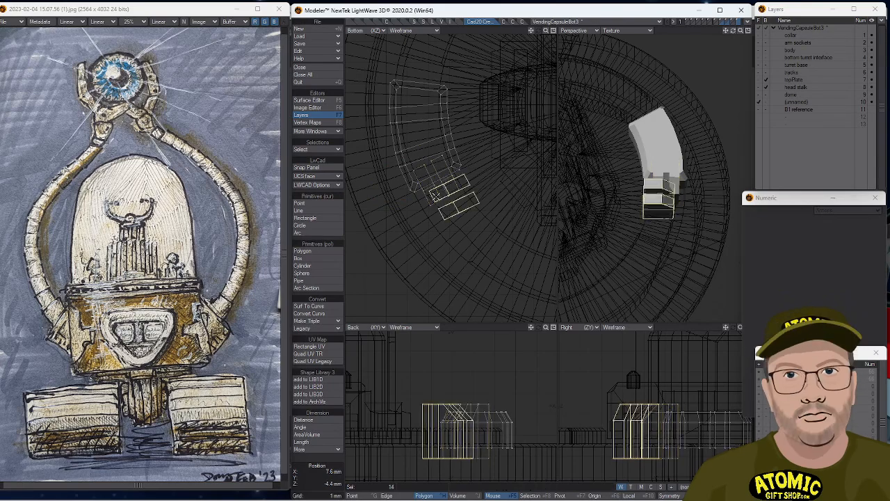
{"action": "key", "text": "r"}
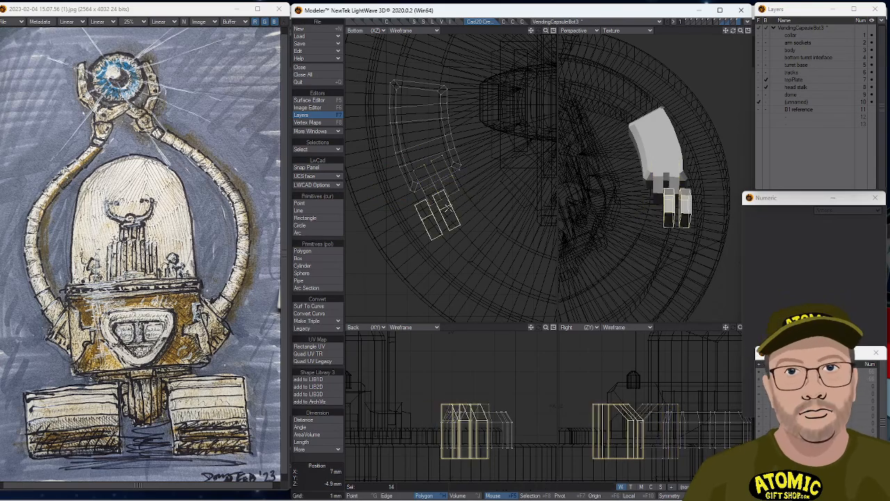
{"action": "key", "text": "t"}
{"action": "left_click_drag", "start_coordinate": [462, 252], "coordinate": [437, 110]}
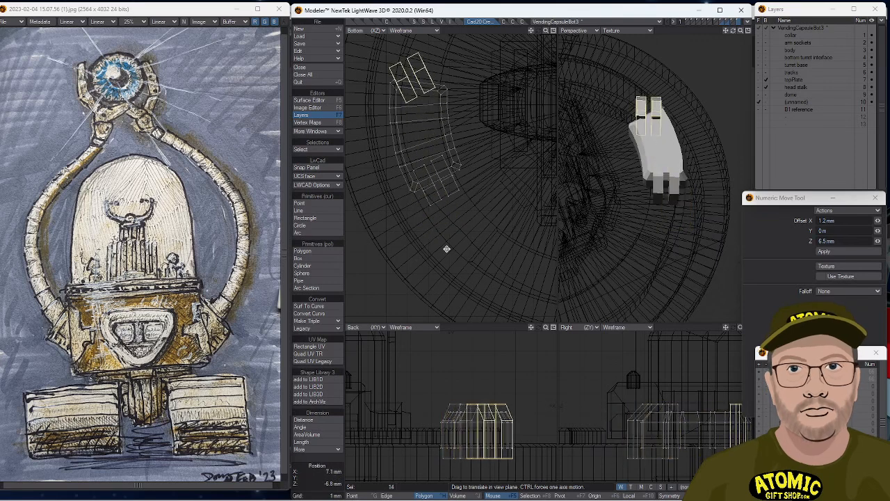
Rotate the copied blocks to align with the wedge's end and seat them over it, shifting 200 µm in X and -400 µm twice in Z.
{"action": "key", "text": "y"}
{"action": "left_click_drag", "start_coordinate": [418, 50], "coordinate": [393, 53]}
{"action": "key", "text": "t"}
{"action": "left_click_drag", "start_coordinate": [435, 105], "coordinate": [427, 114]}
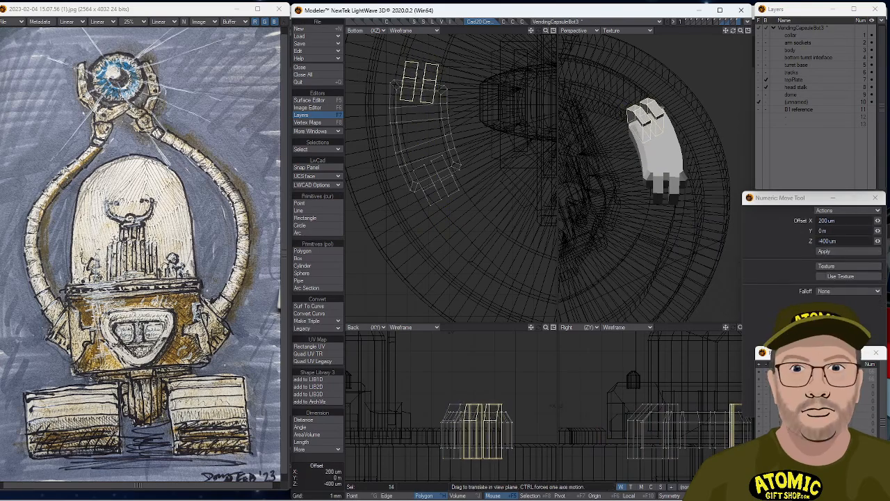
{"action": "left_click_drag", "start_coordinate": [638, 126], "coordinate": [670, 176], "text": "alt"}
{"action": "left_click_drag", "start_coordinate": [423, 82], "coordinate": [422, 91]}
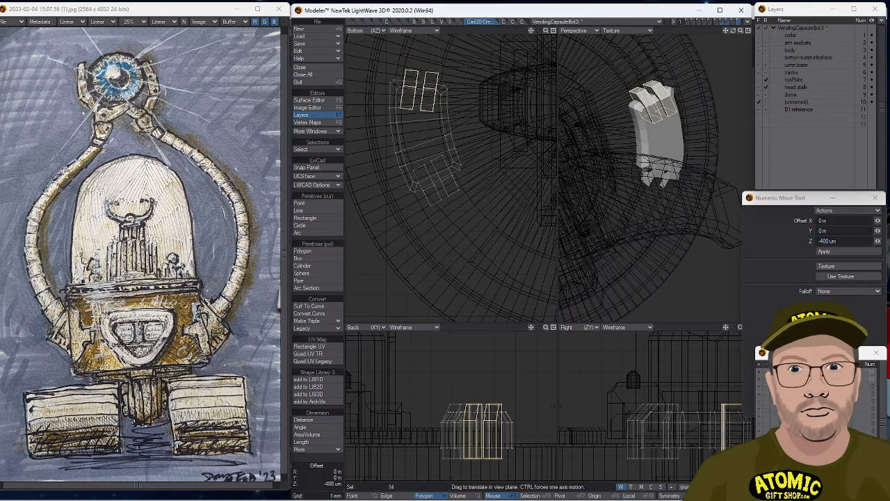
{"action": "key", "text": "space"}
{"action": "key", "text": "slash"}
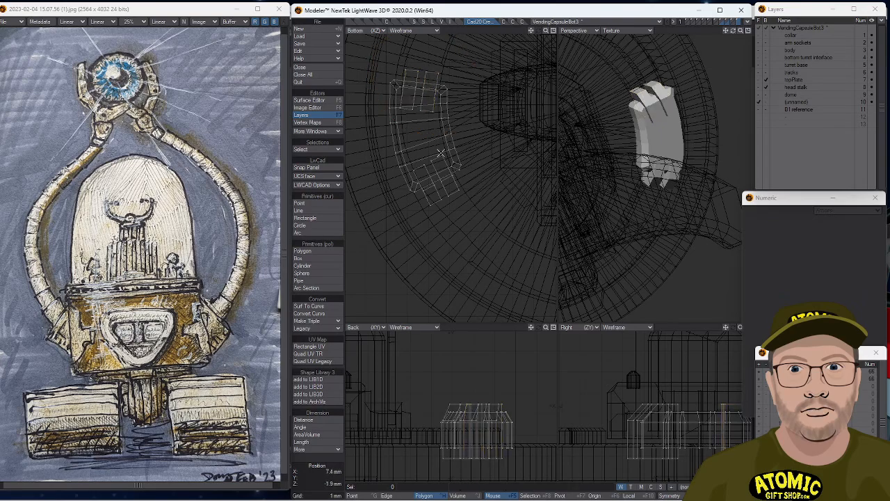
Chamfer the top end edges of all four thin blocks facing the wedge's middle by about 203 µm.
{"action": "left_click_drag", "start_coordinate": [673, 162], "coordinate": [657, 184], "text": "alt"}
{"action": "key", "text": "ctrl+h"}
{"action": "left_click", "coordinate": [654, 162]}
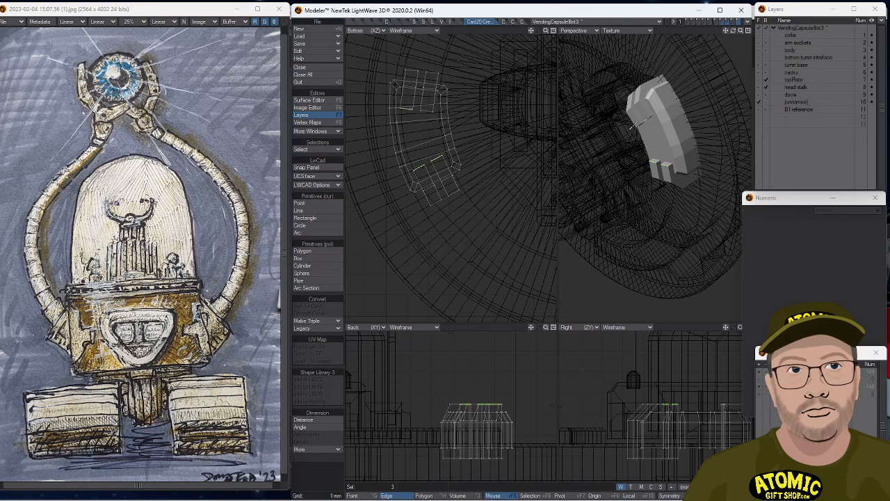
{"action": "left_click_drag", "start_coordinate": [588, 137], "coordinate": [643, 126], "text": "alt"}
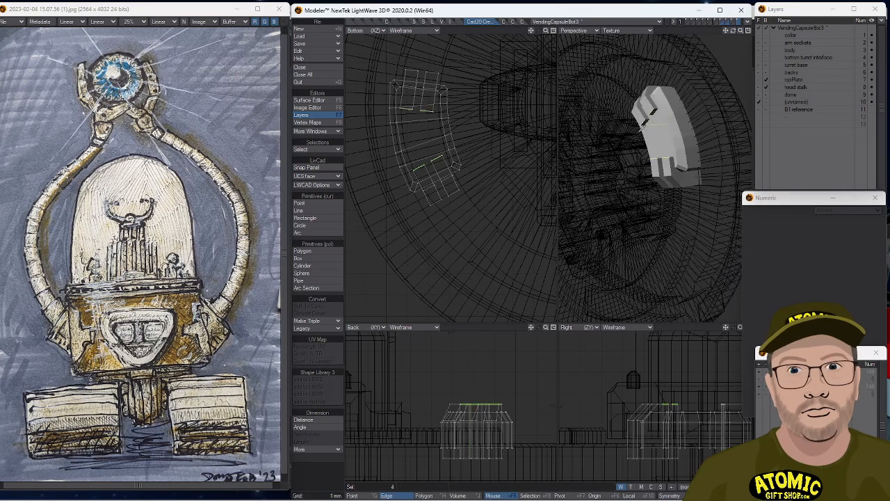
{"action": "key", "text": "shift+b"}
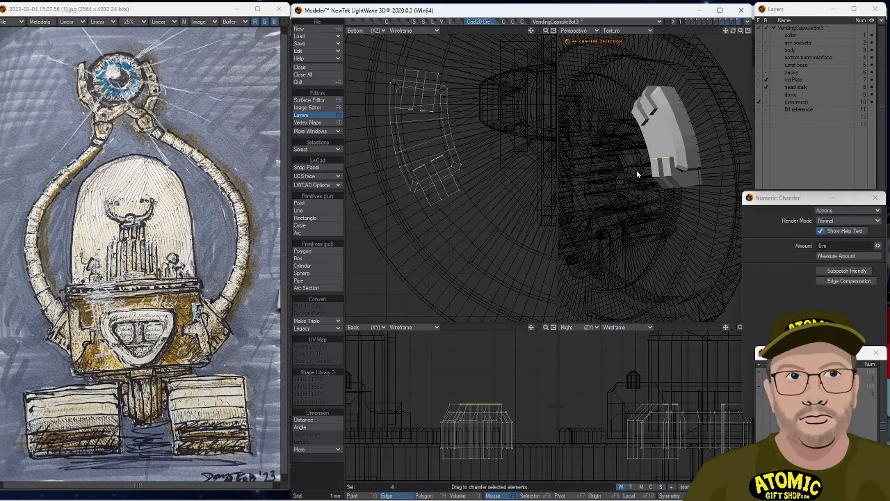
{"action": "left_click_drag", "start_coordinate": [642, 125], "coordinate": [654, 125]}
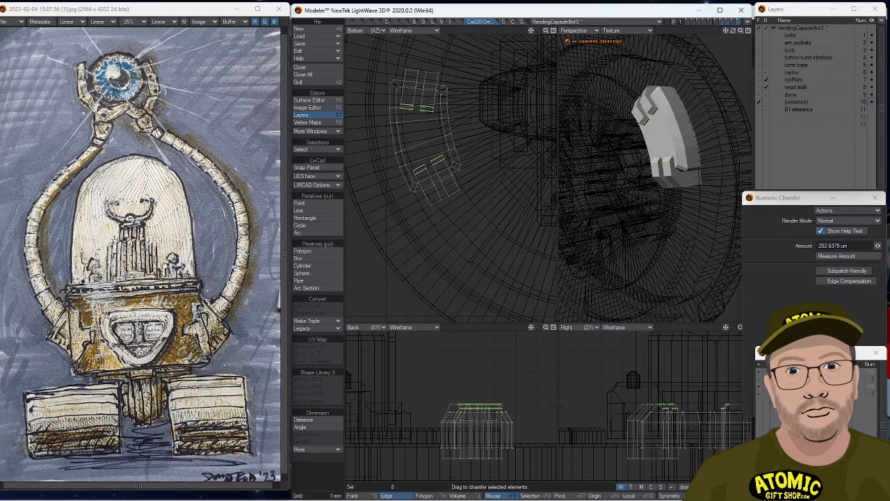
{"action": "left_click", "coordinate": [320, 458]}
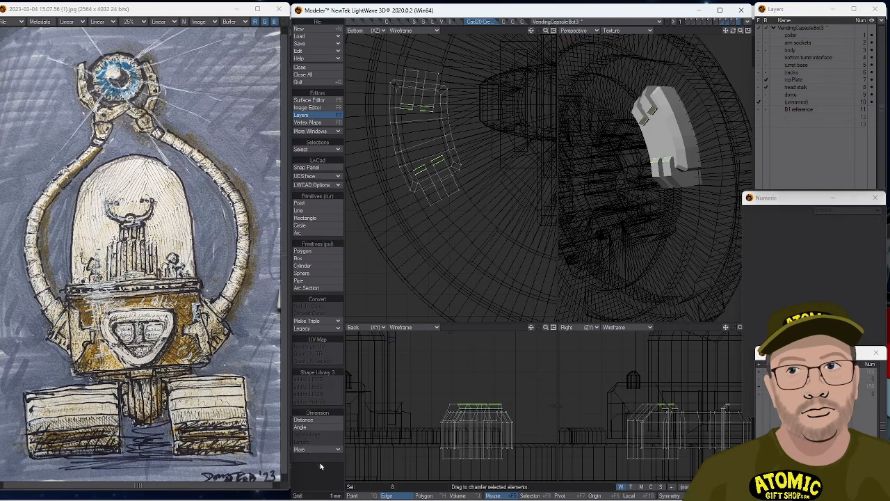
{"action": "left_click", "coordinate": [322, 467]}
Smooth Shift the middle faces of the wedge's outer curved side outward with an offset of 700 µm.
{"action": "left_click_drag", "start_coordinate": [654, 174], "coordinate": [694, 199], "text": "alt"}
{"action": "key", "text": "space"}
{"action": "key", "text": "space"}
{"action": "key", "text": "space"}
{"action": "key", "text": "space"}
{"action": "left_click", "coordinate": [684, 164]}
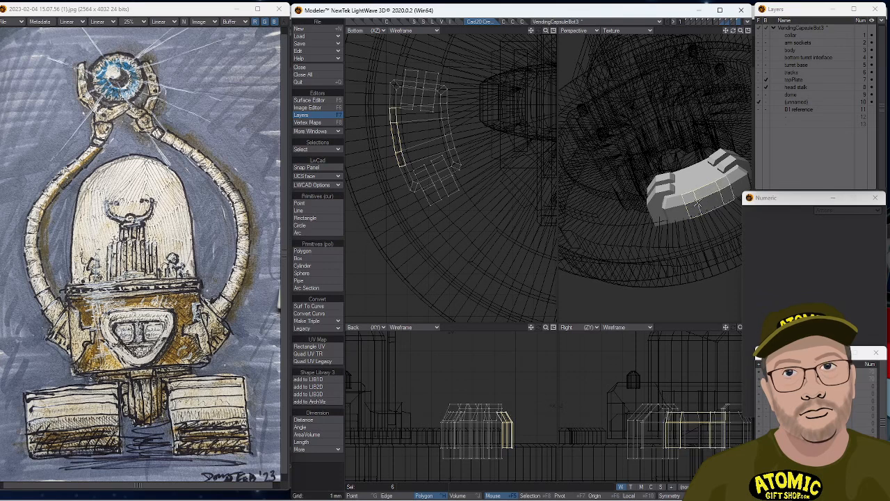
{"action": "key", "text": "f"}
{"action": "left_click_drag", "start_coordinate": [622, 261], "coordinate": [642, 262]}
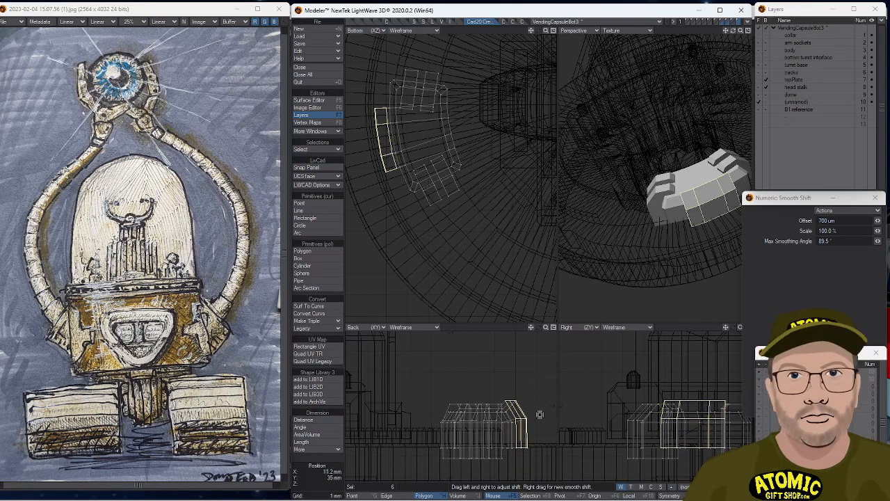
Finish the shift and move only the three sloped polygons of the curved part's outer panel down 200 µm.
{"action": "key", "text": "space"}
{"action": "left_click_drag", "start_coordinate": [535, 431], "coordinate": [505, 440]}
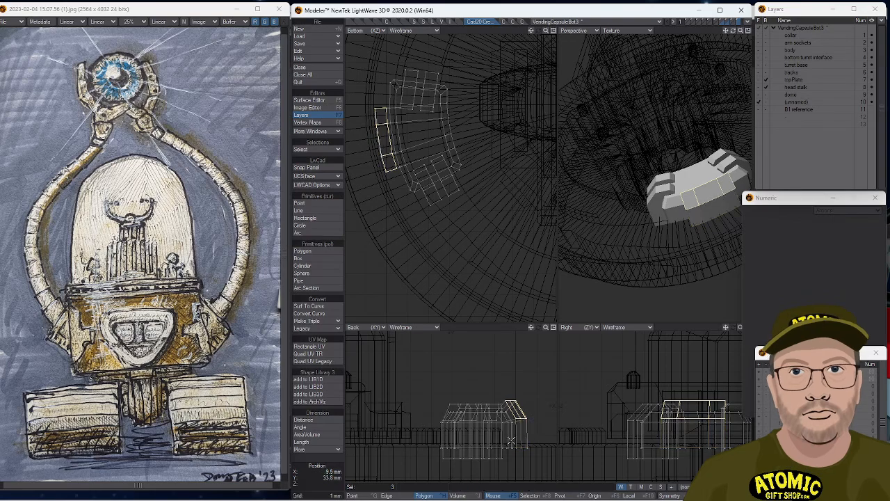
{"action": "left_click_drag", "start_coordinate": [538, 407], "coordinate": [572, 399], "text": "ctrl+alt"}
{"action": "key", "text": "t"}
{"action": "left_click_drag", "start_coordinate": [513, 427], "coordinate": [513, 431]}
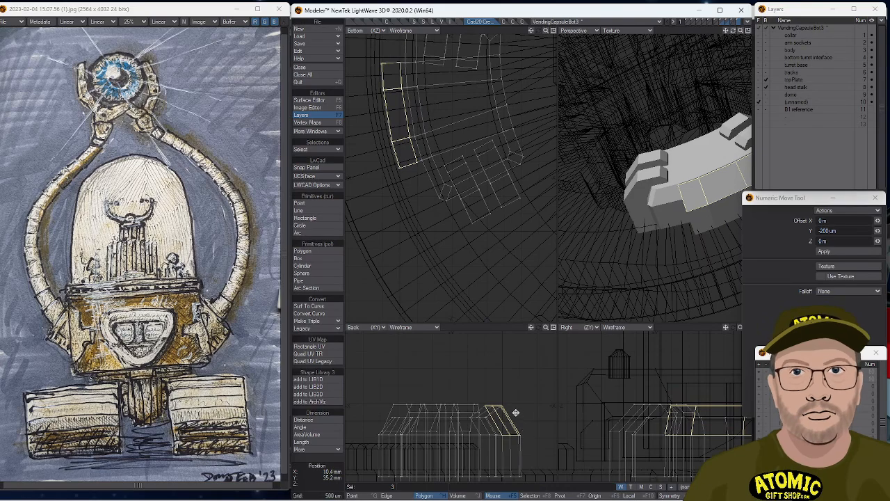
Lower the four points along the inner edge of the sloped outer panel by 300 µm.
{"action": "key", "text": "ctrl+g"}
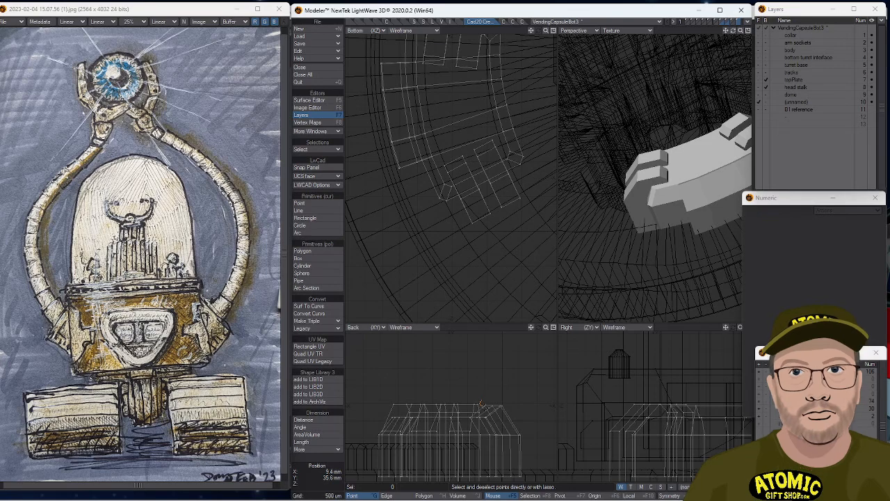
{"action": "right_click_drag", "start_coordinate": [481, 403], "coordinate": [486, 403]}
{"action": "mouse_move", "coordinate": [643, 209]}
{"action": "left_mouse_down", "text": "alt"}
{"action": "mouse_move", "coordinate": [583, 286]}
{"action": "mouse_move", "coordinate": [577, 338]}
{"action": "left_mouse_up", "text": "alt"}
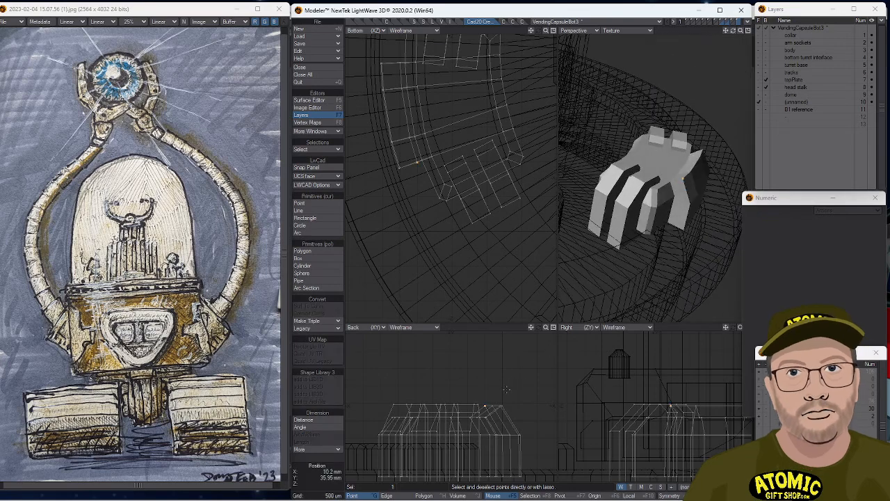
{"action": "key", "text": "t"}
{"action": "left_click_drag", "start_coordinate": [505, 390], "coordinate": [505, 401]}
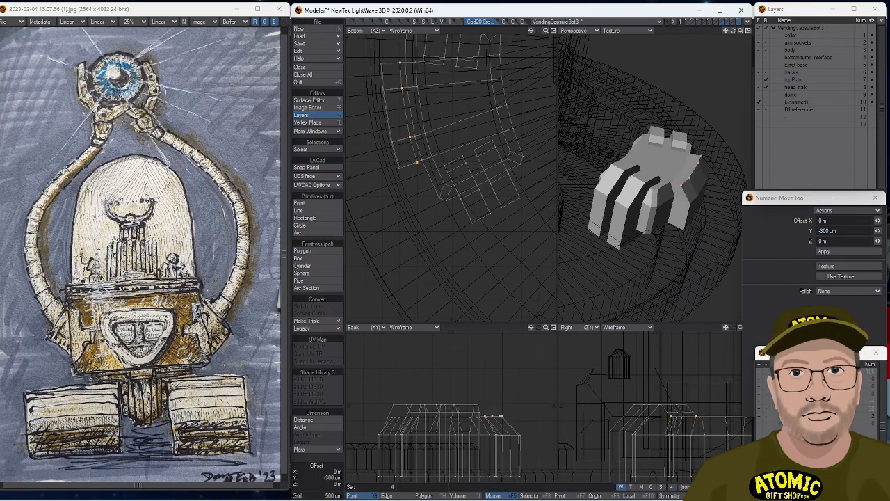
Nudge the same four edge points down another 40 µm and check the panel's slope.
{"action": "left_click_drag", "start_coordinate": [511, 436], "coordinate": [499, 380], "text": "ctrl+alt"}
{"action": "left_click_drag", "start_coordinate": [609, 202], "coordinate": [651, 167], "text": "alt"}
{"action": "left_click_drag", "start_coordinate": [650, 167], "coordinate": [625, 162], "text": "ctrl+alt"}
{"action": "left_click_drag", "start_coordinate": [626, 161], "coordinate": [632, 201], "text": "alt"}
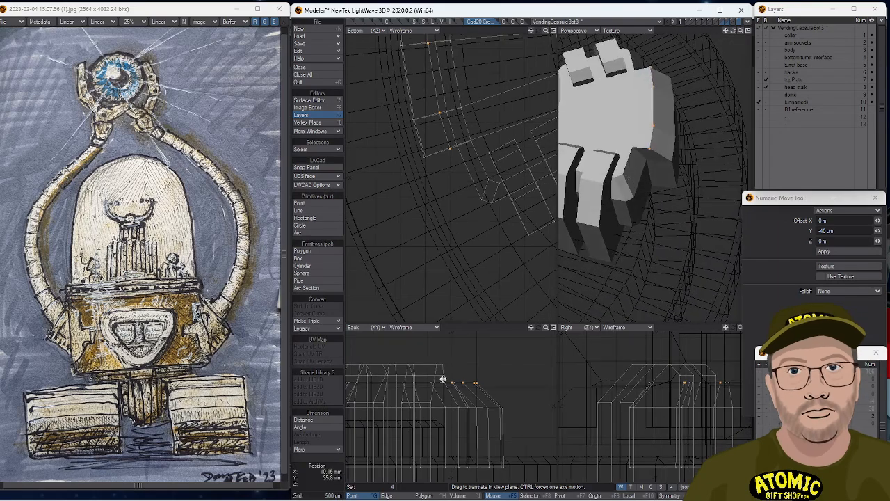
{"action": "left_click", "coordinate": [324, 472]}
{"action": "left_click_drag", "start_coordinate": [673, 158], "coordinate": [646, 118], "text": "alt"}
Smooth Shift the two adjoining sloped polygons and the outer side polygon at one end of the panel outward by 250 µm.
{"action": "key", "text": "space"}
{"action": "key", "text": "space"}
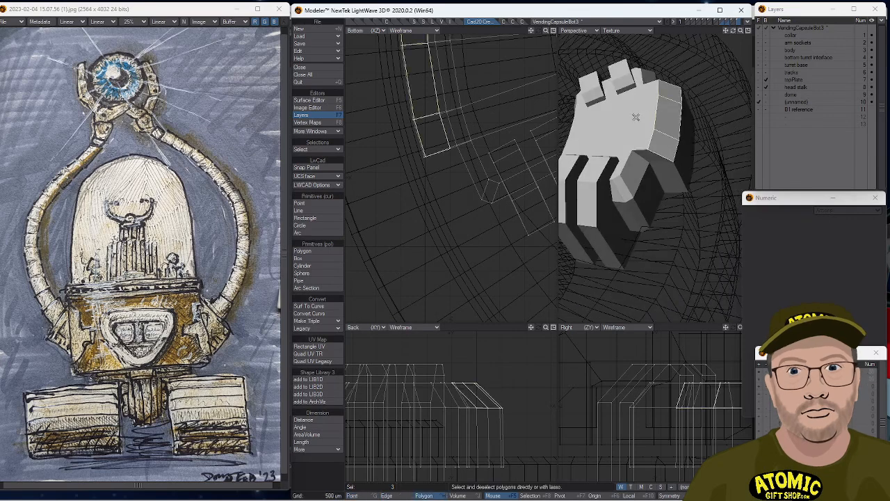
{"action": "left_click", "coordinate": [650, 132]}
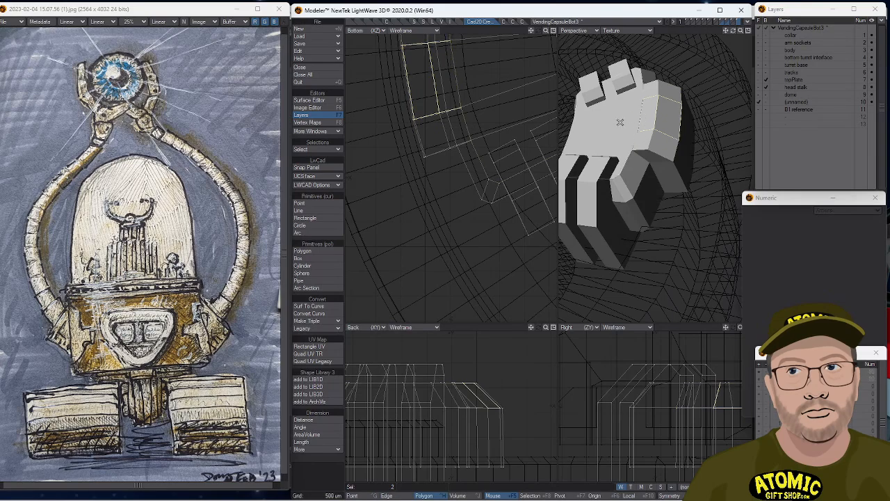
{"action": "left_click_drag", "start_coordinate": [681, 133], "coordinate": [561, 215], "text": "alt"}
{"action": "left_click", "coordinate": [684, 138]}
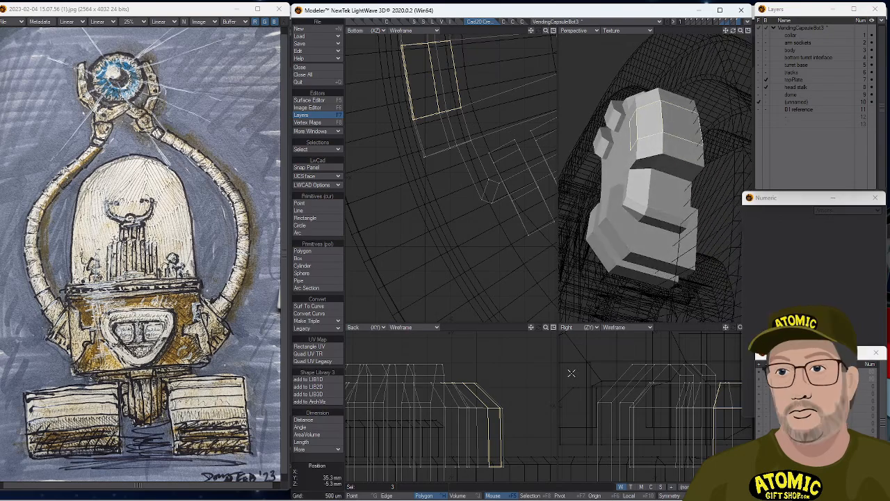
{"action": "key", "text": "f"}
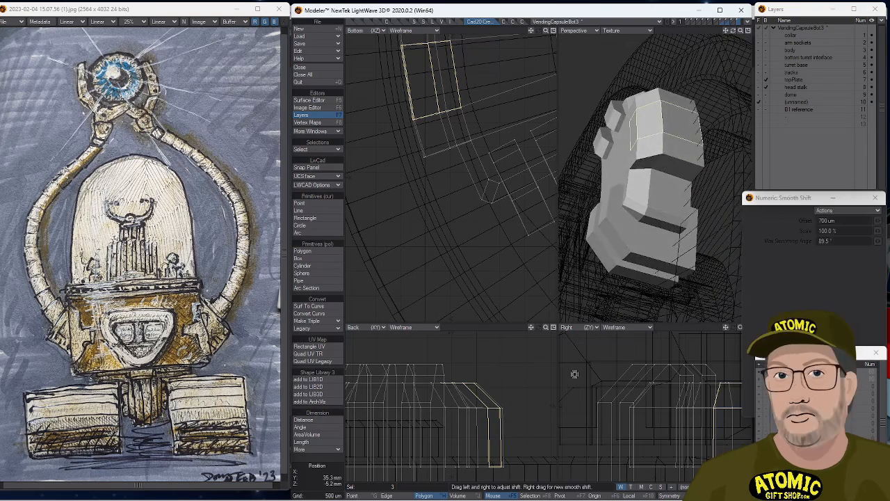
{"action": "left_click_drag", "start_coordinate": [649, 406], "coordinate": [665, 418]}
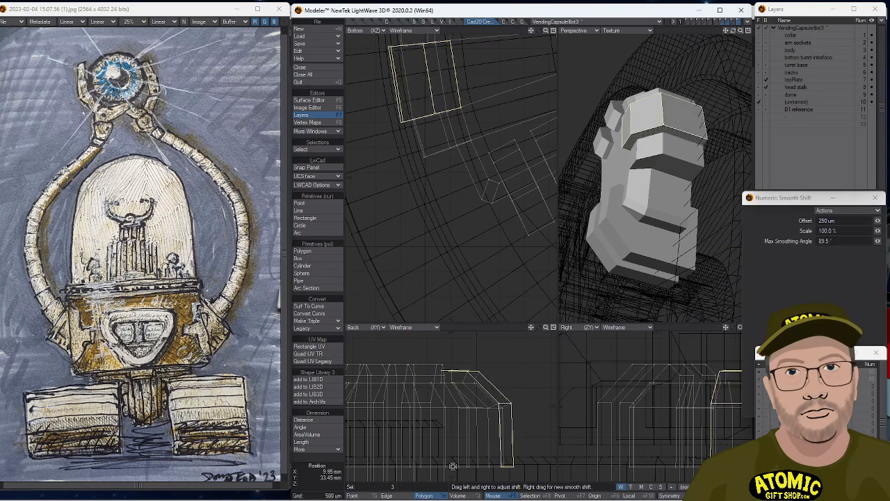
{"action": "key", "text": "space"}
{"action": "key", "text": "/"}
Rotate the whole curved part about 7° around the Y axis, centred on the middle of the round plate.
{"action": "key", "text": "a"}
{"action": "left_click_drag", "start_coordinate": [620, 145], "coordinate": [596, 248], "text": "alt"}
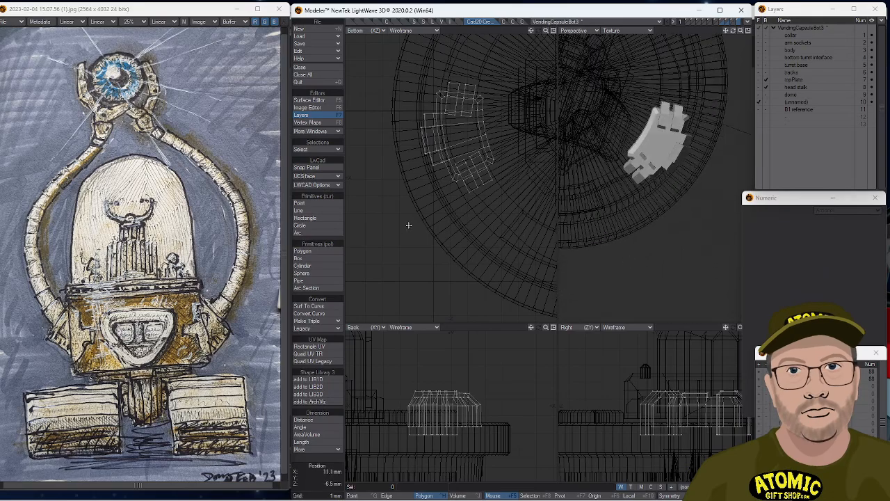
{"action": "left_click_drag", "start_coordinate": [473, 222], "coordinate": [450, 249], "text": "alt"}
{"action": "left_click_drag", "start_coordinate": [505, 144], "coordinate": [473, 161], "text": "ctrl+alt"}
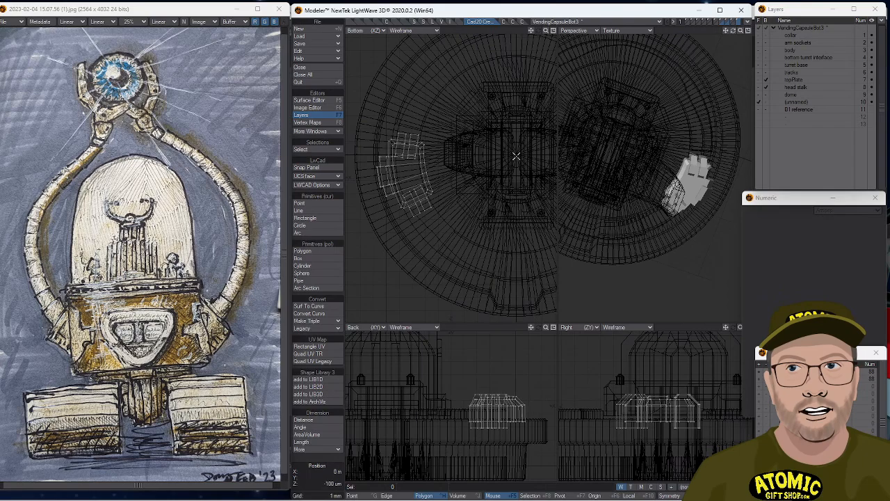
{"action": "key", "text": "y"}
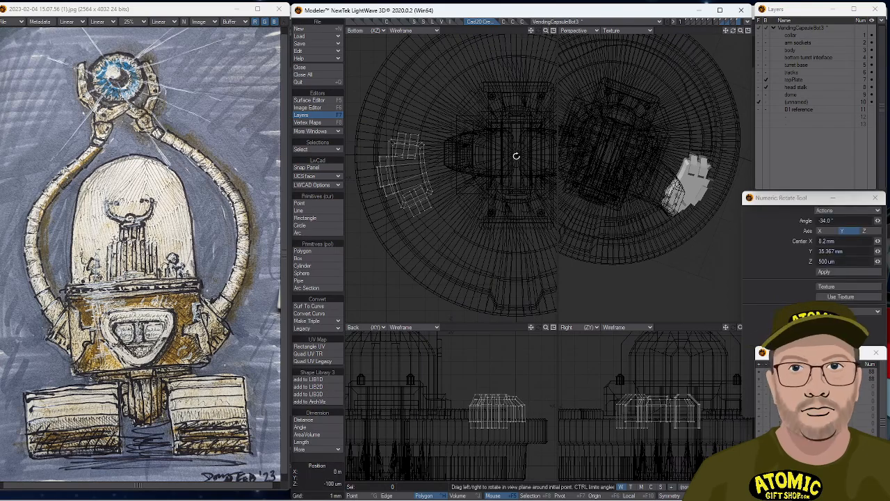
{"action": "left_click_drag", "start_coordinate": [517, 155], "coordinate": [523, 155]}
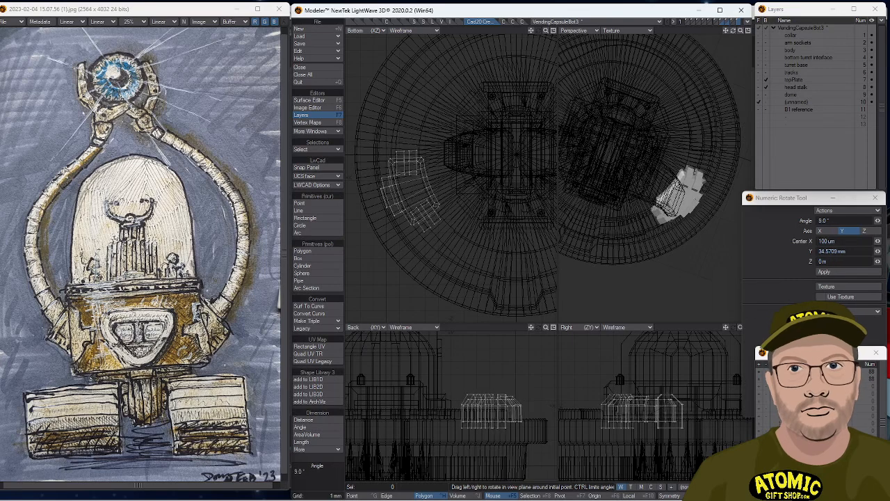
{"action": "mouse_move", "coordinate": [661, 164]}
{"action": "left_mouse_down", "text": "alt"}
{"action": "mouse_move", "coordinate": [616, 99]}
{"action": "mouse_move", "coordinate": [674, 166]}
{"action": "left_mouse_up", "text": "alt"}
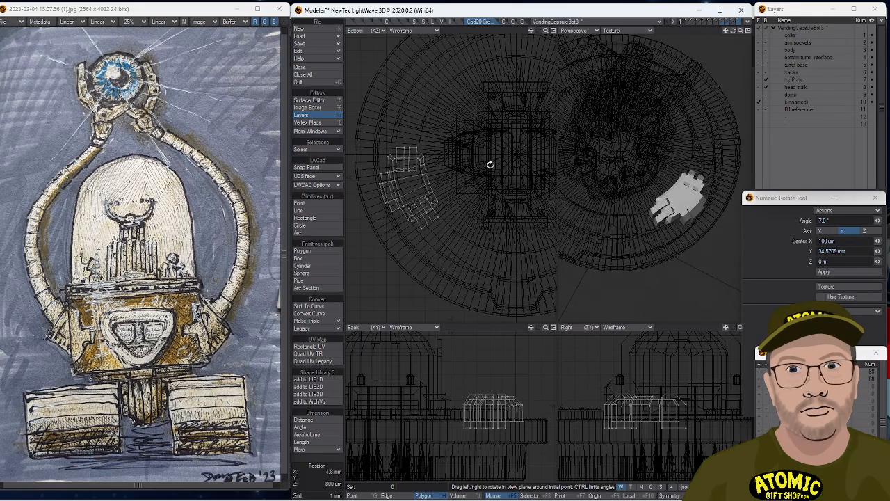
Try to shift the curved part by -400 µm in X and 200 µm in Z.
{"action": "key", "text": "t"}
{"action": "left_click_drag", "start_coordinate": [454, 177], "coordinate": [449, 175]}
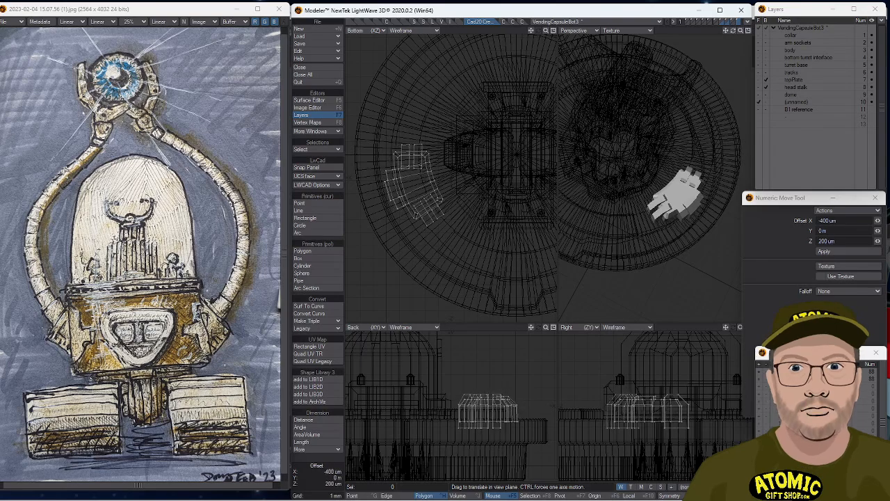
{"action": "left_click_drag", "start_coordinate": [648, 152], "coordinate": [671, 186], "text": "alt"}
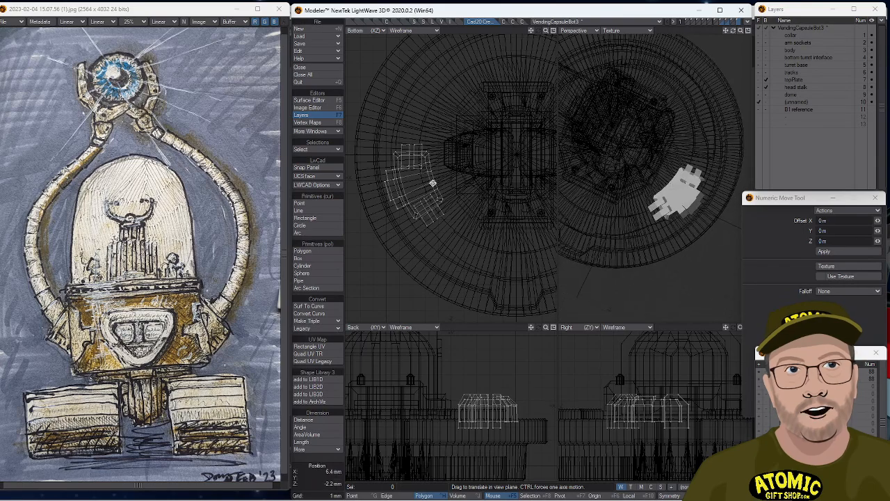
{"action": "left_click_drag", "start_coordinate": [620, 173], "coordinate": [618, 162]}
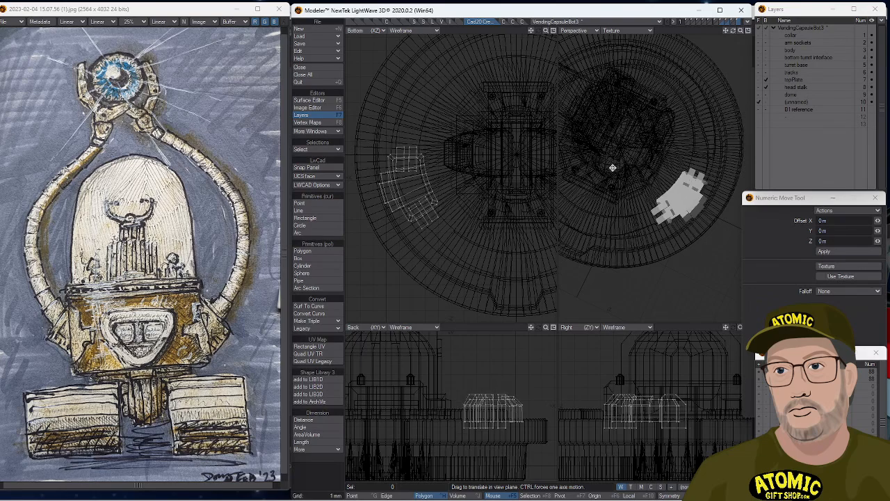
Add the topPlate layer to the foreground and examine how the curved part sits on the plate.
{"action": "left_click", "coordinate": [758, 80], "text": "shift"}
{"action": "left_click_drag", "start_coordinate": [696, 125], "coordinate": [668, 125], "text": "alt"}
{"action": "scroll", "coordinate": [704, 165], "scroll_direction": "down", "scroll_amount": 3}
{"action": "scroll", "coordinate": [704, 165], "scroll_direction": "up", "scroll_amount": 3}
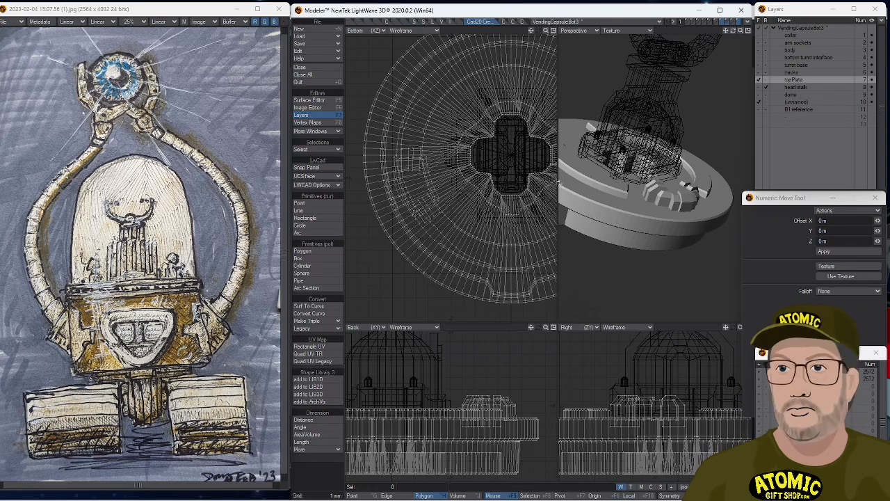
{"action": "left_click_drag", "start_coordinate": [626, 167], "coordinate": [669, 199], "text": "alt"}
{"action": "scroll", "coordinate": [669, 196], "scroll_direction": "up", "scroll_amount": 3}
Bevel the flat top face of the curved part with an inset of 700 µm and zero shift.
{"action": "key", "text": "ctrl+g"}
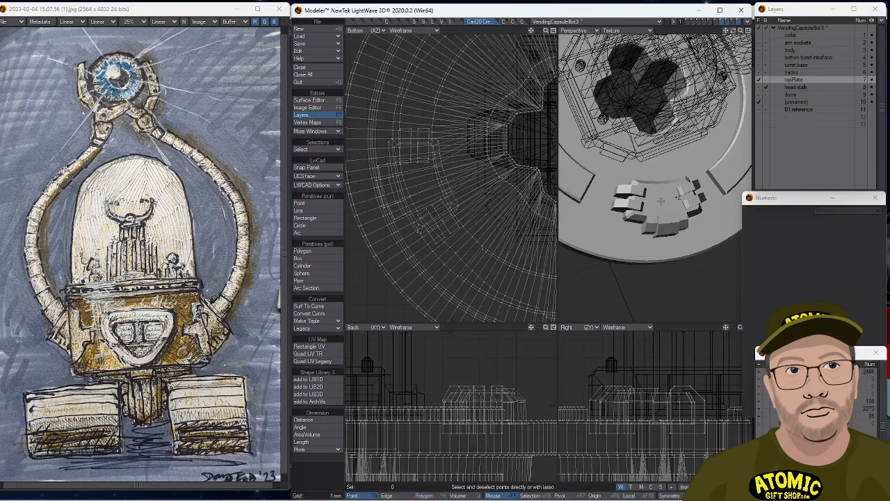
{"action": "key", "text": "ctrl+h"}
{"action": "left_click", "coordinate": [660, 200]}
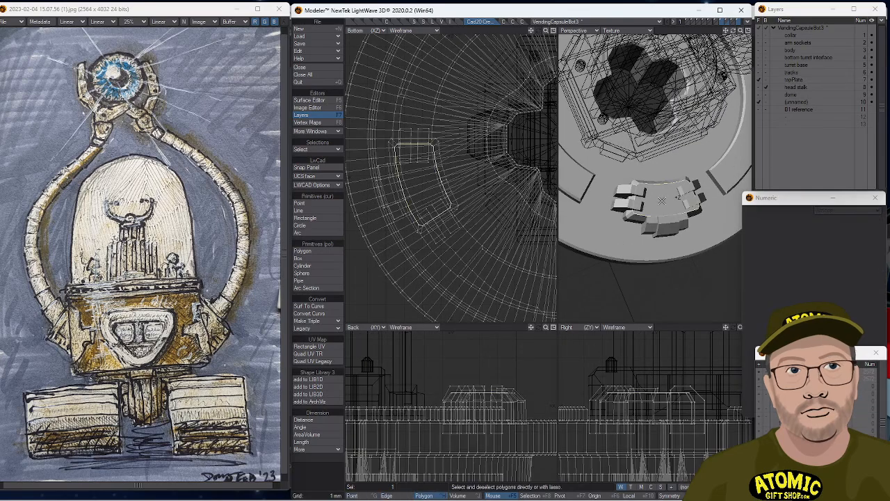
{"action": "key", "text": "b"}
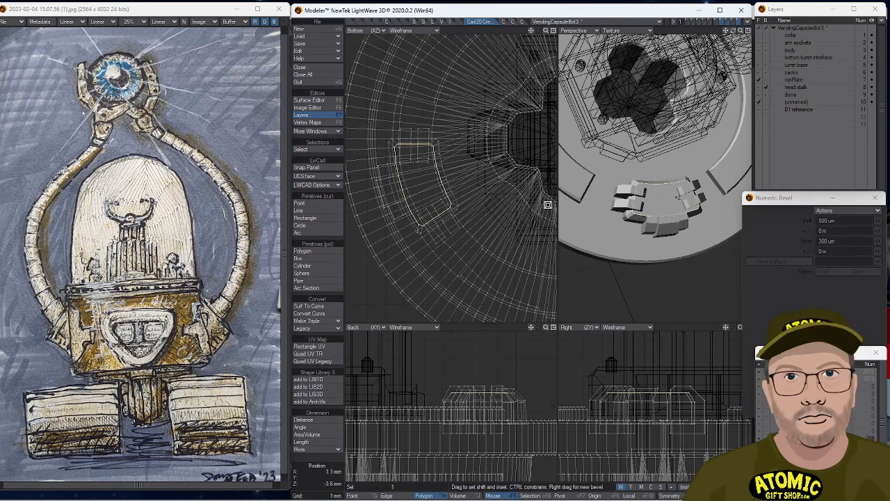
{"action": "left_click_drag", "start_coordinate": [424, 193], "coordinate": [419, 193]}
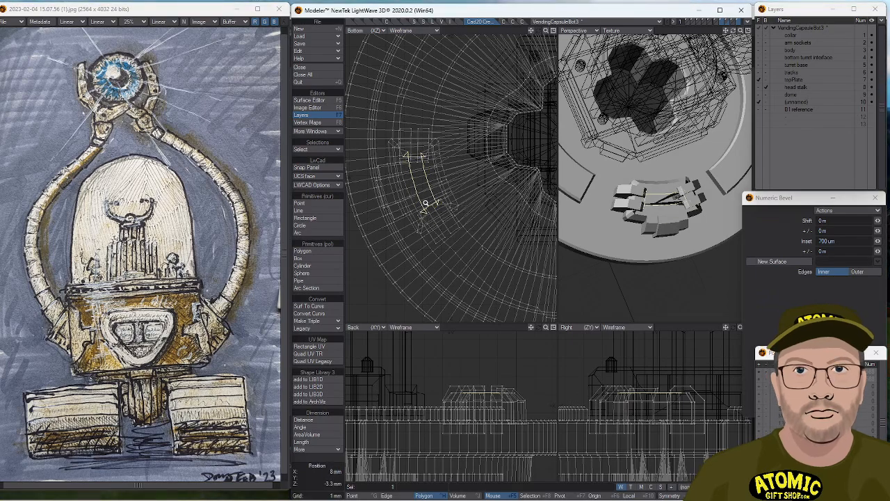
Weld the two crossed points at the inset face's outer corner onto the adjacent point of the outer curve.
{"action": "scroll", "coordinate": [426, 203], "scroll_direction": "up", "scroll_amount": 5}
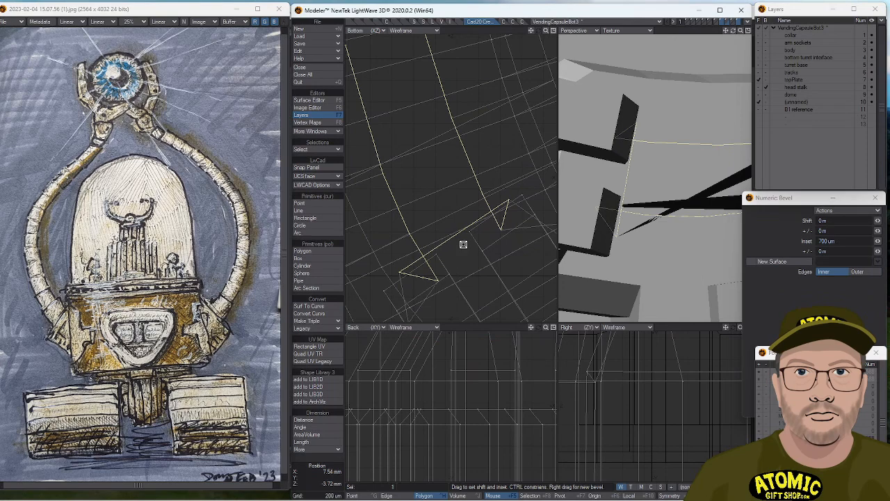
{"action": "key", "text": "ctrl+t"}
{"action": "mouse_move", "coordinate": [437, 281]}
{"action": "left_mouse_down"}
{"action": "mouse_move", "coordinate": [437, 248]}
{"action": "mouse_move", "coordinate": [438, 283]}
{"action": "left_mouse_up"}
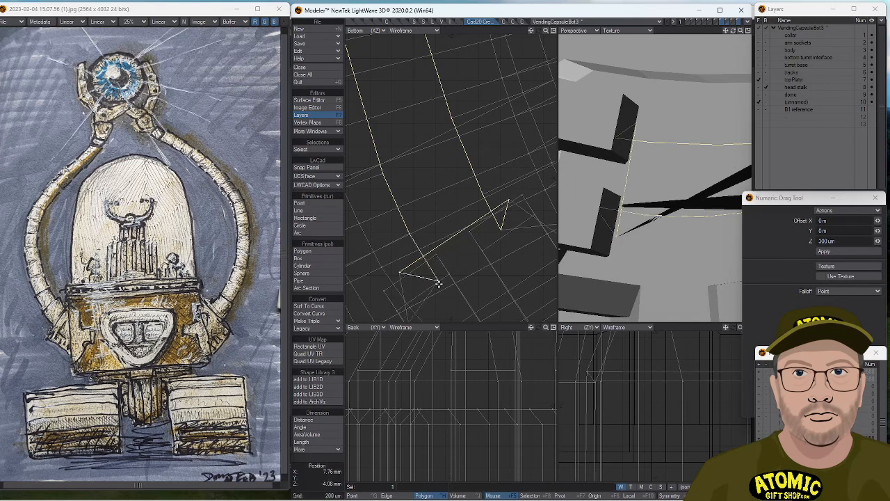
{"action": "key", "text": "ctrl+g"}
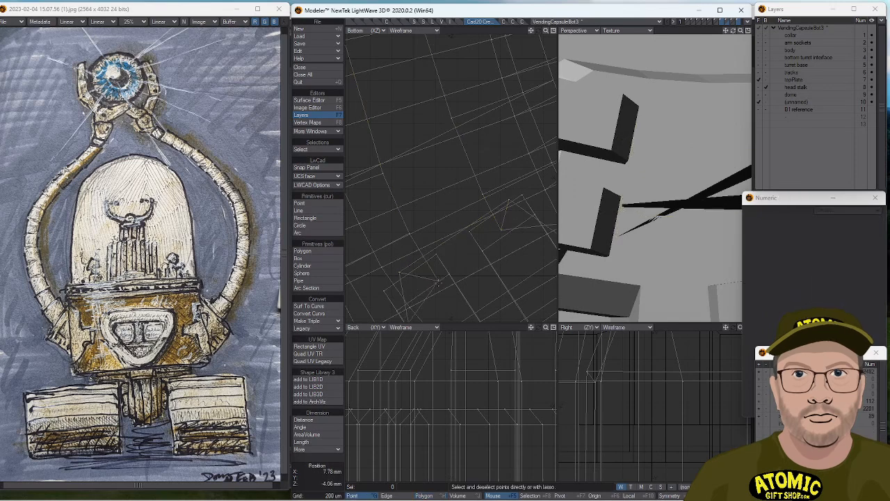
{"action": "left_click", "coordinate": [438, 280]}
{"action": "left_click", "coordinate": [409, 234]}
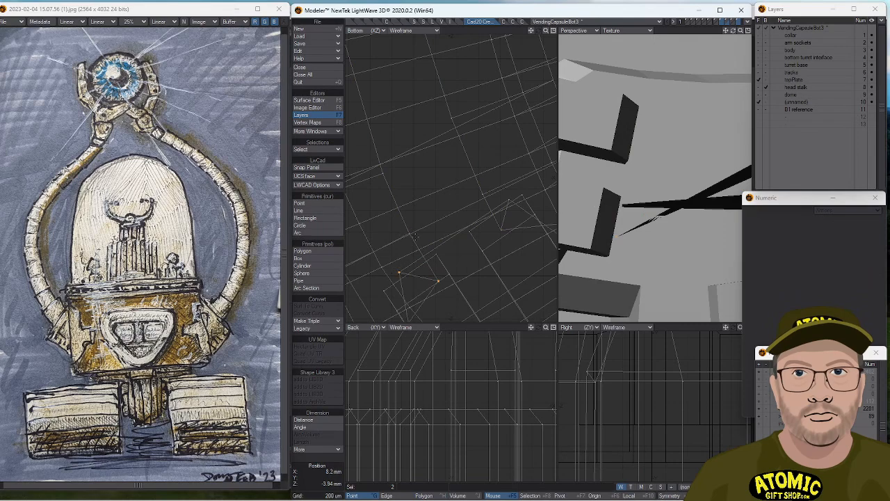
{"action": "key", "text": "ctrl+w"}
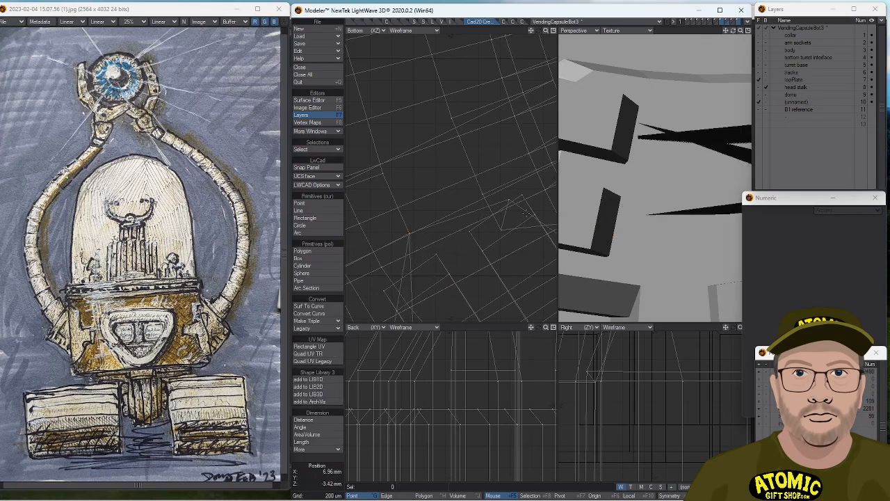
Weld the three overlapping points at the inset face's inner corner on the same end.
{"action": "left_click_drag", "start_coordinate": [477, 210], "coordinate": [348, 226], "text": "alt"}
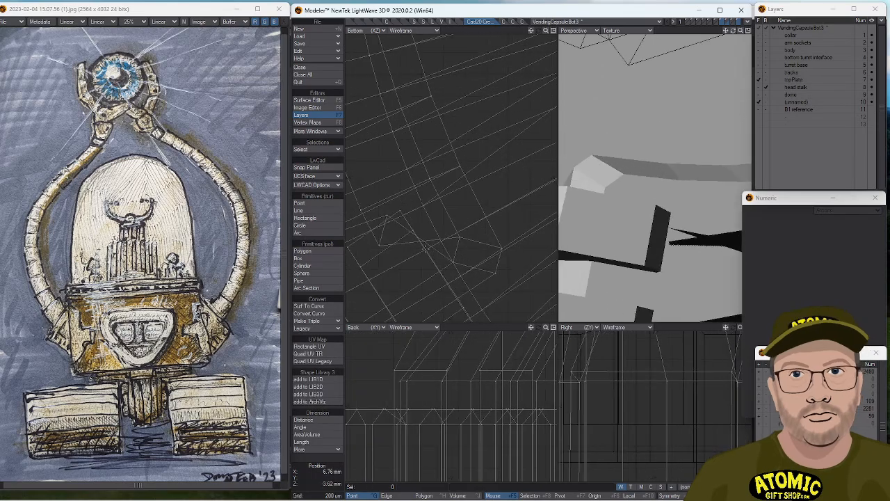
{"action": "scroll", "coordinate": [554, 252], "scroll_direction": "down", "scroll_amount": 6}
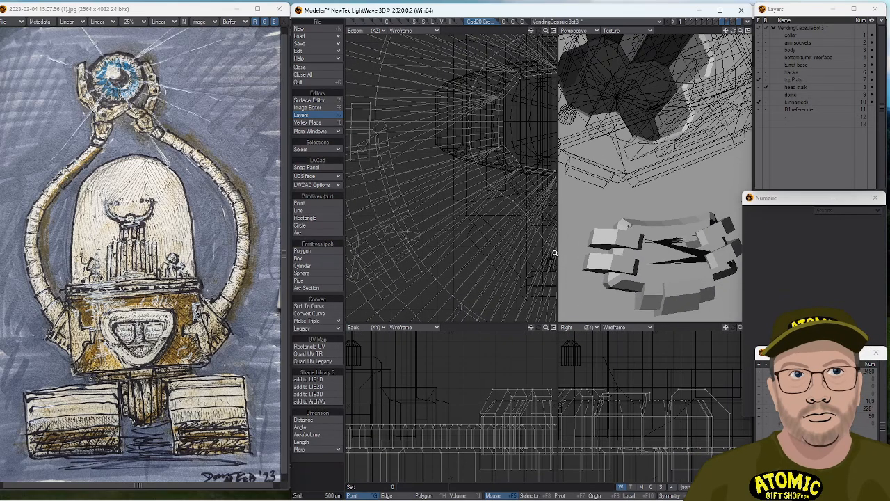
{"action": "left_click_drag", "start_coordinate": [666, 251], "coordinate": [623, 249], "text": "alt"}
{"action": "left_click_drag", "start_coordinate": [373, 243], "coordinate": [445, 230], "text": "ctrl+alt"}
{"action": "left_click", "coordinate": [400, 221]}
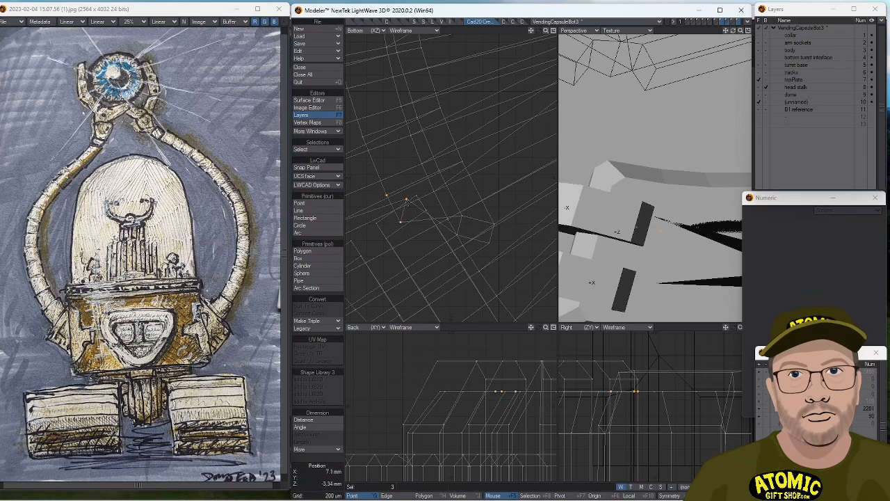
{"action": "key", "text": "p"}
{"action": "key", "text": "slash"}
Weld the crossed points at the inset face's inner corner on the opposite end of the curved part.
{"action": "mouse_move", "coordinate": [454, 223]}
{"action": "left_mouse_down", "text": "ctrl+alt"}
{"action": "mouse_move", "coordinate": [439, 224]}
{"action": "mouse_move", "coordinate": [460, 257]}
{"action": "mouse_move", "coordinate": [453, 227]}
{"action": "left_mouse_up", "text": "ctrl+alt"}
{"action": "left_click_drag", "start_coordinate": [433, 149], "coordinate": [481, 143], "text": "ctrl+alt"}
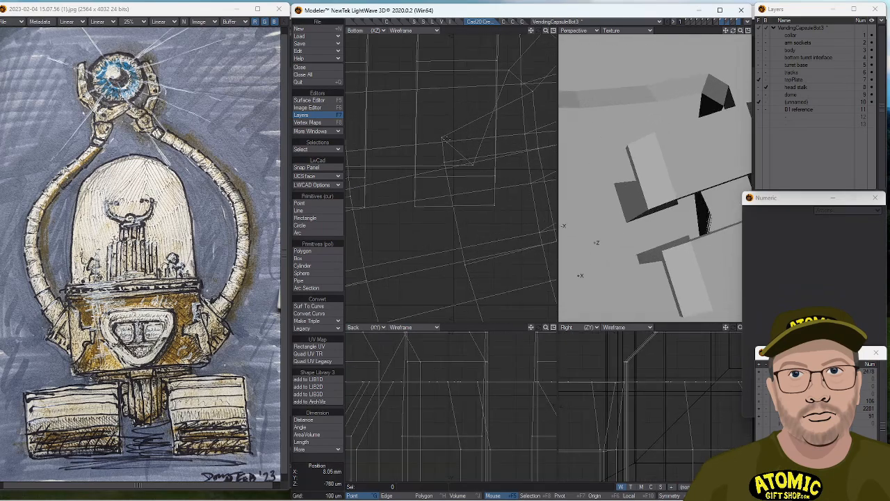
{"action": "left_click", "coordinate": [443, 138]}
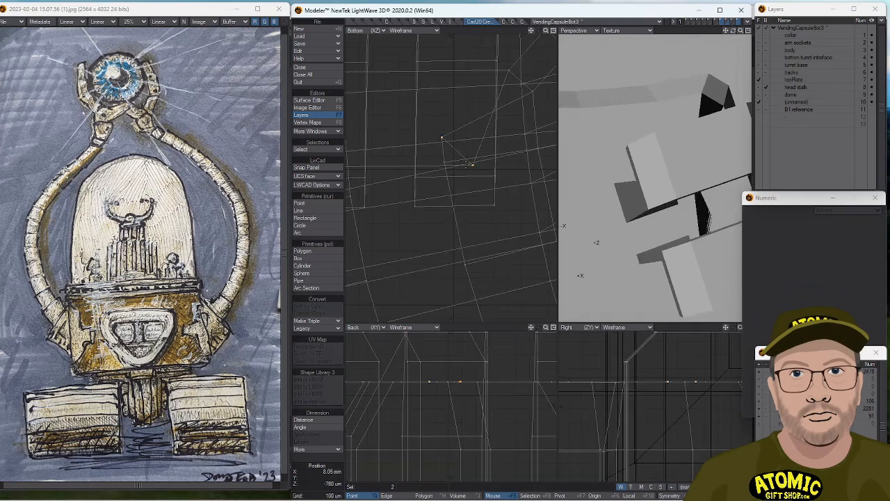
{"action": "key", "text": "ctrl+w"}
{"action": "key", "text": "slash"}
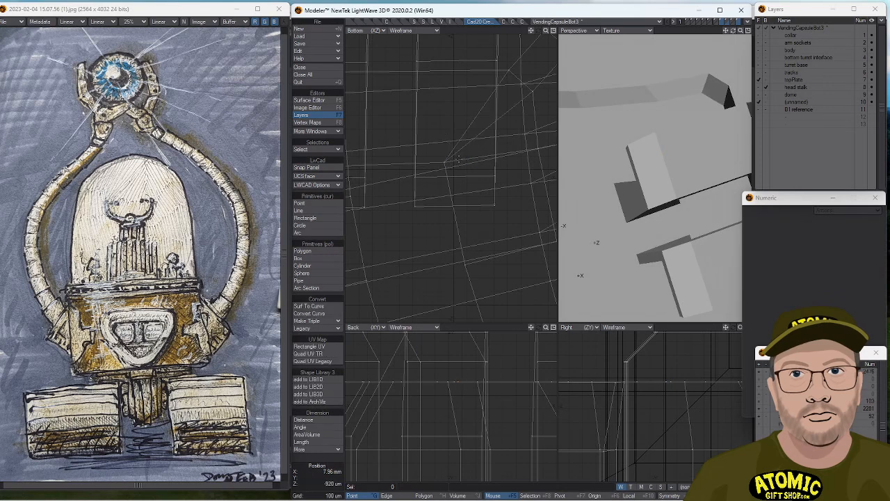
Weld the two crossed points at the inset face's remaining corner and adjust the adjoining points with the Drag tool.
{"action": "left_click_drag", "start_coordinate": [414, 148], "coordinate": [523, 163], "text": "alt"}
{"action": "left_click", "coordinate": [419, 179]}
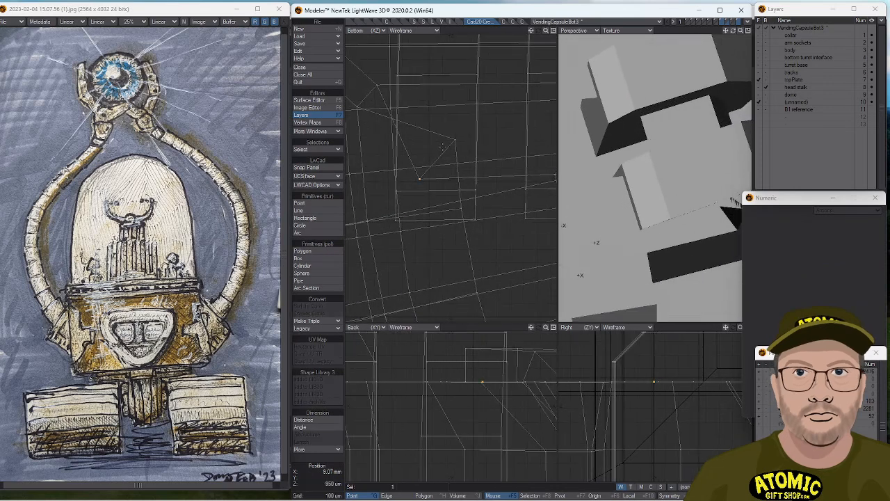
{"action": "left_click", "coordinate": [461, 207]}
{"action": "key", "text": "ctrl+w"}
{"action": "key", "text": "slash"}
{"action": "left_click_drag", "start_coordinate": [497, 224], "coordinate": [455, 184], "text": "ctrl+alt"}
{"action": "key", "text": "ctrl+t"}
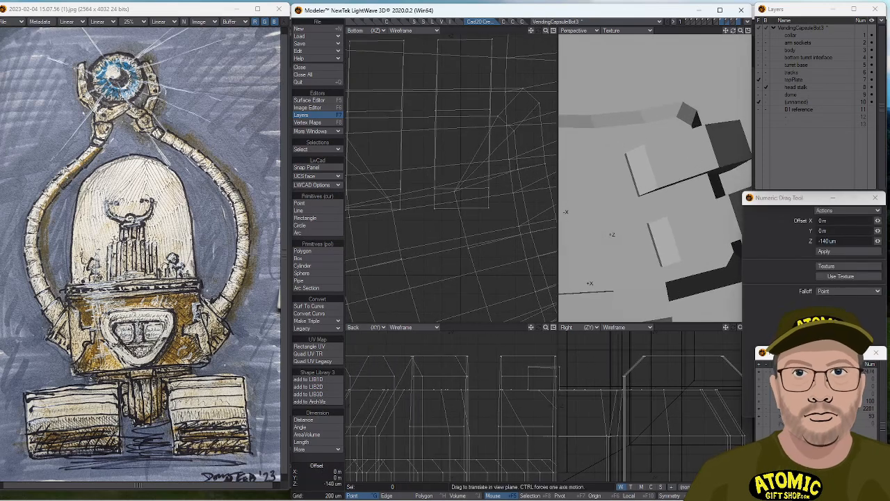
{"action": "left_click_drag", "start_coordinate": [487, 199], "coordinate": [511, 151], "text": "alt"}
Select the inset top face of the curved part and move it by -50 µm in X and -150 µm in Z.
{"action": "key", "text": "ctrl+h"}
{"action": "left_click", "coordinate": [619, 178]}
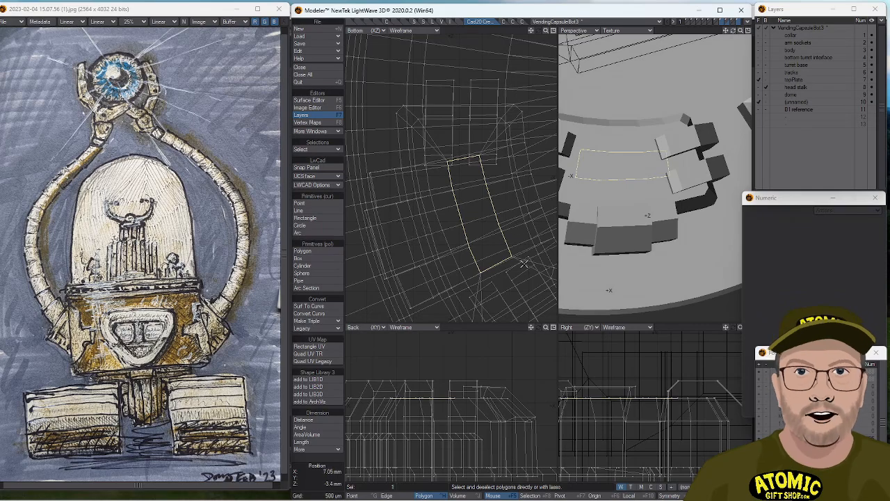
{"action": "key", "text": "t"}
{"action": "left_click_drag", "start_coordinate": [477, 202], "coordinate": [479, 207]}
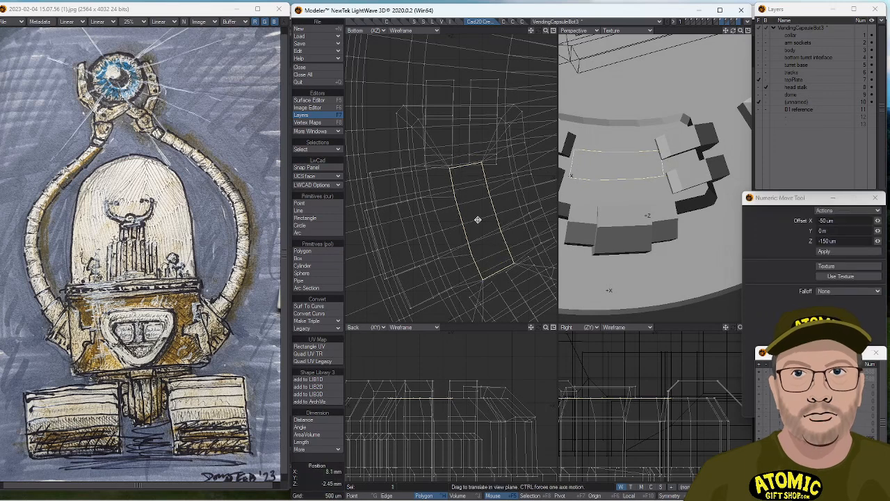
Reshape the inset face into a shorter, rounded outline by pulling its corner and edge points inward with the Drag tool.
{"action": "key", "text": "ctrl+t"}
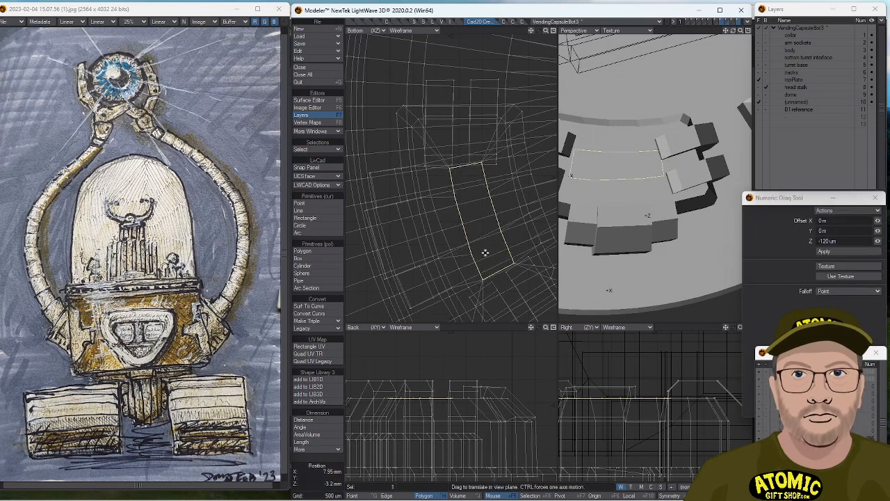
{"action": "left_click_drag", "start_coordinate": [470, 255], "coordinate": [456, 250]}
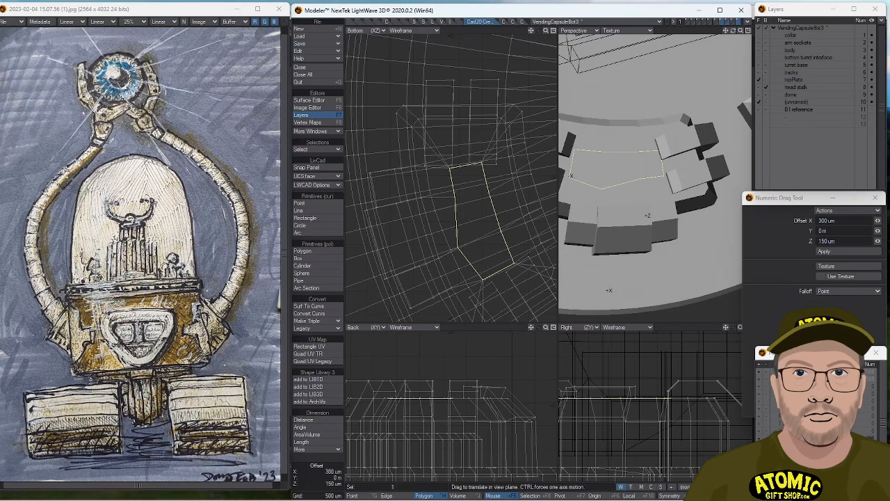
{"action": "left_click_drag", "start_coordinate": [456, 196], "coordinate": [478, 270]}
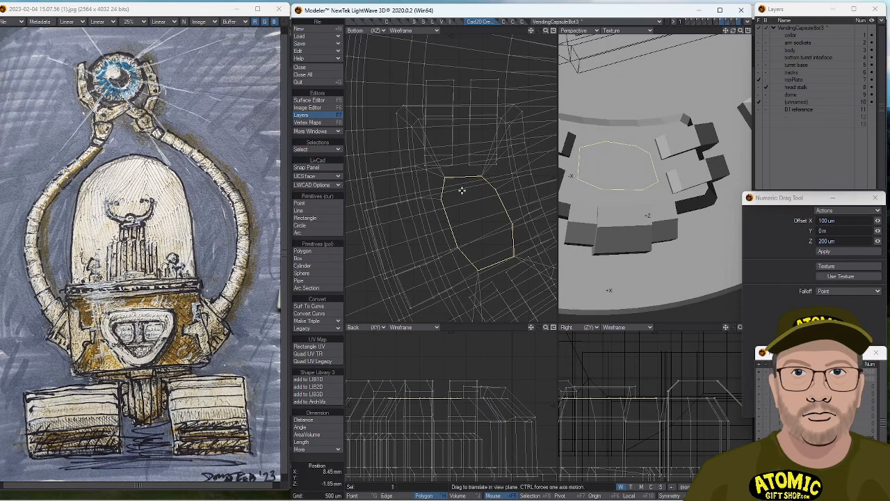
{"action": "left_click_drag", "start_coordinate": [444, 176], "coordinate": [449, 184]}
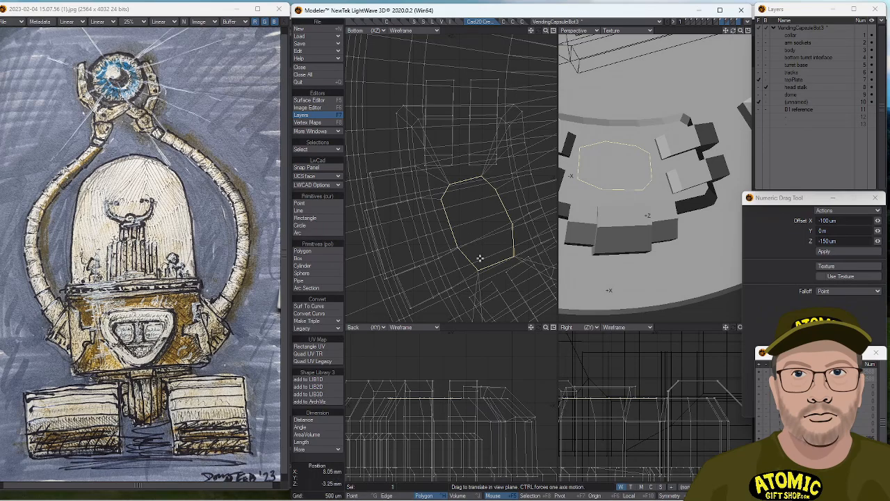
{"action": "left_click_drag", "start_coordinate": [478, 268], "coordinate": [475, 264]}
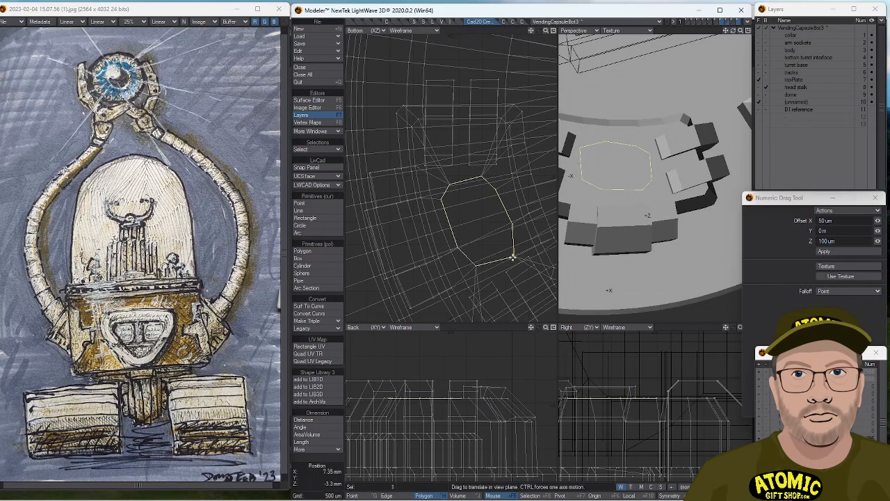
{"action": "left_click", "coordinate": [512, 223]}
Refine the inset face's two corner points at one end with the Drag tool to even out that edge.
{"action": "mouse_move", "coordinate": [497, 227]}
{"action": "left_mouse_down", "text": "ctrl+alt"}
{"action": "mouse_move", "coordinate": [437, 227]}
{"action": "mouse_move", "coordinate": [519, 213]}
{"action": "mouse_move", "coordinate": [389, 224]}
{"action": "mouse_move", "coordinate": [491, 200]}
{"action": "mouse_move", "coordinate": [487, 213]}
{"action": "left_mouse_up", "text": "ctrl+alt"}
{"action": "left_click_drag", "start_coordinate": [630, 209], "coordinate": [625, 171], "text": "alt"}
{"action": "left_click_drag", "start_coordinate": [623, 130], "coordinate": [636, 181], "text": "alt"}
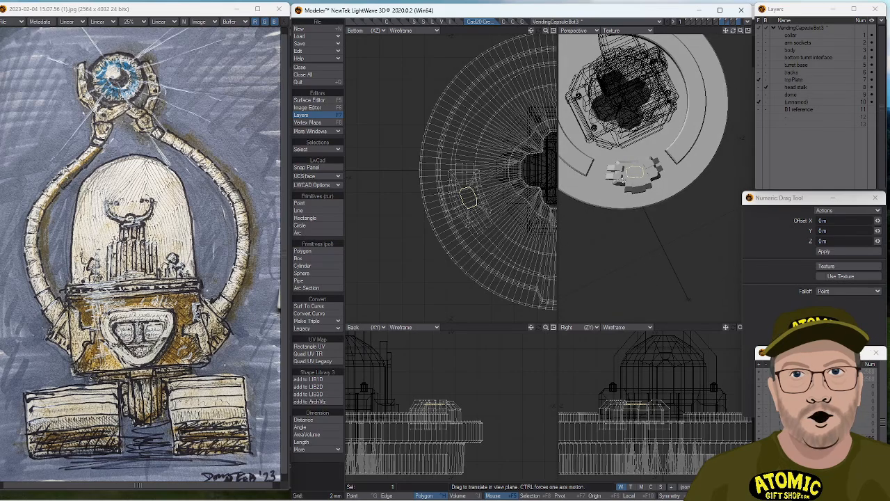
{"action": "left_click_drag", "start_coordinate": [467, 195], "coordinate": [489, 190], "text": "ctrl+alt"}
{"action": "left_click_drag", "start_coordinate": [644, 195], "coordinate": [668, 213], "text": "alt"}
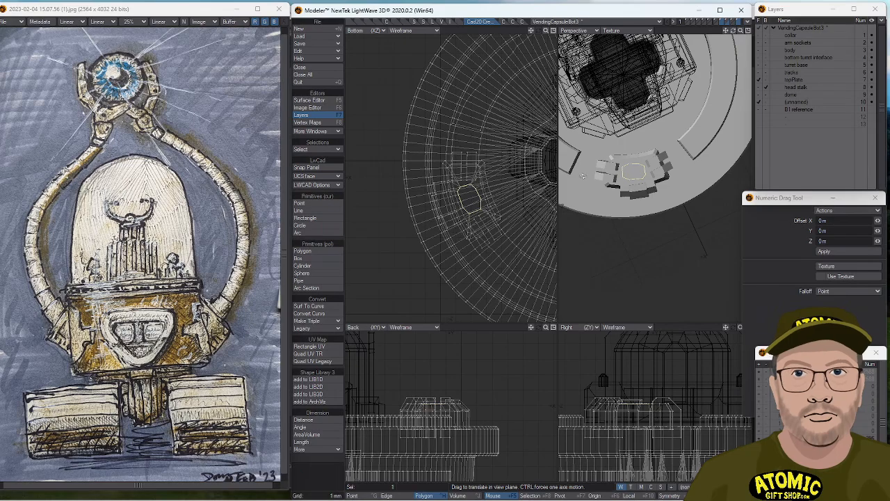
{"action": "key", "text": "space"}
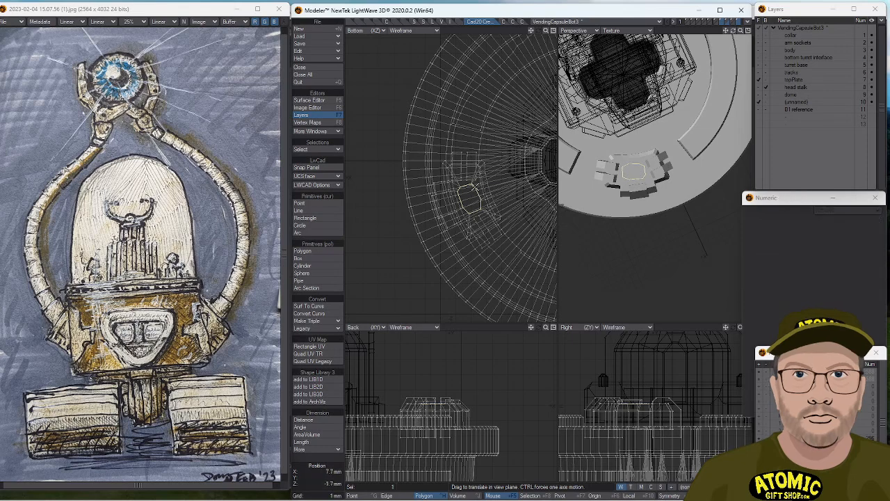
{"action": "scroll", "coordinate": [474, 185], "scroll_direction": "up", "scroll_amount": 2}
{"action": "key", "text": "ctrl+t"}
{"action": "mouse_move", "coordinate": [478, 185]}
{"action": "left_mouse_down"}
{"action": "mouse_move", "coordinate": [484, 211]}
{"action": "mouse_move", "coordinate": [470, 183]}
{"action": "left_mouse_up"}
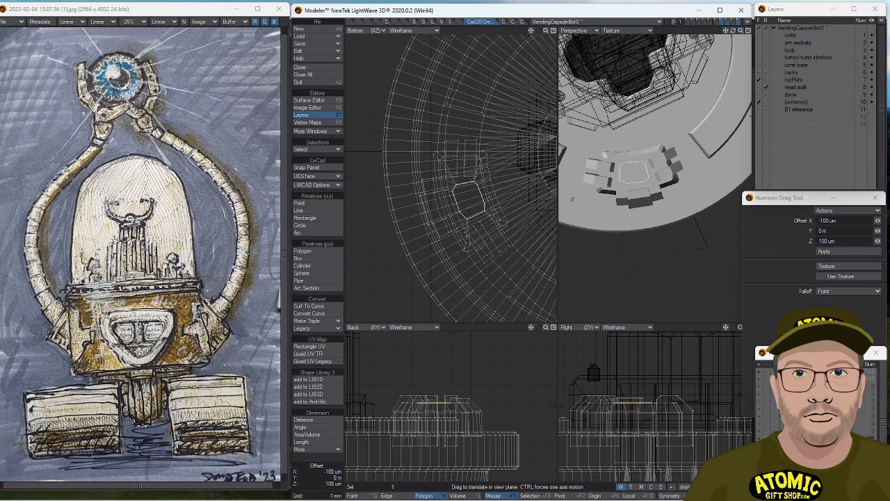
{"action": "left_click", "coordinate": [455, 185]}
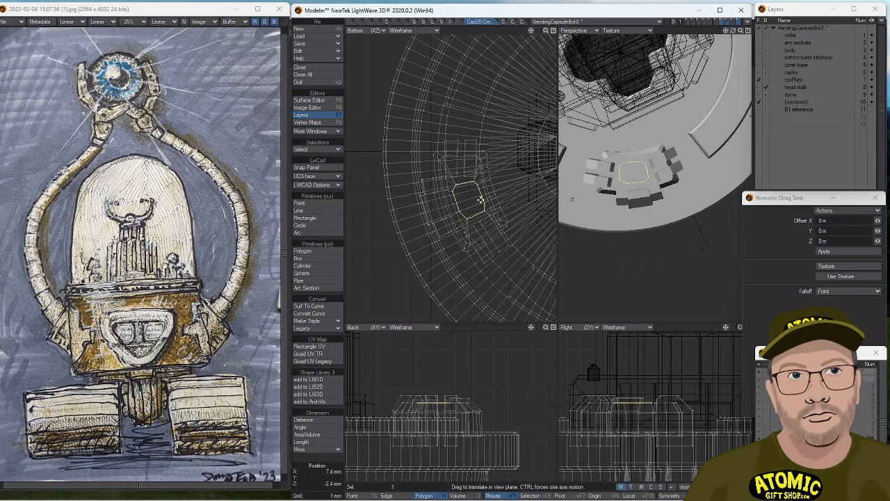
{"action": "left_click_drag", "start_coordinate": [467, 201], "coordinate": [460, 205]}
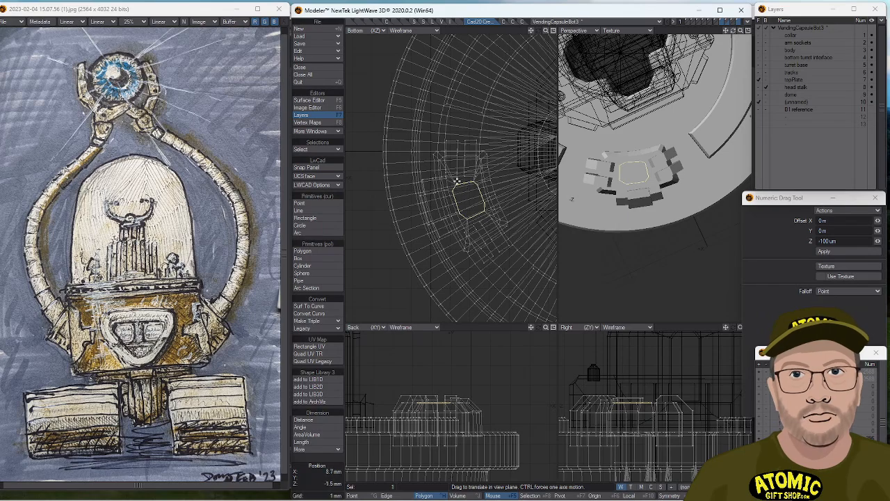
{"action": "left_click_drag", "start_coordinate": [456, 186], "coordinate": [473, 179]}
{"action": "left_click", "coordinate": [467, 179]}
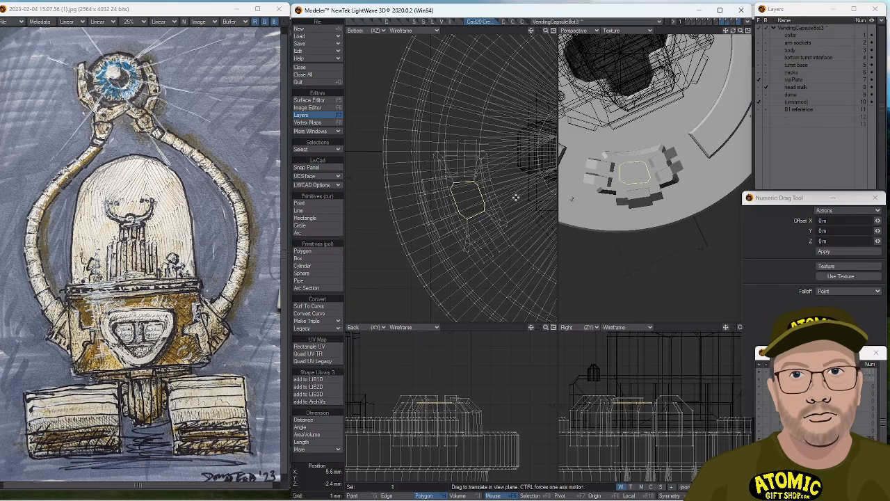
Adjust the points of the inset face's outer corner at the opposite end with the Drag tool.
{"action": "left_click_drag", "start_coordinate": [460, 212], "coordinate": [461, 212]}
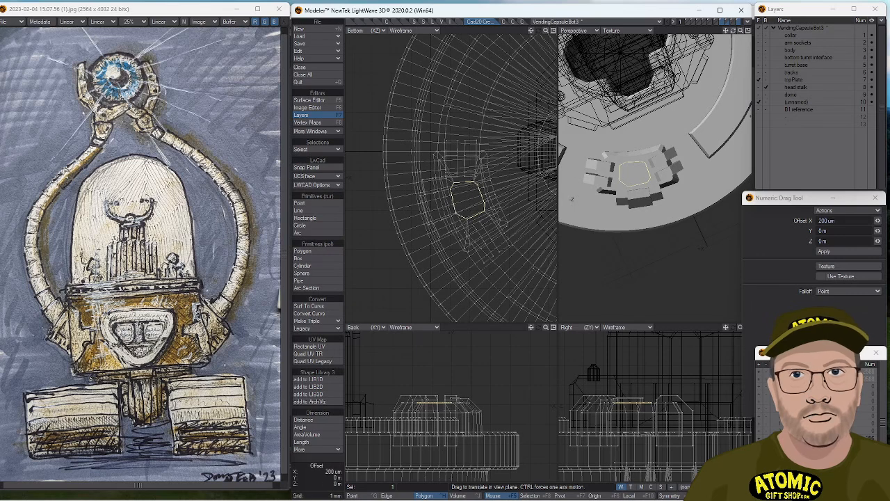
{"action": "left_click", "coordinate": [468, 220]}
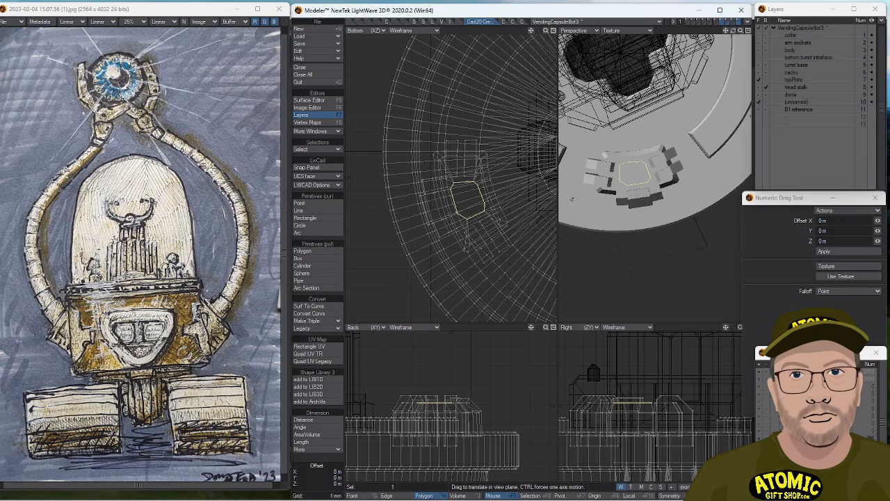
{"action": "left_click_drag", "start_coordinate": [468, 220], "coordinate": [467, 222]}
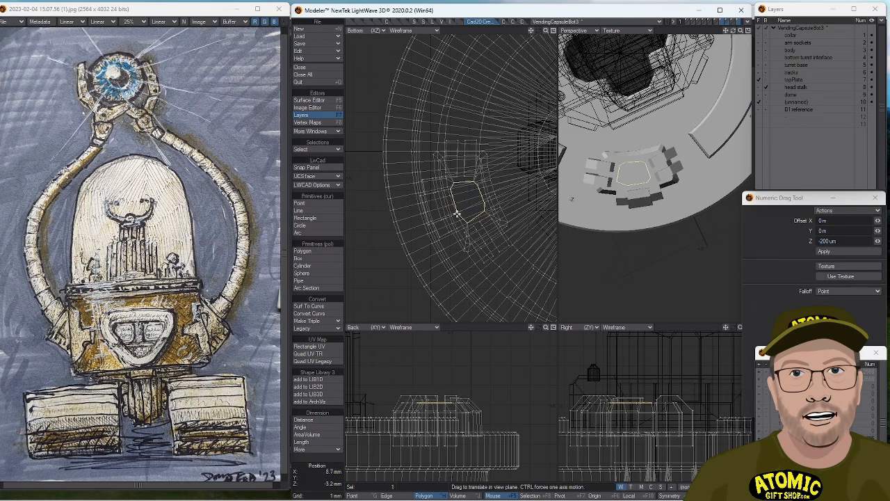
{"action": "mouse_move", "coordinate": [332, 495]}
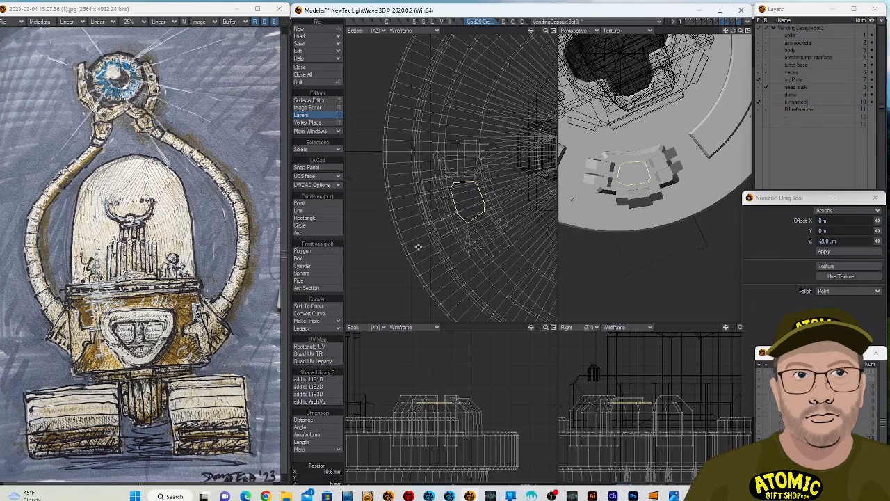
{"action": "left_click_drag", "start_coordinate": [458, 216], "coordinate": [457, 215]}
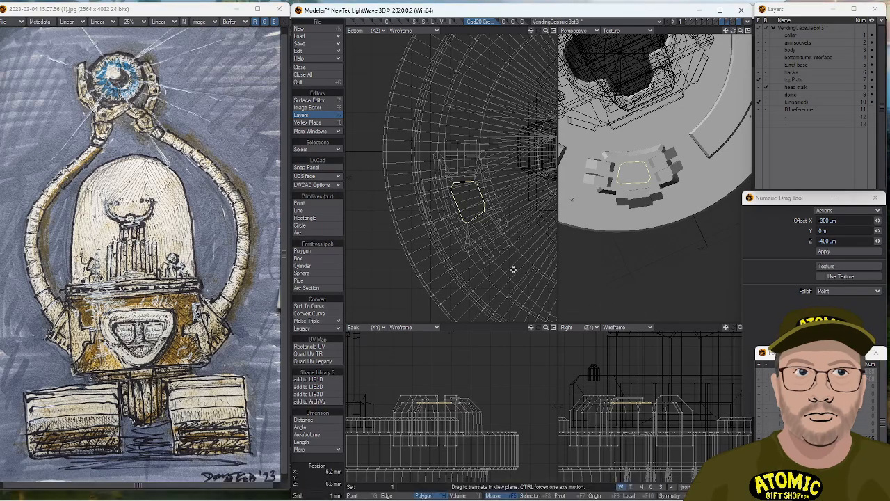
Reposition the points of the inset face's inner corner, nearest the plate's centre, on that same end.
{"action": "left_click", "coordinate": [483, 210]}
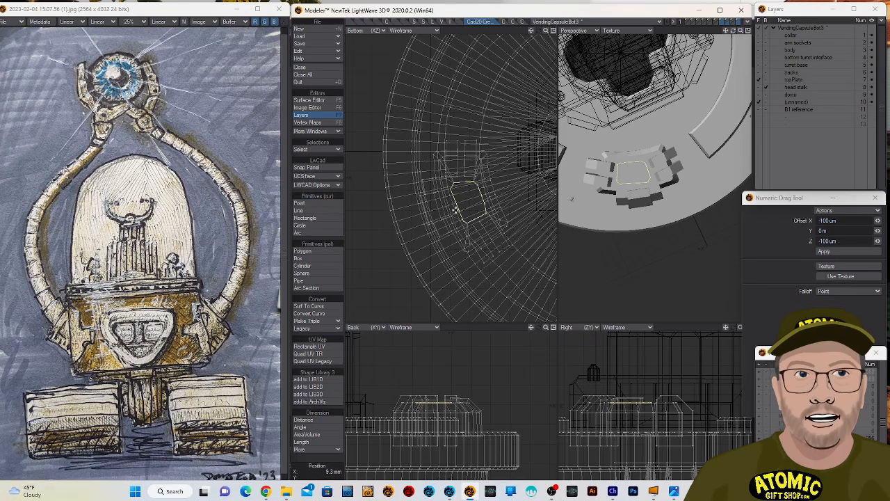
{"action": "left_click_drag", "start_coordinate": [485, 204], "coordinate": [484, 202]}
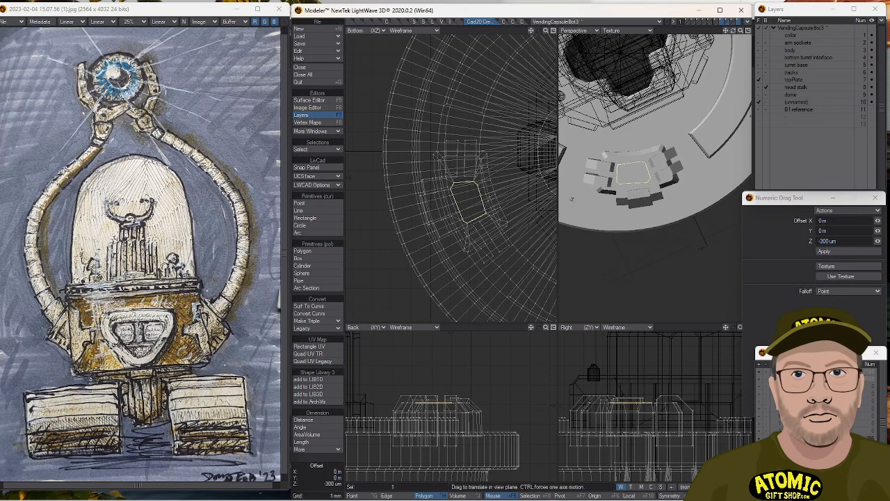
{"action": "left_click", "coordinate": [487, 212]}
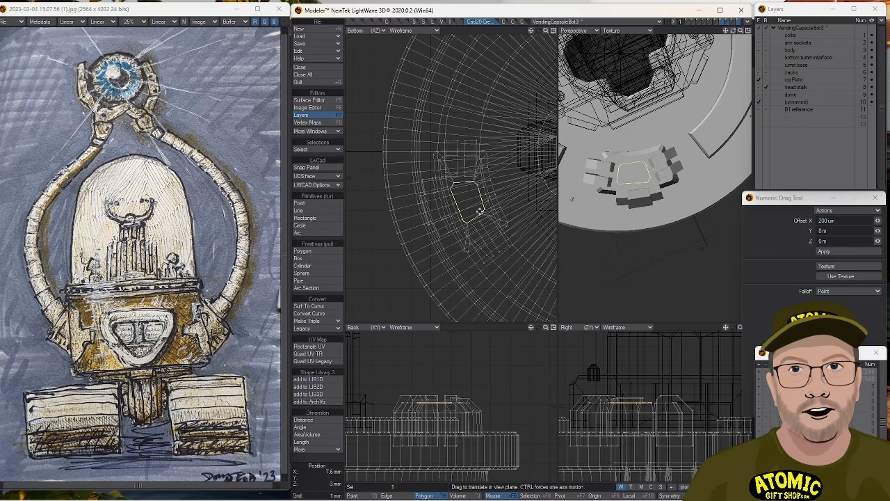
Pull the inset face's outer corner points inward again so the corner matches the other rounded corners.
{"action": "left_click_drag", "start_coordinate": [464, 219], "coordinate": [460, 220]}
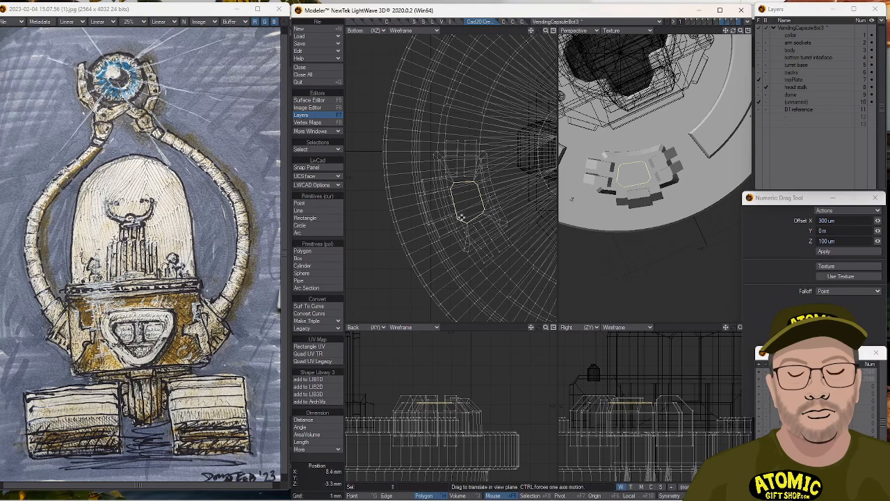
{"action": "left_click_drag", "start_coordinate": [459, 213], "coordinate": [460, 213]}
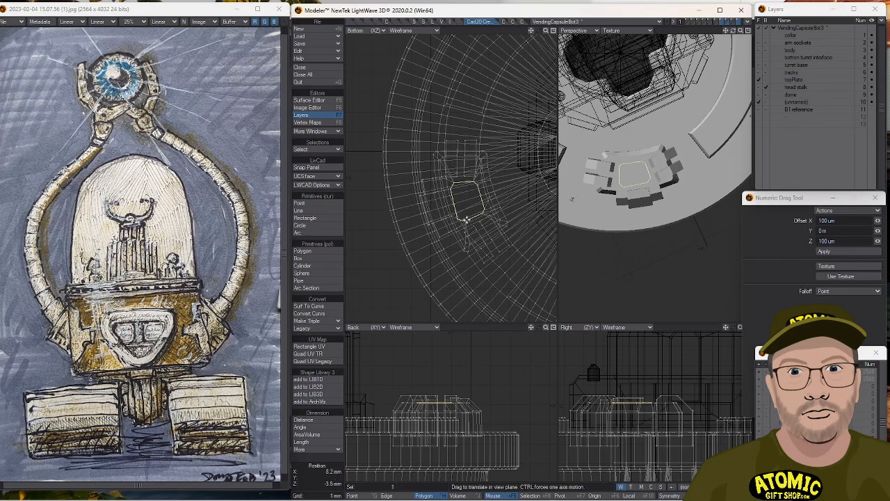
{"action": "left_click_drag", "start_coordinate": [685, 159], "coordinate": [617, 168], "text": "alt"}
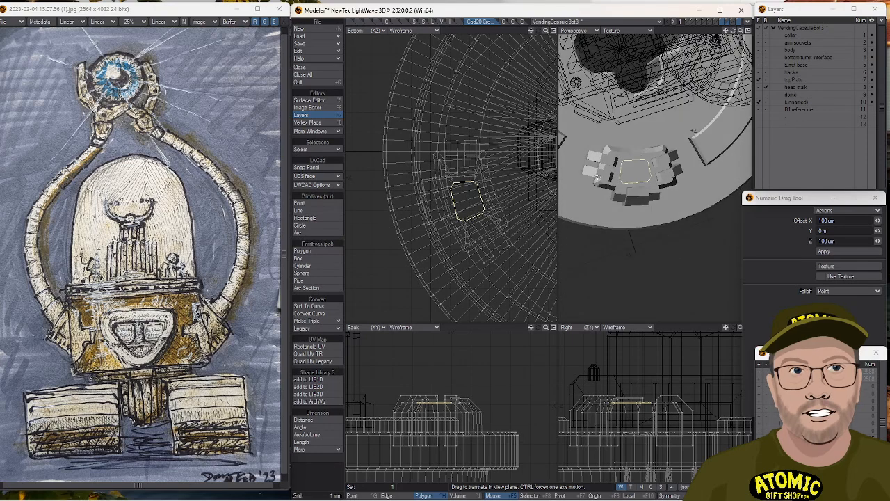
{"action": "left_click_drag", "start_coordinate": [473, 217], "coordinate": [457, 220]}
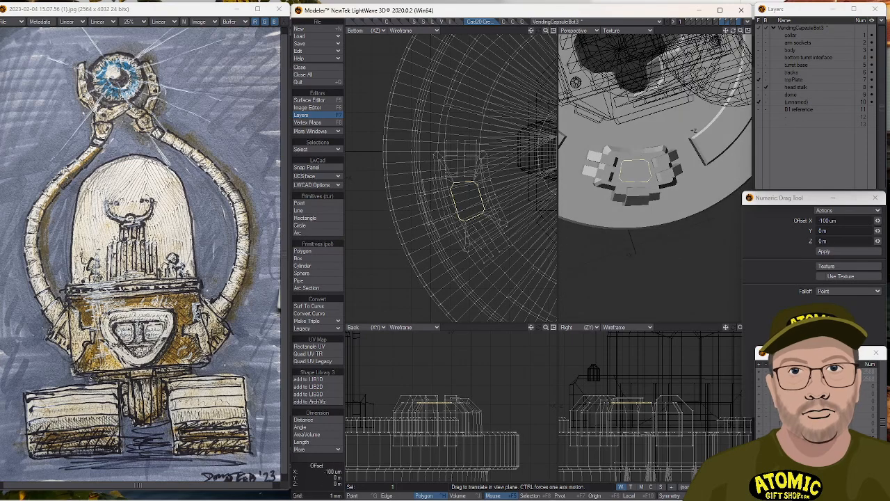
Bevel the reshaped inset face downward with a shift of -2.4 mm and zero inset to form a recess.
{"action": "mouse_move", "coordinate": [625, 190]}
{"action": "left_mouse_down", "text": "alt"}
{"action": "mouse_move", "coordinate": [629, 154]}
{"action": "mouse_move", "coordinate": [619, 178]}
{"action": "left_mouse_up", "text": "alt"}
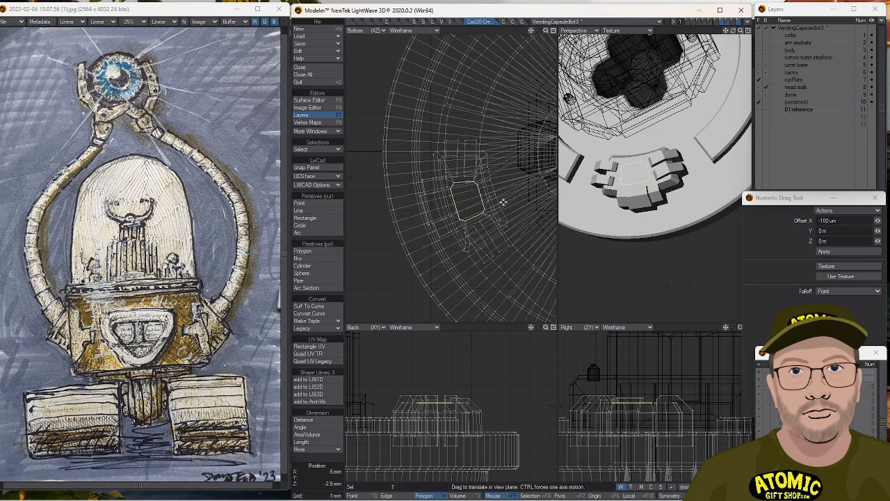
{"action": "key", "text": "b"}
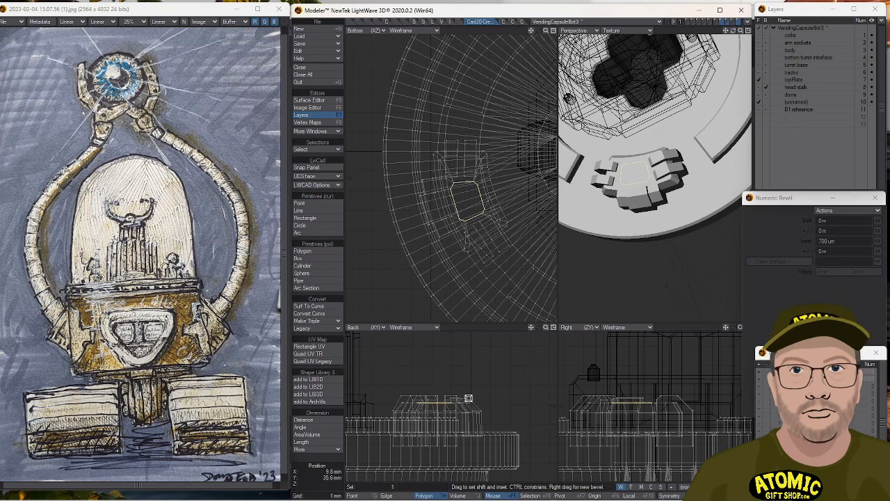
{"action": "left_click_drag", "start_coordinate": [483, 371], "coordinate": [496, 429]}
{"action": "key", "text": "space"}
Try a second bevel on the floor face of the recess.
{"action": "key", "text": "b"}
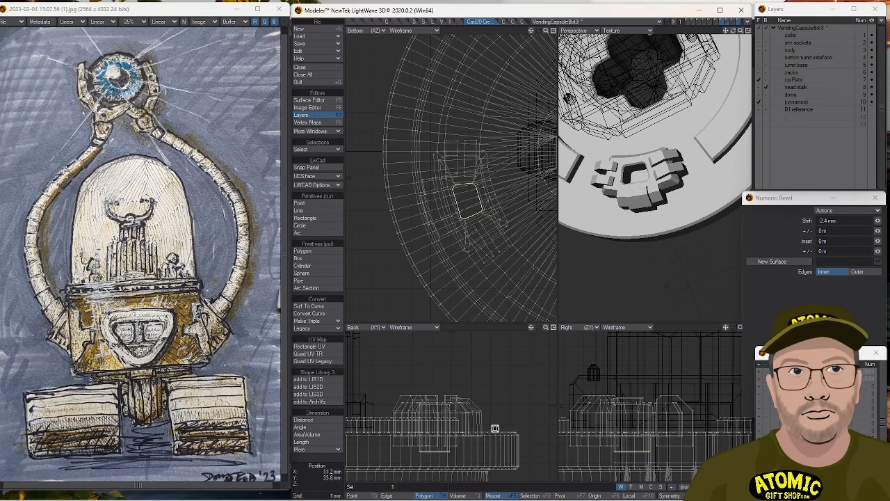
{"action": "right_click", "coordinate": [483, 452]}
{"action": "left_click_drag", "start_coordinate": [483, 452], "coordinate": [491, 442]}
{"action": "key", "text": "ctrl+z"}
Raise the recess floor by 400 µm in Y and clear the selection.
{"action": "key", "text": "t"}
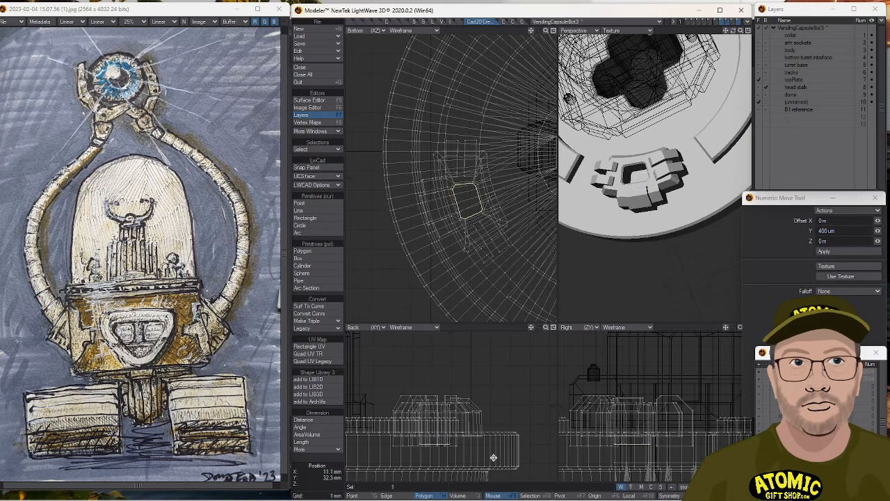
{"action": "left_click", "coordinate": [322, 464]}
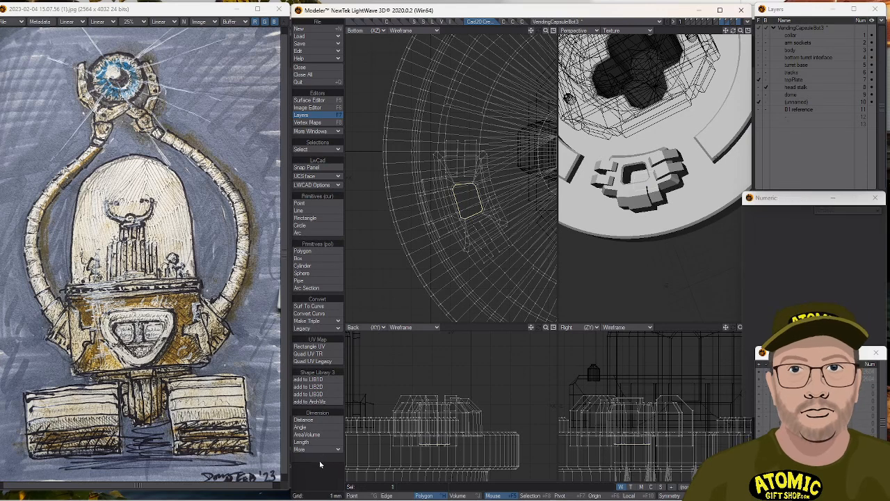
{"action": "left_click", "coordinate": [321, 464]}
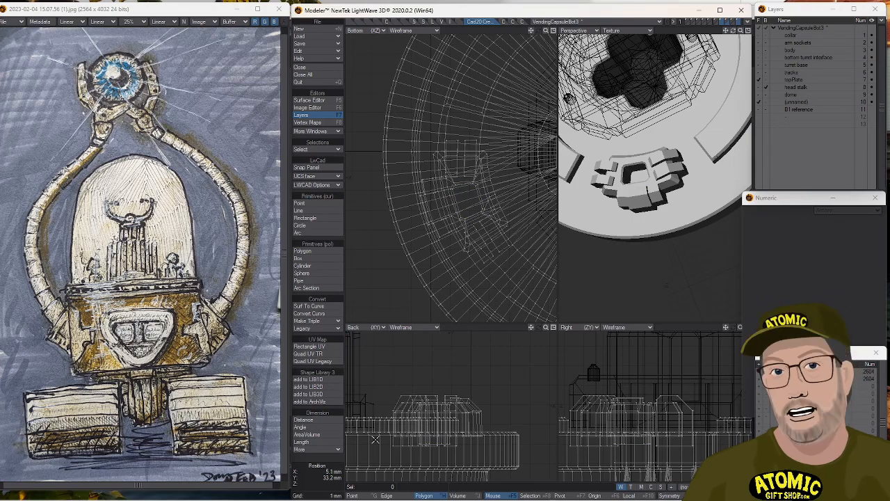
{"action": "left_click_drag", "start_coordinate": [634, 209], "coordinate": [642, 168], "text": "alt"}
{"action": "key", "text": "a"}
{"action": "left_click_drag", "start_coordinate": [583, 220], "coordinate": [639, 268], "text": "alt"}
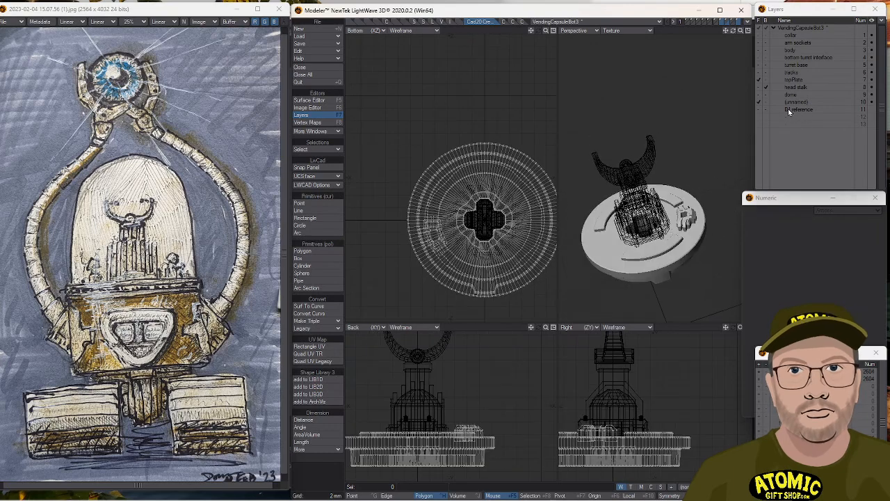
Show the head stalk together with the top plate and detail part, and examine how the parts fit from several angles.
{"action": "left_click", "coordinate": [758, 87]}
{"action": "left_click_drag", "start_coordinate": [650, 193], "coordinate": [698, 187], "text": "alt"}
{"action": "scroll", "coordinate": [678, 184], "scroll_direction": "down", "scroll_amount": 2}
{"action": "left_click_drag", "start_coordinate": [652, 139], "coordinate": [602, 157], "text": "alt"}
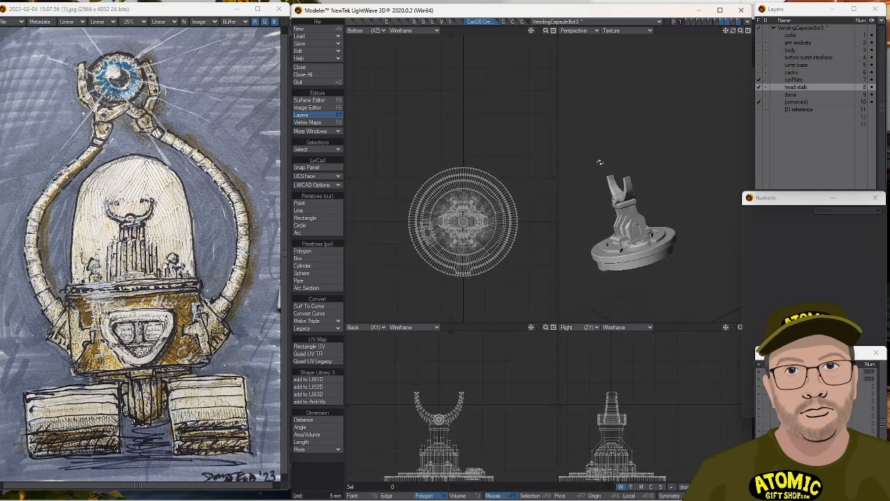
{"action": "scroll", "coordinate": [654, 212], "scroll_direction": "up", "scroll_amount": 6}
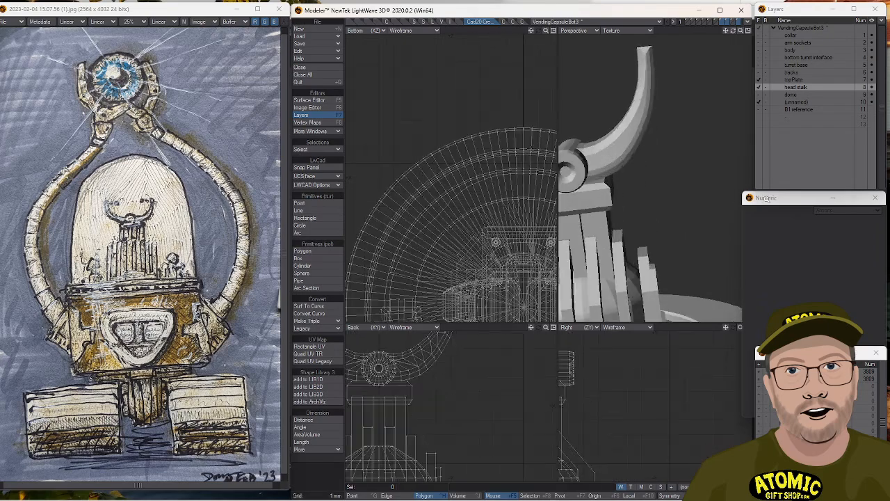
{"action": "left_click_drag", "start_coordinate": [644, 221], "coordinate": [616, 188], "text": "alt+shift"}
{"action": "scroll", "coordinate": [661, 185], "scroll_direction": "down", "scroll_amount": 3}
{"action": "left_click_drag", "start_coordinate": [616, 188], "coordinate": [573, 170], "text": "alt+shift"}
{"action": "left_click_drag", "start_coordinate": [573, 171], "coordinate": [657, 224], "text": "alt"}
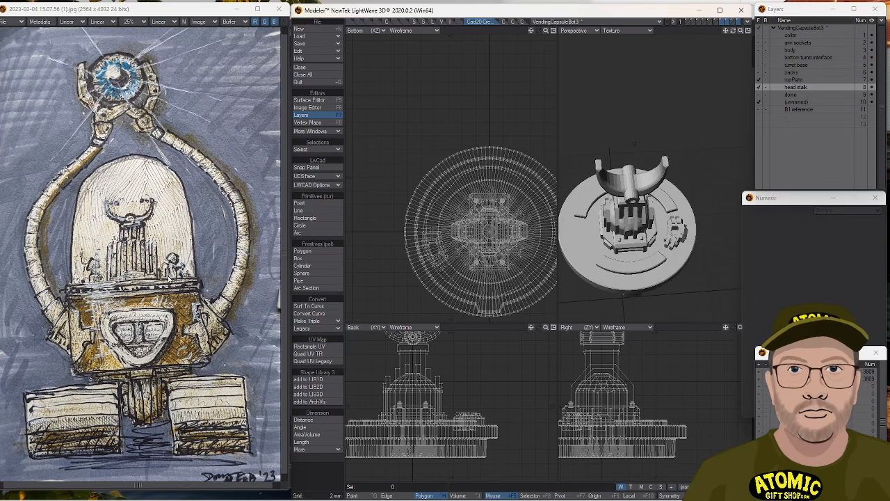
{"action": "left_click_drag", "start_coordinate": [604, 235], "coordinate": [682, 188], "text": "alt"}
{"action": "left_click_drag", "start_coordinate": [682, 188], "coordinate": [670, 239], "text": "alt"}
{"action": "left_click_drag", "start_coordinate": [669, 67], "coordinate": [647, 87], "text": "alt"}
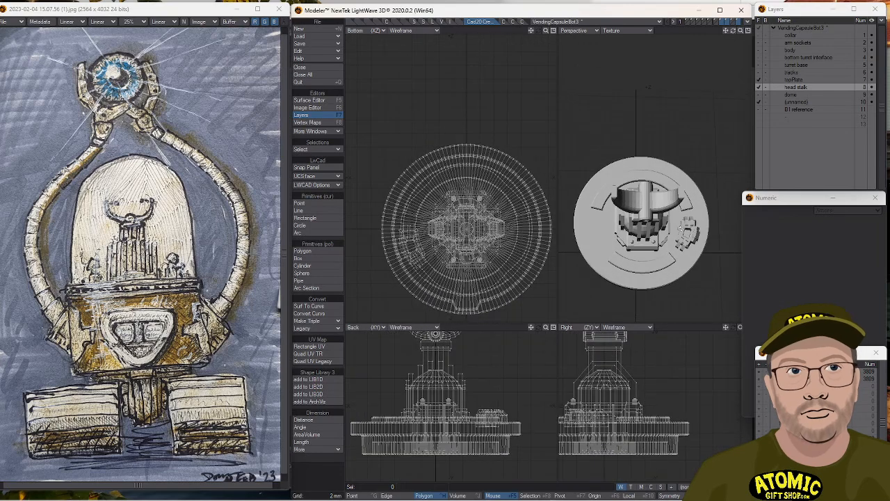
Make the unnamed detail layer the only active layer, with topPlate as the background reference.
{"action": "left_click", "coordinate": [793, 80]}
{"action": "left_click", "coordinate": [794, 103]}
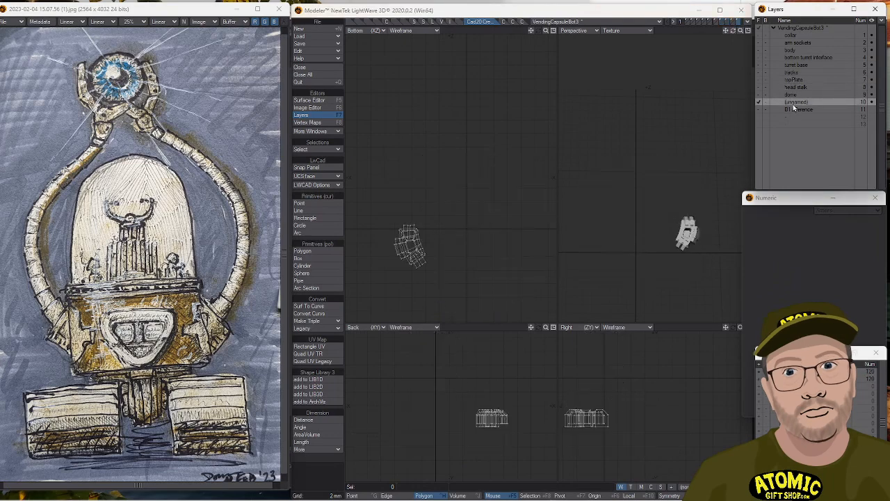
{"action": "left_click", "coordinate": [767, 80]}
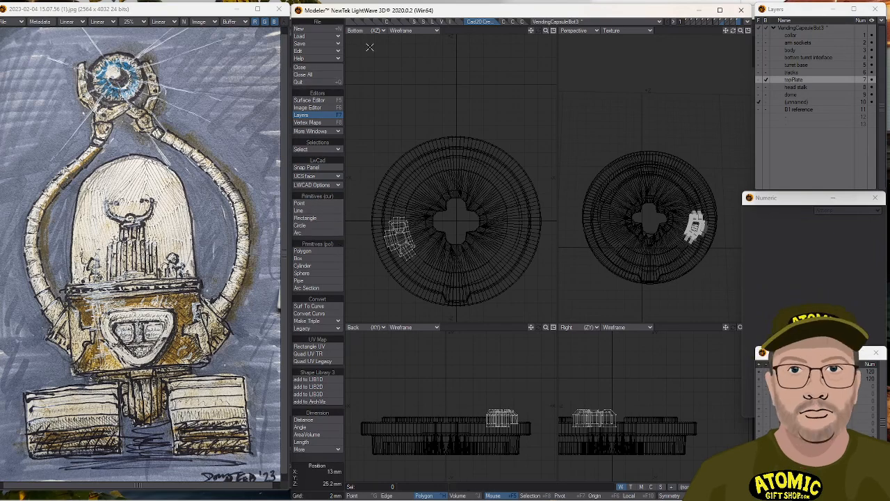
Create a 24-sided upright disc of about 1.6 mm radius opposite the detail part, centred near X -7.8 mm, from about Y 32 to 35.9 mm.
{"action": "left_click", "coordinate": [355, 22]}
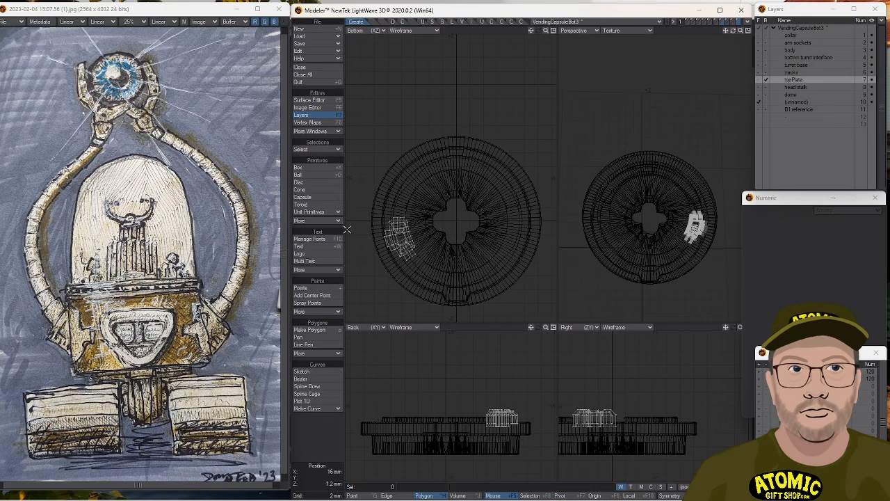
{"action": "left_click", "coordinate": [312, 184]}
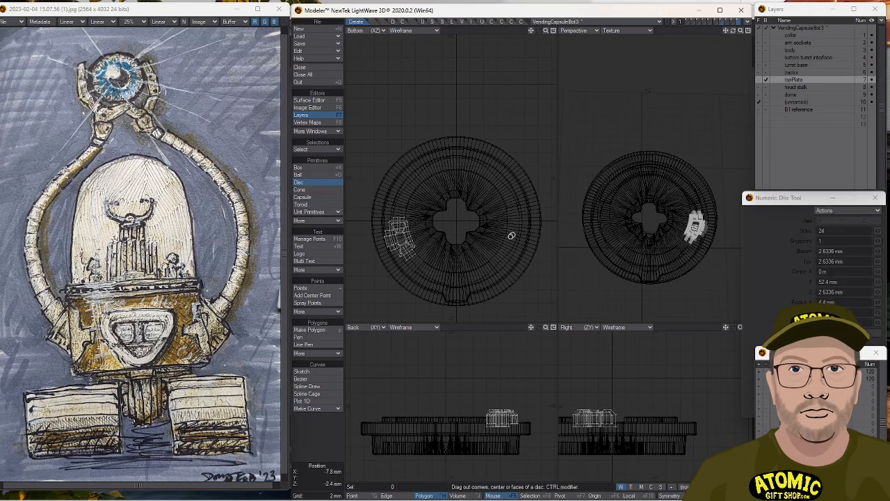
{"action": "left_click_drag", "start_coordinate": [495, 243], "coordinate": [511, 221]}
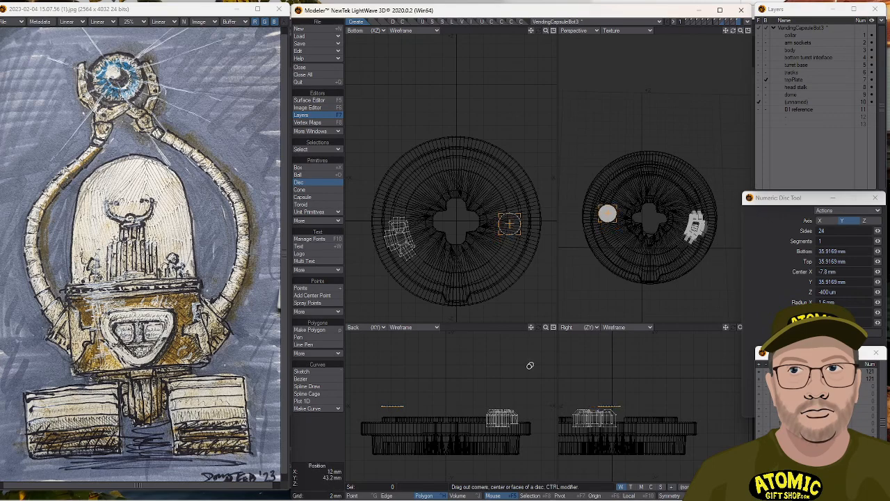
{"action": "left_click_drag", "start_coordinate": [381, 422], "coordinate": [382, 431]}
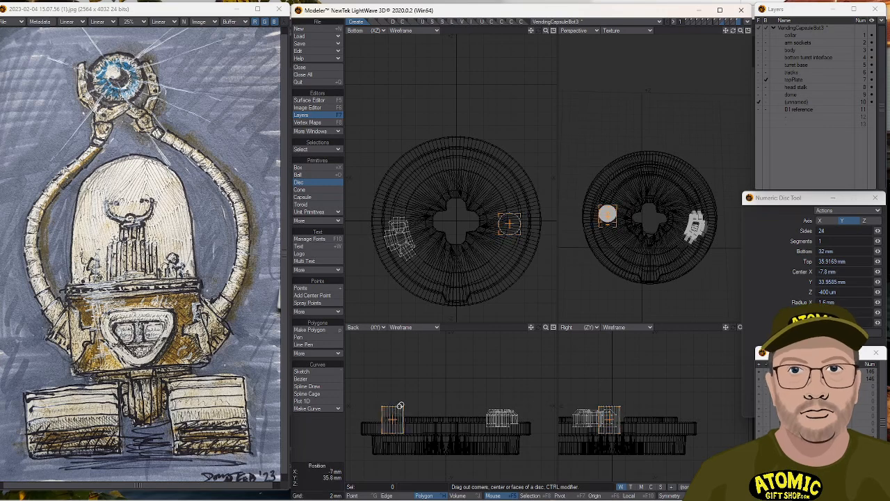
{"action": "key", "text": "space"}
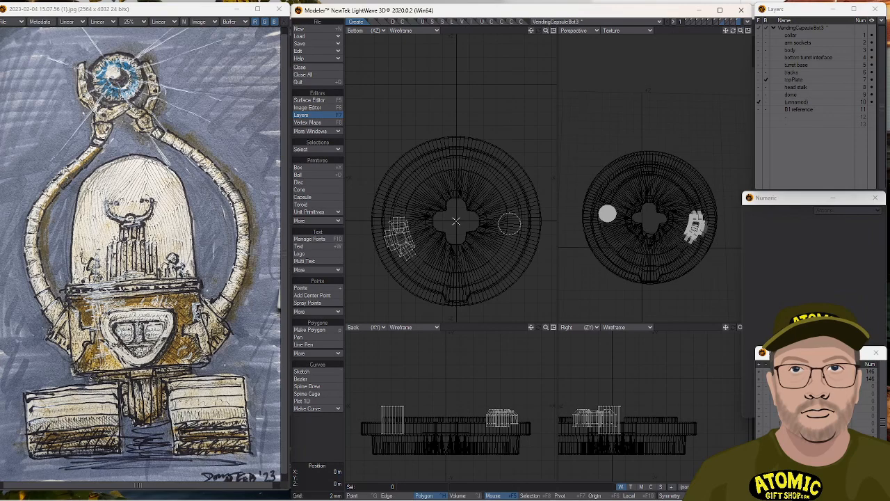
Turn the detail part and the disc 180° around the plate's centre, plus a further -34° about Y.
{"action": "key", "text": "r"}
{"action": "key", "text": "r"}
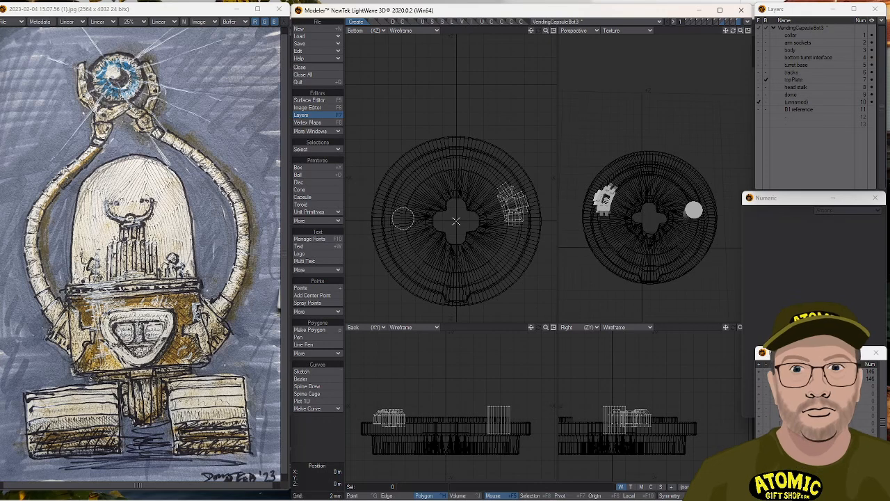
{"action": "key", "text": "y"}
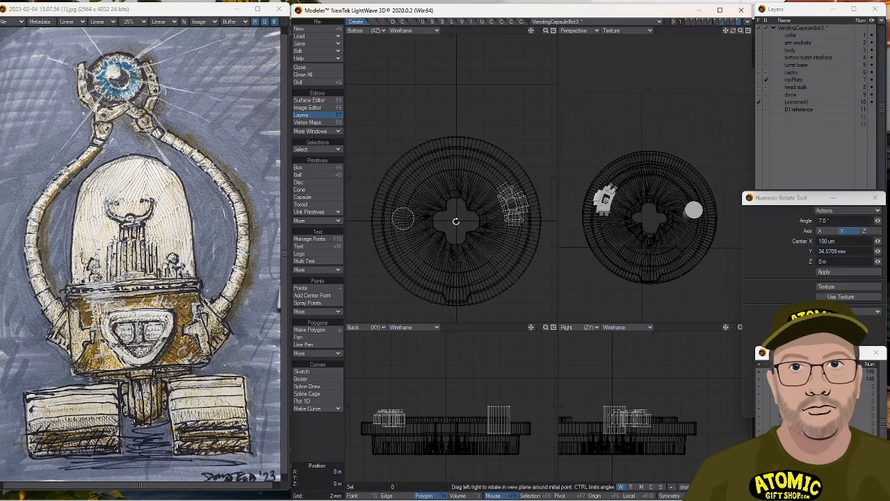
{"action": "left_click_drag", "start_coordinate": [455, 221], "coordinate": [413, 188]}
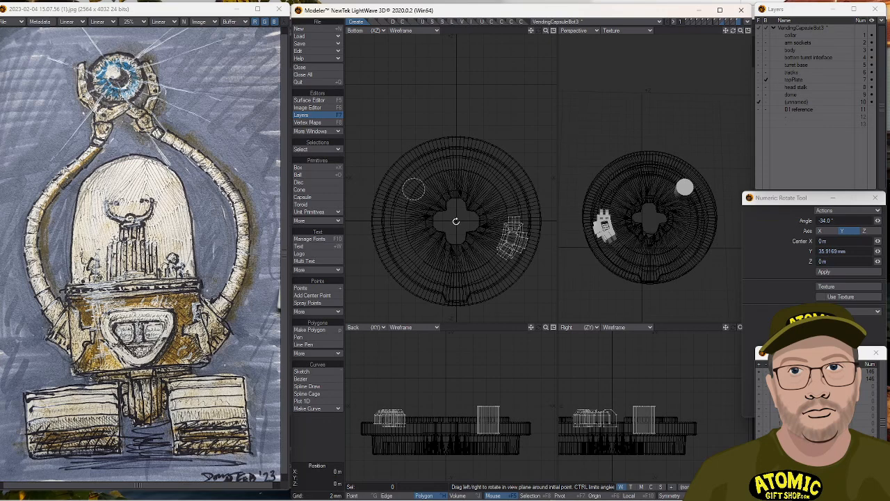
{"action": "key", "text": "space"}
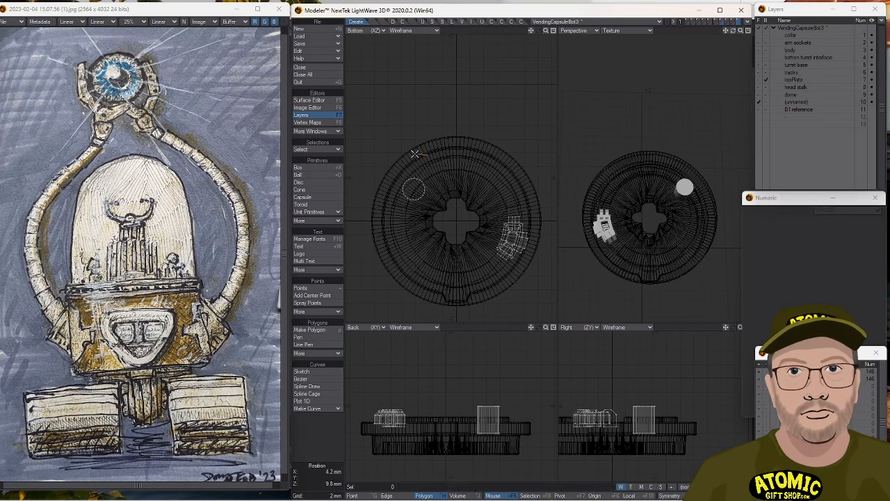
Rotate only the disc 43° about Y around the plate's centre and shift it 200 µm in X and 400 µm in Z.
{"action": "key", "text": "'"}
{"action": "key", "text": "y"}
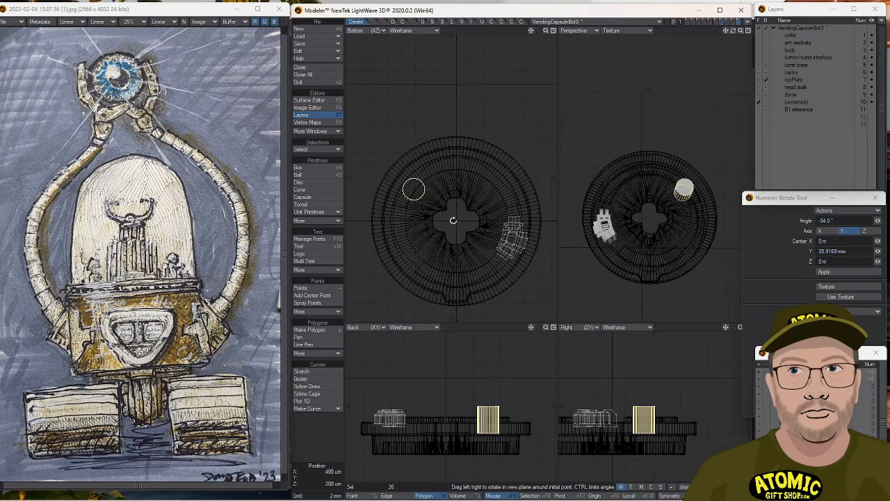
{"action": "left_click_drag", "start_coordinate": [456, 221], "coordinate": [486, 207]}
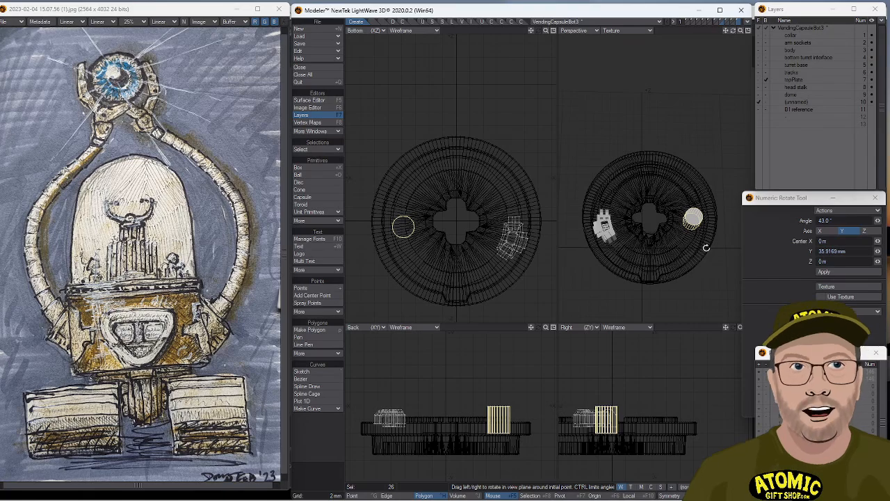
{"action": "mouse_move", "coordinate": [438, 242]}
{"action": "left_mouse_down", "text": "ctrl+alt"}
{"action": "mouse_move", "coordinate": [466, 241]}
{"action": "mouse_move", "coordinate": [436, 245]}
{"action": "left_mouse_up", "text": "ctrl+alt"}
{"action": "key", "text": "t"}
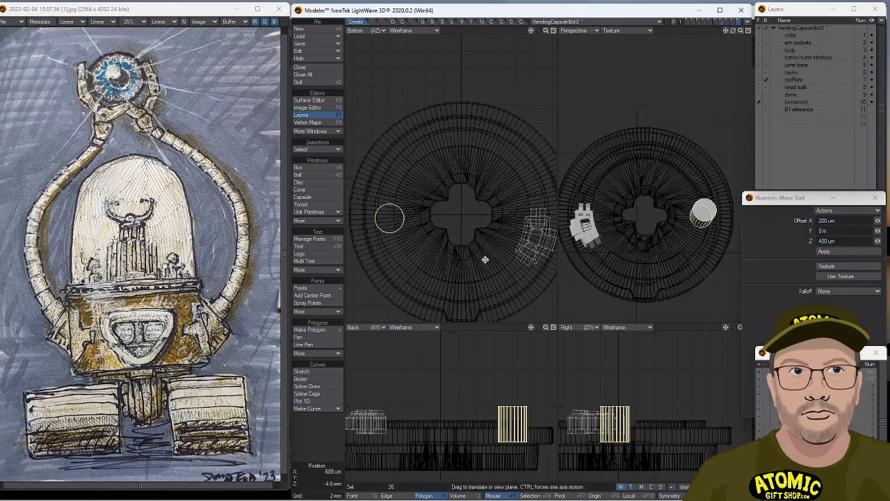
{"action": "left_click_drag", "start_coordinate": [685, 303], "coordinate": [621, 158], "text": "alt"}
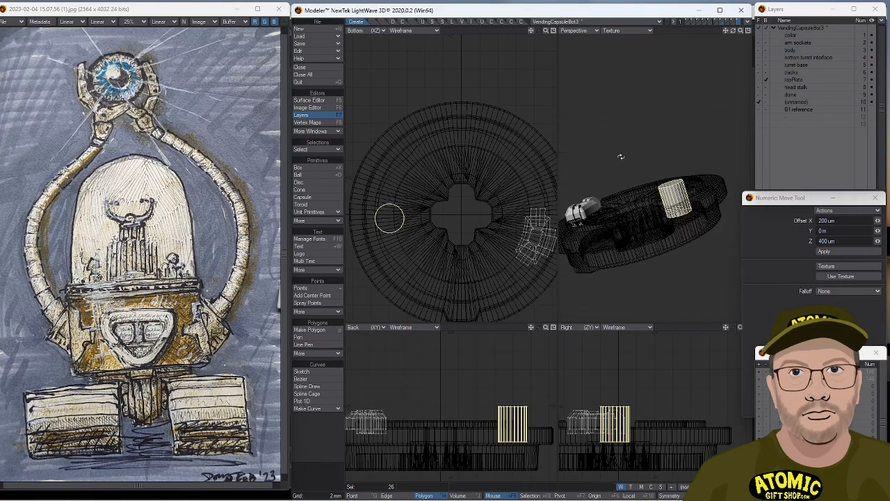
Shorten the disc vertically to 63% and move it -600 µm in Y.
{"action": "key", "text": "h"}
{"action": "left_click_drag", "start_coordinate": [619, 430], "coordinate": [624, 426]}
{"action": "key", "text": "t"}
{"action": "left_click_drag", "start_coordinate": [644, 240], "coordinate": [662, 276], "text": "alt"}
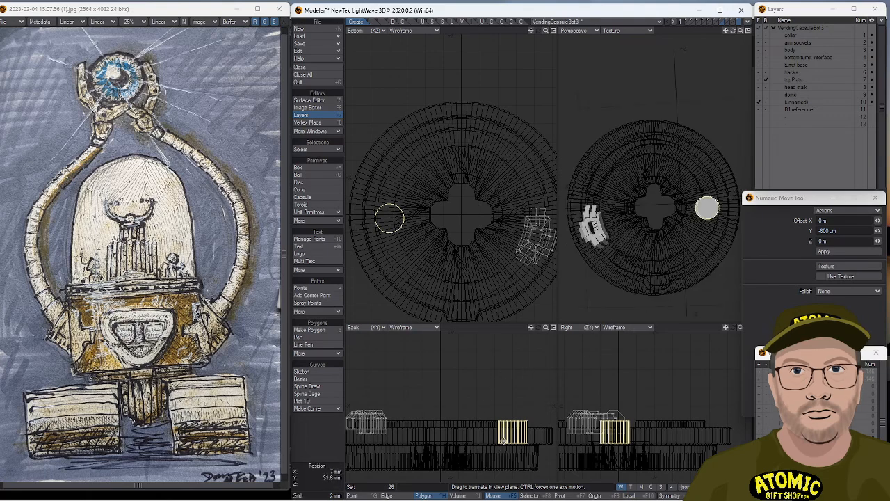
Bevel the disc's top face upward and inward to give it a tapered cap, and clear the selection.
{"action": "key", "text": "space"}
{"action": "left_click_drag", "start_coordinate": [533, 434], "coordinate": [487, 436]}
{"action": "right_click_drag", "start_coordinate": [494, 436], "coordinate": [537, 438]}
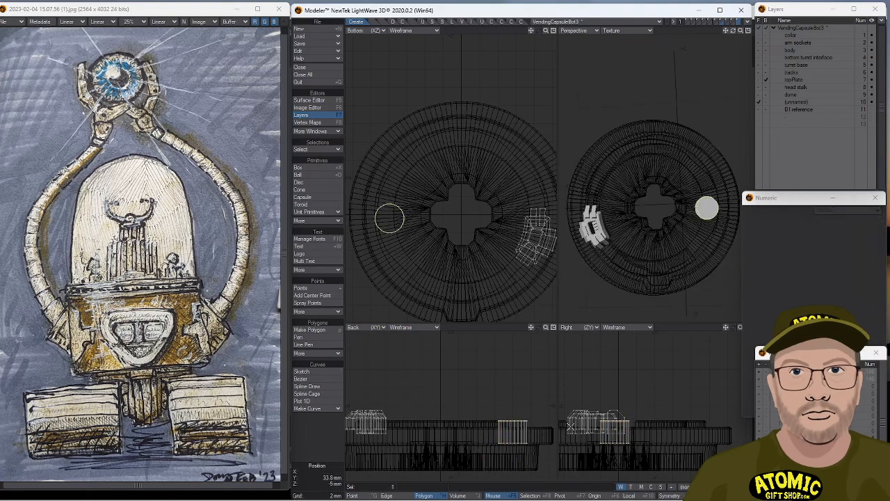
{"action": "key", "text": "b"}
{"action": "left_click_drag", "start_coordinate": [683, 401], "coordinate": [680, 391]}
{"action": "key", "text": "space"}
{"action": "left_click", "coordinate": [317, 439]}
Select the whole bevelled cylinder and rotate it 17° about Y around the plate's centre.
{"action": "left_click_drag", "start_coordinate": [685, 183], "coordinate": [657, 237], "text": "alt"}
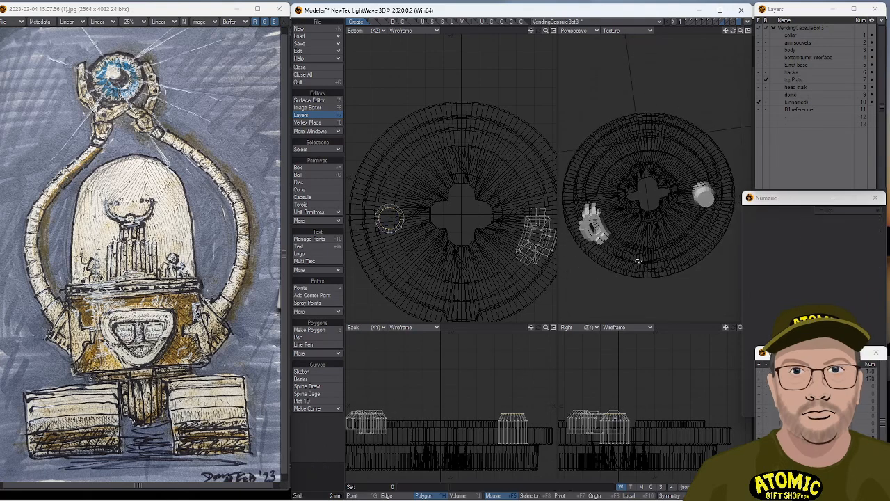
{"action": "key", "text": "ctrl+g"}
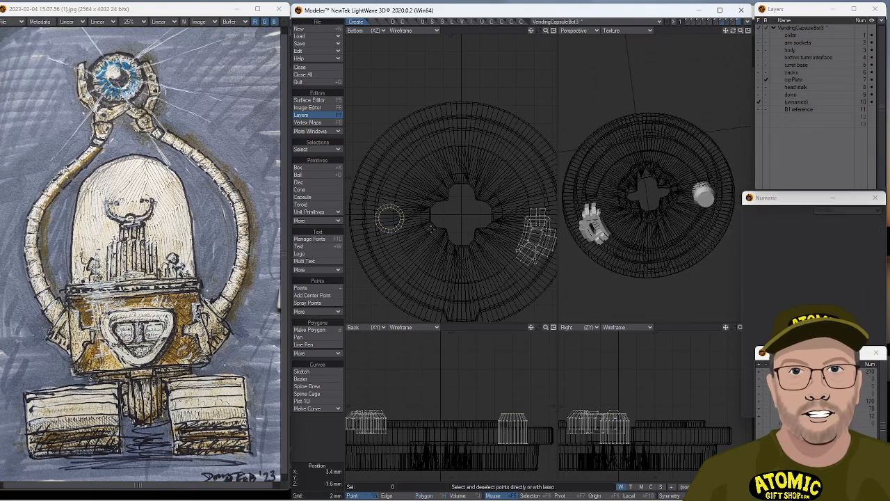
{"action": "key", "text": "ctrl+h"}
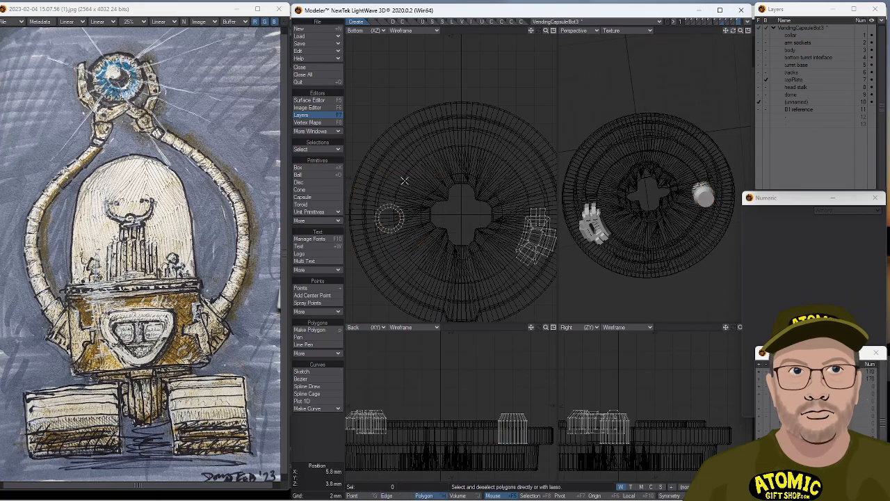
{"action": "right_click_drag", "start_coordinate": [413, 182], "coordinate": [478, 204]}
{"action": "key", "text": "y"}
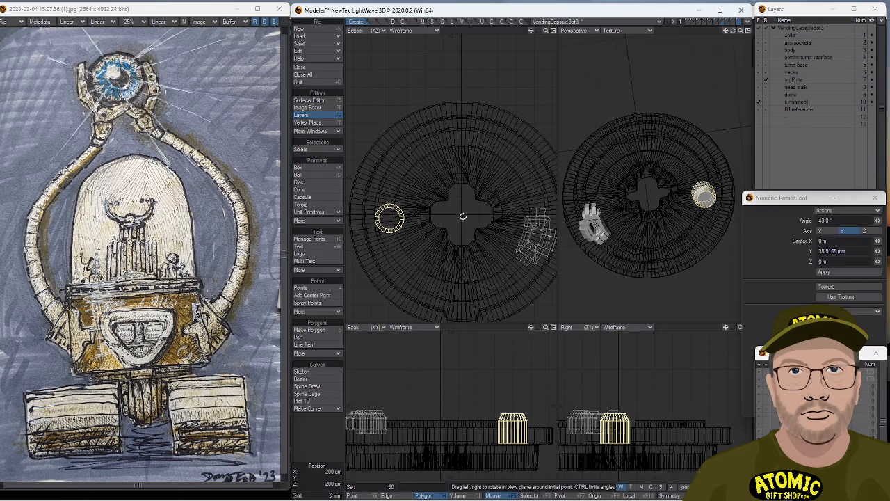
{"action": "left_click_drag", "start_coordinate": [461, 215], "coordinate": [473, 215]}
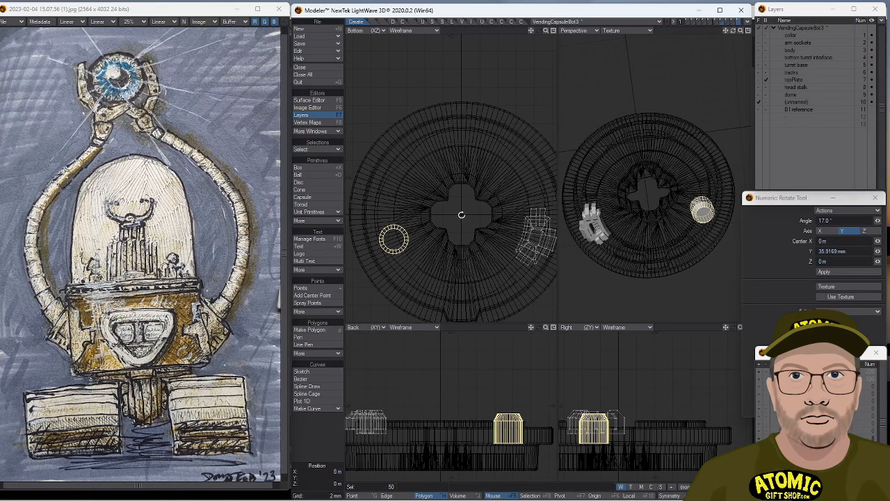
Add a smaller copy of the cylinder beside the original, scaled to 55% in plan and offset 600 µm in X.
{"action": "left_click_drag", "start_coordinate": [461, 215], "coordinate": [459, 215]}
{"action": "key", "text": "h"}
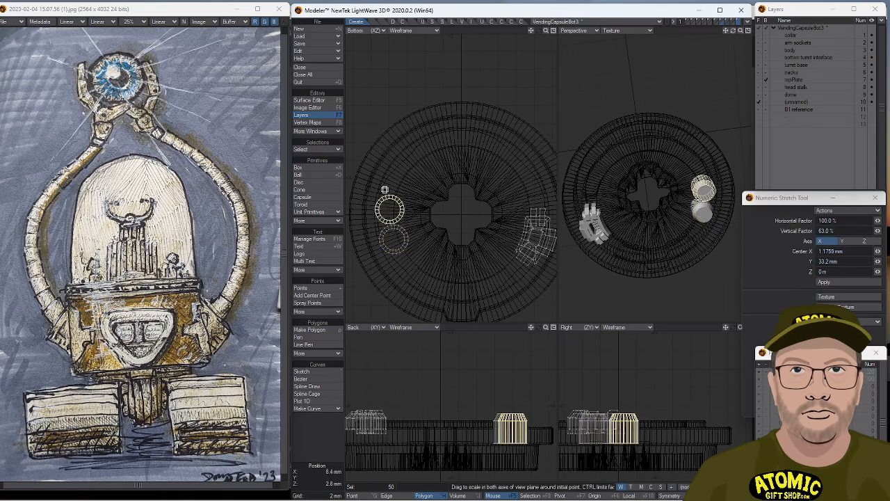
{"action": "left_click_drag", "start_coordinate": [389, 210], "coordinate": [373, 226]}
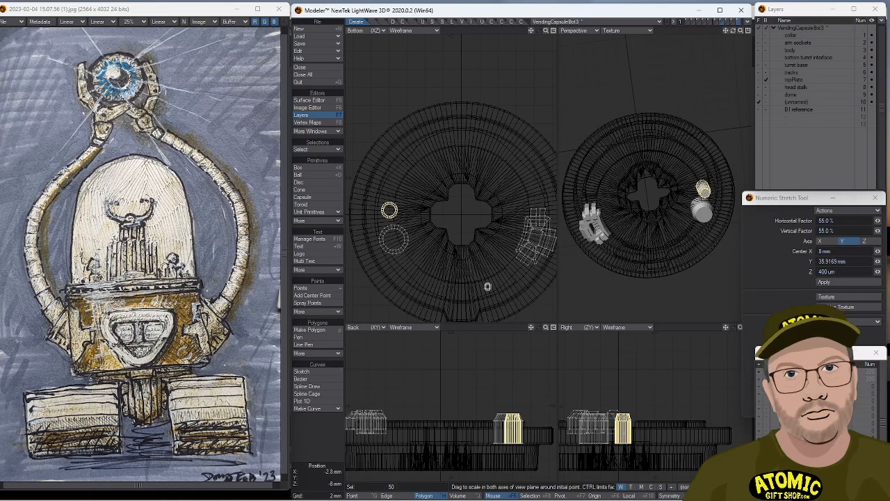
{"action": "key", "text": "t"}
{"action": "left_click_drag", "start_coordinate": [488, 273], "coordinate": [483, 272]}
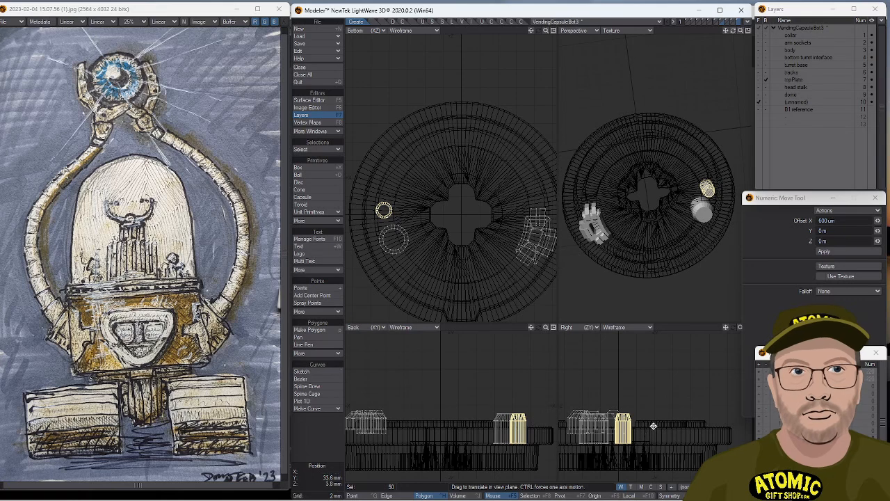
Flatten the small cylinder's tapered top section vertically and lower it by 200 µm.
{"action": "key", "text": "space"}
{"action": "left_click_drag", "start_coordinate": [636, 428], "coordinate": [610, 428]}
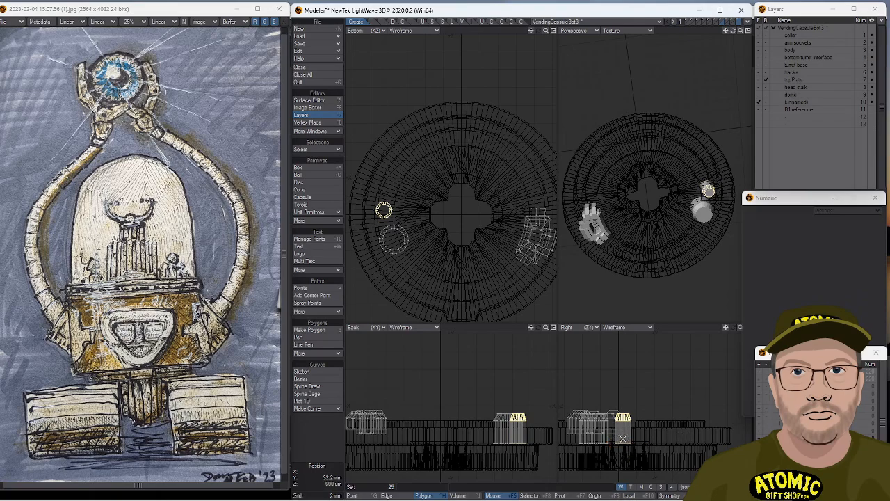
{"action": "key", "text": "h"}
{"action": "mouse_move", "coordinate": [623, 421]}
{"action": "left_mouse_down"}
{"action": "mouse_move", "coordinate": [623, 441]}
{"action": "mouse_move", "coordinate": [638, 418]}
{"action": "left_mouse_up"}
{"action": "key", "text": "t"}
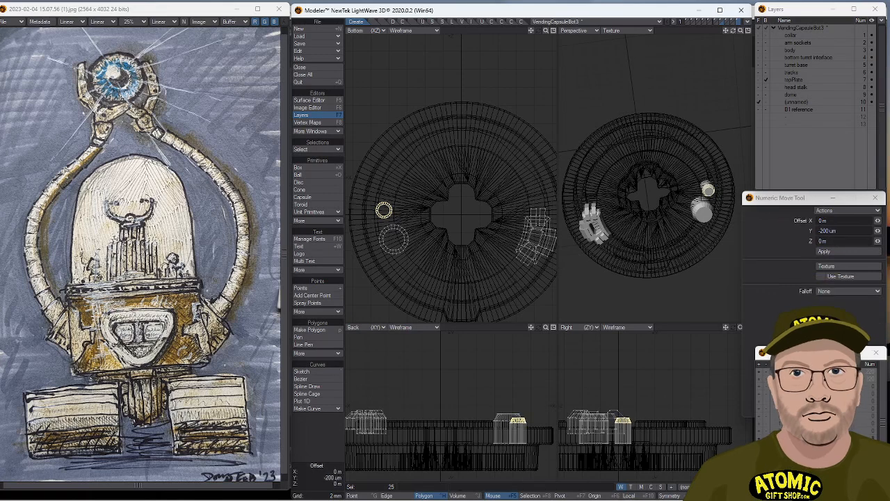
{"action": "key", "text": "space"}
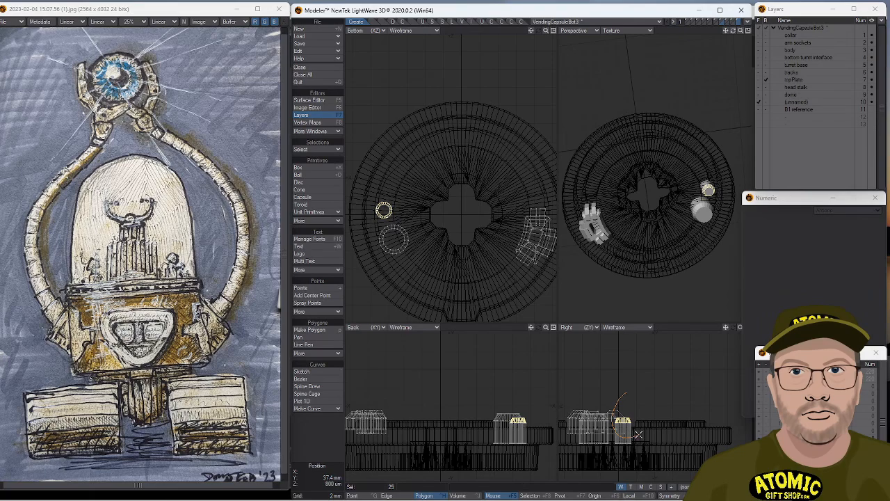
Mirror the entire small cylinder on the Z axis at Z -3.2 mm, placing a copy on the large cylinder's other side.
{"action": "left_click", "coordinate": [548, 345]}
{"action": "mouse_move", "coordinate": [384, 215]}
{"action": "right_mouse_down"}
{"action": "mouse_move", "coordinate": [369, 200]}
{"action": "mouse_move", "coordinate": [407, 208]}
{"action": "right_mouse_up"}
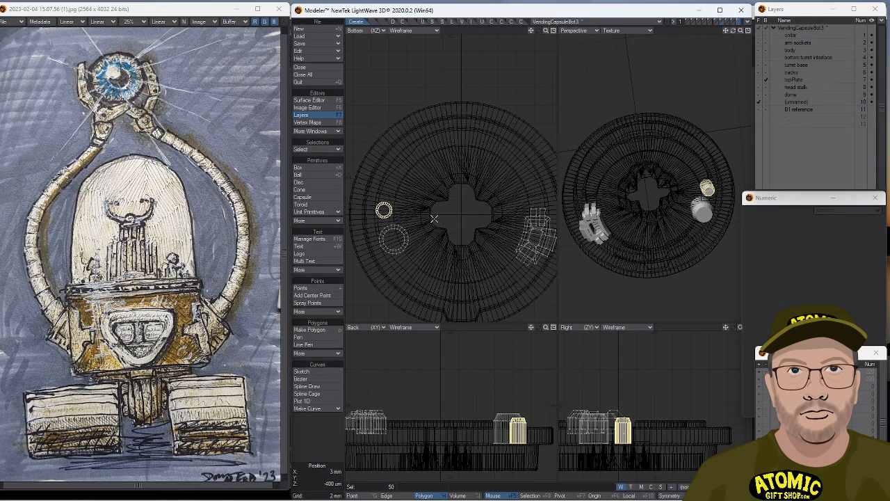
{"action": "key", "text": "shift+v"}
{"action": "left_click_drag", "start_coordinate": [393, 244], "coordinate": [436, 243]}
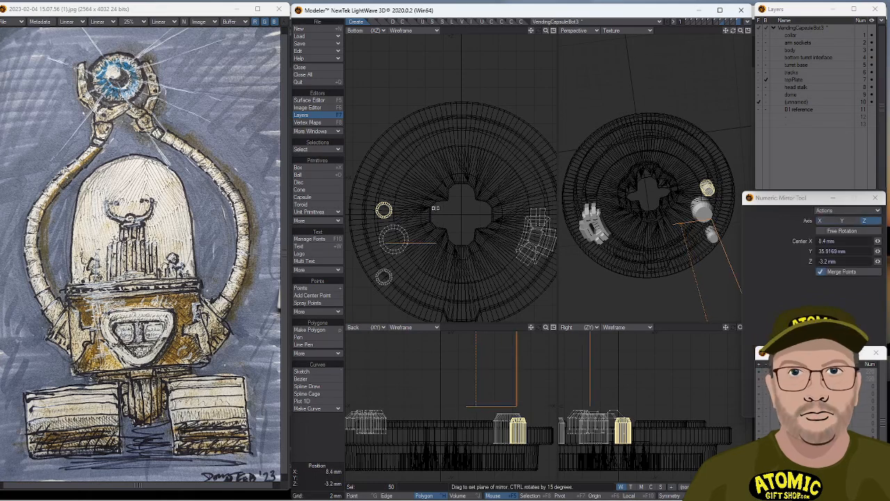
{"action": "key", "text": "space"}
Select the mirrored small cylinder and move it by -2 mm in X and 1.2 mm in Z.
{"action": "key", "text": "slash"}
{"action": "mouse_move", "coordinate": [401, 254]}
{"action": "right_mouse_down"}
{"action": "mouse_move", "coordinate": [383, 255]}
{"action": "mouse_move", "coordinate": [407, 273]}
{"action": "right_mouse_up"}
{"action": "key", "text": "slash"}
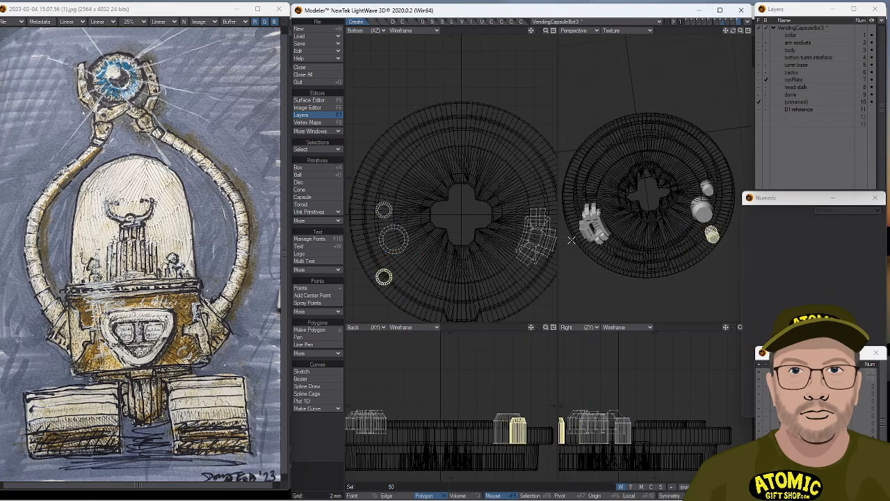
{"action": "key", "text": "t"}
{"action": "left_click_drag", "start_coordinate": [433, 296], "coordinate": [451, 285]}
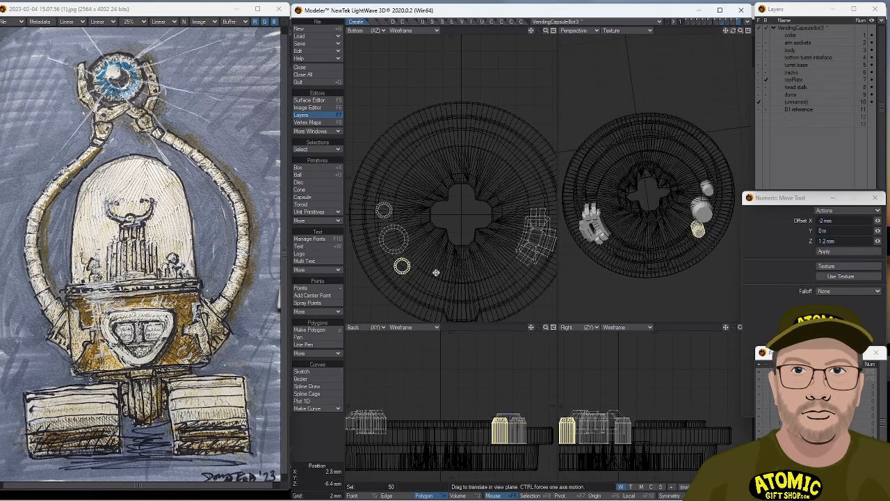
{"action": "key", "text": "space"}
{"action": "key", "text": "slash"}
Select the large bevelled cylinder and move it 600 µm in X.
{"action": "right_click_drag", "start_coordinate": [397, 216], "coordinate": [420, 249]}
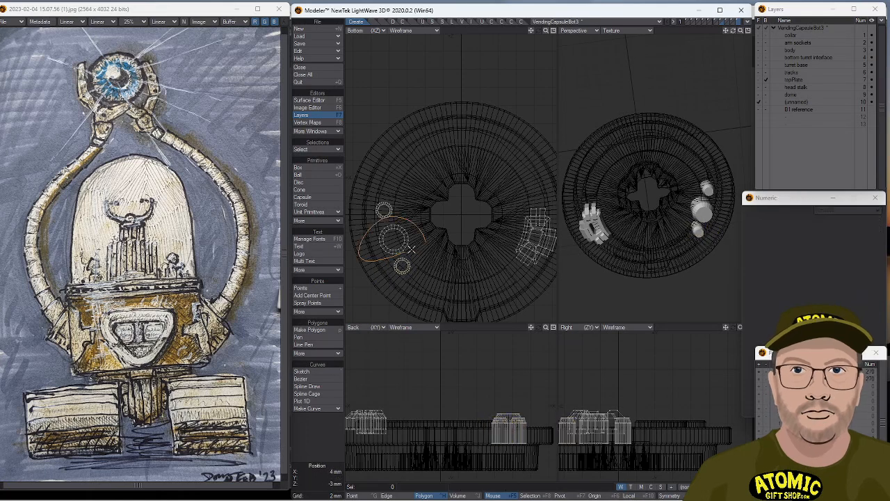
{"action": "key", "text": "t"}
{"action": "left_click_drag", "start_coordinate": [421, 231], "coordinate": [416, 231]}
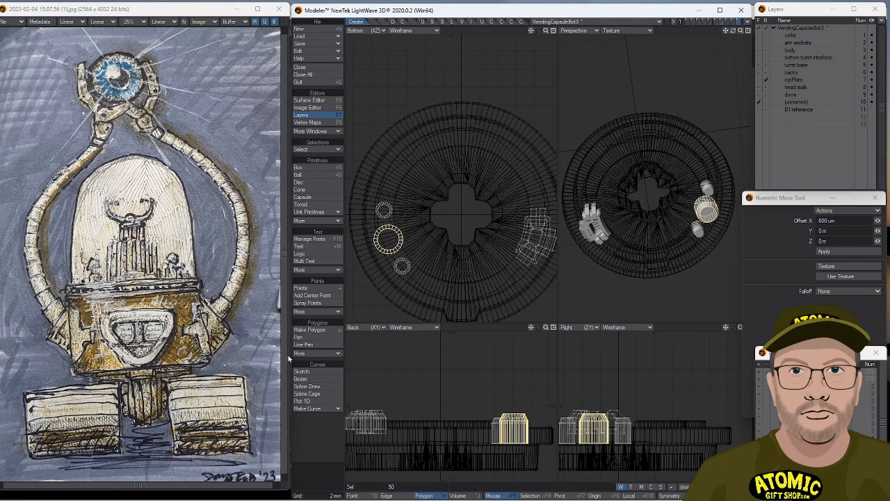
{"action": "key", "text": "space"}
{"action": "key", "text": "slash"}
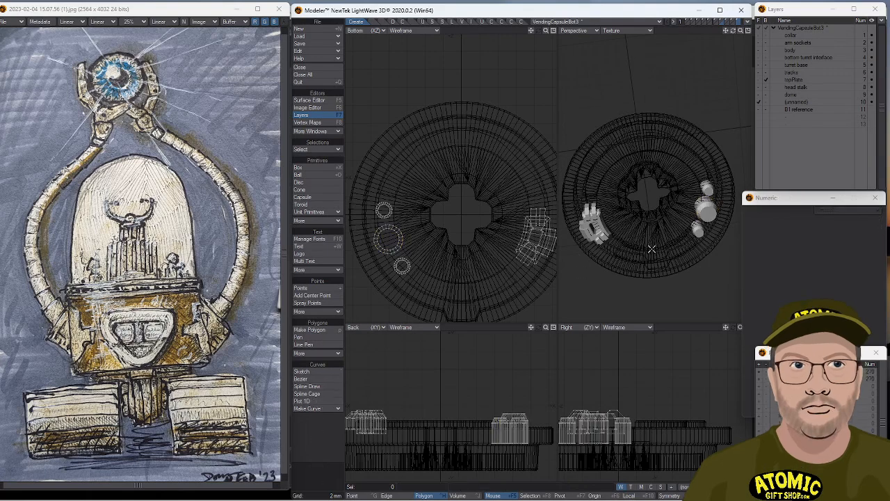
Select only the tapered top section of the large cylinder and raise it by 1 mm.
{"action": "left_click_drag", "start_coordinate": [678, 250], "coordinate": [635, 212], "text": "alt"}
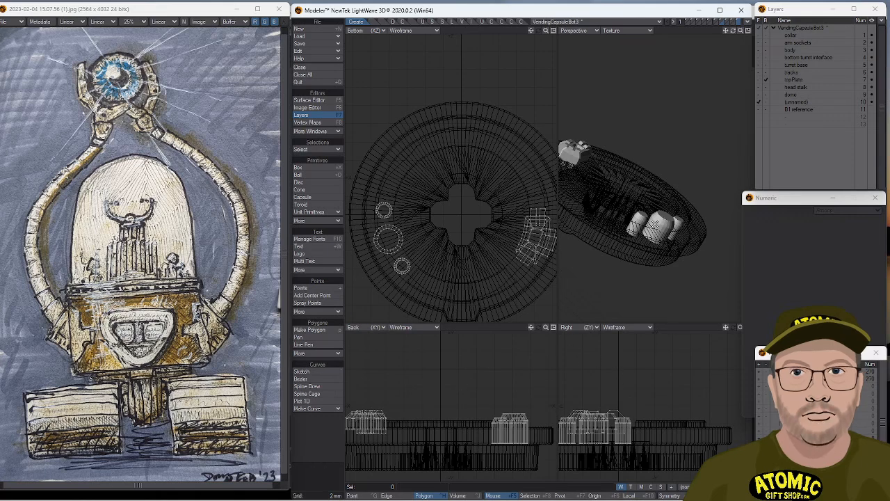
{"action": "left_click", "coordinate": [665, 216]}
{"action": "key", "text": "]"}
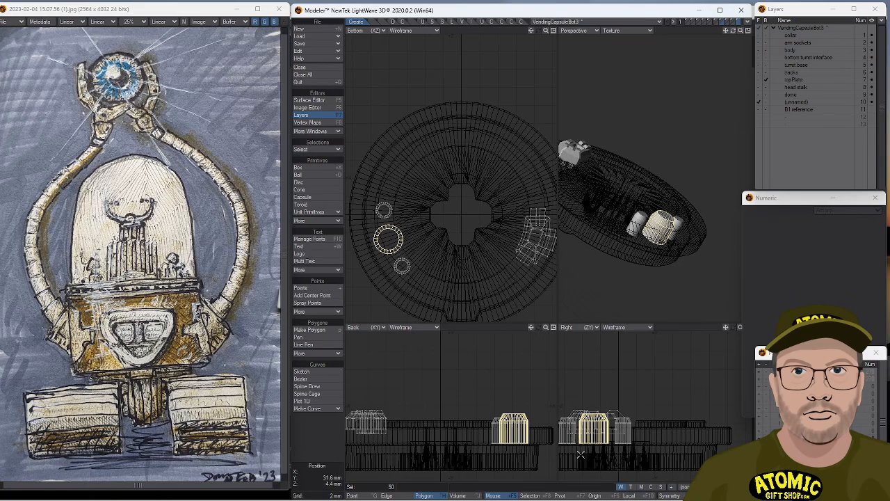
{"action": "key", "text": "t"}
{"action": "key", "text": "space"}
{"action": "left_click_drag", "start_coordinate": [612, 434], "coordinate": [576, 436]}
{"action": "key", "text": "t"}
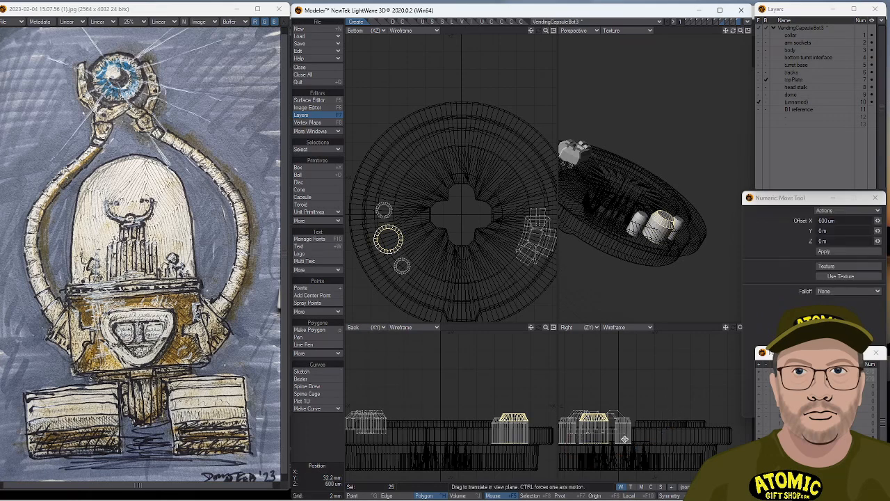
{"action": "left_click_drag", "start_coordinate": [634, 439], "coordinate": [633, 428]}
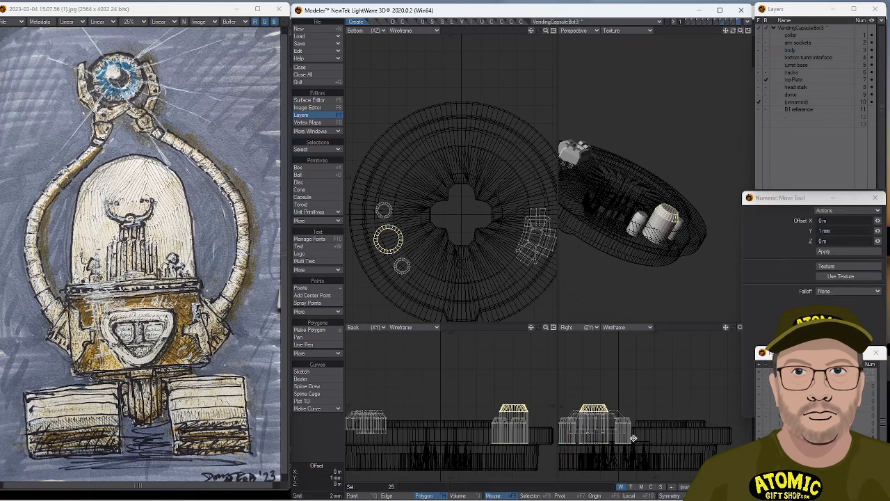
{"action": "key", "text": "space"}
{"action": "left_click", "coordinate": [317, 433]}
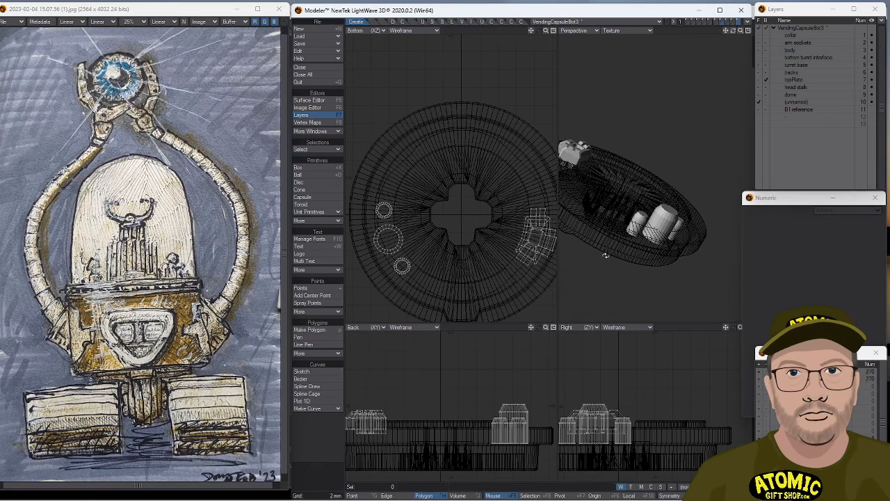
Check the cylinder heights against the plate, and lower the large cylinder's tapered top section by 800 µm.
{"action": "left_click_drag", "start_coordinate": [668, 253], "coordinate": [642, 235], "text": "alt"}
{"action": "left_click_drag", "start_coordinate": [518, 240], "coordinate": [519, 227], "text": "alt"}
{"action": "left_click_drag", "start_coordinate": [455, 370], "coordinate": [474, 343], "text": "alt"}
{"action": "left_click_drag", "start_coordinate": [658, 251], "coordinate": [807, 180], "text": "alt"}
{"action": "left_click_drag", "start_coordinate": [623, 220], "coordinate": [626, 195], "text": "alt"}
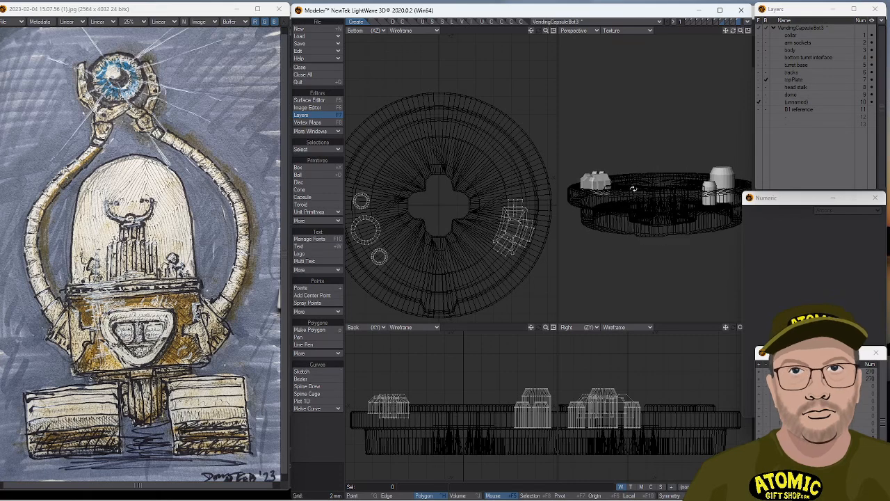
{"action": "mouse_move", "coordinate": [632, 187]}
{"action": "left_mouse_down", "text": "alt"}
{"action": "mouse_move", "coordinate": [635, 212]}
{"action": "mouse_move", "coordinate": [614, 201]}
{"action": "mouse_move", "coordinate": [623, 201]}
{"action": "left_mouse_up", "text": "alt"}
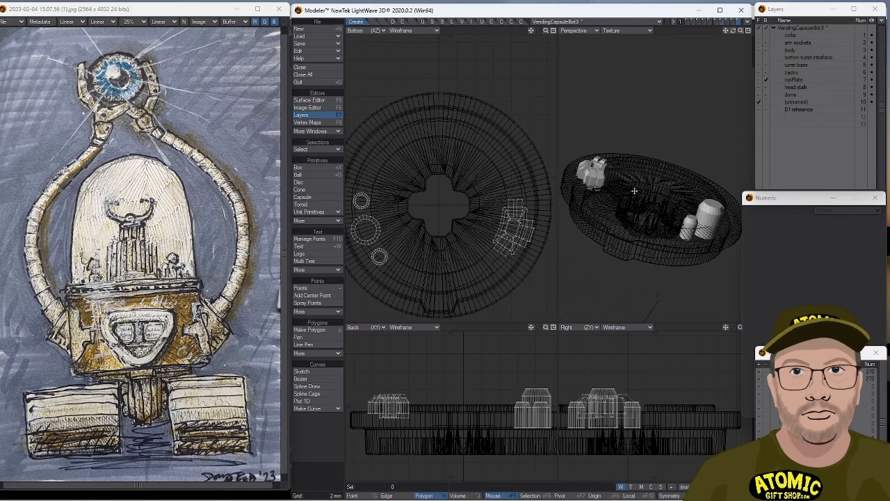
{"action": "key", "text": "g"}
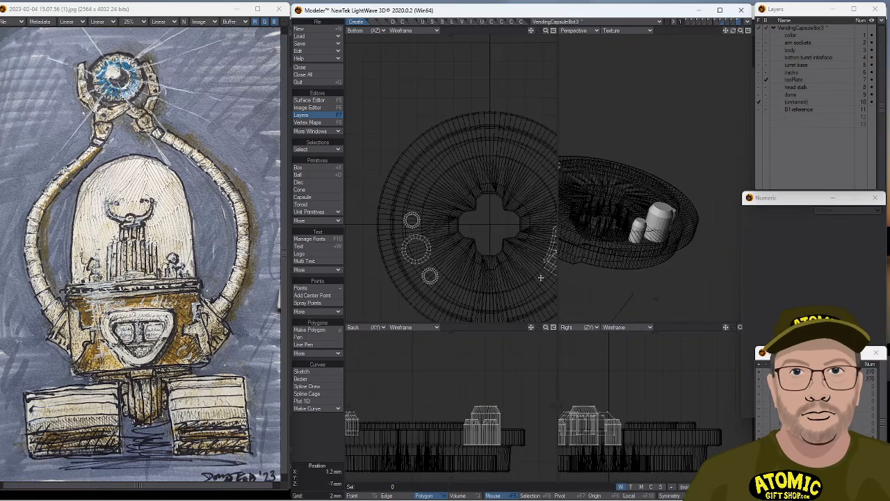
{"action": "mouse_move", "coordinate": [503, 396]}
{"action": "right_mouse_down"}
{"action": "mouse_move", "coordinate": [465, 412]}
{"action": "mouse_move", "coordinate": [521, 418]}
{"action": "right_mouse_up"}
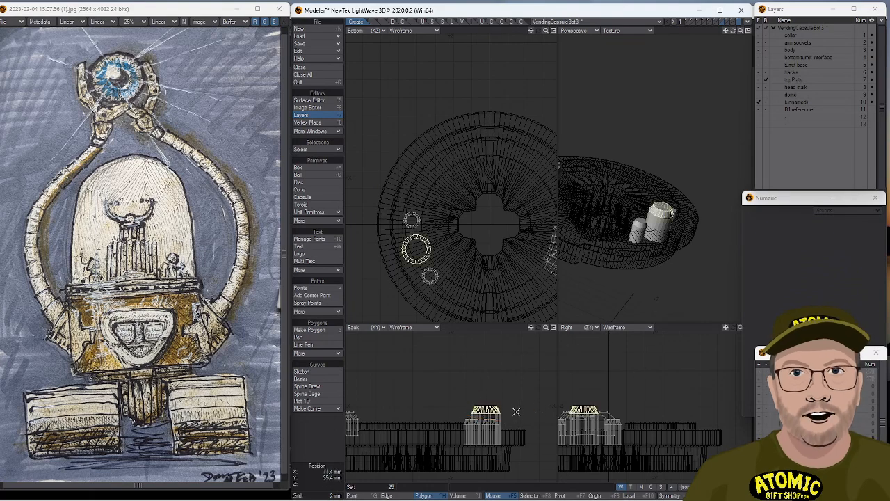
{"action": "key", "text": "t"}
{"action": "left_click_drag", "start_coordinate": [516, 404], "coordinate": [517, 411]}
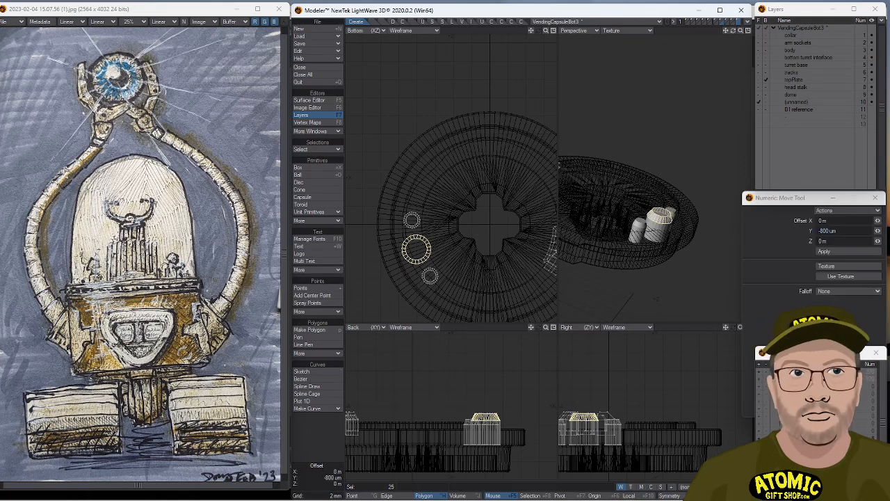
{"action": "key", "text": "space"}
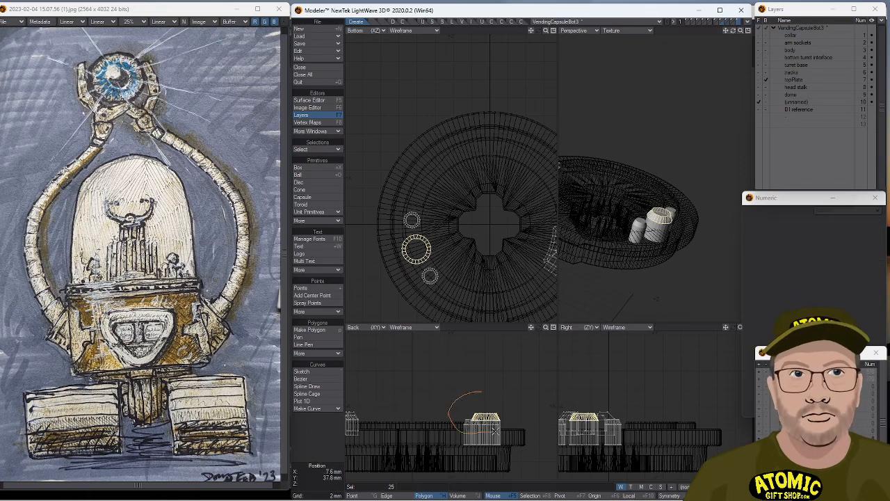
Lower the tapered top sections of all three cylinders together by 400 µm.
{"action": "key", "text": "t"}
{"action": "left_click", "coordinate": [515, 398]}
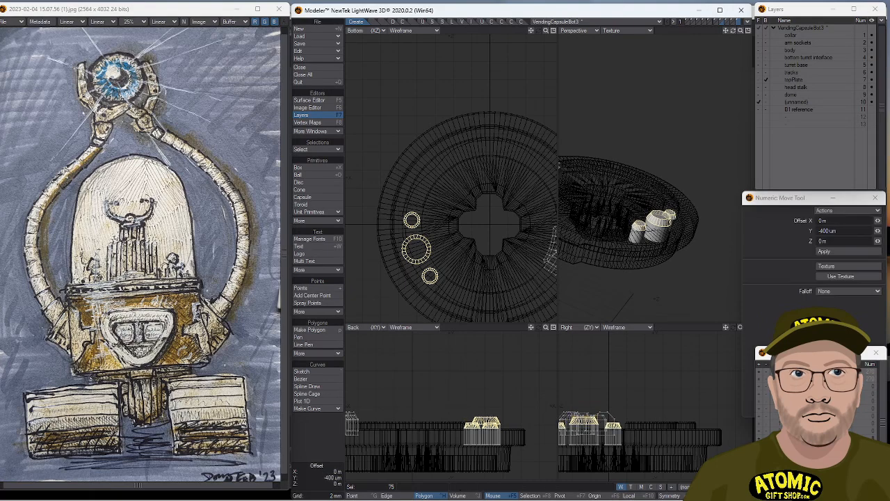
{"action": "key", "text": "space"}
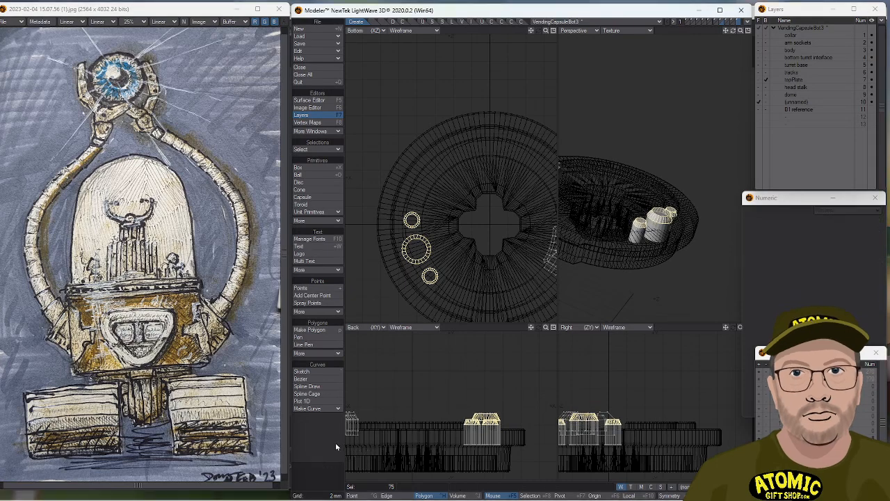
{"action": "key", "text": "slash"}
{"action": "left_click_drag", "start_coordinate": [626, 223], "coordinate": [638, 225], "text": "alt"}
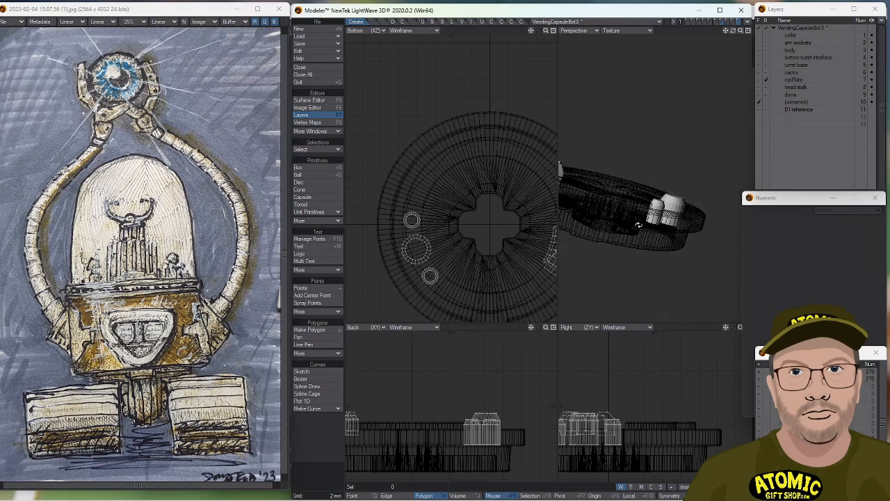
Bring the topPlate layer to the foreground too, and bevel the large cylinder's top face with a 400 µm inset followed by an 800 µm shift.
{"action": "left_click", "coordinate": [760, 80]}
{"action": "mouse_move", "coordinate": [572, 181]}
{"action": "left_mouse_down", "text": "alt"}
{"action": "mouse_move", "coordinate": [691, 232]}
{"action": "mouse_move", "coordinate": [653, 186]}
{"action": "mouse_move", "coordinate": [696, 197]}
{"action": "mouse_move", "coordinate": [688, 227]}
{"action": "left_mouse_up", "text": "alt"}
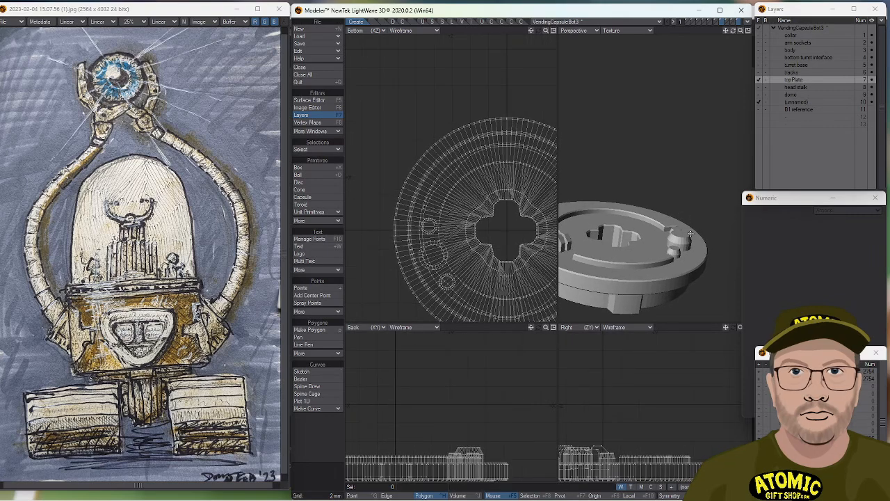
{"action": "key", "text": "ctrl+g"}
{"action": "left_click", "coordinate": [322, 437]}
{"action": "key", "text": "ctrl+h"}
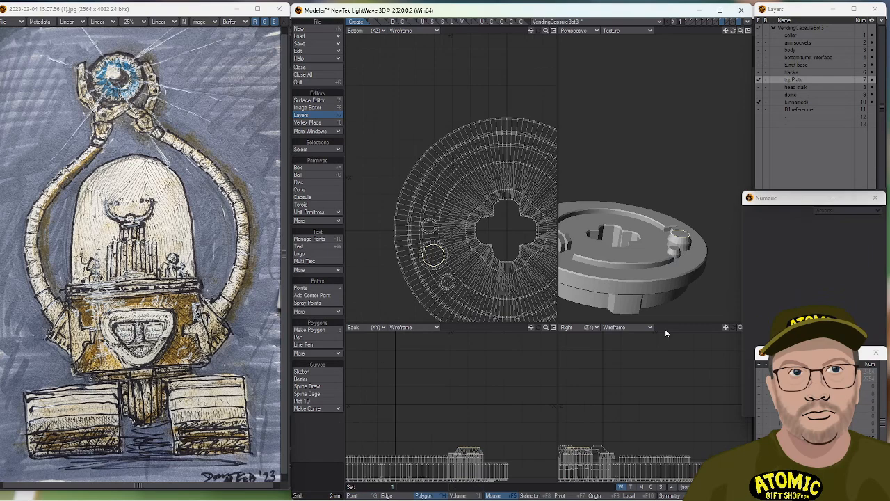
{"action": "key", "text": "b"}
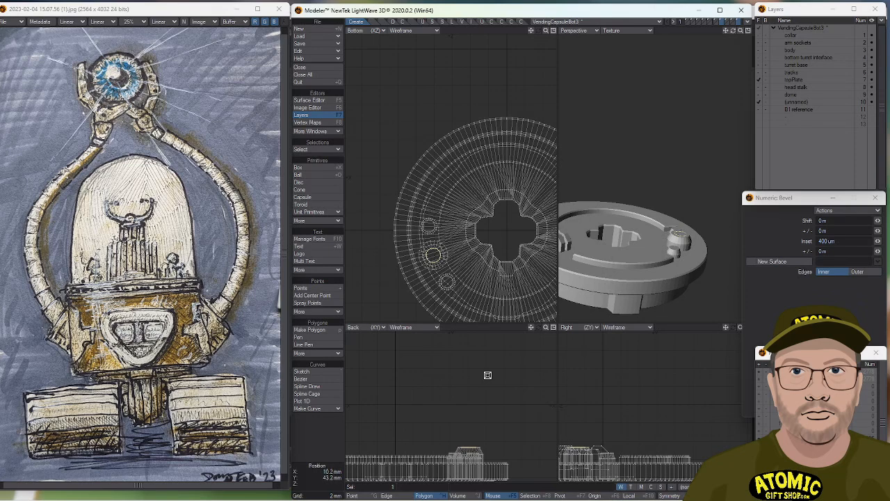
{"action": "left_click_drag", "start_coordinate": [486, 375], "coordinate": [485, 367]}
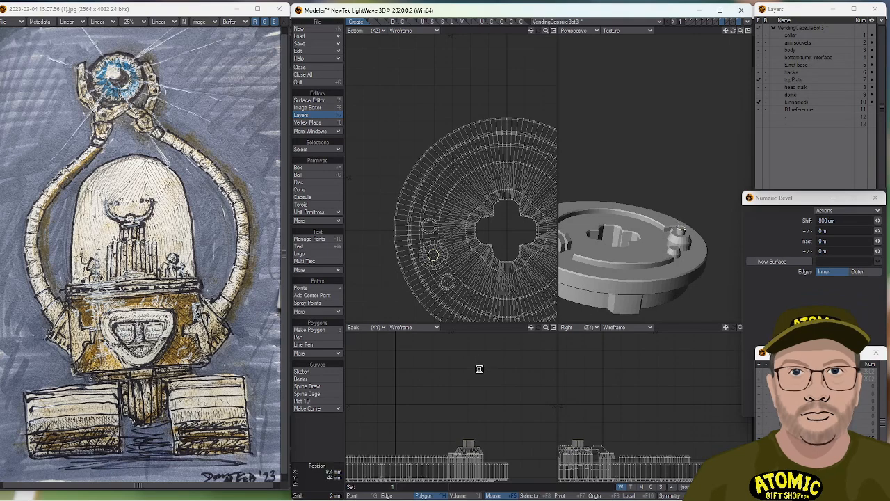
{"action": "left_click", "coordinate": [323, 427]}
{"action": "left_click", "coordinate": [324, 427]}
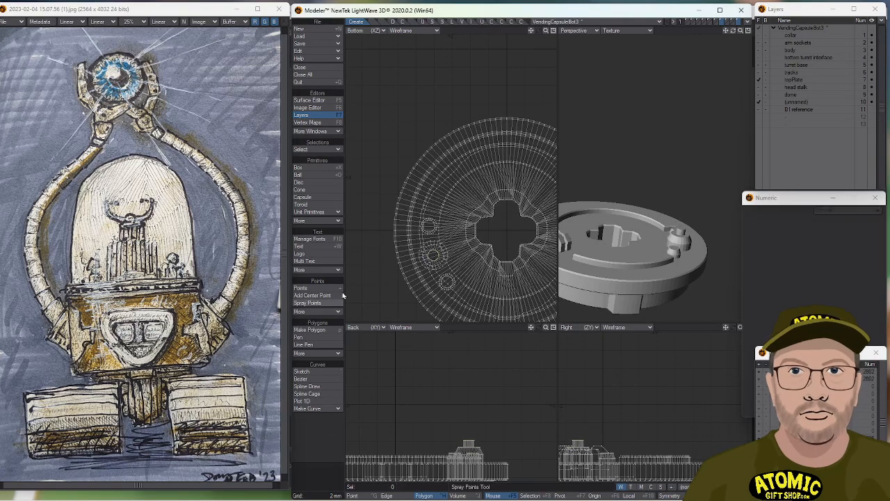
Create a box 2.2 mm wide, 2 mm high and 2.4 mm deep on the large cylinder's stub, centred at X 8.1, Y 36.8, Z -2.8 mm.
{"action": "left_click", "coordinate": [324, 168]}
{"action": "left_click_drag", "start_coordinate": [459, 431], "coordinate": [480, 441]}
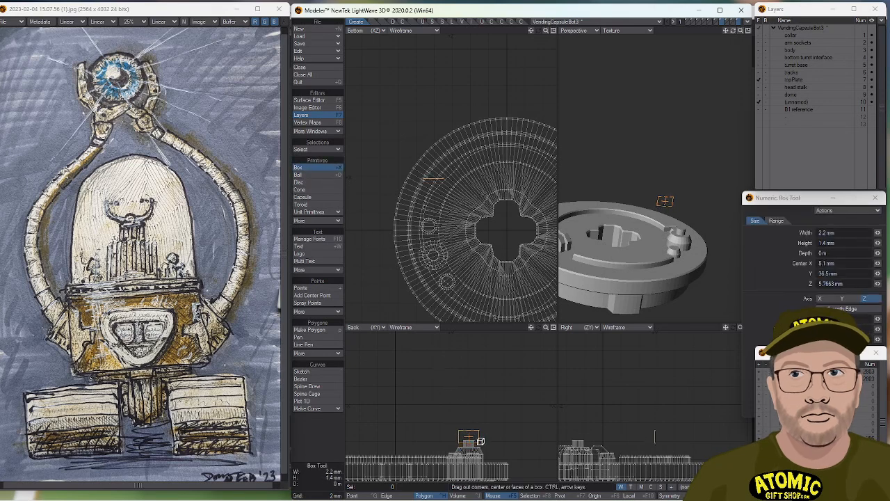
{"action": "left_click_drag", "start_coordinate": [654, 436], "coordinate": [567, 436]}
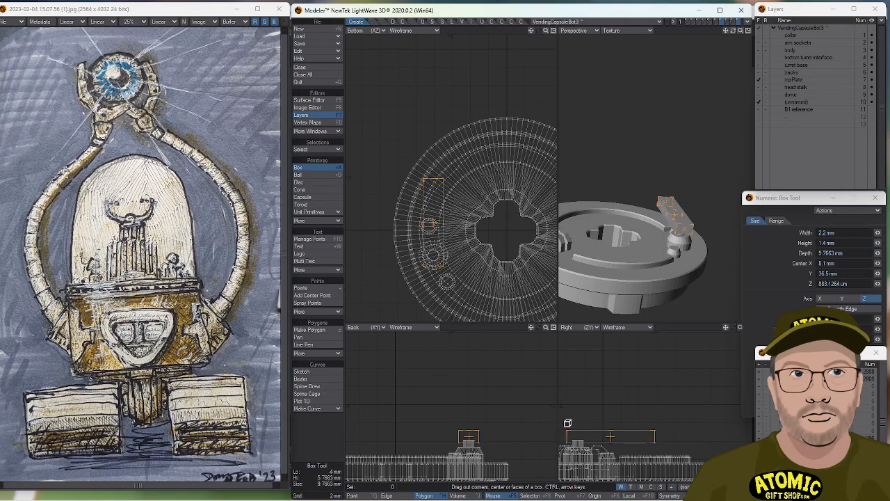
{"action": "left_click_drag", "start_coordinate": [654, 436], "coordinate": [588, 430]}
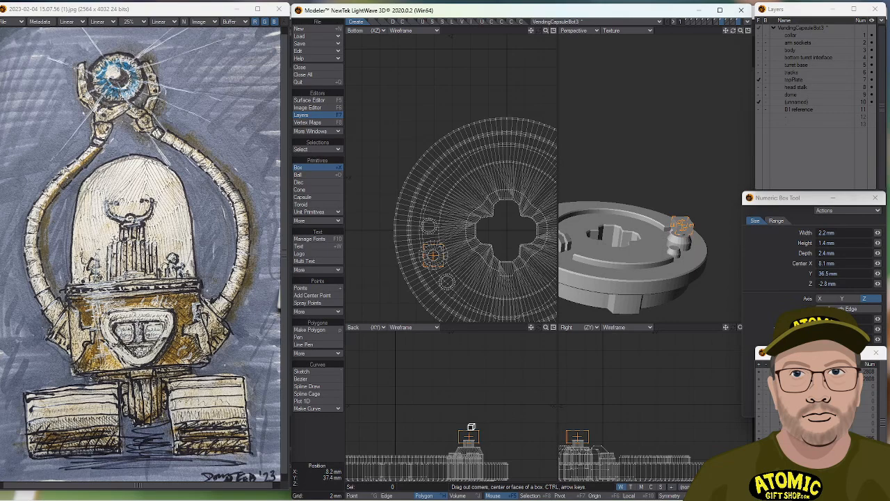
{"action": "left_click_drag", "start_coordinate": [426, 249], "coordinate": [393, 221], "text": "alt"}
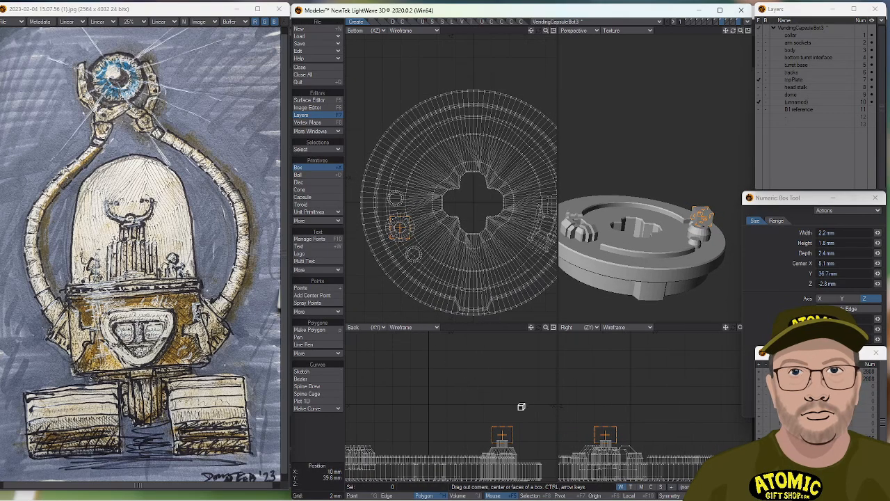
{"action": "left_click_drag", "start_coordinate": [506, 427], "coordinate": [506, 424]}
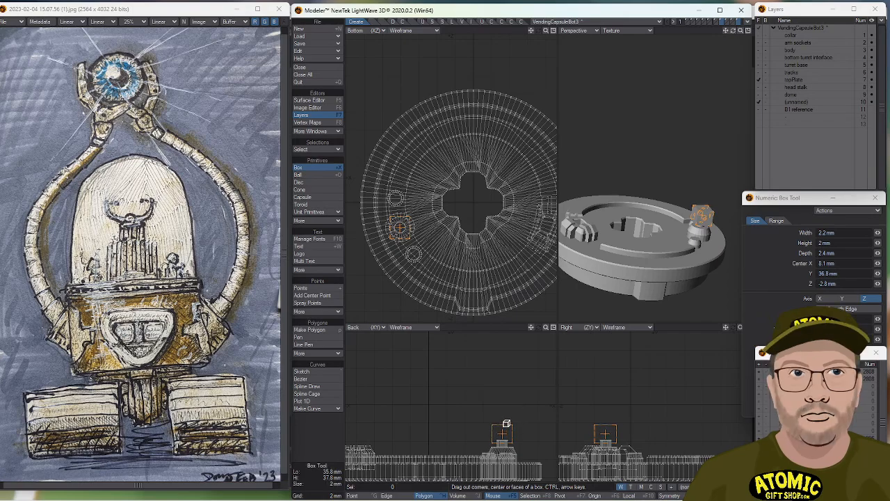
{"action": "key", "text": "space"}
Try to chamfer the box's vertical edges with both layers in the foreground.
{"action": "key", "text": "space"}
{"action": "key", "text": "space"}
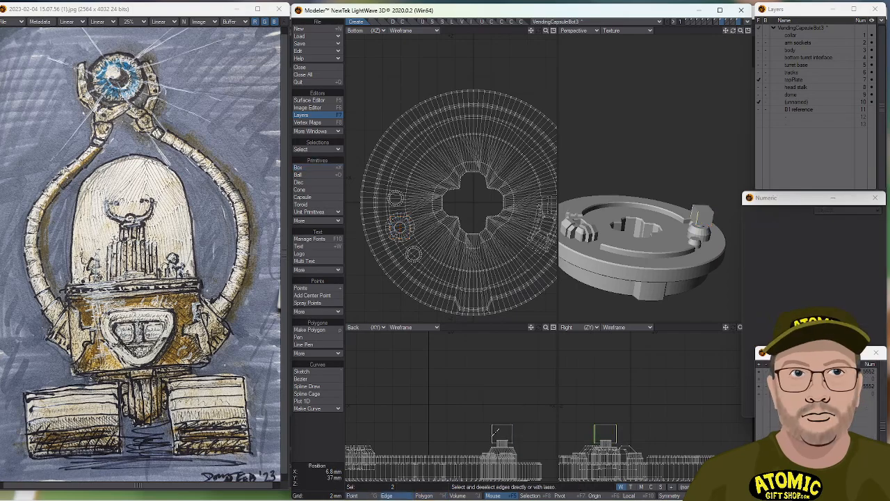
{"action": "key", "text": "ctrl+b"}
{"action": "left_click_drag", "start_coordinate": [522, 418], "coordinate": [521, 418]}
{"action": "key", "text": "ctrl+z"}
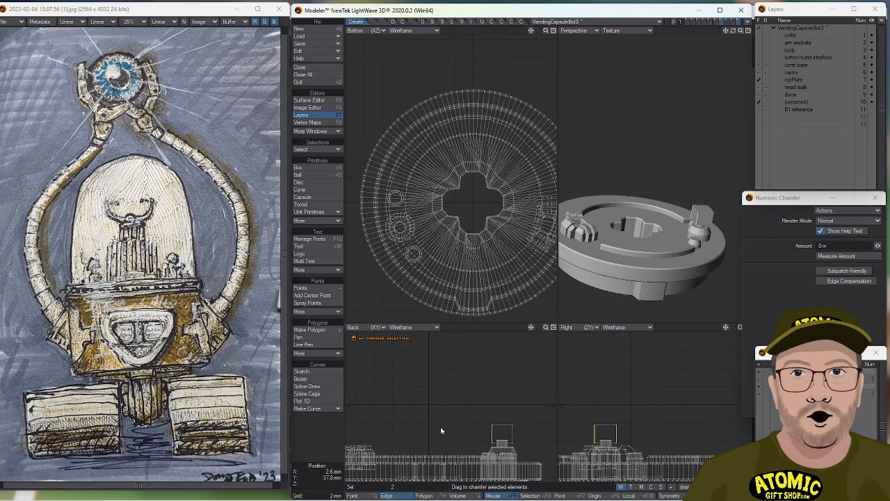
{"action": "left_click", "coordinate": [323, 451]}
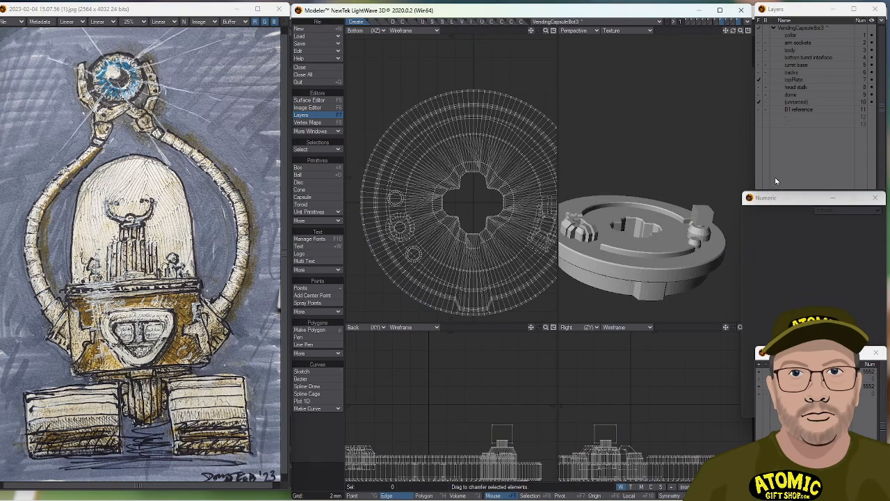
Isolate the unnamed detail layer and chamfer vertical edges of the box by about 726 µm.
{"action": "left_click", "coordinate": [798, 103]}
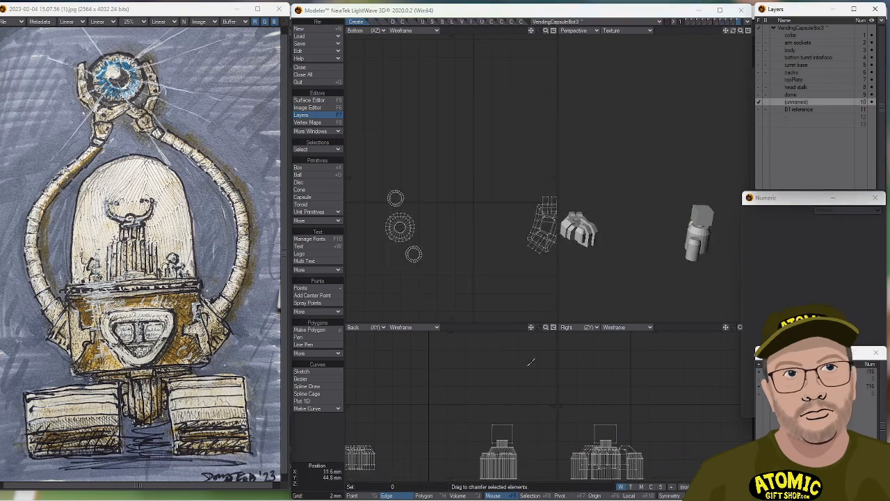
{"action": "left_click", "coordinate": [491, 431]}
{"action": "left_click_drag", "start_coordinate": [491, 403], "coordinate": [499, 402]}
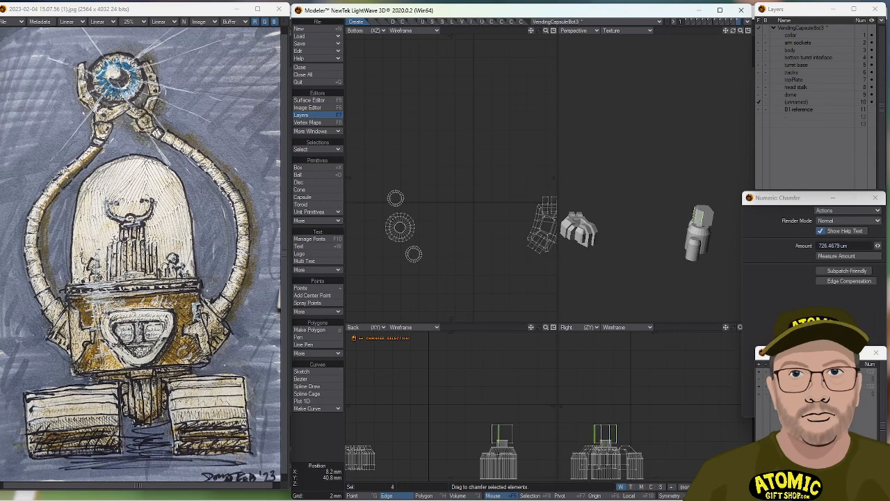
{"action": "key", "text": "space"}
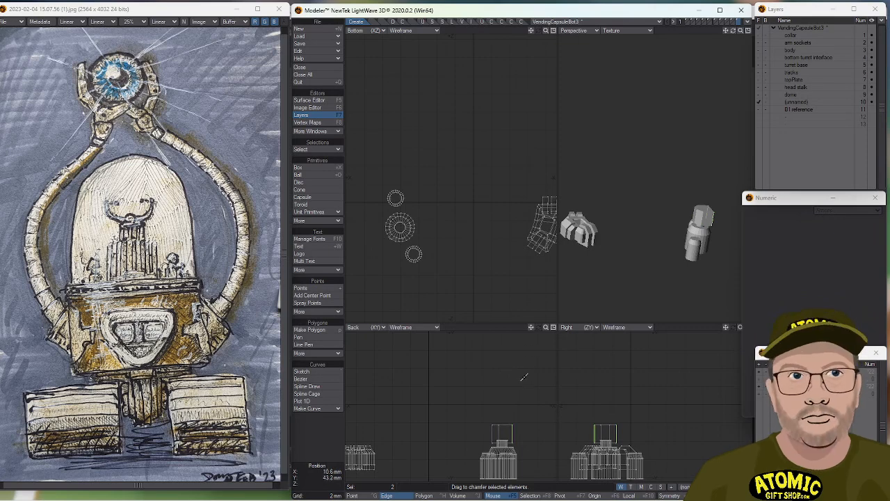
Chamfer the two vertical edges on the high-X side of the box by about 450 µm.
{"action": "key", "text": "ctrl+b"}
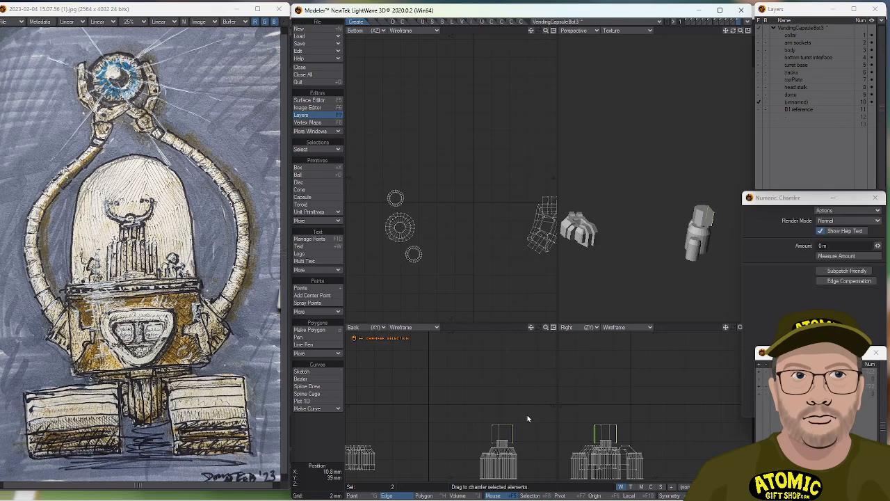
{"action": "left_click_drag", "start_coordinate": [512, 413], "coordinate": [553, 412]}
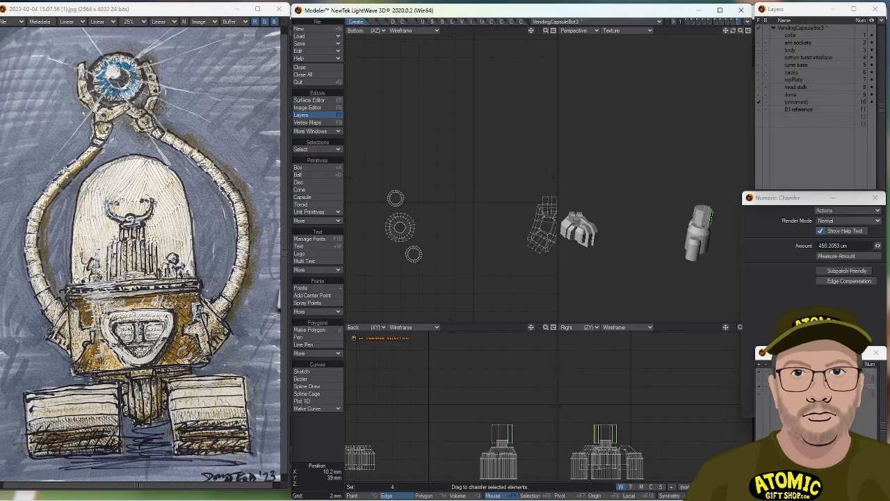
{"action": "key", "text": "space"}
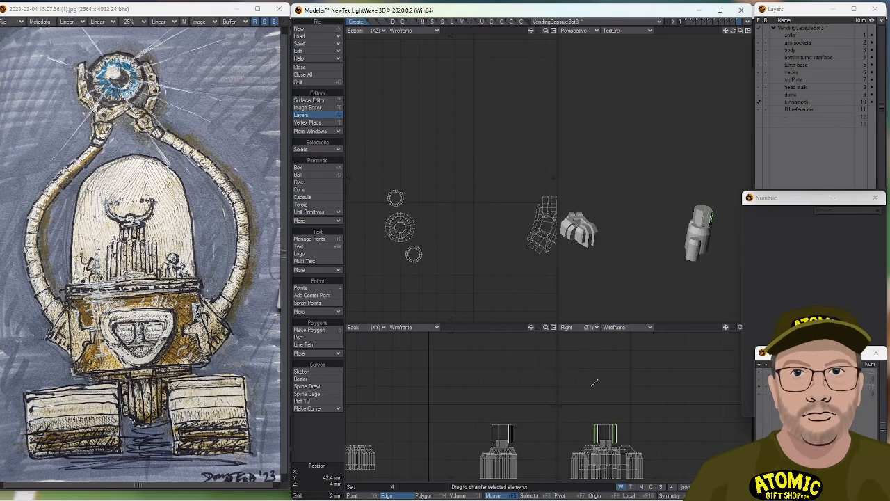
Chamfer the box's top edge on the low-X side by about 573 µm and clear the selection.
{"action": "left_click_drag", "start_coordinate": [691, 207], "coordinate": [679, 231], "text": "alt"}
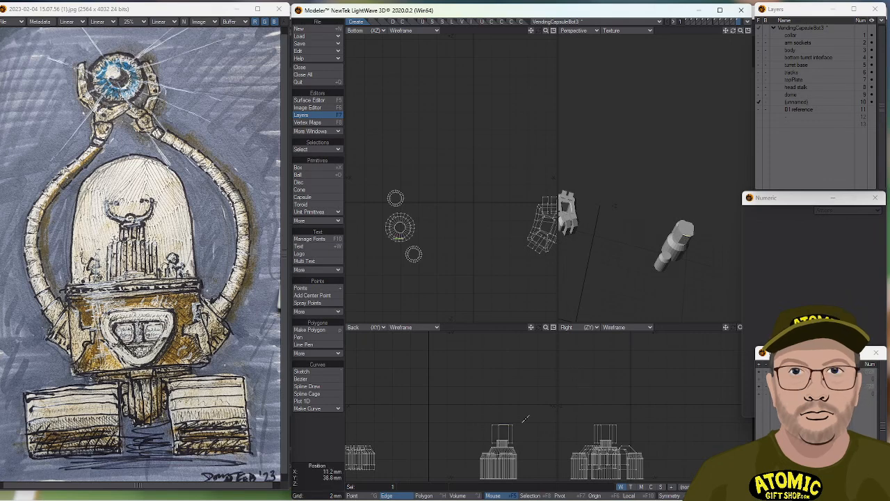
{"action": "left_click", "coordinate": [492, 420]}
{"action": "key", "text": "ctrl+b"}
{"action": "left_click_drag", "start_coordinate": [523, 426], "coordinate": [528, 425]}
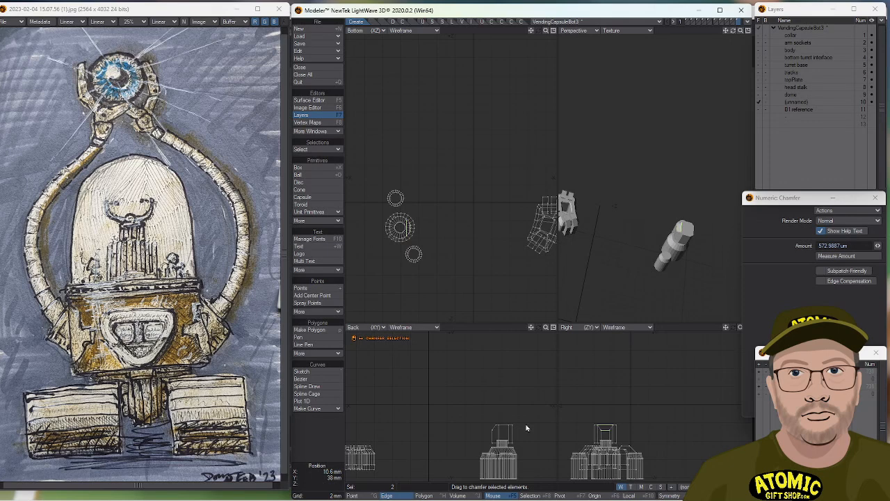
{"action": "key", "text": "slash"}
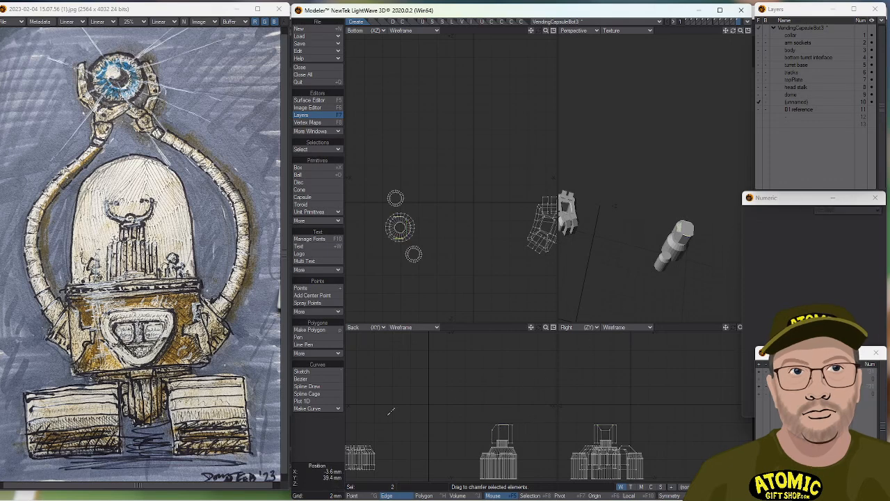
Chamfer the box's front and back top edges by about 317 µm and clear the edge selection.
{"action": "left_click_drag", "start_coordinate": [486, 401], "coordinate": [488, 401]}
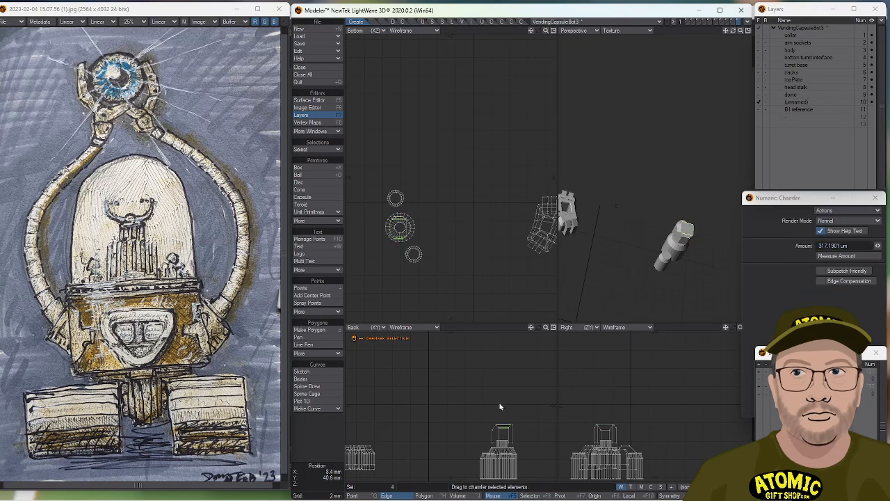
{"action": "key", "text": "shift+a"}
{"action": "mouse_move", "coordinate": [494, 277]}
{"action": "left_mouse_down", "text": "alt"}
{"action": "mouse_move", "coordinate": [479, 221]}
{"action": "mouse_move", "coordinate": [497, 294]}
{"action": "mouse_move", "coordinate": [496, 269]}
{"action": "left_mouse_up", "text": "alt"}
{"action": "key", "text": "shift+a"}
{"action": "left_click_drag", "start_coordinate": [575, 296], "coordinate": [674, 228], "text": "alt"}
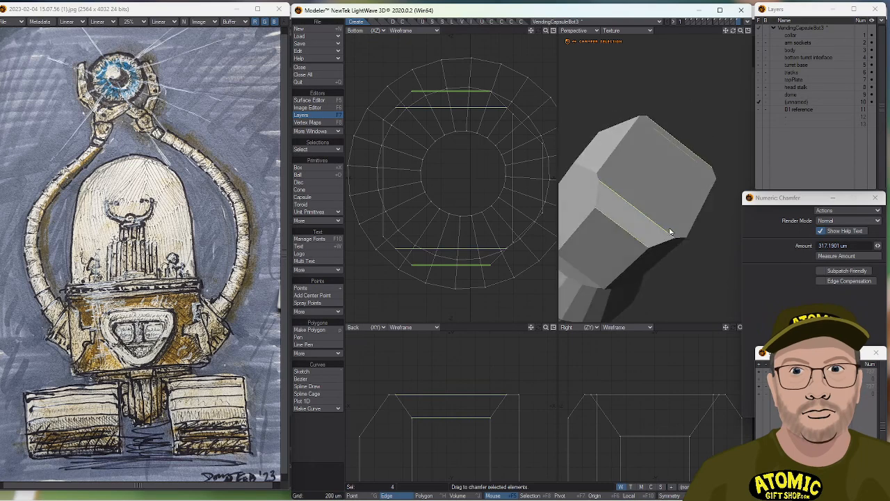
{"action": "key", "text": "space"}
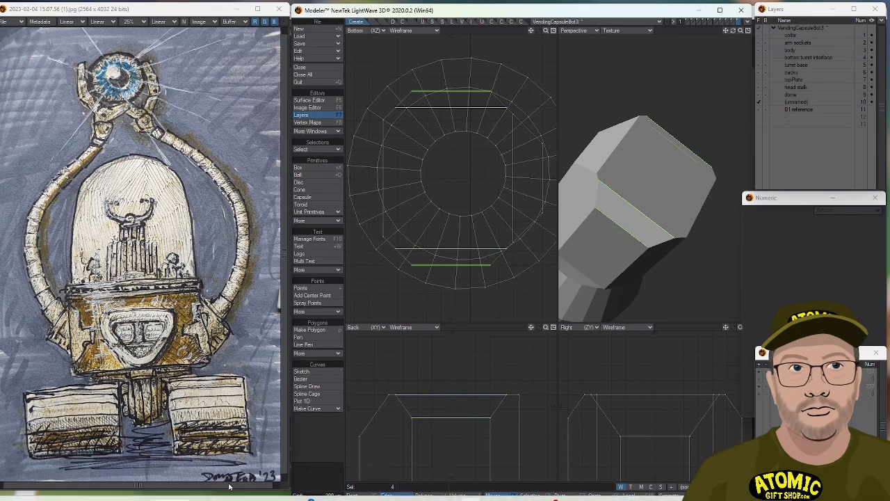
{"action": "left_click", "coordinate": [309, 434]}
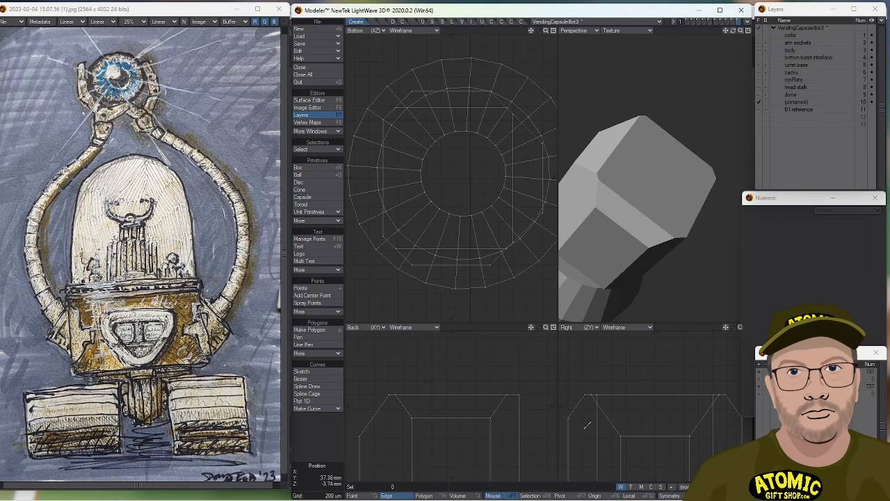
Split the polygons between the lower chamfer corner points at both low-X corners of the block's top.
{"action": "key", "text": "ctrl+g"}
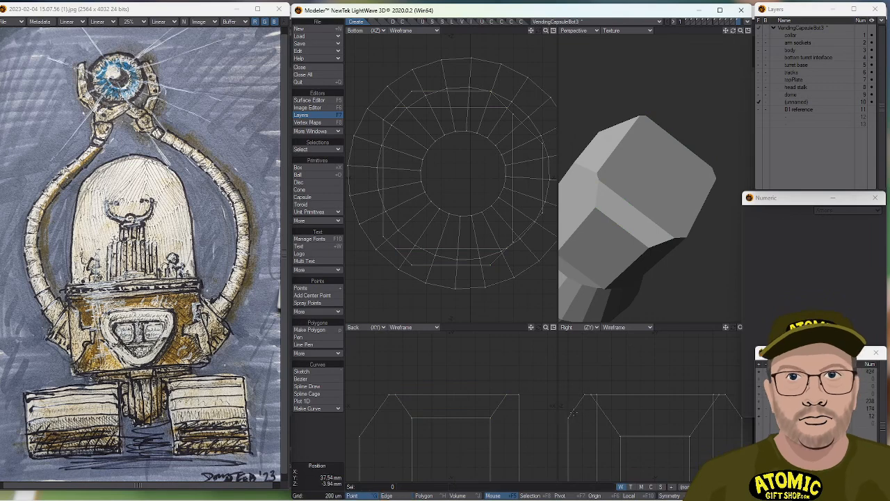
{"action": "left_click", "coordinate": [569, 417]}
{"action": "left_click", "coordinate": [624, 436]}
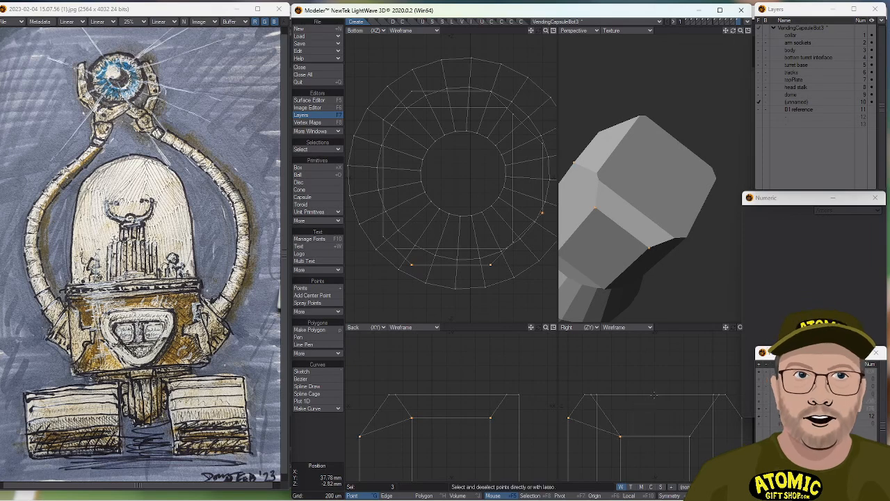
{"action": "mouse_move", "coordinate": [640, 386]}
{"action": "right_mouse_down"}
{"action": "mouse_move", "coordinate": [623, 460]}
{"action": "mouse_move", "coordinate": [654, 445]}
{"action": "right_mouse_up"}
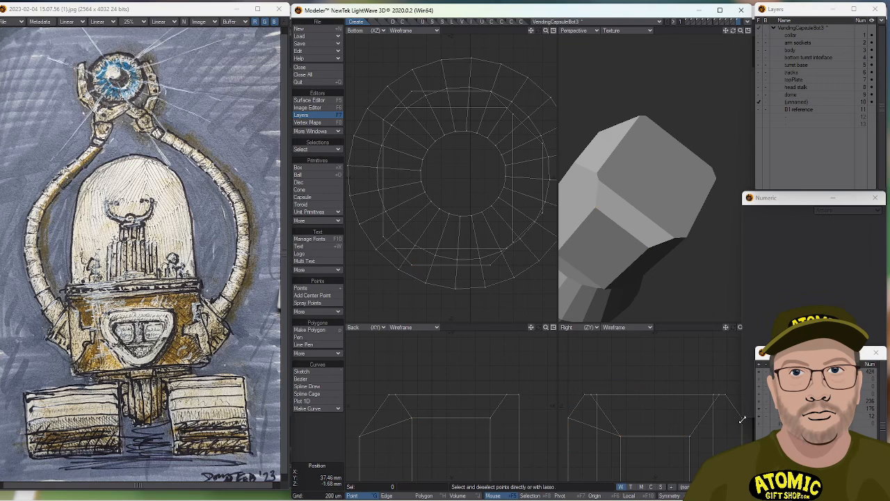
{"action": "left_click_drag", "start_coordinate": [703, 416], "coordinate": [678, 415], "text": "alt"}
{"action": "left_click", "coordinate": [665, 435]}
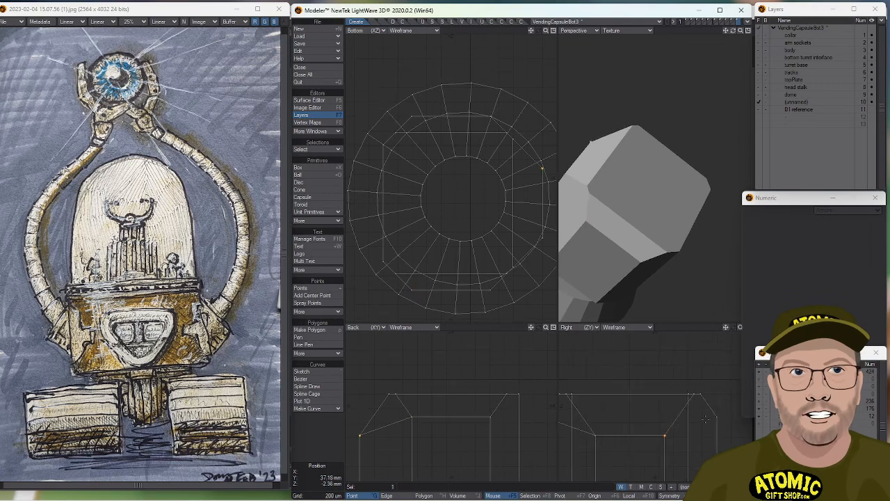
{"action": "left_click", "coordinate": [717, 417]}
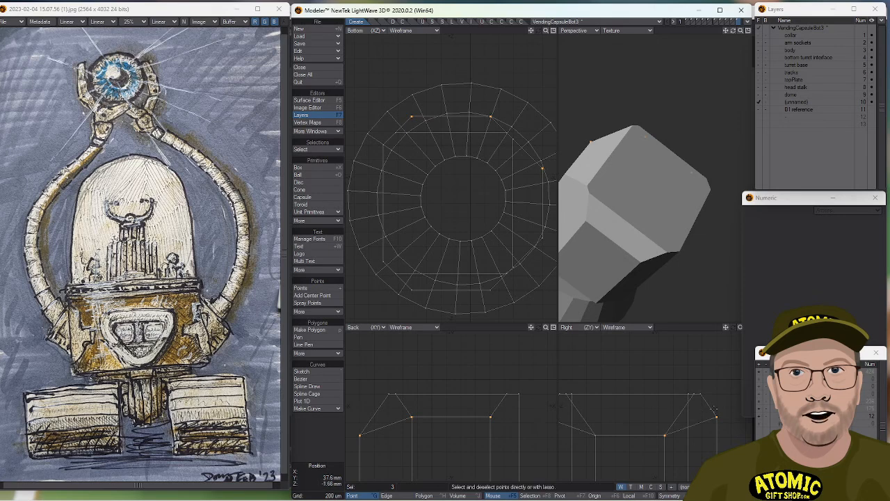
{"action": "mouse_move", "coordinate": [652, 396]}
{"action": "right_mouse_down"}
{"action": "mouse_move", "coordinate": [690, 424]}
{"action": "mouse_move", "coordinate": [680, 409]}
{"action": "right_mouse_up"}
Lower the two outermost top points on the block's high-X side by about 220 µm.
{"action": "mouse_move", "coordinate": [391, 403]}
{"action": "right_mouse_down"}
{"action": "mouse_move", "coordinate": [516, 426]}
{"action": "mouse_move", "coordinate": [520, 407]}
{"action": "right_mouse_up"}
{"action": "left_click", "coordinate": [519, 395]}
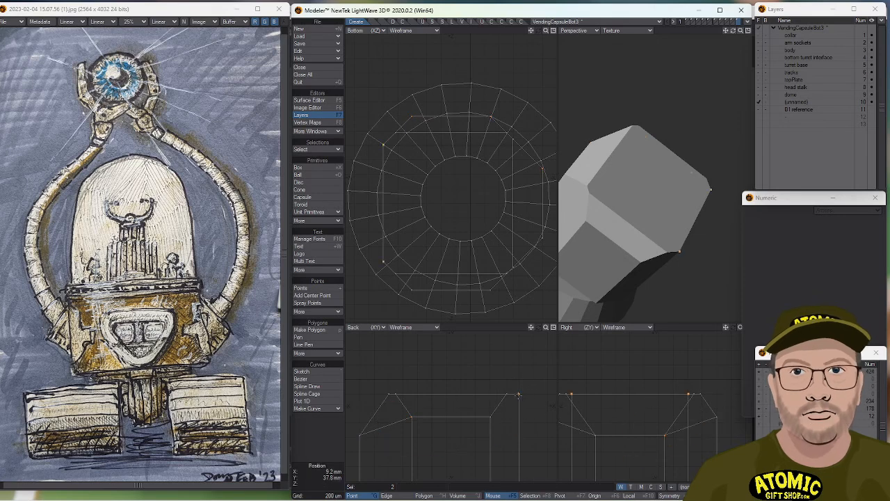
{"action": "key", "text": "t"}
{"action": "left_click_drag", "start_coordinate": [526, 417], "coordinate": [526, 434]}
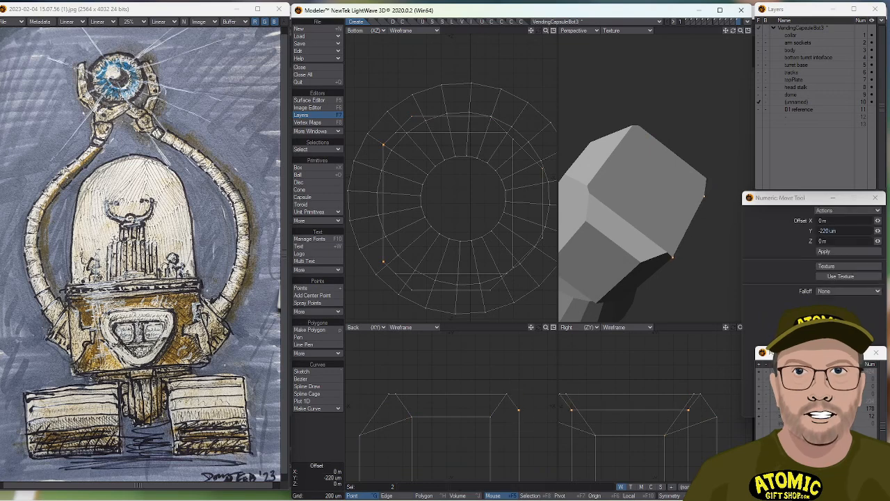
{"action": "key", "text": "space"}
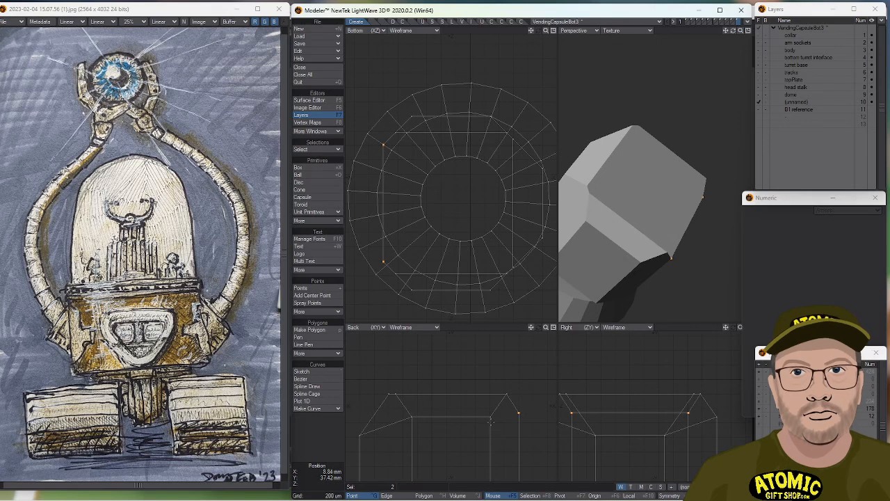
Split the polygons from the lowered points to the neighbouring chamfer corners and between the two high-X corners of the top face.
{"action": "left_click", "coordinate": [490, 416]}
{"action": "key", "text": "ctrl+l"}
{"action": "mouse_move", "coordinate": [468, 367]}
{"action": "right_mouse_down"}
{"action": "mouse_move", "coordinate": [468, 436]}
{"action": "mouse_move", "coordinate": [542, 404]}
{"action": "right_mouse_up"}
{"action": "left_click_drag", "start_coordinate": [658, 258], "coordinate": [614, 188], "text": "alt"}
{"action": "left_click", "coordinate": [615, 210]}
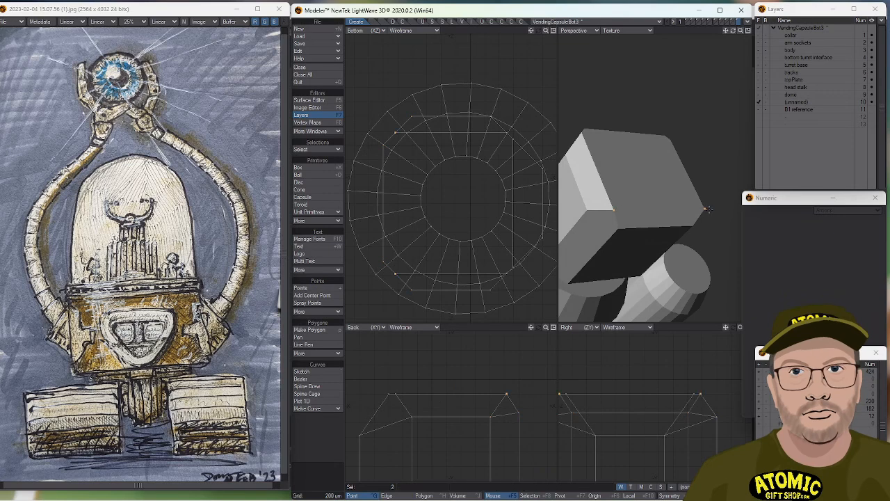
{"action": "right_click_drag", "start_coordinate": [628, 176], "coordinate": [587, 246]}
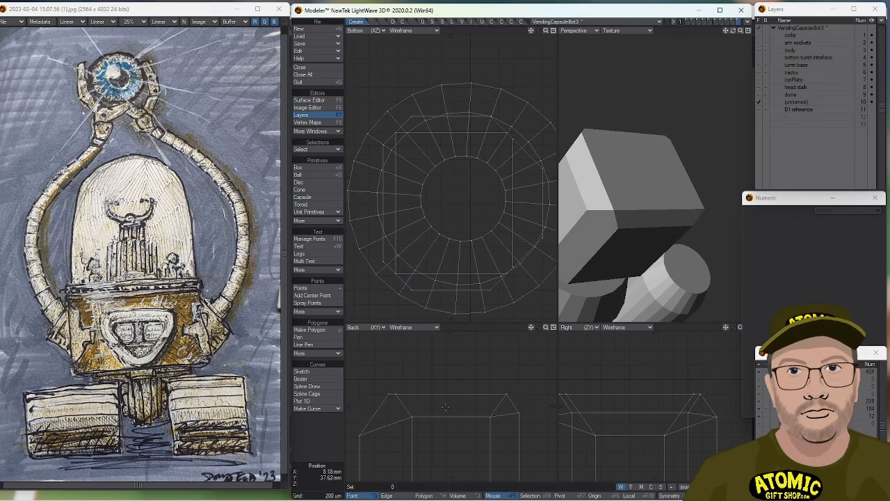
{"action": "scroll", "coordinate": [443, 406], "scroll_direction": "down", "scroll_amount": 3}
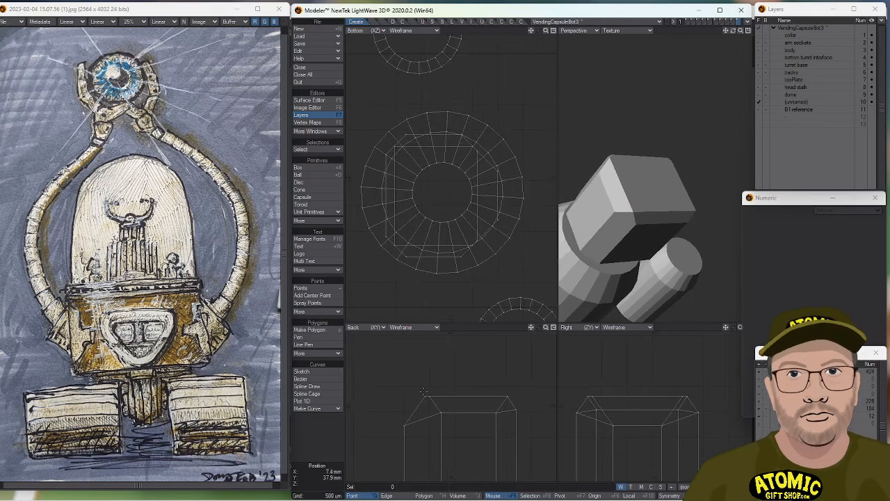
{"action": "left_click_drag", "start_coordinate": [612, 257], "coordinate": [634, 270], "text": "alt"}
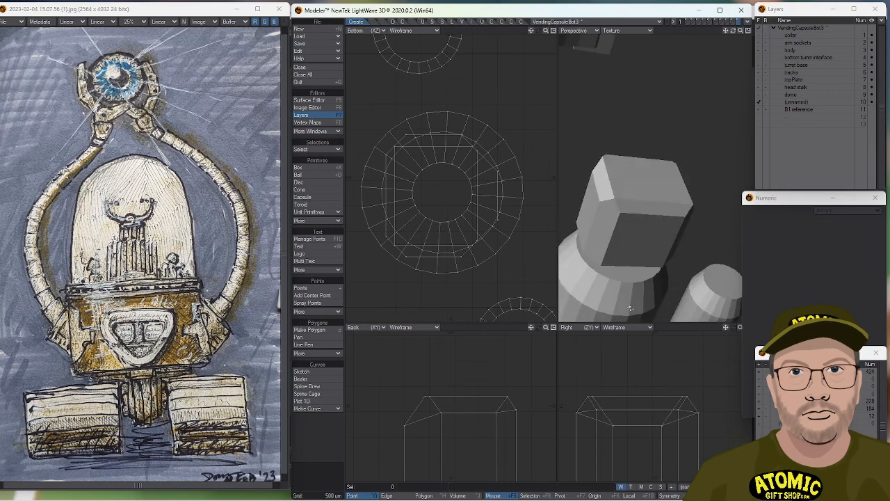
{"action": "mouse_move", "coordinate": [495, 405]}
{"action": "right_mouse_down"}
{"action": "mouse_move", "coordinate": [396, 416]}
{"action": "mouse_move", "coordinate": [557, 399]}
{"action": "mouse_move", "coordinate": [488, 428]}
{"action": "mouse_move", "coordinate": [539, 403]}
{"action": "right_mouse_up"}
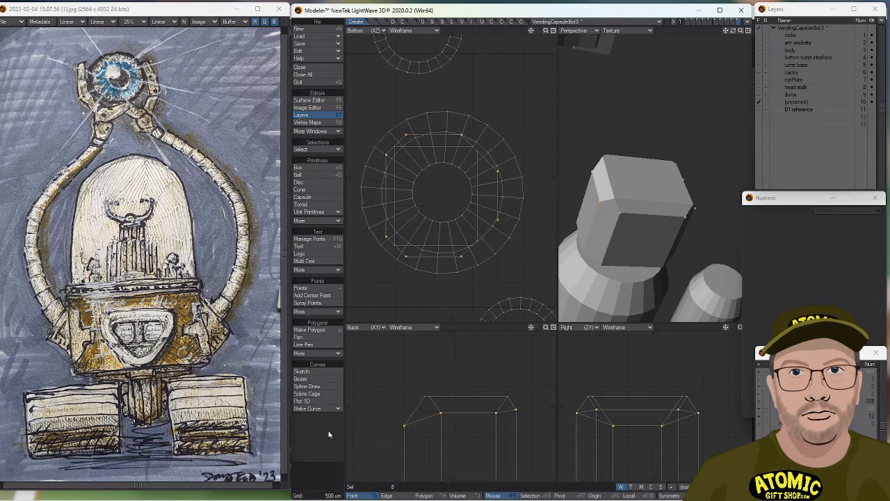
{"action": "key", "text": "ctrl+j"}
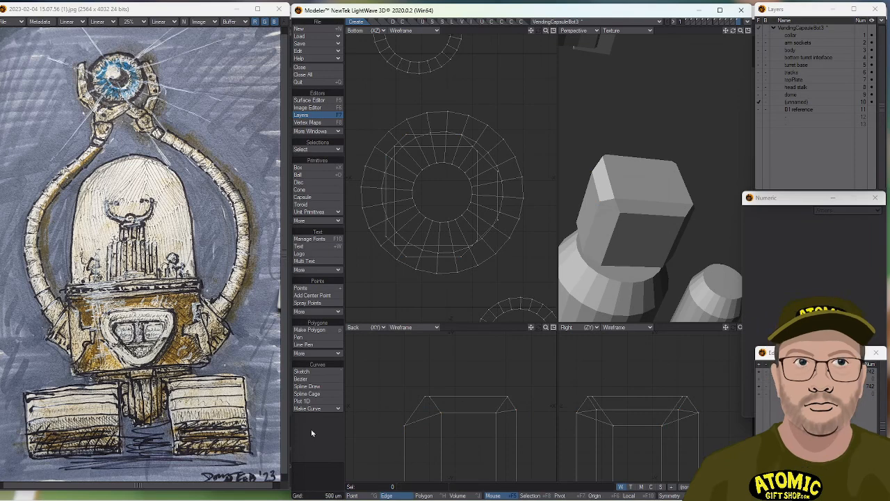
{"action": "key", "text": "ctrl+g"}
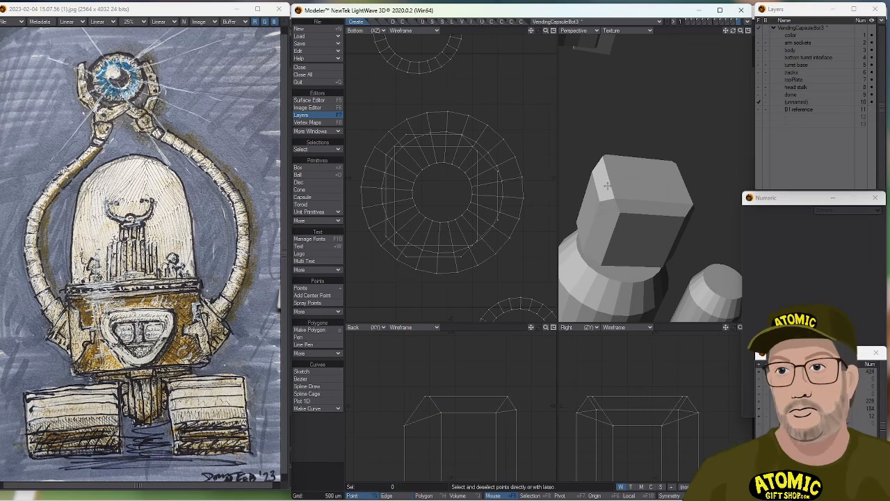
{"action": "left_click", "coordinate": [602, 203]}
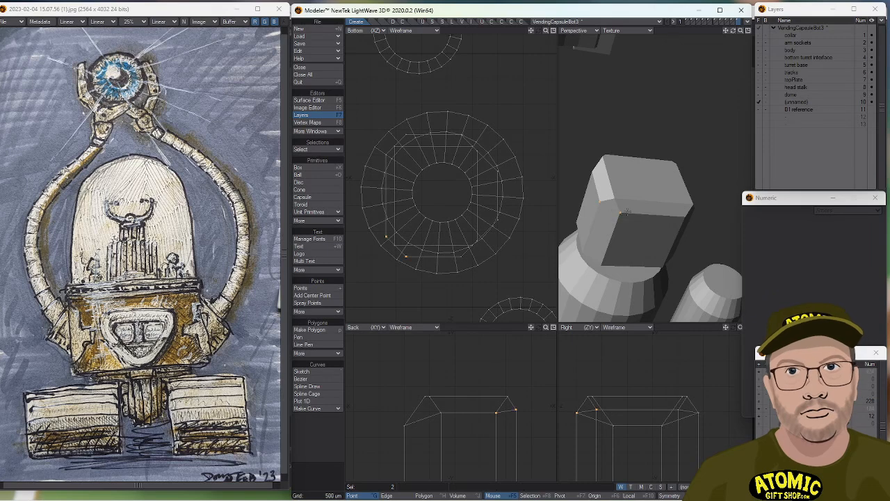
{"action": "left_click", "coordinate": [693, 206]}
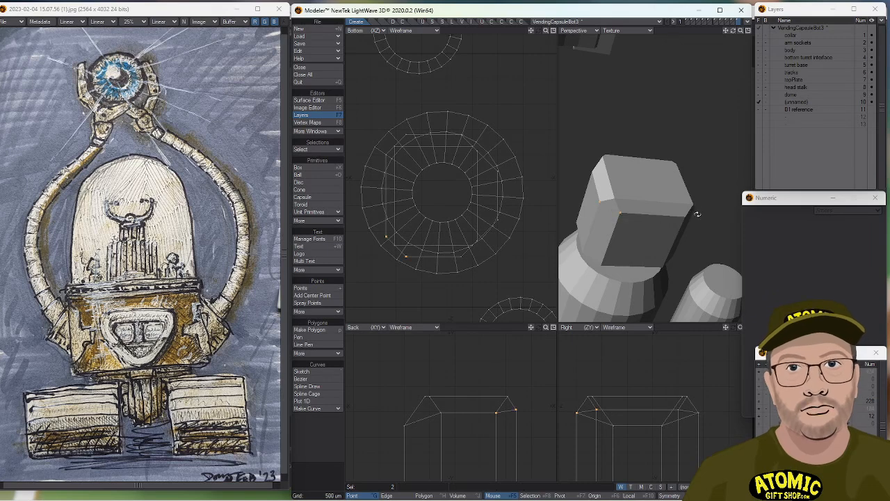
{"action": "left_click_drag", "start_coordinate": [694, 207], "coordinate": [637, 180], "text": "alt"}
{"action": "left_click", "coordinate": [669, 209]}
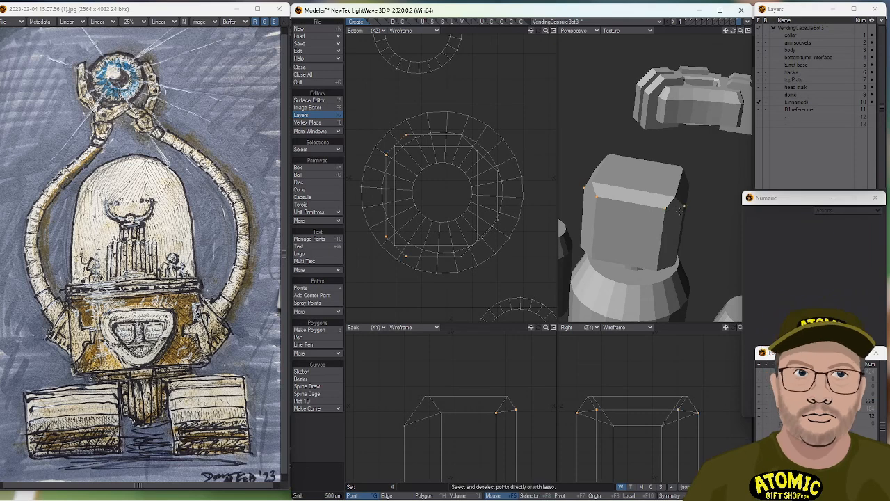
{"action": "right_click_drag", "start_coordinate": [591, 178], "coordinate": [655, 198]}
{"action": "left_click_drag", "start_coordinate": [707, 208], "coordinate": [576, 203], "text": "alt"}
{"action": "right_click_drag", "start_coordinate": [604, 199], "coordinate": [626, 224]}
{"action": "left_click_drag", "start_coordinate": [625, 224], "coordinate": [630, 214], "text": "alt"}
{"action": "left_click", "coordinate": [696, 174]}
{"action": "left_click", "coordinate": [662, 209]}
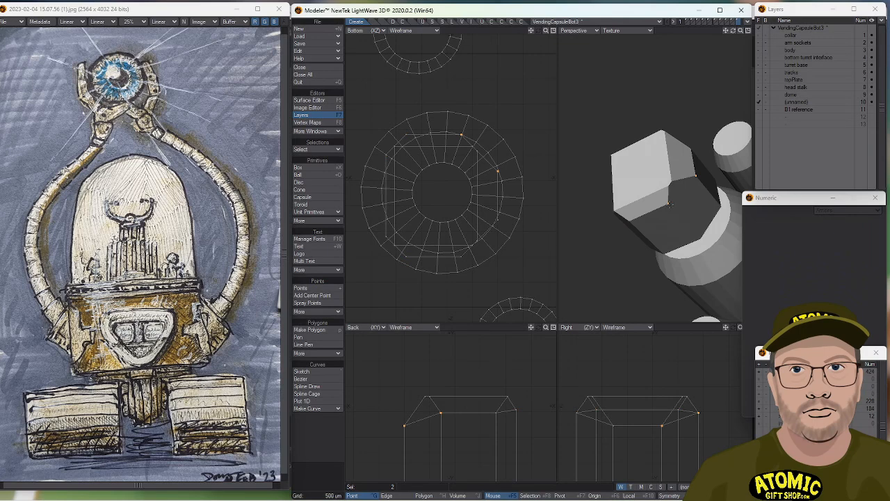
{"action": "left_click_drag", "start_coordinate": [661, 209], "coordinate": [642, 200], "text": "alt"}
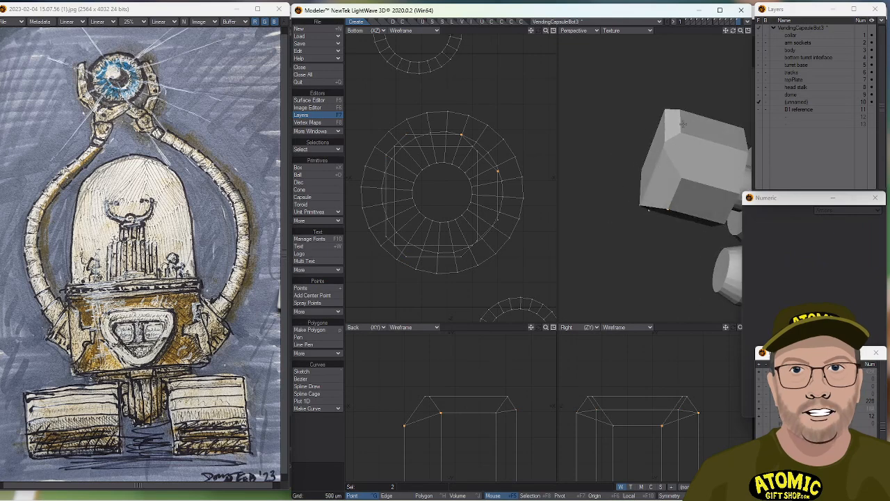
{"action": "mouse_move", "coordinate": [623, 169]}
{"action": "right_mouse_down"}
{"action": "mouse_move", "coordinate": [621, 256]}
{"action": "mouse_move", "coordinate": [701, 175]}
{"action": "right_mouse_up"}
{"action": "mouse_move", "coordinate": [677, 130]}
{"action": "left_mouse_down"}
{"action": "mouse_move", "coordinate": [666, 189]}
{"action": "mouse_move", "coordinate": [693, 174]}
{"action": "mouse_move", "coordinate": [675, 173]}
{"action": "mouse_move", "coordinate": [673, 146]}
{"action": "mouse_move", "coordinate": [640, 92]}
{"action": "mouse_move", "coordinate": [696, 144]}
{"action": "mouse_move", "coordinate": [628, 181]}
{"action": "left_mouse_up"}
{"action": "key", "text": "slash"}
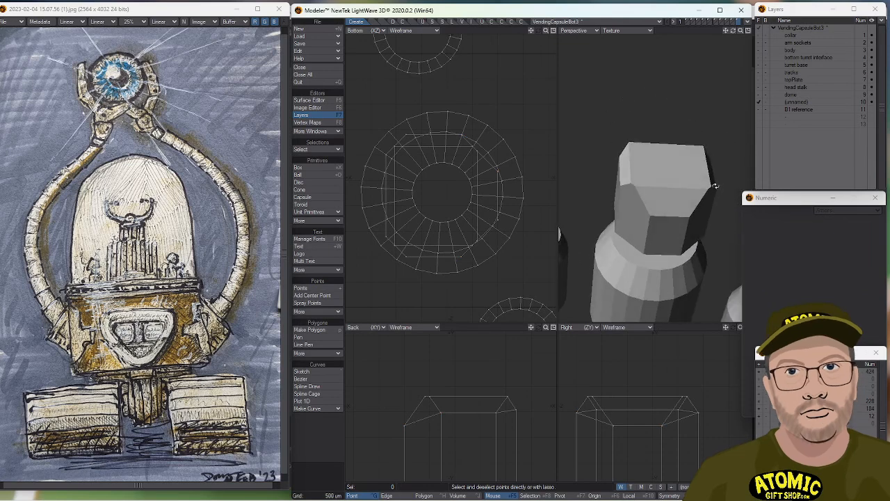
Stretch the four points at the low-X end of the block's top face inward, using a 90% horizontal factor.
{"action": "left_click", "coordinate": [632, 185]}
{"action": "left_click", "coordinate": [709, 187]}
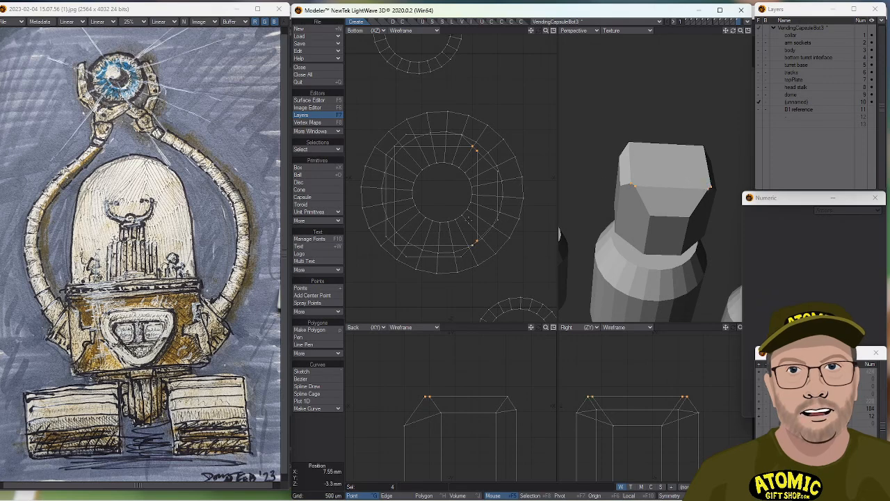
{"action": "key", "text": "h"}
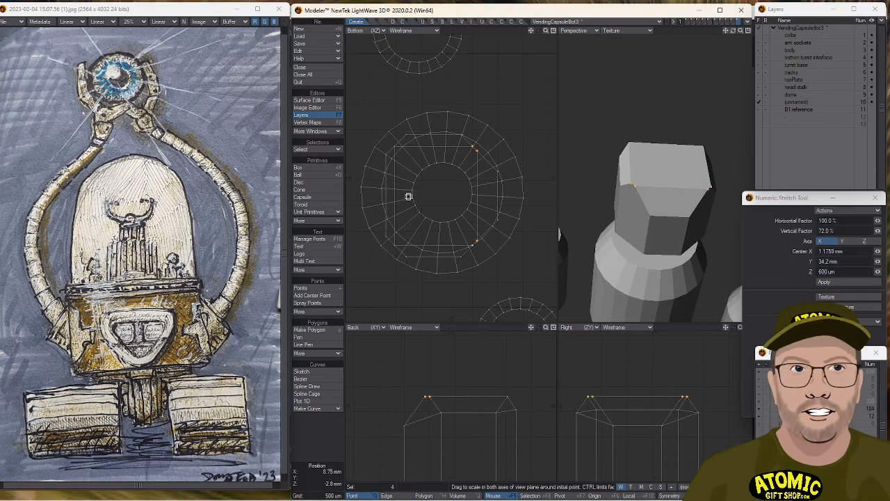
{"action": "left_click_drag", "start_coordinate": [397, 199], "coordinate": [379, 199]}
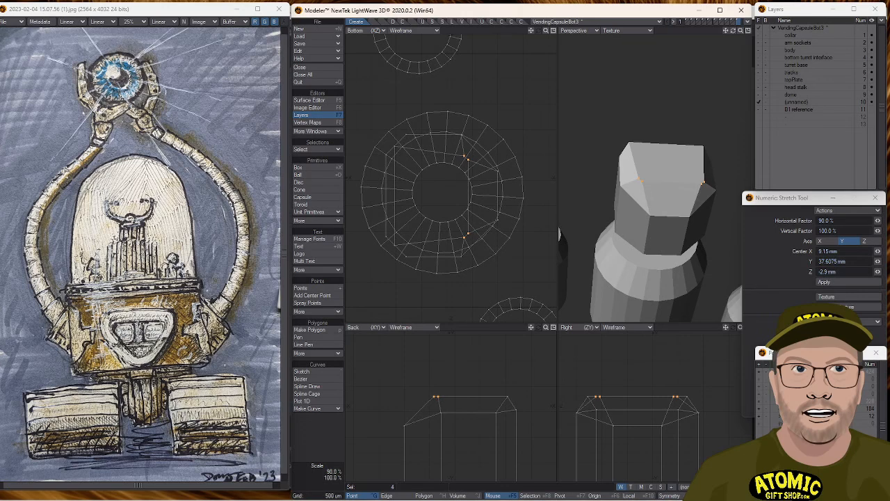
{"action": "key", "text": "space"}
Spread the inner pair of those top points with a 119% vertical stretch, and stretch the outermost low-X pair closer together.
{"action": "left_click", "coordinate": [468, 159]}
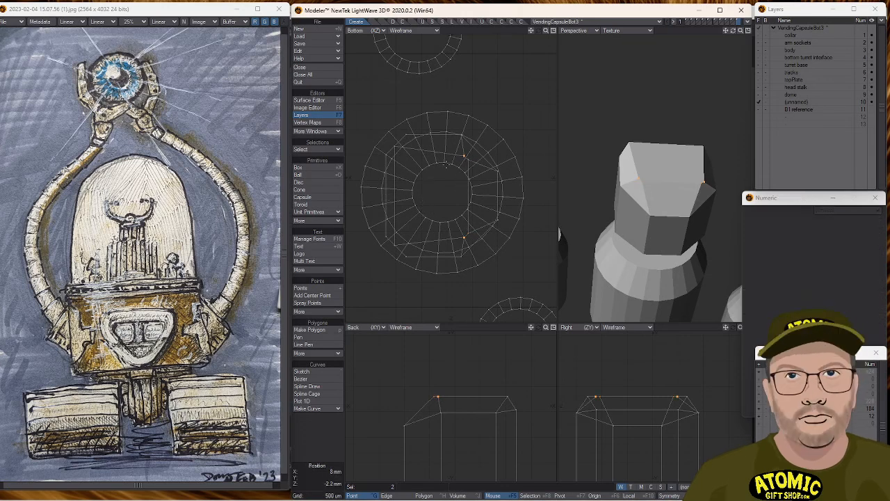
{"action": "key", "text": "h"}
{"action": "mouse_move", "coordinate": [410, 189]}
{"action": "left_mouse_down"}
{"action": "mouse_move", "coordinate": [392, 189]}
{"action": "mouse_move", "coordinate": [418, 174]}
{"action": "left_mouse_up"}
{"action": "right_click_drag", "start_coordinate": [459, 122], "coordinate": [442, 286]}
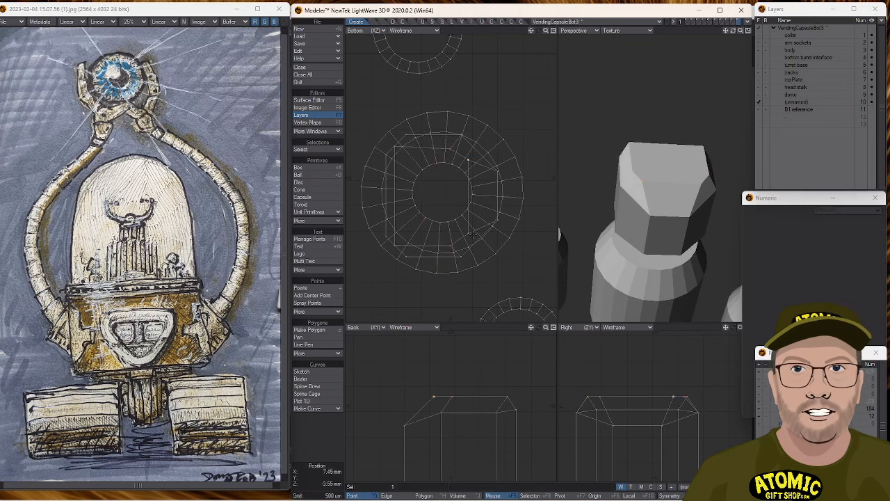
{"action": "key", "text": "h"}
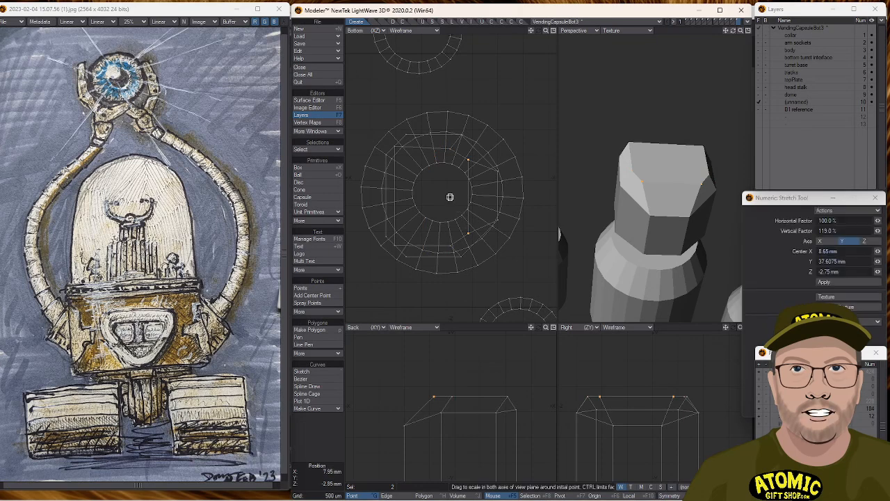
{"action": "left_click_drag", "start_coordinate": [449, 197], "coordinate": [449, 204]}
{"action": "key", "text": "space"}
{"action": "key", "text": "slash"}
Chamfer the two high-X corner points of the block's top face by about 277 µm.
{"action": "left_click_drag", "start_coordinate": [626, 132], "coordinate": [655, 164], "text": "alt"}
{"action": "key", "text": "ctrl+h"}
{"action": "key", "text": "ctrl+j"}
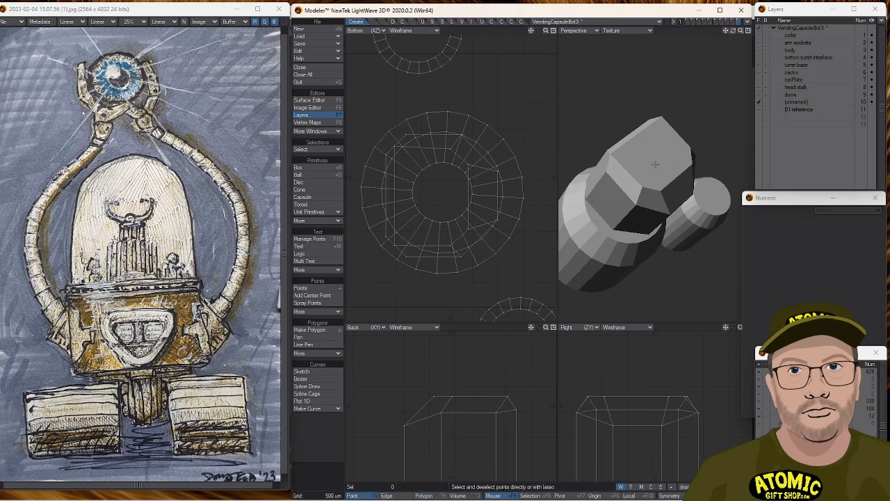
{"action": "left_click", "coordinate": [655, 164]}
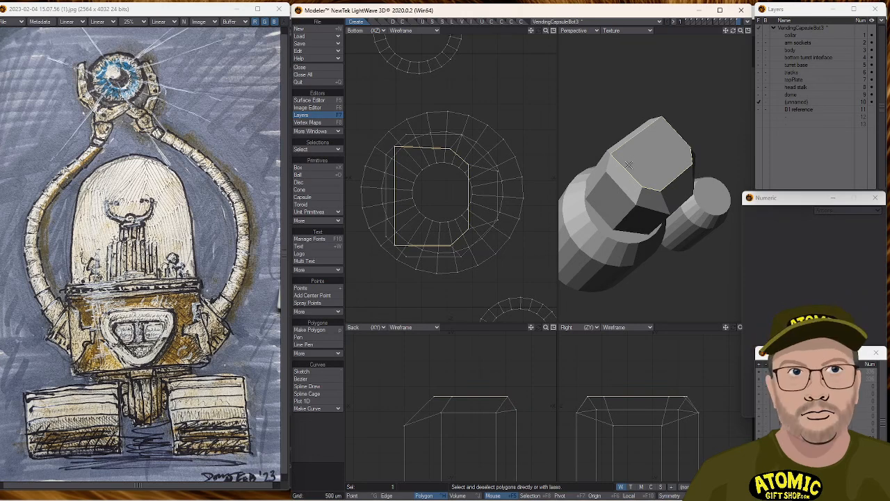
{"action": "key", "text": "ctrl+g"}
{"action": "left_click_drag", "start_coordinate": [611, 153], "coordinate": [664, 111]}
{"action": "key", "text": "ctrl+b"}
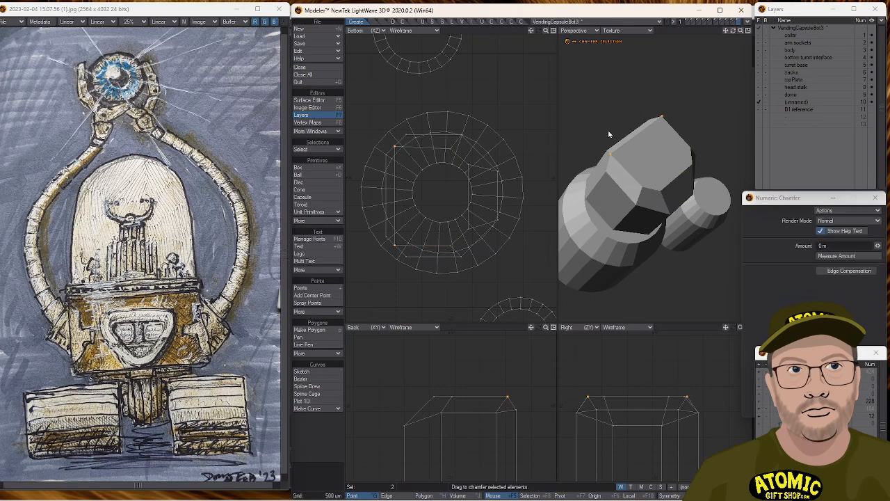
{"action": "left_click_drag", "start_coordinate": [619, 135], "coordinate": [697, 184]}
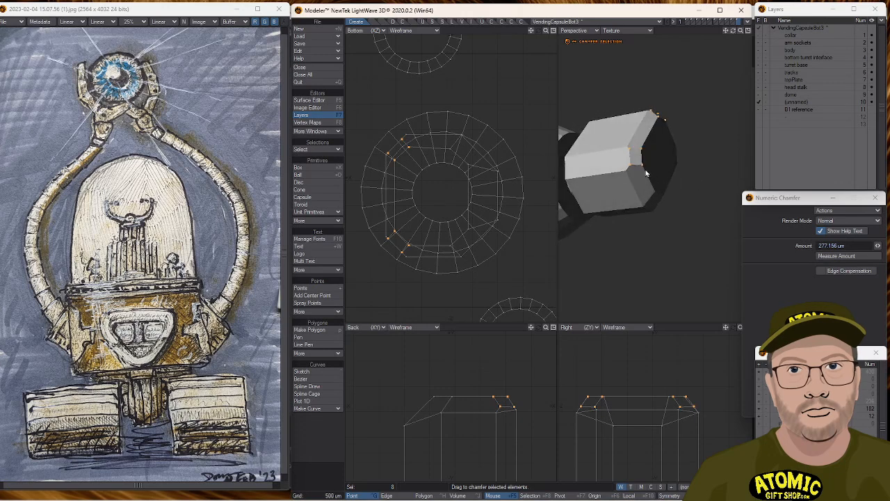
{"action": "key", "text": "space"}
{"action": "left_click", "coordinate": [629, 148], "text": "shift"}
{"action": "left_click", "coordinate": [626, 170], "text": "shift"}
{"action": "left_click_drag", "start_coordinate": [629, 150], "coordinate": [648, 183], "text": "alt"}
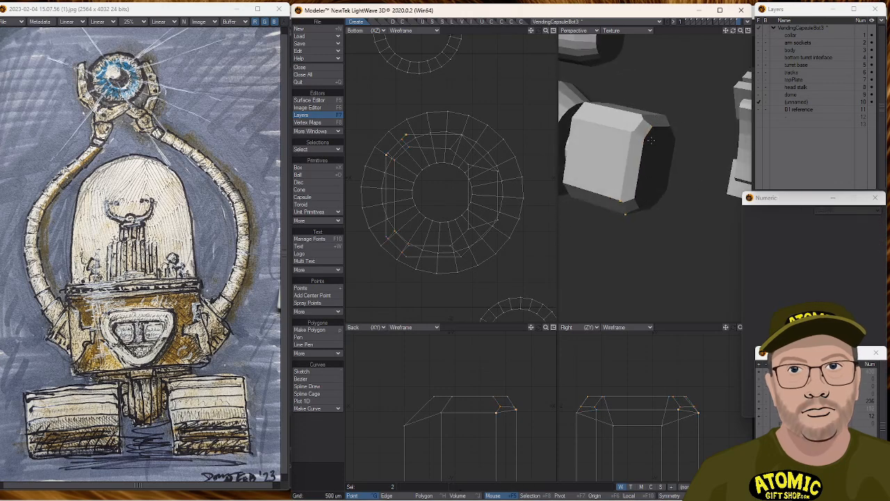
{"action": "left_click", "coordinate": [630, 130], "text": "shift"}
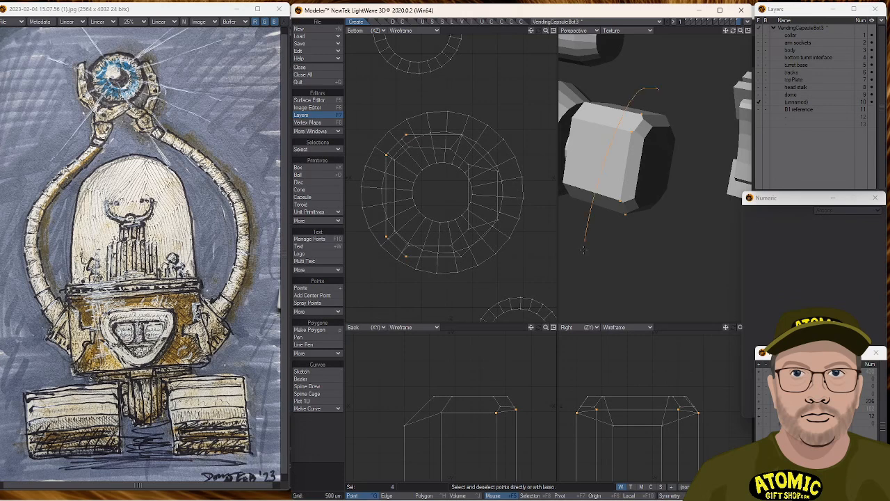
{"action": "left_click", "coordinate": [696, 222]}
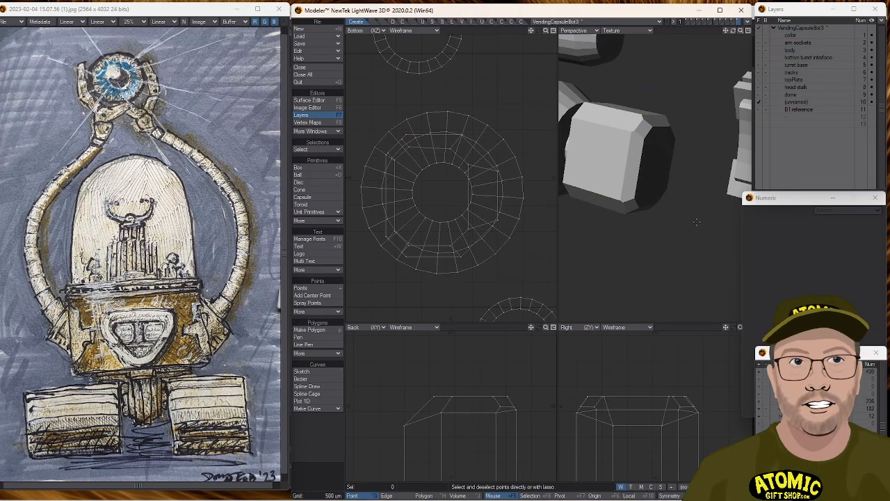
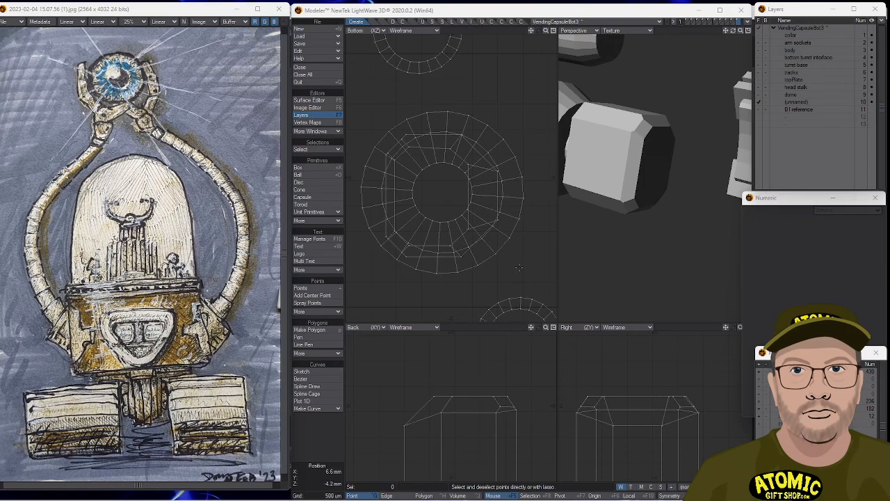
Drag the block's lower chamfer points in the Back view, lowering the low-X ones and shifting the inner high-X ones about 150 µm toward low X.
{"action": "scroll", "coordinate": [511, 272], "scroll_direction": "down", "scroll_amount": 3}
{"action": "scroll", "coordinate": [630, 252], "scroll_direction": "down", "scroll_amount": 4}
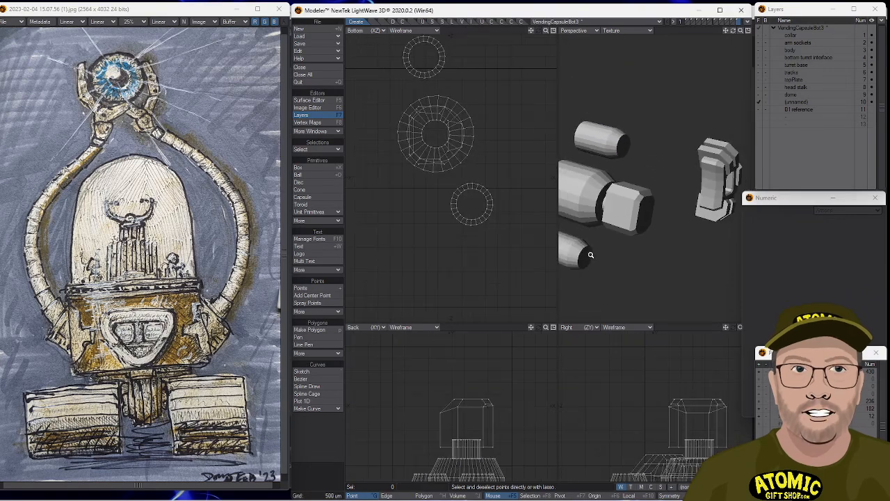
{"action": "left_click_drag", "start_coordinate": [677, 247], "coordinate": [605, 238], "text": "alt"}
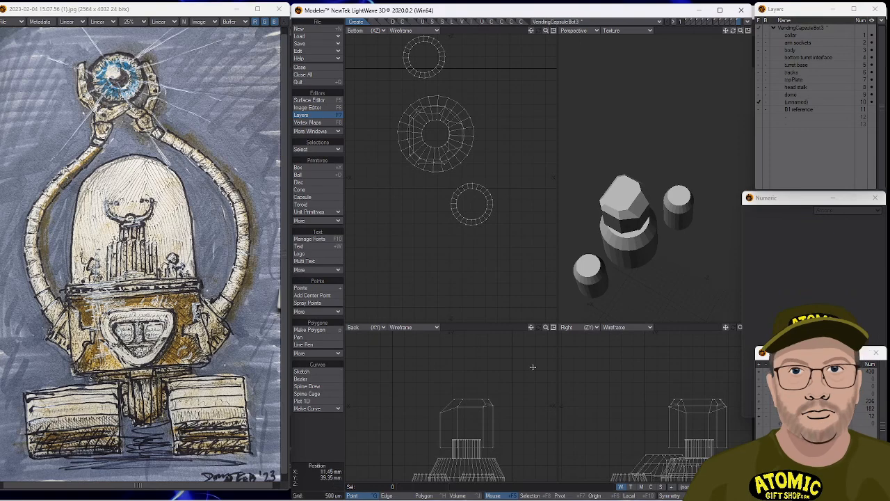
{"action": "scroll", "coordinate": [470, 415], "scroll_direction": "up", "scroll_amount": 2}
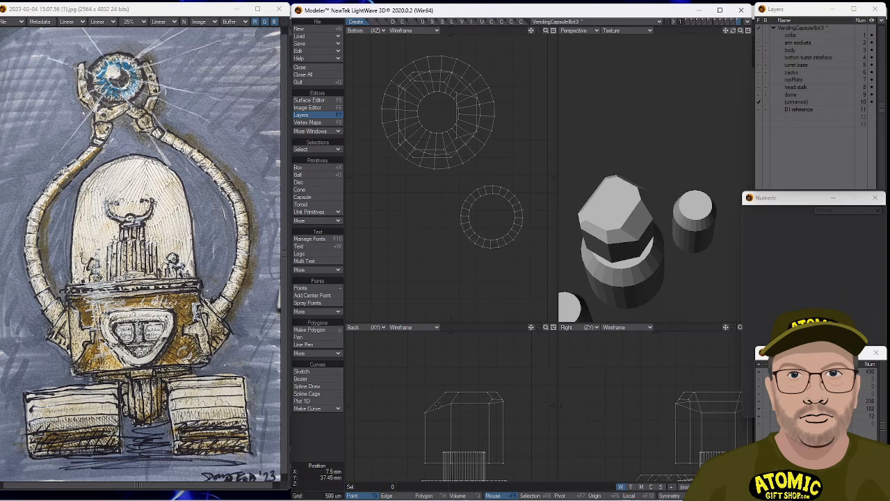
{"action": "key", "text": "ctrl+t"}
{"action": "left_click_drag", "start_coordinate": [453, 403], "coordinate": [426, 413]}
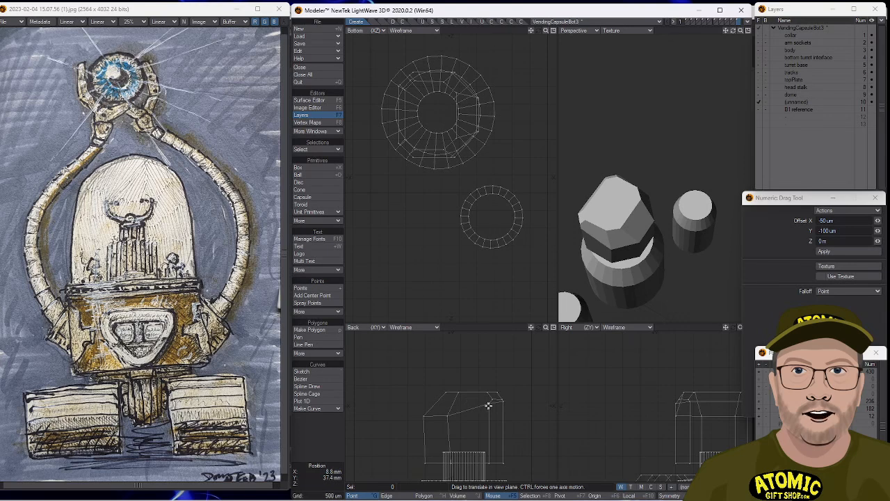
{"action": "mouse_move", "coordinate": [489, 402]}
{"action": "left_mouse_down"}
{"action": "mouse_move", "coordinate": [489, 421]}
{"action": "mouse_move", "coordinate": [490, 411]}
{"action": "mouse_move", "coordinate": [505, 409]}
{"action": "mouse_move", "coordinate": [484, 392]}
{"action": "mouse_move", "coordinate": [494, 392]}
{"action": "mouse_move", "coordinate": [489, 399]}
{"action": "left_mouse_up"}
{"action": "left_click_drag", "start_coordinate": [597, 277], "coordinate": [720, 259], "text": "alt"}
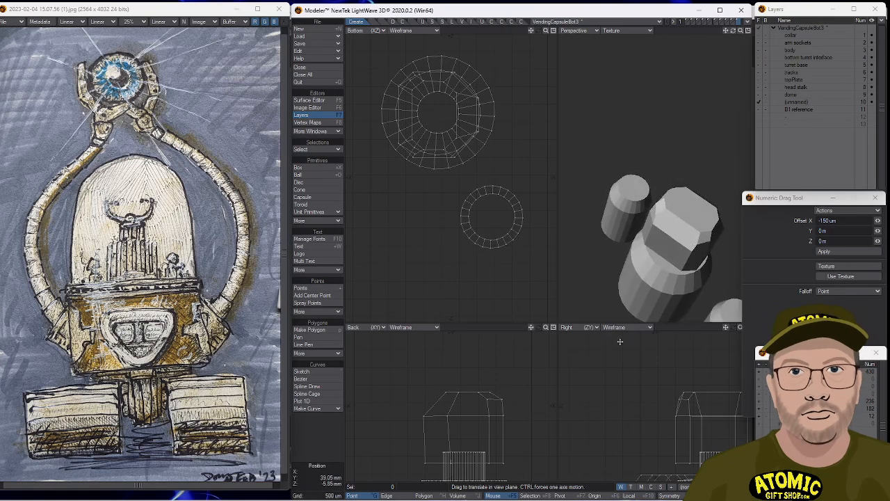
{"action": "key", "text": "space"}
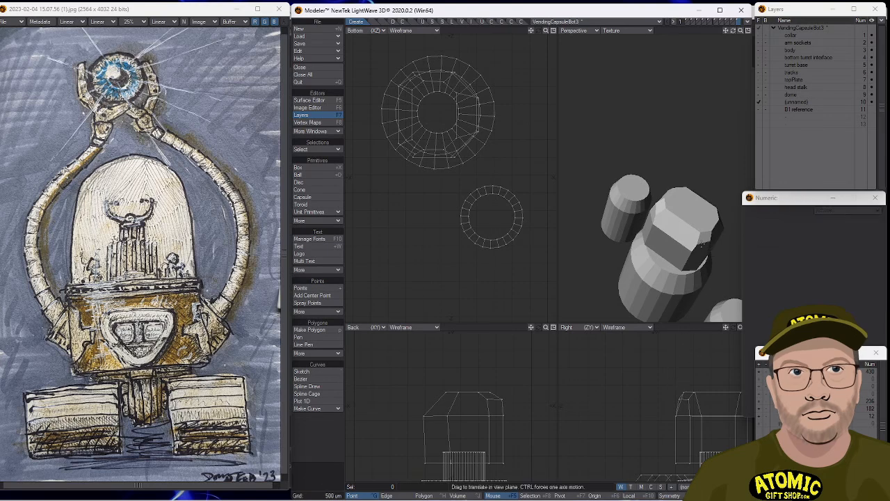
Move the two short lower chamfer edges at the block's high-X corners down by 50 µm.
{"action": "key", "text": "ctrl+h"}
{"action": "left_click", "coordinate": [701, 240]}
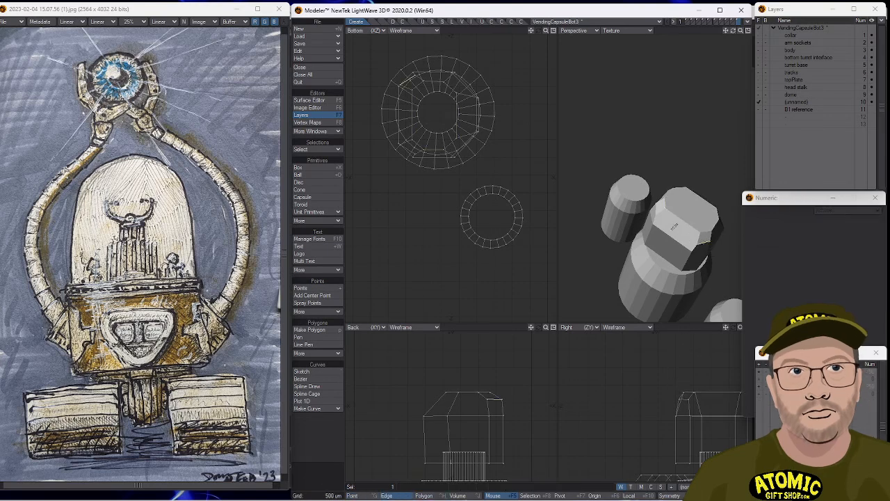
{"action": "left_click", "coordinate": [654, 207]}
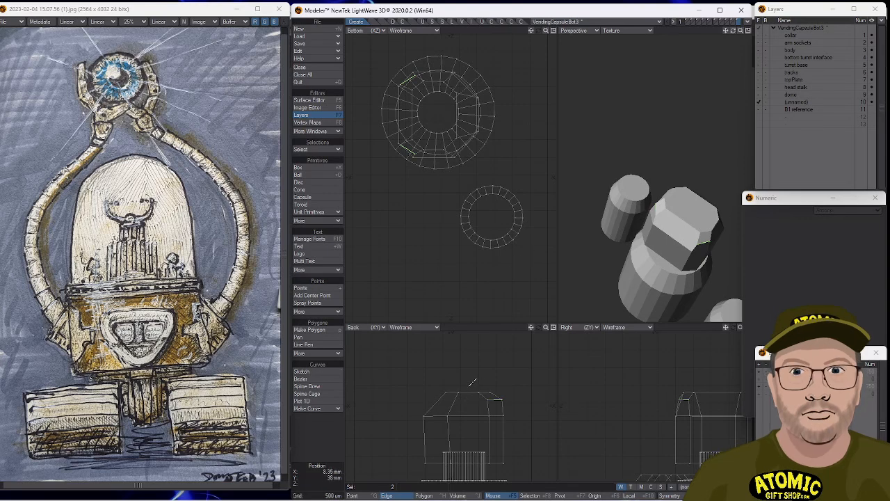
{"action": "key", "text": "t"}
{"action": "left_click_drag", "start_coordinate": [512, 411], "coordinate": [509, 419]}
Split the polygon between the two opposing lower points of the high-X corner chamfers.
{"action": "left_click_drag", "start_coordinate": [707, 235], "coordinate": [671, 263], "text": "alt"}
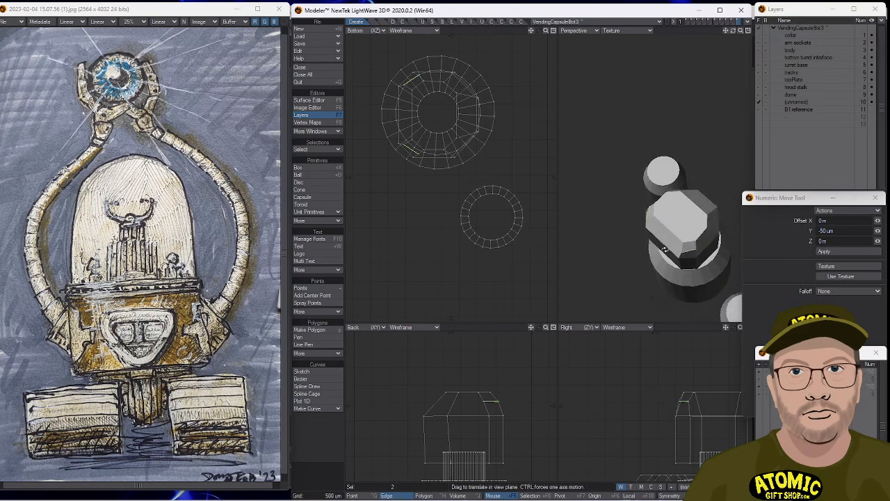
{"action": "key", "text": "ctrl+g"}
{"action": "mouse_move", "coordinate": [489, 363]}
{"action": "right_mouse_down"}
{"action": "mouse_move", "coordinate": [442, 425]}
{"action": "mouse_move", "coordinate": [511, 409]}
{"action": "mouse_move", "coordinate": [416, 419]}
{"action": "right_mouse_up"}
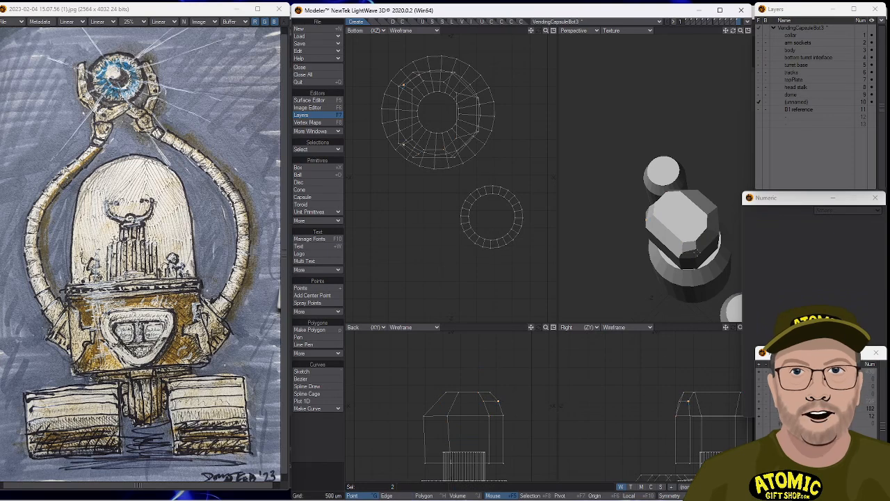
{"action": "key", "text": "ctrl+l"}
{"action": "key", "text": "slash"}
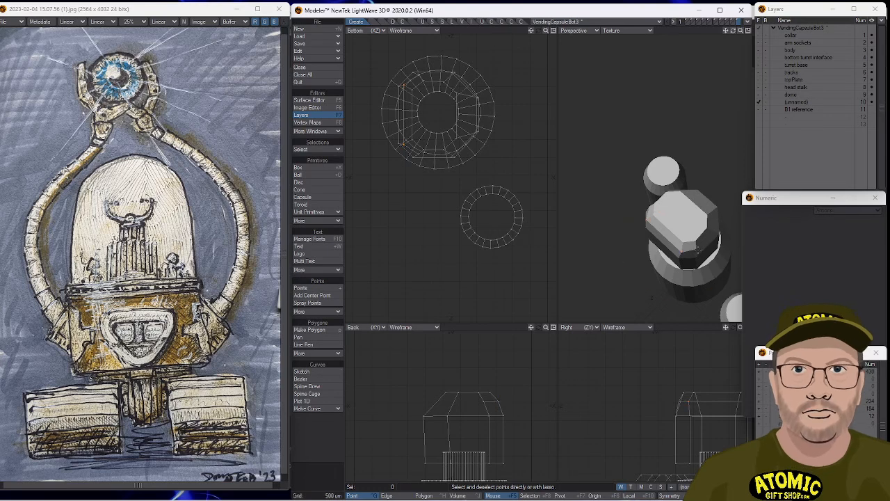
Split the block's high-Z side polygon between its low-X and high-X lower chamfer points.
{"action": "left_click_drag", "start_coordinate": [692, 236], "coordinate": [643, 221], "text": "alt"}
{"action": "left_click", "coordinate": [651, 238]}
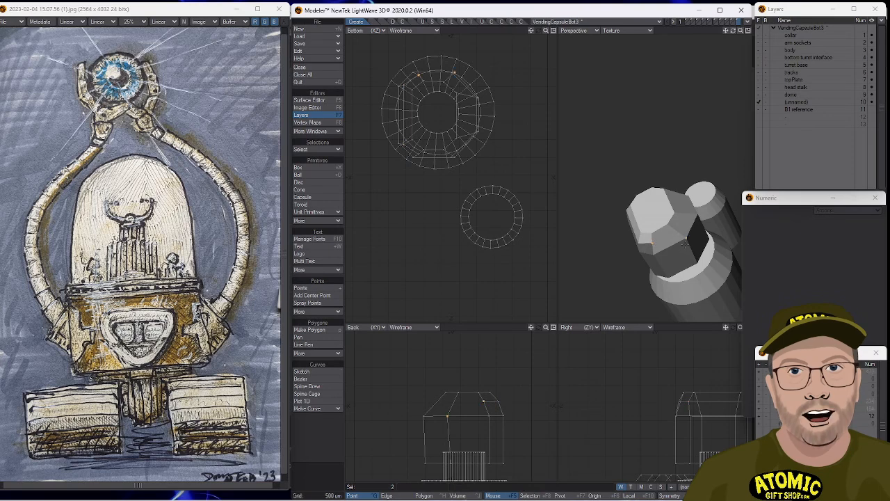
{"action": "left_click_drag", "start_coordinate": [673, 252], "coordinate": [609, 192], "text": "alt"}
{"action": "key", "text": "slash"}
Split the matching low-Z side polygon, and the high-Z one from the top face's low-X point to the lower chamfer point.
{"action": "left_click", "coordinate": [618, 213]}
{"action": "left_click", "coordinate": [581, 188]}
{"action": "left_click", "coordinate": [593, 209]}
{"action": "key", "text": "ctrl+l"}
{"action": "left_click", "coordinate": [577, 210], "text": "shift"}
{"action": "key", "text": "ctrl+w"}
{"action": "left_click", "coordinate": [588, 185], "text": "shift"}
{"action": "key", "text": "slash"}
Split the low-Z chamfer polygon between the top face's low-X point and the lower chamfer point.
{"action": "left_click_drag", "start_coordinate": [628, 212], "coordinate": [596, 191], "text": "alt"}
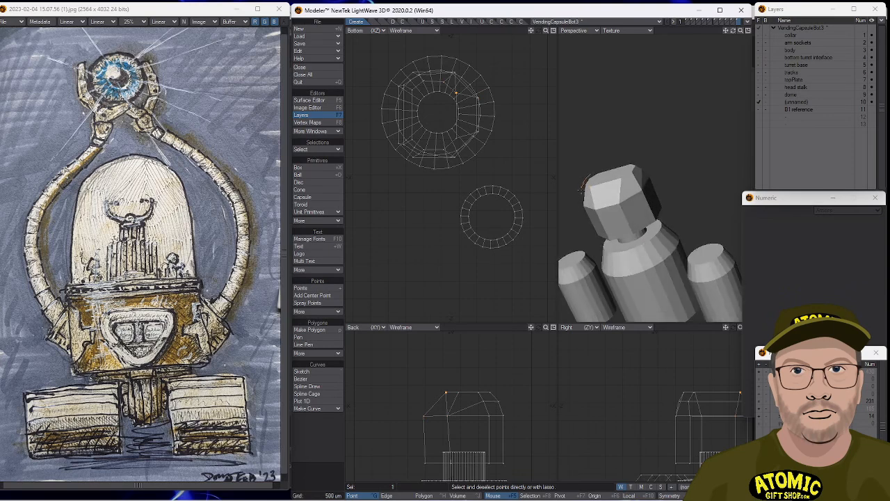
{"action": "left_click", "coordinate": [641, 189]}
{"action": "left_click", "coordinate": [618, 176]}
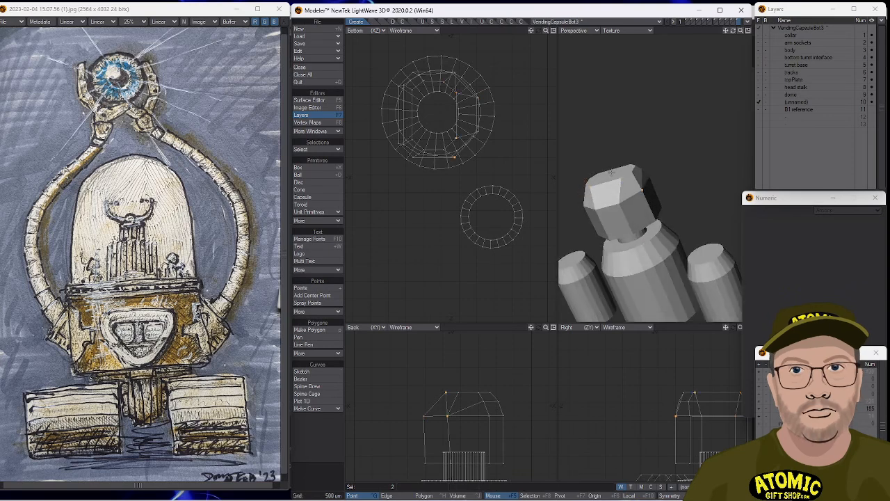
{"action": "key", "text": "slash"}
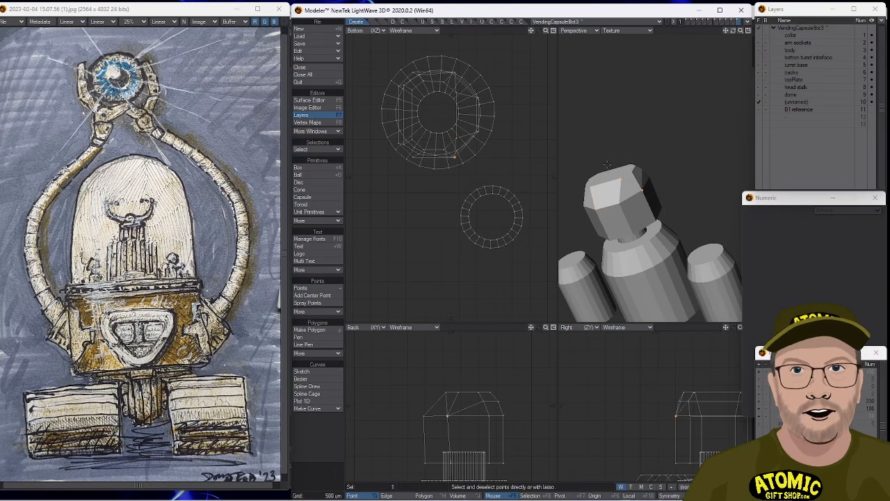
Split the block's top face across its width between the two high-X side points and between the two low-X side points.
{"action": "left_click_drag", "start_coordinate": [571, 213], "coordinate": [626, 198], "text": "alt"}
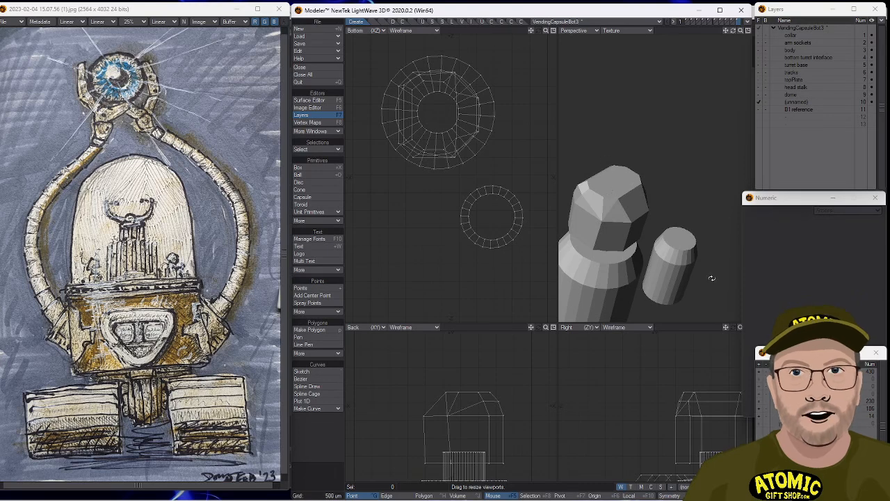
{"action": "left_click_drag", "start_coordinate": [640, 208], "coordinate": [642, 159], "text": "alt"}
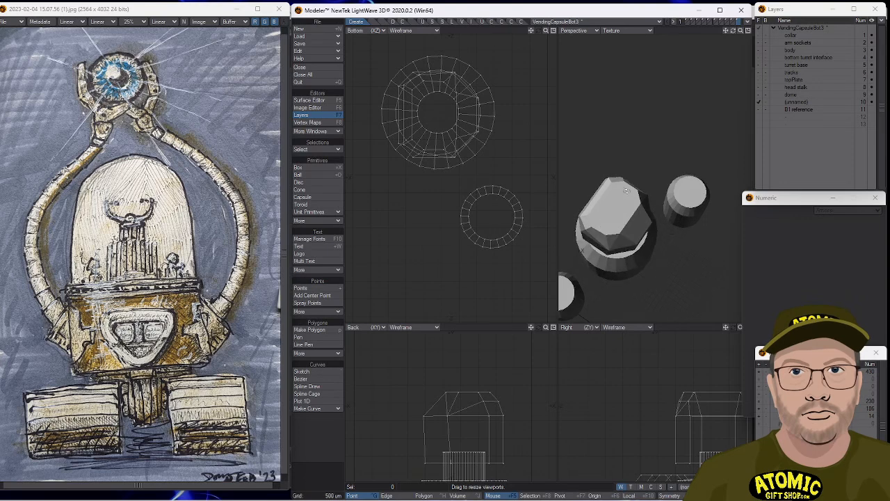
{"action": "left_click", "coordinate": [591, 228]}
{"action": "left_click", "coordinate": [626, 179], "text": "shift"}
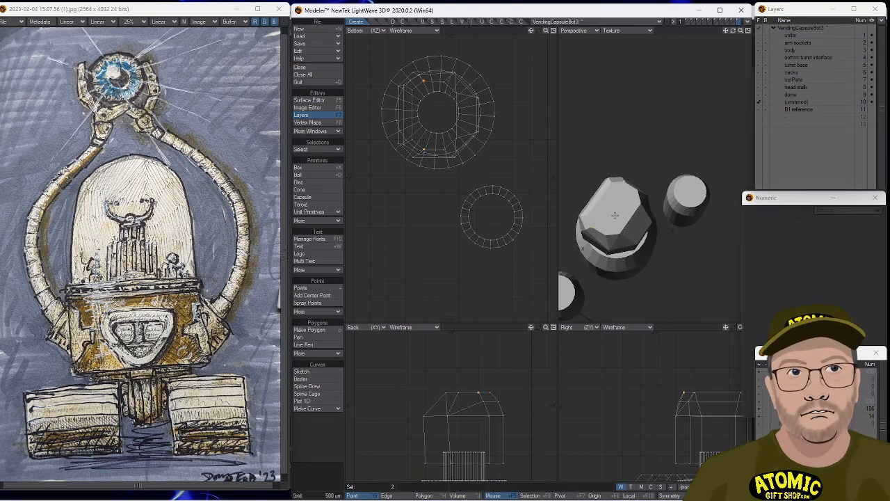
{"action": "right_click_drag", "start_coordinate": [624, 164], "coordinate": [548, 226]}
{"action": "left_click", "coordinate": [610, 225]}
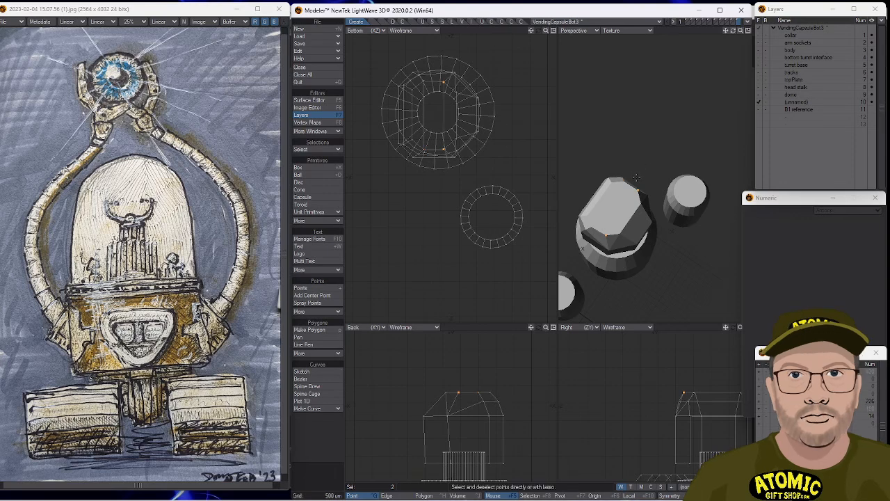
{"action": "key", "text": "ctrl+h"}
{"action": "left_click", "coordinate": [612, 209]}
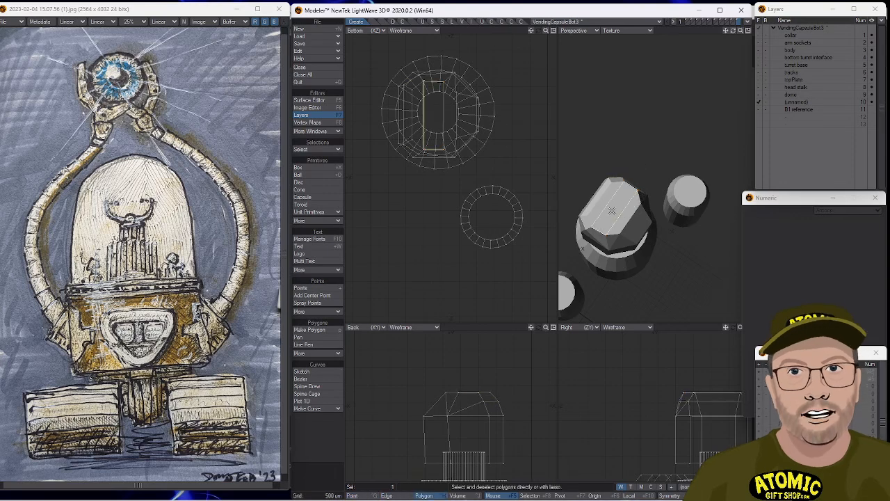
{"action": "left_click", "coordinate": [310, 439]}
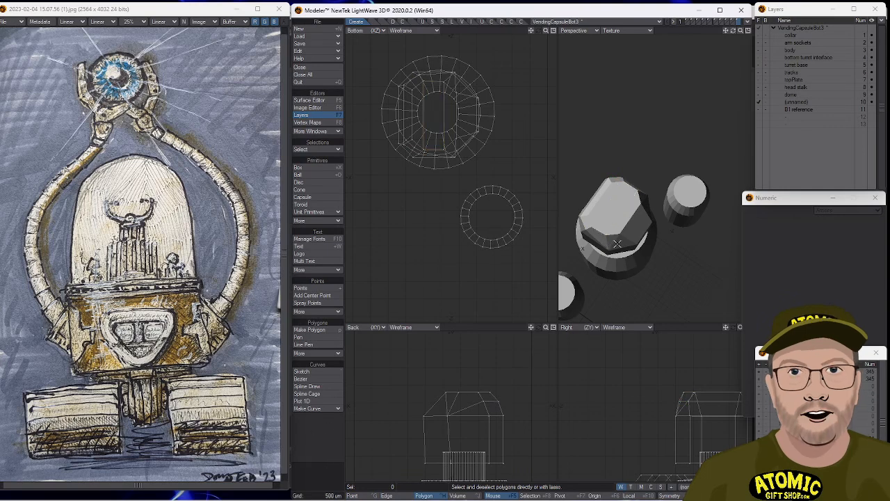
Raise the narrow centre polygon of the block's top face 50 um in Y.
{"action": "left_click", "coordinate": [615, 212]}
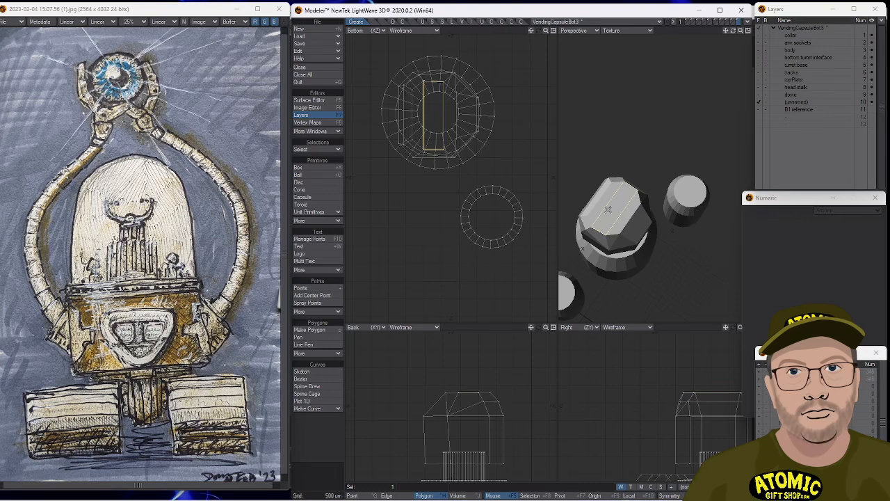
{"action": "left_click_drag", "start_coordinate": [637, 279], "coordinate": [653, 202], "text": "alt"}
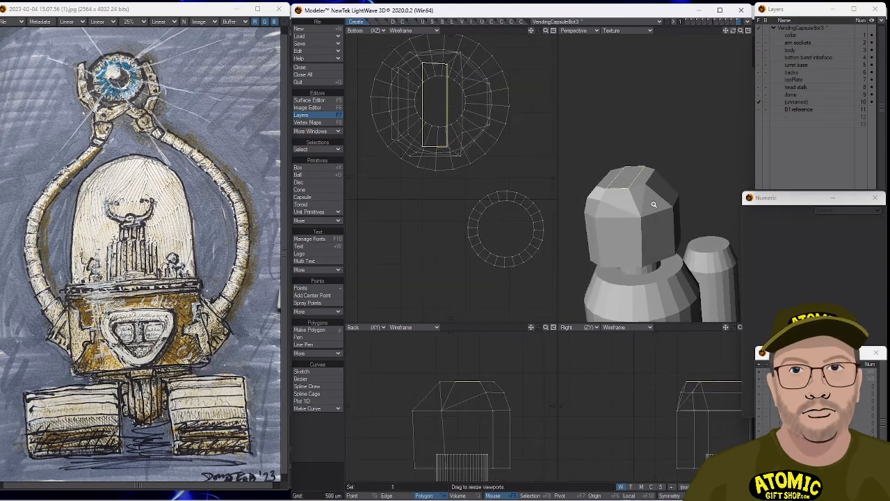
{"action": "key", "text": "t"}
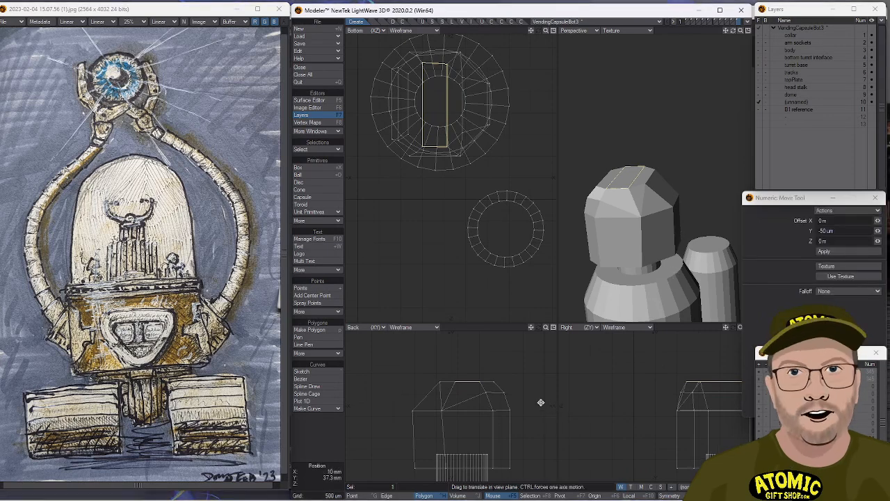
{"action": "mouse_move", "coordinate": [492, 409]}
{"action": "left_mouse_down"}
{"action": "mouse_move", "coordinate": [492, 397]}
{"action": "mouse_move", "coordinate": [493, 405]}
{"action": "left_mouse_up"}
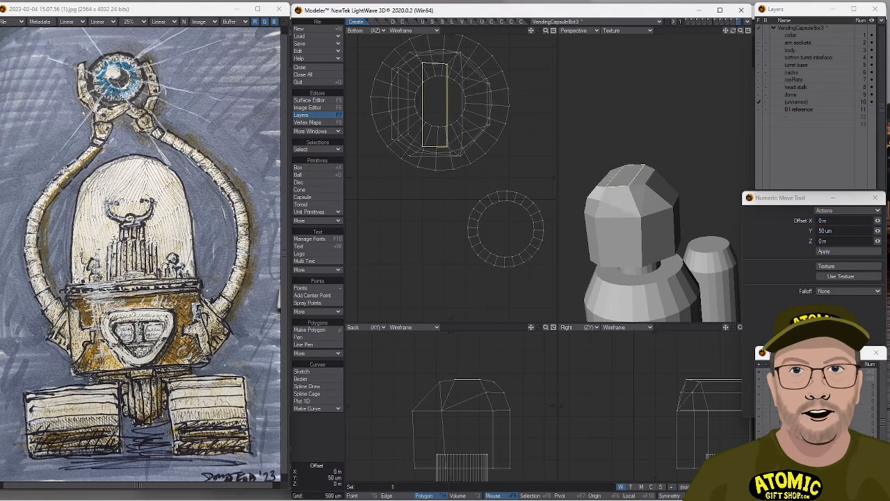
{"action": "key", "text": "space"}
{"action": "key", "text": "slash"}
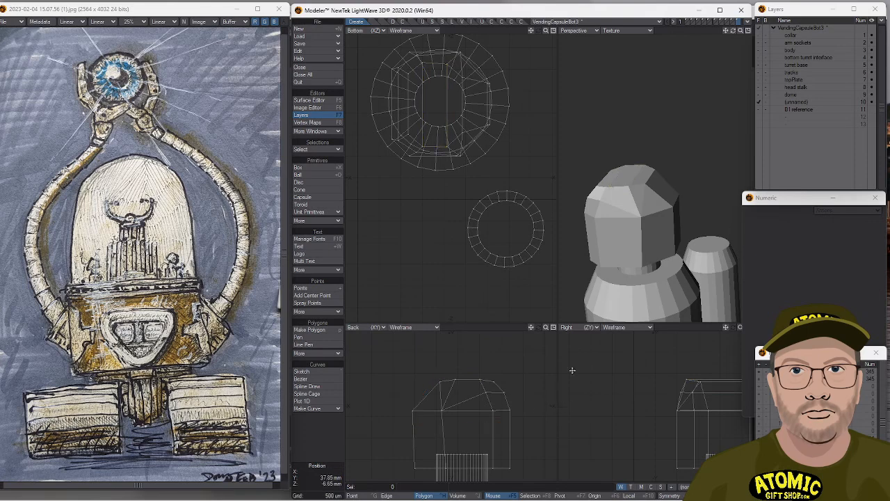
Select the block's upper chamfer and top polygons and lower them 300 um in Y to shorten the block.
{"action": "mouse_move", "coordinate": [577, 221]}
{"action": "left_mouse_down", "text": "alt"}
{"action": "mouse_move", "coordinate": [612, 226]}
{"action": "mouse_move", "coordinate": [590, 280]}
{"action": "left_mouse_up", "text": "alt"}
{"action": "left_click_drag", "start_coordinate": [608, 235], "coordinate": [551, 219], "text": "alt+shift"}
{"action": "scroll", "coordinate": [441, 383], "scroll_direction": "down", "scroll_amount": 2}
{"action": "right_click_drag", "start_coordinate": [499, 392], "coordinate": [437, 367]}
{"action": "right_click_drag", "start_coordinate": [502, 396], "coordinate": [503, 396]}
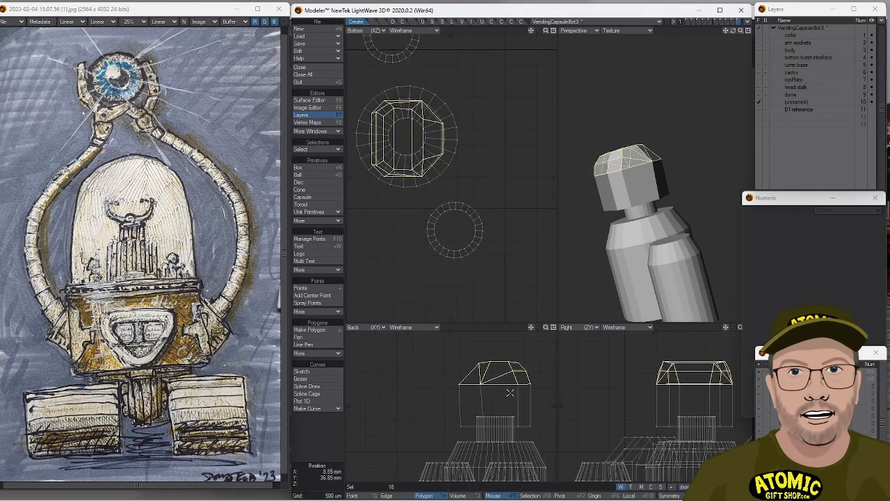
{"action": "key", "text": "t"}
{"action": "mouse_move", "coordinate": [515, 380]}
{"action": "left_mouse_down"}
{"action": "mouse_move", "coordinate": [515, 398]}
{"action": "mouse_move", "coordinate": [514, 389]}
{"action": "left_mouse_up"}
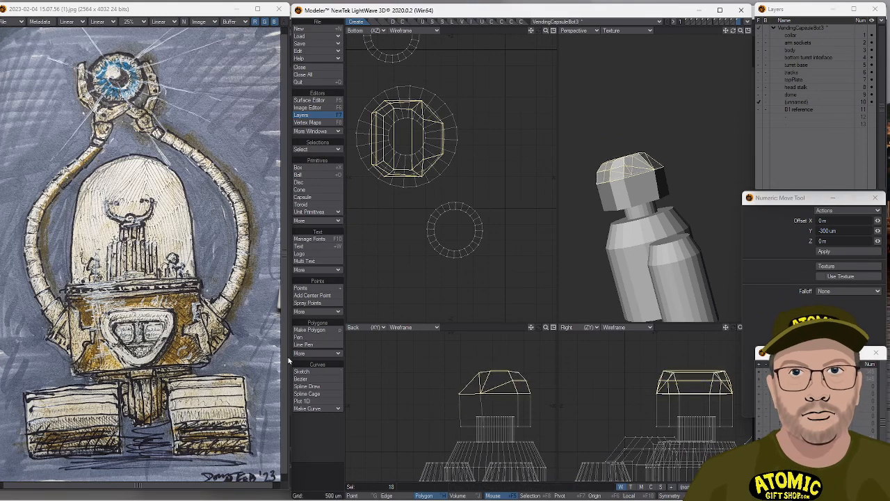
{"action": "left_click", "coordinate": [328, 473]}
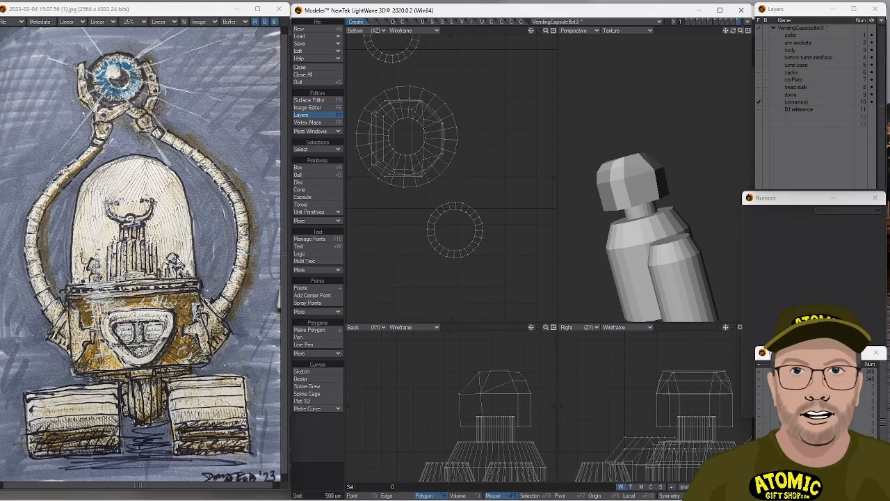
Select the entire faceted block and rotate it in the Back view so that its high-X side tilts downward.
{"action": "scroll", "coordinate": [539, 240], "scroll_direction": "down", "scroll_amount": 2}
{"action": "left_click_drag", "start_coordinate": [678, 202], "coordinate": [769, 158], "text": "alt"}
{"action": "scroll", "coordinate": [580, 352], "scroll_direction": "down", "scroll_amount": 3}
{"action": "scroll", "coordinate": [586, 201], "scroll_direction": "down", "scroll_amount": 2}
{"action": "left_click_drag", "start_coordinate": [586, 201], "coordinate": [619, 201], "text": "alt"}
{"action": "left_click", "coordinate": [476, 374]}
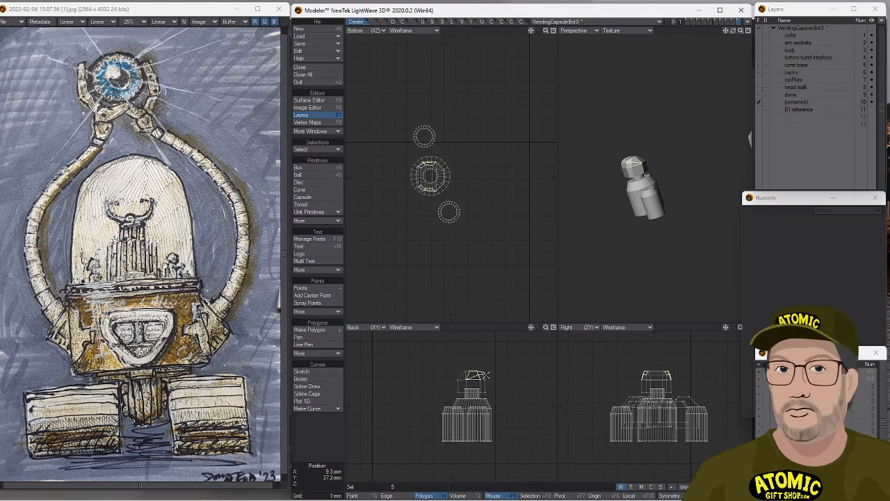
{"action": "key", "text": "bracketright"}
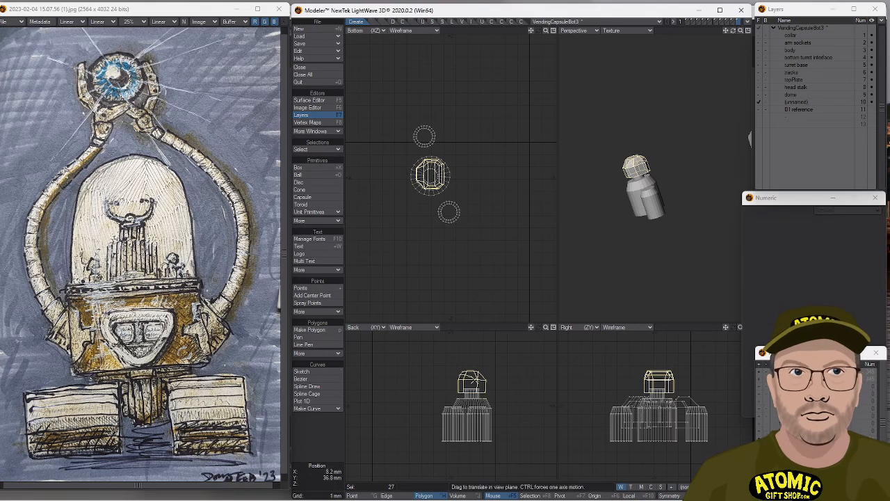
{"action": "key", "text": "t"}
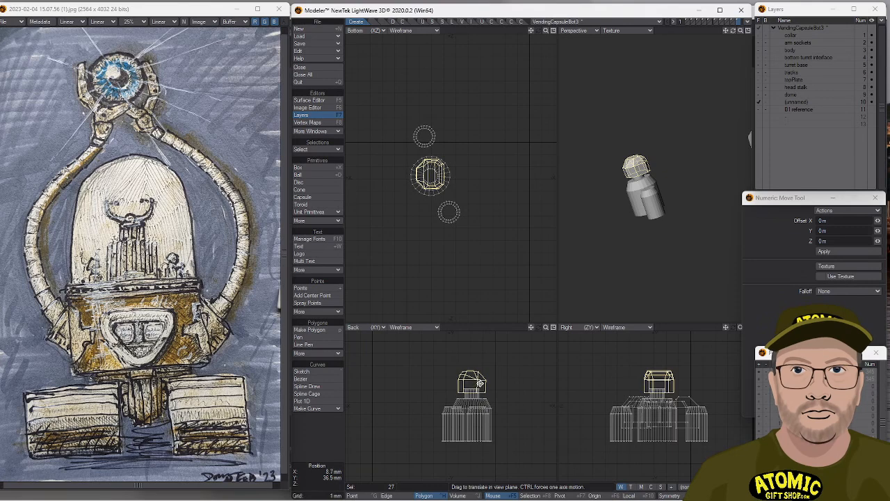
{"action": "key", "text": "y"}
{"action": "left_click_drag", "start_coordinate": [493, 408], "coordinate": [481, 390]}
Scale up the tilted block slightly and move it 100 um in X and -100 um in Y.
{"action": "key", "text": "shift+h"}
{"action": "key", "text": "t"}
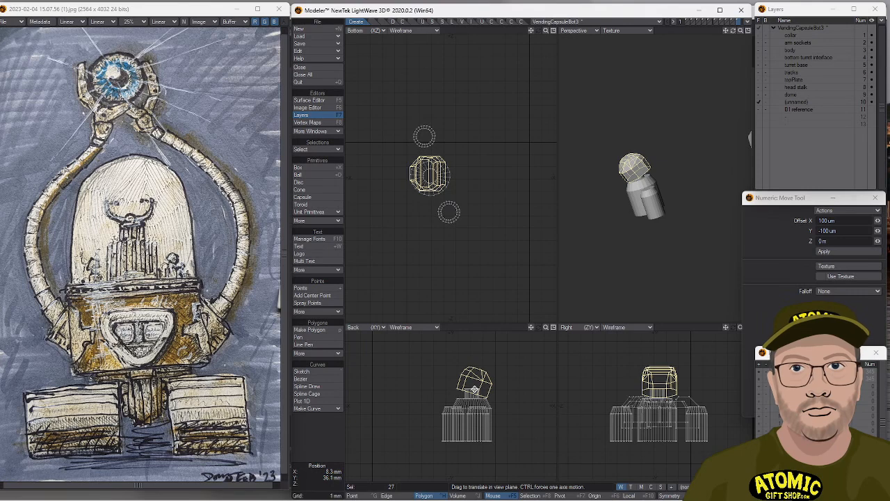
{"action": "key", "text": "space"}
{"action": "left_click", "coordinate": [312, 448]}
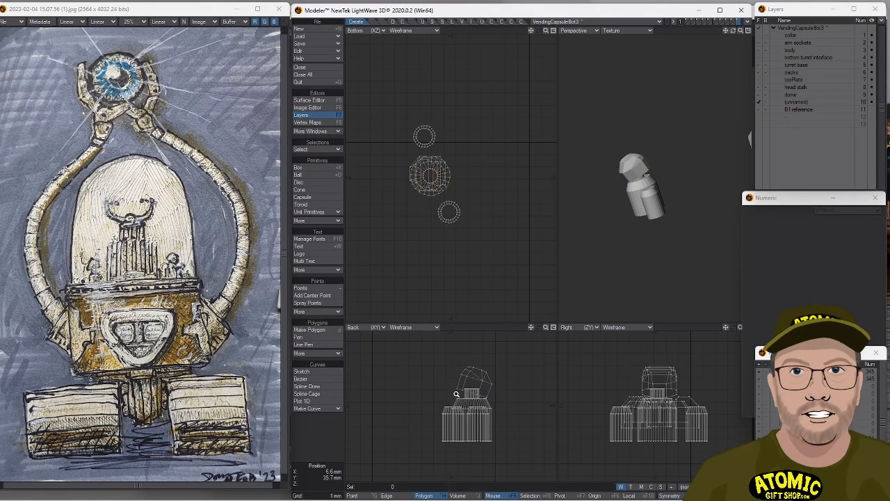
Select the edges around the tilted block's bottom perimeter.
{"action": "key", "text": "period"}
{"action": "key", "text": "period"}
{"action": "key", "text": "ctrl+h"}
{"action": "left_click", "coordinate": [516, 421]}
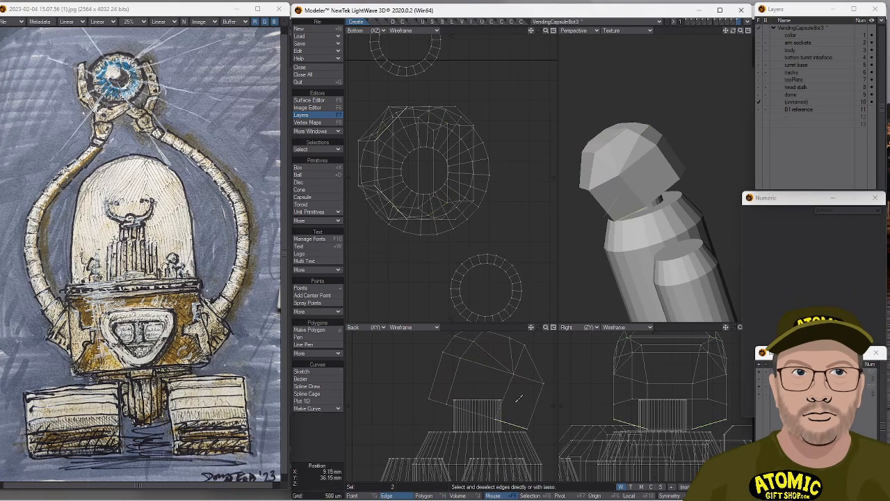
{"action": "left_click_drag", "start_coordinate": [456, 402], "coordinate": [422, 388]}
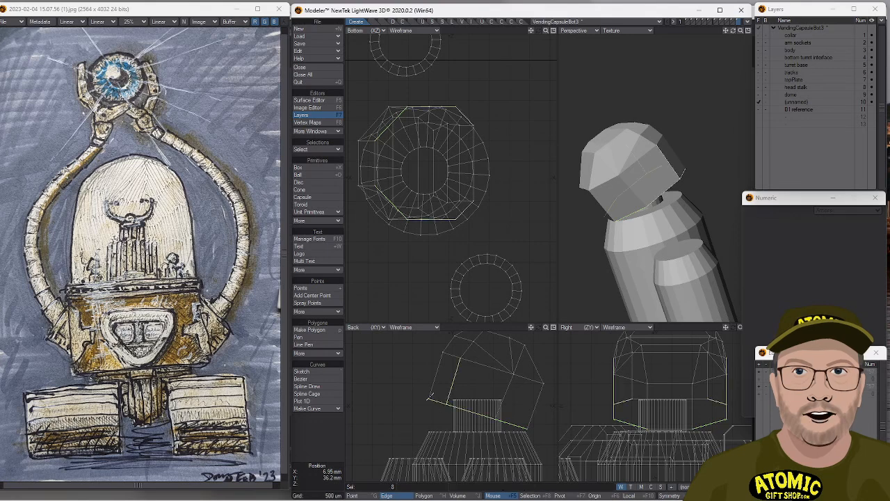
{"action": "right_click_drag", "start_coordinate": [432, 412], "coordinate": [435, 413]}
{"action": "right_click_drag", "start_coordinate": [520, 421], "coordinate": [549, 429]}
{"action": "left_click", "coordinate": [446, 363]}
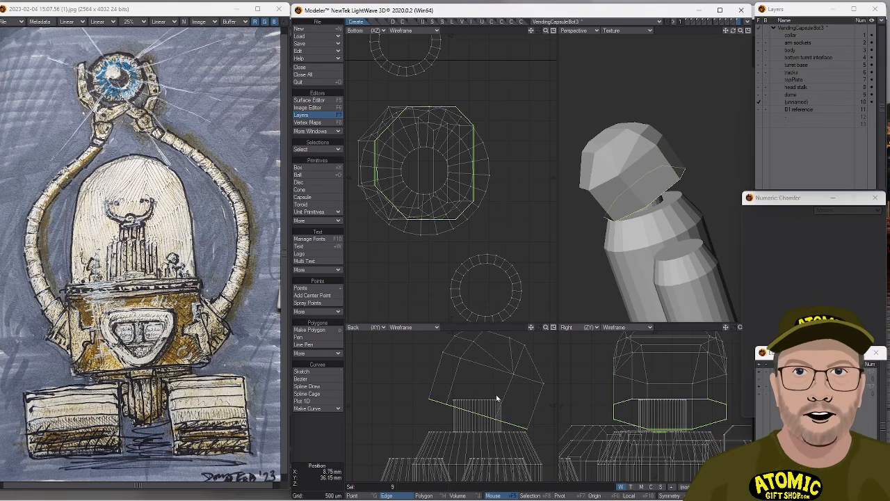
{"action": "key", "text": "ctrl+b"}
{"action": "left_click_drag", "start_coordinate": [524, 411], "coordinate": [524, 409]}
{"action": "key", "text": "space"}
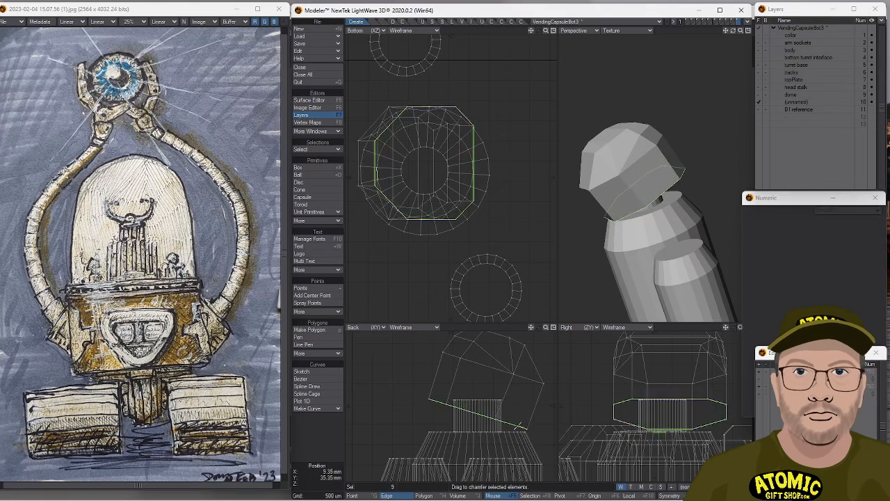
Limit the selection to the block's eight bottom perimeter edges and chamfer them by about 206 um.
{"action": "key", "text": "shift+a"}
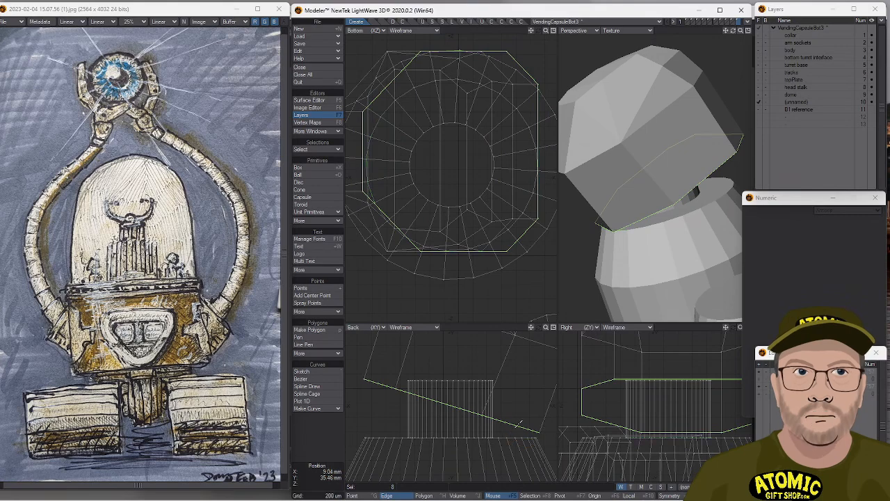
{"action": "scroll", "coordinate": [482, 385], "scroll_direction": "down", "scroll_amount": 1}
{"action": "scroll", "coordinate": [482, 384], "scroll_direction": "down", "scroll_amount": 1}
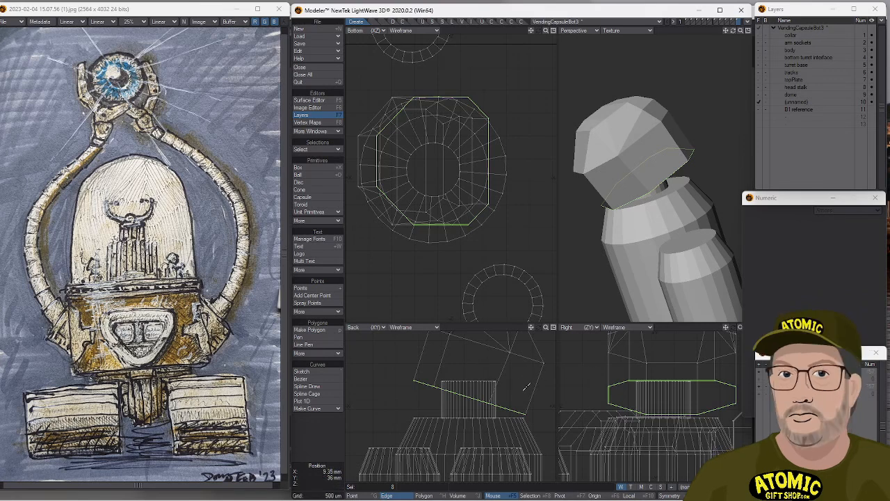
{"action": "key", "text": "shift+r"}
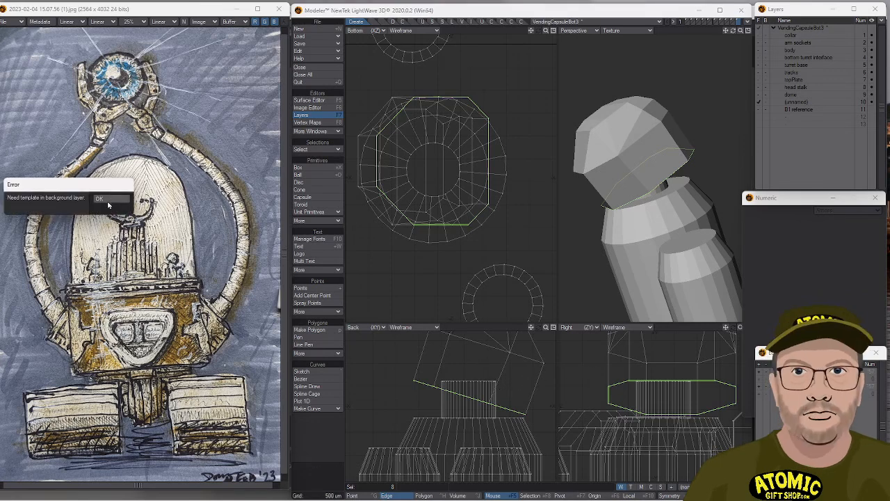
{"action": "left_click", "coordinate": [108, 202]}
{"action": "left_click_drag", "start_coordinate": [504, 393], "coordinate": [513, 393]}
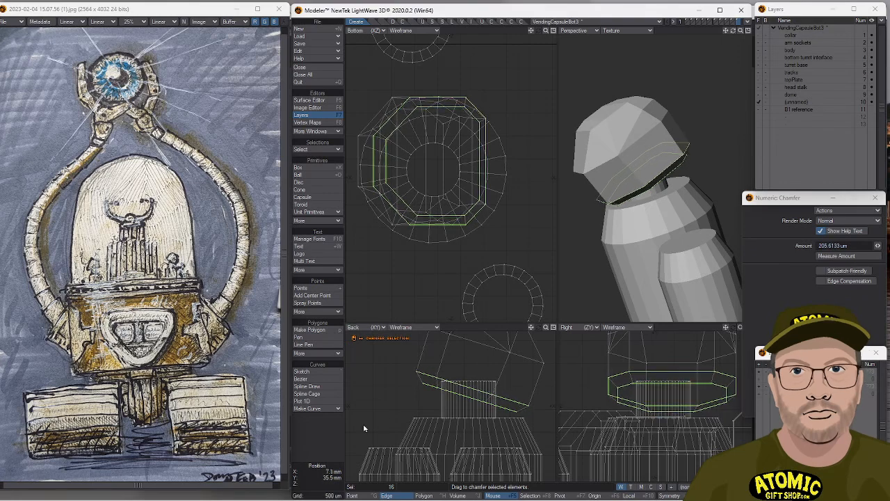
{"action": "left_click", "coordinate": [312, 431]}
{"action": "key", "text": "a"}
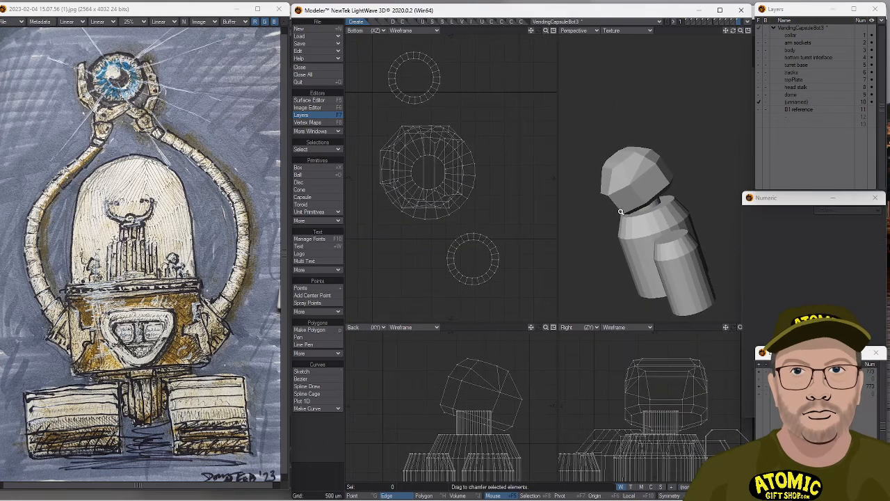
Select the whole chamfered block and move it 200 um in X.
{"action": "key", "text": "ctrl+h"}
{"action": "left_click_drag", "start_coordinate": [485, 368], "coordinate": [493, 356]}
{"action": "key", "text": "bracketright"}
{"action": "key", "text": "t"}
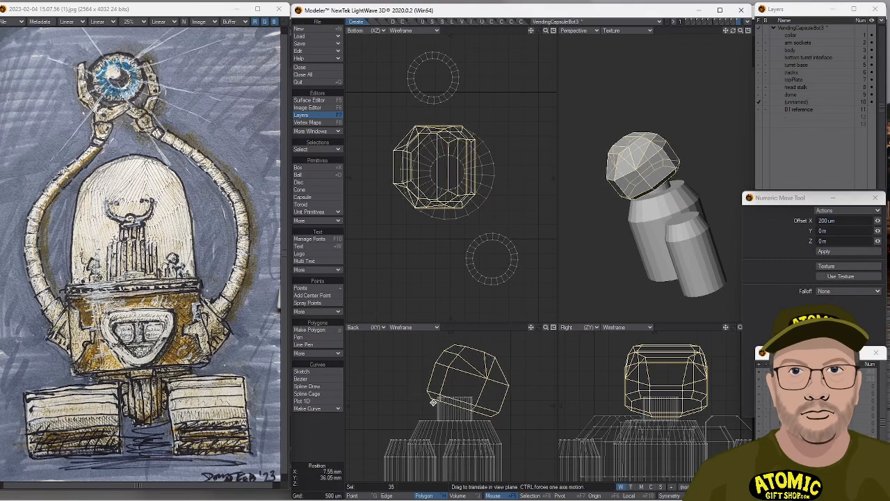
{"action": "left_click", "coordinate": [314, 427]}
Reselect the whole block and move it -300 um in X and 150 um in Y.
{"action": "mouse_move", "coordinate": [500, 353]}
{"action": "left_mouse_down"}
{"action": "mouse_move", "coordinate": [496, 381]}
{"action": "mouse_move", "coordinate": [485, 373]}
{"action": "left_mouse_up"}
{"action": "key", "text": "bracketright"}
{"action": "key", "text": "t"}
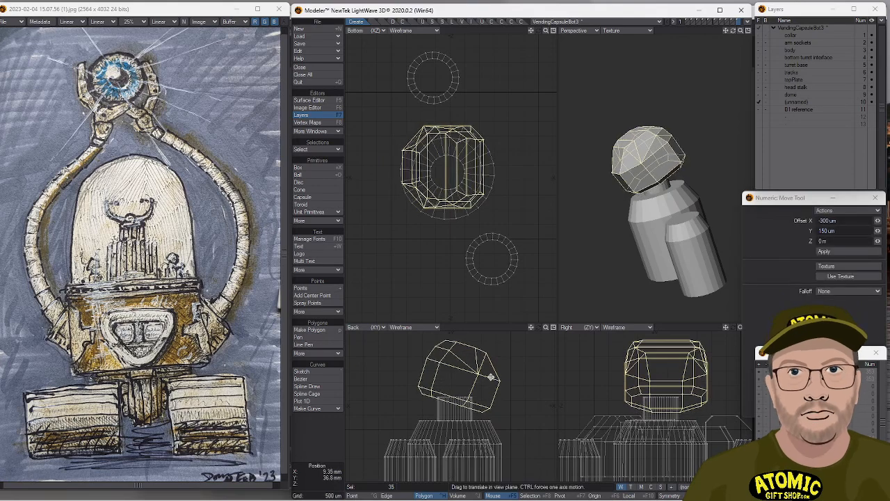
{"action": "key", "text": "space"}
{"action": "left_click", "coordinate": [331, 449]}
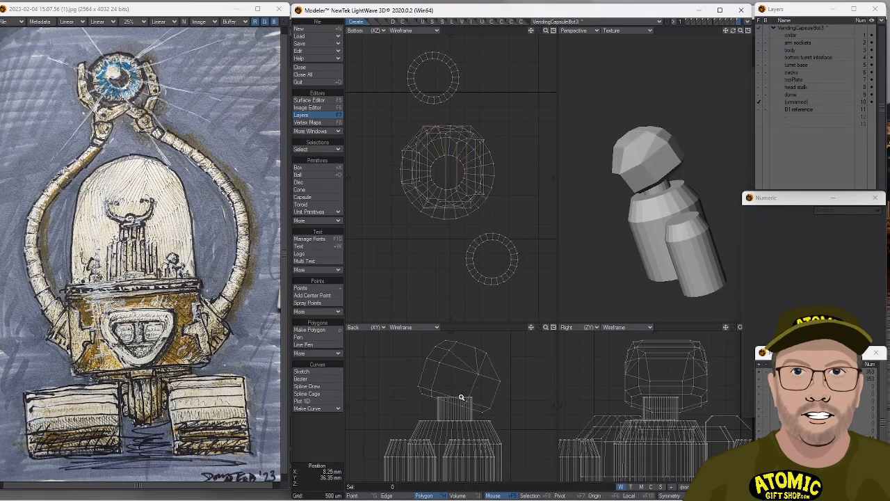
Raise the top cap of the neck cylinder beneath the block 350 um in Y.
{"action": "left_click", "coordinate": [459, 399]}
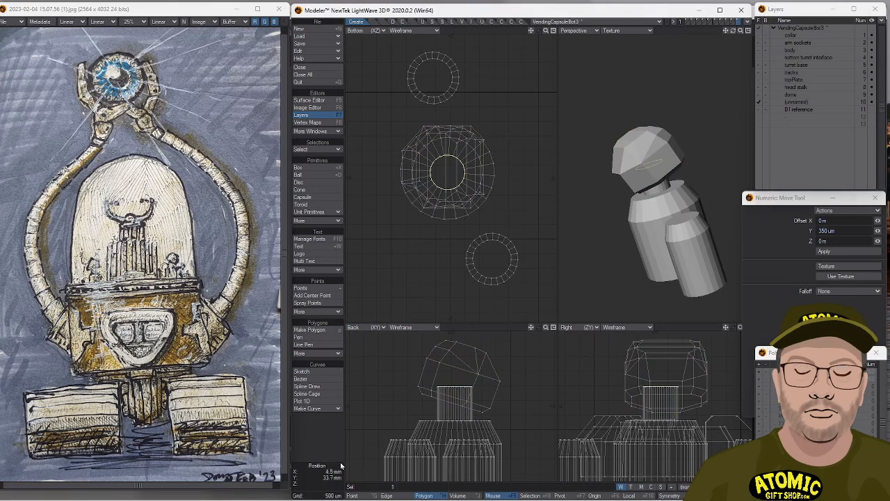
{"action": "left_click", "coordinate": [328, 443]}
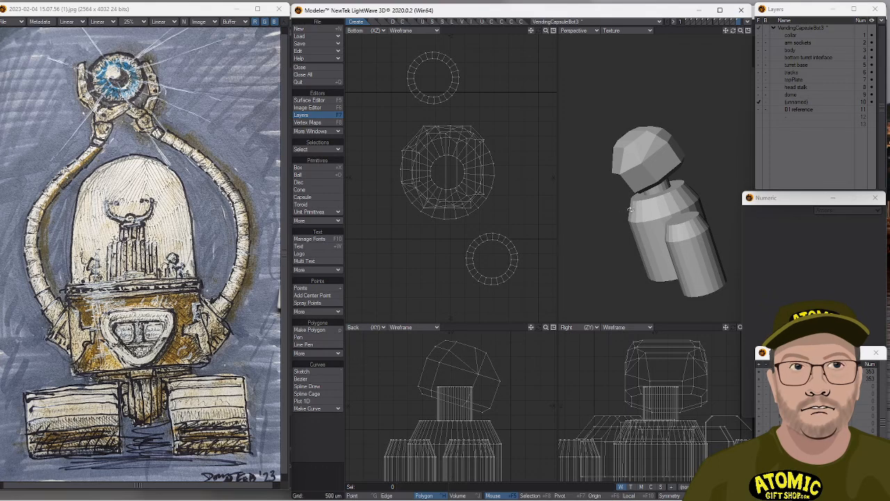
Select the whole block and move it 400 um in X and 50 um in Y.
{"action": "scroll", "coordinate": [642, 234], "scroll_direction": "down", "scroll_amount": 2}
{"action": "left_click_drag", "start_coordinate": [641, 233], "coordinate": [603, 191], "text": "alt"}
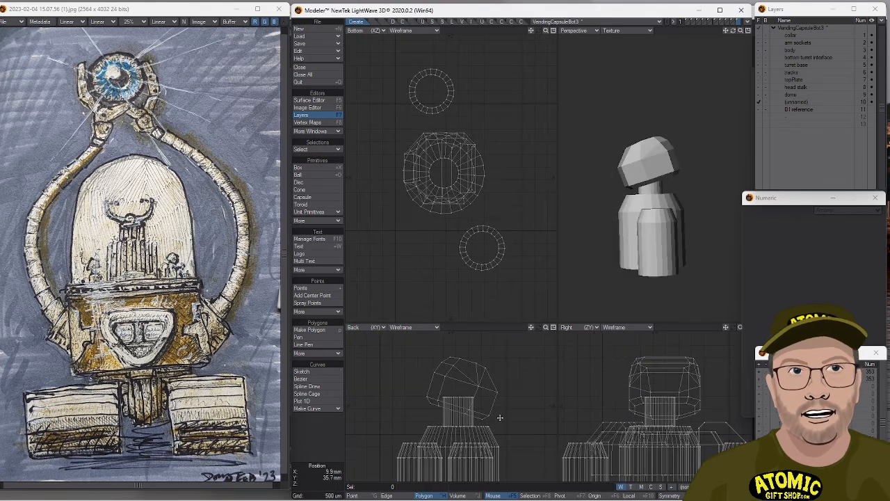
{"action": "double_click", "coordinate": [478, 387]}
{"action": "key", "text": "bracketright"}
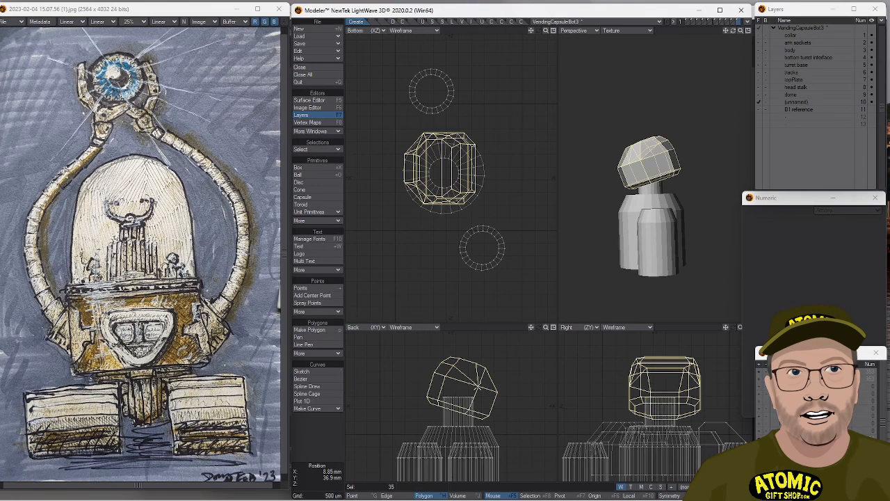
{"action": "key", "text": "t"}
{"action": "left_click_drag", "start_coordinate": [485, 401], "coordinate": [494, 400]}
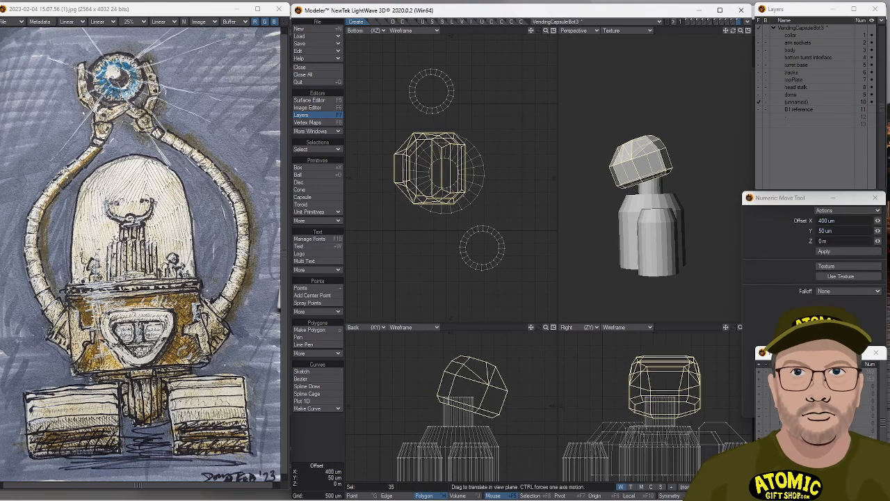
{"action": "double_click", "coordinate": [316, 451]}
Lengthen the block by moving its low-X end polygons -400 um in X and 100 um in Y.
{"action": "left_click_drag", "start_coordinate": [677, 167], "coordinate": [648, 165], "text": "ctrl+alt"}
{"action": "left_click_drag", "start_coordinate": [648, 166], "coordinate": [616, 159], "text": "alt"}
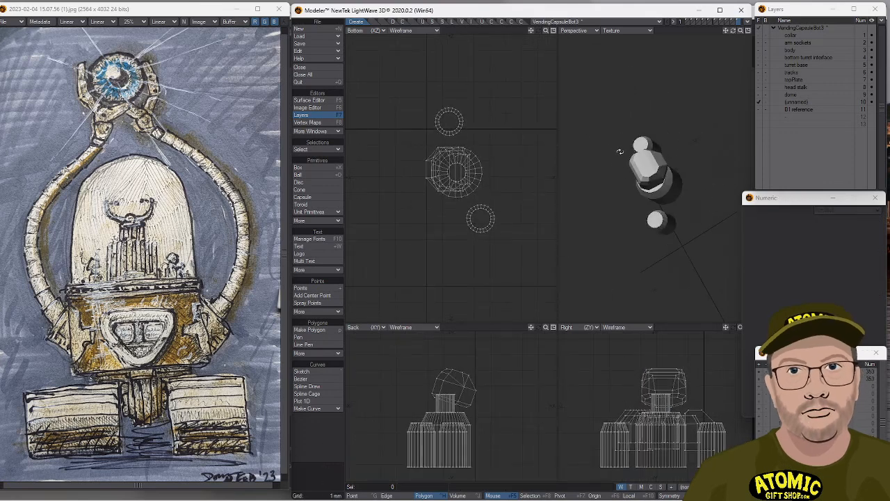
{"action": "left_click", "coordinate": [442, 375]}
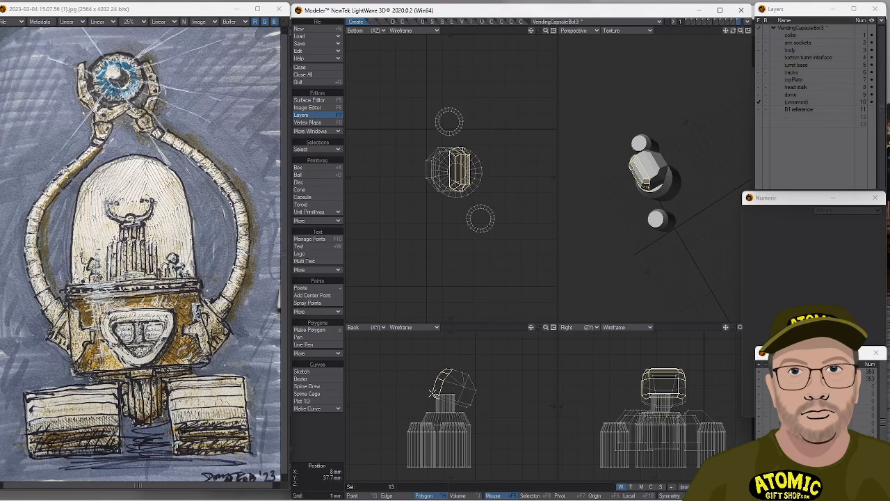
{"action": "key", "text": "t"}
{"action": "left_click_drag", "start_coordinate": [469, 397], "coordinate": [463, 393]}
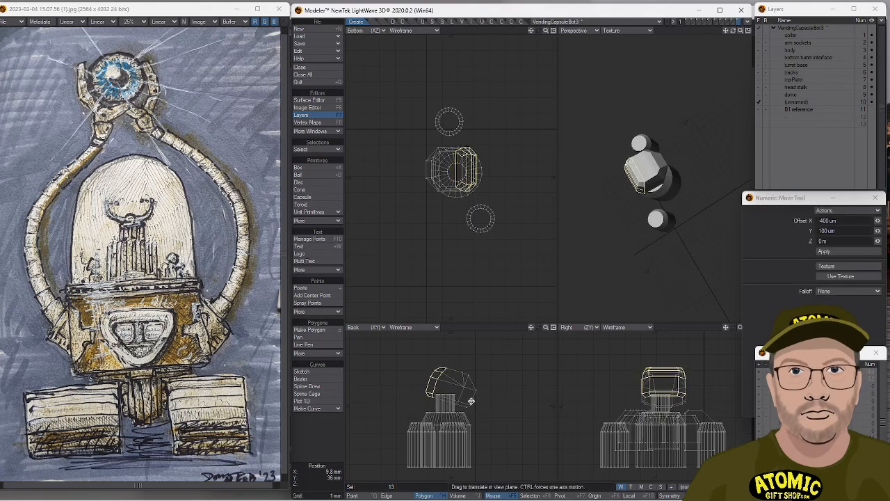
{"action": "key", "text": "space"}
{"action": "right_click_drag", "start_coordinate": [453, 354], "coordinate": [501, 387]}
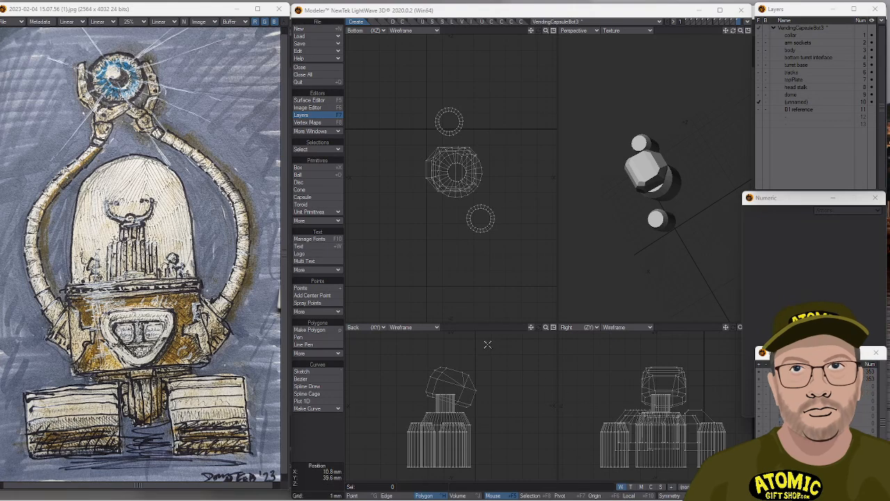
{"action": "left_click_drag", "start_coordinate": [671, 234], "coordinate": [568, 367], "text": "alt"}
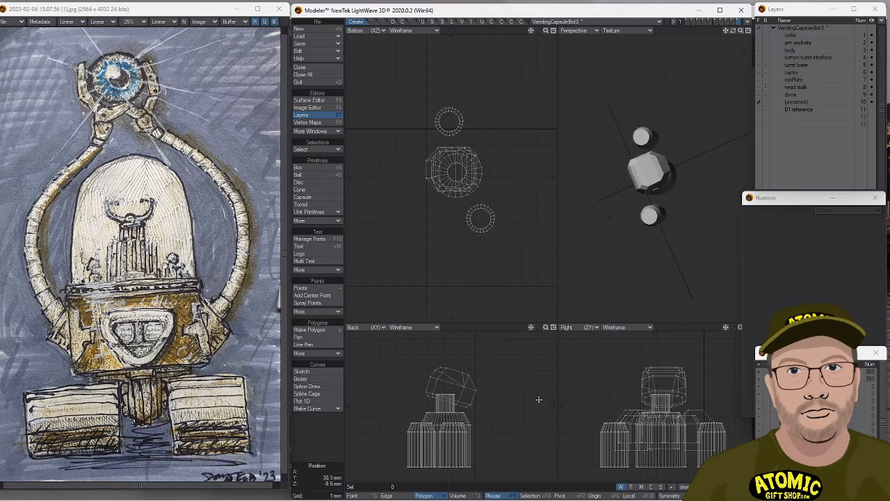
Bevel the underside polygon of the tilted head block with a 200 um shift and a 600 um inset.
{"action": "left_click_drag", "start_coordinate": [669, 183], "coordinate": [653, 178], "text": "ctrl+alt"}
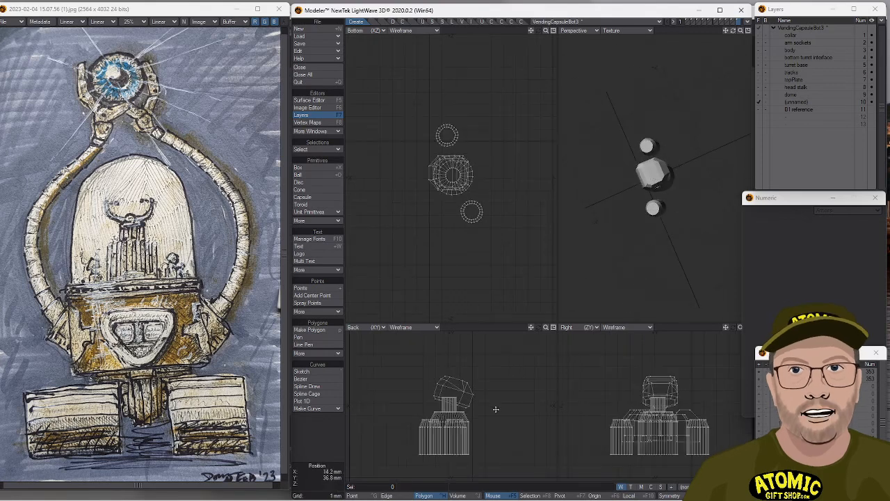
{"action": "left_click_drag", "start_coordinate": [643, 120], "coordinate": [664, 174], "text": "alt"}
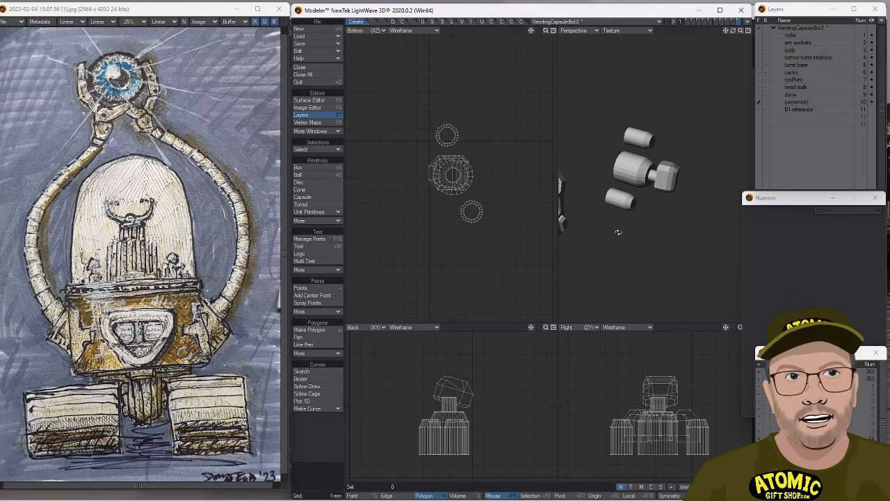
{"action": "left_click_drag", "start_coordinate": [581, 208], "coordinate": [665, 173], "text": "alt"}
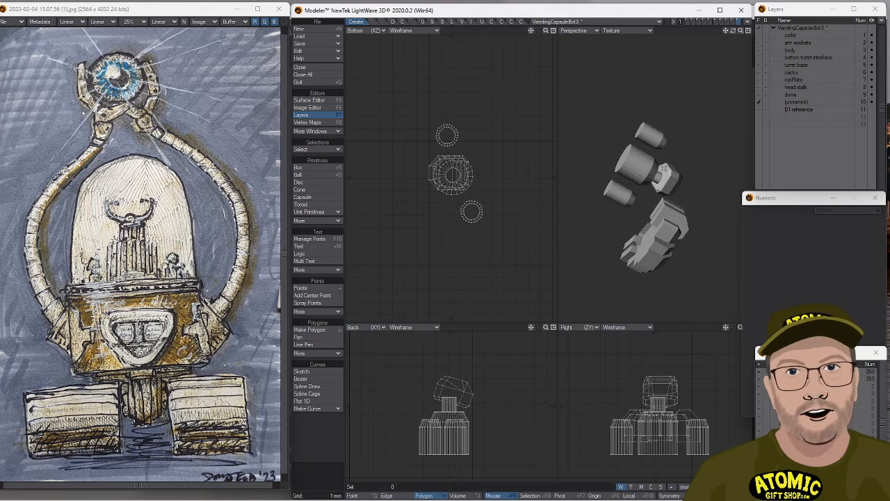
{"action": "left_click", "coordinate": [665, 173]}
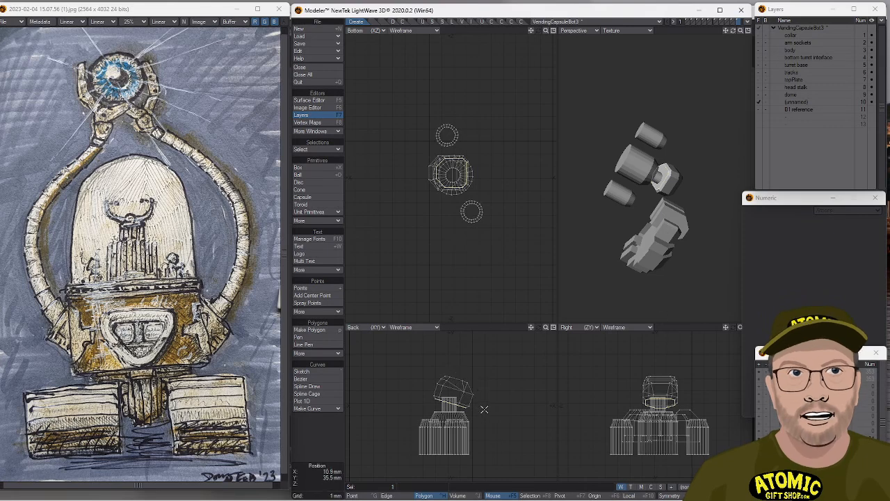
{"action": "key", "text": "b"}
{"action": "left_click_drag", "start_coordinate": [502, 394], "coordinate": [493, 396]}
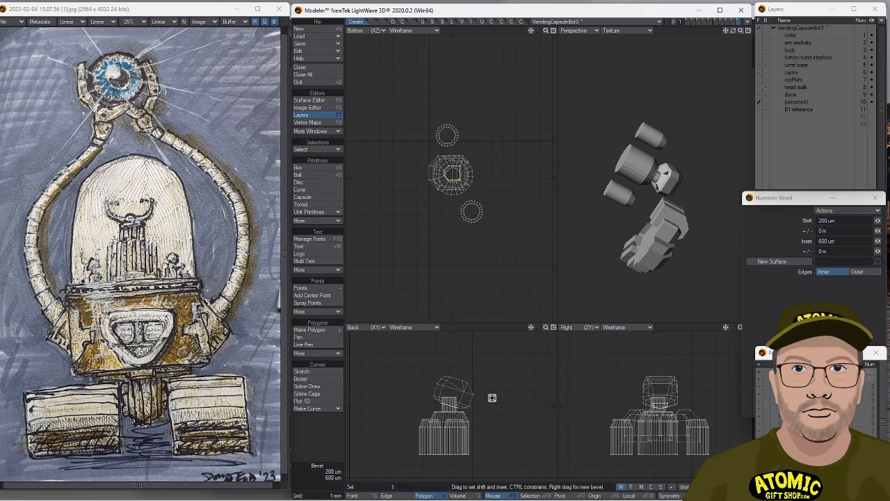
Select the two small triangular polygons at the low-X corners of the head block's bevelled underside.
{"action": "left_click", "coordinate": [333, 452]}
{"action": "left_click", "coordinate": [333, 452]}
{"action": "left_click_drag", "start_coordinate": [668, 145], "coordinate": [662, 219], "text": "alt"}
{"action": "left_click_drag", "start_coordinate": [487, 171], "coordinate": [617, 177], "text": "ctrl+alt"}
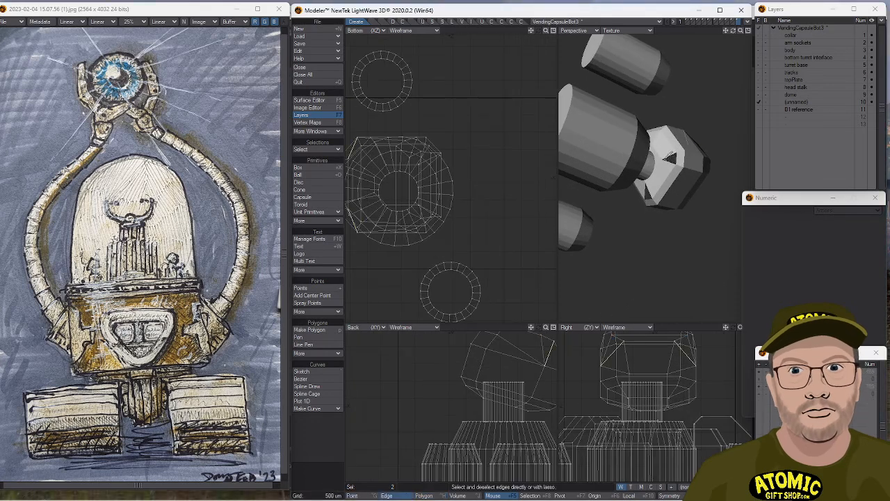
{"action": "left_click", "coordinate": [662, 154]}
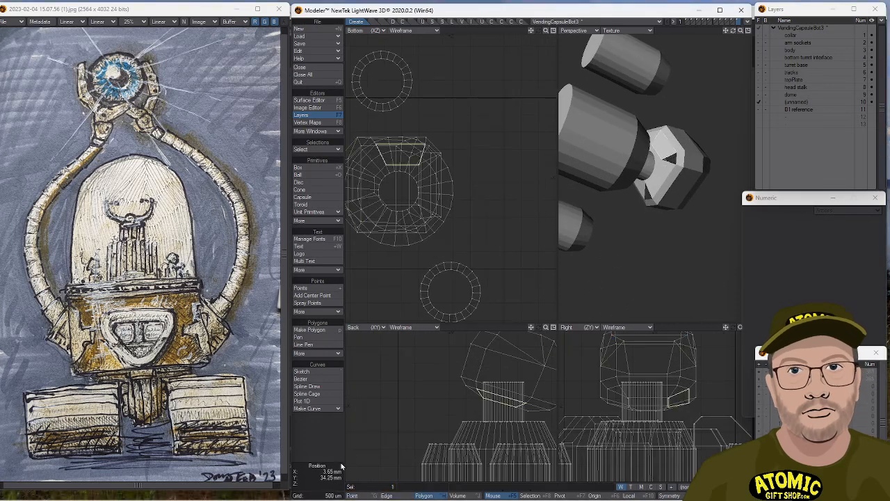
{"action": "left_click", "coordinate": [338, 436]}
{"action": "left_click", "coordinate": [664, 167]}
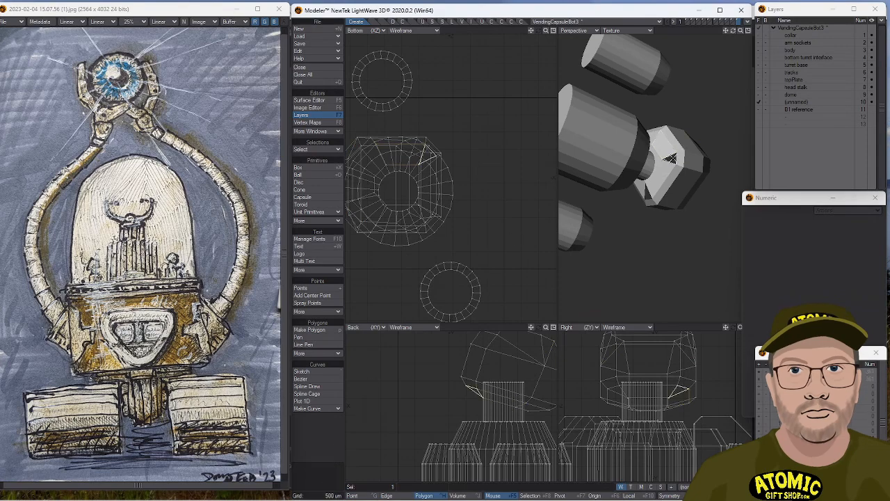
{"action": "key", "text": "shift+a"}
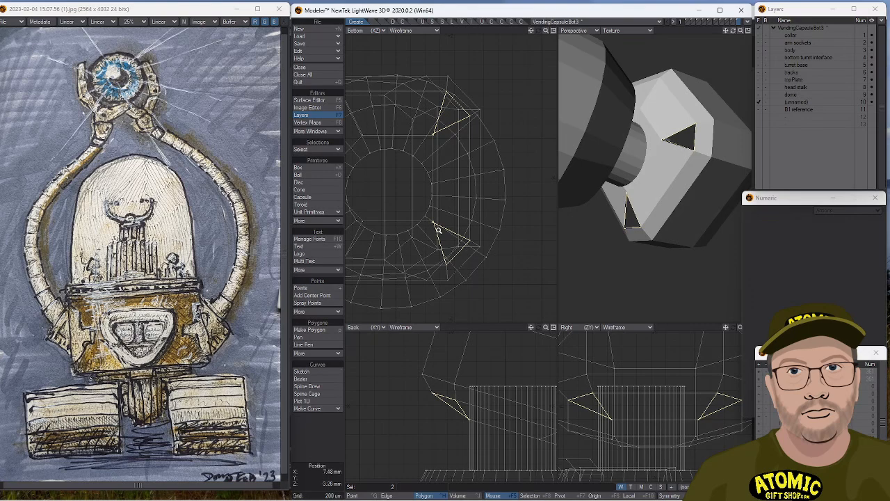
Weld the two nearly coincident points at the inner tip of each underside triangle.
{"action": "key", "text": "."}
{"action": "key", "text": "ctrl+g"}
{"action": "left_click", "coordinate": [430, 208]}
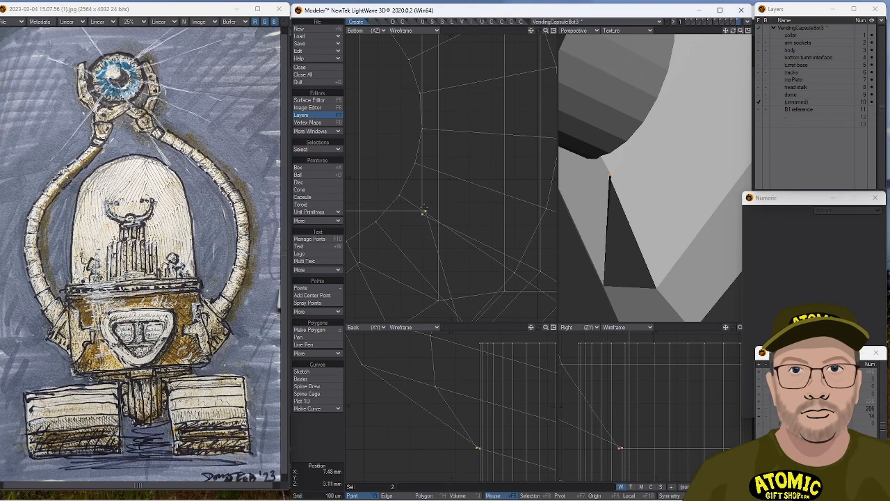
{"action": "key", "text": "ctrl+w"}
{"action": "left_click_drag", "start_coordinate": [437, 137], "coordinate": [436, 297], "text": "alt"}
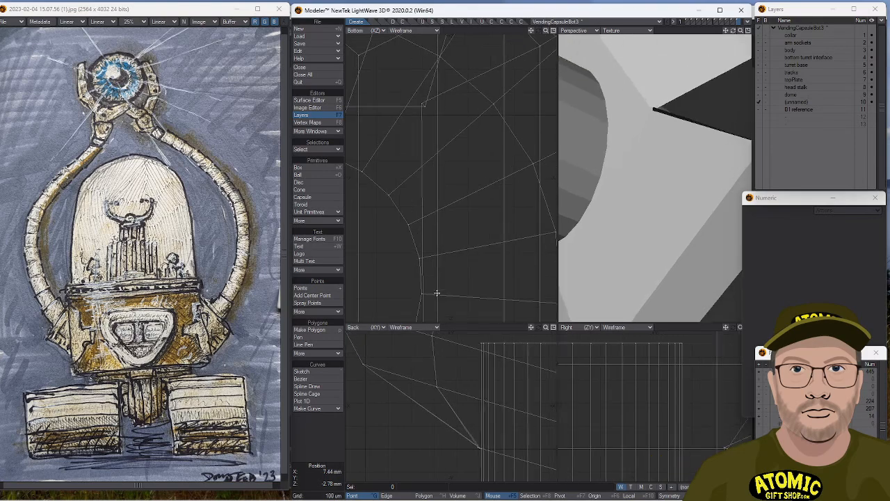
{"action": "left_click", "coordinate": [423, 105]}
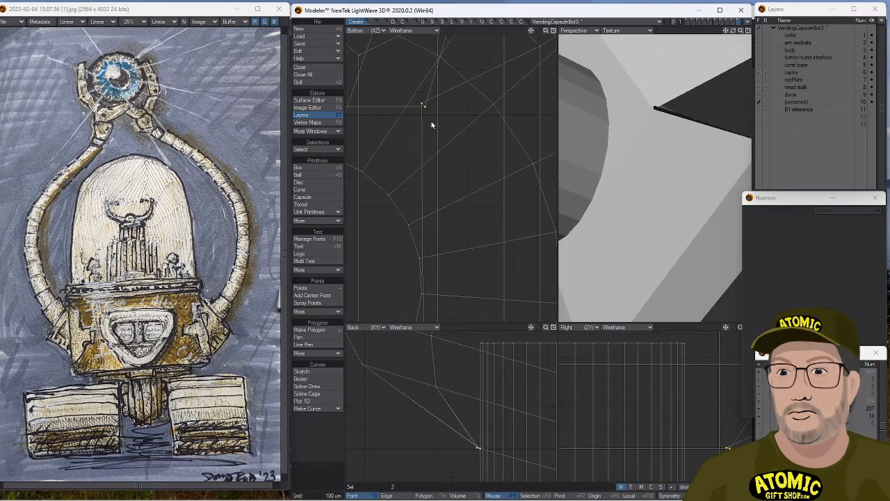
{"action": "key", "text": "ctrl+w"}
Reposition the points along the block's upper low-X corners, moving the last four -140 um in X.
{"action": "scroll", "coordinate": [411, 215], "scroll_direction": "down", "scroll_amount": 3}
{"action": "left_click_drag", "start_coordinate": [411, 214], "coordinate": [426, 211], "text": "alt"}
{"action": "left_click_drag", "start_coordinate": [650, 182], "coordinate": [655, 203], "text": "alt"}
{"action": "left_click_drag", "start_coordinate": [495, 264], "coordinate": [495, 272], "text": "alt"}
{"action": "mouse_move", "coordinate": [658, 394]}
{"action": "left_mouse_down", "text": "alt"}
{"action": "mouse_move", "coordinate": [704, 474]}
{"action": "mouse_move", "coordinate": [671, 405]}
{"action": "left_mouse_up", "text": "alt"}
{"action": "left_click_drag", "start_coordinate": [463, 376], "coordinate": [446, 405], "text": "alt"}
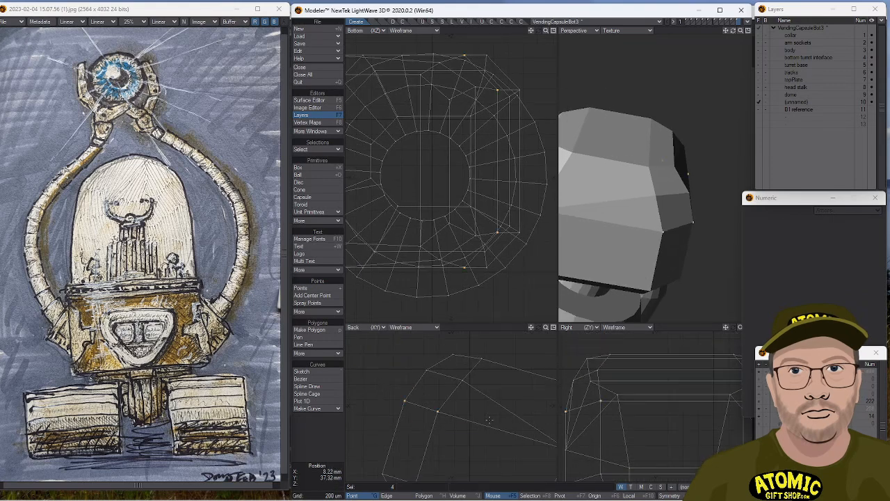
{"action": "key", "text": "t"}
{"action": "left_click_drag", "start_coordinate": [501, 412], "coordinate": [486, 401]}
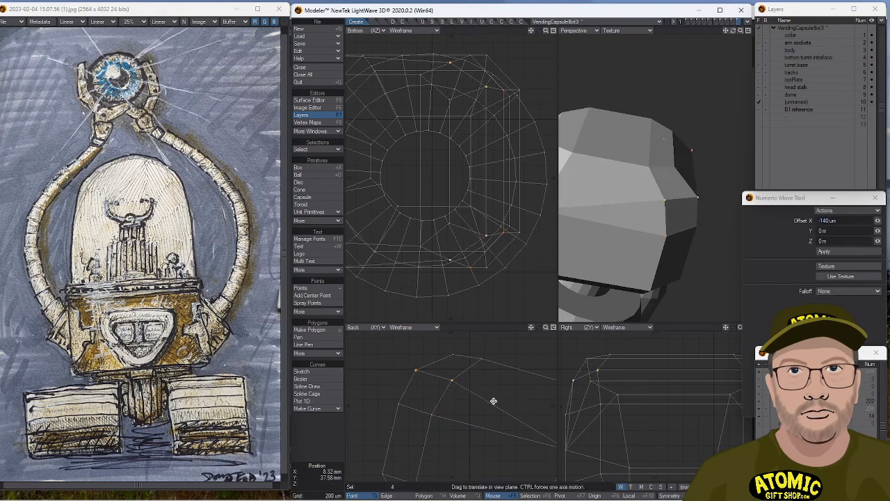
{"action": "key", "text": "space"}
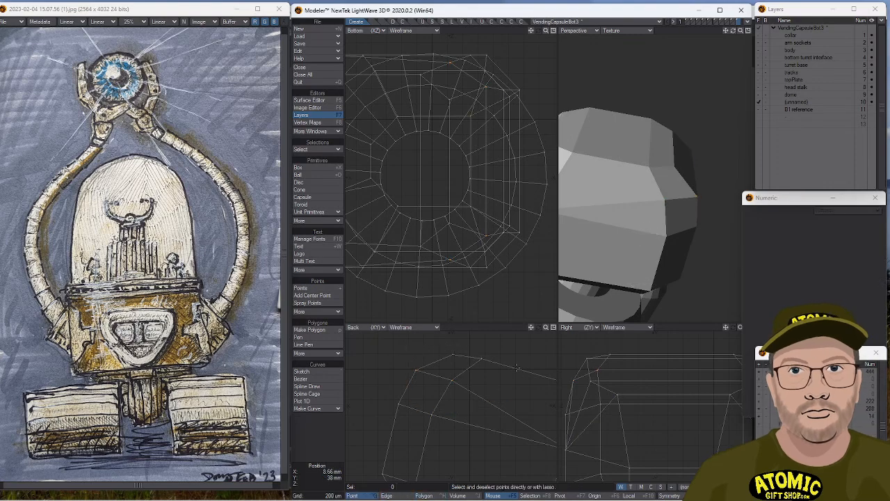
Connect new edges across the block's high-X end and extend them to the upper corner points on both sides.
{"action": "key", "text": "a"}
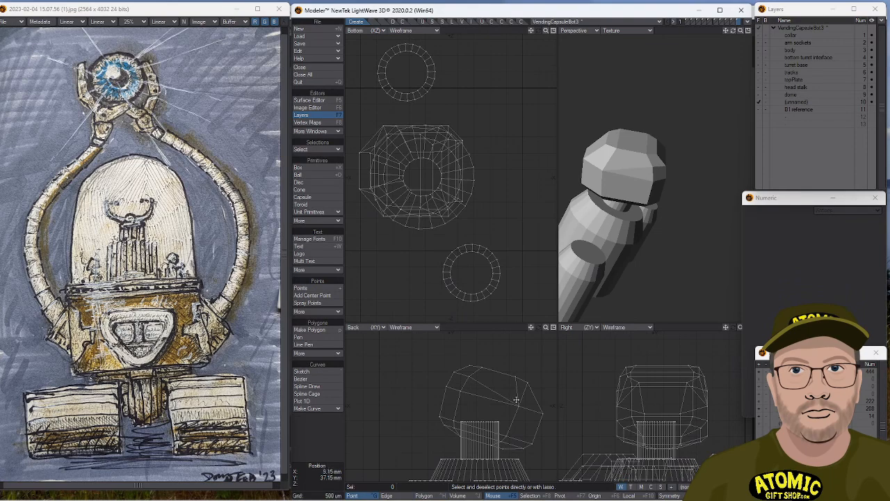
{"action": "scroll", "coordinate": [513, 398], "scroll_direction": "up", "scroll_amount": 3}
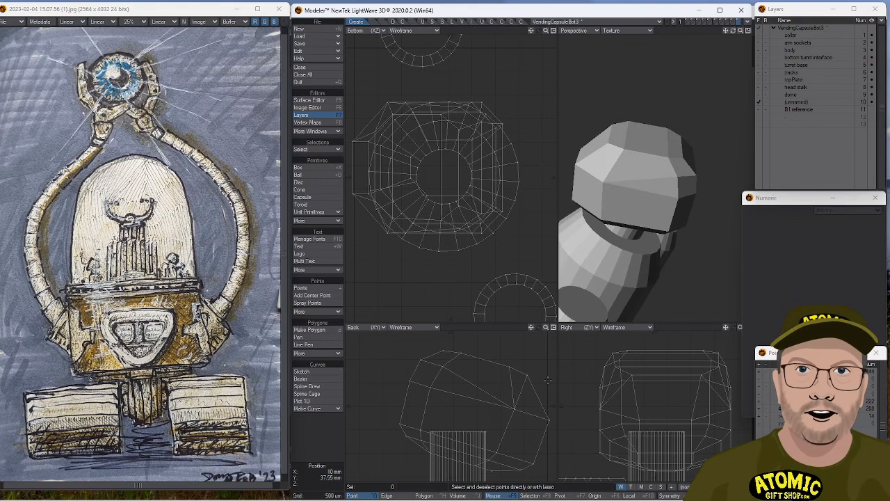
{"action": "key", "text": "ctrl+h"}
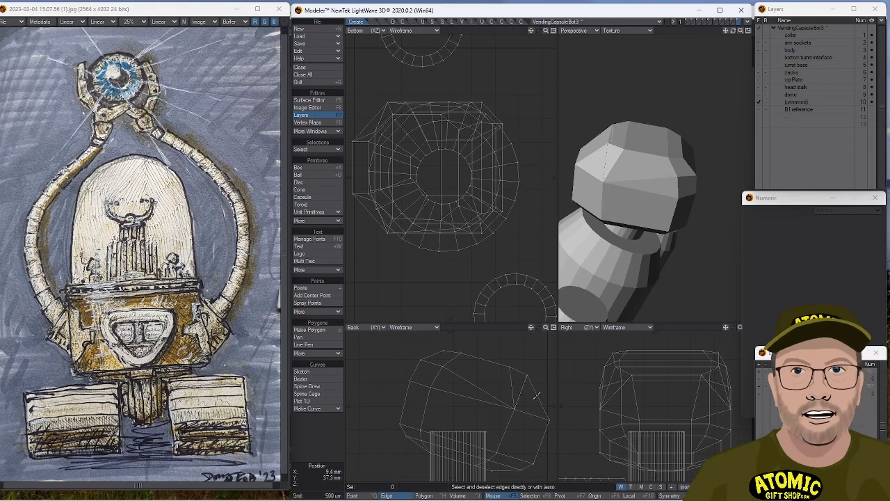
{"action": "left_click_drag", "start_coordinate": [500, 382], "coordinate": [535, 393]}
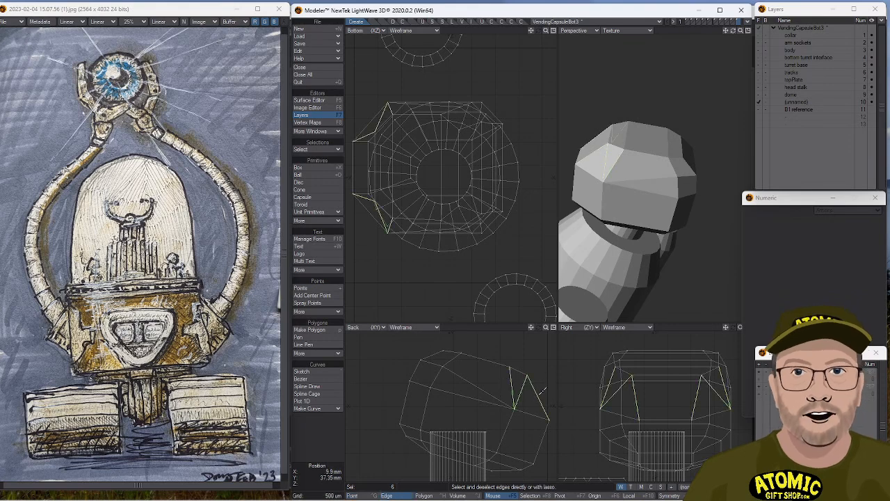
{"action": "key", "text": "ctrl+l"}
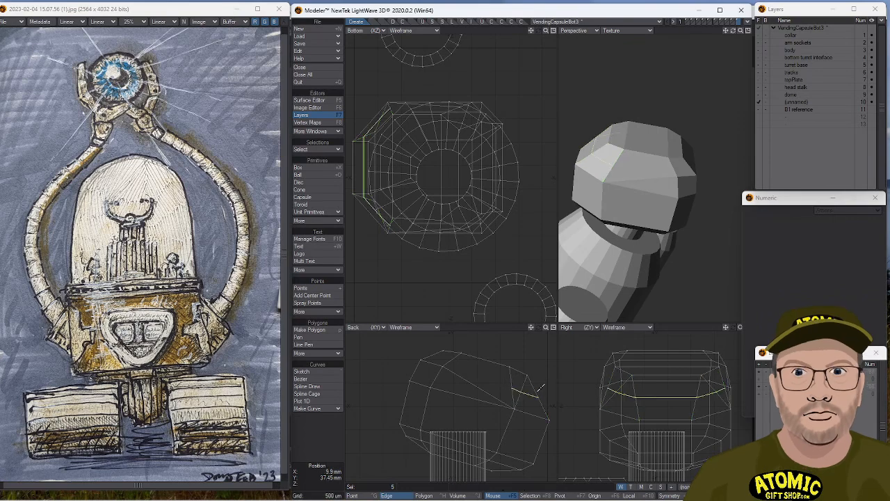
{"action": "key", "text": "ctrl+g"}
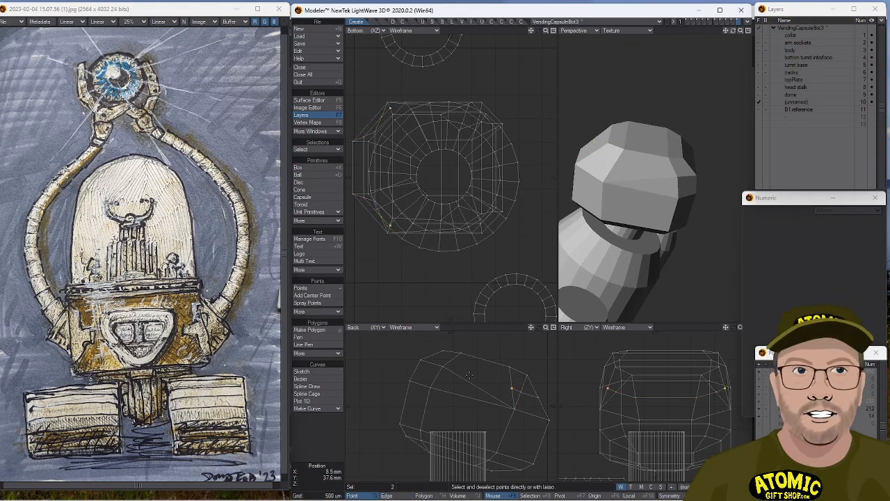
{"action": "left_click", "coordinate": [438, 363]}
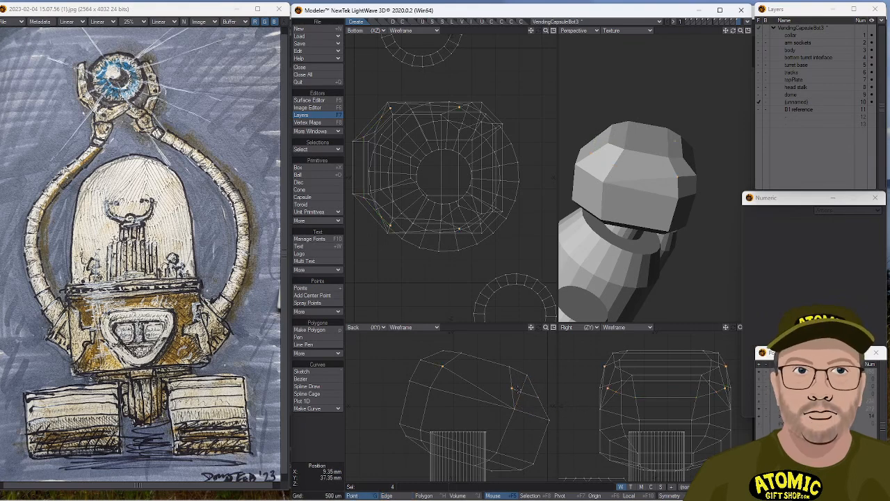
{"action": "left_click", "coordinate": [582, 421]}
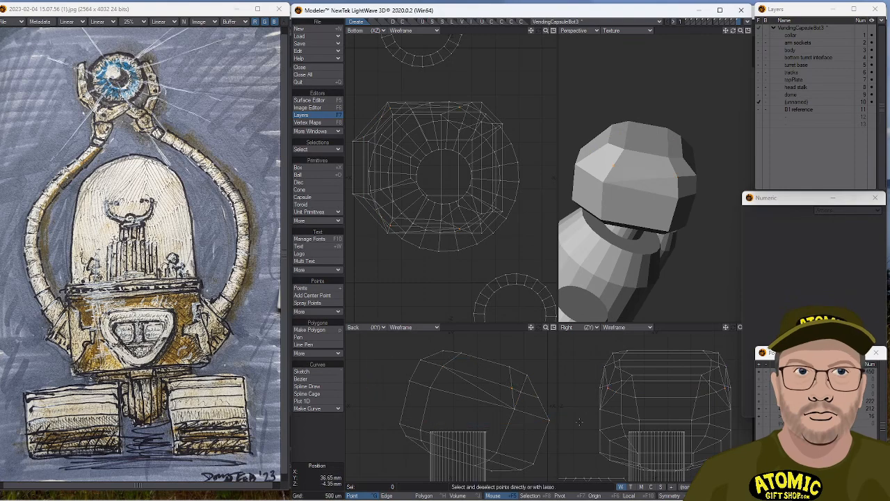
Select the upper points of the head block and raise them 100 um in Y.
{"action": "left_click_drag", "start_coordinate": [686, 176], "coordinate": [640, 177], "text": "alt"}
{"action": "left_click_drag", "start_coordinate": [489, 411], "coordinate": [411, 433], "text": "ctrl+alt"}
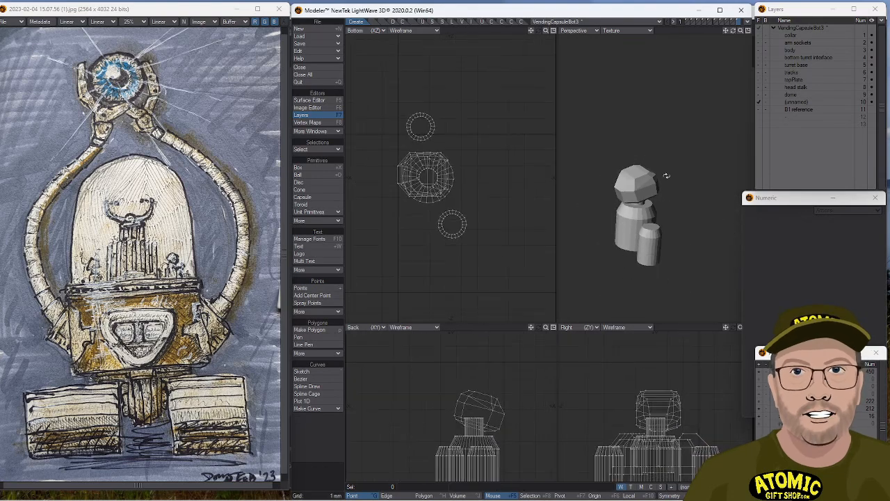
{"action": "left_click_drag", "start_coordinate": [659, 189], "coordinate": [622, 149], "text": "alt"}
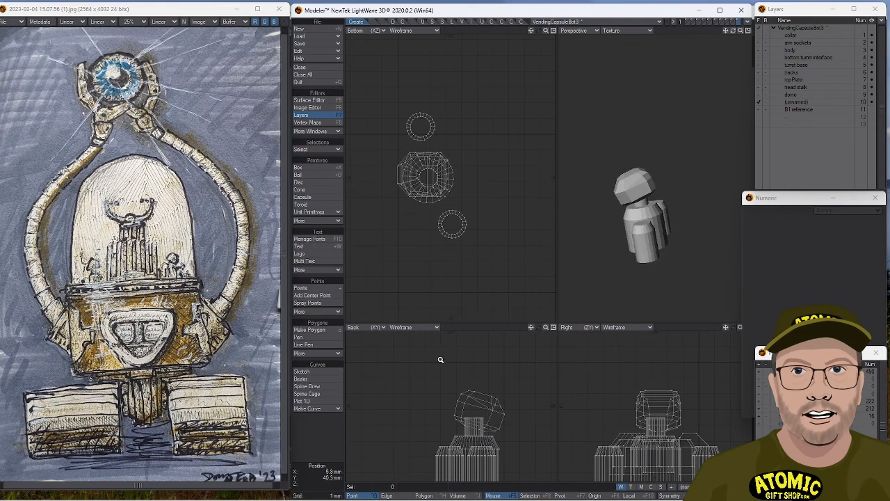
{"action": "mouse_move", "coordinate": [451, 406]}
{"action": "right_mouse_down"}
{"action": "mouse_move", "coordinate": [537, 405]}
{"action": "mouse_move", "coordinate": [505, 422]}
{"action": "right_mouse_up"}
{"action": "key", "text": "t"}
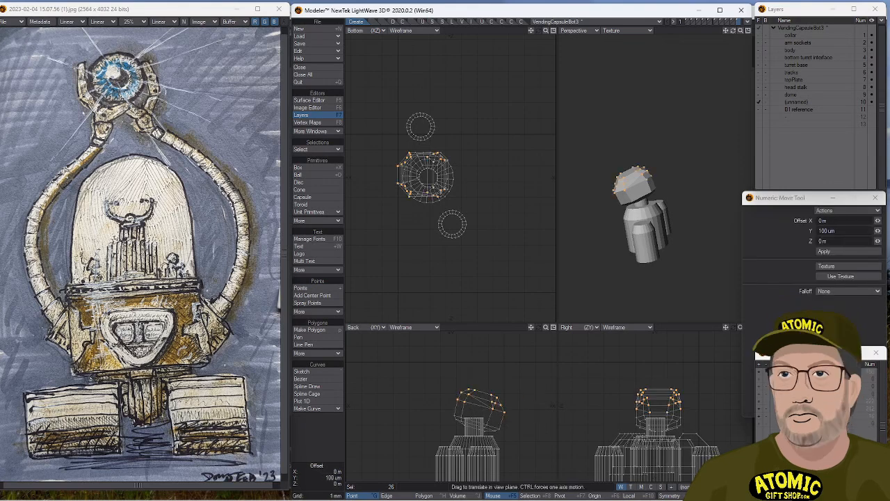
{"action": "left_click_drag", "start_coordinate": [504, 413], "coordinate": [506, 417]}
{"action": "key", "text": "space"}
{"action": "mouse_move", "coordinate": [421, 426]}
{"action": "right_mouse_down"}
{"action": "mouse_move", "coordinate": [511, 397]}
{"action": "mouse_move", "coordinate": [498, 429]}
{"action": "right_mouse_up"}
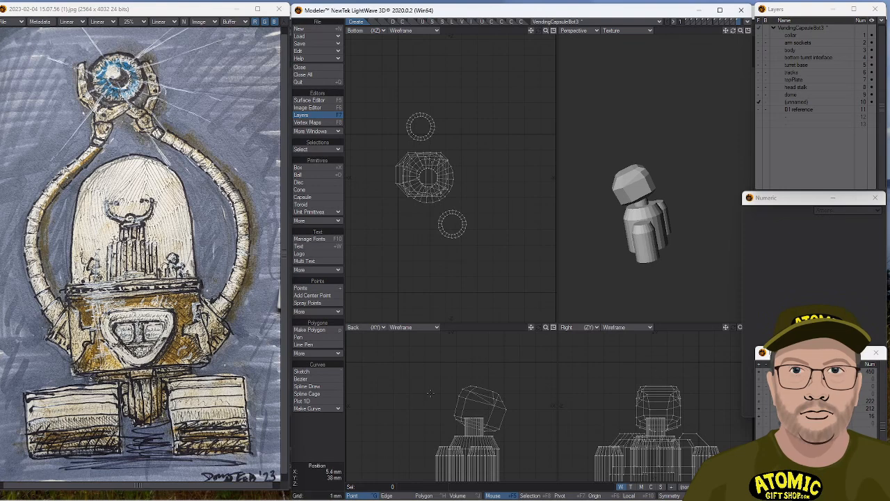
Create a globe ball of 400 um radius with 24 sides and 12 segments inside the head block, centred at X 8.3 mm, Y 36.8 mm.
{"action": "left_click", "coordinate": [313, 175]}
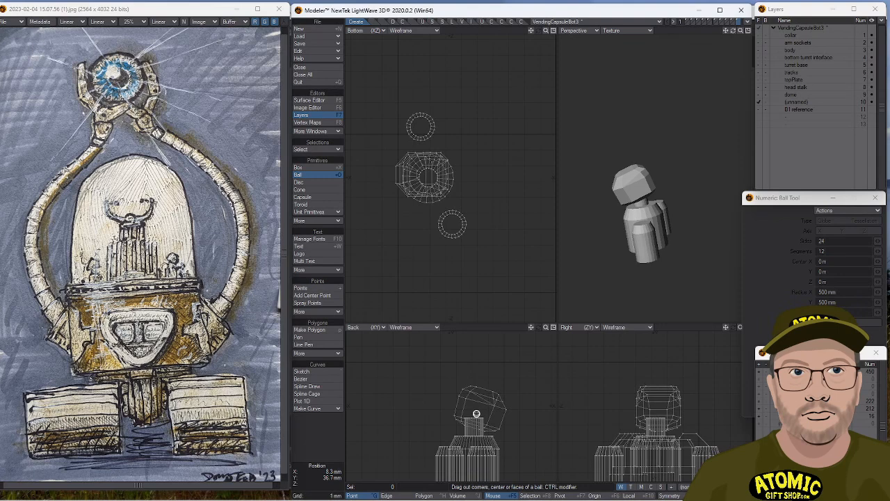
{"action": "left_click", "coordinate": [477, 413]}
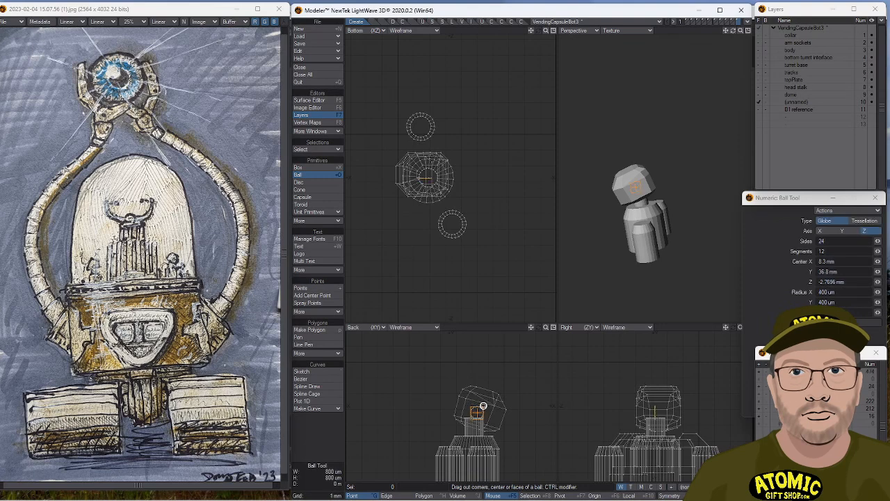
{"action": "left_click_drag", "start_coordinate": [633, 405], "coordinate": [651, 409]}
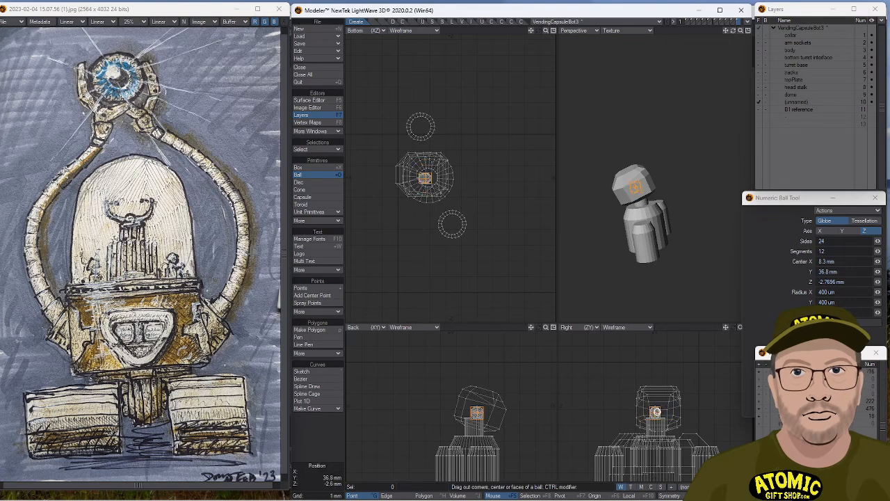
{"action": "key", "text": "space"}
{"action": "scroll", "coordinate": [620, 415], "scroll_direction": "up", "scroll_amount": 6}
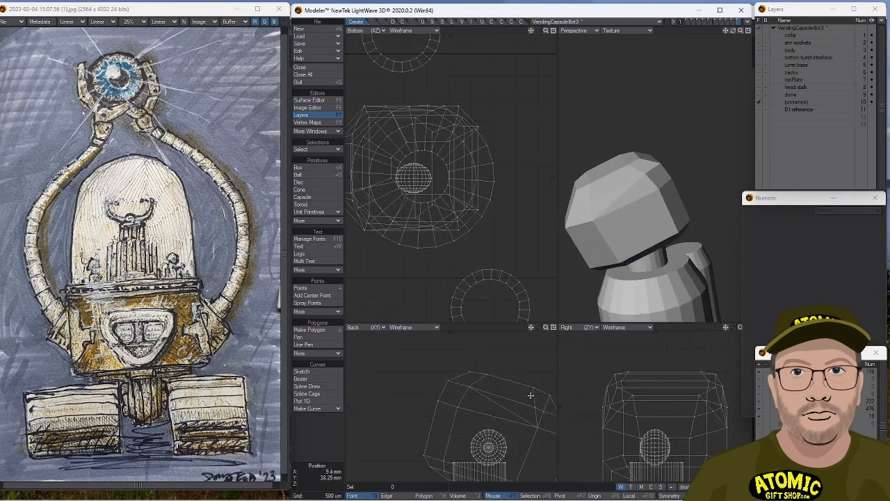
{"action": "key", "text": "space"}
{"action": "key", "text": "space"}
{"action": "left_click", "coordinate": [660, 368]}
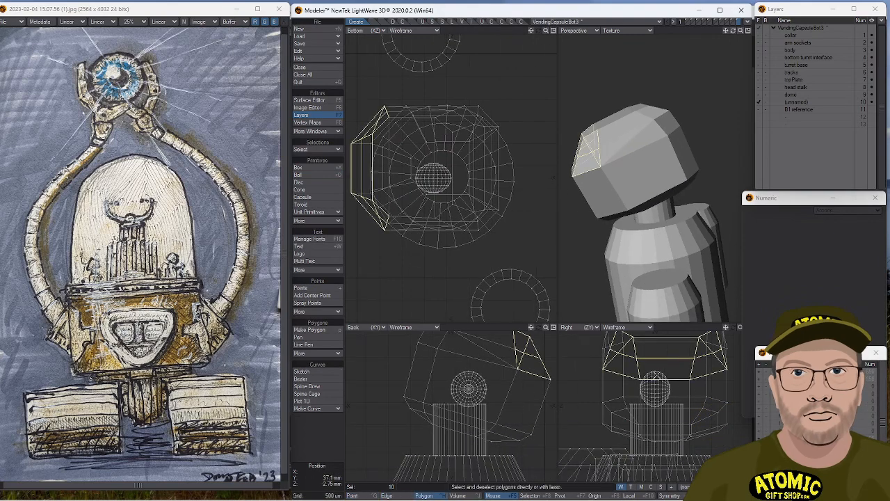
{"action": "left_click", "coordinate": [318, 446]}
Select edges on the central ring of the ball inside the head block and remove that ring with Dissolve Loop.
{"action": "key", "text": "space"}
{"action": "key", "text": "space"}
{"action": "left_click_drag", "start_coordinate": [660, 361], "coordinate": [623, 349]}
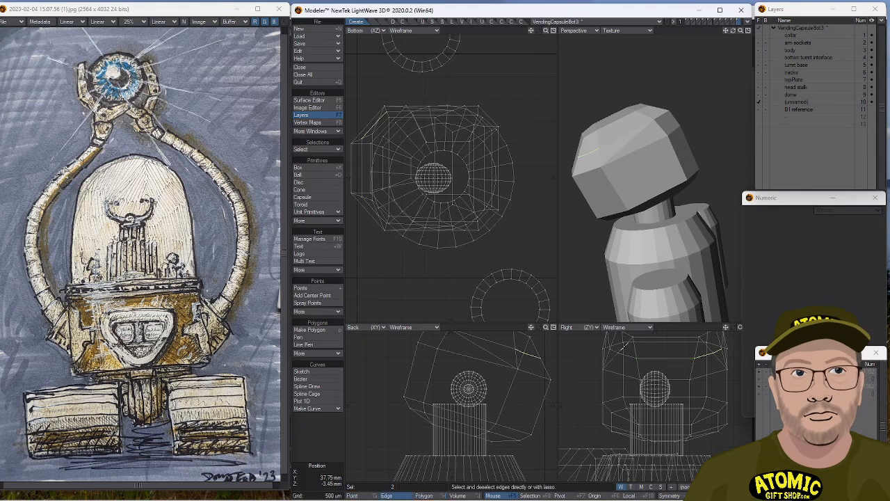
{"action": "right_click_drag", "start_coordinate": [761, 320], "coordinate": [702, 369]}
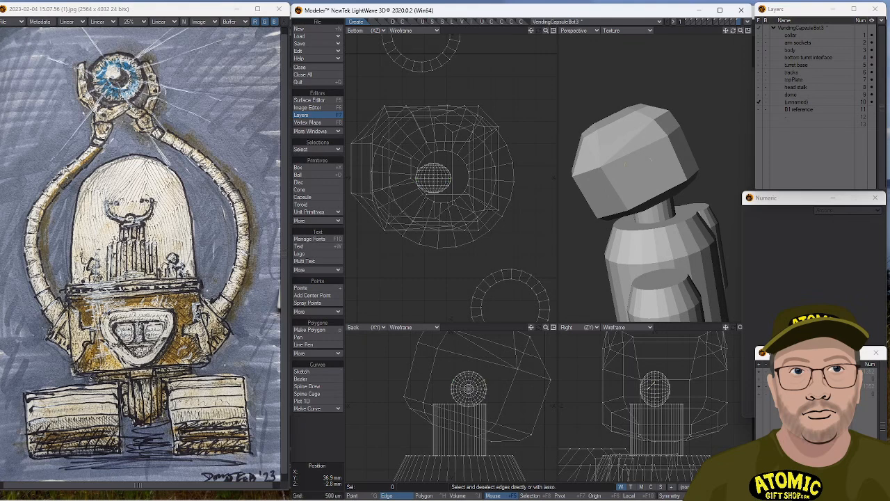
{"action": "left_click", "coordinate": [654, 387]}
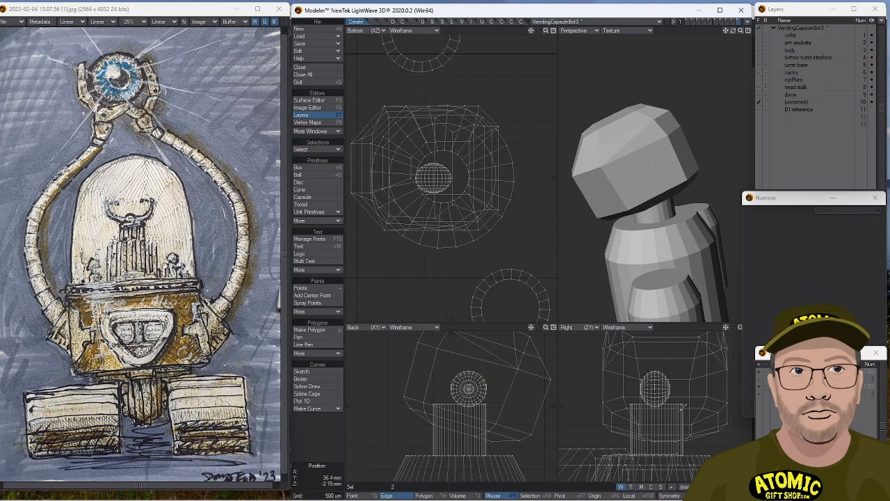
{"action": "key", "text": "ctrl+space"}
{"action": "type", "text": "dis"}
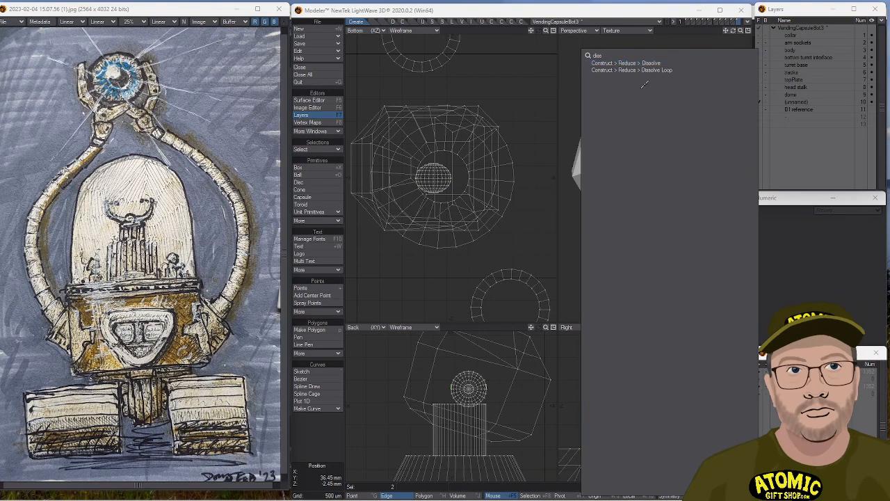
{"action": "left_click", "coordinate": [646, 73]}
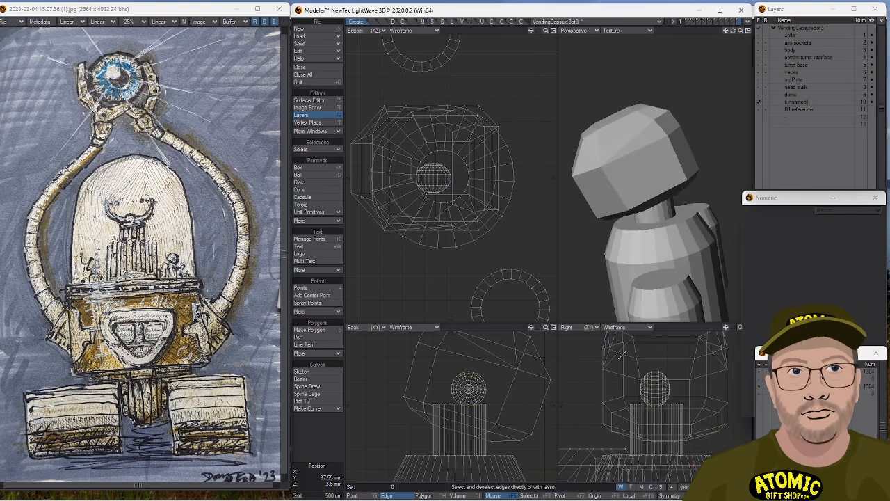
Select the whole ball and move it -1.15 mm in Z to the side of the head block.
{"action": "key", "text": "space"}
{"action": "left_click", "coordinate": [655, 394]}
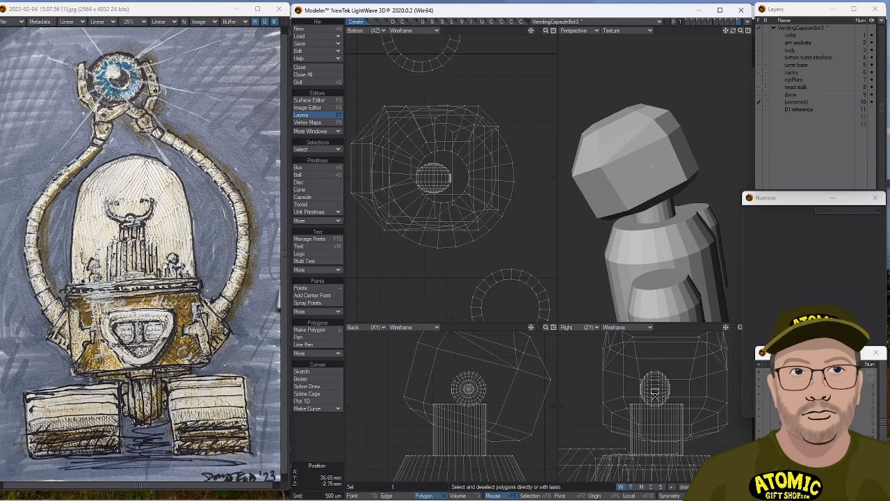
{"action": "right_click_drag", "start_coordinate": [647, 367], "coordinate": [634, 379]}
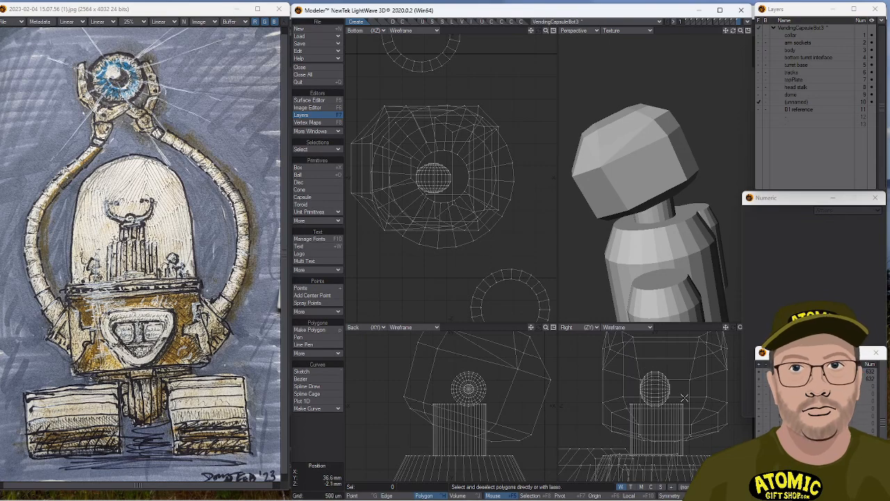
{"action": "mouse_move", "coordinate": [664, 386]}
{"action": "left_mouse_down"}
{"action": "mouse_move", "coordinate": [673, 389]}
{"action": "mouse_move", "coordinate": [610, 393]}
{"action": "left_mouse_up"}
{"action": "key", "text": "]"}
{"action": "key", "text": "t"}
{"action": "key", "text": "space"}
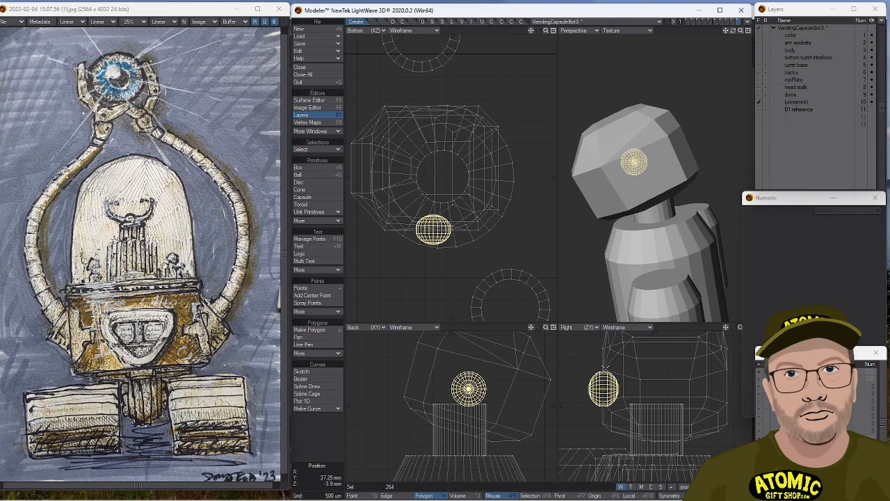
Select the ball's high-Z half and move it 2.75 mm in Z, stretching the ball into a capsule through the head block.
{"action": "right_click_drag", "start_coordinate": [604, 422], "coordinate": [603, 412]}
{"action": "left_click_drag", "start_coordinate": [603, 407], "coordinate": [604, 356]}
{"action": "key", "text": "t"}
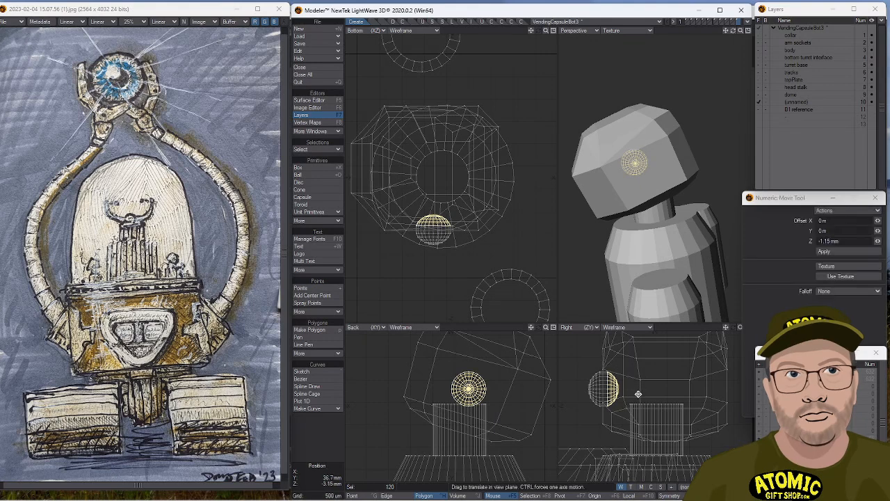
{"action": "left_click_drag", "start_coordinate": [641, 392], "coordinate": [740, 392]}
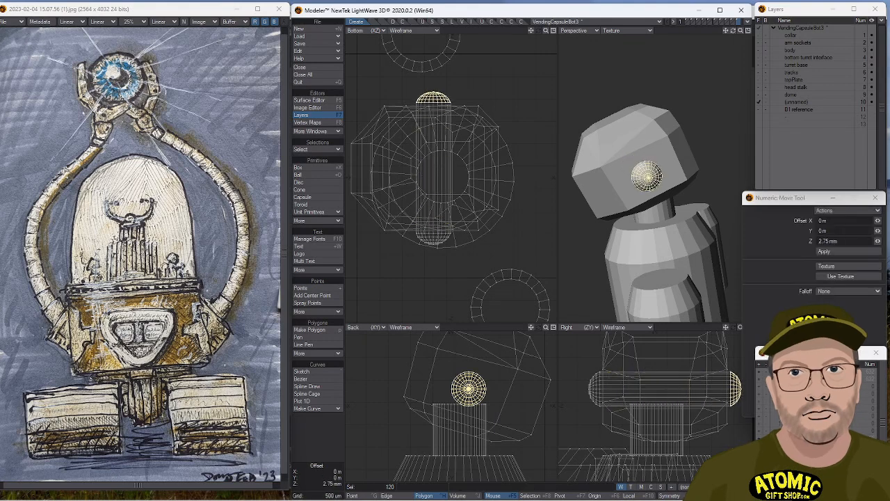
{"action": "key", "text": "space"}
{"action": "key", "text": "slash"}
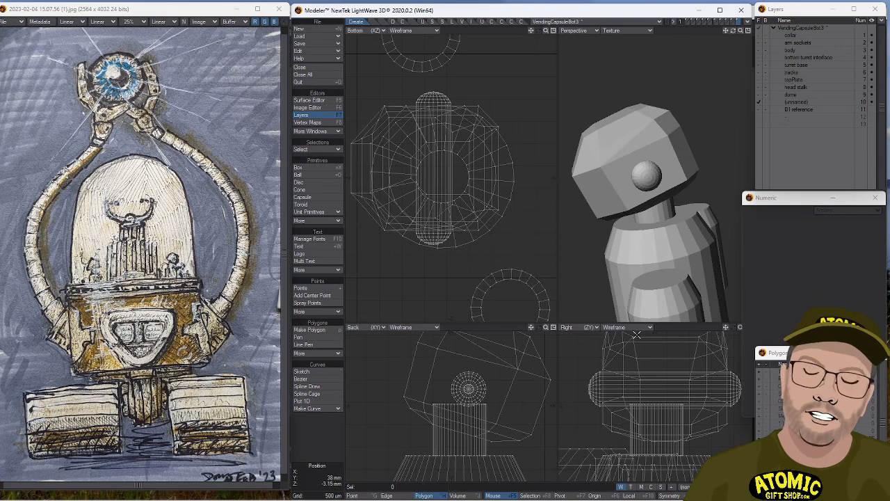
Select the entire capsule running through the head block and raise it slightly in Y.
{"action": "left_click_drag", "start_coordinate": [659, 158], "coordinate": [675, 141], "text": "alt"}
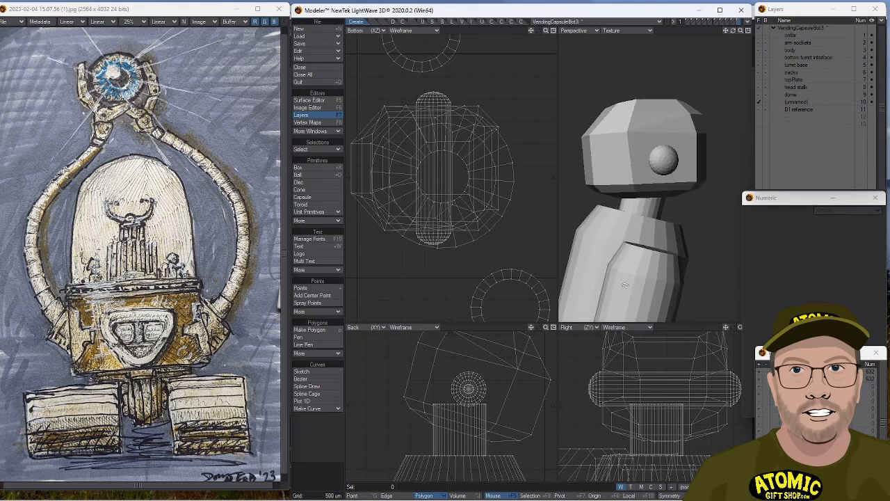
{"action": "left_click", "coordinate": [593, 383]}
{"action": "key", "text": "]"}
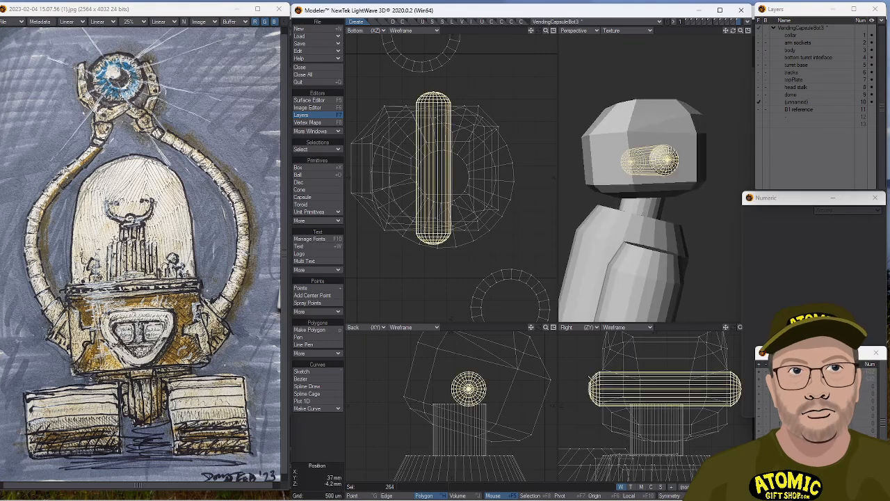
{"action": "key", "text": "t"}
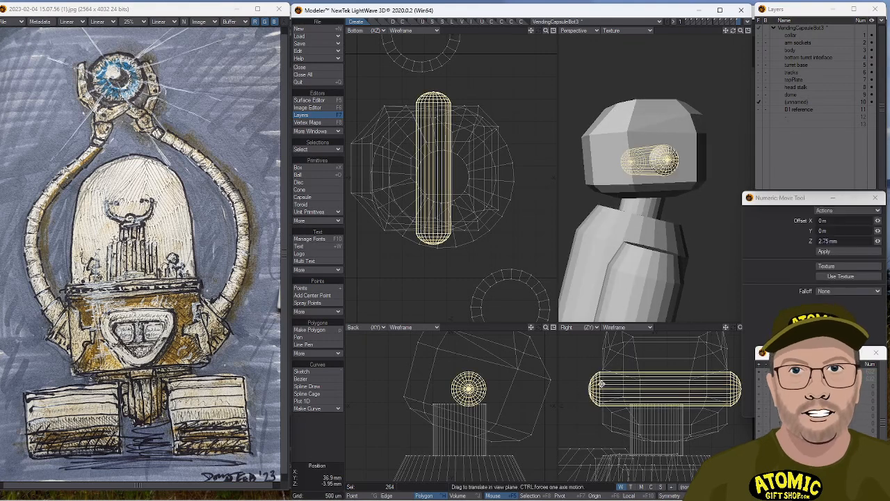
{"action": "left_click_drag", "start_coordinate": [654, 387], "coordinate": [653, 383]}
{"action": "left_click", "coordinate": [317, 435]}
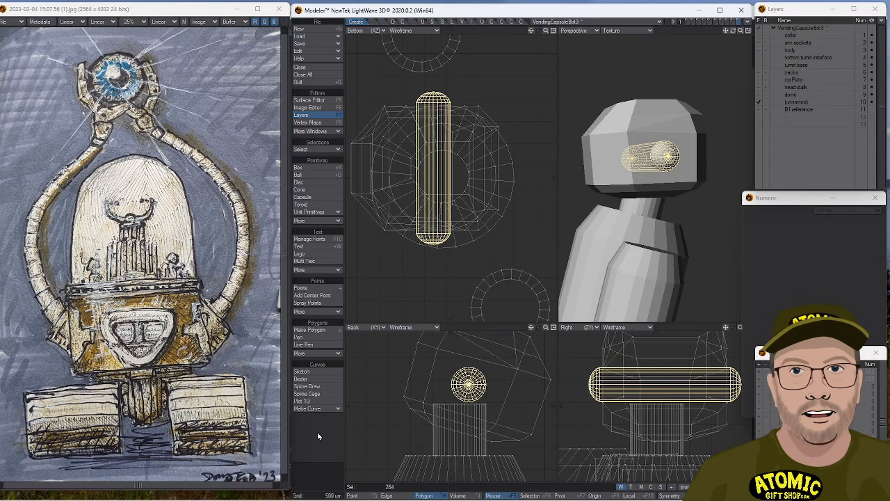
{"action": "left_click", "coordinate": [318, 435]}
Select the capsule's high-Z end cap and move it slightly outward along Z.
{"action": "left_click_drag", "start_coordinate": [673, 179], "coordinate": [646, 202], "text": "ctrl+alt"}
{"action": "left_click_drag", "start_coordinate": [646, 201], "coordinate": [625, 216], "text": "alt"}
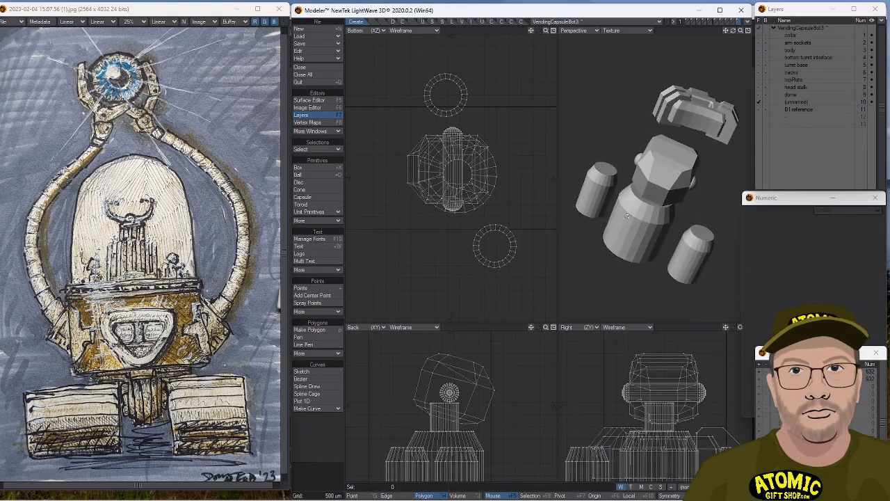
{"action": "left_click_drag", "start_coordinate": [452, 224], "coordinate": [474, 218], "text": "ctrl+alt"}
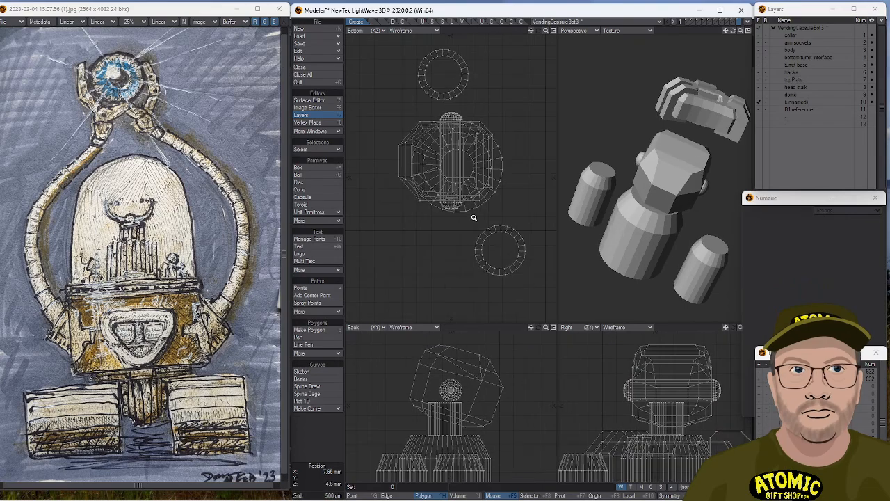
{"action": "left_click_drag", "start_coordinate": [451, 101], "coordinate": [499, 126], "text": "ctrl+alt"}
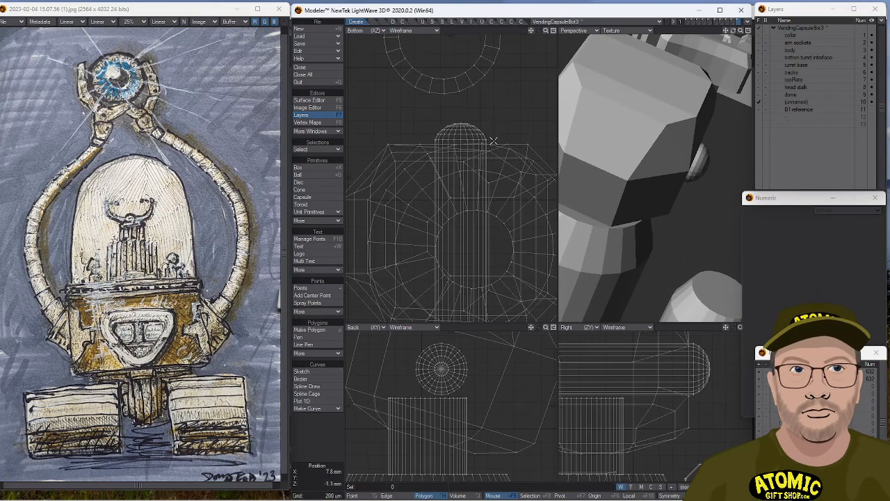
{"action": "right_click_drag", "start_coordinate": [431, 142], "coordinate": [434, 144]}
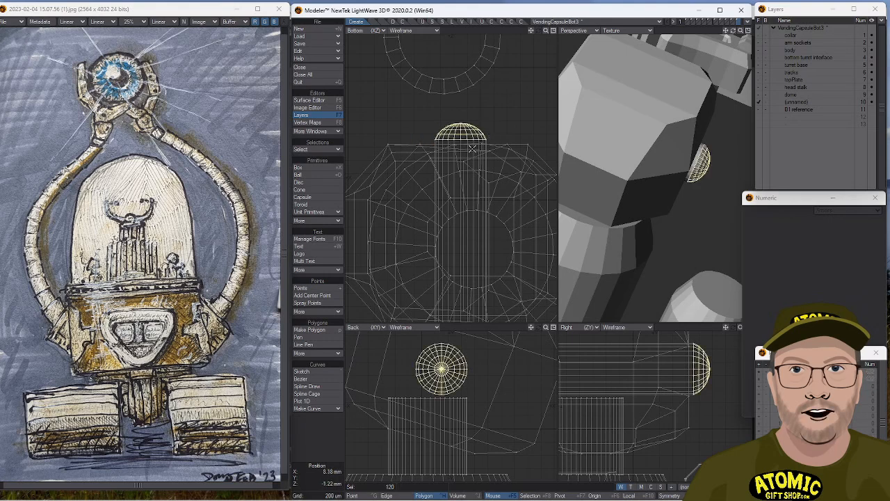
{"action": "key", "text": "t"}
{"action": "left_click_drag", "start_coordinate": [471, 255], "coordinate": [471, 252]}
{"action": "key", "text": "space"}
{"action": "mouse_move", "coordinate": [470, 110]}
{"action": "right_mouse_down"}
{"action": "mouse_move", "coordinate": [403, 113]}
{"action": "mouse_move", "coordinate": [495, 157]}
{"action": "right_mouse_up"}
Select the capsule's low-Z end cap and move it -80 um in Z.
{"action": "left_click_drag", "start_coordinate": [489, 268], "coordinate": [482, 222], "text": "alt"}
{"action": "mouse_move", "coordinate": [454, 82]}
{"action": "right_mouse_down"}
{"action": "mouse_move", "coordinate": [513, 94]}
{"action": "mouse_move", "coordinate": [480, 108]}
{"action": "right_mouse_up"}
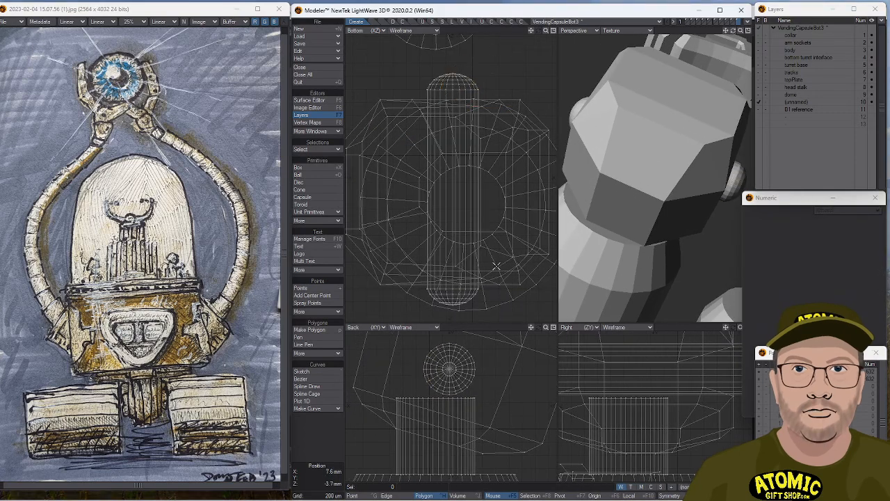
{"action": "mouse_move", "coordinate": [434, 288]}
{"action": "right_mouse_down"}
{"action": "mouse_move", "coordinate": [424, 288]}
{"action": "mouse_move", "coordinate": [445, 313]}
{"action": "mouse_move", "coordinate": [492, 292]}
{"action": "mouse_move", "coordinate": [483, 283]}
{"action": "right_mouse_up"}
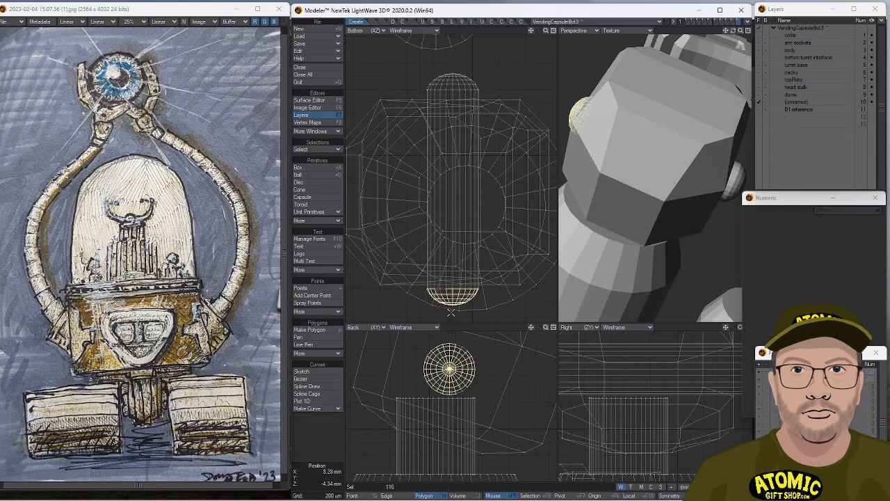
{"action": "key", "text": "bracketright"}
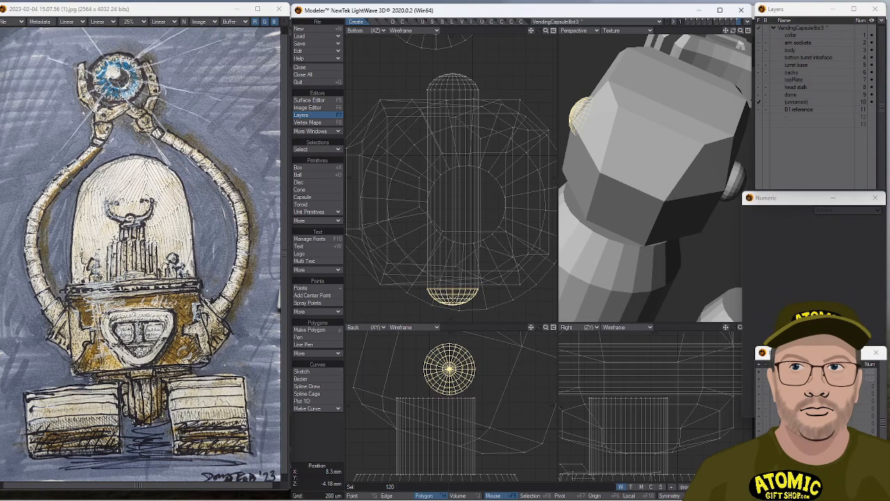
{"action": "key", "text": "t"}
{"action": "left_click_drag", "start_coordinate": [466, 284], "coordinate": [467, 289]}
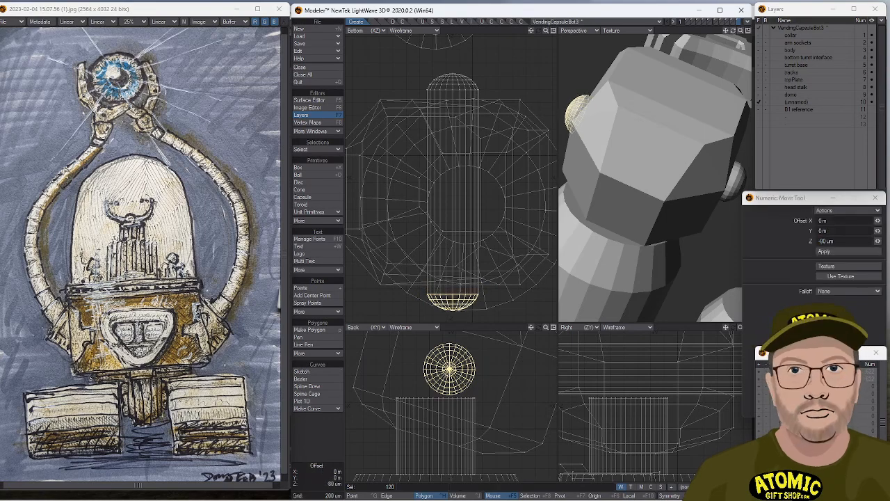
{"action": "left_click", "coordinate": [318, 450]}
{"action": "left_click", "coordinate": [318, 450]}
Display the topPlate and head stalk layers in the foreground together with the unnamed detail layer.
{"action": "left_click_drag", "start_coordinate": [695, 201], "coordinate": [549, 235], "text": "ctrl+alt"}
{"action": "left_click_drag", "start_coordinate": [632, 260], "coordinate": [695, 183], "text": "alt"}
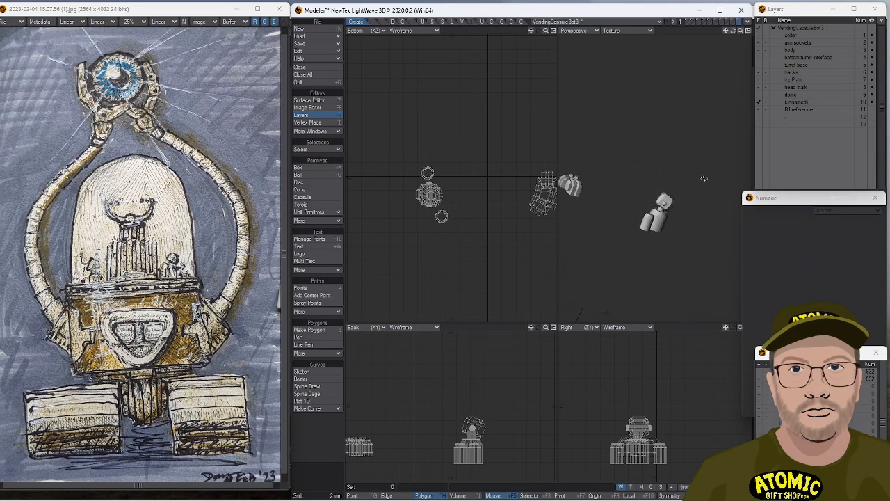
{"action": "left_click", "coordinate": [765, 88]}
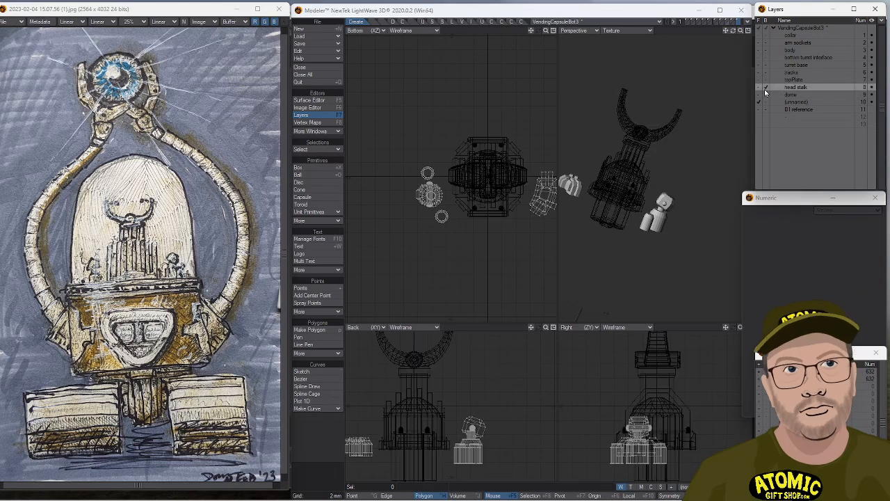
{"action": "left_click", "coordinate": [761, 87]}
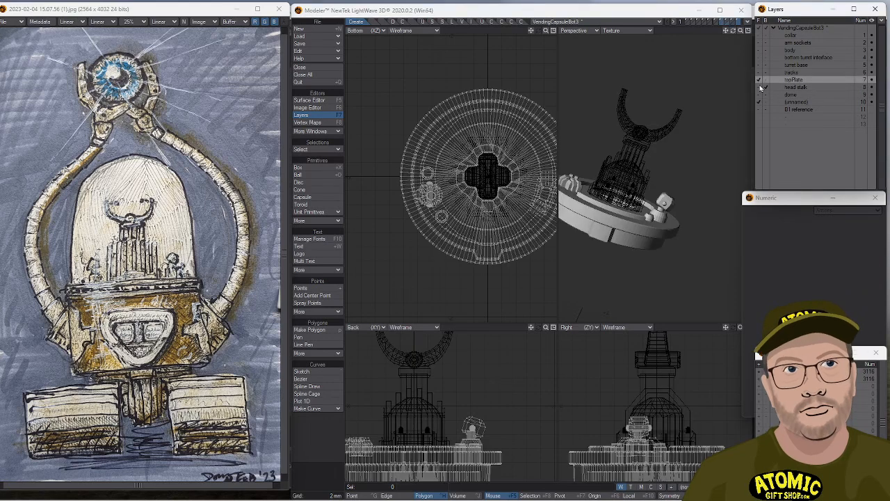
{"action": "left_click", "coordinate": [760, 93]}
{"action": "left_click_drag", "start_coordinate": [666, 200], "coordinate": [651, 187], "text": "alt"}
{"action": "left_click_drag", "start_coordinate": [651, 186], "coordinate": [722, 166], "text": "alt"}
Select the neck cylinder below the head block and stretch it in the XZ plane to 156% horizontally and 158% vertically.
{"action": "scroll", "coordinate": [697, 193], "scroll_direction": "up", "scroll_amount": 3}
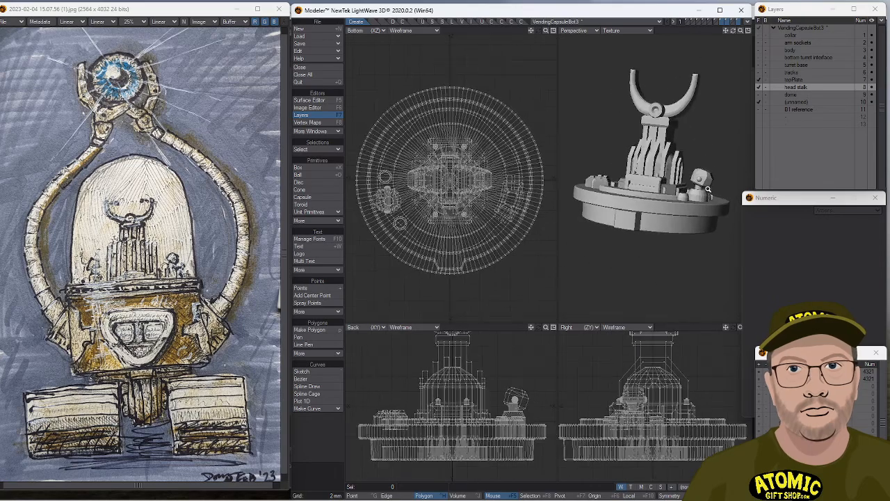
{"action": "scroll", "coordinate": [697, 194], "scroll_direction": "down", "scroll_amount": 2}
{"action": "scroll", "coordinate": [480, 395], "scroll_direction": "up", "scroll_amount": 5}
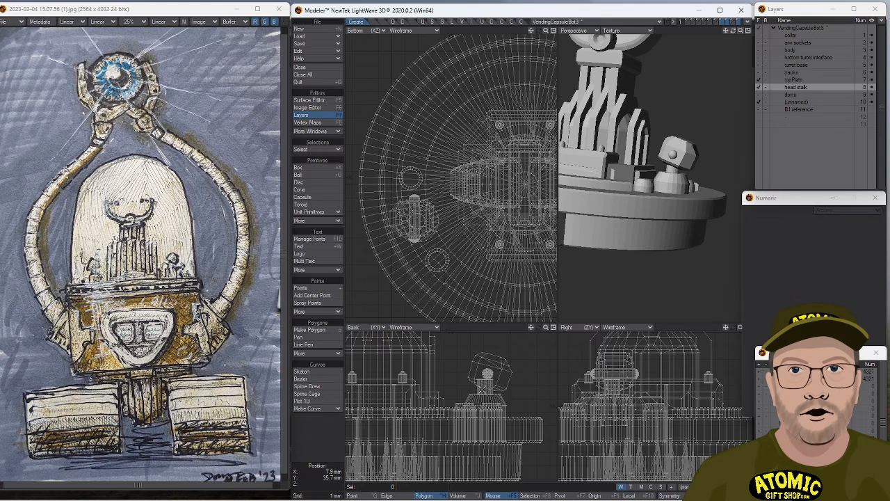
{"action": "left_click_drag", "start_coordinate": [479, 391], "coordinate": [494, 386]}
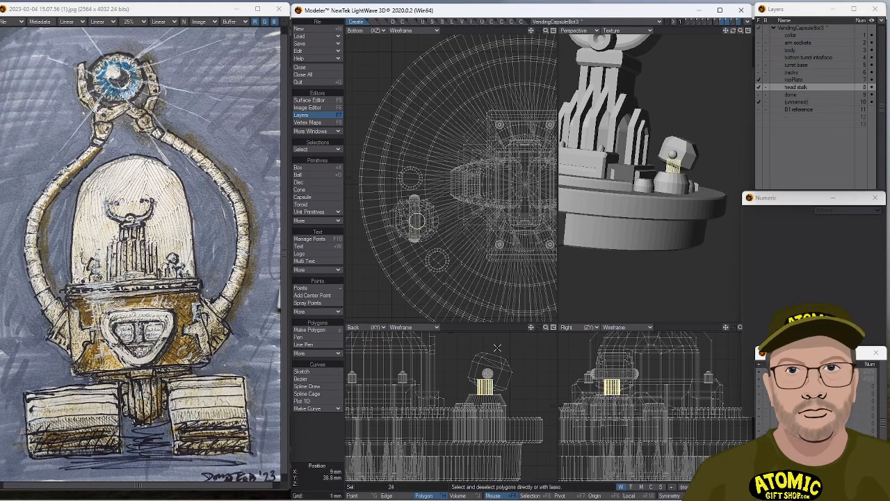
{"action": "key", "text": "h"}
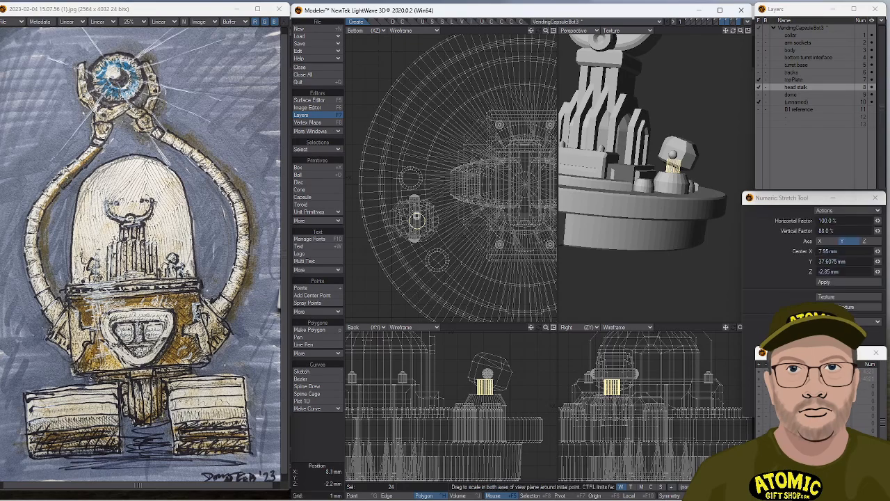
{"action": "left_click_drag", "start_coordinate": [418, 222], "coordinate": [456, 181]}
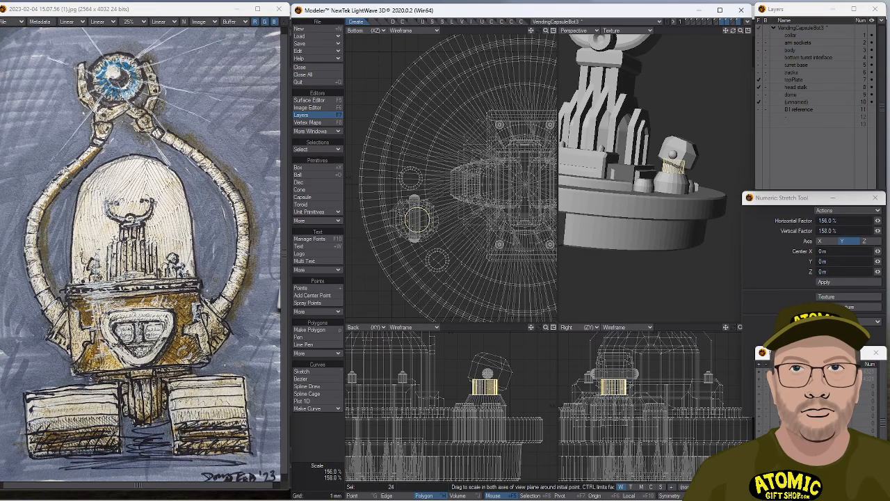
{"action": "left_click", "coordinate": [309, 438]}
{"action": "left_click", "coordinate": [309, 438]}
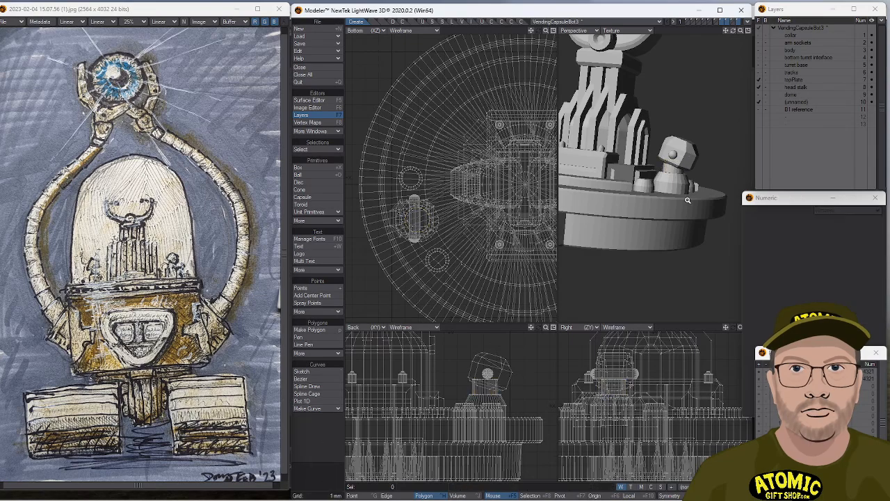
Select the whole connected arc-shaped panel on the top plate's +Z side and move it 800 um in Y.
{"action": "key", "text": "a"}
{"action": "left_click_drag", "start_coordinate": [687, 173], "coordinate": [664, 238], "text": "alt"}
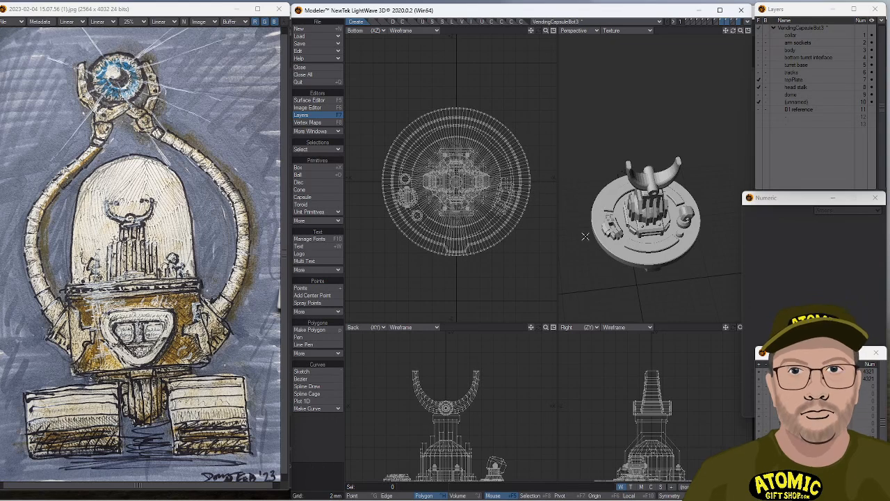
{"action": "left_click_drag", "start_coordinate": [628, 268], "coordinate": [620, 211], "text": "alt"}
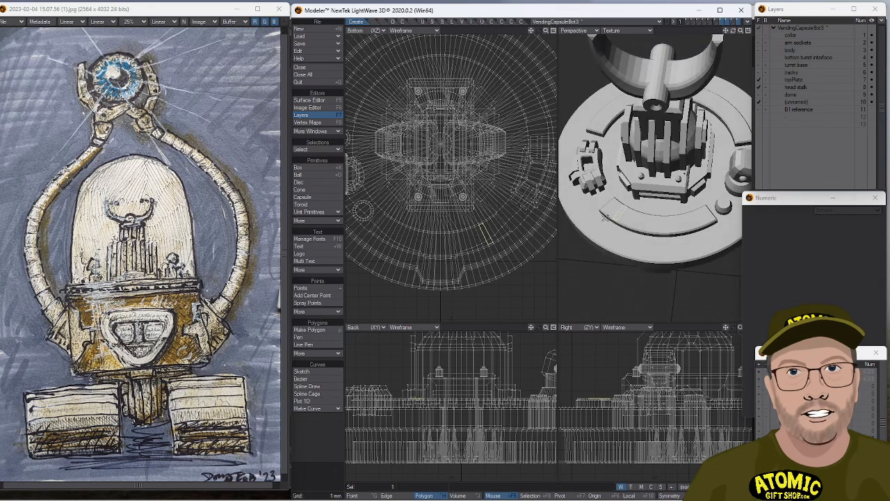
{"action": "mouse_move", "coordinate": [621, 212]}
{"action": "left_mouse_down", "text": "ctrl+alt"}
{"action": "mouse_move", "coordinate": [636, 210]}
{"action": "mouse_move", "coordinate": [627, 187]}
{"action": "mouse_move", "coordinate": [653, 212]}
{"action": "mouse_move", "coordinate": [629, 202]}
{"action": "left_mouse_up", "text": "ctrl+alt"}
{"action": "left_click_drag", "start_coordinate": [629, 201], "coordinate": [664, 149], "text": "alt"}
{"action": "left_click_drag", "start_coordinate": [664, 149], "coordinate": [650, 143], "text": "ctrl+alt"}
{"action": "left_click_drag", "start_coordinate": [651, 143], "coordinate": [711, 106], "text": "alt"}
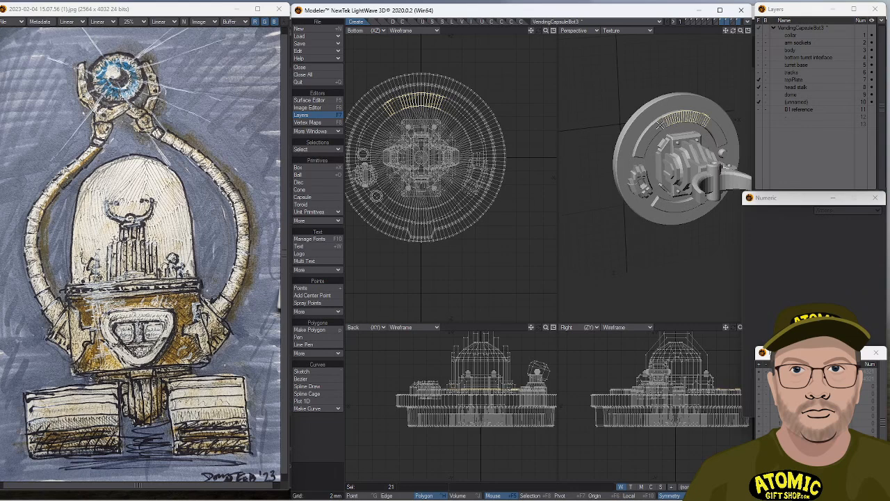
{"action": "left_click_drag", "start_coordinate": [661, 125], "coordinate": [689, 118]}
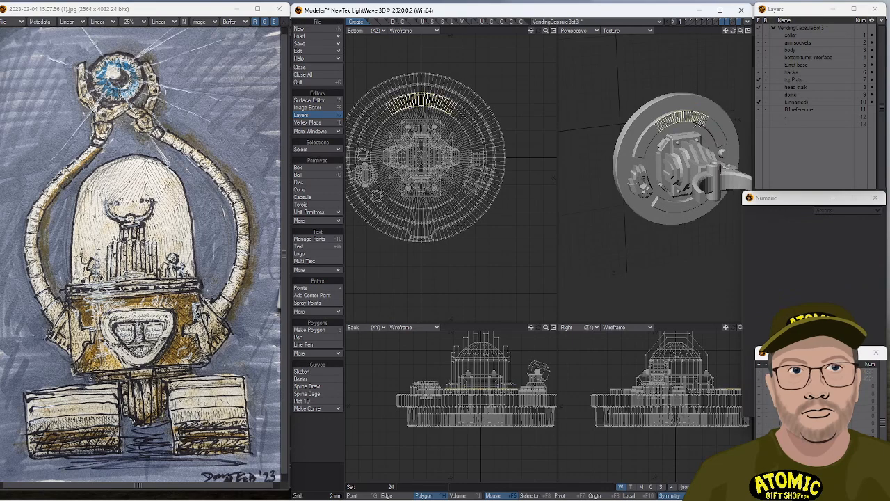
{"action": "key", "text": "]"}
{"action": "left_click_drag", "start_coordinate": [625, 78], "coordinate": [666, 225], "text": "alt"}
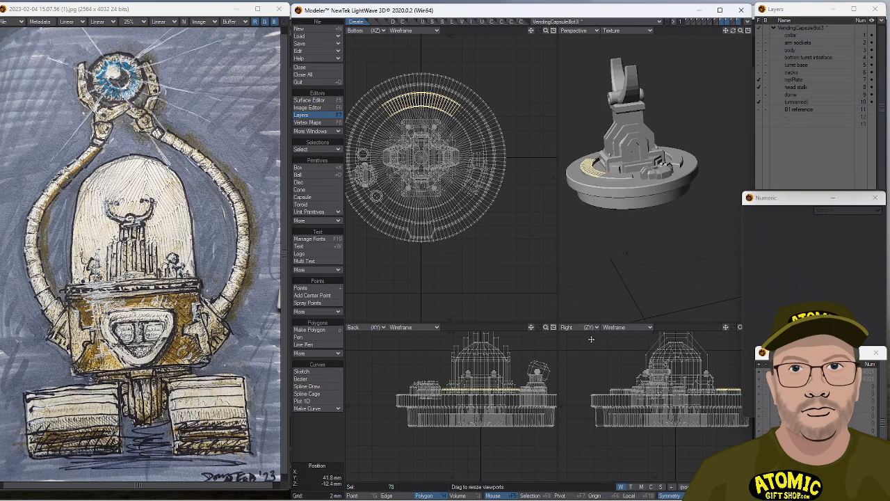
{"action": "key", "text": "t"}
{"action": "left_click_drag", "start_coordinate": [613, 301], "coordinate": [613, 300]}
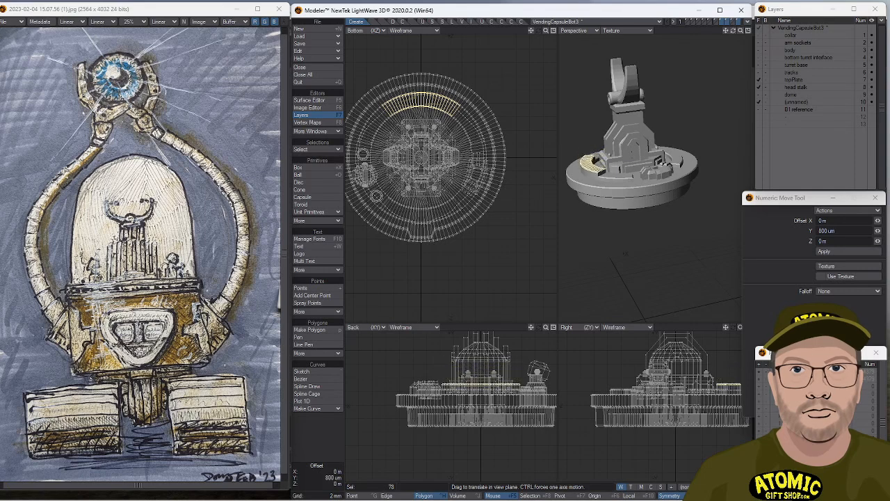
{"action": "key", "text": "space"}
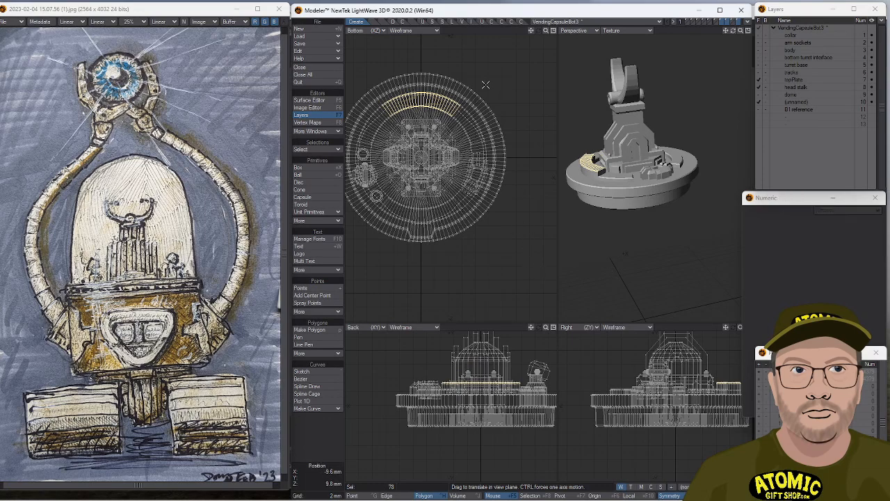
Narrow the selection to the central segment of the arc panel and try raising it 2.4 mm in Y.
{"action": "right_click_drag", "start_coordinate": [450, 125], "coordinate": [497, 101]}
{"action": "left_click_drag", "start_coordinate": [626, 285], "coordinate": [622, 231], "text": "alt"}
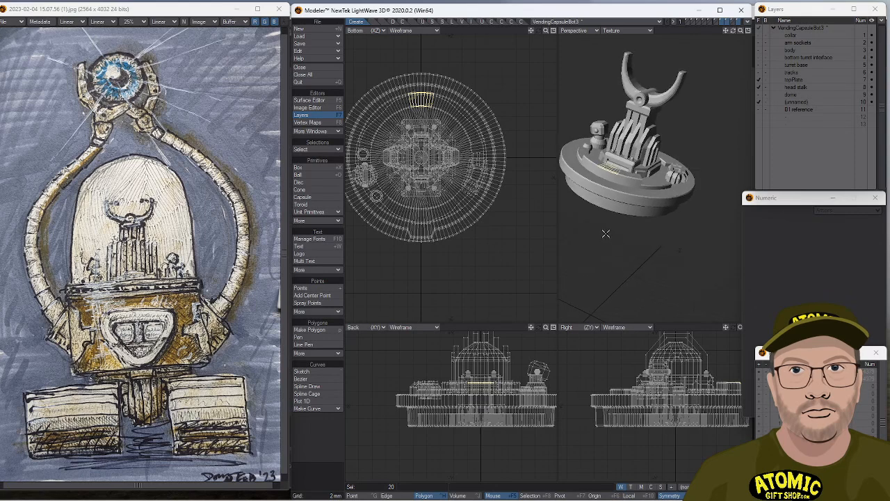
{"action": "key", "text": "t"}
{"action": "left_click_drag", "start_coordinate": [592, 280], "coordinate": [592, 284]}
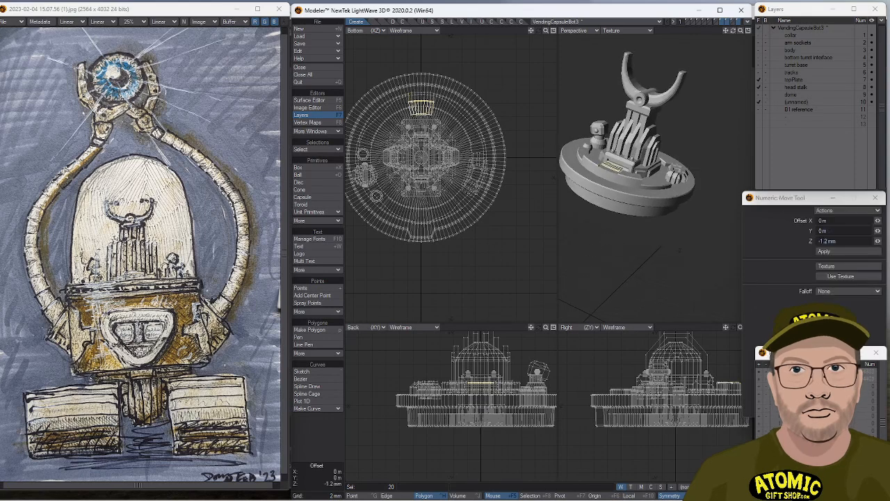
{"action": "left_click_drag", "start_coordinate": [731, 387], "coordinate": [732, 369]}
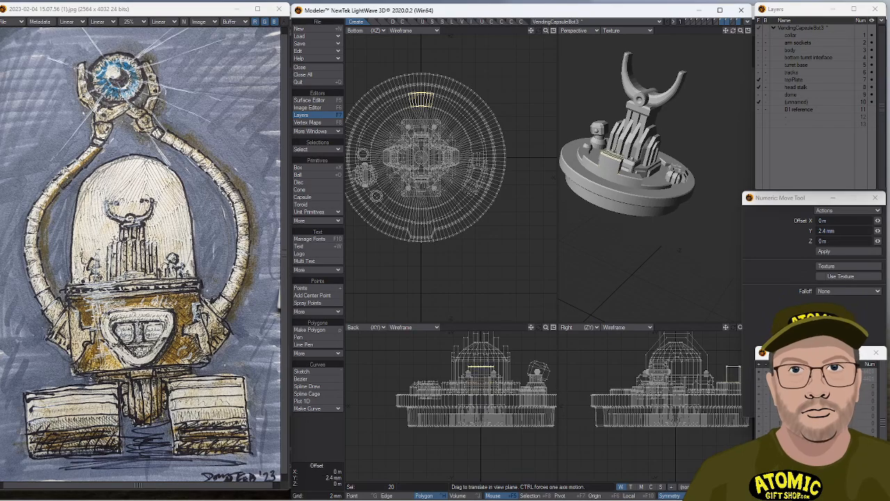
{"action": "key", "text": "space"}
{"action": "left_click", "coordinate": [318, 455]}
Refine the polygon selection on the arc panel's central segment and move it 2.6 mm in Y.
{"action": "mouse_move", "coordinate": [709, 176]}
{"action": "left_mouse_down", "text": "alt"}
{"action": "mouse_move", "coordinate": [651, 173]}
{"action": "mouse_move", "coordinate": [720, 179]}
{"action": "mouse_move", "coordinate": [695, 174]}
{"action": "left_mouse_up", "text": "alt"}
{"action": "left_click_drag", "start_coordinate": [654, 139], "coordinate": [694, 221], "text": "alt+shift"}
{"action": "mouse_move", "coordinate": [654, 172]}
{"action": "left_mouse_down"}
{"action": "mouse_move", "coordinate": [698, 222]}
{"action": "mouse_move", "coordinate": [662, 226]}
{"action": "mouse_move", "coordinate": [667, 240]}
{"action": "left_mouse_up"}
{"action": "right_click_drag", "start_coordinate": [658, 270], "coordinate": [645, 202]}
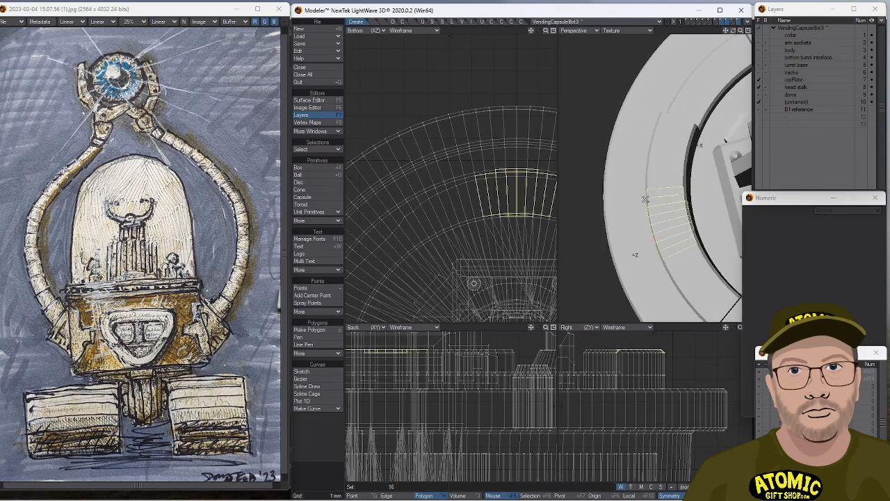
{"action": "left_click_drag", "start_coordinate": [666, 205], "coordinate": [675, 242], "text": "alt"}
{"action": "key", "text": "a"}
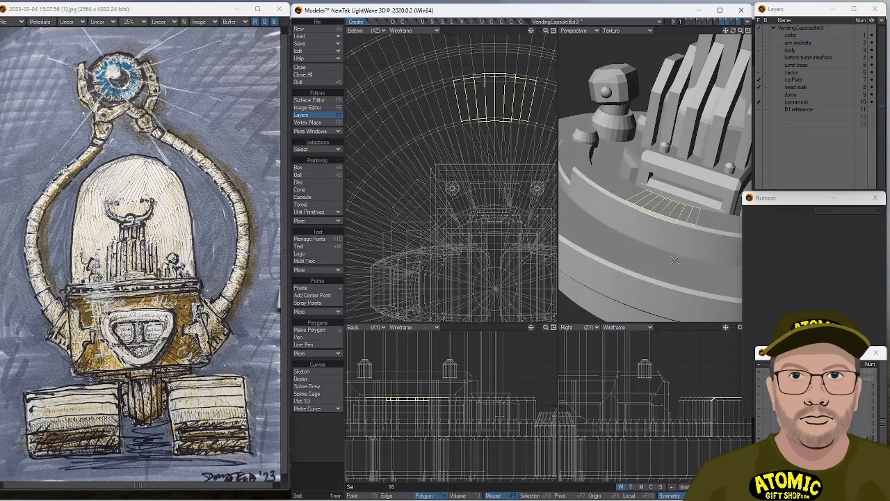
{"action": "key", "text": "t"}
{"action": "left_click_drag", "start_coordinate": [513, 419], "coordinate": [513, 361]}
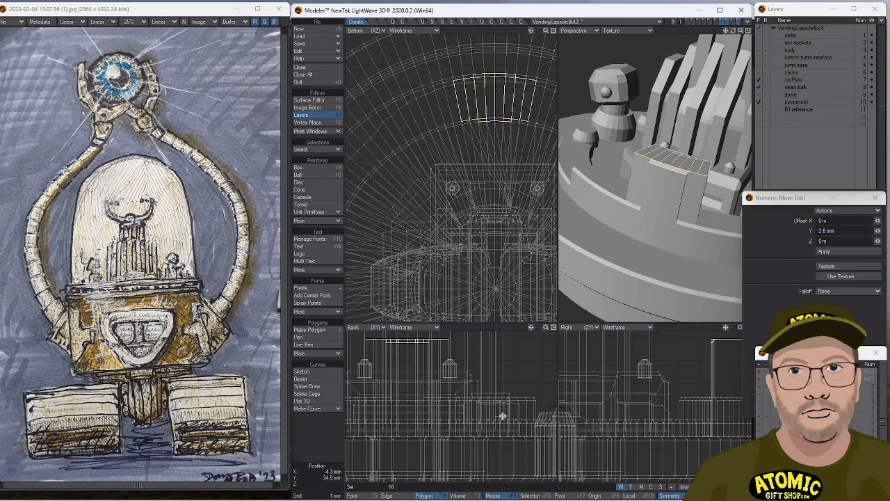
Try to chamfer the two radial side edges on top of the raised central segment.
{"action": "left_click", "coordinate": [324, 444]}
{"action": "left_click", "coordinate": [324, 444]}
{"action": "left_click_drag", "start_coordinate": [651, 191], "coordinate": [675, 230], "text": "alt"}
{"action": "key", "text": "space"}
{"action": "key", "text": "space"}
{"action": "left_click", "coordinate": [619, 255]}
{"action": "key", "text": "ctrl+b"}
{"action": "left_click_drag", "start_coordinate": [670, 277], "coordinate": [669, 275]}
{"action": "key", "text": "ctrl+z"}
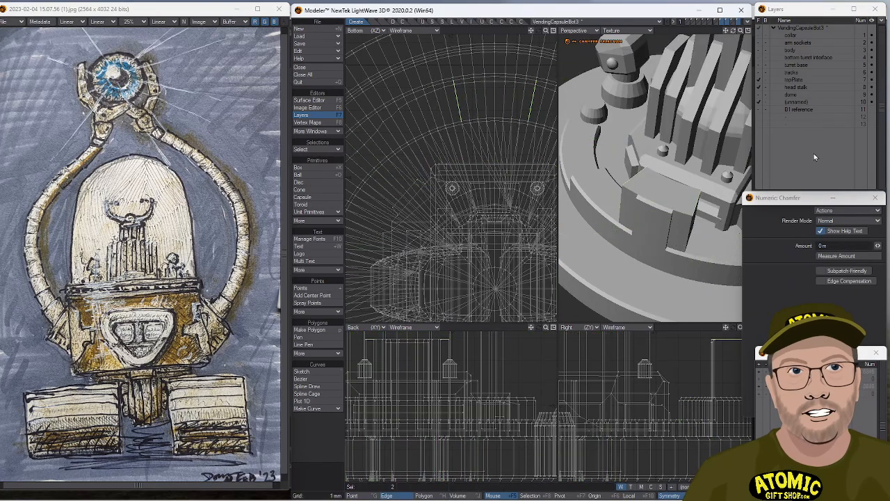
Display only the unnamed detail layer in the foreground.
{"action": "left_click", "coordinate": [793, 102]}
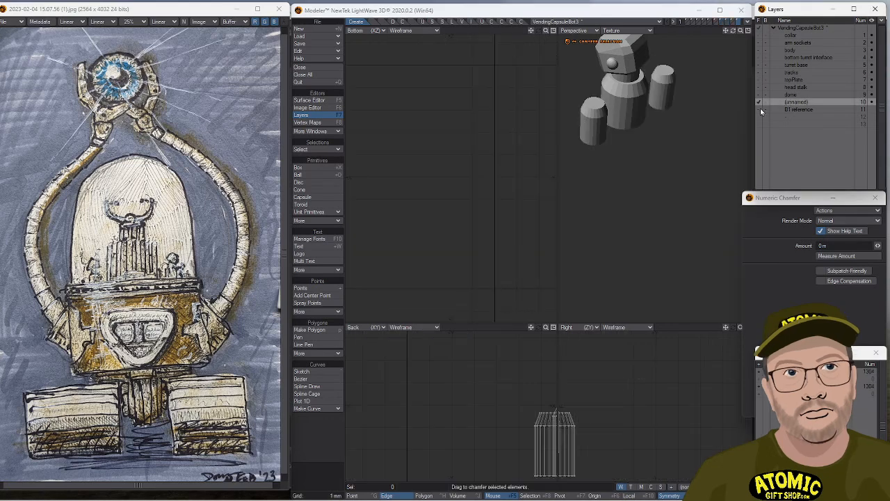
Bring the topPlate layer to the foreground and set the perspective viewport to Wireframe Shade.
{"action": "left_click", "coordinate": [793, 88]}
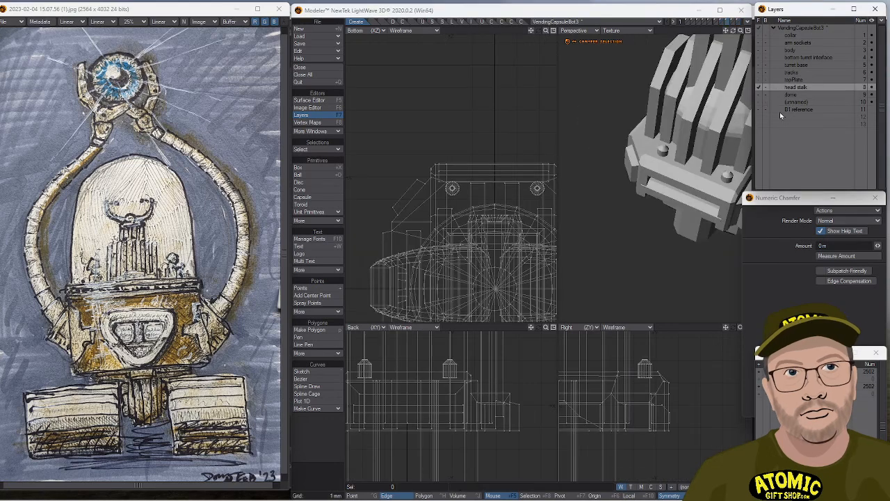
{"action": "left_click", "coordinate": [796, 95]}
{"action": "left_click", "coordinate": [796, 79]}
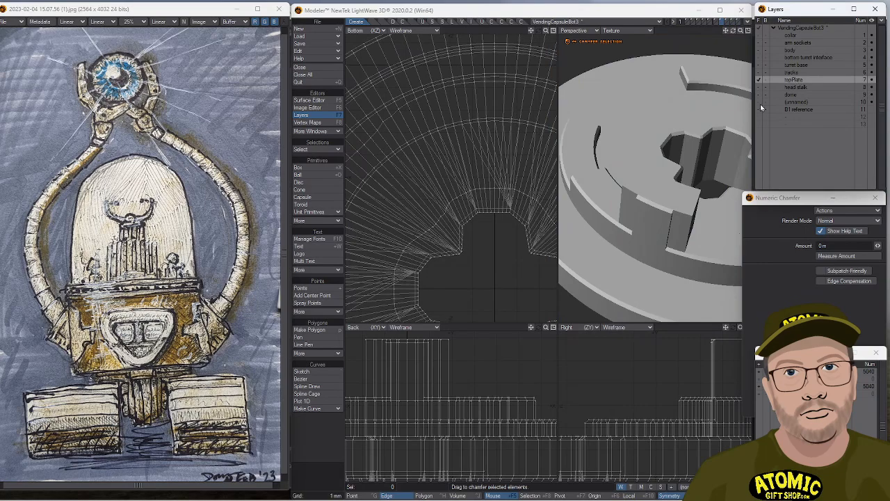
{"action": "left_click_drag", "start_coordinate": [680, 110], "coordinate": [630, 64], "text": "alt"}
{"action": "left_click", "coordinate": [619, 30]}
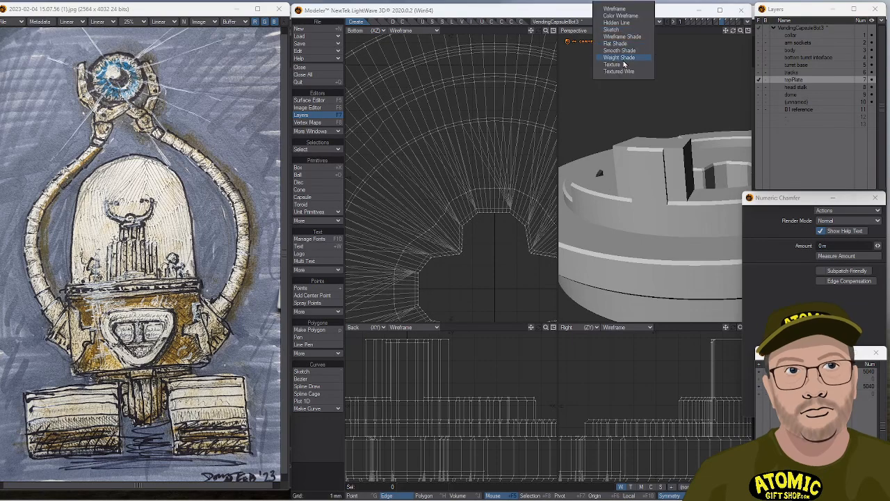
{"action": "left_click", "coordinate": [626, 38]}
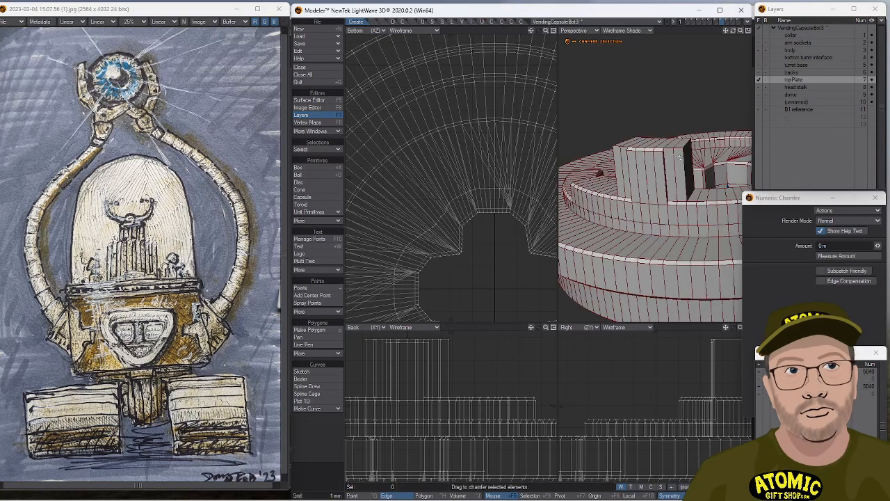
Move the two upper side edges of the raised block on the top plate down 600 µm in Y.
{"action": "left_click_drag", "start_coordinate": [686, 157], "coordinate": [682, 198], "text": "alt"}
{"action": "key", "text": "space"}
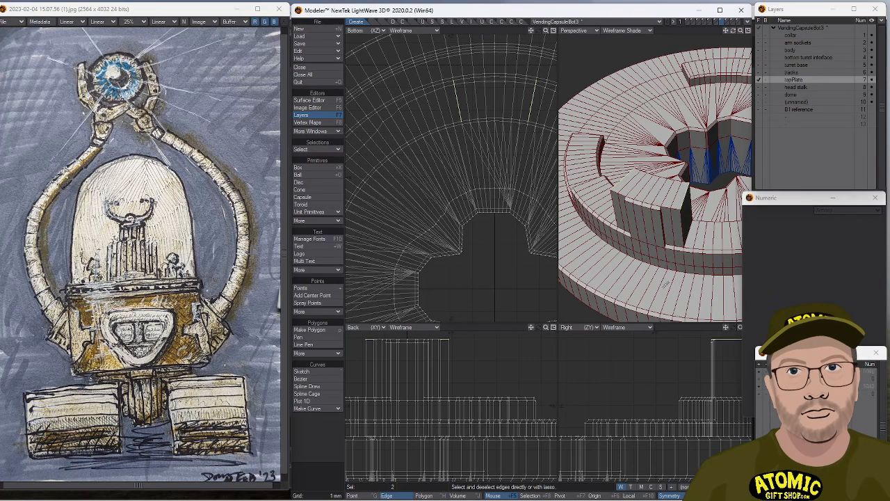
{"action": "key", "text": "t"}
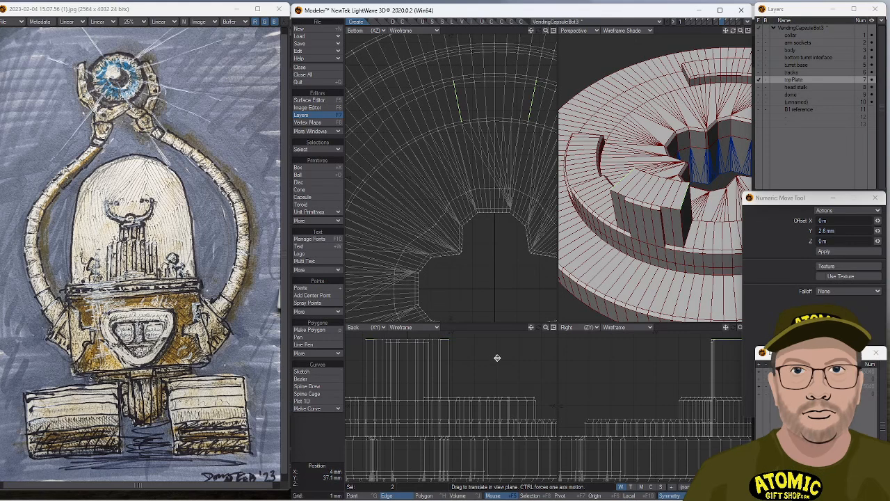
{"action": "left_click_drag", "start_coordinate": [670, 371], "coordinate": [670, 384], "text": "ctrl"}
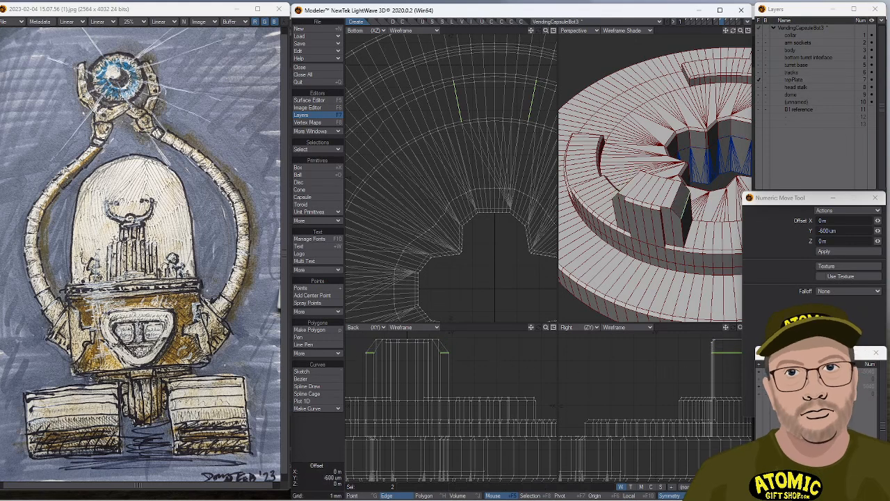
{"action": "key", "text": "space"}
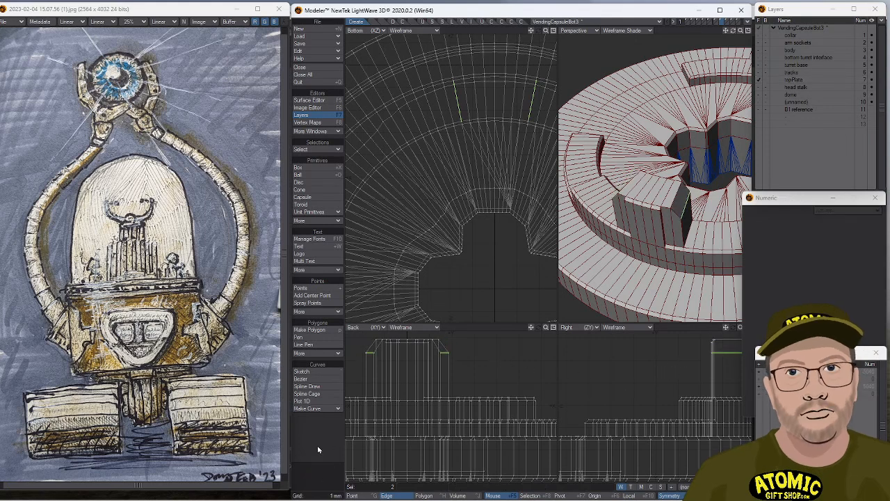
Select the edges near the base of the raised block's sides and move them up 500 µm in Y.
{"action": "left_click_drag", "start_coordinate": [635, 299], "coordinate": [663, 236], "text": "alt"}
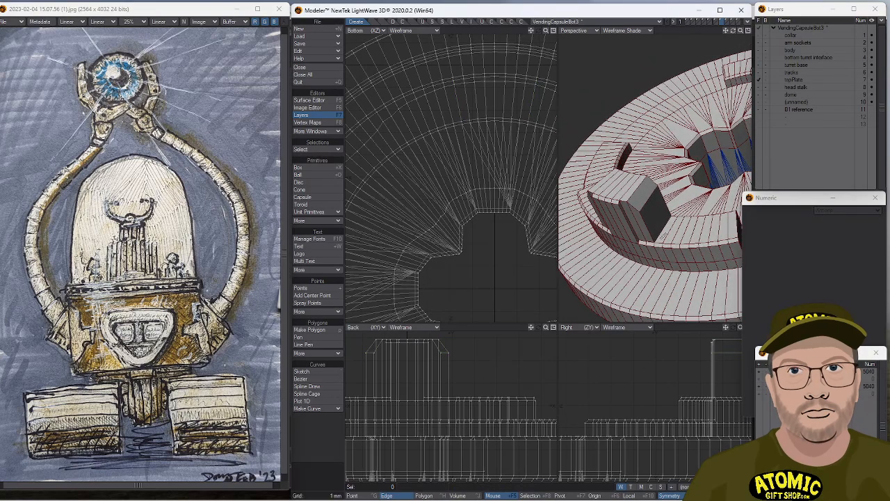
{"action": "left_click_drag", "start_coordinate": [661, 294], "coordinate": [659, 275], "text": "alt"}
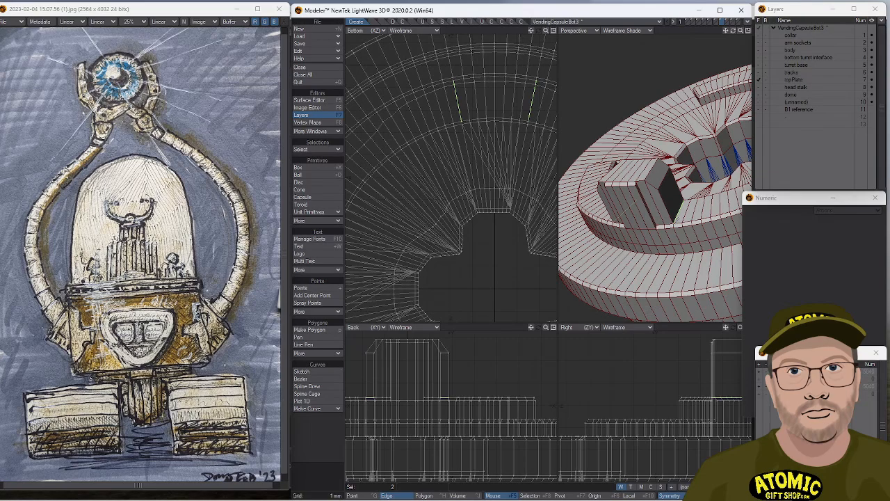
{"action": "left_click_drag", "start_coordinate": [694, 207], "coordinate": [689, 164], "text": "alt"}
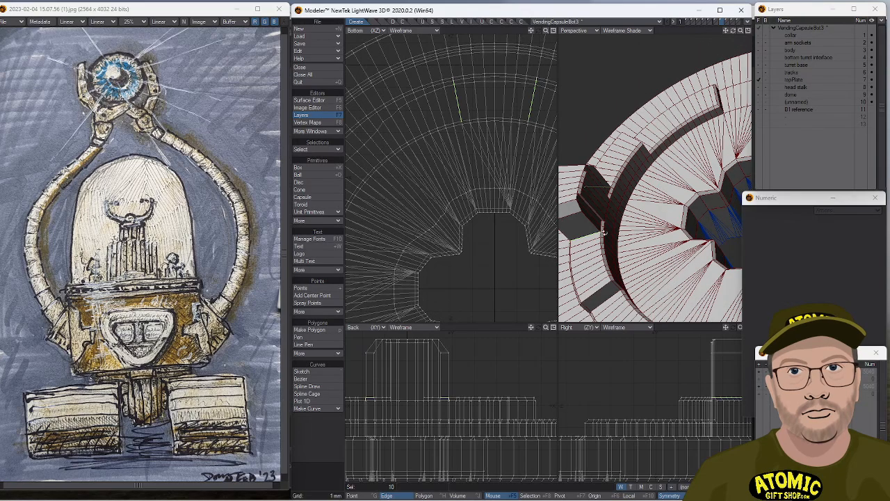
{"action": "left_click_drag", "start_coordinate": [601, 231], "coordinate": [656, 255], "text": "alt"}
{"action": "key", "text": "t"}
{"action": "left_click_drag", "start_coordinate": [521, 403], "coordinate": [521, 396]}
Merge the top plate's points with the automatic range and delete the leftover degenerate polygons.
{"action": "key", "text": "m"}
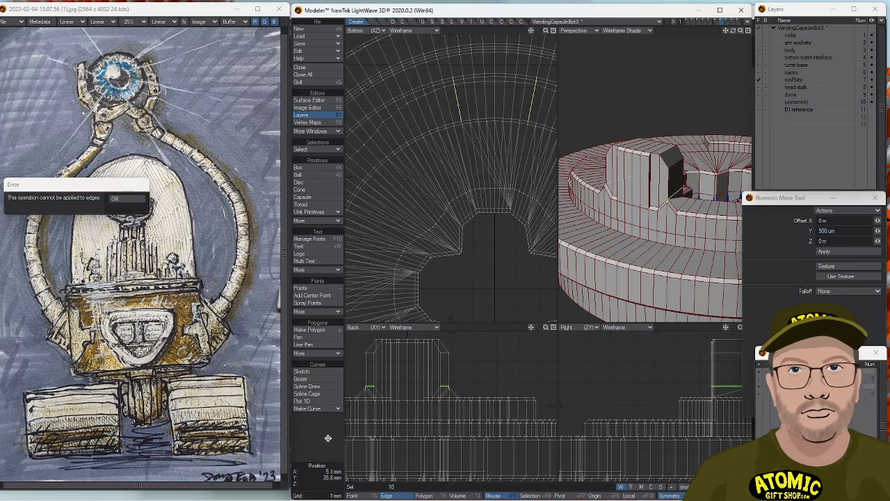
{"action": "left_click", "coordinate": [115, 198]}
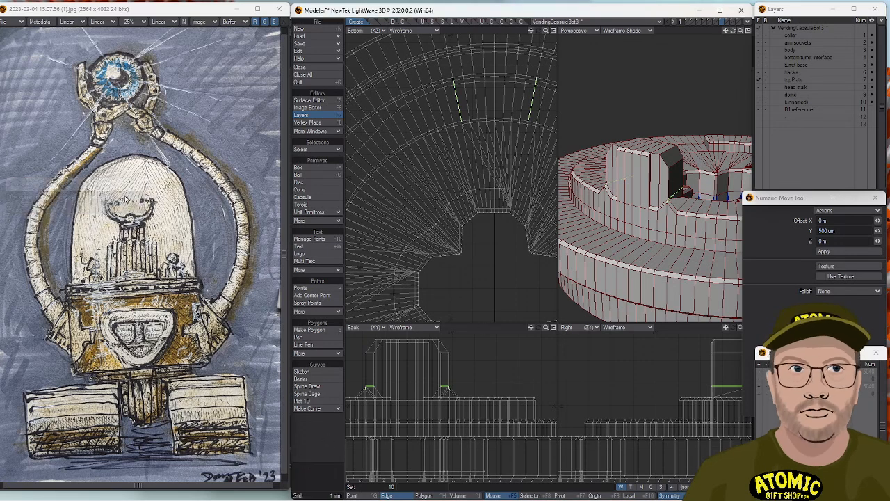
{"action": "left_click_drag", "start_coordinate": [612, 208], "coordinate": [635, 215], "text": "alt"}
{"action": "scroll", "coordinate": [662, 242], "scroll_direction": "up", "scroll_amount": 3}
{"action": "key", "text": "ctrl+g"}
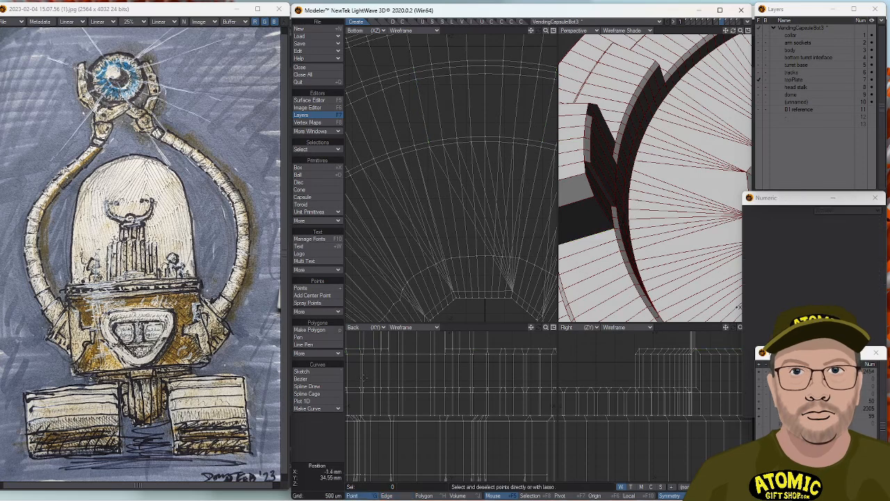
{"action": "key", "text": "m"}
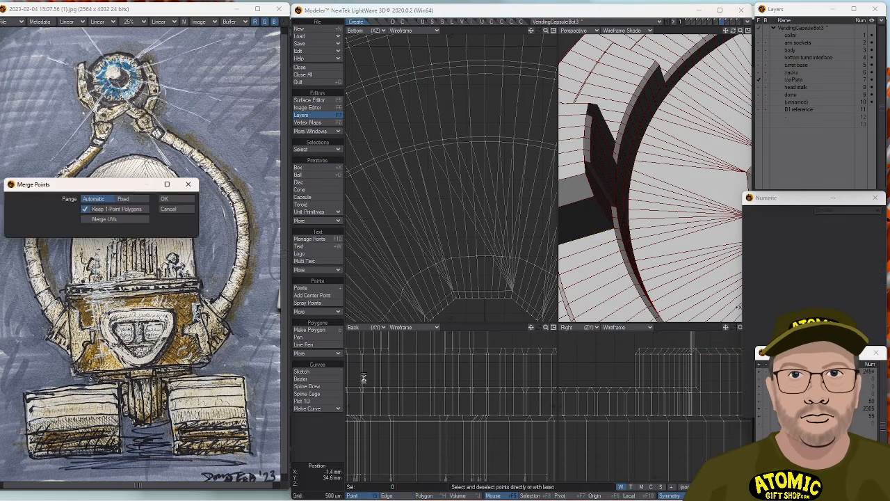
{"action": "left_click", "coordinate": [165, 199]}
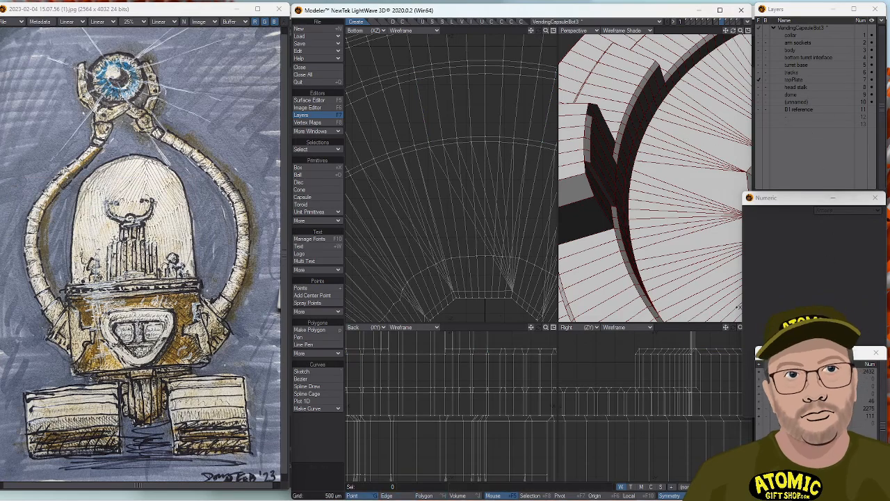
{"action": "key", "text": "ctrl+h"}
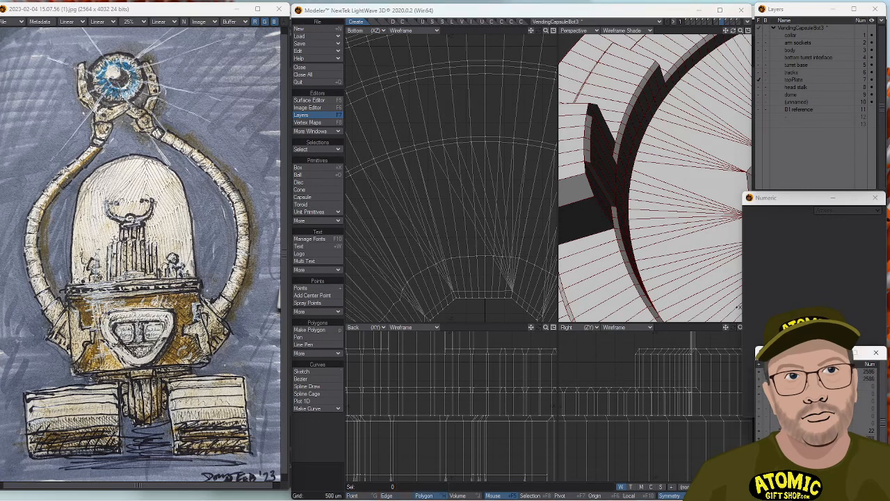
{"action": "left_click", "coordinate": [759, 435]}
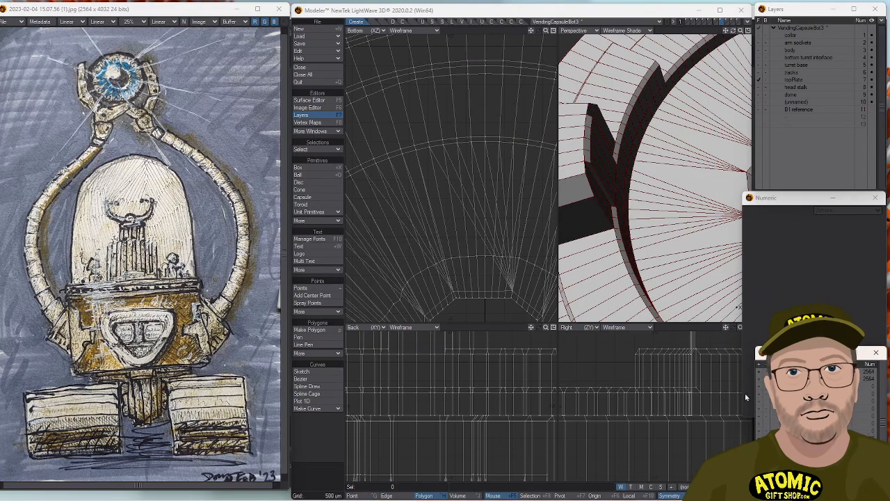
Select the two radial edges where the raised block's sides meet the plate surface.
{"action": "key", "text": "space"}
{"action": "key", "text": "space"}
{"action": "left_click", "coordinate": [594, 234]}
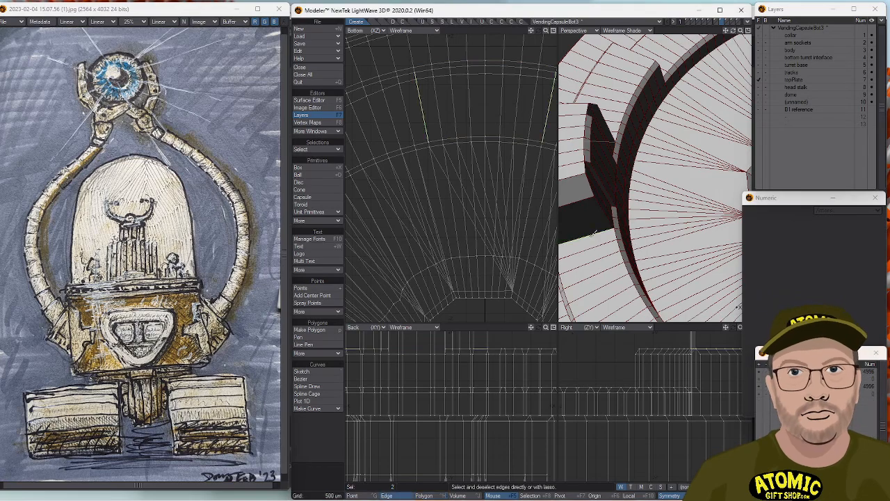
{"action": "key", "text": "g"}
{"action": "left_click_drag", "start_coordinate": [606, 213], "coordinate": [637, 153], "text": "alt"}
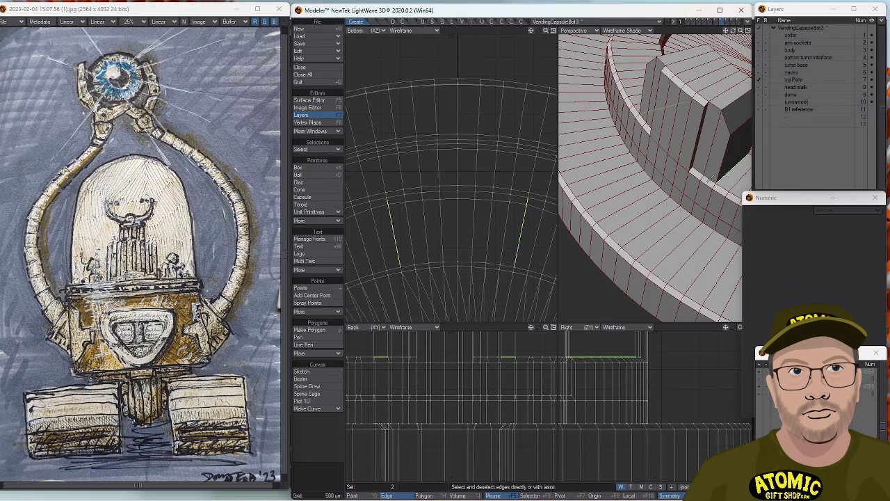
{"action": "key", "text": "g"}
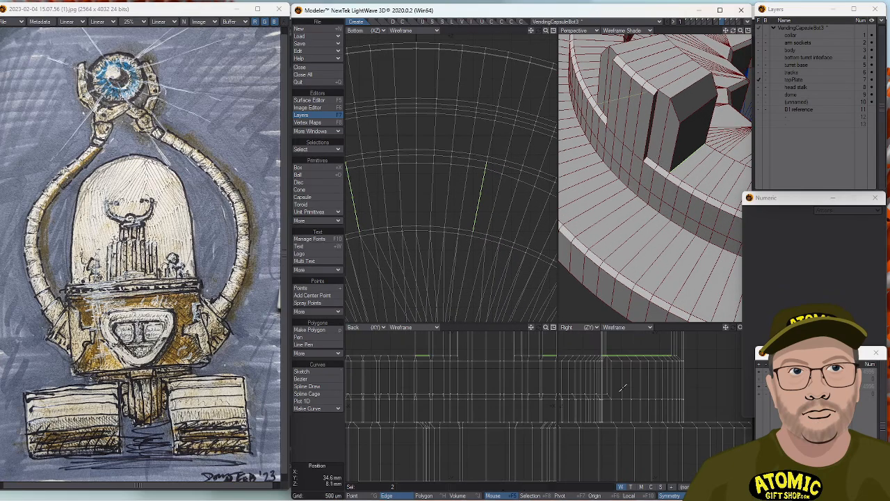
Try to raise the two selected base edges 800 µm in Y.
{"action": "key", "text": "t"}
{"action": "left_click_drag", "start_coordinate": [582, 441], "coordinate": [582, 421]}
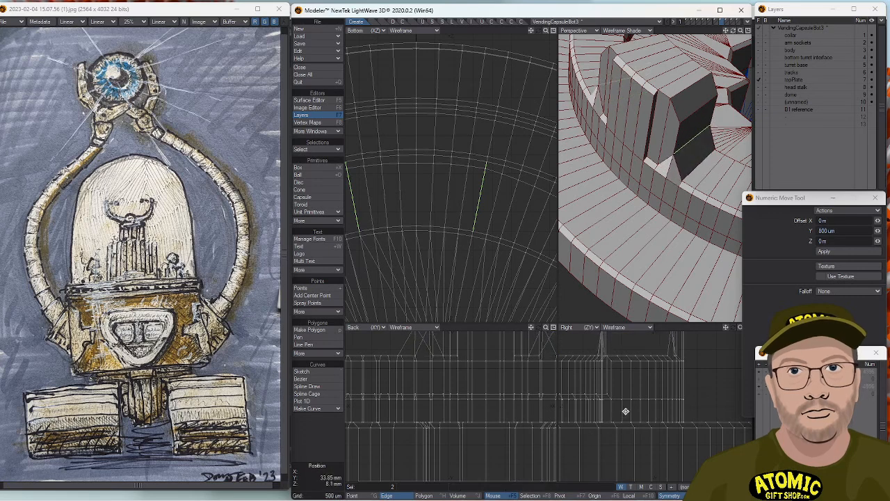
{"action": "key", "text": "space"}
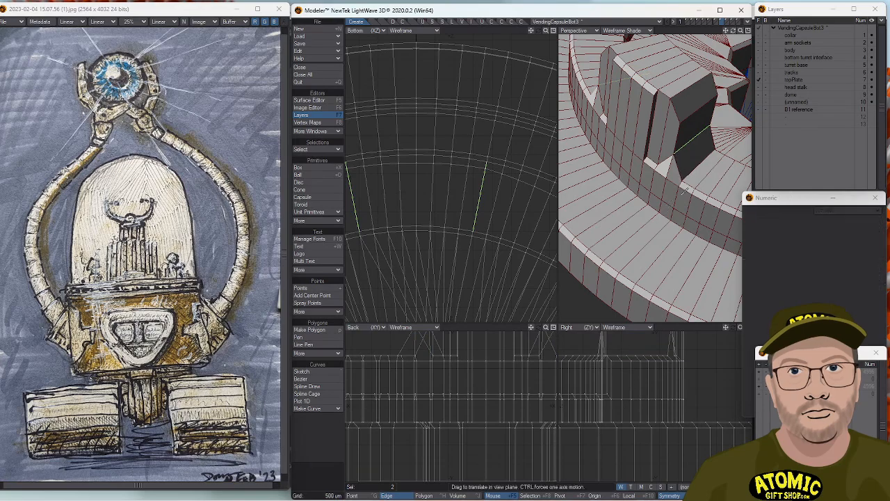
{"action": "key", "text": "ctrl+z"}
Chamfer the two selected base edges of the raised block by about 171 µm.
{"action": "key", "text": "ctrl+b"}
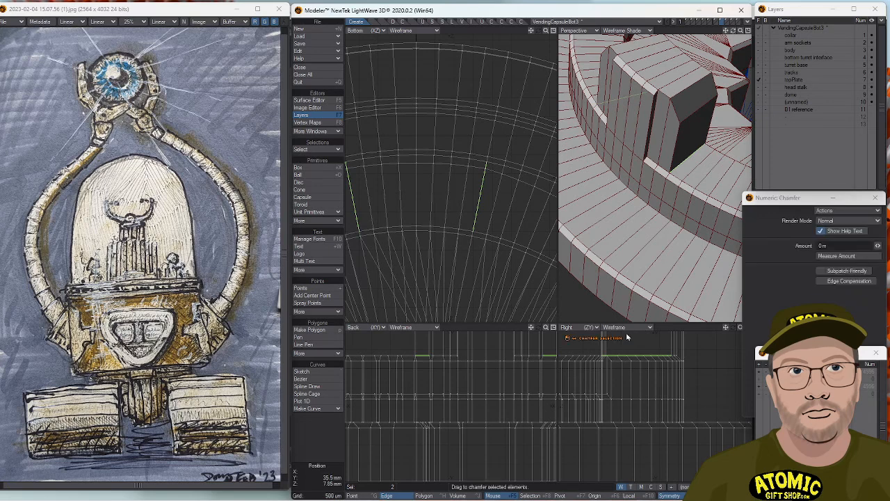
{"action": "left_click_drag", "start_coordinate": [640, 407], "coordinate": [646, 407]}
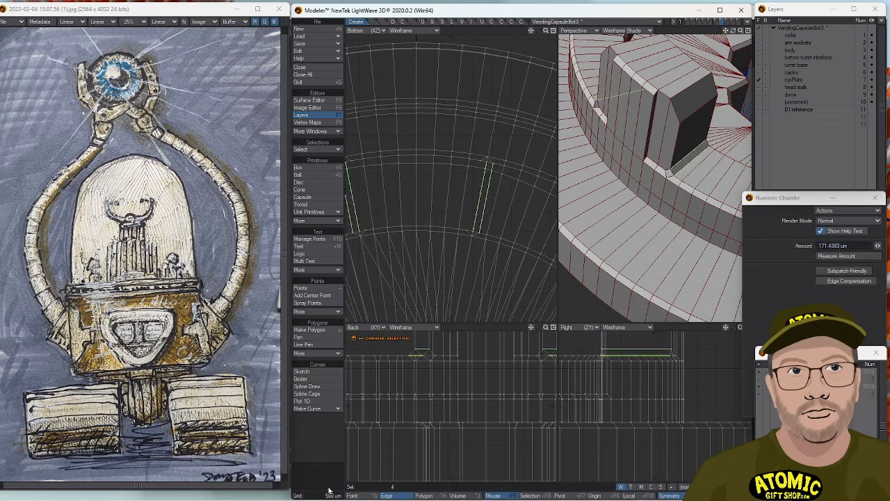
{"action": "left_click", "coordinate": [306, 434]}
Select the four upper corner points of the block's base chamfers and move them up 200 µm in Y.
{"action": "left_click_drag", "start_coordinate": [679, 169], "coordinate": [648, 135], "text": "alt"}
{"action": "left_click", "coordinate": [647, 139]}
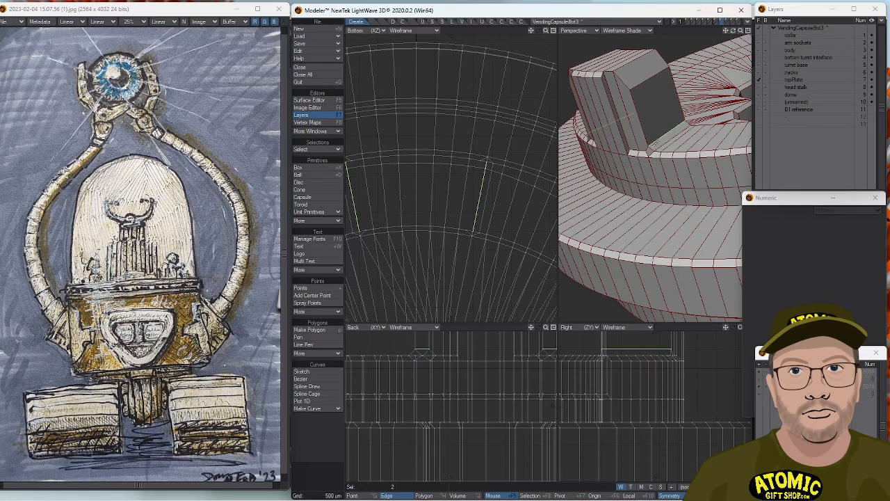
{"action": "key", "text": "ctrl+g"}
{"action": "left_click", "coordinate": [654, 151]}
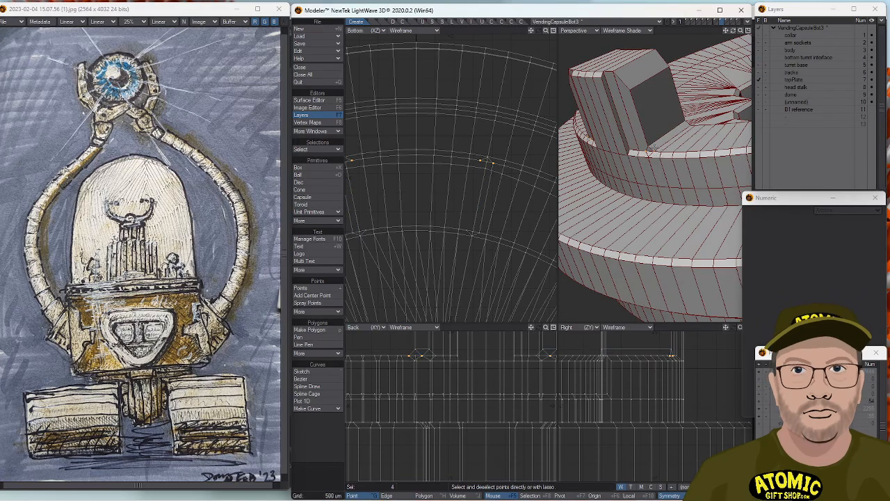
{"action": "left_click", "coordinate": [590, 209]}
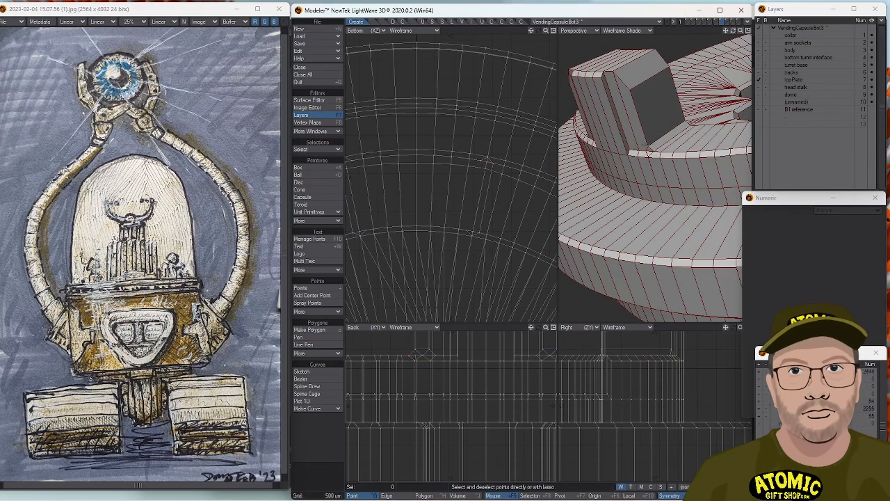
{"action": "left_click", "coordinate": [686, 123], "text": "shift"}
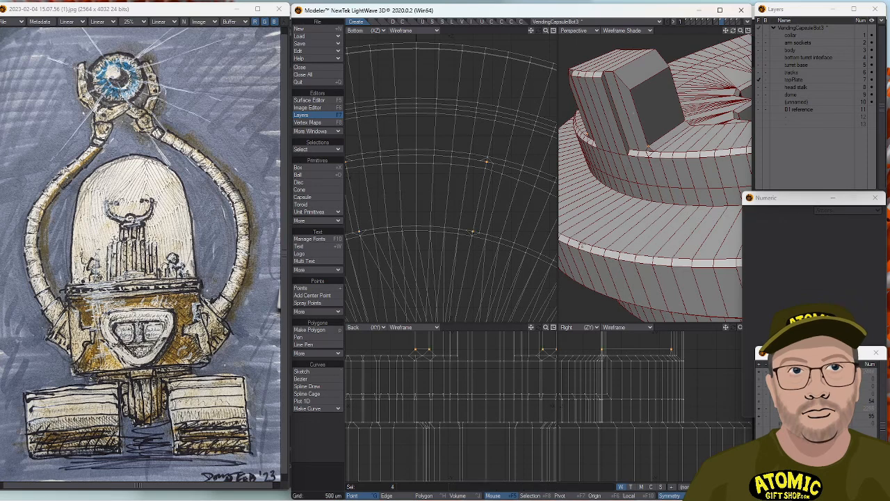
{"action": "key", "text": "t"}
{"action": "left_click_drag", "start_coordinate": [647, 411], "coordinate": [647, 402]}
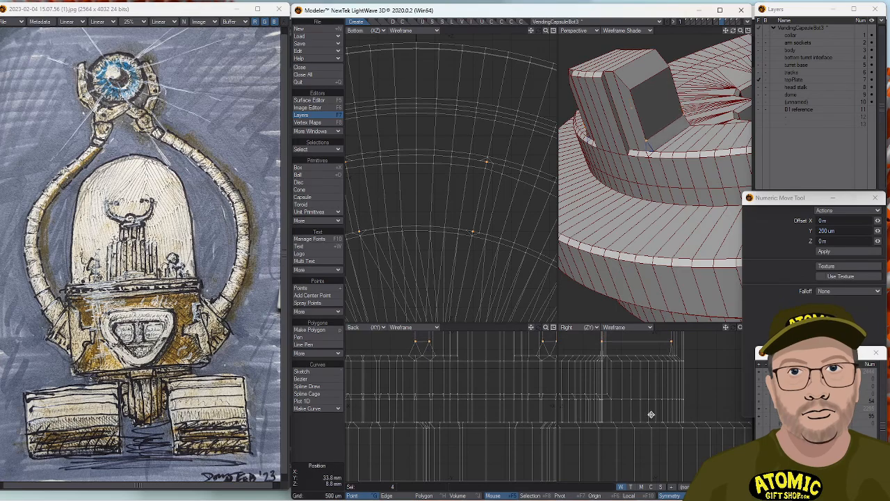
{"action": "key", "text": "space"}
{"action": "left_click", "coordinate": [322, 432]}
Select the upper rim edges bordering the block's dark side faces, leaving out the separate higher edge.
{"action": "left_click_drag", "start_coordinate": [650, 261], "coordinate": [636, 238], "text": "ctrl+alt"}
{"action": "left_click_drag", "start_coordinate": [636, 237], "coordinate": [591, 223], "text": "alt+shift"}
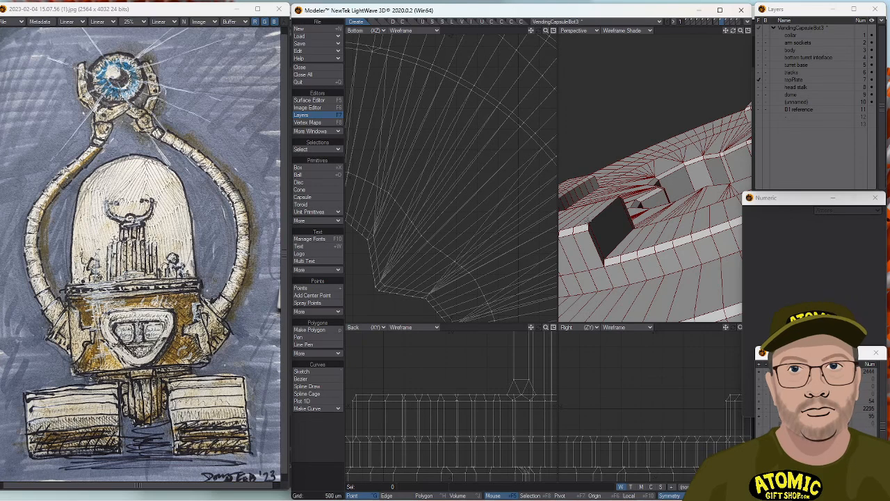
{"action": "key", "text": "ctrl+h"}
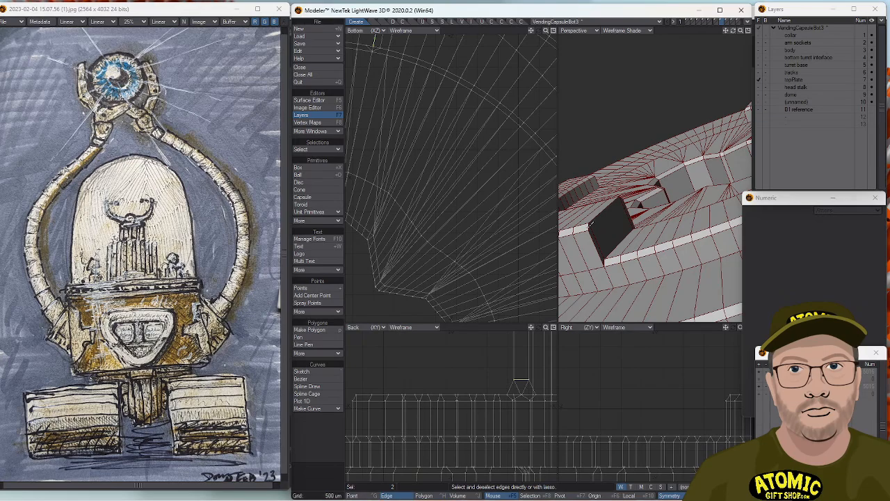
{"action": "mouse_move", "coordinate": [584, 231]}
{"action": "left_mouse_down"}
{"action": "mouse_move", "coordinate": [598, 224]}
{"action": "mouse_move", "coordinate": [605, 259]}
{"action": "left_mouse_up"}
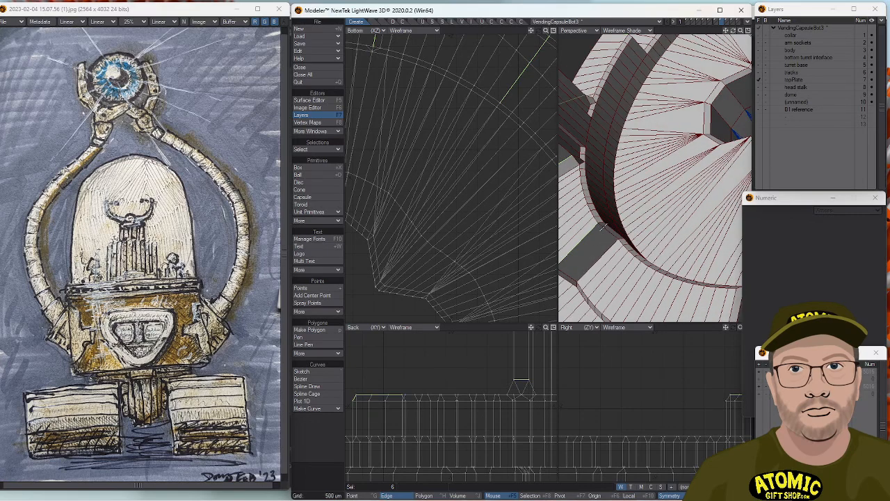
{"action": "left_click_drag", "start_coordinate": [600, 220], "coordinate": [601, 226], "text": "shift"}
{"action": "left_click", "coordinate": [607, 231]}
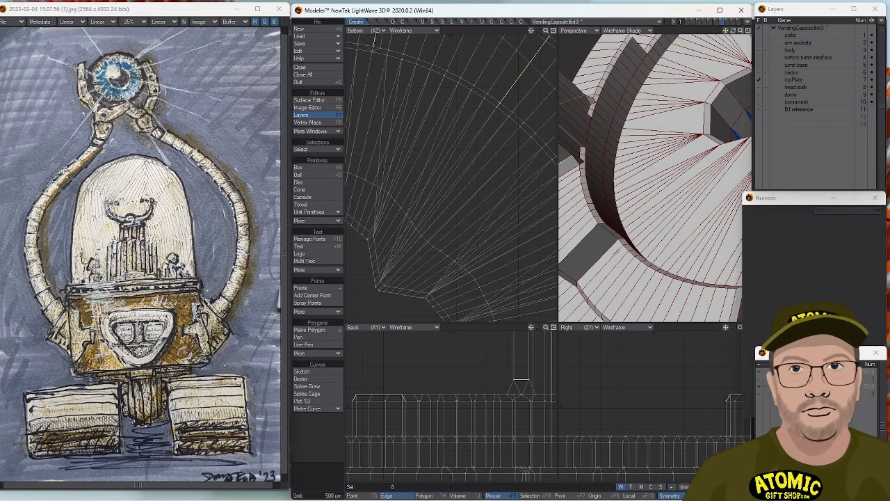
{"action": "key", "text": "t"}
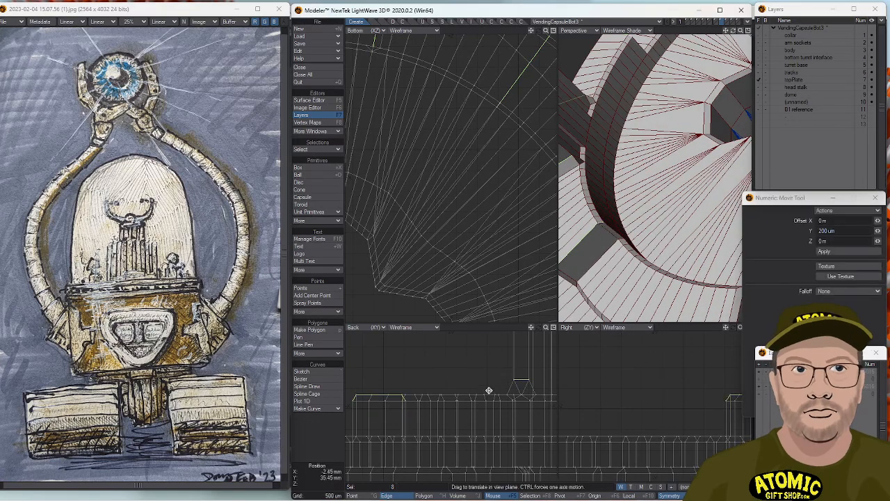
{"action": "key", "text": "space"}
{"action": "left_click", "coordinate": [521, 379]}
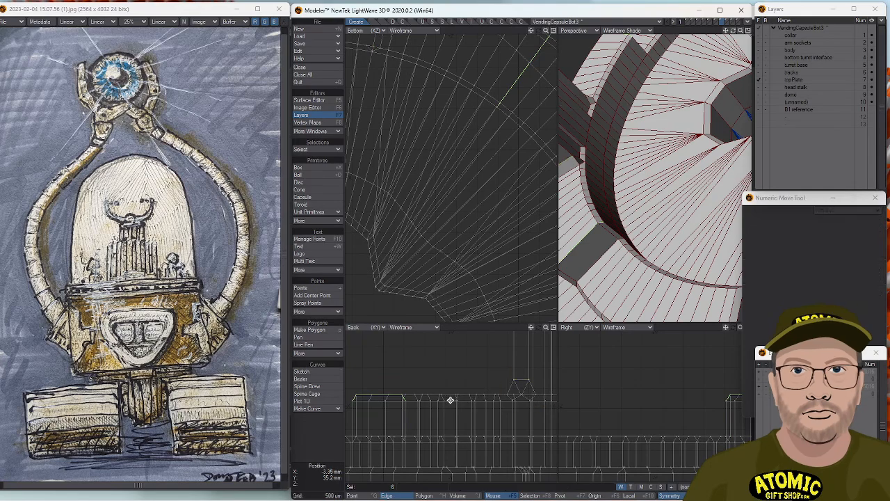
Move the selected rim edges downward, then clear the selection.
{"action": "key", "text": "t"}
{"action": "left_click_drag", "start_coordinate": [459, 397], "coordinate": [458, 416]}
{"action": "left_click_drag", "start_coordinate": [634, 259], "coordinate": [626, 214], "text": "alt"}
{"action": "key", "text": "space"}
{"action": "key", "text": "space"}
{"action": "key", "text": "space"}
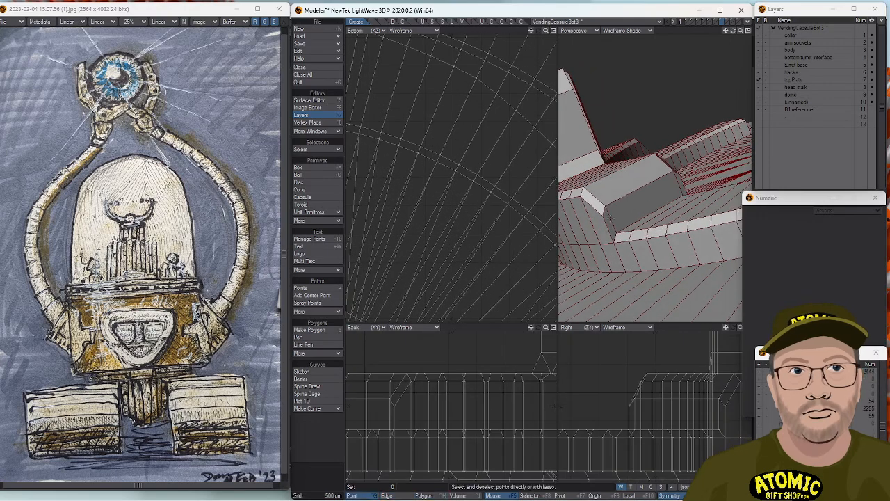
Weld the end points of the extra edge across the block's side onto their neighbouring corner points.
{"action": "key", "text": "space"}
{"action": "left_click", "coordinate": [678, 187]}
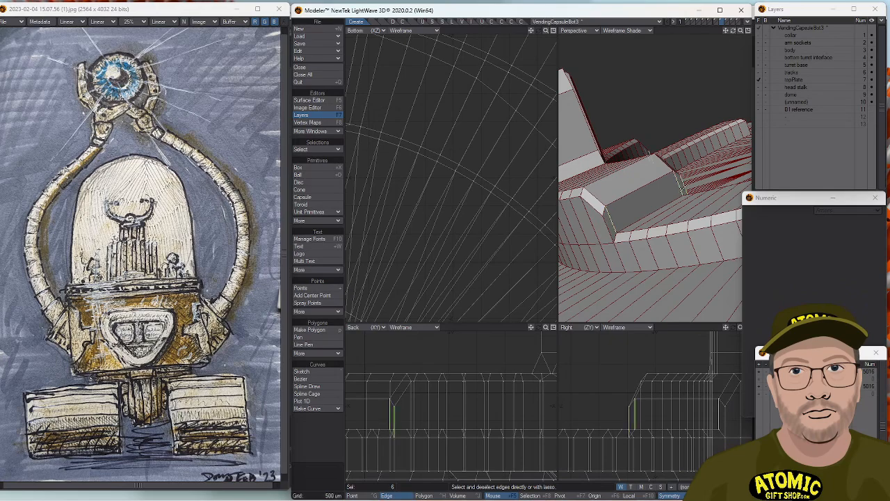
{"action": "left_click", "coordinate": [645, 197]}
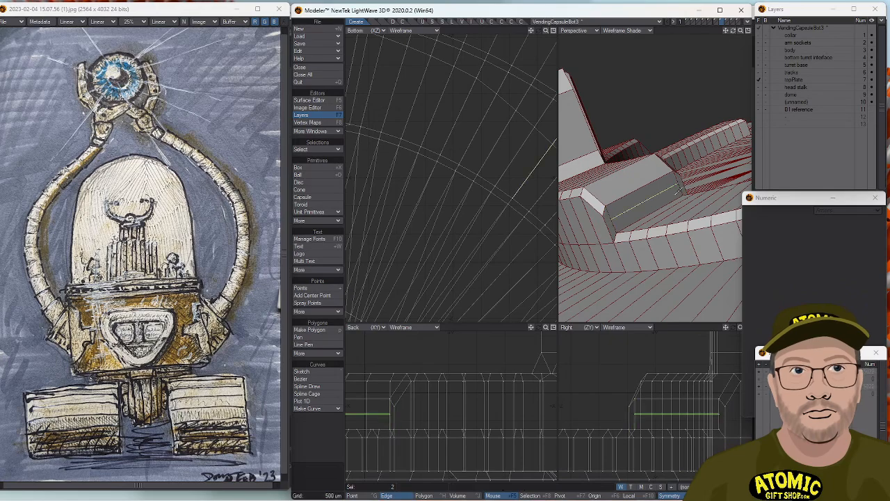
{"action": "key", "text": "space"}
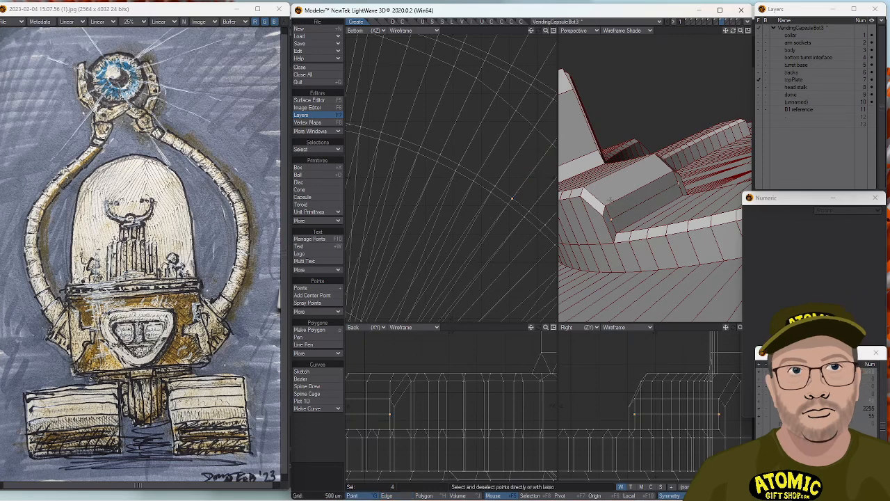
{"action": "left_click", "coordinate": [611, 219]}
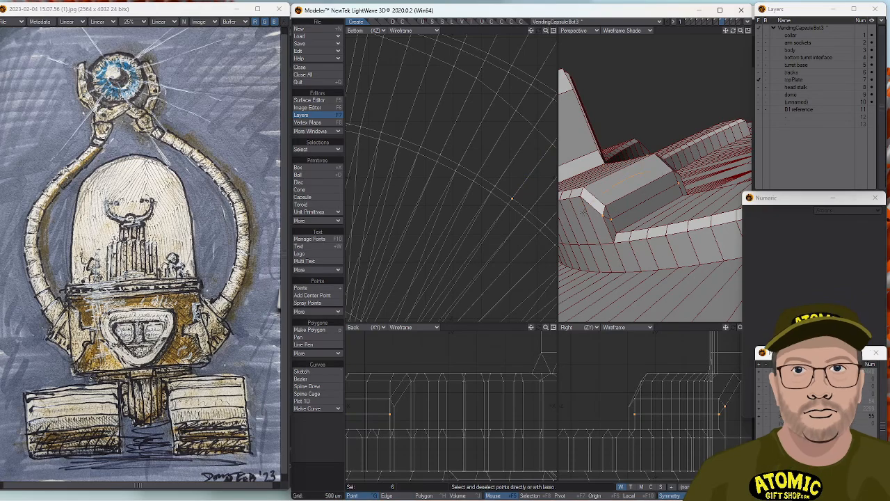
{"action": "left_click", "coordinate": [682, 185]}
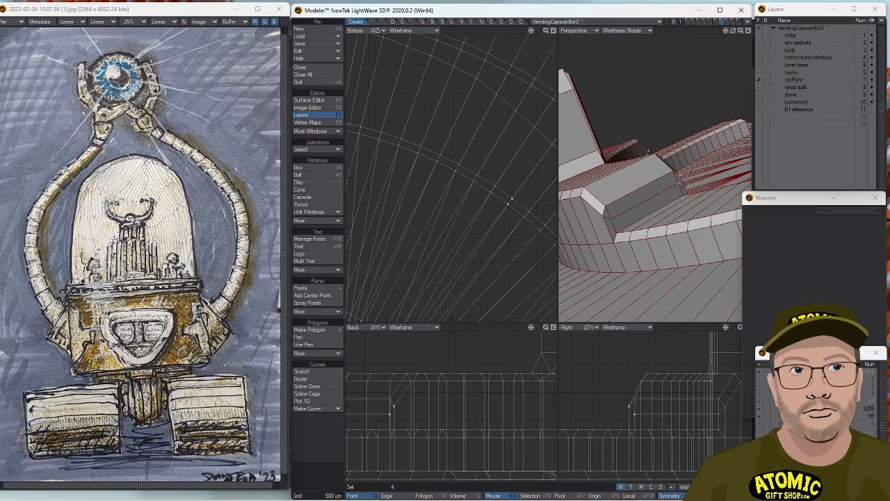
{"action": "key", "text": "/"}
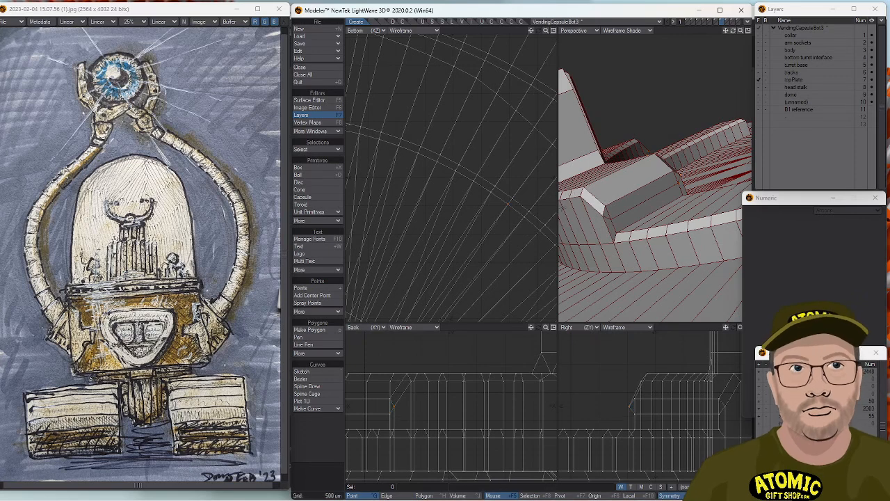
Select the corner points at the ends of the block's side edge and move them -50 µm in X.
{"action": "left_click_drag", "start_coordinate": [584, 198], "coordinate": [670, 194], "text": "alt"}
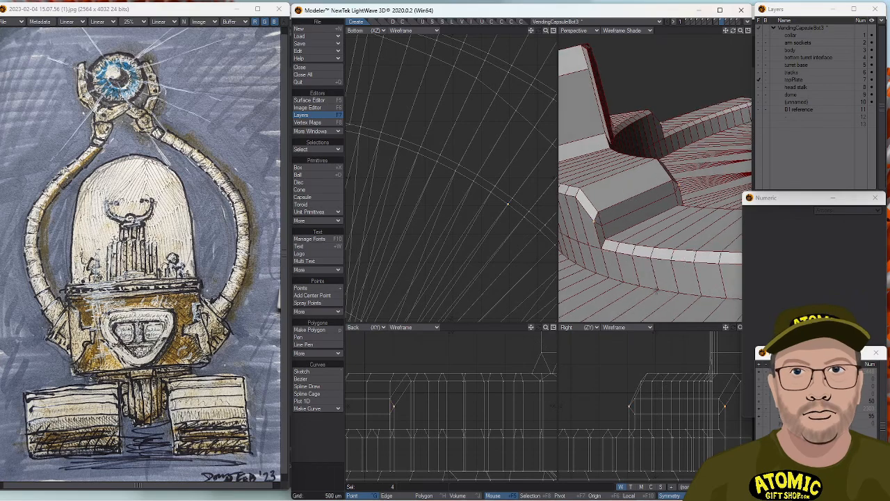
{"action": "left_click_drag", "start_coordinate": [682, 252], "coordinate": [615, 212], "text": "alt"}
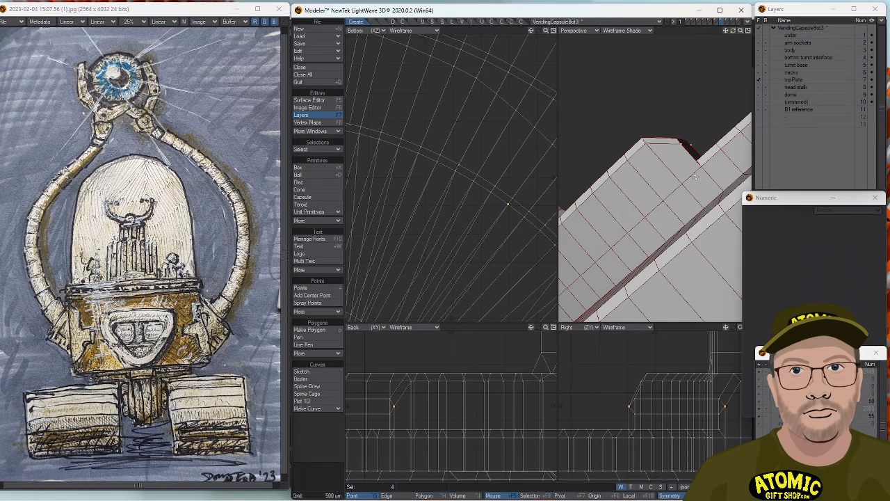
{"action": "left_click_drag", "start_coordinate": [499, 353], "coordinate": [505, 340], "text": "alt"}
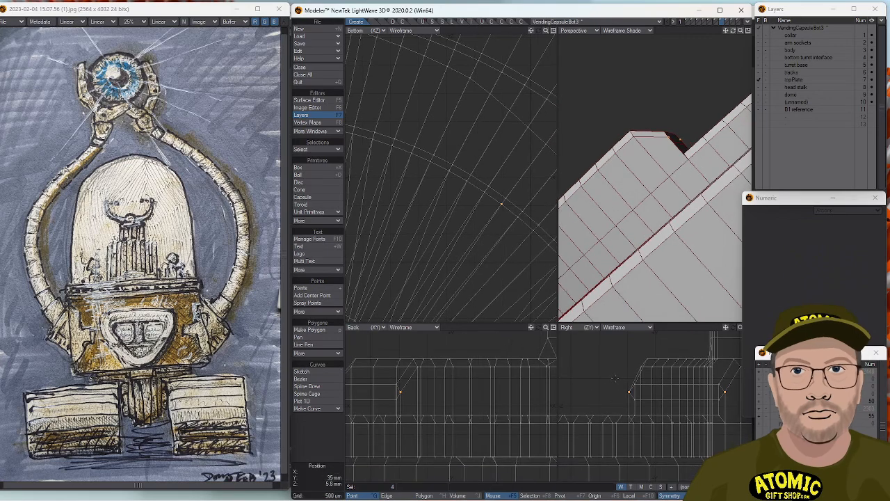
{"action": "key", "text": "t"}
{"action": "left_click_drag", "start_coordinate": [520, 209], "coordinate": [383, 207]}
{"action": "left_click_drag", "start_coordinate": [466, 205], "coordinate": [421, 193], "text": "ctrl+alt"}
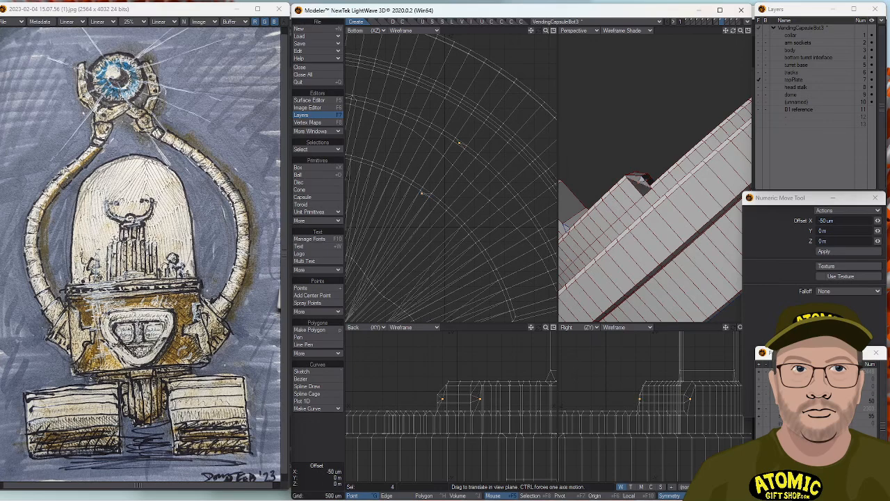
{"action": "left_click_drag", "start_coordinate": [496, 215], "coordinate": [444, 211], "text": "ctrl+alt"}
{"action": "left_click_drag", "start_coordinate": [626, 197], "coordinate": [643, 192]}
{"action": "key", "text": "space"}
{"action": "key", "text": "slash"}
{"action": "left_click_drag", "start_coordinate": [655, 187], "coordinate": [625, 178], "text": "alt"}
{"action": "key", "text": "space"}
{"action": "left_click", "coordinate": [629, 181]}
{"action": "key", "text": "slash"}
{"action": "left_click", "coordinate": [640, 164]}
{"action": "key", "text": "t"}
{"action": "key", "text": "space"}
{"action": "key", "text": "slash"}
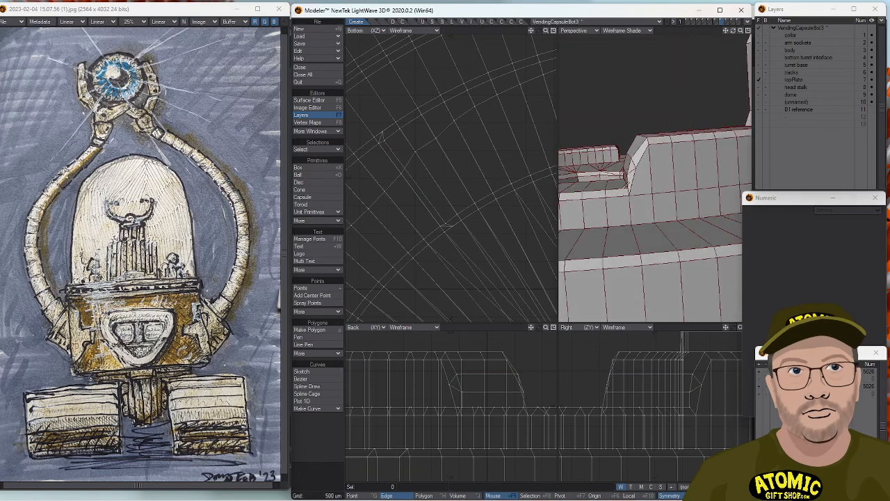
{"action": "key", "text": "slash"}
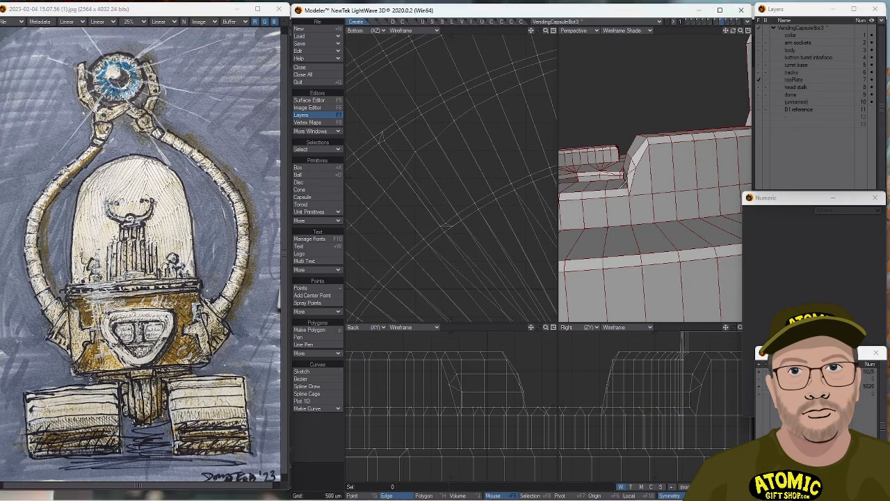
Move the base edge of the block's sloped end outward along the plate surface.
{"action": "left_click", "coordinate": [626, 182]}
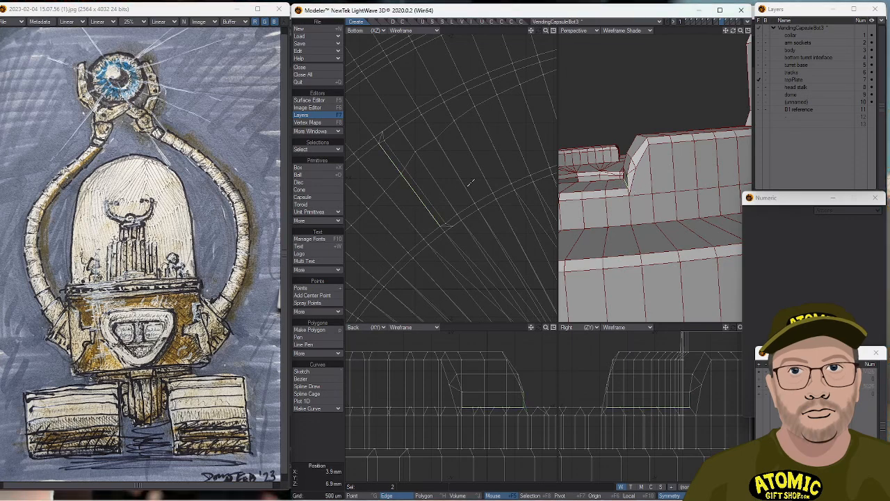
{"action": "key", "text": "t"}
{"action": "left_click_drag", "start_coordinate": [423, 191], "coordinate": [411, 199]}
{"action": "key", "text": "space"}
{"action": "key", "text": "slash"}
Move the lower intermediate edge of the block's sloped end 50 µm in X and -50 µm in Z.
{"action": "left_click", "coordinate": [401, 193]}
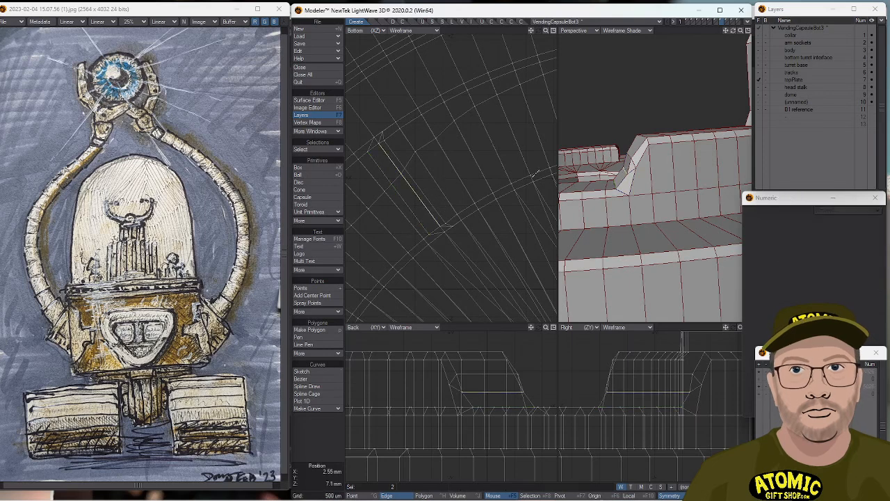
{"action": "key", "text": "t"}
{"action": "mouse_move", "coordinate": [469, 175]}
{"action": "left_mouse_down"}
{"action": "mouse_move", "coordinate": [478, 172]}
{"action": "mouse_move", "coordinate": [469, 175]}
{"action": "left_mouse_up"}
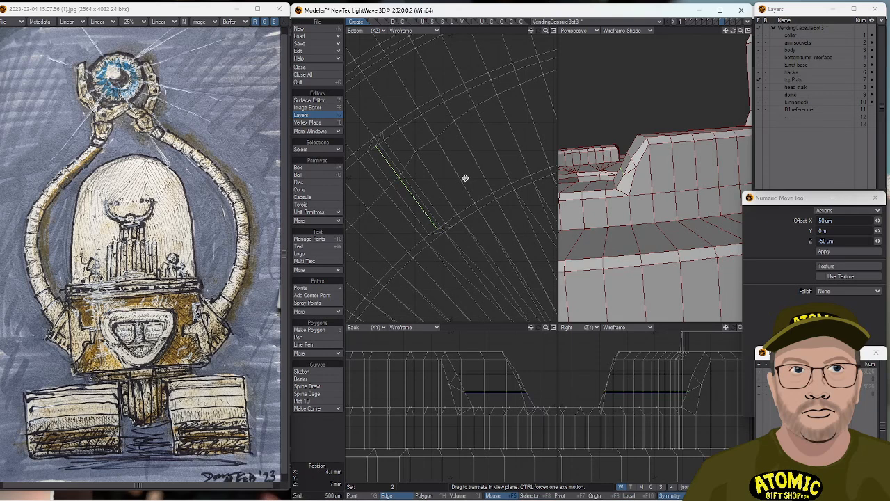
{"action": "key", "text": "/"}
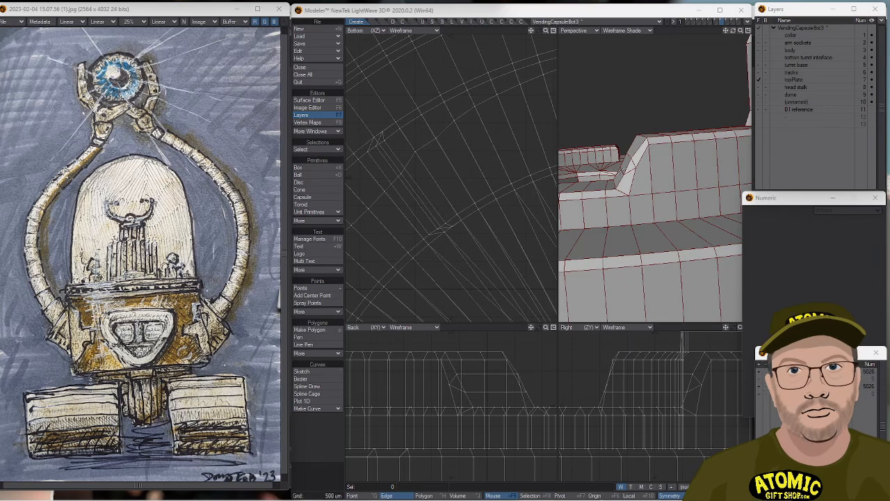
Move both intermediate edges of the block's sloped end together, 50 µm in X and -50 µm in Z.
{"action": "left_click", "coordinate": [621, 169]}
{"action": "left_click", "coordinate": [630, 154], "text": "shift"}
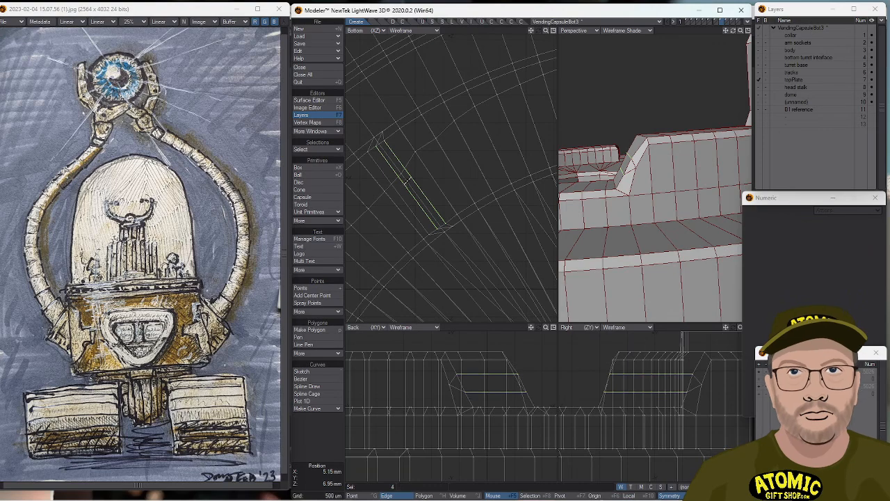
{"action": "key", "text": "t"}
{"action": "left_click_drag", "start_coordinate": [411, 181], "coordinate": [408, 184]}
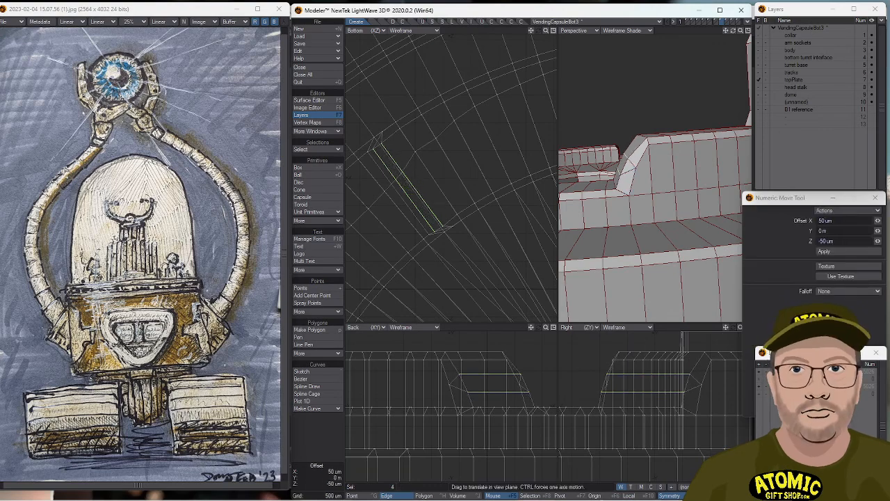
{"action": "key", "text": "/"}
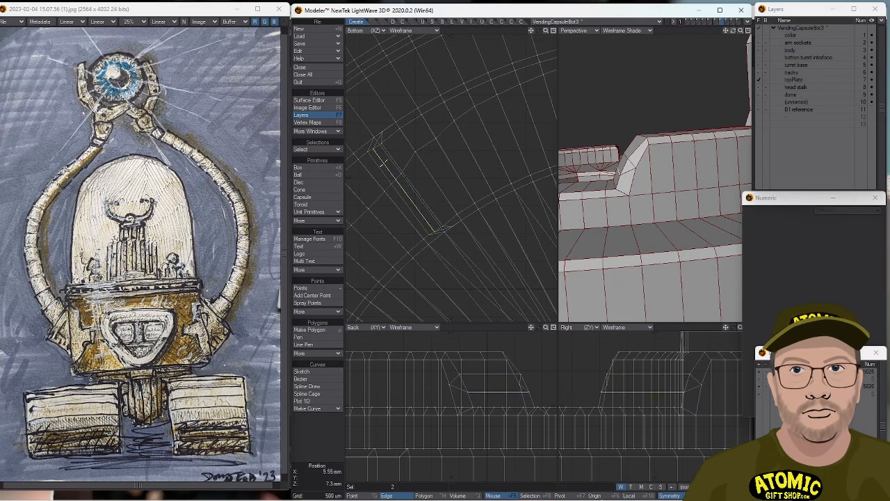
Move the lower intermediate edge of the block's sloped end 50 µm in Z, then the upper intermediate edge by the same amount.
{"action": "key", "text": "t"}
{"action": "left_click_drag", "start_coordinate": [403, 175], "coordinate": [402, 173]}
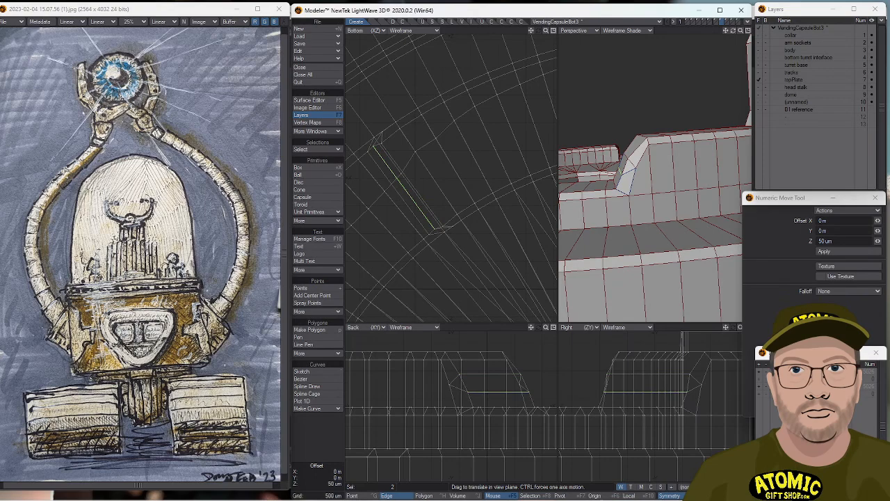
{"action": "key", "text": "space"}
{"action": "key", "text": "/"}
{"action": "left_click", "coordinate": [391, 160]}
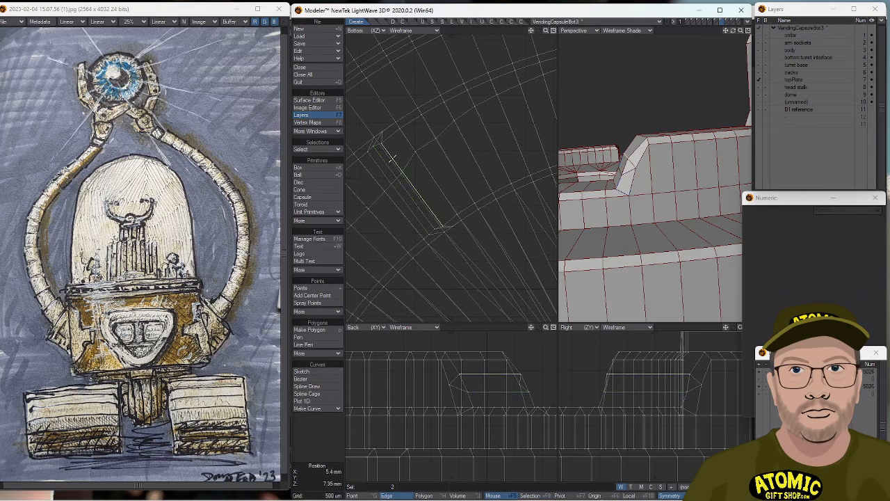
{"action": "key", "text": "t"}
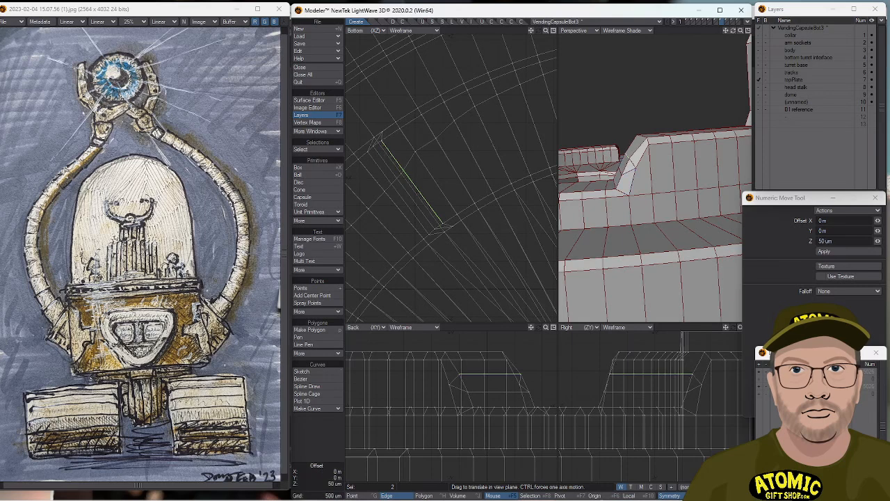
{"action": "key", "text": "space"}
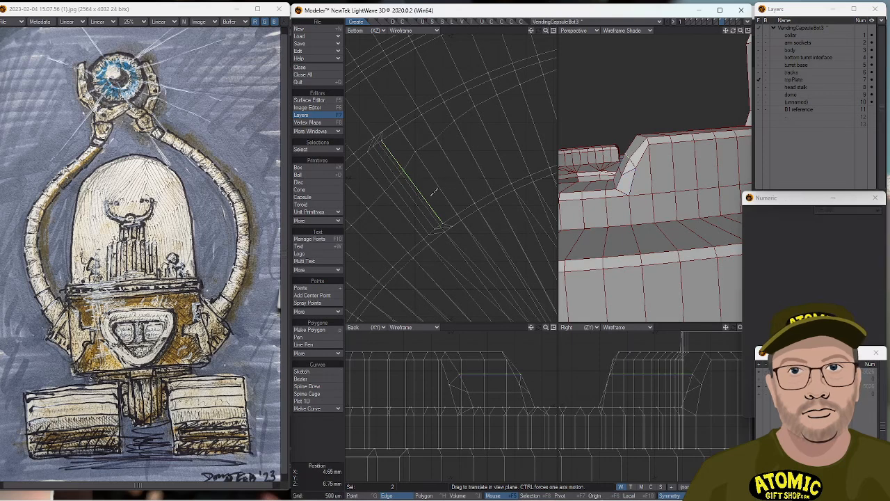
Select the top edge of the block's sloped end and adjust its position outward in the horizontal plane.
{"action": "left_click", "coordinate": [457, 201]}
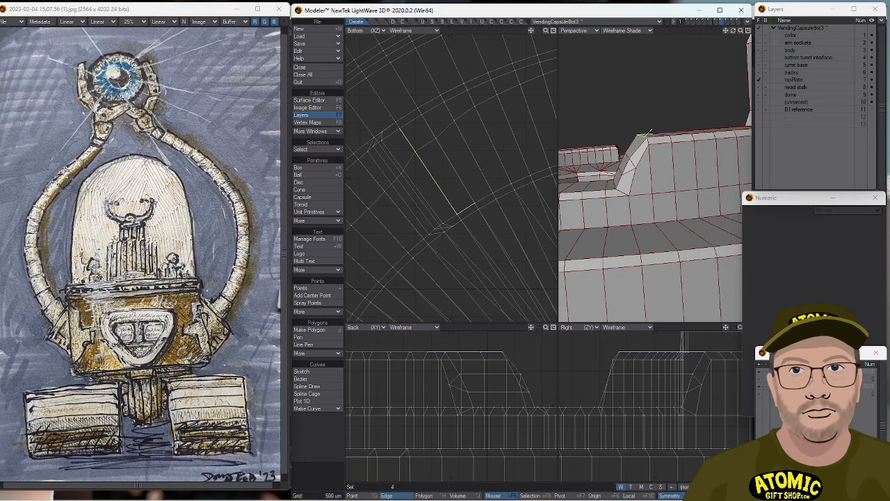
{"action": "key", "text": "t"}
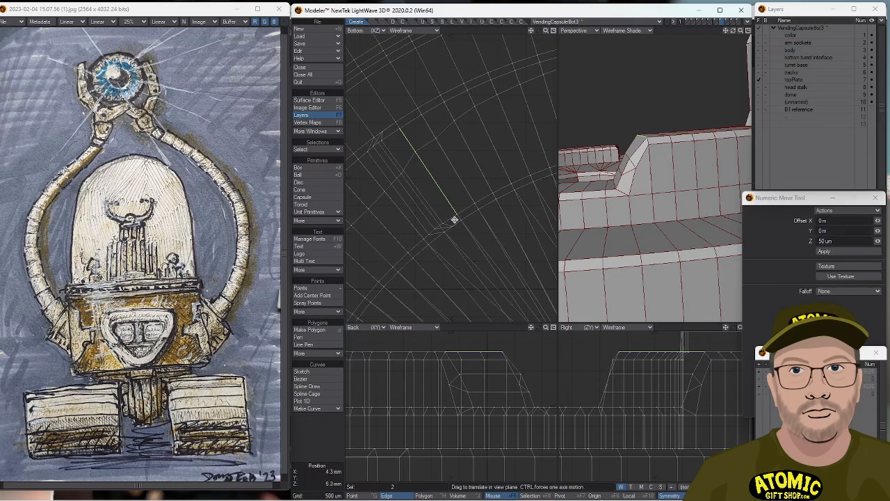
{"action": "left_click_drag", "start_coordinate": [453, 223], "coordinate": [450, 225]}
{"action": "left_click_drag", "start_coordinate": [509, 350], "coordinate": [509, 349]}
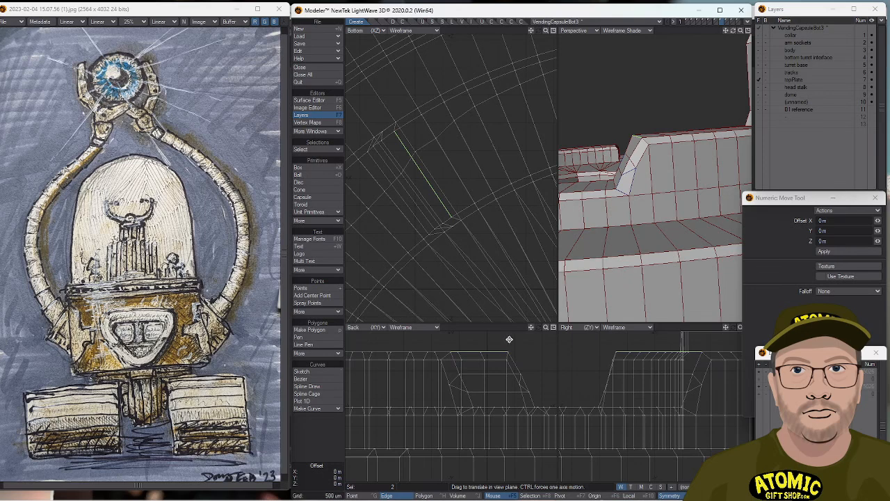
{"action": "left_click_drag", "start_coordinate": [457, 189], "coordinate": [453, 186]}
{"action": "key", "text": "space"}
{"action": "key", "text": "slash"}
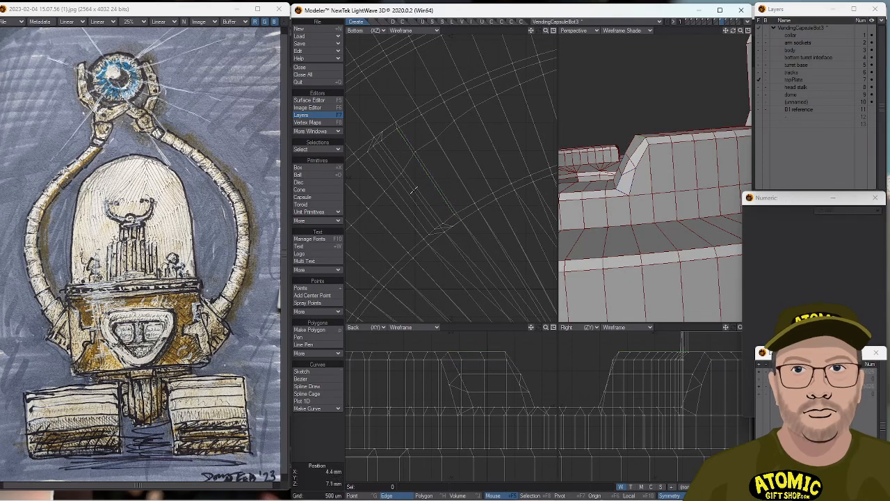
Raise the upper intermediate edge of the block's sloped end 150 µm in Y, then shift it -50 µm in X and 50 µm in Z.
{"action": "mouse_move", "coordinate": [636, 152]}
{"action": "left_mouse_down", "text": "alt"}
{"action": "mouse_move", "coordinate": [622, 128]}
{"action": "mouse_move", "coordinate": [634, 163]}
{"action": "left_mouse_up", "text": "alt"}
{"action": "left_click", "coordinate": [625, 162]}
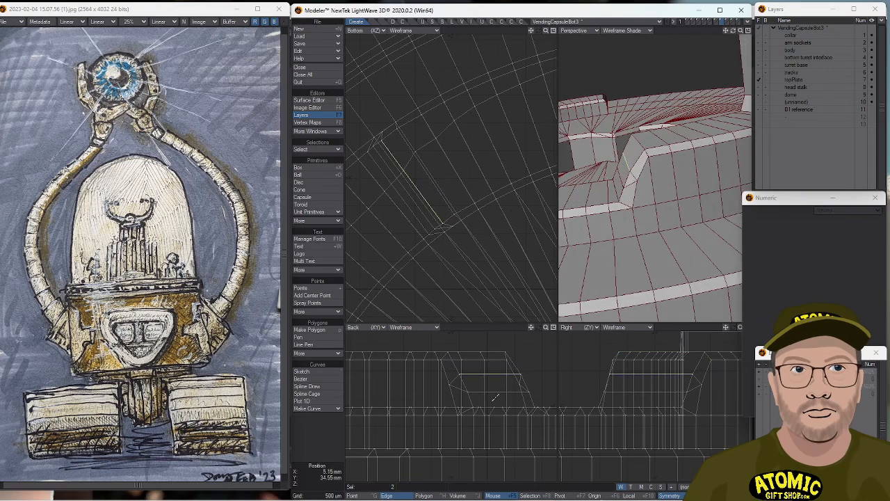
{"action": "key", "text": "t"}
{"action": "left_click_drag", "start_coordinate": [505, 386], "coordinate": [501, 371]}
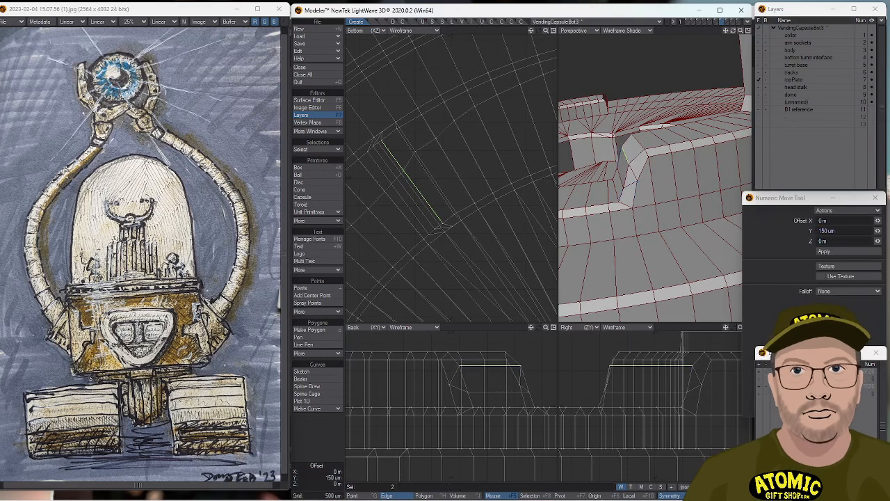
{"action": "left_click_drag", "start_coordinate": [654, 290], "coordinate": [546, 260], "text": "alt"}
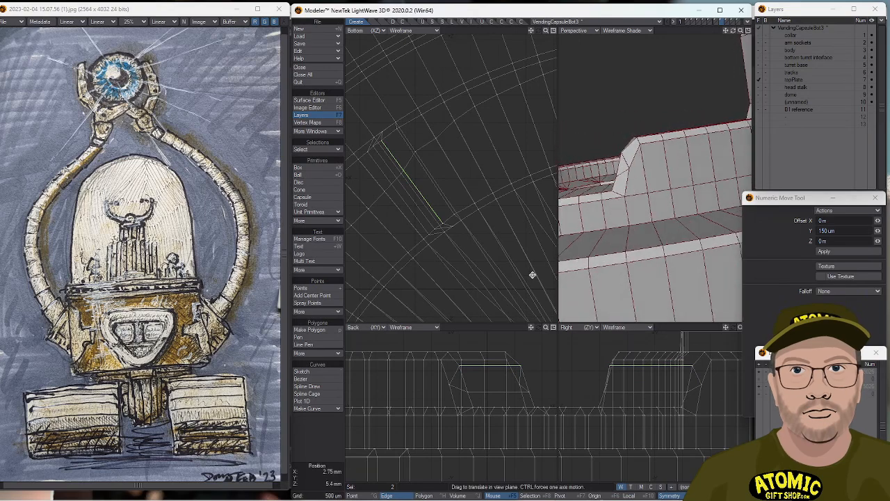
{"action": "left_click_drag", "start_coordinate": [492, 221], "coordinate": [459, 184]}
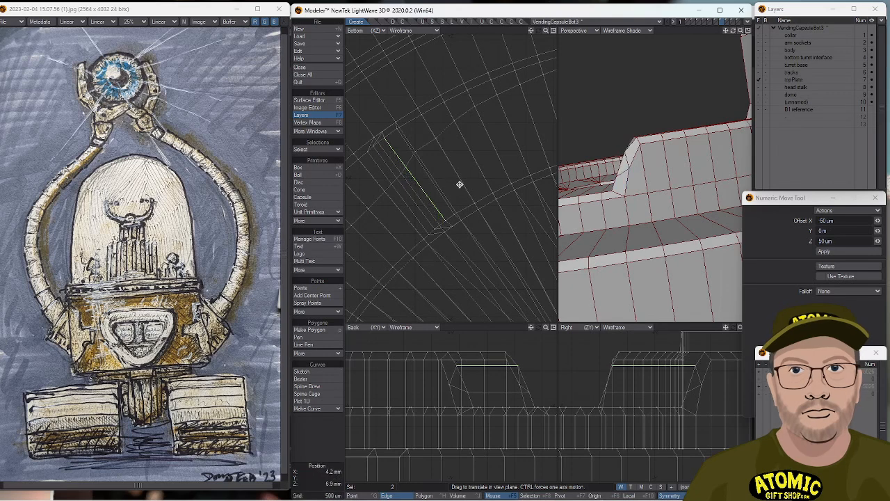
{"action": "left_click_drag", "start_coordinate": [642, 155], "coordinate": [675, 170], "text": "alt"}
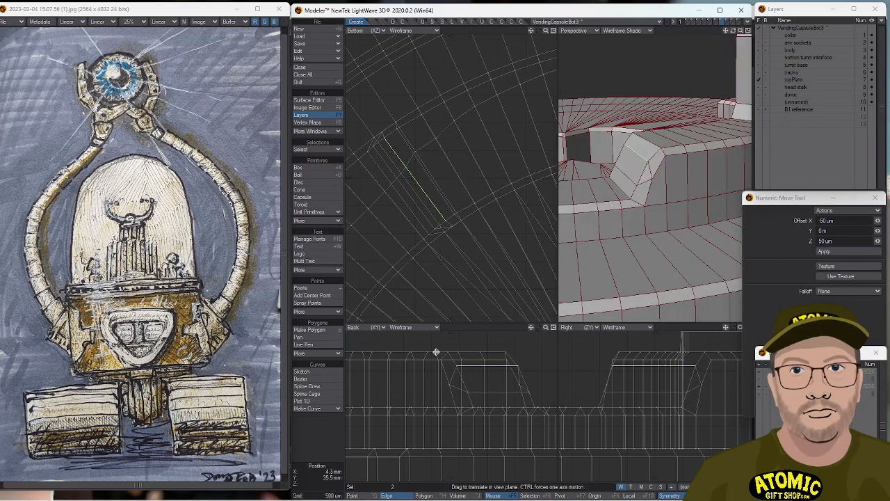
{"action": "left_click", "coordinate": [316, 447]}
{"action": "key", "text": "a"}
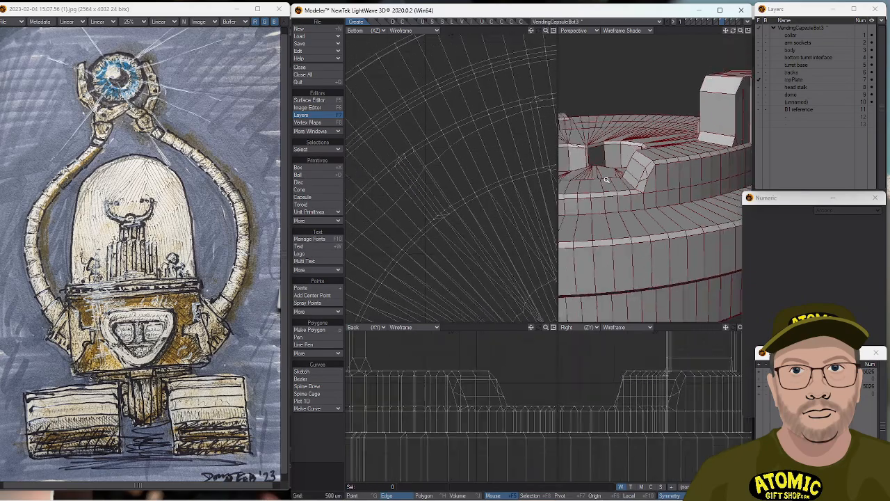
Select the lower intermediate edge of the block's sloped end and move it -300 µm in Y.
{"action": "mouse_move", "coordinate": [648, 155]}
{"action": "left_mouse_down", "text": "alt"}
{"action": "mouse_move", "coordinate": [628, 145]}
{"action": "mouse_move", "coordinate": [619, 166]}
{"action": "mouse_move", "coordinate": [651, 168]}
{"action": "left_mouse_up", "text": "alt"}
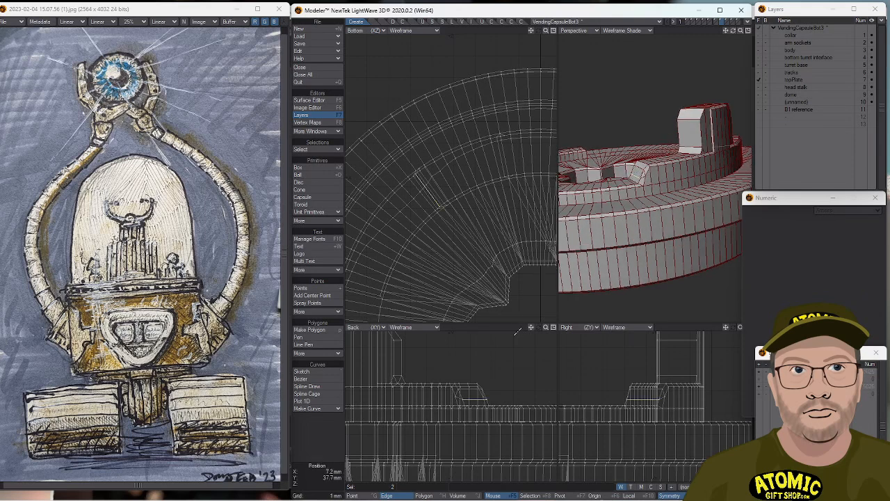
{"action": "key", "text": "t"}
{"action": "left_click_drag", "start_coordinate": [591, 393], "coordinate": [590, 395]}
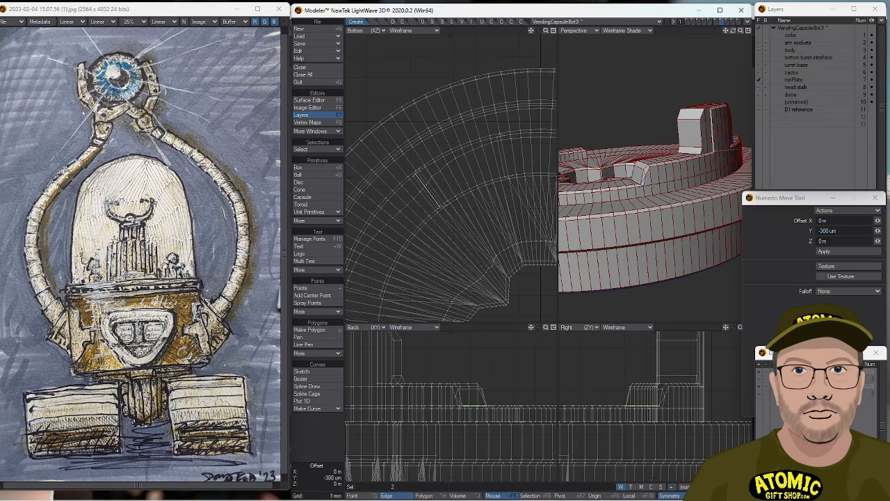
{"action": "key", "text": "space"}
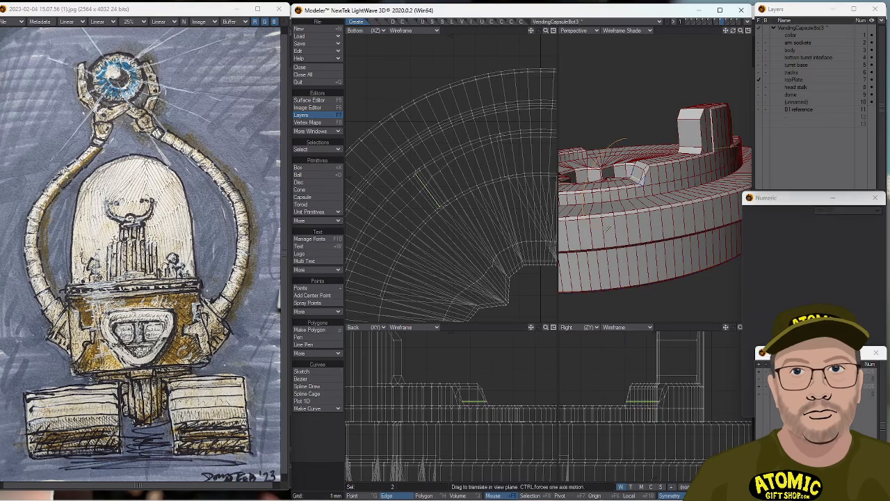
Inspect the polygons on the sloped and side faces of the raised block's end by selecting them from several angles.
{"action": "key", "text": "ctrl+h"}
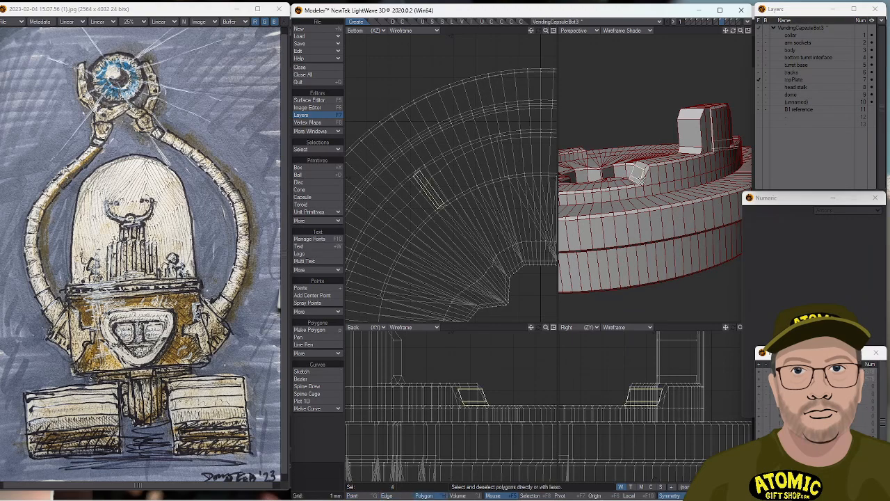
{"action": "key", "text": "slash"}
{"action": "left_click", "coordinate": [648, 173]}
{"action": "left_click_drag", "start_coordinate": [648, 172], "coordinate": [677, 171], "text": "alt"}
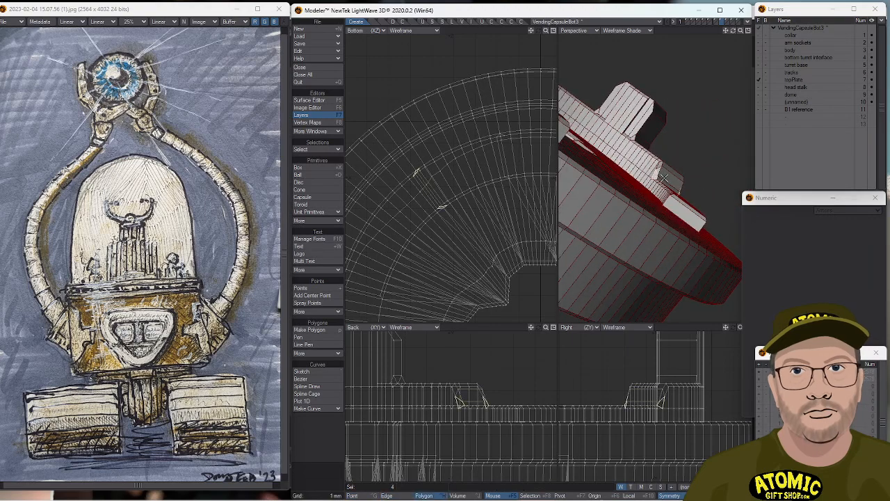
{"action": "left_click", "coordinate": [656, 182]}
{"action": "left_click_drag", "start_coordinate": [656, 183], "coordinate": [732, 240], "text": "alt"}
{"action": "left_click", "coordinate": [643, 171]}
{"action": "key", "text": "shift+t"}
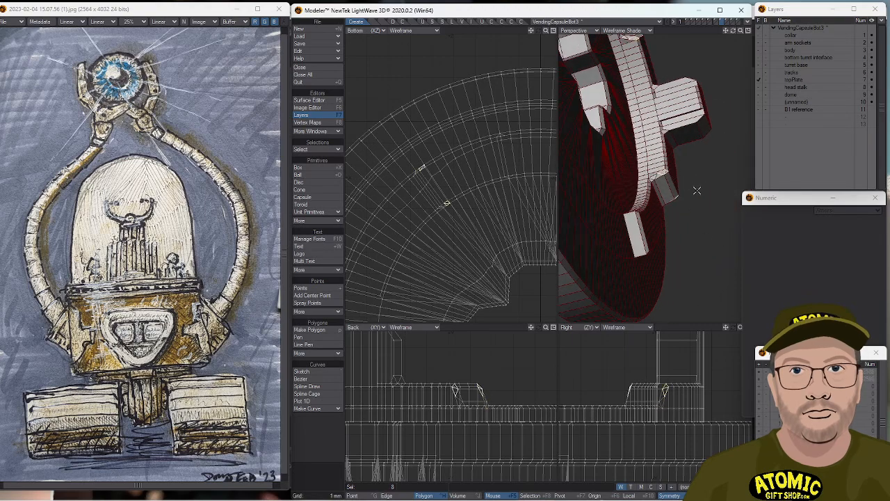
{"action": "left_click", "coordinate": [631, 194]}
{"action": "left_click_drag", "start_coordinate": [677, 190], "coordinate": [640, 118], "text": "alt"}
{"action": "key", "text": "space"}
{"action": "key", "text": "space"}
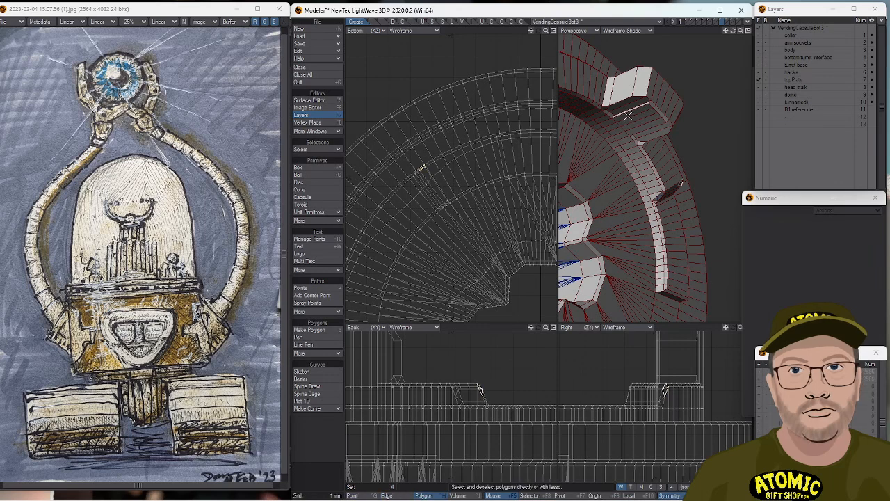
Smooth Shift the four polygons on the tall block's inner face and move them -700 µm in Z.
{"action": "key", "text": "slash"}
{"action": "left_click_drag", "start_coordinate": [631, 115], "coordinate": [633, 118]}
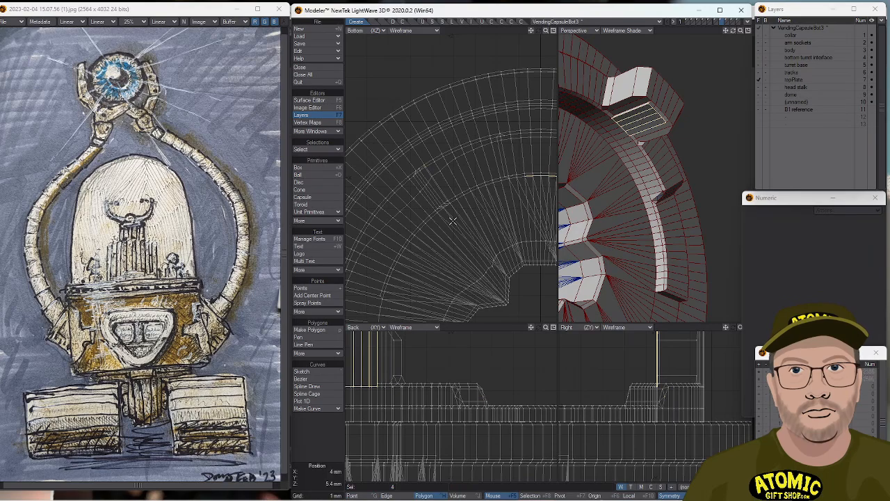
{"action": "key", "text": "t"}
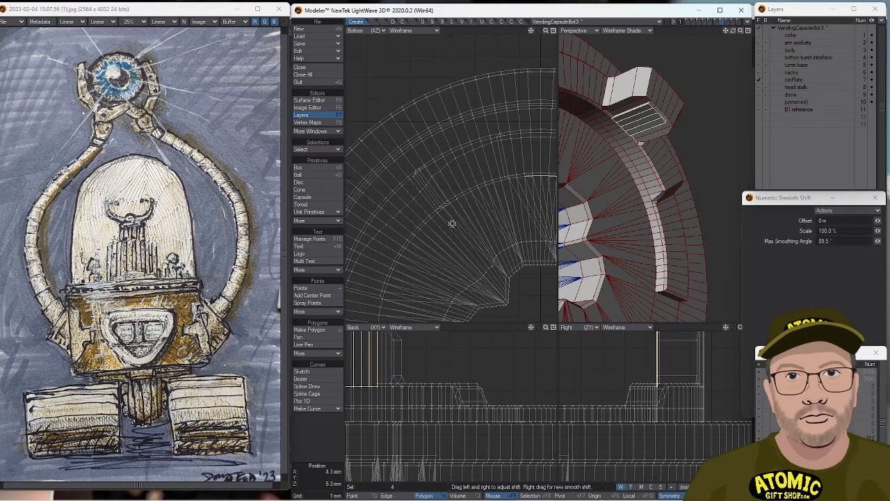
{"action": "left_click_drag", "start_coordinate": [492, 215], "coordinate": [493, 203]}
{"action": "scroll", "coordinate": [517, 212], "scroll_direction": "up", "scroll_amount": 4}
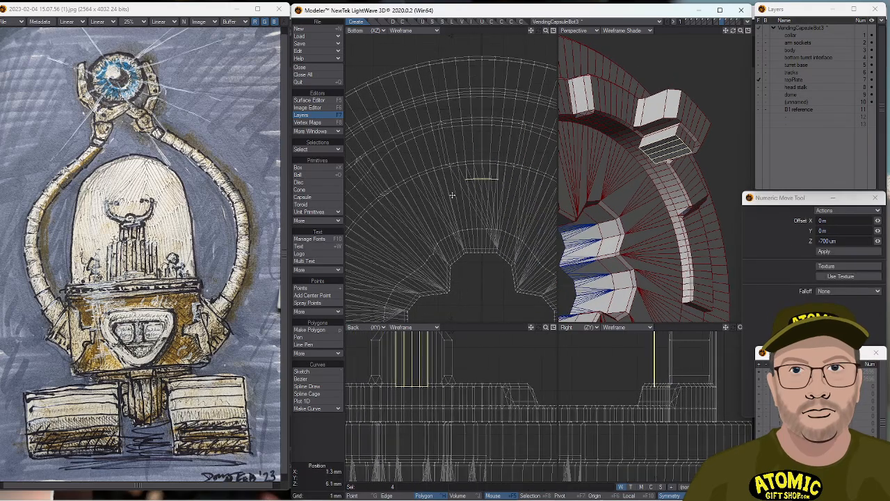
{"action": "scroll", "coordinate": [524, 193], "scroll_direction": "up", "scroll_amount": 3}
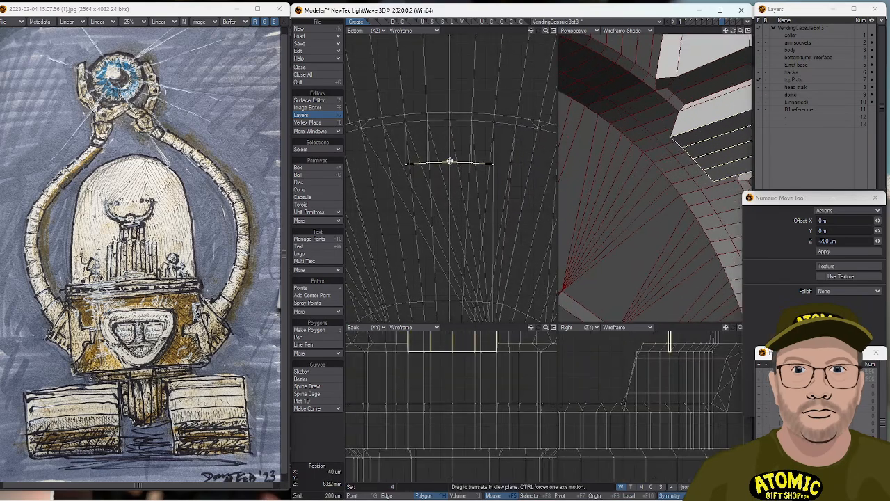
Move the two middle polygons of the extruded face inward toward the plate's centre to round its profile.
{"action": "key", "text": "space"}
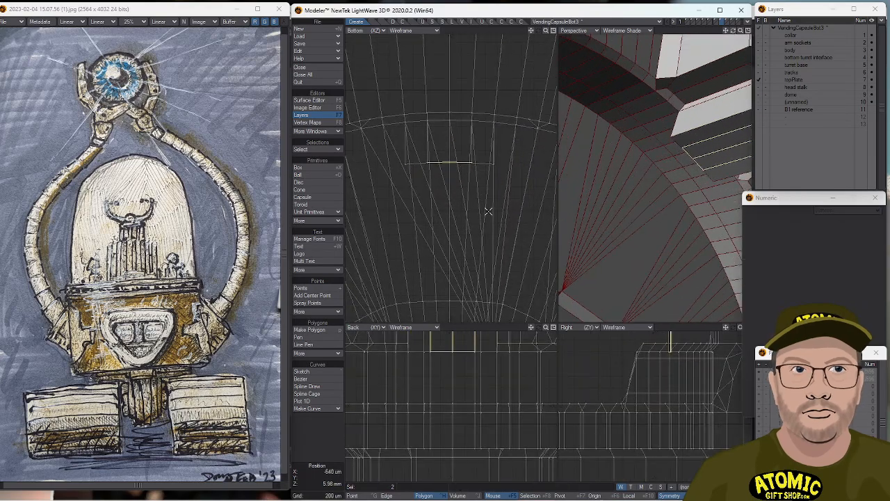
{"action": "key", "text": "t"}
{"action": "left_click_drag", "start_coordinate": [467, 192], "coordinate": [448, 183]}
{"action": "key", "text": "ctrl+t"}
{"action": "key", "text": "space"}
{"action": "mouse_move", "coordinate": [382, 142]}
{"action": "right_mouse_down"}
{"action": "mouse_move", "coordinate": [480, 229]}
{"action": "mouse_move", "coordinate": [492, 182]}
{"action": "right_mouse_up"}
Select the middle columns of polygons on the tall block's outer face and move them 600 µm in Z.
{"action": "mouse_move", "coordinate": [664, 143]}
{"action": "left_mouse_down", "text": "alt"}
{"action": "mouse_move", "coordinate": [712, 86]}
{"action": "mouse_move", "coordinate": [685, 114]}
{"action": "mouse_move", "coordinate": [597, 148]}
{"action": "mouse_move", "coordinate": [584, 139]}
{"action": "mouse_move", "coordinate": [727, 134]}
{"action": "mouse_move", "coordinate": [733, 125]}
{"action": "mouse_move", "coordinate": [675, 174]}
{"action": "mouse_move", "coordinate": [616, 171]}
{"action": "left_mouse_up", "text": "alt"}
{"action": "key", "text": "a"}
{"action": "left_click_drag", "start_coordinate": [688, 169], "coordinate": [658, 103], "text": "alt+shift"}
{"action": "left_click_drag", "start_coordinate": [714, 248], "coordinate": [720, 199], "text": "alt"}
{"action": "mouse_move", "coordinate": [634, 196]}
{"action": "left_mouse_down", "text": "alt"}
{"action": "mouse_move", "coordinate": [687, 178]}
{"action": "mouse_move", "coordinate": [642, 180]}
{"action": "left_mouse_up", "text": "alt"}
{"action": "scroll", "coordinate": [664, 169], "scroll_direction": "up", "scroll_amount": 5}
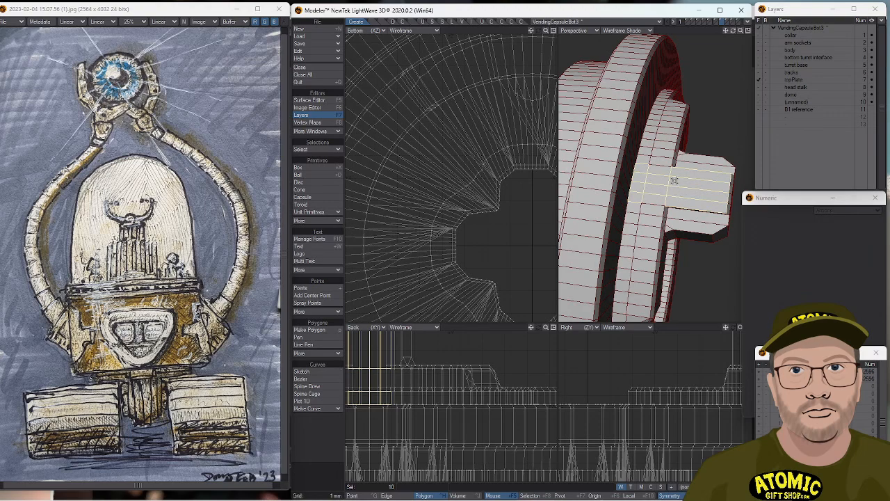
{"action": "left_click_drag", "start_coordinate": [706, 177], "coordinate": [624, 162], "text": "alt"}
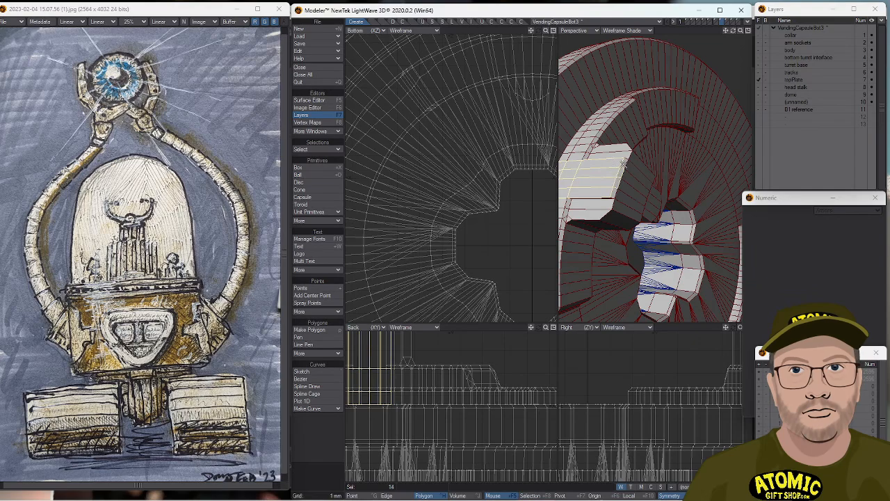
{"action": "scroll", "coordinate": [656, 158], "scroll_direction": "up", "scroll_amount": 3}
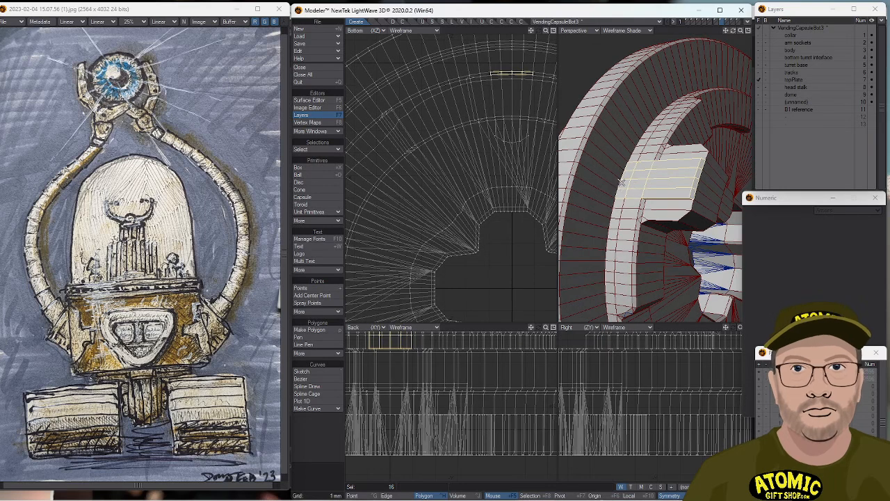
{"action": "left_click_drag", "start_coordinate": [618, 195], "coordinate": [651, 193]}
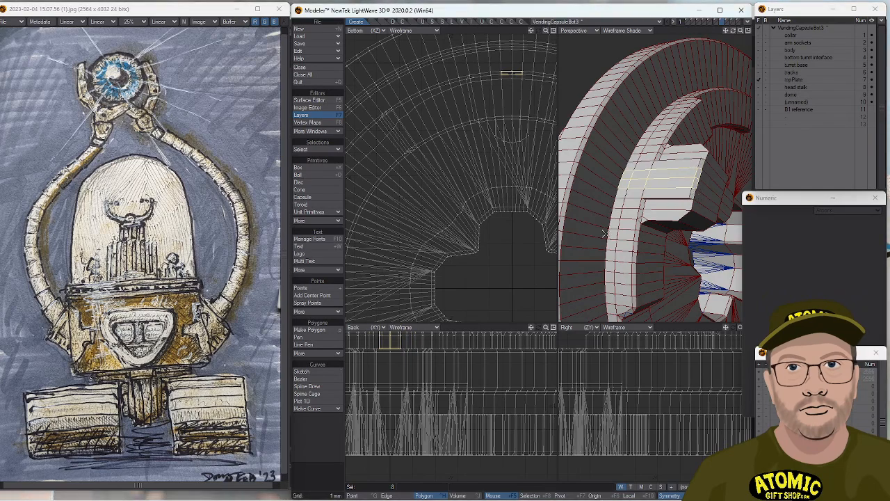
{"action": "key", "text": "t"}
{"action": "left_click_drag", "start_coordinate": [515, 234], "coordinate": [515, 221]}
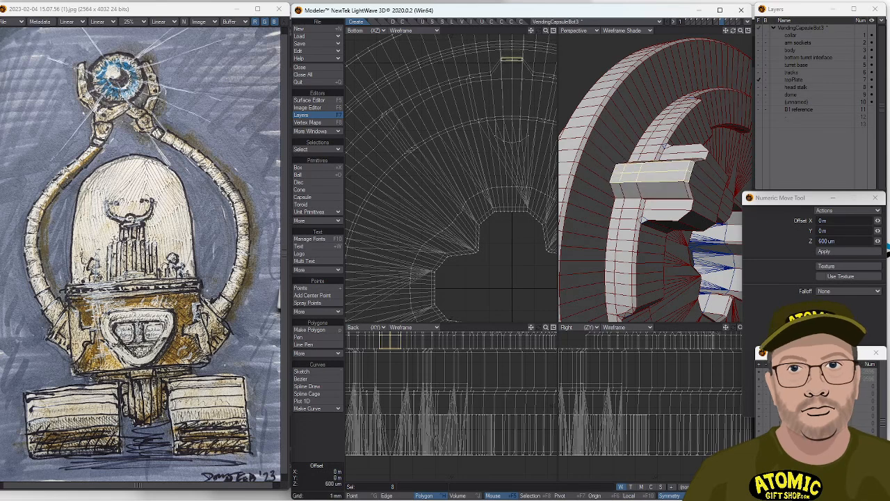
{"action": "key", "text": "space"}
{"action": "left_click", "coordinate": [317, 431]}
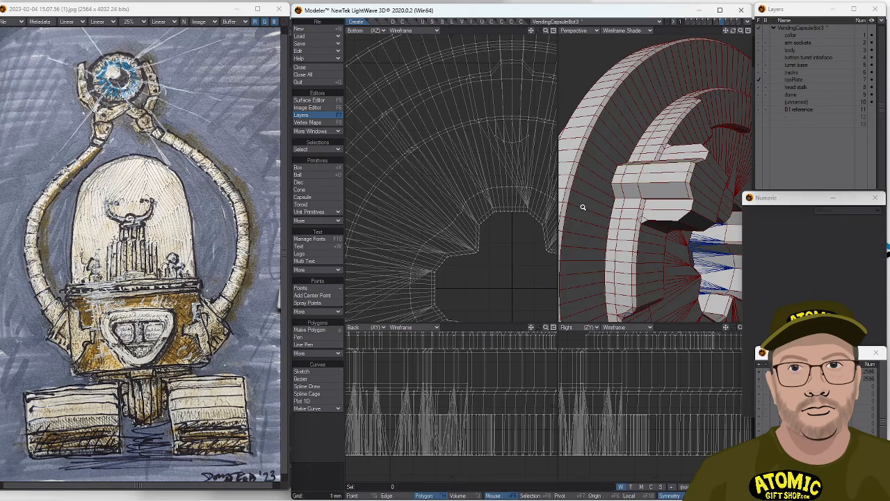
Move the symmetrical pair of edges on the raised ring's outer side beside the tall block -400 µm in Z.
{"action": "key", "text": "a"}
{"action": "left_click_drag", "start_coordinate": [647, 195], "coordinate": [624, 171], "text": "alt"}
{"action": "scroll", "coordinate": [626, 170], "scroll_direction": "up", "scroll_amount": 3}
{"action": "scroll", "coordinate": [640, 174], "scroll_direction": "up", "scroll_amount": 3}
{"action": "key", "text": "ctrl+h"}
{"action": "left_click_drag", "start_coordinate": [635, 179], "coordinate": [657, 222], "text": "alt"}
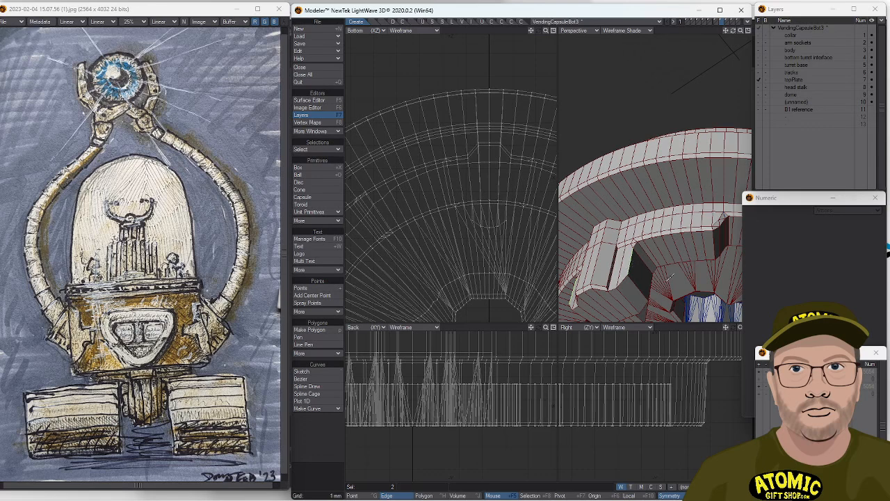
{"action": "key", "text": "t"}
{"action": "mouse_move", "coordinate": [451, 214]}
{"action": "left_mouse_down"}
{"action": "mouse_move", "coordinate": [452, 228]}
{"action": "mouse_move", "coordinate": [450, 215]}
{"action": "left_mouse_up"}
{"action": "left_click_drag", "start_coordinate": [612, 182], "coordinate": [648, 122], "text": "alt"}
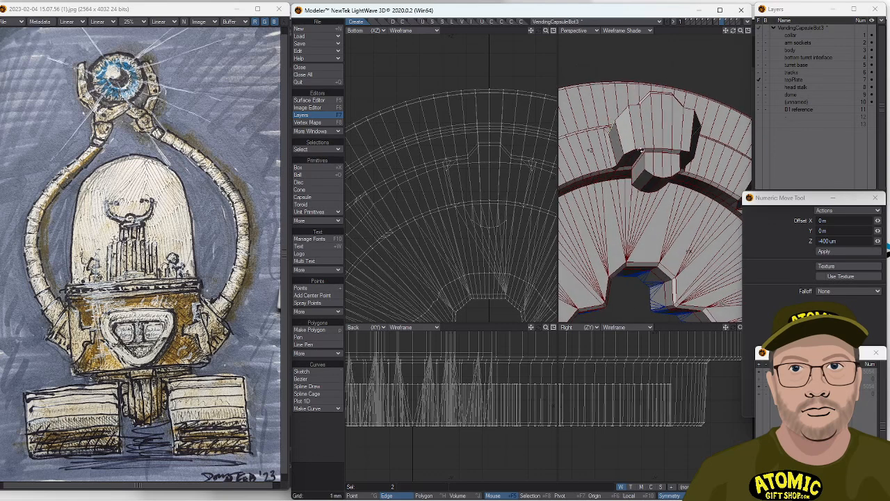
{"action": "left_click", "coordinate": [302, 439]}
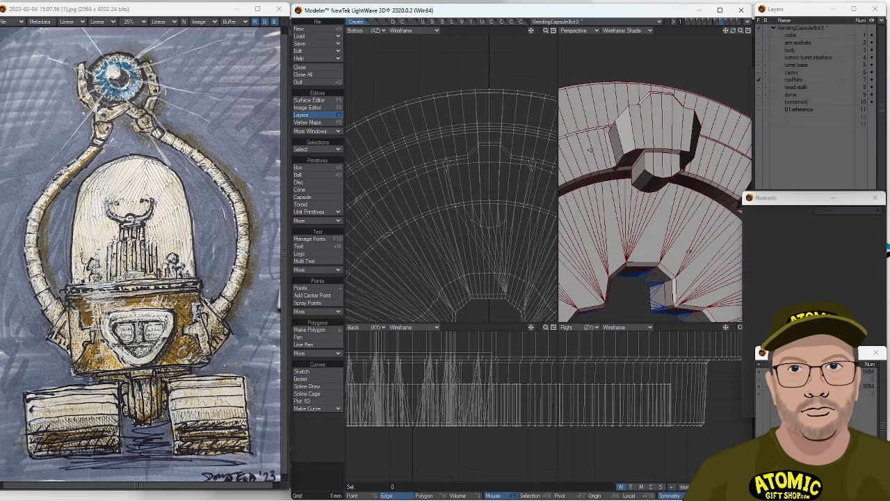
Move the matching pair of edges on the raised ring's inner side beside the tall block along Z.
{"action": "key", "text": "t"}
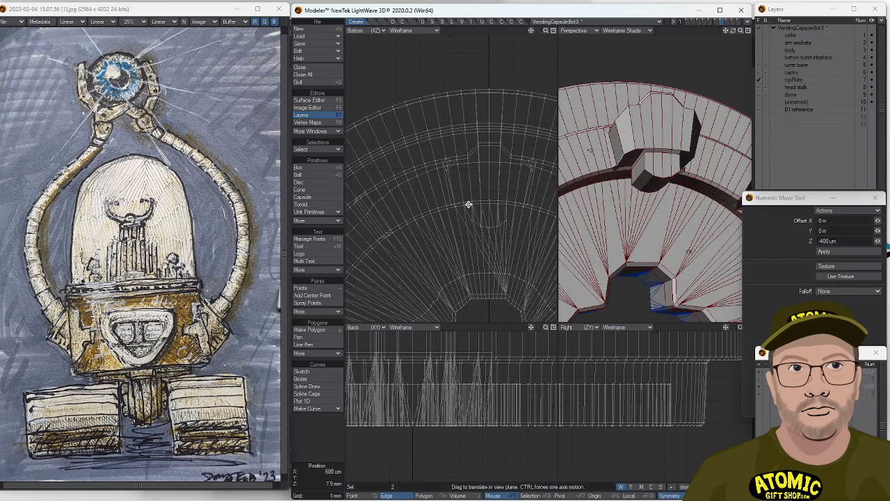
{"action": "left_click_drag", "start_coordinate": [452, 167], "coordinate": [452, 169]}
{"action": "left_click", "coordinate": [305, 441]}
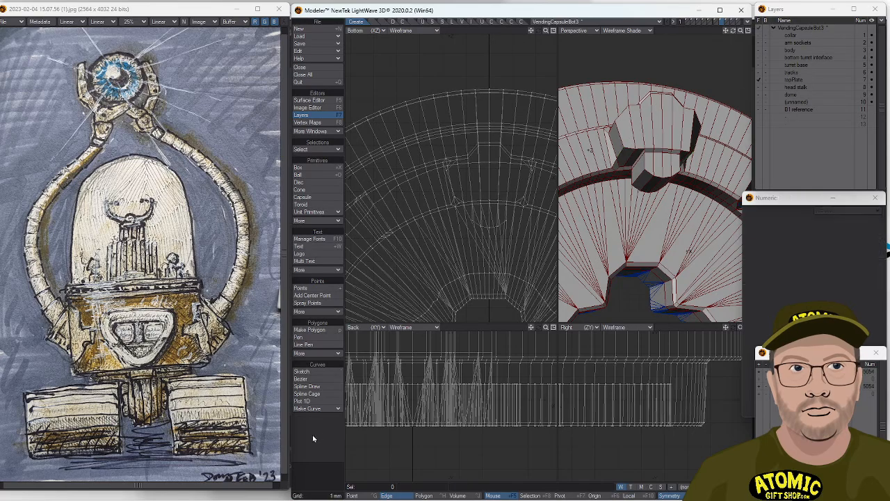
Select the five points along the rear bottom edge of the tall block's rounded inner extrusion and move them -850 µm in Y.
{"action": "left_click_drag", "start_coordinate": [643, 167], "coordinate": [645, 207], "text": "alt"}
{"action": "left_click_drag", "start_coordinate": [645, 206], "coordinate": [620, 189], "text": "alt"}
{"action": "scroll", "coordinate": [614, 165], "scroll_direction": "up", "scroll_amount": 2}
{"action": "key", "text": "ctrl+g"}
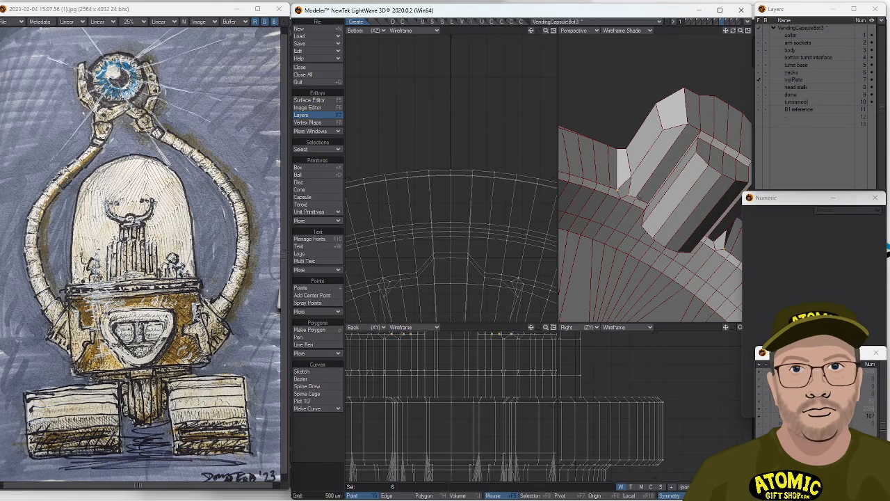
{"action": "left_click_drag", "start_coordinate": [683, 229], "coordinate": [655, 219], "text": "alt"}
{"action": "left_click_drag", "start_coordinate": [655, 220], "coordinate": [651, 185], "text": "alt"}
{"action": "left_click_drag", "start_coordinate": [665, 120], "coordinate": [652, 148], "text": "alt"}
{"action": "left_click_drag", "start_coordinate": [652, 148], "coordinate": [633, 127], "text": "alt"}
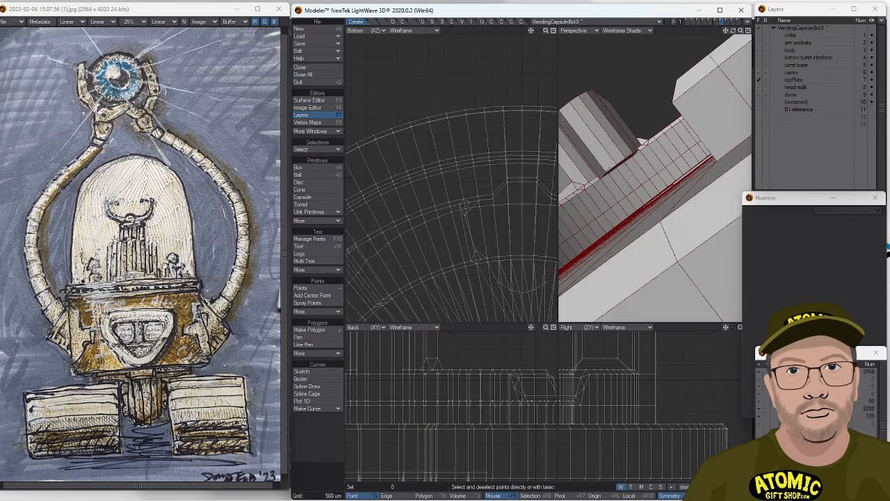
{"action": "left_click_drag", "start_coordinate": [607, 174], "coordinate": [635, 155]}
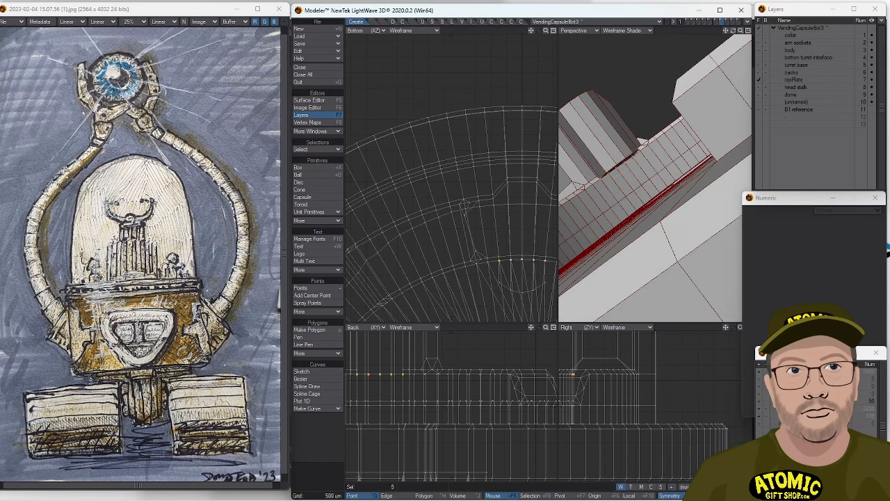
{"action": "key", "text": "t"}
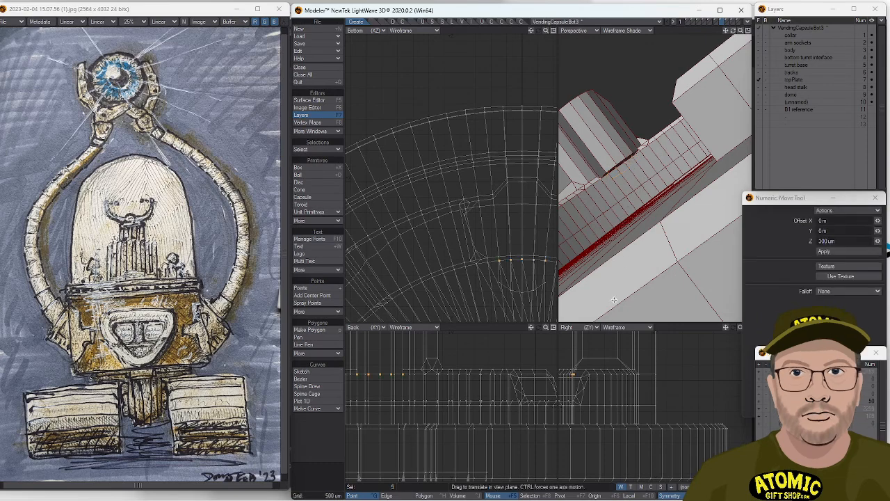
{"action": "left_click_drag", "start_coordinate": [632, 416], "coordinate": [632, 444]}
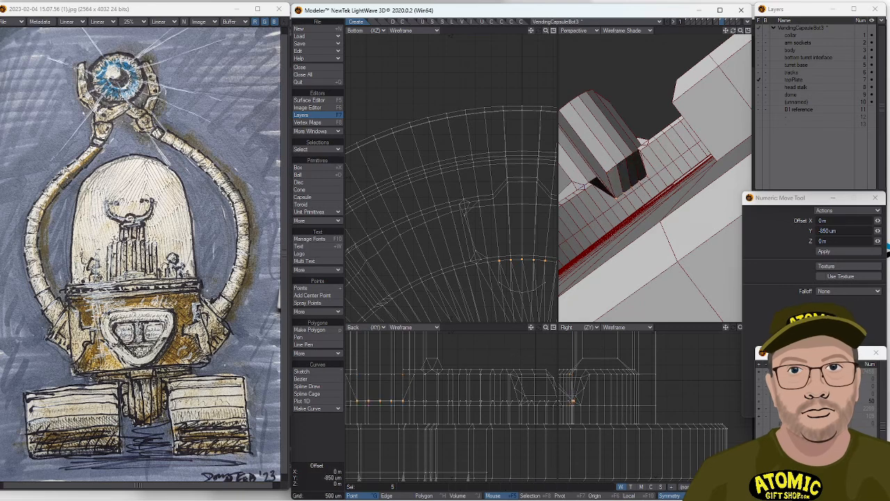
{"action": "key", "text": "space"}
{"action": "key", "text": "slash"}
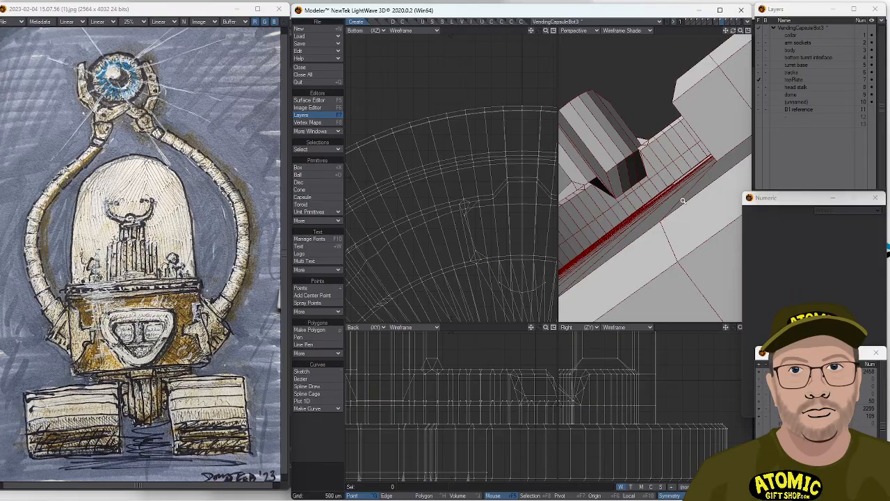
Select the middle polygons on the top and outer side of the front raised arc, shift them outward, and clear the selection.
{"action": "key", "text": "a"}
{"action": "left_click_drag", "start_coordinate": [609, 180], "coordinate": [606, 214], "text": "alt"}
{"action": "scroll", "coordinate": [676, 202], "scroll_direction": "down", "scroll_amount": 5}
{"action": "left_click_drag", "start_coordinate": [661, 209], "coordinate": [724, 189], "text": "alt"}
{"action": "scroll", "coordinate": [652, 210], "scroll_direction": "up", "scroll_amount": 2}
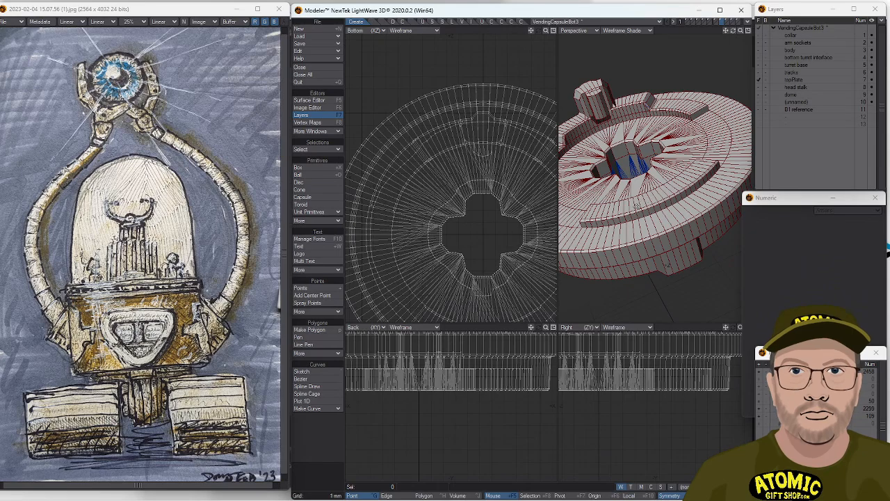
{"action": "key", "text": "ctrl+j"}
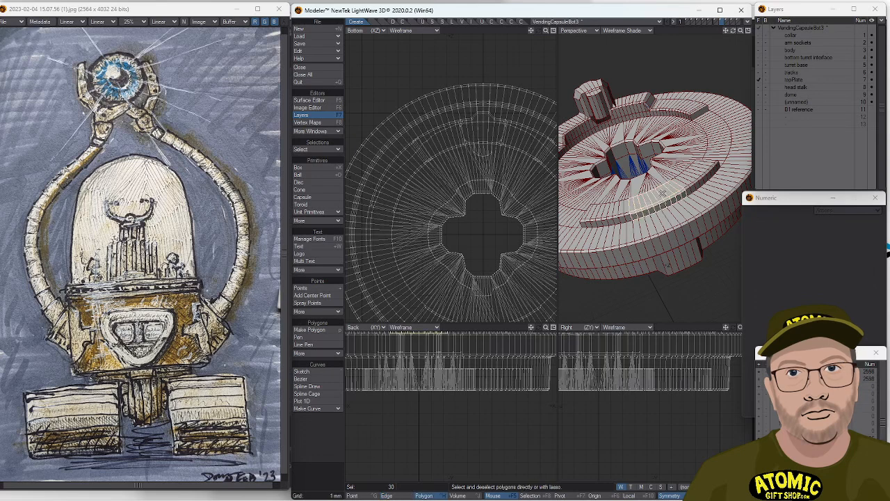
{"action": "left_click_drag", "start_coordinate": [650, 188], "coordinate": [687, 220], "text": "alt"}
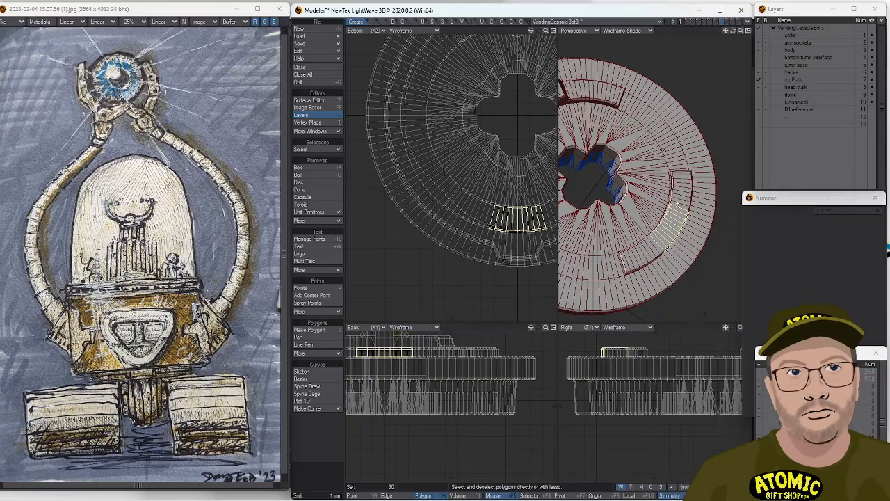
{"action": "left_click_drag", "start_coordinate": [666, 273], "coordinate": [706, 212], "text": "alt"}
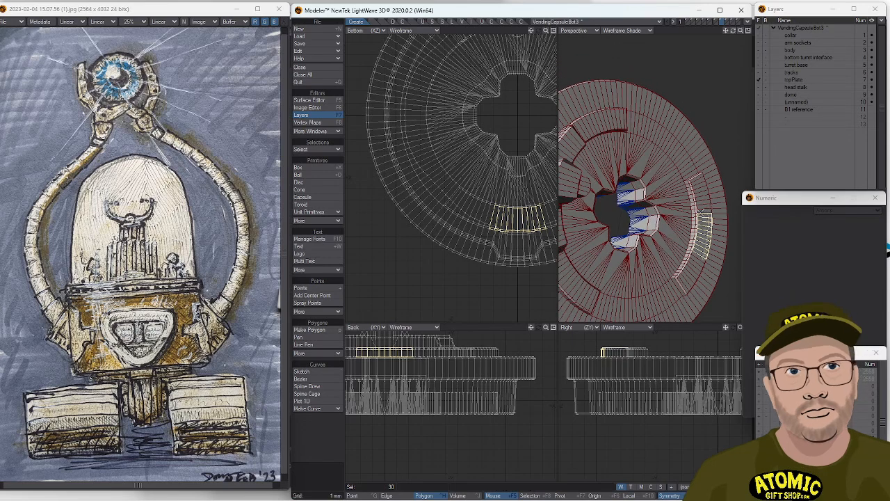
{"action": "left_click_drag", "start_coordinate": [690, 249], "coordinate": [713, 256]}
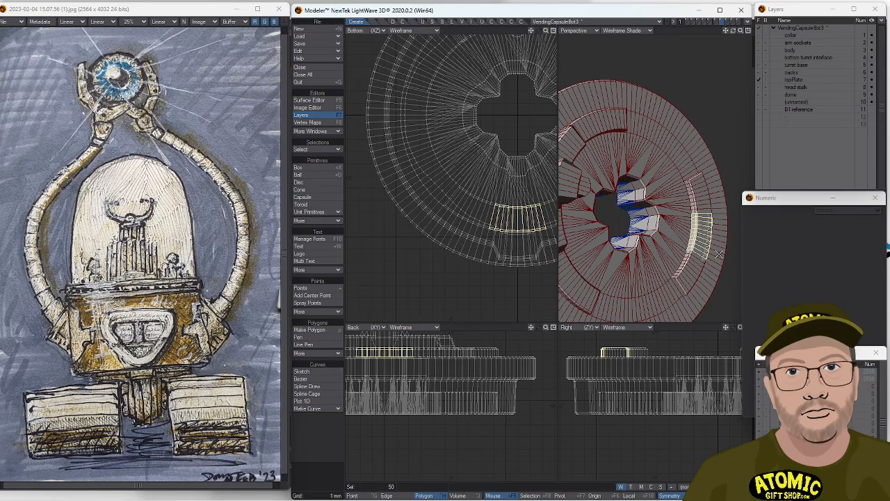
{"action": "key", "text": "f"}
{"action": "left_click_drag", "start_coordinate": [680, 272], "coordinate": [683, 266]}
{"action": "left_click", "coordinate": [317, 449]}
{"action": "left_click", "coordinate": [318, 450]}
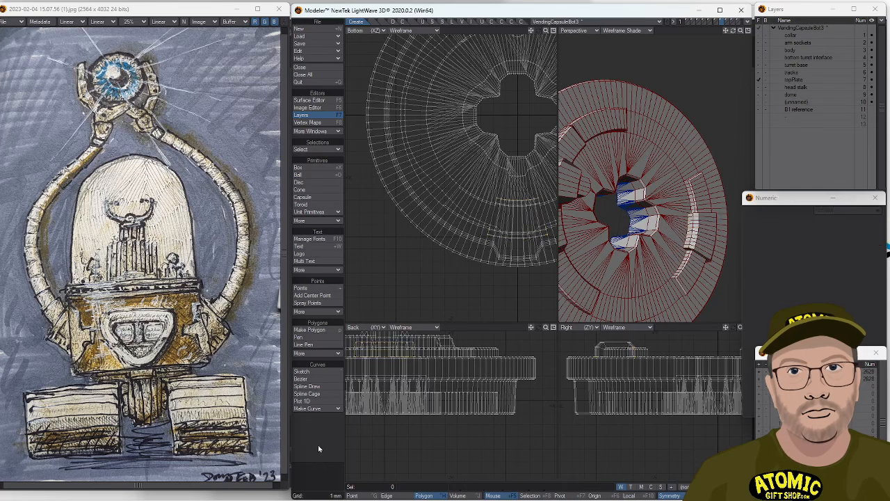
Cut the mechanical detail pieces from the unnamed layer 10 and paste them into the topPlate layer.
{"action": "left_click_drag", "start_coordinate": [685, 230], "coordinate": [626, 195], "text": "alt"}
{"action": "left_click_drag", "start_coordinate": [625, 195], "coordinate": [685, 226], "text": "alt+shift"}
{"action": "left_click_drag", "start_coordinate": [685, 226], "coordinate": [724, 216], "text": "alt"}
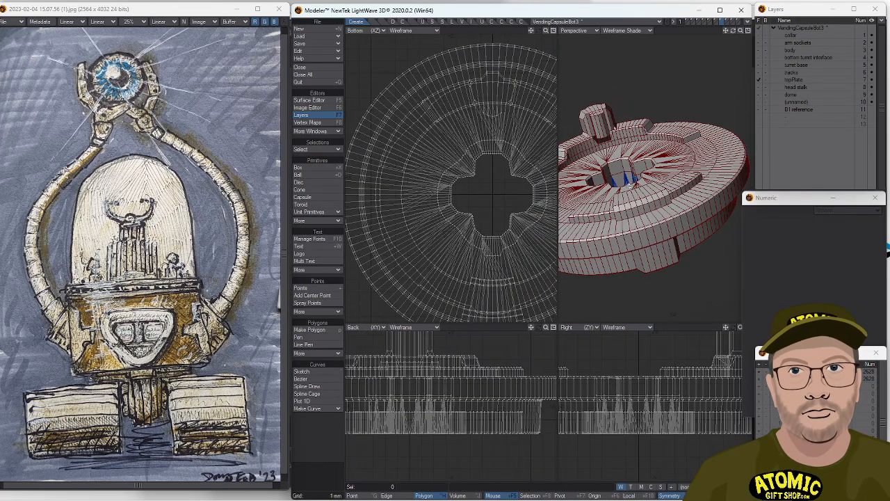
{"action": "left_click", "coordinate": [792, 103], "text": "shift"}
{"action": "left_click_drag", "start_coordinate": [678, 128], "coordinate": [694, 161], "text": "alt+shift"}
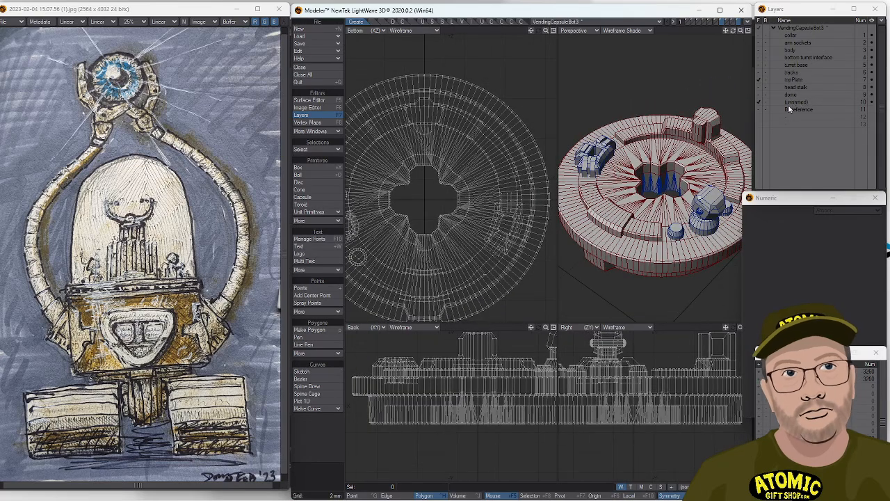
{"action": "left_click", "coordinate": [792, 102]}
{"action": "left_click", "coordinate": [794, 102]}
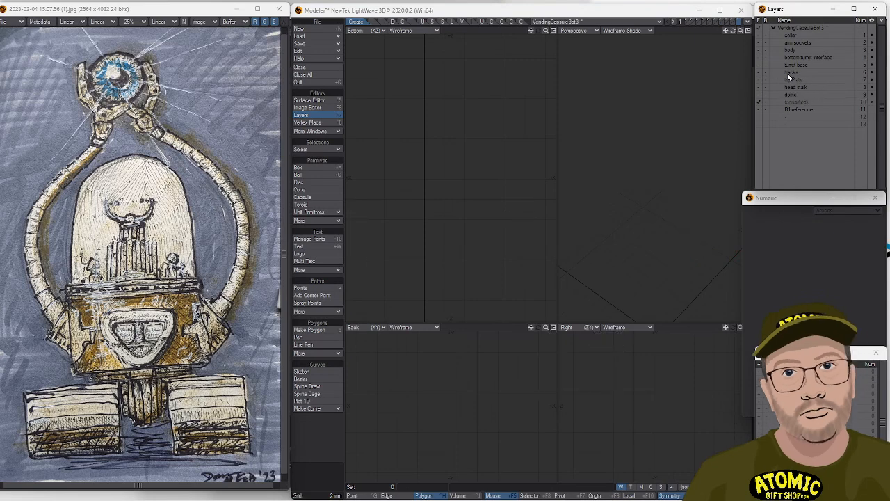
{"action": "left_click", "coordinate": [798, 80]}
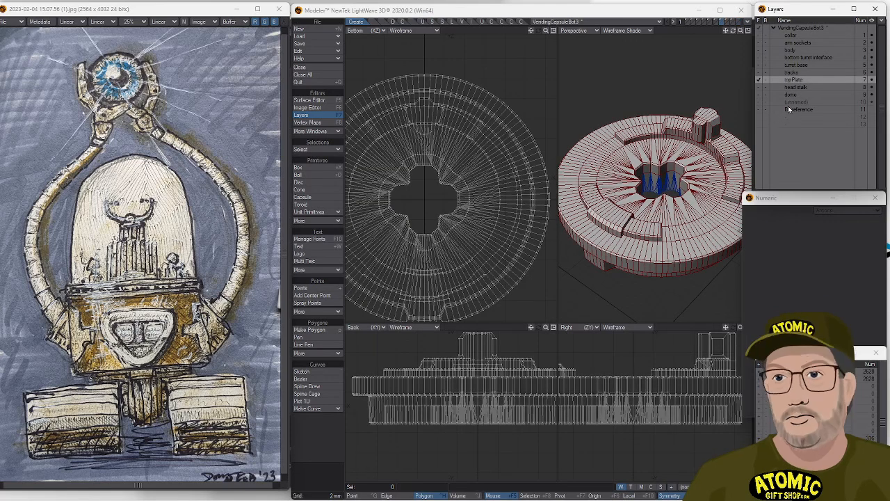
{"action": "left_click", "coordinate": [800, 102]}
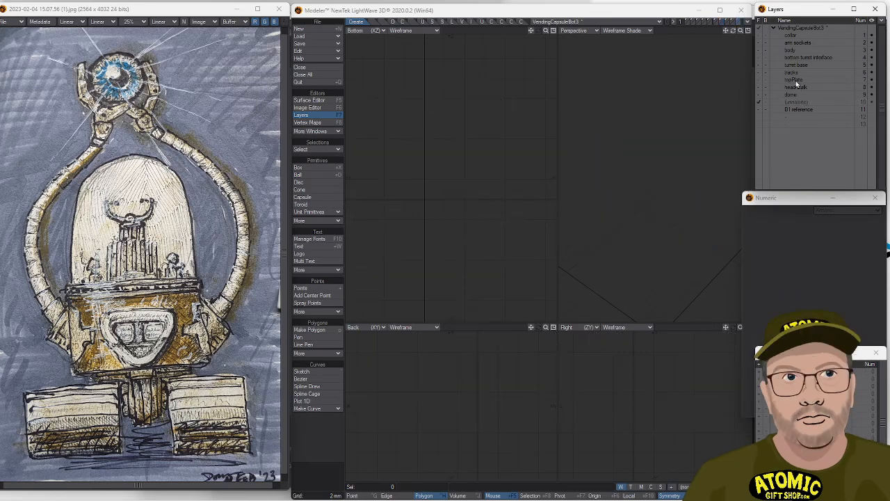
{"action": "left_click", "coordinate": [797, 81]}
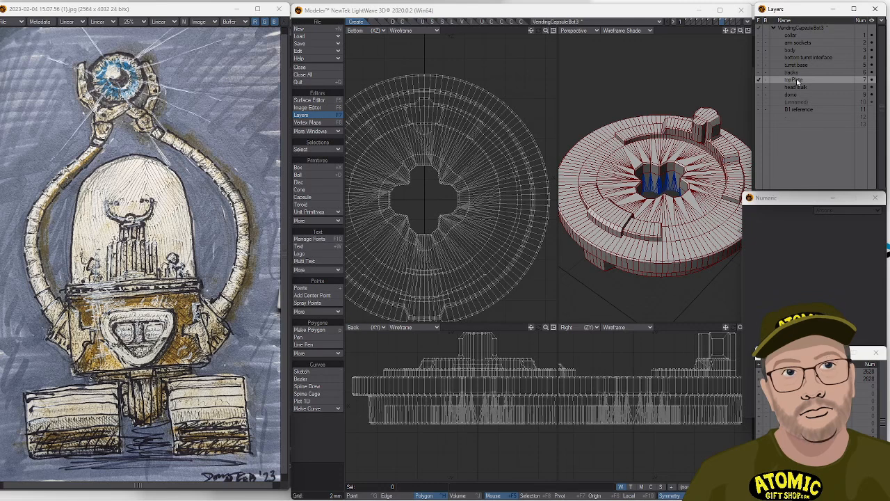
{"action": "key", "text": "ctrl+v"}
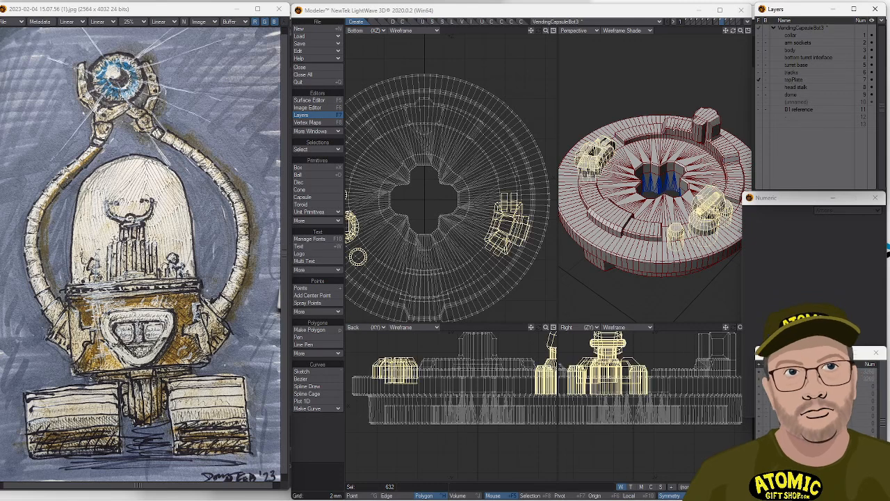
Set the Perspective view to Smooth Shade and deselect the pasted detail pieces.
{"action": "left_click", "coordinate": [622, 31]}
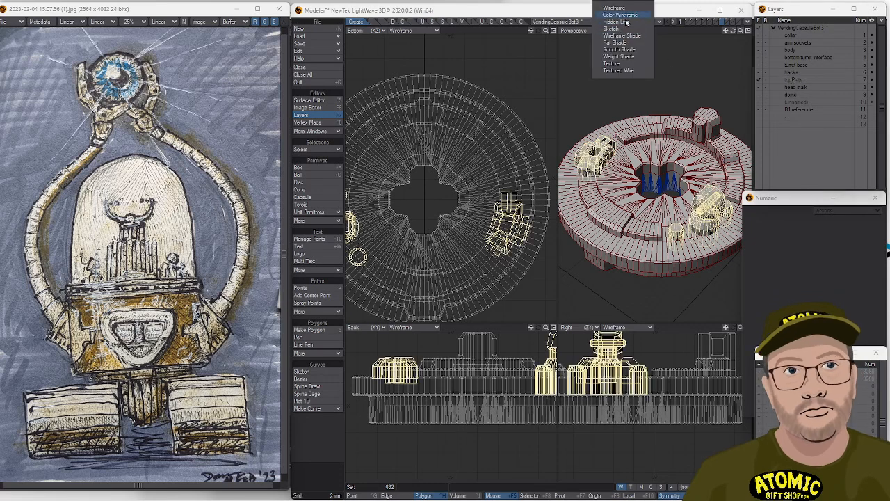
{"action": "left_click", "coordinate": [624, 50]}
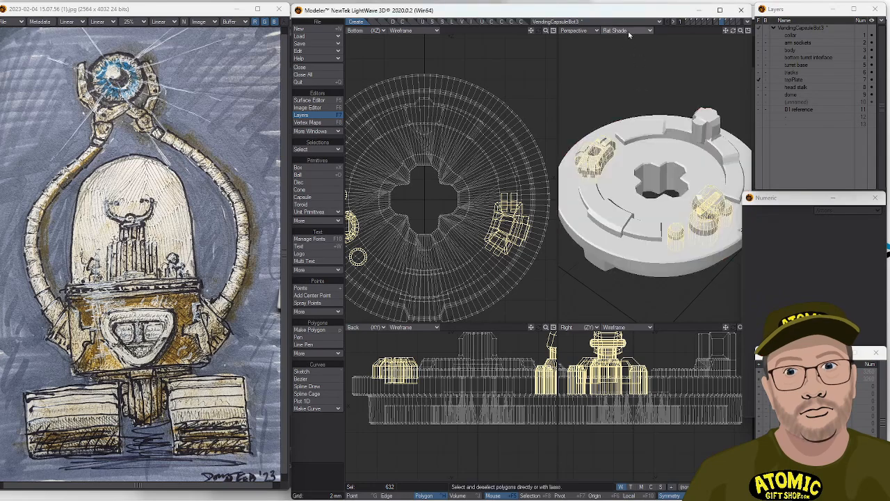
{"action": "left_click", "coordinate": [626, 31]}
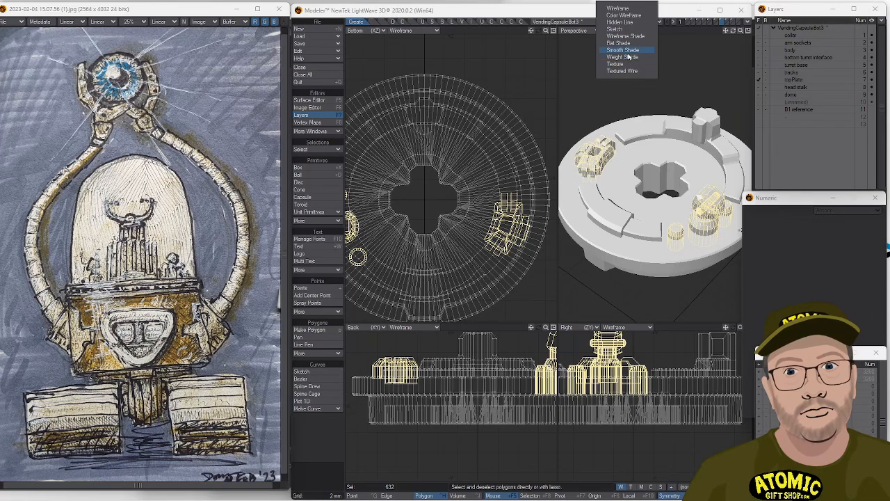
{"action": "left_click", "coordinate": [626, 51]}
{"action": "left_click_drag", "start_coordinate": [654, 162], "coordinate": [641, 137], "text": "alt"}
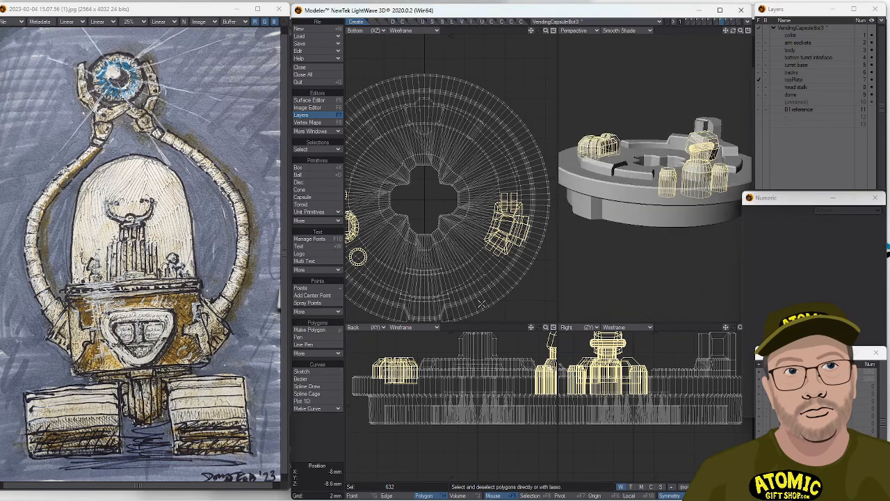
{"action": "left_click", "coordinate": [302, 436]}
{"action": "left_click_drag", "start_coordinate": [625, 178], "coordinate": [660, 161], "text": "ctrl+alt"}
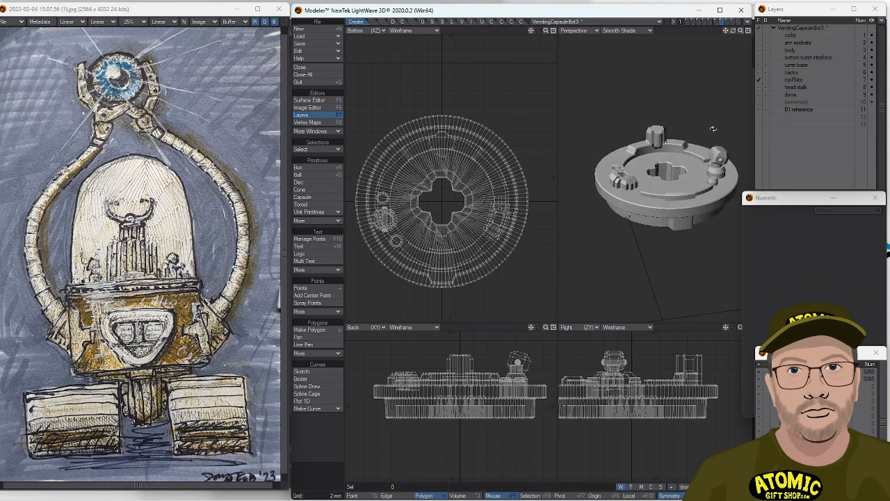
Inspect the top plate and its details alongside the head stalk and unnamed layers, ending on the topPlate layer.
{"action": "left_click", "coordinate": [759, 87]}
{"action": "left_click_drag", "start_coordinate": [631, 187], "coordinate": [675, 167], "text": "alt"}
{"action": "left_click_drag", "start_coordinate": [675, 208], "coordinate": [699, 124], "text": "alt"}
{"action": "left_click_drag", "start_coordinate": [676, 157], "coordinate": [655, 228], "text": "alt"}
{"action": "left_click", "coordinate": [780, 102]}
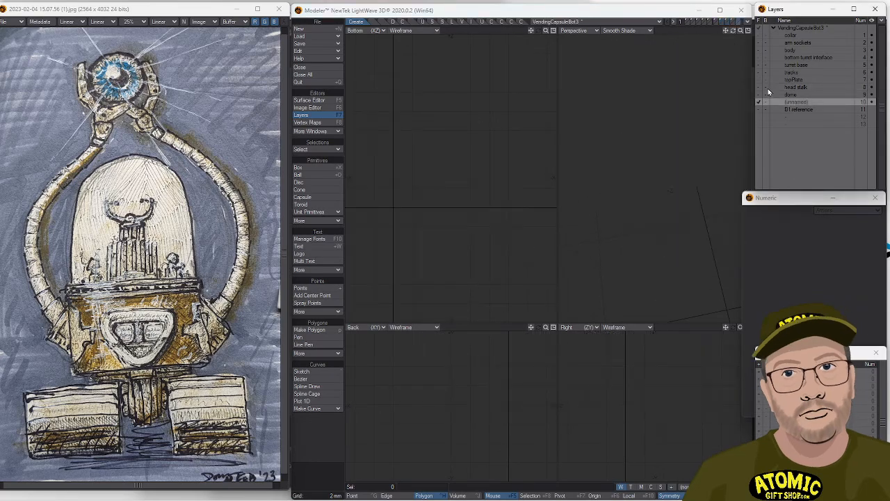
{"action": "left_click", "coordinate": [768, 88]}
{"action": "left_click", "coordinate": [767, 87]}
{"action": "left_click", "coordinate": [768, 81]}
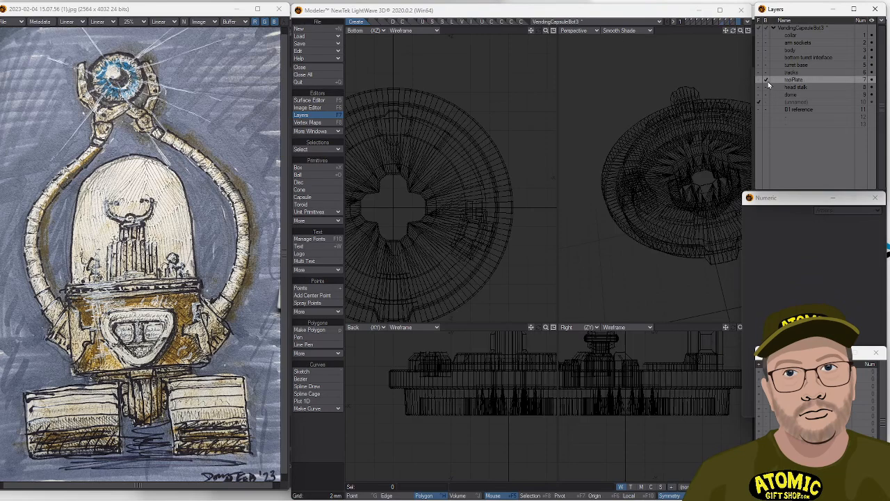
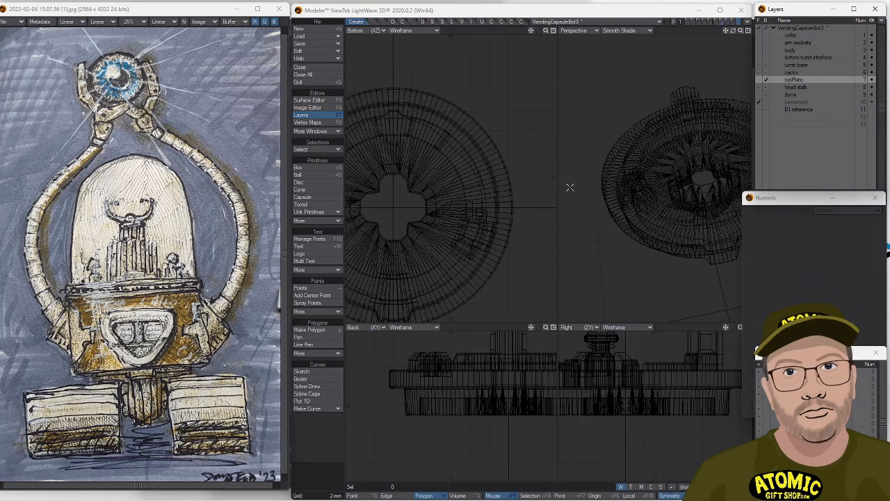
{"action": "left_click", "coordinate": [793, 87]}
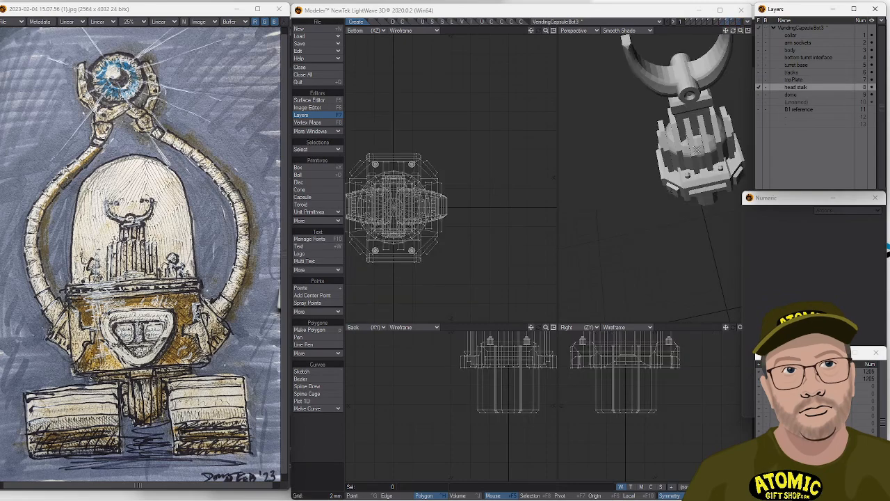
{"action": "left_click", "coordinate": [794, 80]}
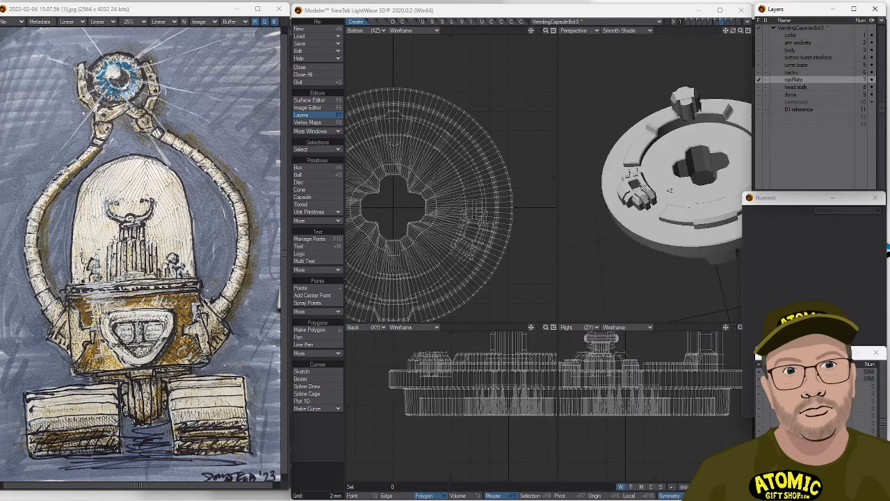
Select the floor polygon of the recess in the finger-like detail piece and copy it into the unnamed layer 10.
{"action": "left_click_drag", "start_coordinate": [651, 165], "coordinate": [636, 213], "text": "alt"}
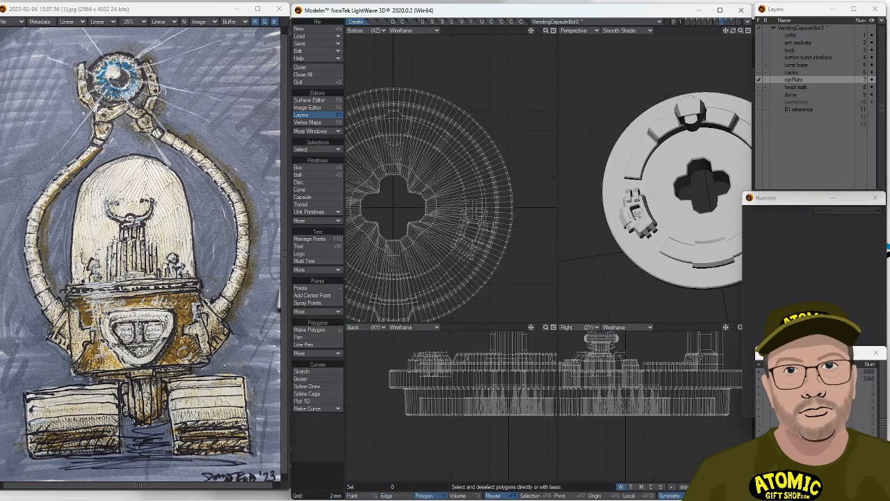
{"action": "left_click_drag", "start_coordinate": [730, 146], "coordinate": [742, 141], "text": "alt"}
{"action": "left_click_drag", "start_coordinate": [475, 250], "coordinate": [535, 198], "text": "ctrl+alt"}
{"action": "left_click", "coordinate": [459, 178]}
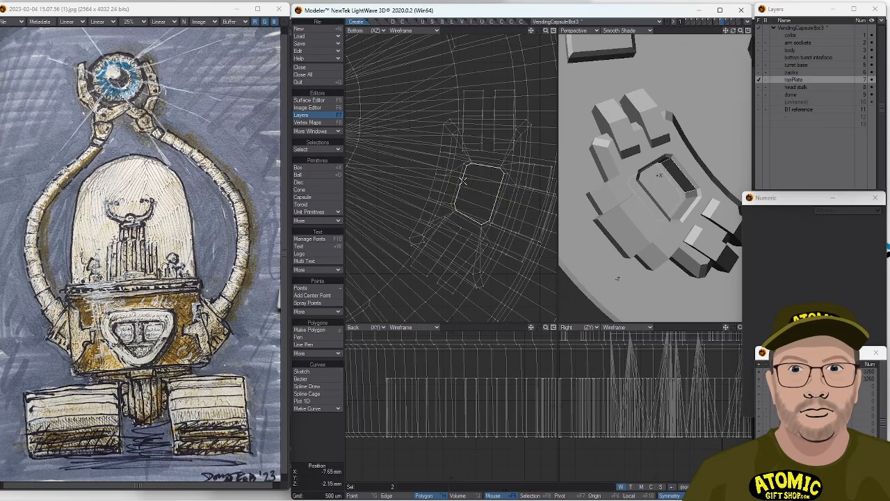
{"action": "left_click_drag", "start_coordinate": [601, 179], "coordinate": [577, 188], "text": "ctrl+alt"}
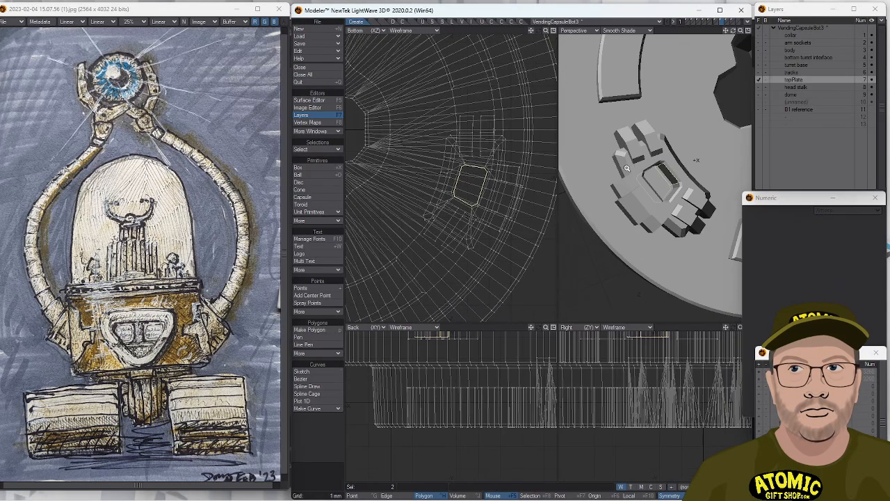
{"action": "left_click", "coordinate": [667, 169]}
{"action": "left_click_drag", "start_coordinate": [681, 176], "coordinate": [738, 138], "text": "ctrl+alt"}
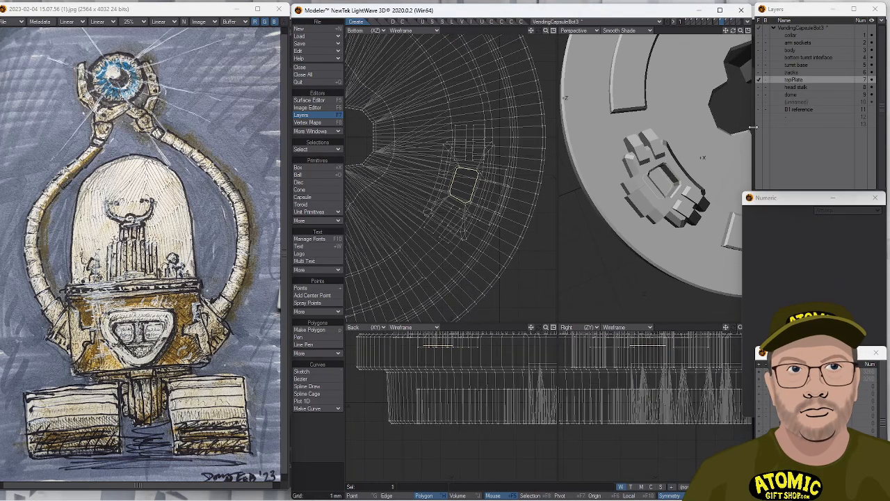
{"action": "left_click", "coordinate": [794, 102]}
{"action": "left_click", "coordinate": [787, 94], "text": "ctrl"}
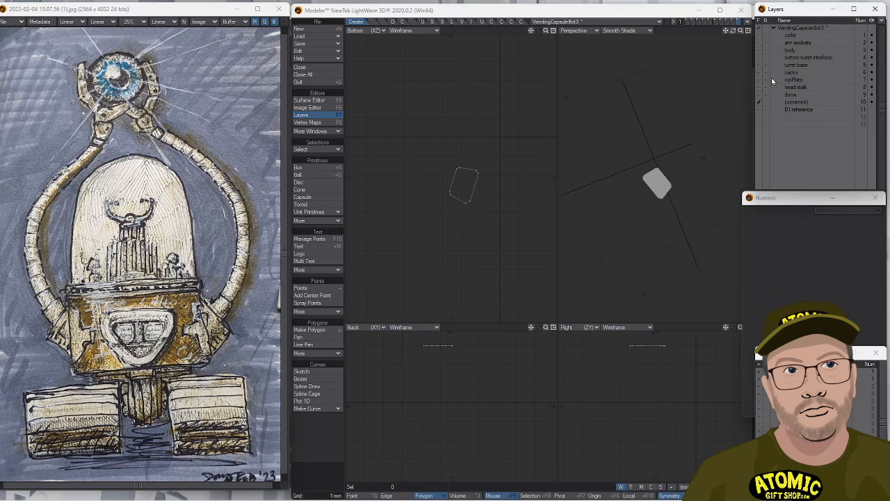
Keep the unnamed layer with the copied polygon in the foreground and show topPlate as the background layer.
{"action": "left_click", "coordinate": [772, 80], "text": "shift"}
{"action": "left_click", "coordinate": [795, 80]}
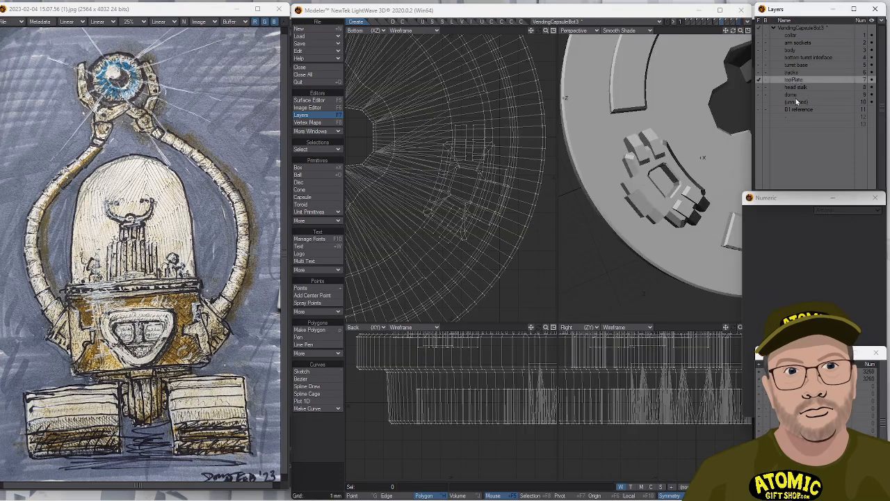
{"action": "left_click", "coordinate": [797, 103]}
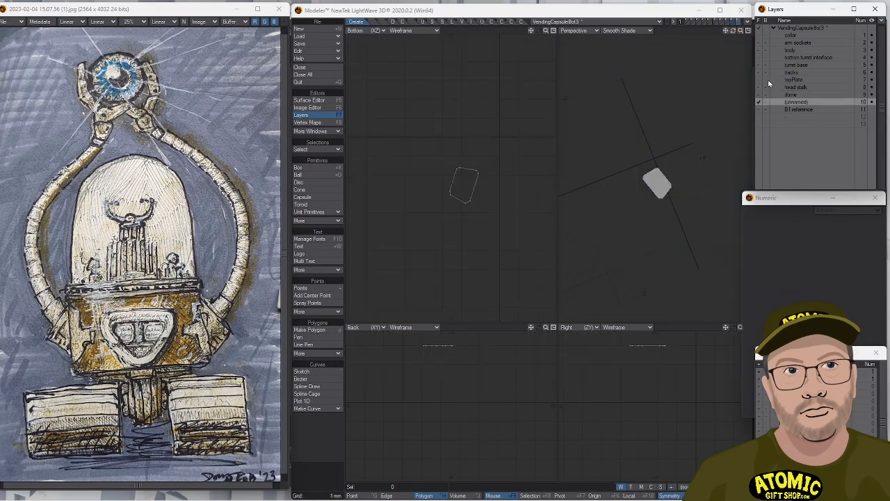
{"action": "left_click", "coordinate": [766, 80]}
Scale the copied recess polygon to 80% and move it 700 µm in Y.
{"action": "left_click_drag", "start_coordinate": [470, 175], "coordinate": [528, 175], "text": "ctrl+alt"}
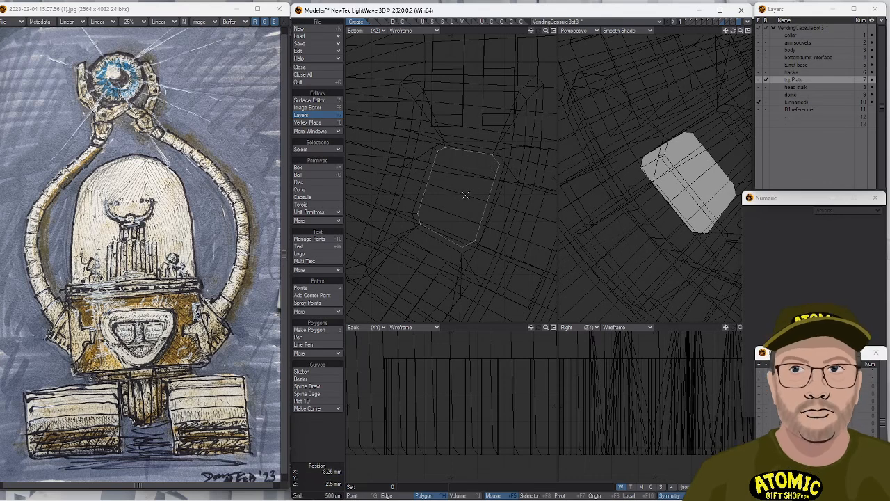
{"action": "key", "text": "h"}
{"action": "left_click_drag", "start_coordinate": [455, 193], "coordinate": [419, 193]}
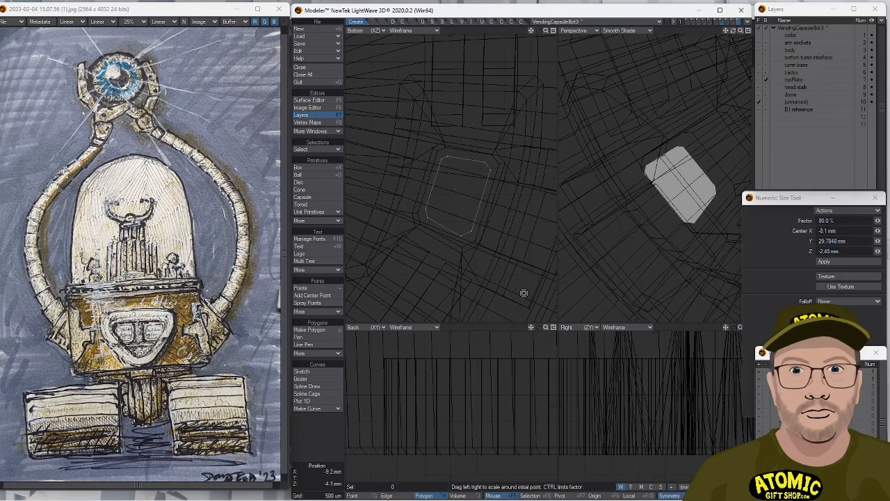
{"action": "left_click_drag", "start_coordinate": [516, 394], "coordinate": [476, 382], "text": "ctrl+alt"}
{"action": "key", "text": "t"}
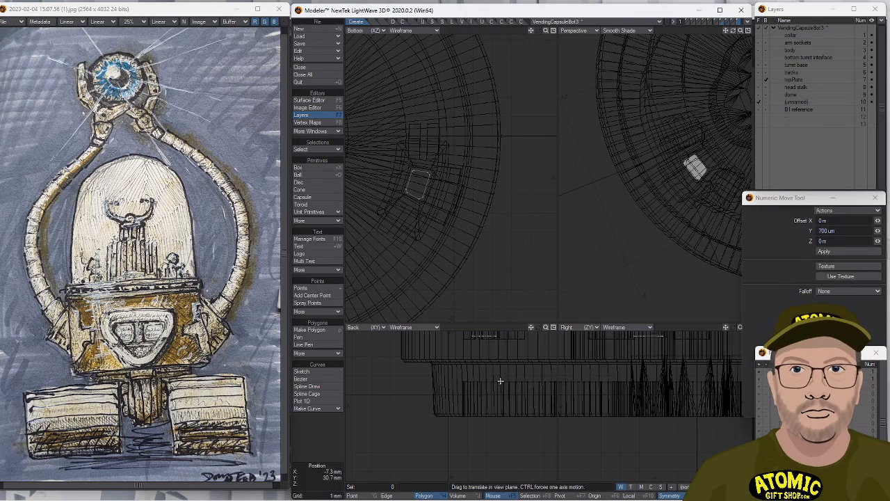
{"action": "scroll", "coordinate": [499, 382], "scroll_direction": "up", "scroll_amount": 2}
{"action": "scroll", "coordinate": [510, 393], "scroll_direction": "up", "scroll_amount": 2}
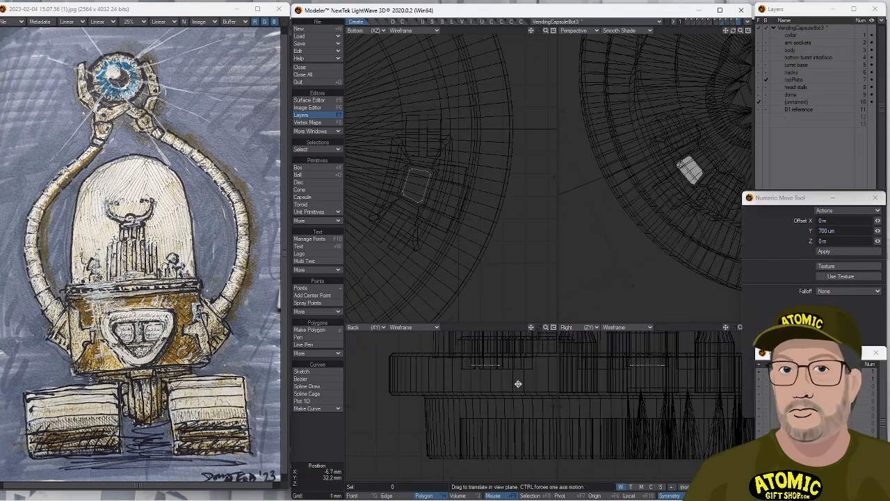
Thicken the copied recess polygon on the unnamed layer into a solid insert about 2.6 mm tall.
{"action": "key", "text": "question"}
{"action": "type", "text": "thick"}
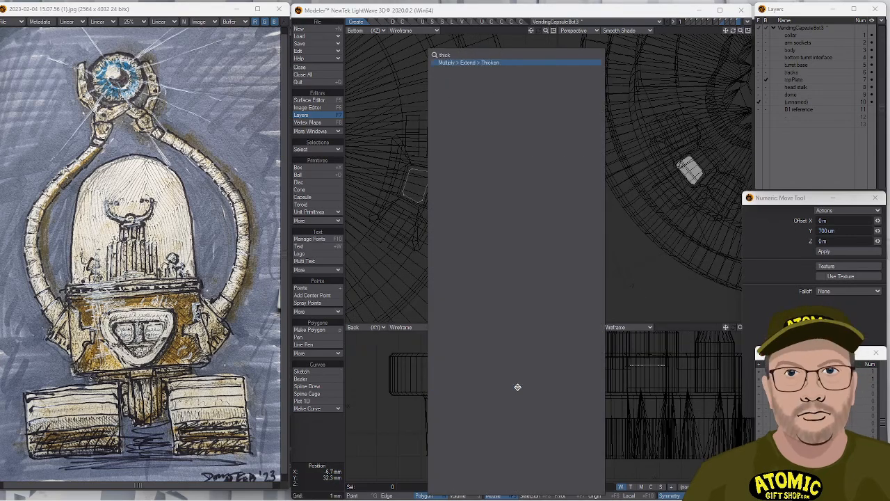
{"action": "key", "text": "Return"}
{"action": "left_click_drag", "start_coordinate": [515, 402], "coordinate": [550, 398]}
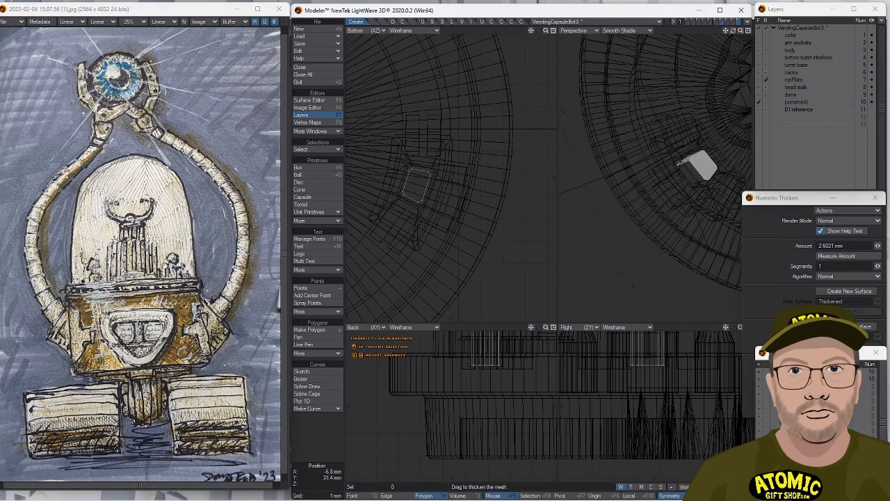
{"action": "left_click_drag", "start_coordinate": [462, 383], "coordinate": [437, 439], "text": "alt"}
{"action": "left_click_drag", "start_coordinate": [650, 283], "coordinate": [593, 178], "text": "alt"}
{"action": "key", "text": "space"}
Cut horizontally through the upper part of the insert with the Knife tool at Y 35.15 mm.
{"action": "left_click_drag", "start_coordinate": [448, 373], "coordinate": [515, 360], "text": "ctrl+alt"}
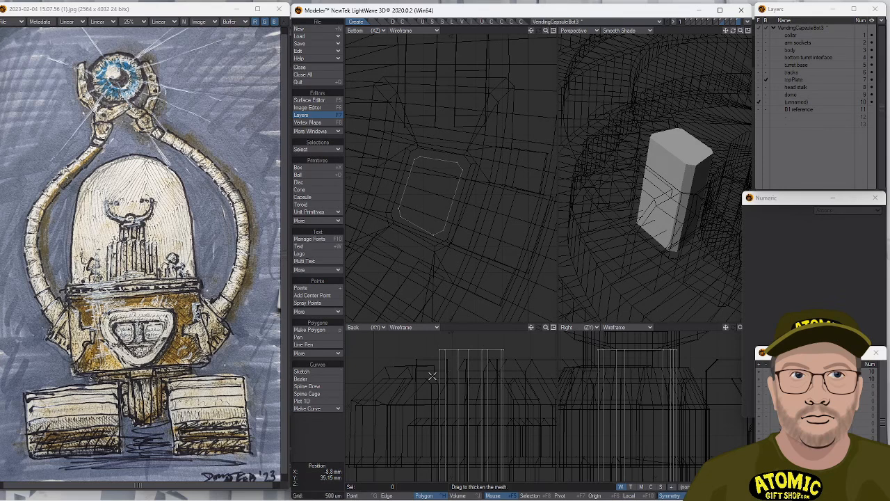
{"action": "key", "text": "shift+k"}
{"action": "left_click_drag", "start_coordinate": [439, 378], "coordinate": [533, 377]}
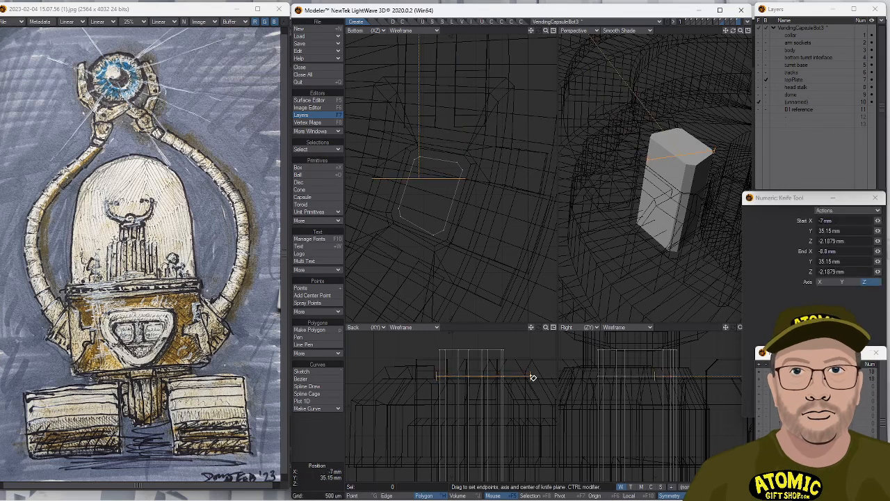
{"action": "key", "text": "space"}
Select all polygons above the insert's knife cut and Smooth Shift them outward by 200 µm to form a wider cap.
{"action": "left_click_drag", "start_coordinate": [508, 362], "coordinate": [441, 363]}
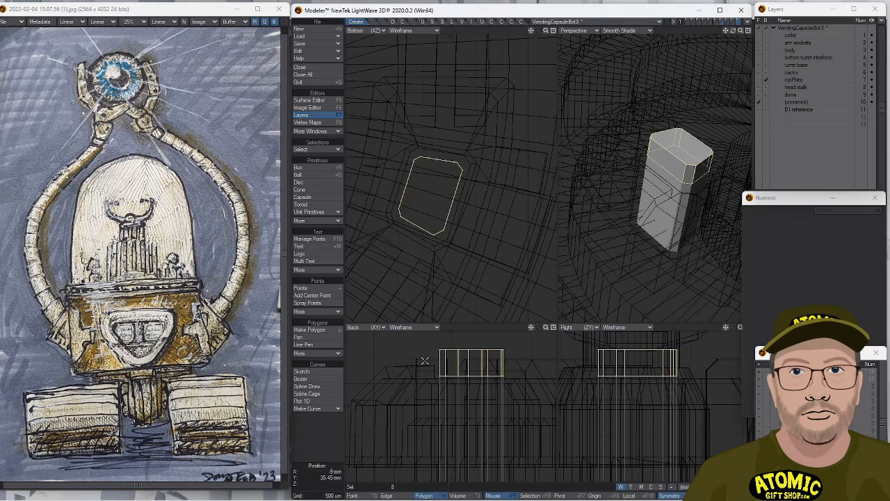
{"action": "key", "text": "f"}
{"action": "left_click_drag", "start_coordinate": [438, 395], "coordinate": [447, 396]}
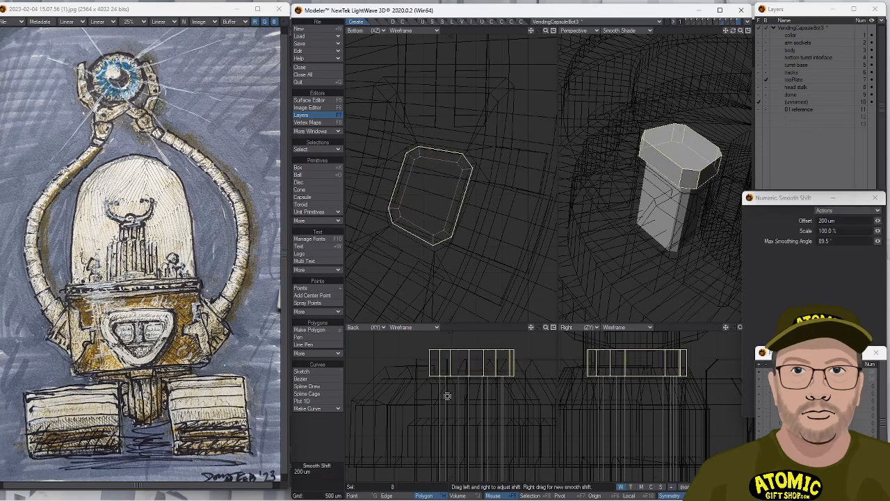
{"action": "left_click", "coordinate": [315, 443]}
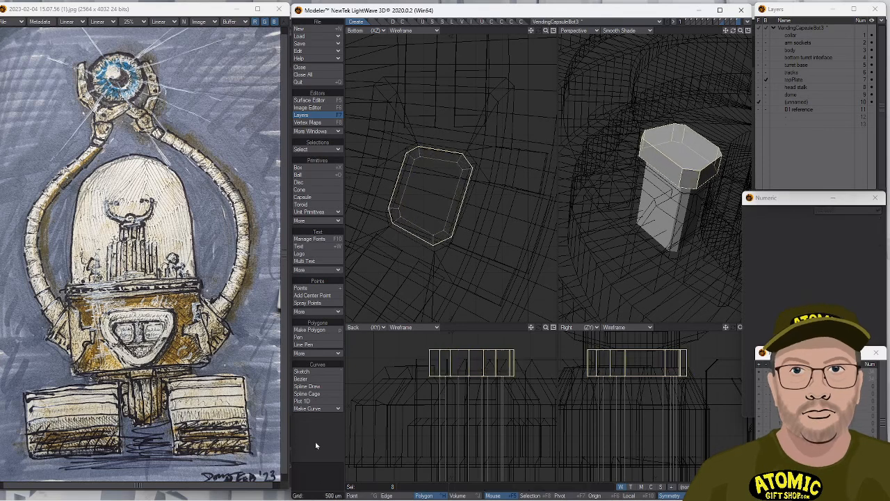
{"action": "left_click", "coordinate": [315, 444]}
Raise the inner top polygon of the cap slightly in Y so the cap gets sloped upper edges.
{"action": "left_click", "coordinate": [669, 145]}
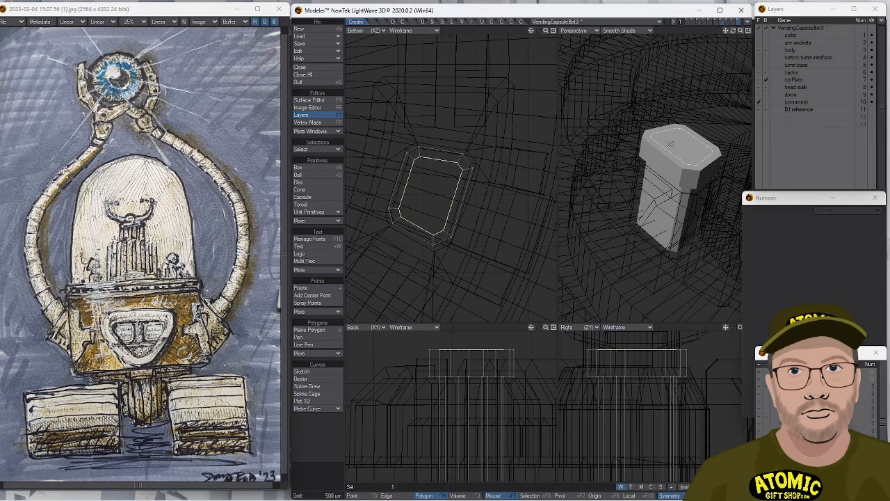
{"action": "key", "text": "t"}
{"action": "left_click_drag", "start_coordinate": [480, 395], "coordinate": [480, 388]}
{"action": "left_click", "coordinate": [332, 444]}
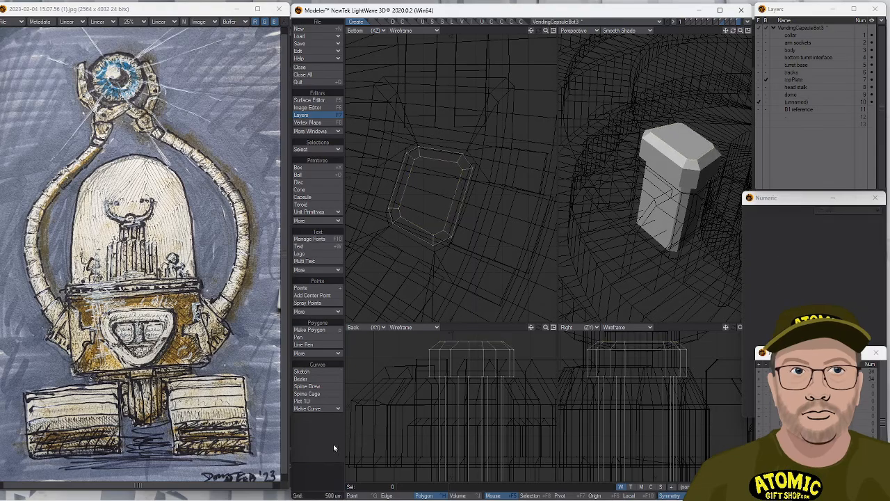
Create a box above the insert about 3.1 mm wide, 2 mm high and 2.4 mm deep.
{"action": "scroll", "coordinate": [510, 391], "scroll_direction": "down", "scroll_amount": 6}
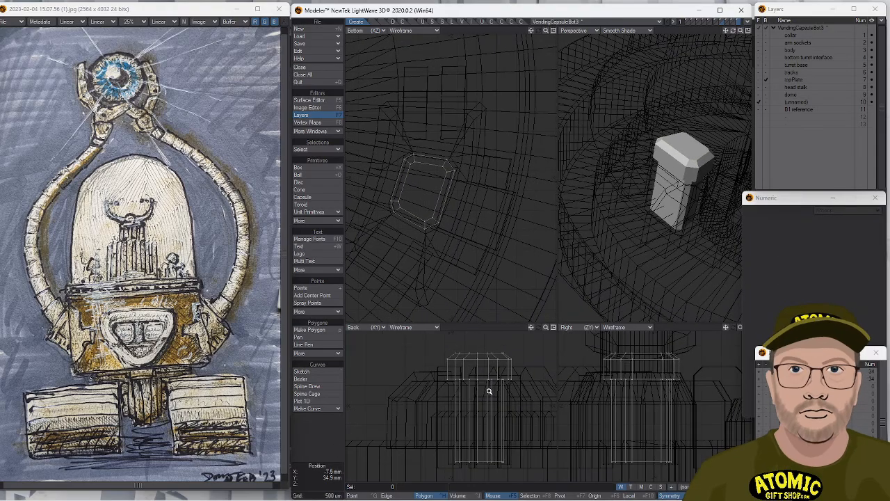
{"action": "left_click_drag", "start_coordinate": [636, 243], "coordinate": [574, 199], "text": "alt"}
{"action": "left_click_drag", "start_coordinate": [477, 384], "coordinate": [425, 384], "text": "ctrl+alt"}
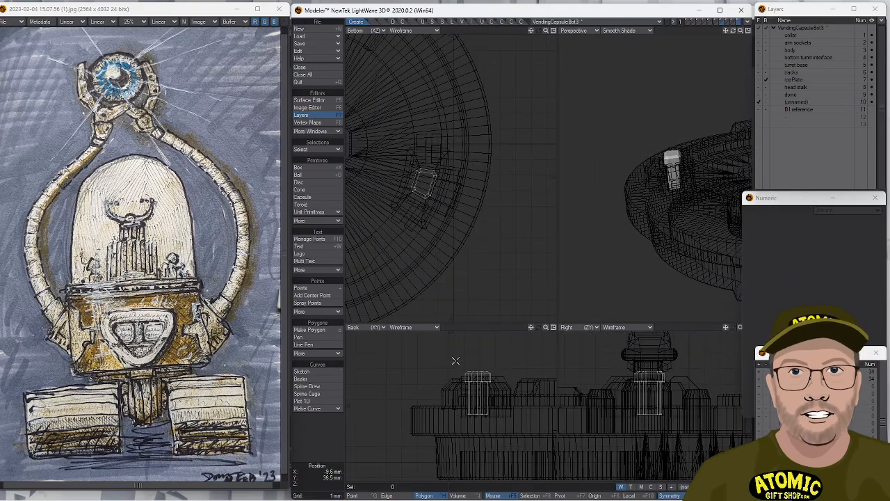
{"action": "key", "text": "shift+x"}
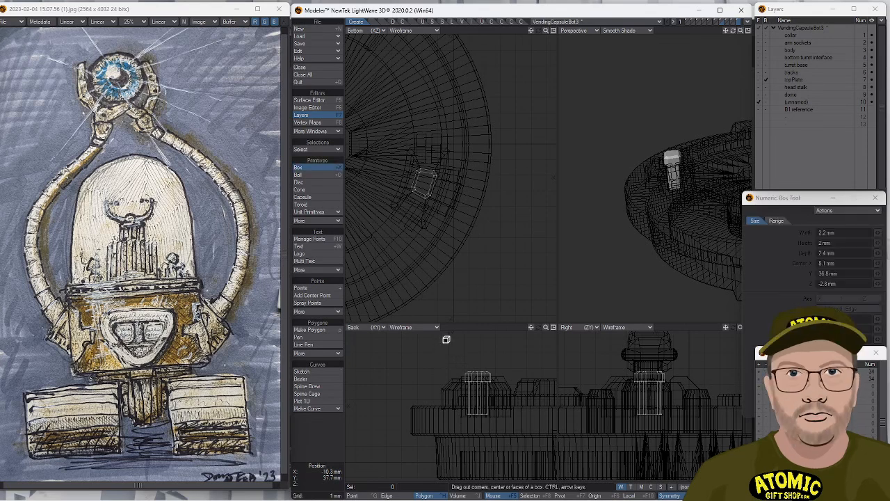
{"action": "left_click_drag", "start_coordinate": [447, 340], "coordinate": [496, 368]}
{"action": "left_click_drag", "start_coordinate": [415, 196], "coordinate": [421, 241]}
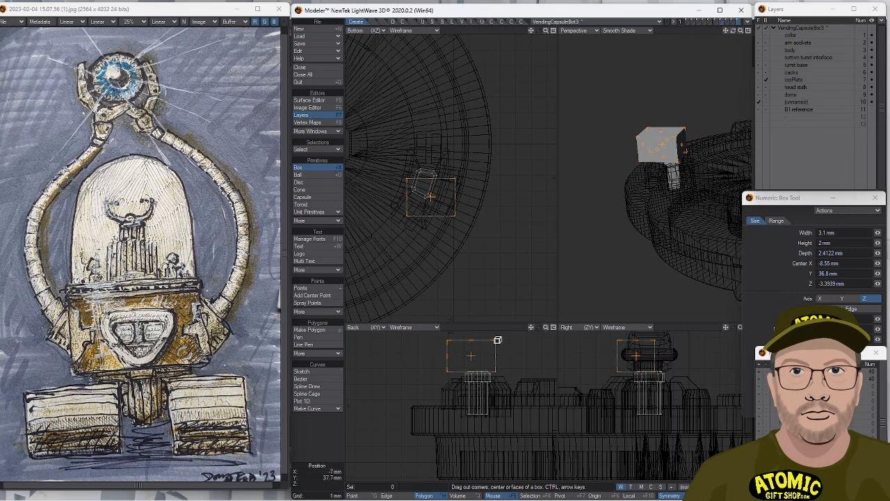
{"action": "key", "text": "space"}
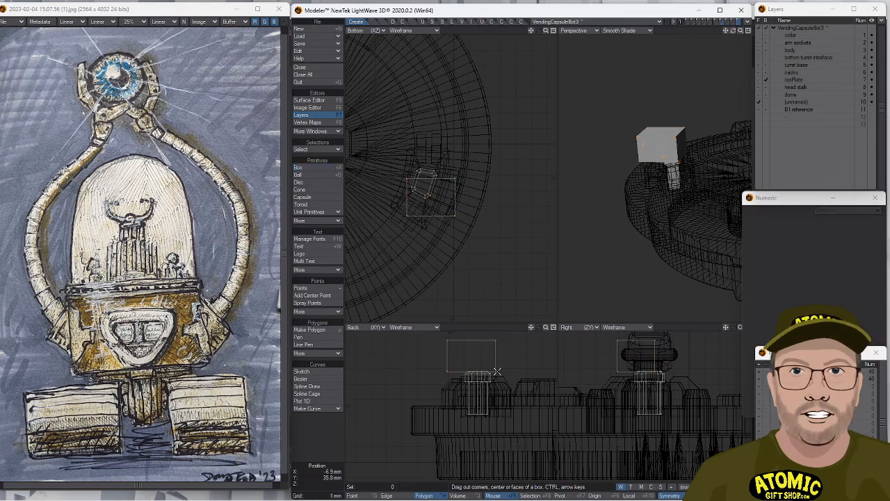
Reshape the box's profile in the Back view into an uneven tapered quadrilateral by moving its four corners inward.
{"action": "key", "text": "ctrl+t"}
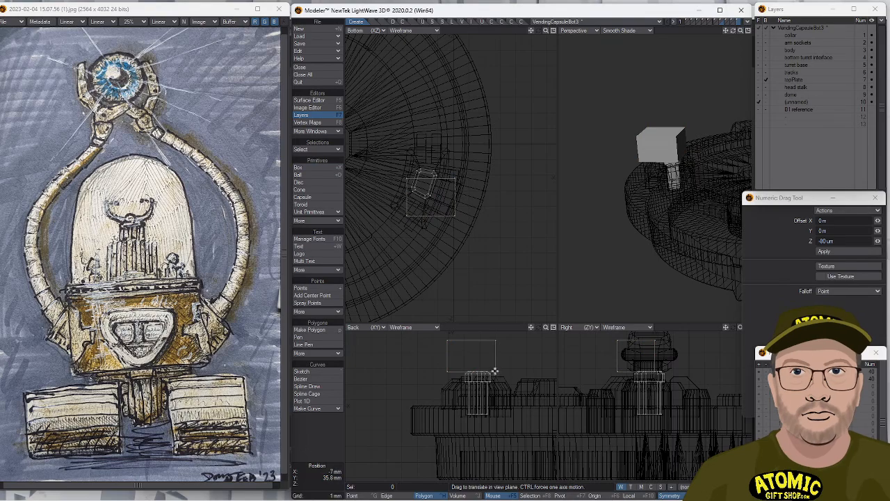
{"action": "left_click_drag", "start_coordinate": [494, 369], "coordinate": [500, 366]}
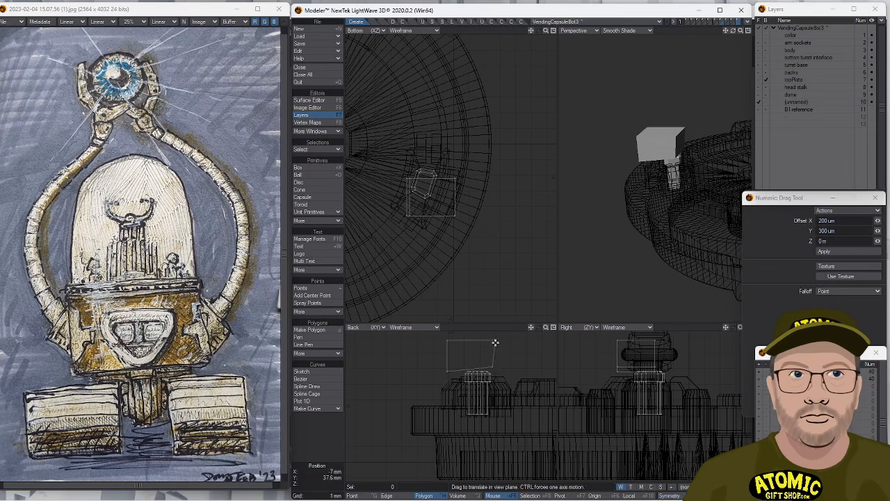
{"action": "left_click_drag", "start_coordinate": [494, 343], "coordinate": [490, 347]}
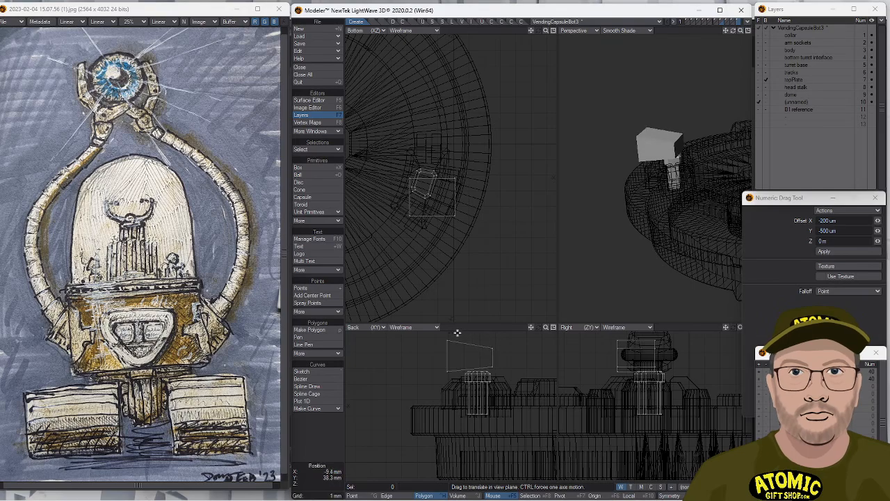
{"action": "left_click_drag", "start_coordinate": [447, 340], "coordinate": [463, 342]}
{"action": "left_click_drag", "start_coordinate": [447, 373], "coordinate": [456, 370]}
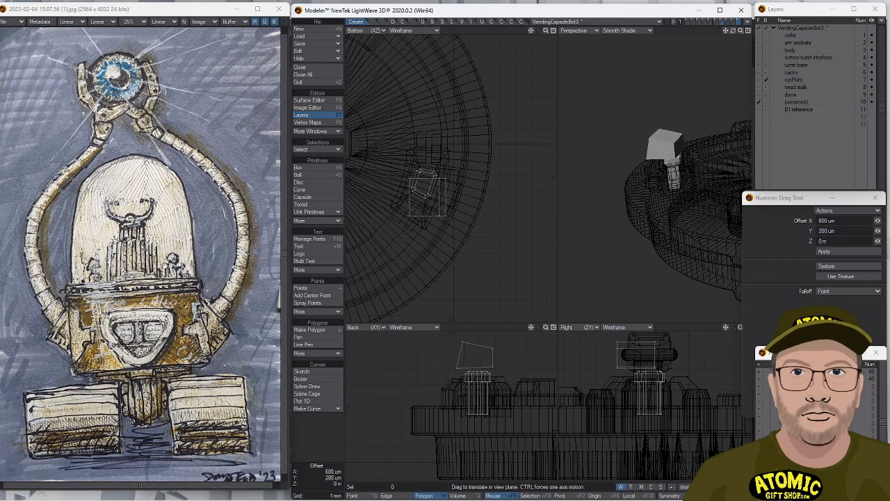
Move the top face of the tapered box 100 µm in X and 300 µm in Y, leaving nothing selected.
{"action": "key", "text": "space"}
{"action": "left_click", "coordinate": [473, 345]}
{"action": "mouse_move", "coordinate": [474, 368]}
{"action": "left_mouse_down"}
{"action": "mouse_move", "coordinate": [484, 367]}
{"action": "mouse_move", "coordinate": [480, 381]}
{"action": "left_mouse_up"}
{"action": "key", "text": "t"}
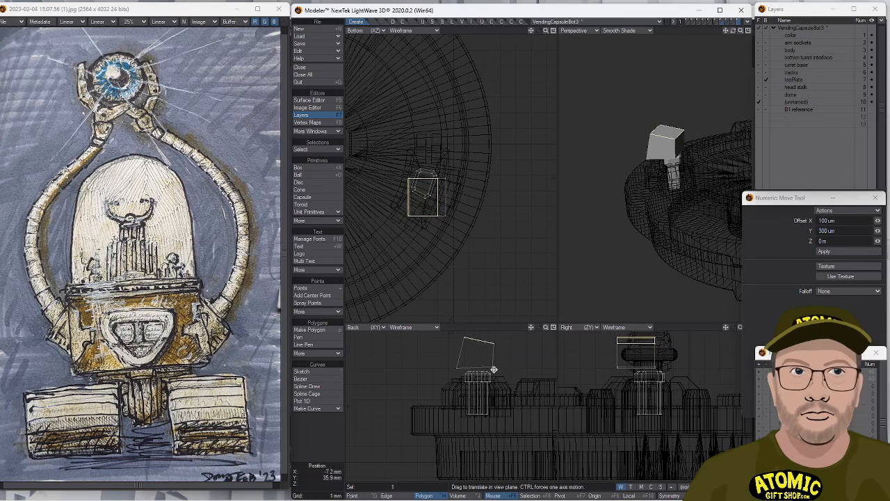
{"action": "key", "text": "space"}
{"action": "key", "text": "slash"}
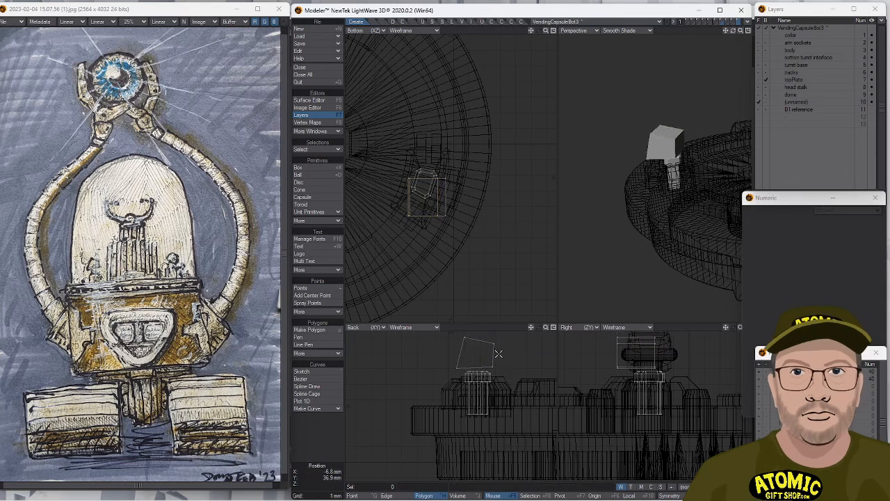
Select the slanted end face of the box that points toward the plate's outer rim.
{"action": "left_click_drag", "start_coordinate": [656, 163], "coordinate": [693, 152], "text": "alt"}
{"action": "left_click", "coordinate": [693, 151]}
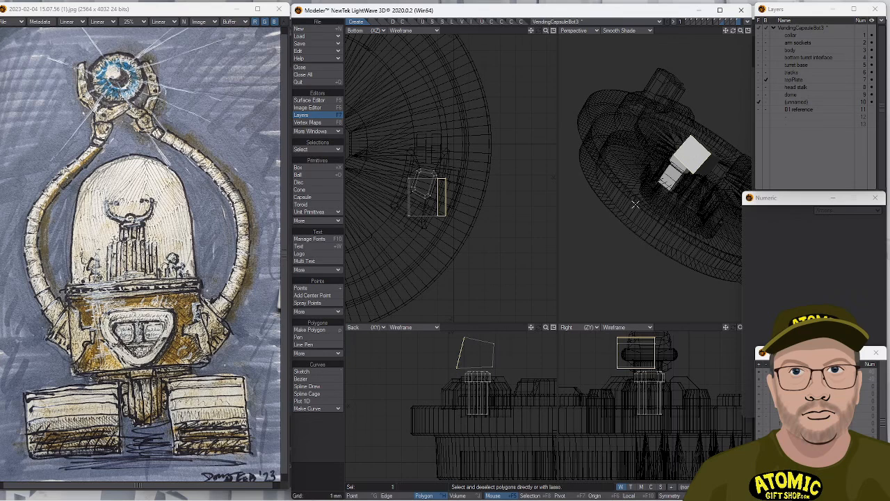
Try a bevel on the slanted end face with a -300 µm shift and 300 µm inset.
{"action": "key", "text": "b"}
{"action": "left_click_drag", "start_coordinate": [517, 363], "coordinate": [506, 366]}
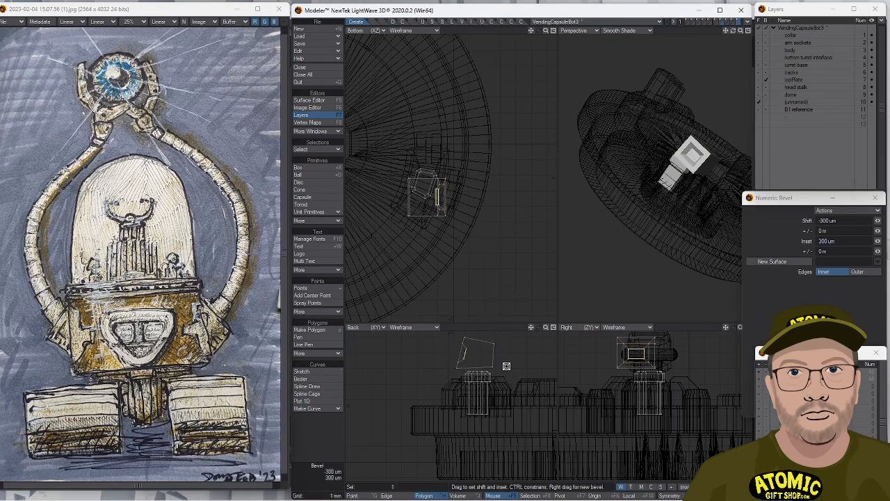
{"action": "key", "text": "space"}
Bevel the slanted end face with a 100 µm inset, and again with a -200 µm shift and 300 µm inset.
{"action": "key", "text": "b"}
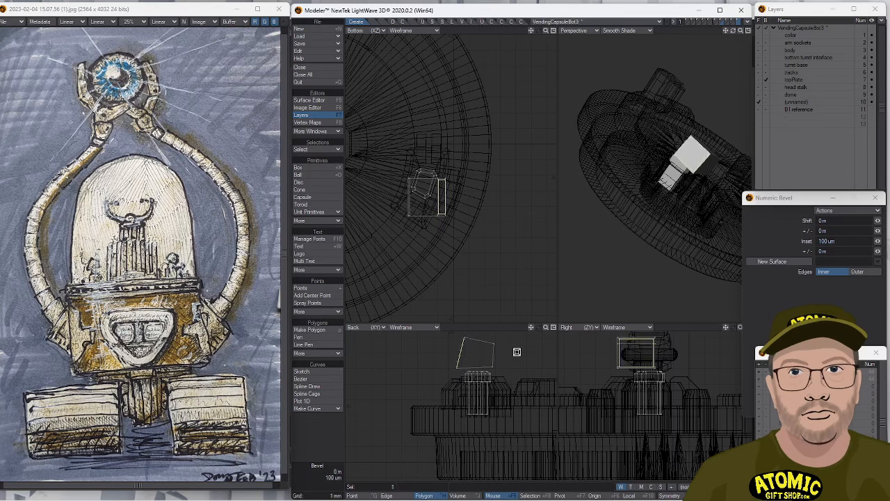
{"action": "left_click_drag", "start_coordinate": [517, 352], "coordinate": [511, 356]}
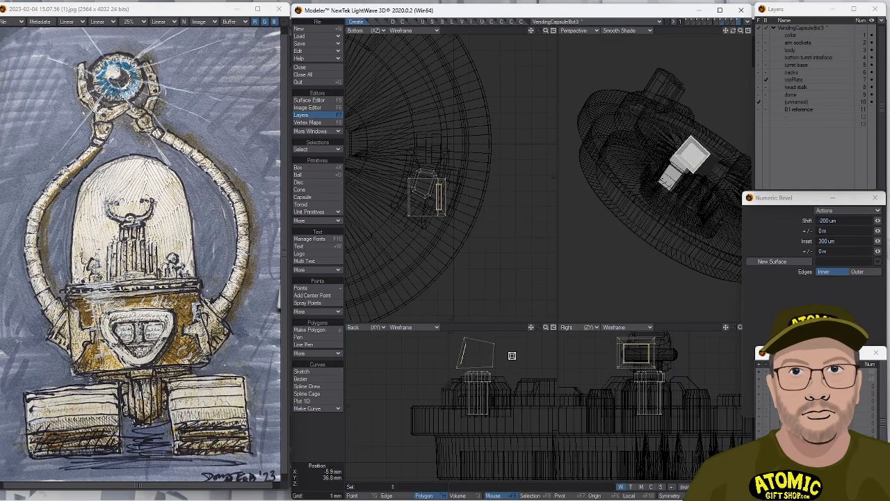
{"action": "left_click", "coordinate": [316, 439]}
{"action": "left_click", "coordinate": [316, 439]}
Select the whole tapered box with its beveled face and move it in the Bottom view to sit over the insert.
{"action": "left_click_drag", "start_coordinate": [628, 183], "coordinate": [590, 213], "text": "alt"}
{"action": "mouse_move", "coordinate": [656, 141]}
{"action": "left_mouse_down", "text": "ctrl+alt"}
{"action": "mouse_move", "coordinate": [692, 142]}
{"action": "mouse_move", "coordinate": [664, 143]}
{"action": "left_mouse_up", "text": "ctrl+alt"}
{"action": "left_click_drag", "start_coordinate": [494, 353], "coordinate": [482, 379], "text": "alt"}
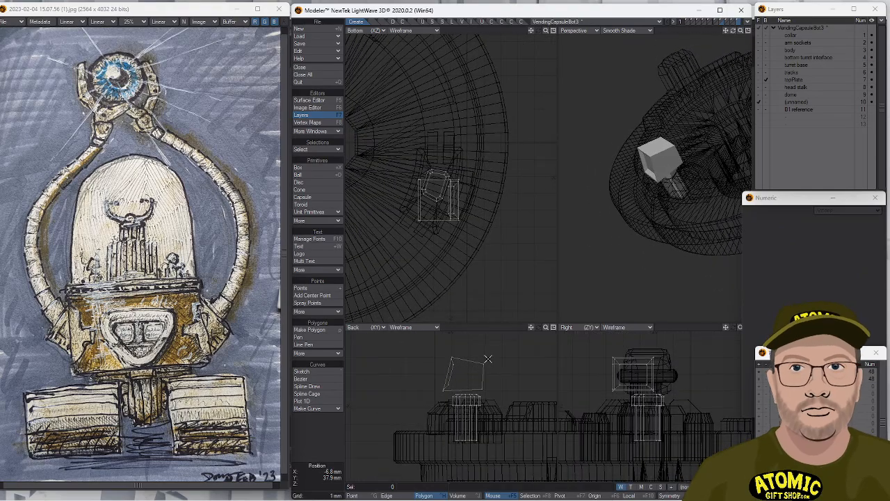
{"action": "left_click_drag", "start_coordinate": [667, 154], "coordinate": [674, 189], "text": "alt"}
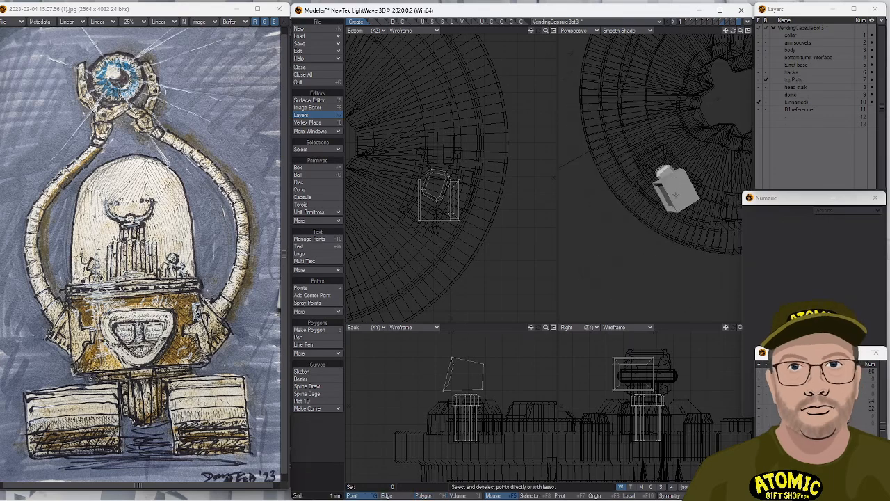
{"action": "left_click", "coordinate": [681, 197]}
{"action": "key", "text": "bracketright"}
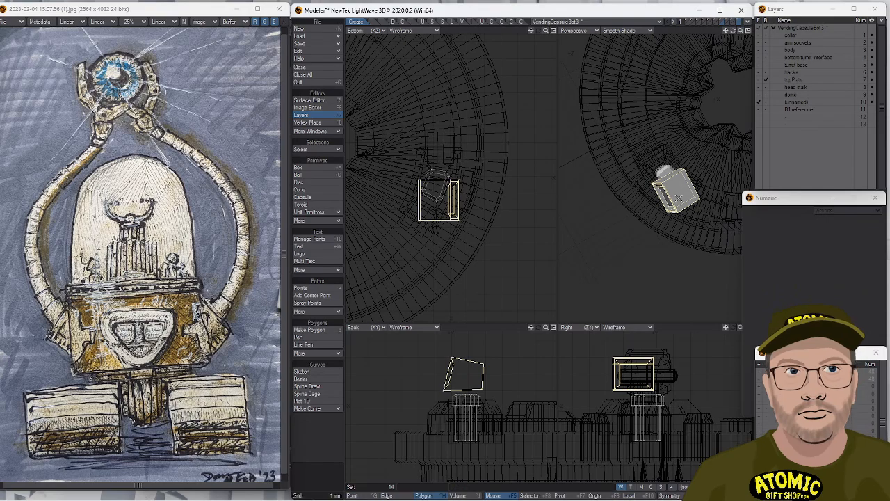
{"action": "key", "text": "t"}
{"action": "left_click_drag", "start_coordinate": [433, 210], "coordinate": [423, 185]}
Try rotating the box in line with the insert and moving it 100 µm in Z, and undo both changes.
{"action": "key", "text": "y"}
{"action": "key", "text": "t"}
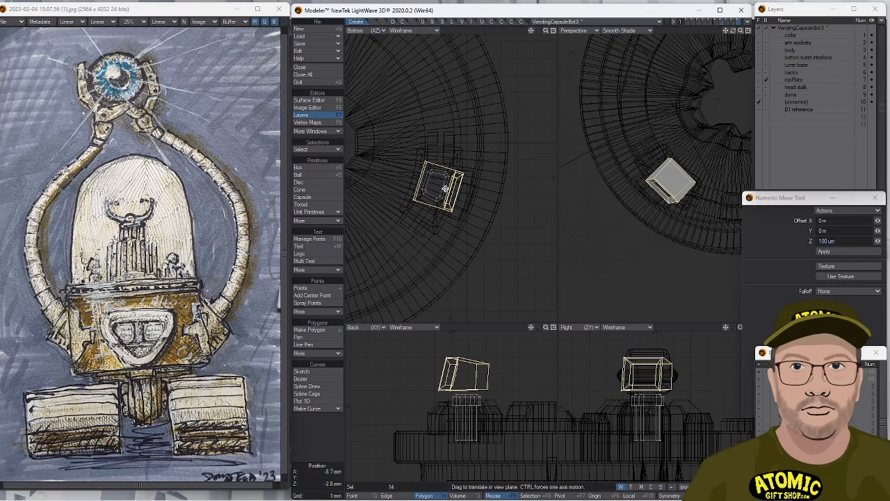
{"action": "key", "text": "space"}
{"action": "key", "text": "ctrl+z"}
{"action": "key", "text": "ctrl+z"}
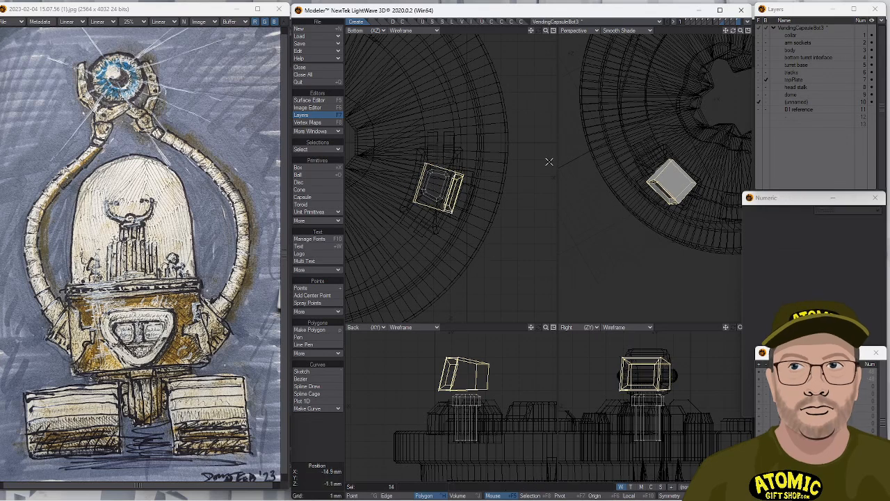
Narrow only the box's inner end face in the Bottom view by stretching it with vertical factors of 83% and 92%.
{"action": "left_click_drag", "start_coordinate": [443, 157], "coordinate": [450, 213]}
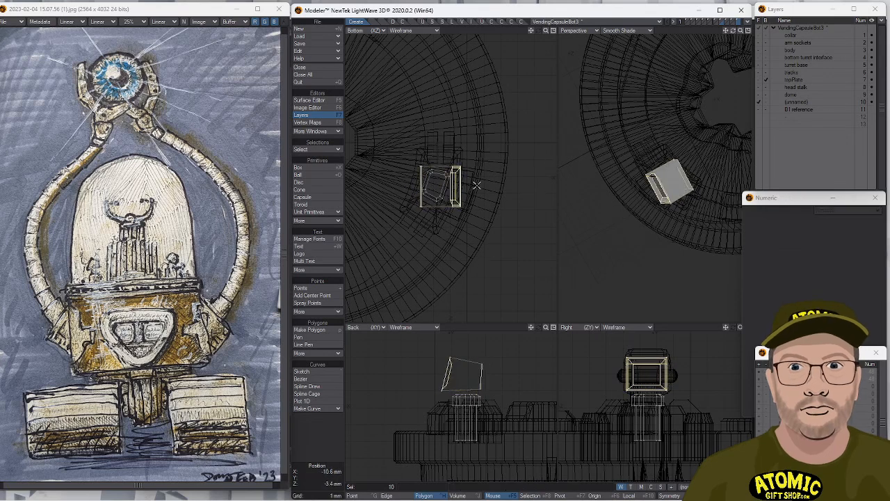
{"action": "right_click_drag", "start_coordinate": [443, 201], "coordinate": [492, 186]}
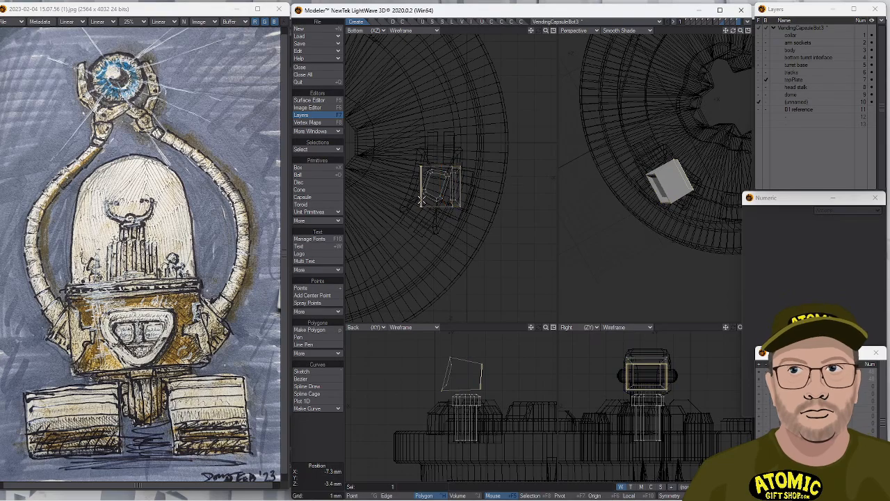
{"action": "key", "text": "h"}
{"action": "left_click_drag", "start_coordinate": [421, 202], "coordinate": [421, 200]}
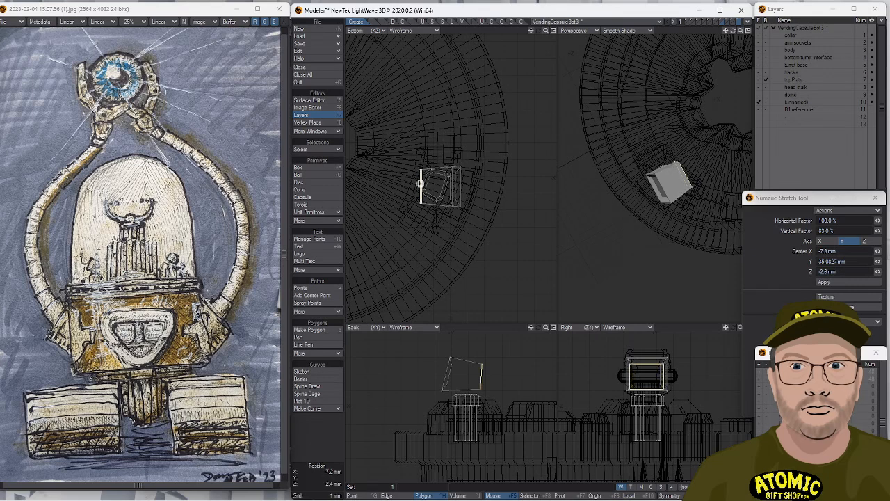
{"action": "left_click_drag", "start_coordinate": [419, 187], "coordinate": [419, 191]}
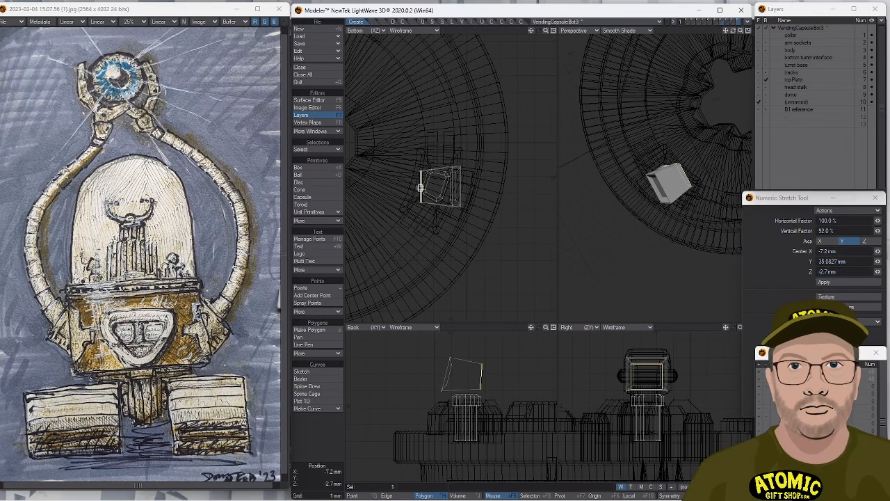
Rotate the whole box in the Bottom view to align with the insert and move it 100 µm in X and Z.
{"action": "key", "text": "bracketright"}
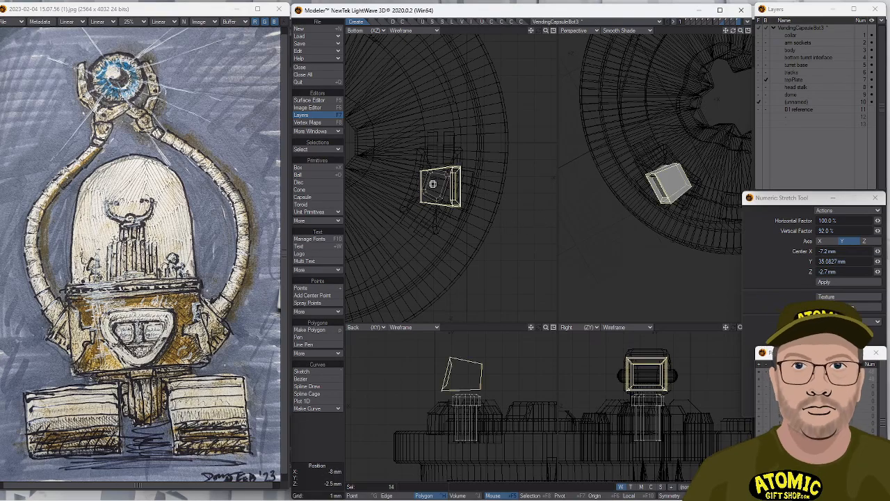
{"action": "key", "text": "y"}
{"action": "mouse_move", "coordinate": [433, 179]}
{"action": "left_mouse_down"}
{"action": "mouse_move", "coordinate": [420, 182]}
{"action": "mouse_move", "coordinate": [438, 186]}
{"action": "left_mouse_up"}
{"action": "key", "text": "t"}
{"action": "scroll", "coordinate": [536, 215], "scroll_direction": "down", "scroll_amount": 2}
{"action": "left_click_drag", "start_coordinate": [610, 215], "coordinate": [614, 271], "text": "alt"}
{"action": "left_click_drag", "start_coordinate": [607, 154], "coordinate": [626, 242], "text": "alt"}
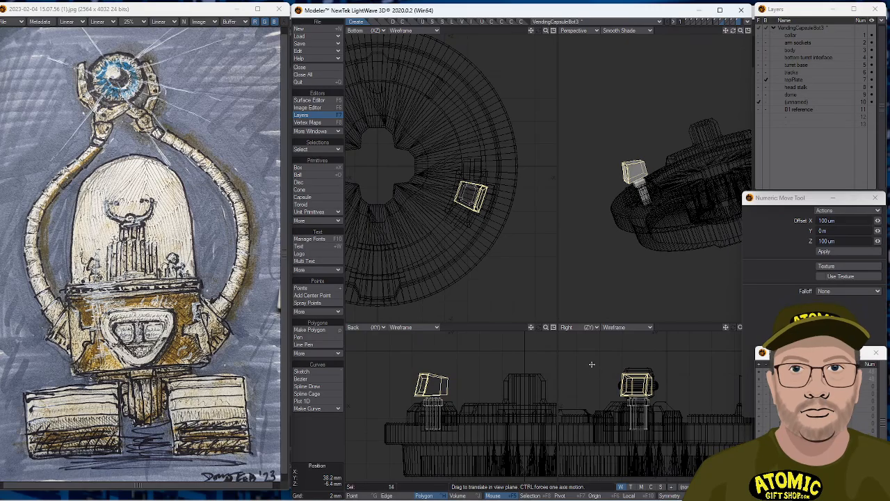
Select the insert cap's top face and bevel it upward with a shift of 850 µm and no inset.
{"action": "left_click_drag", "start_coordinate": [651, 382], "coordinate": [721, 406], "text": "ctrl+alt"}
{"action": "left_click_drag", "start_coordinate": [626, 173], "coordinate": [628, 196], "text": "alt"}
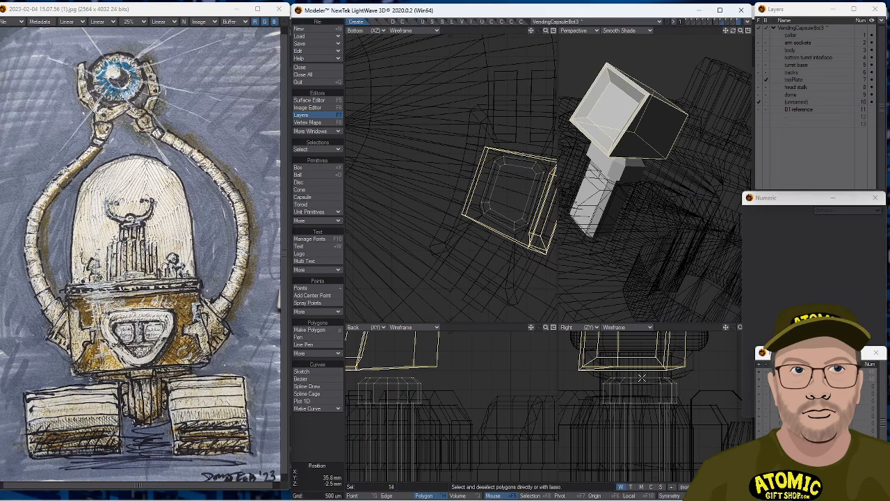
{"action": "key", "text": "space"}
{"action": "left_click", "coordinate": [303, 430]}
{"action": "left_click", "coordinate": [642, 377]}
{"action": "left_click", "coordinate": [627, 382]}
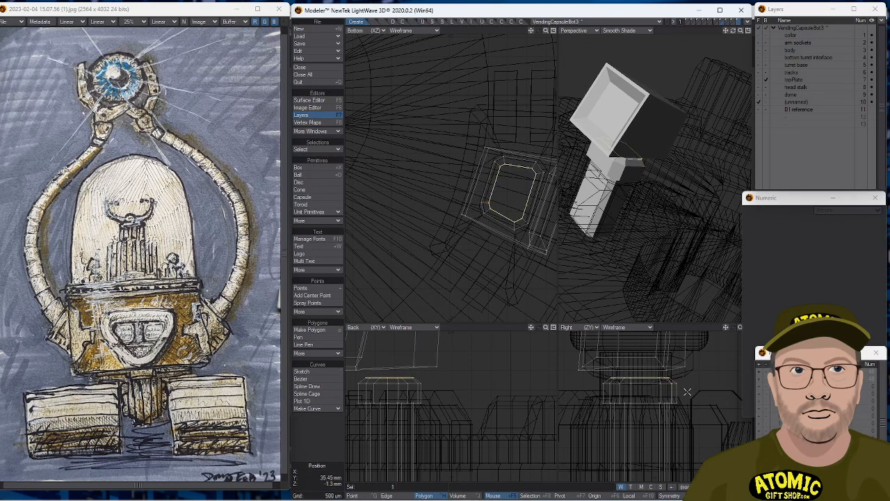
{"action": "key", "text": "b"}
{"action": "left_click_drag", "start_coordinate": [576, 374], "coordinate": [628, 386]}
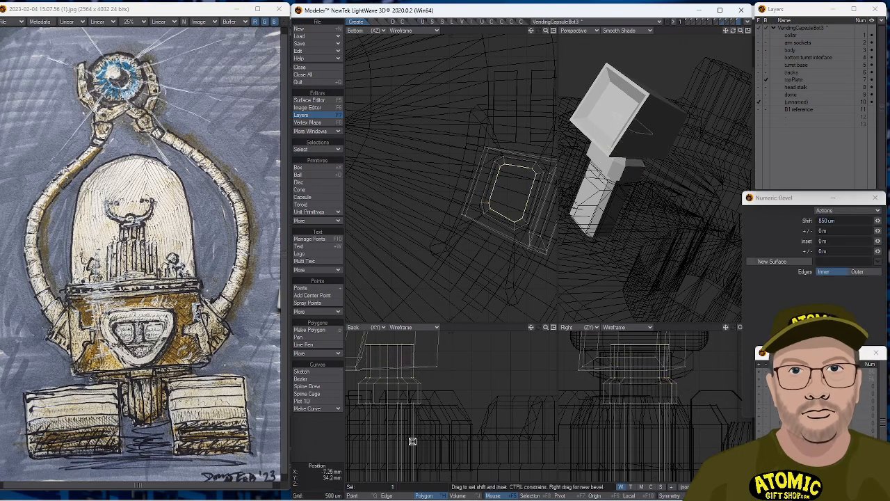
{"action": "left_click", "coordinate": [328, 446]}
{"action": "left_click", "coordinate": [331, 444]}
Select the whole box head and rotate it in the Bottom view until its end faces are square to the axes.
{"action": "scroll", "coordinate": [577, 264], "scroll_direction": "down", "scroll_amount": 3}
{"action": "left_click_drag", "start_coordinate": [578, 257], "coordinate": [572, 113], "text": "alt"}
{"action": "left_click_drag", "start_coordinate": [674, 136], "coordinate": [643, 150], "text": "alt"}
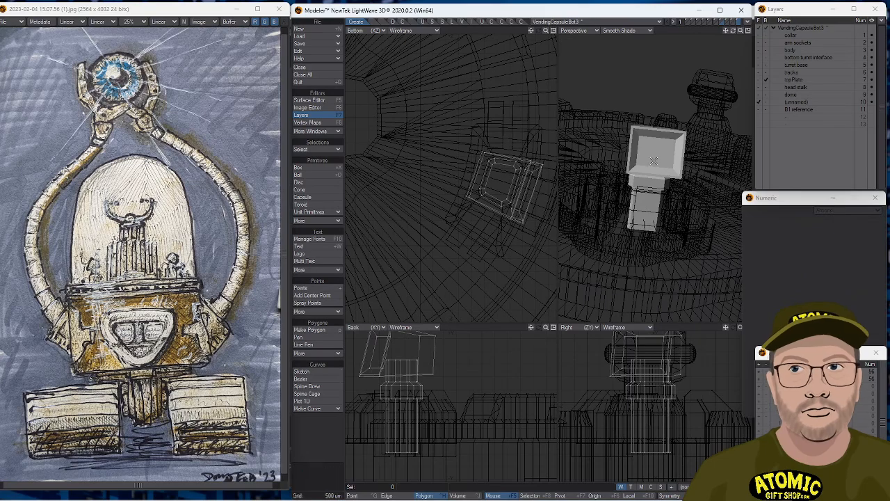
{"action": "left_click_drag", "start_coordinate": [663, 117], "coordinate": [639, 201], "text": "alt"}
{"action": "left_click_drag", "start_coordinate": [524, 179], "coordinate": [490, 187], "text": "alt"}
{"action": "right_click_drag", "start_coordinate": [441, 184], "coordinate": [554, 235]}
{"action": "key", "text": "]"}
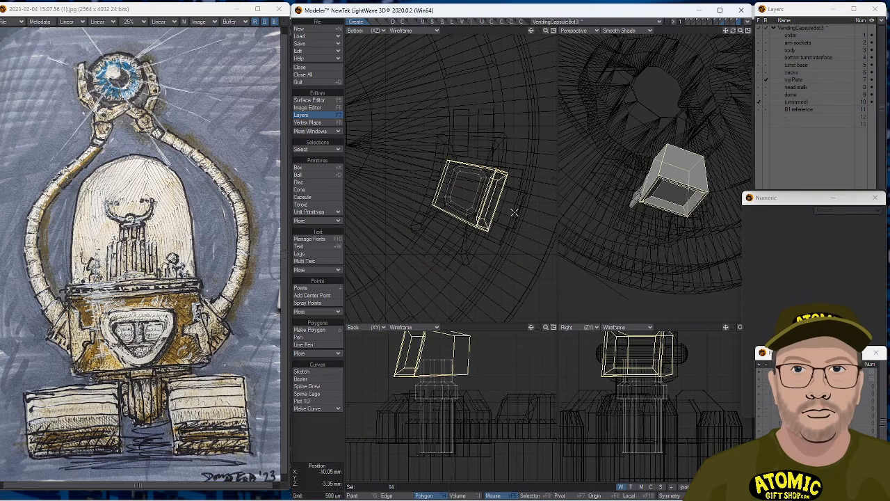
{"action": "key", "text": "y"}
{"action": "left_click_drag", "start_coordinate": [455, 187], "coordinate": [465, 170]}
{"action": "key", "text": "h"}
{"action": "left_click", "coordinate": [309, 443]}
Select the two side edges of the recessed front face and stretch them along one axis in the Bottom view.
{"action": "left_click_drag", "start_coordinate": [650, 215], "coordinate": [653, 144], "text": "alt"}
{"action": "key", "text": "space"}
{"action": "key", "text": "space"}
{"action": "left_click", "coordinate": [643, 151]}
{"action": "left_click", "coordinate": [681, 175]}
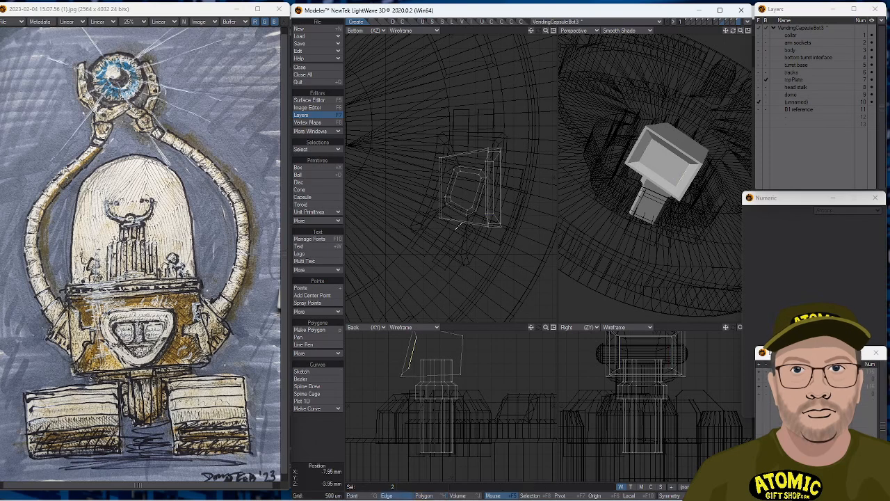
{"action": "key", "text": "h"}
{"action": "left_click_drag", "start_coordinate": [491, 187], "coordinate": [491, 180], "text": "ctrl"}
{"action": "key", "text": "space"}
Select the corner points of the box's recessed front face and chamfer them by about 109 µm.
{"action": "right_click_drag", "start_coordinate": [487, 122], "coordinate": [506, 123]}
{"action": "mouse_move", "coordinate": [659, 174]}
{"action": "left_mouse_down", "text": "alt"}
{"action": "mouse_move", "coordinate": [667, 109]}
{"action": "mouse_move", "coordinate": [657, 120]}
{"action": "left_mouse_up", "text": "alt"}
{"action": "key", "text": "ctrl+g"}
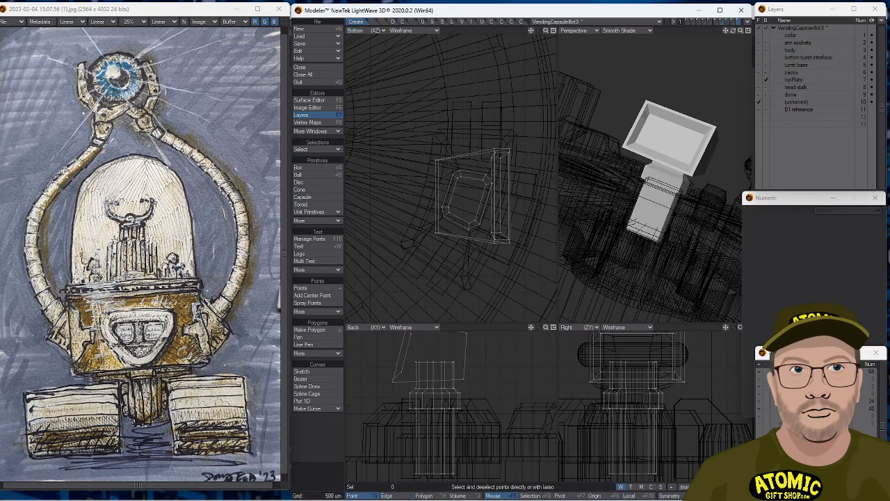
{"action": "left_click", "coordinate": [646, 118]}
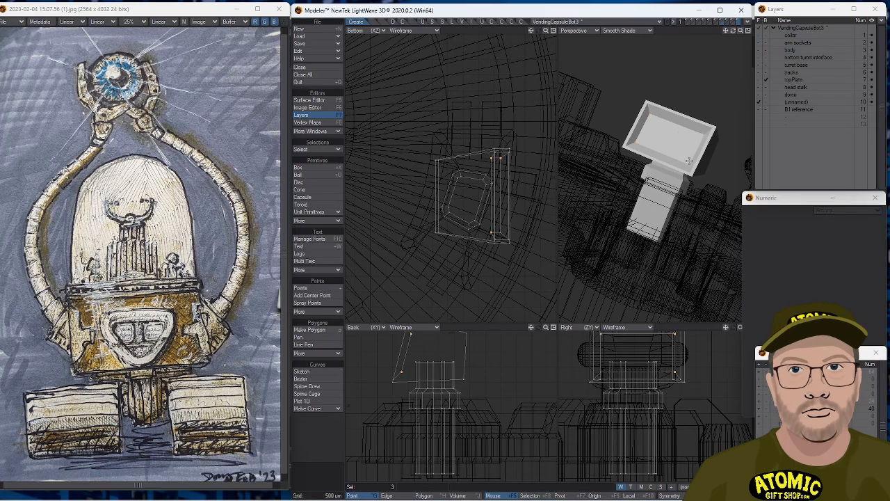
{"action": "key", "text": "ctrl+b"}
{"action": "mouse_move", "coordinate": [474, 224]}
{"action": "left_mouse_down"}
{"action": "mouse_move", "coordinate": [502, 225]}
{"action": "mouse_move", "coordinate": [483, 226]}
{"action": "left_mouse_up"}
{"action": "left_click_drag", "start_coordinate": [721, 188], "coordinate": [596, 166], "text": "alt"}
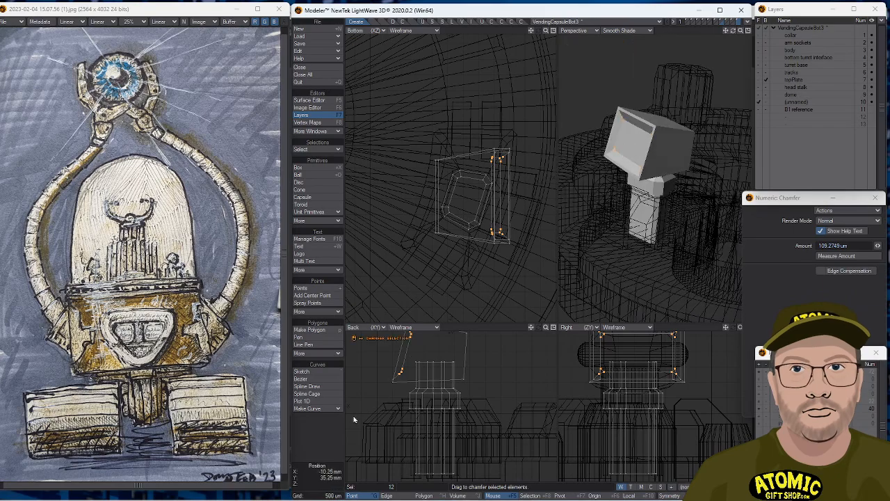
{"action": "key", "text": "space"}
Scale the chamfered corner points of the recess to 109% about the recess centre in the Right view.
{"action": "key", "text": "shift+h"}
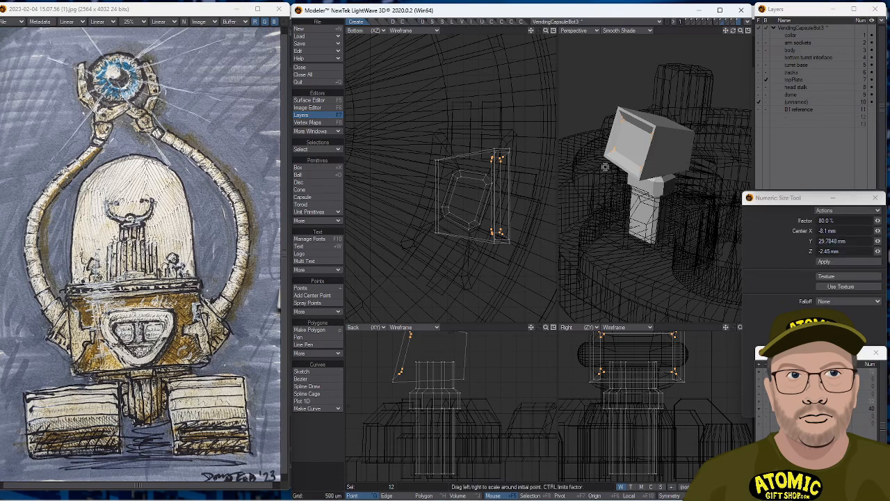
{"action": "left_click_drag", "start_coordinate": [636, 356], "coordinate": [653, 357]}
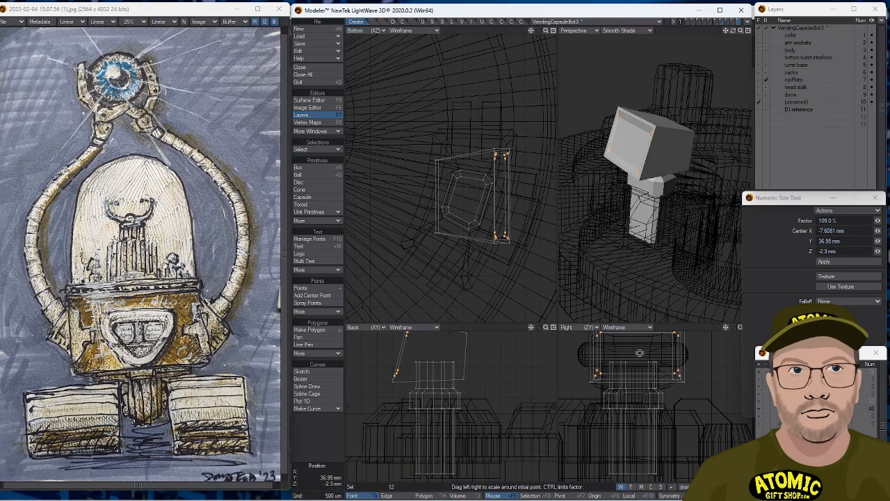
{"action": "key", "text": "h"}
{"action": "scroll", "coordinate": [420, 368], "scroll_direction": "up", "scroll_amount": 3}
{"action": "left_click_drag", "start_coordinate": [421, 369], "coordinate": [427, 411], "text": "alt"}
{"action": "key", "text": "space"}
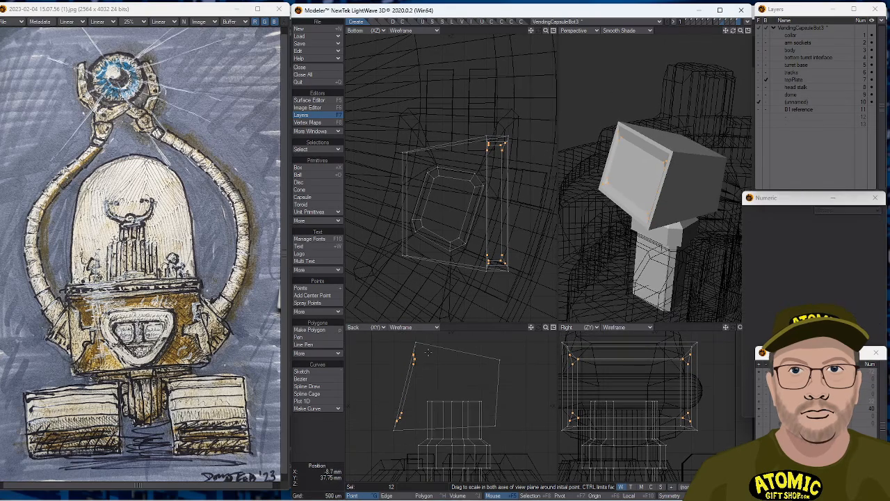
{"action": "left_click", "coordinate": [303, 450]}
Move the recess's upper corner points 20 µm in X and 120 µm in Y in the Back view.
{"action": "scroll", "coordinate": [437, 342], "scroll_direction": "up", "scroll_amount": 3}
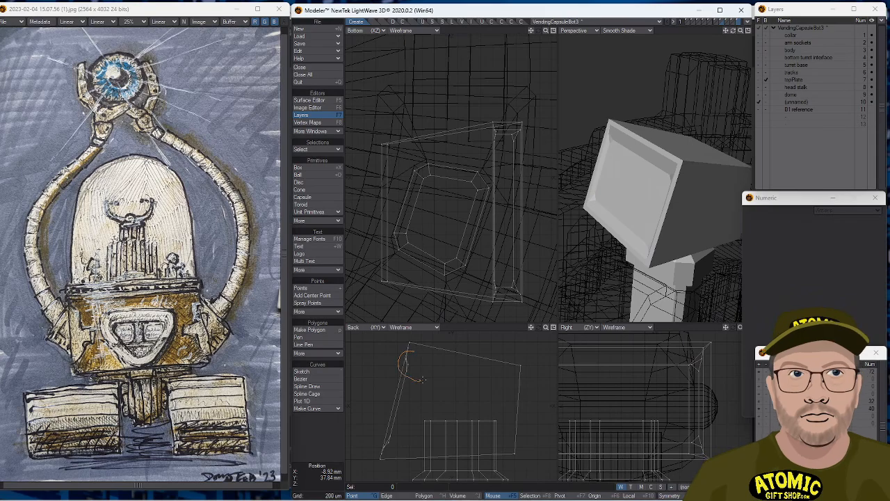
{"action": "right_click_drag", "start_coordinate": [420, 379], "coordinate": [420, 365]}
{"action": "key", "text": "t"}
{"action": "left_click_drag", "start_coordinate": [418, 367], "coordinate": [421, 359]}
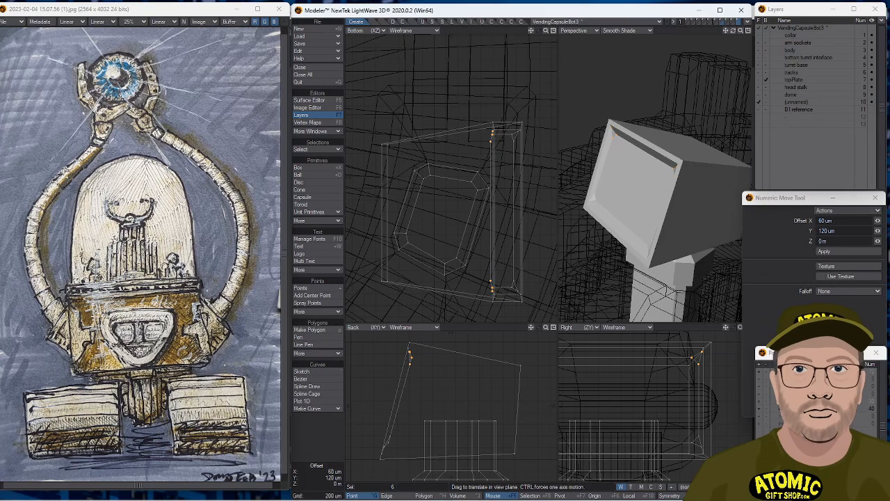
{"action": "left_click_drag", "start_coordinate": [410, 357], "coordinate": [408, 357]}
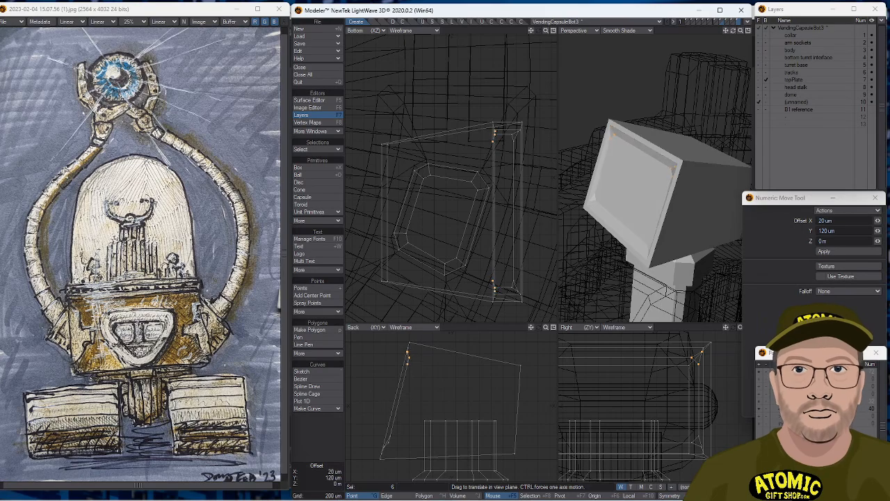
{"action": "key", "text": "slash"}
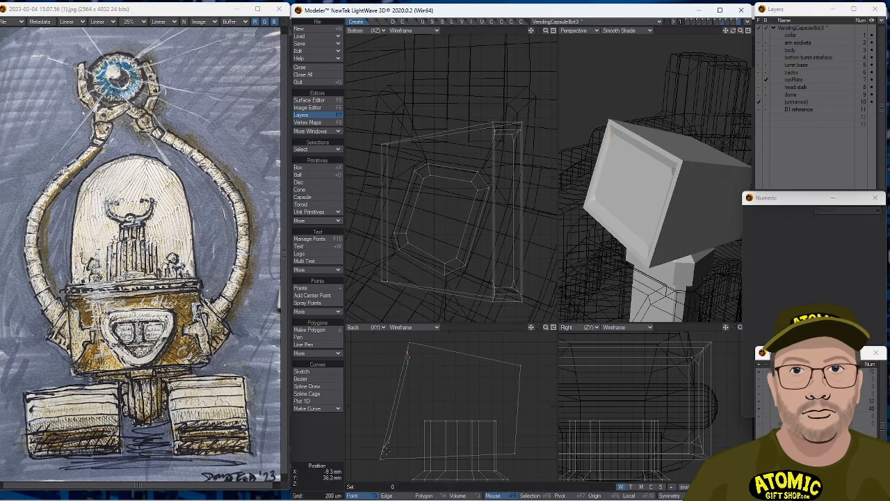
Select the recess's lower corner points in the Back view and move them slightly down toward the box's lower front edge.
{"action": "left_click_drag", "start_coordinate": [401, 438], "coordinate": [375, 443], "text": "ctrl+alt"}
{"action": "left_click_drag", "start_coordinate": [376, 443], "coordinate": [406, 403], "text": "alt"}
{"action": "right_click_drag", "start_coordinate": [408, 397], "coordinate": [423, 420]}
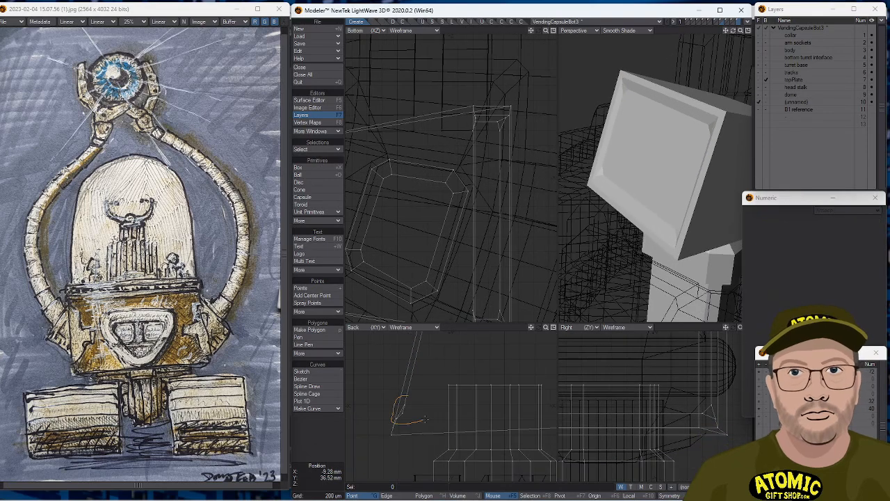
{"action": "key", "text": "t"}
{"action": "left_click_drag", "start_coordinate": [427, 398], "coordinate": [425, 405]}
{"action": "key", "text": "slash"}
Select the upper side edges on both sides of the box head.
{"action": "left_click_drag", "start_coordinate": [626, 129], "coordinate": [655, 106], "text": "alt"}
{"action": "left_click_drag", "start_coordinate": [656, 107], "coordinate": [614, 282], "text": "alt+shift"}
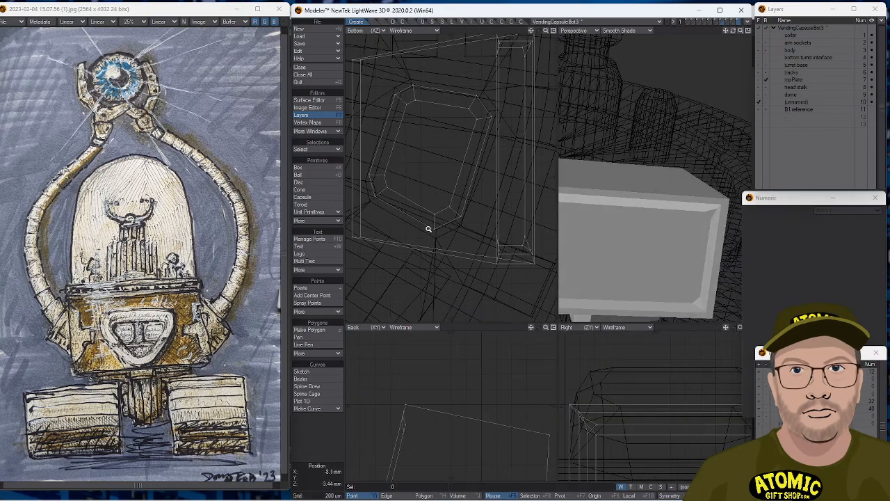
{"action": "left_click_drag", "start_coordinate": [431, 228], "coordinate": [392, 230], "text": "ctrl+alt"}
{"action": "left_click_drag", "start_coordinate": [573, 292], "coordinate": [643, 255], "text": "alt"}
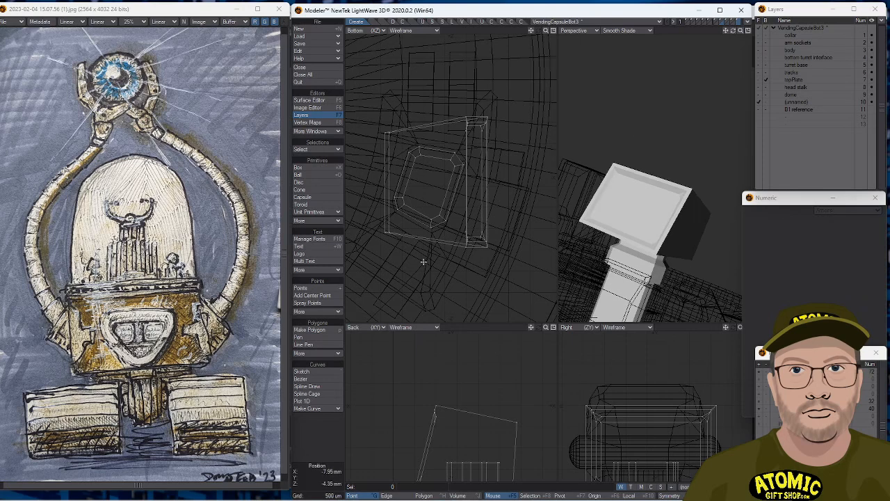
{"action": "key", "text": "ctrl+h"}
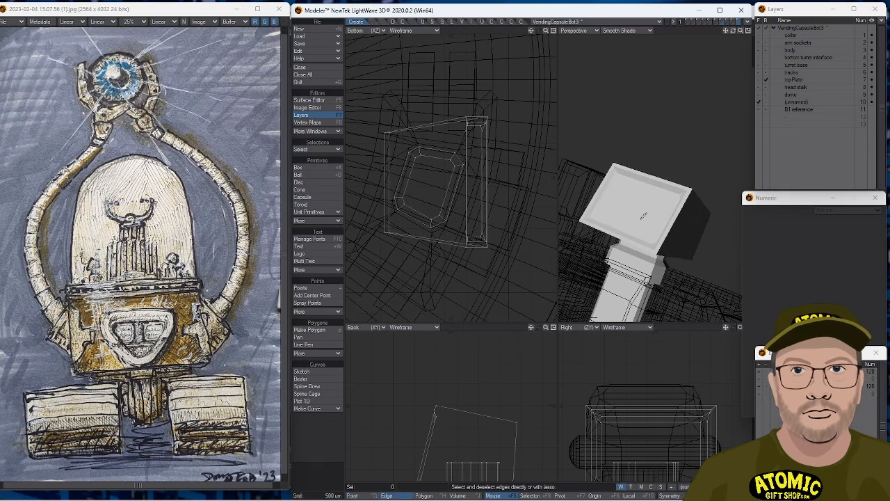
{"action": "left_click", "coordinate": [701, 204]}
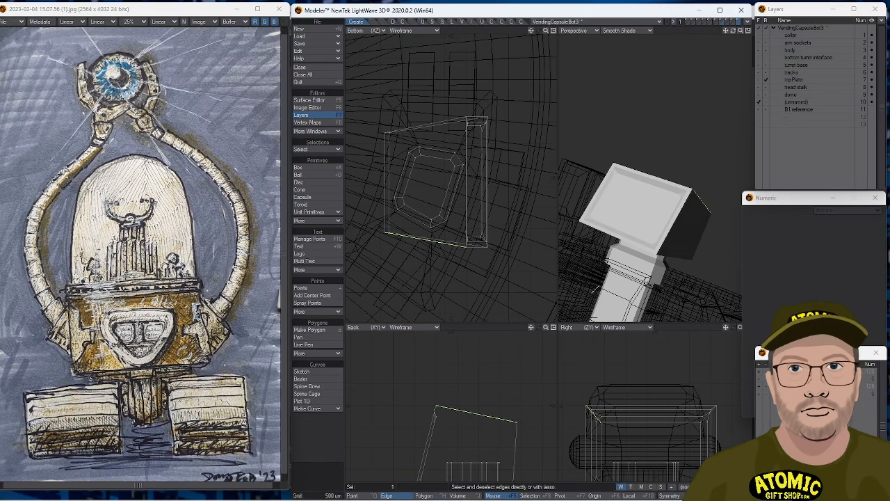
{"action": "right_click_drag", "start_coordinate": [692, 183], "coordinate": [687, 200]}
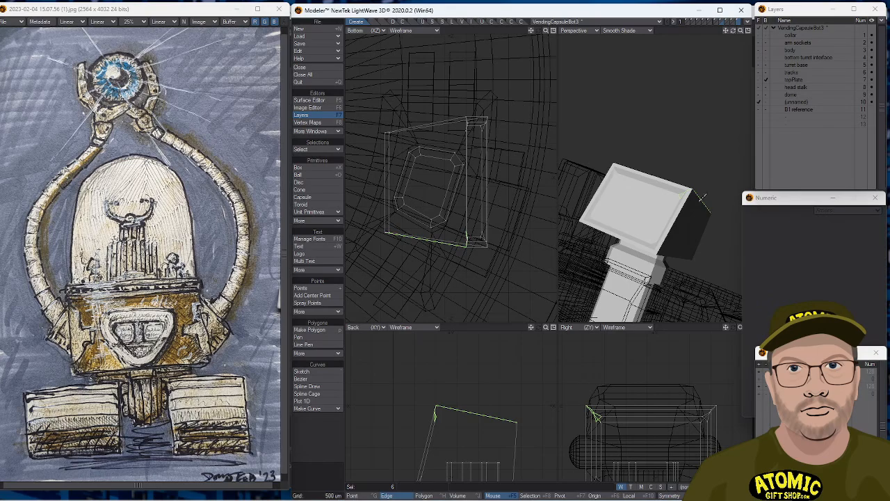
{"action": "left_click_drag", "start_coordinate": [673, 199], "coordinate": [802, 181], "text": "alt"}
{"action": "left_click", "coordinate": [671, 215], "text": "shift"}
{"action": "left_click_drag", "start_coordinate": [678, 197], "coordinate": [627, 203]}
{"action": "left_click_drag", "start_coordinate": [479, 175], "coordinate": [451, 163], "text": "alt+shift"}
{"action": "left_click_drag", "start_coordinate": [677, 191], "coordinate": [617, 189], "text": "alt"}
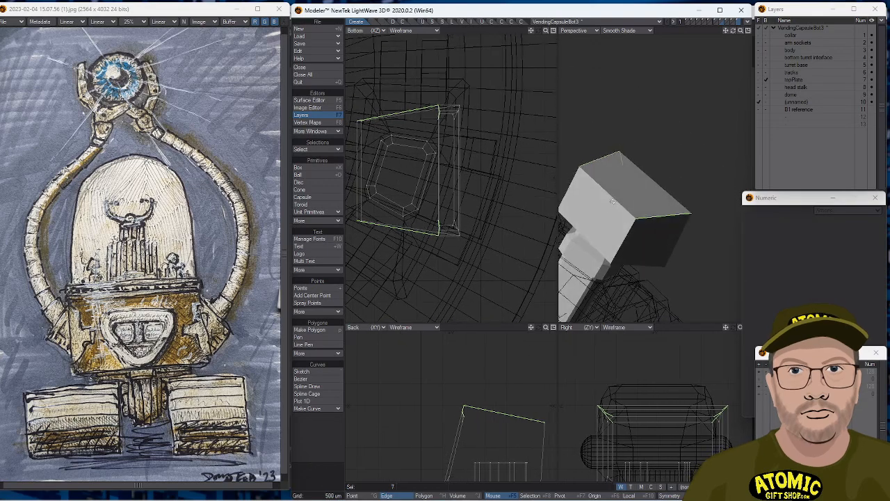
Add the box head's rear-face edges and lower side edges to the edge selection.
{"action": "left_click", "coordinate": [614, 222]}
{"action": "left_click", "coordinate": [635, 258]}
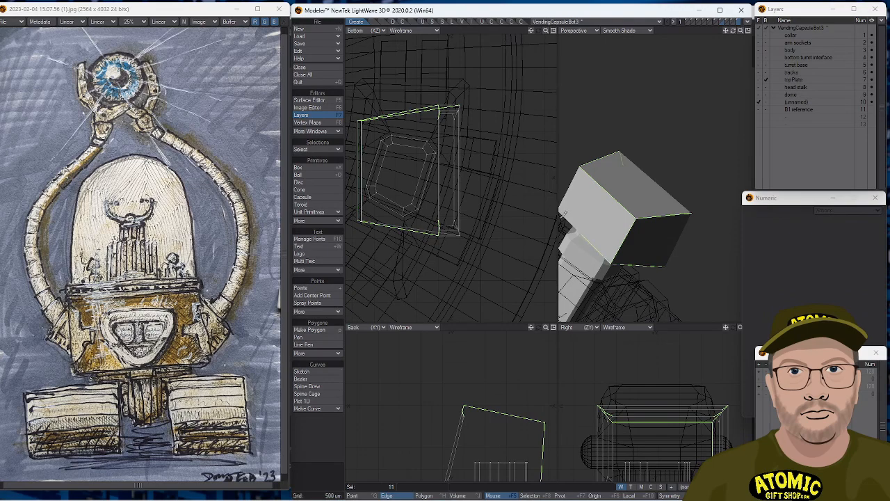
{"action": "left_click", "coordinate": [568, 179]}
{"action": "left_click_drag", "start_coordinate": [601, 190], "coordinate": [760, 192], "text": "alt"}
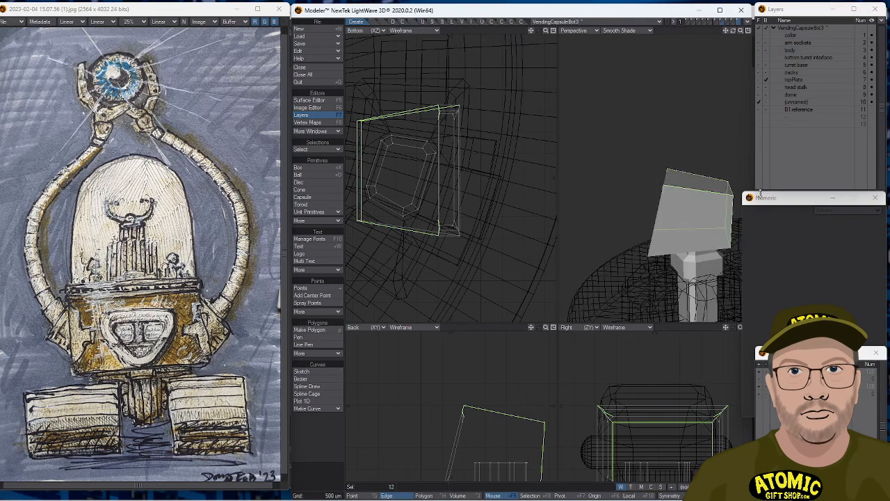
{"action": "left_click", "coordinate": [672, 254]}
{"action": "left_click_drag", "start_coordinate": [673, 254], "coordinate": [765, 210], "text": "alt"}
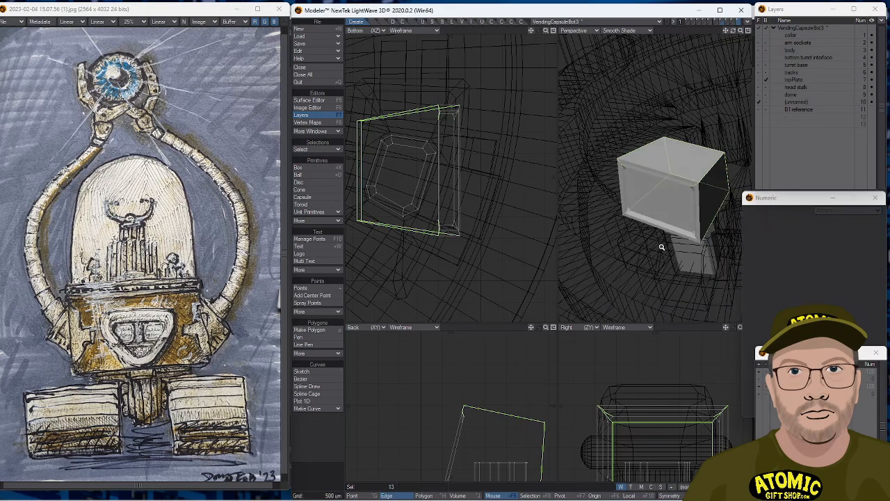
Clean up the edge selection at the box's front corners, removing the small recess corner edges.
{"action": "left_click_drag", "start_coordinate": [477, 250], "coordinate": [471, 221], "text": "alt"}
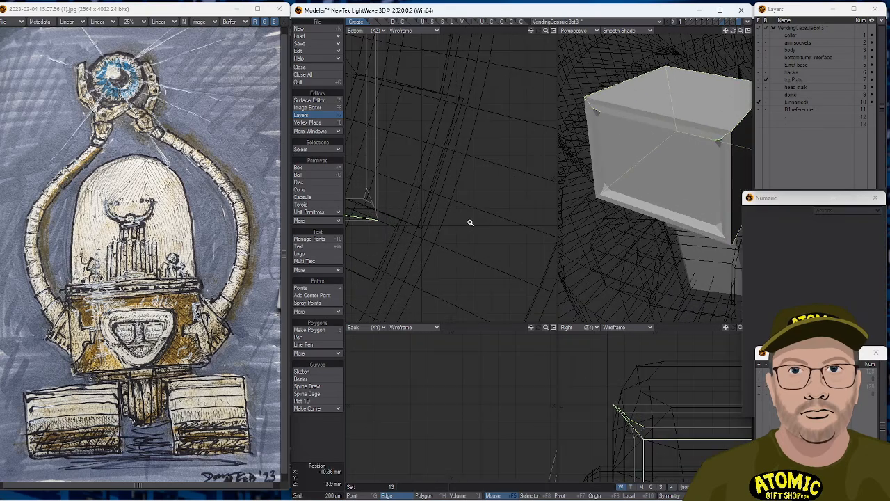
{"action": "left_click", "coordinate": [371, 208]}
{"action": "left_click_drag", "start_coordinate": [426, 69], "coordinate": [486, 344], "text": "alt"}
{"action": "left_click", "coordinate": [438, 125]}
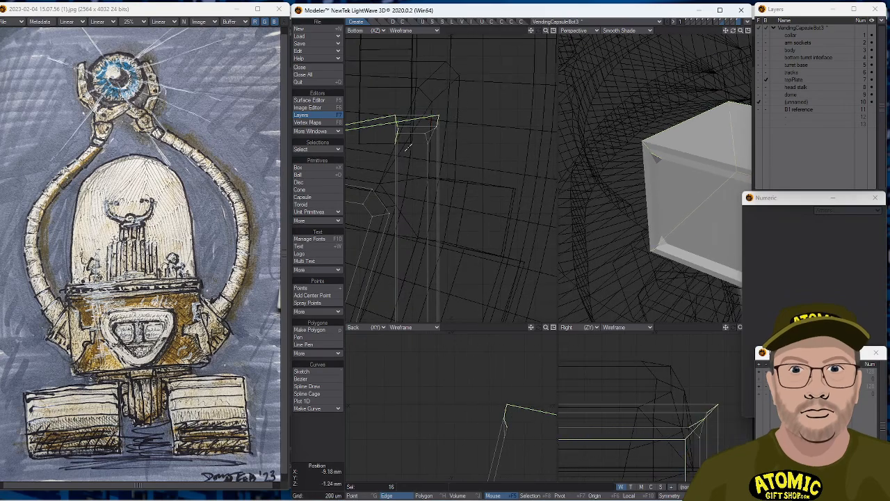
{"action": "left_click_drag", "start_coordinate": [512, 195], "coordinate": [483, 190], "text": "ctrl+alt"}
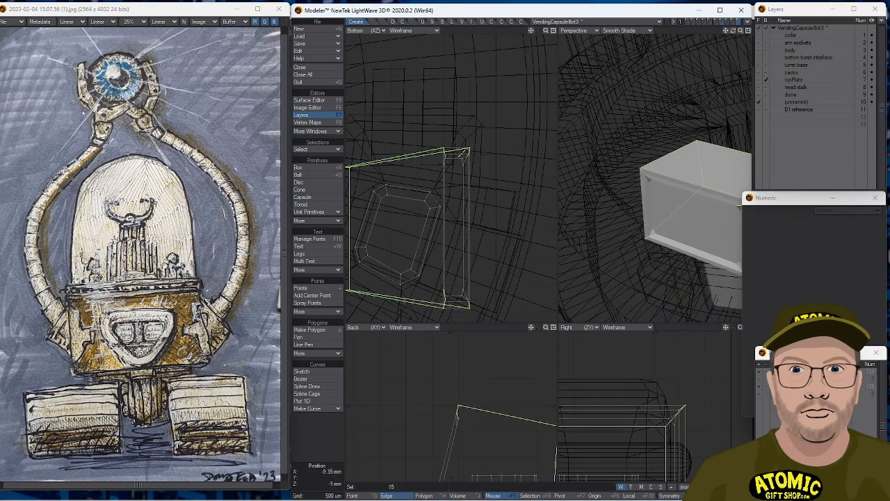
{"action": "left_click", "coordinate": [451, 148]}
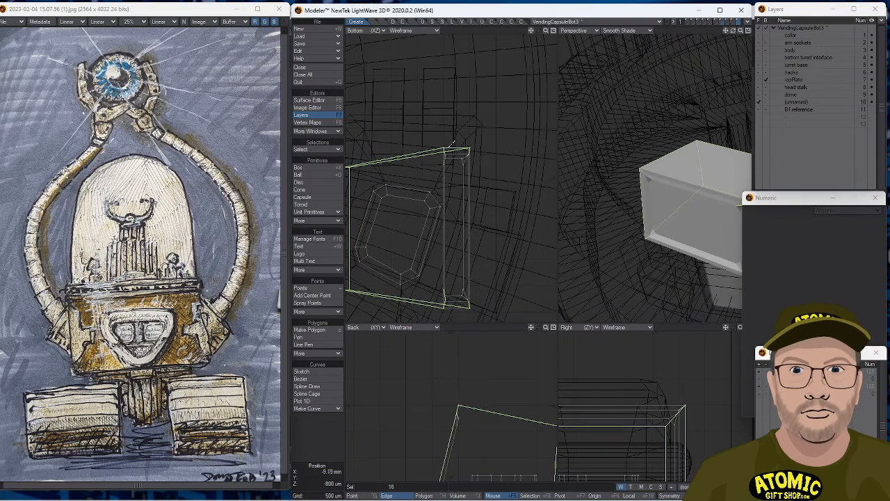
{"action": "left_click", "coordinate": [453, 147]}
{"action": "left_click_drag", "start_coordinate": [711, 256], "coordinate": [654, 232], "text": "alt"}
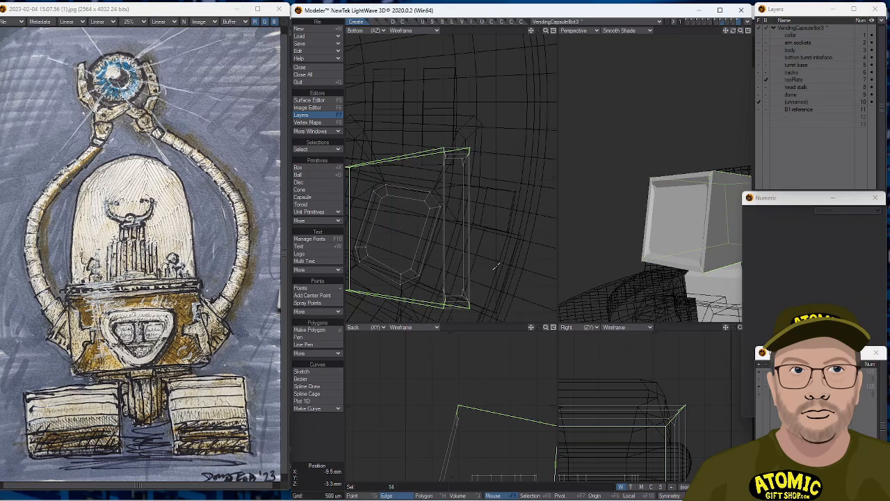
{"action": "left_click_drag", "start_coordinate": [685, 237], "coordinate": [631, 206], "text": "alt"}
Chamfer the selected outer edges of the box head by about 40 µm and clear the selection.
{"action": "key", "text": "ctrl+b"}
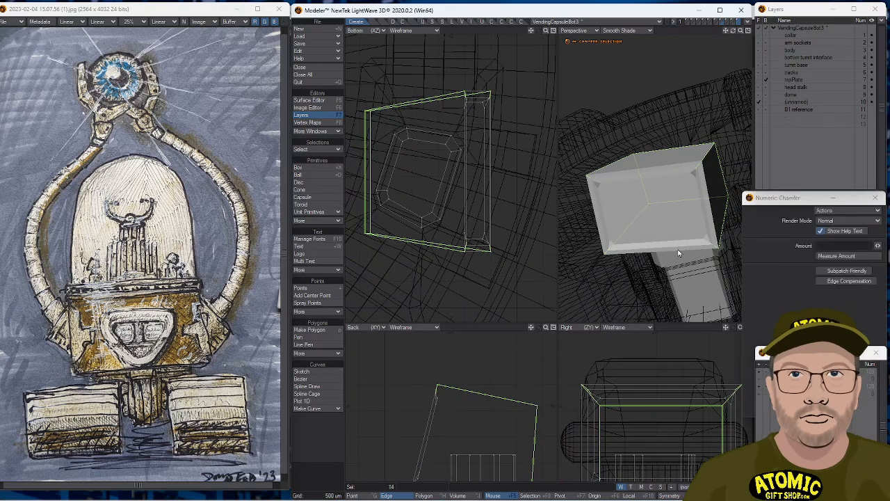
{"action": "mouse_move", "coordinate": [645, 307]}
{"action": "left_mouse_down"}
{"action": "mouse_move", "coordinate": [666, 306]}
{"action": "mouse_move", "coordinate": [655, 307]}
{"action": "left_mouse_up"}
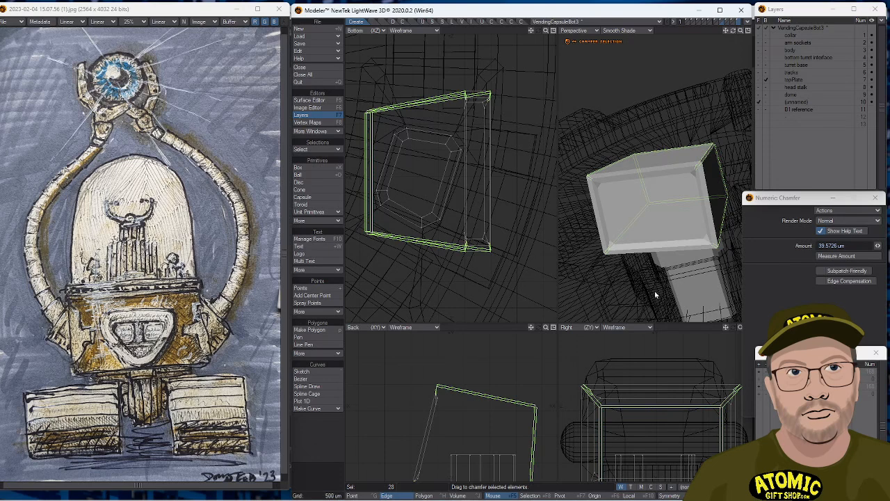
{"action": "key", "text": "space"}
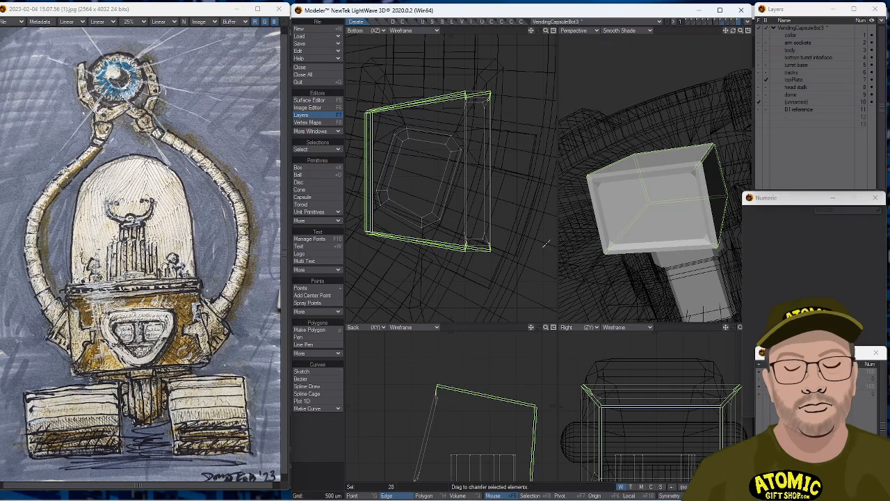
{"action": "left_click", "coordinate": [316, 431]}
{"action": "key", "text": "space"}
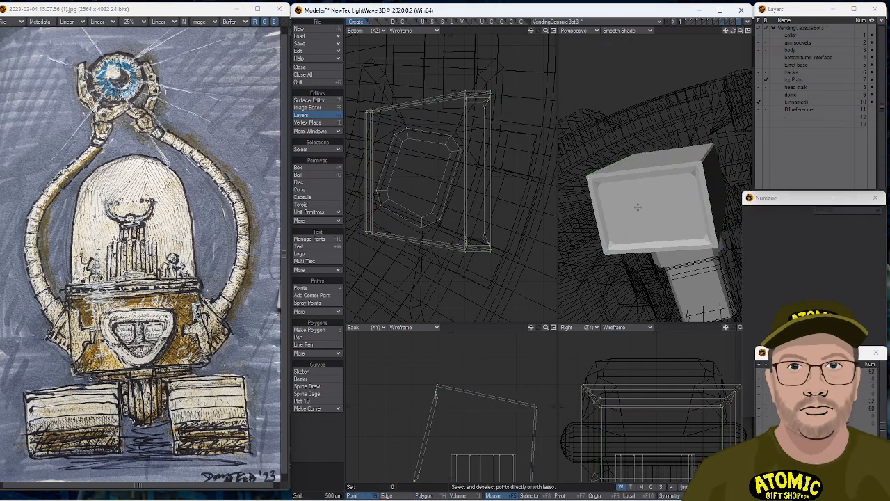
Bevel the box head's recessed front face with a 50 µm shift and a 100 µm inset.
{"action": "key", "text": "ctrl+h"}
{"action": "left_click", "coordinate": [309, 425]}
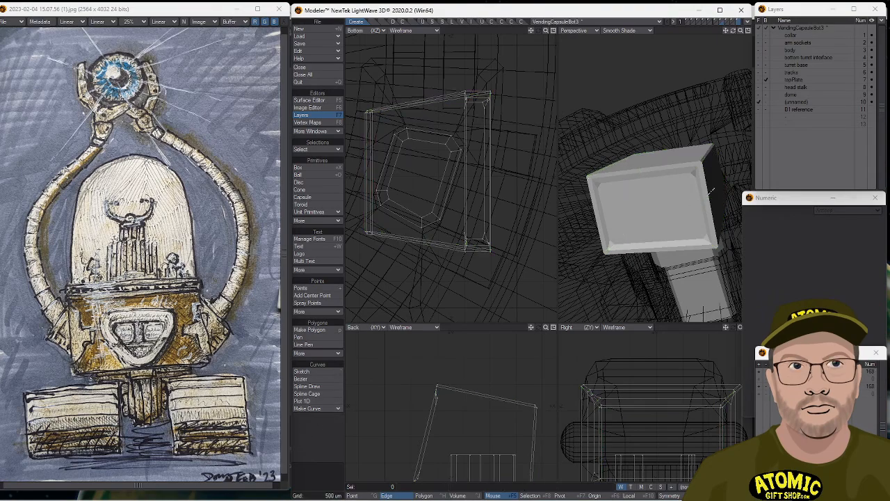
{"action": "key", "text": "space"}
{"action": "left_click", "coordinate": [645, 217]}
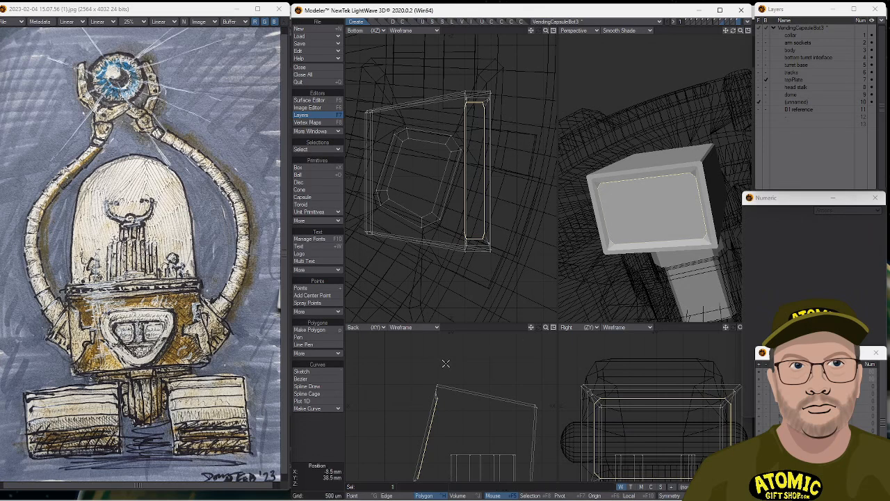
{"action": "key", "text": "b"}
{"action": "mouse_move", "coordinate": [507, 425]}
{"action": "left_mouse_down"}
{"action": "mouse_move", "coordinate": [499, 416]}
{"action": "mouse_move", "coordinate": [502, 422]}
{"action": "left_mouse_up"}
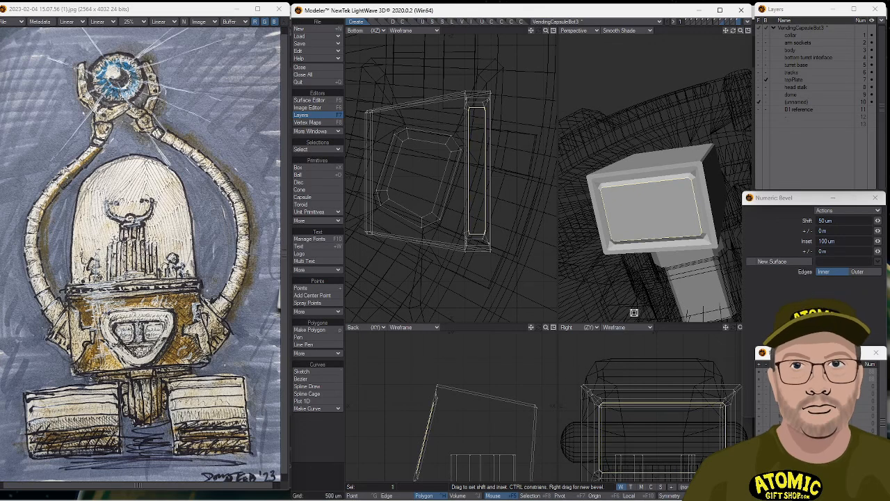
{"action": "key", "text": "space"}
Connect the horizontal edges around the box head into a central vertical loop and chamfer it into two spaced vertical loops.
{"action": "left_click_drag", "start_coordinate": [661, 229], "coordinate": [639, 186], "text": "alt"}
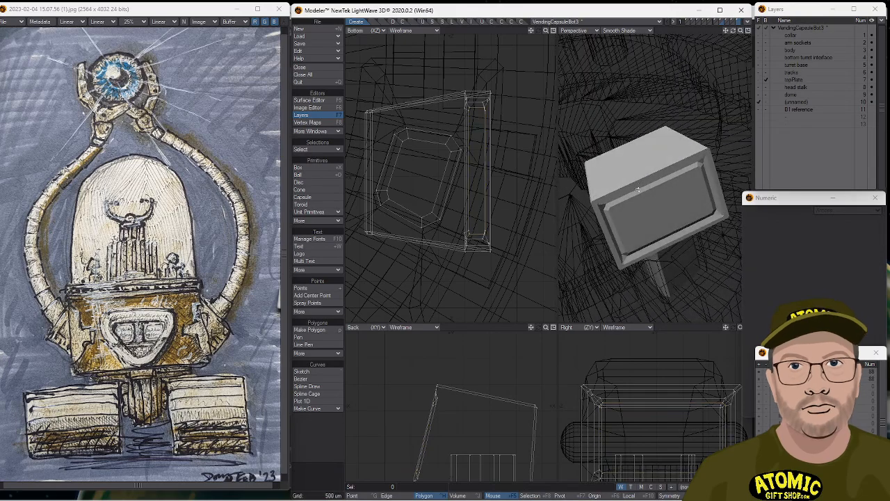
{"action": "key", "text": "ctrl+h"}
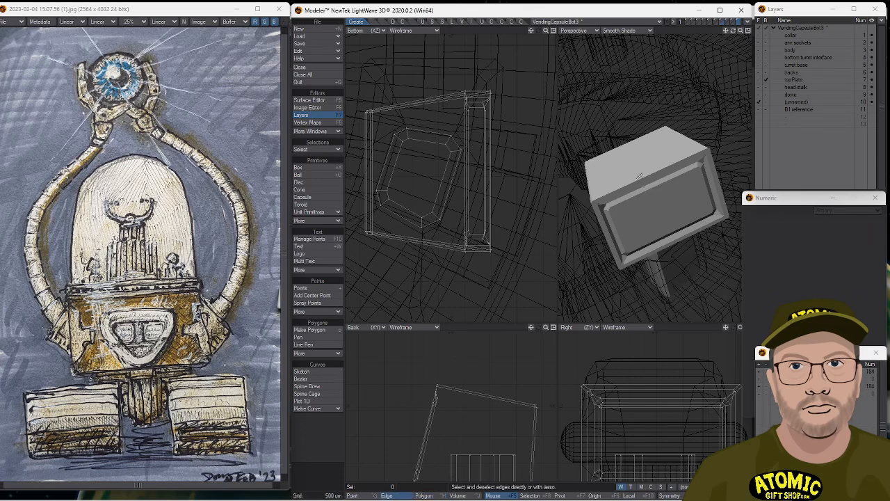
{"action": "left_click_drag", "start_coordinate": [637, 176], "coordinate": [674, 247]}
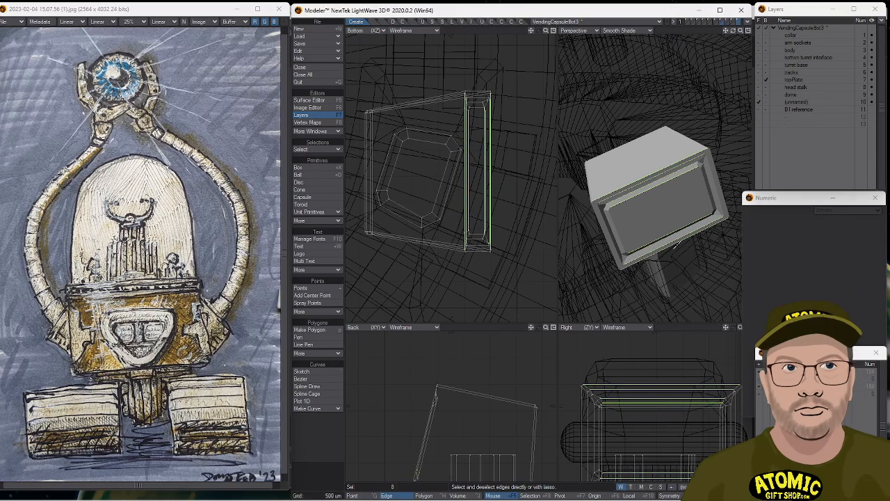
{"action": "key", "text": "shift+]"}
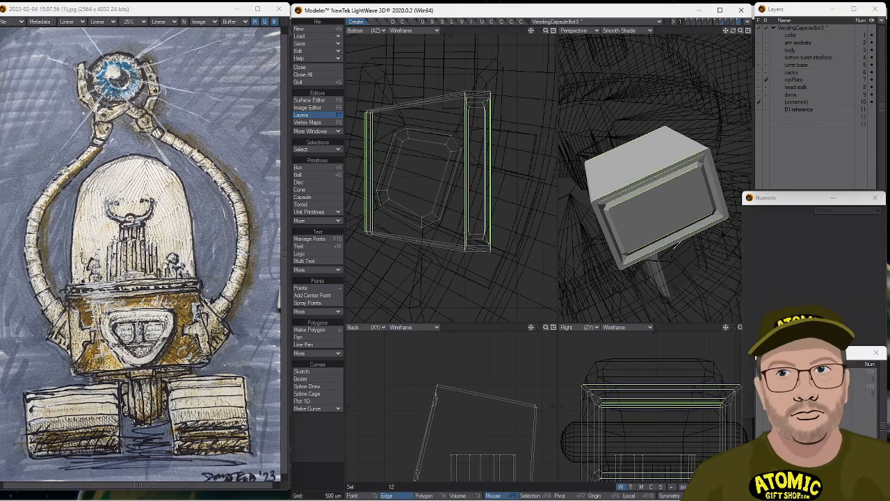
{"action": "key", "text": "l"}
{"action": "key", "text": "ctrl+b"}
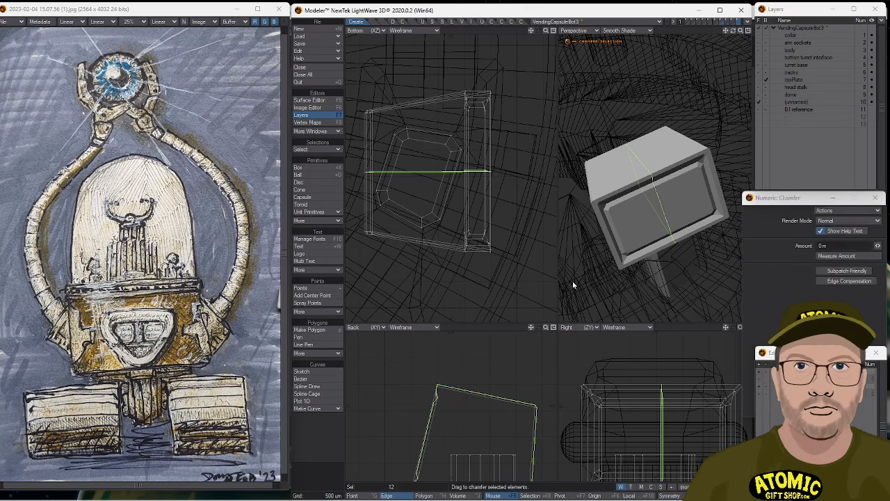
{"action": "left_click_drag", "start_coordinate": [465, 235], "coordinate": [473, 235]}
{"action": "left_click", "coordinate": [339, 422]}
{"action": "left_click", "coordinate": [685, 201]}
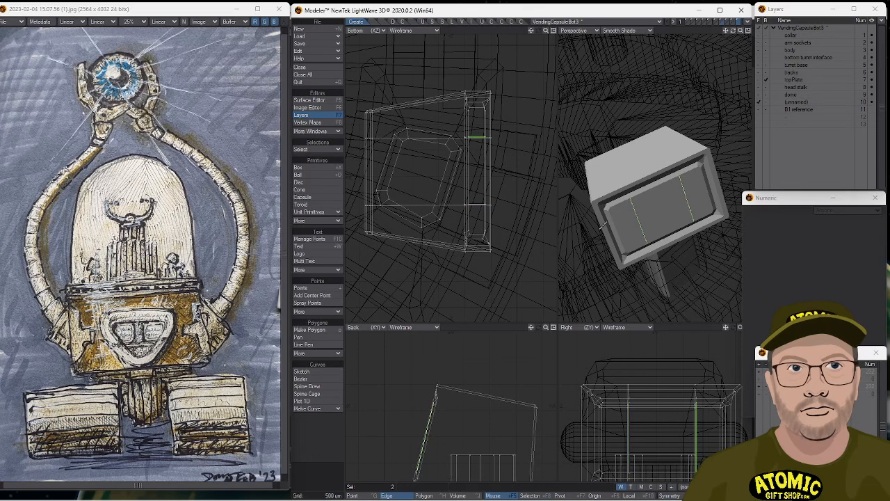
{"action": "left_click", "coordinate": [615, 234]}
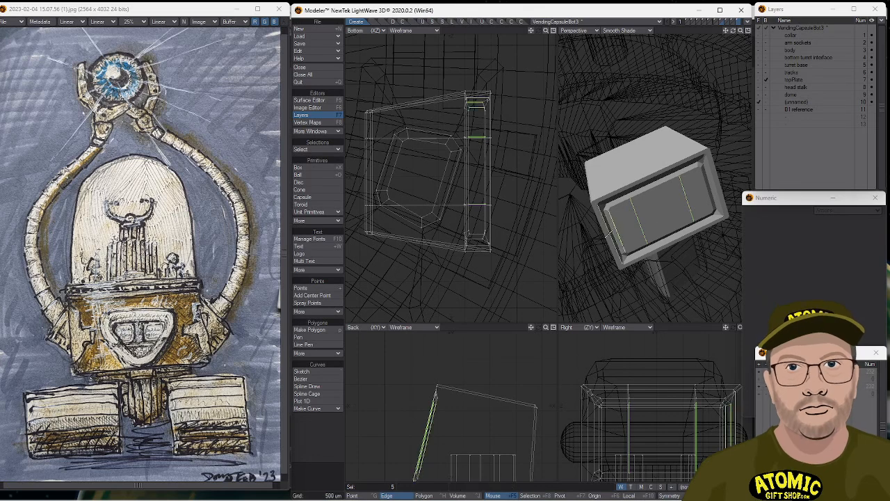
{"action": "key", "text": "ctrl+l"}
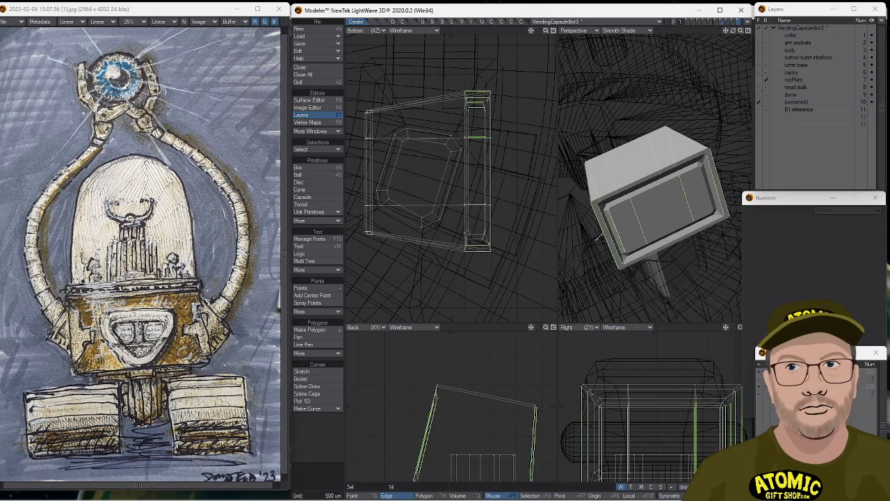
{"action": "left_click", "coordinate": [596, 236]}
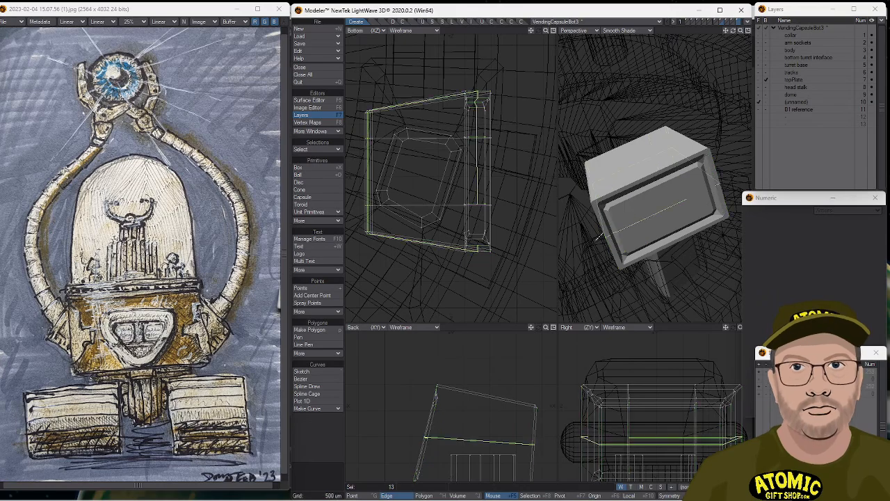
{"action": "left_click", "coordinate": [647, 219]}
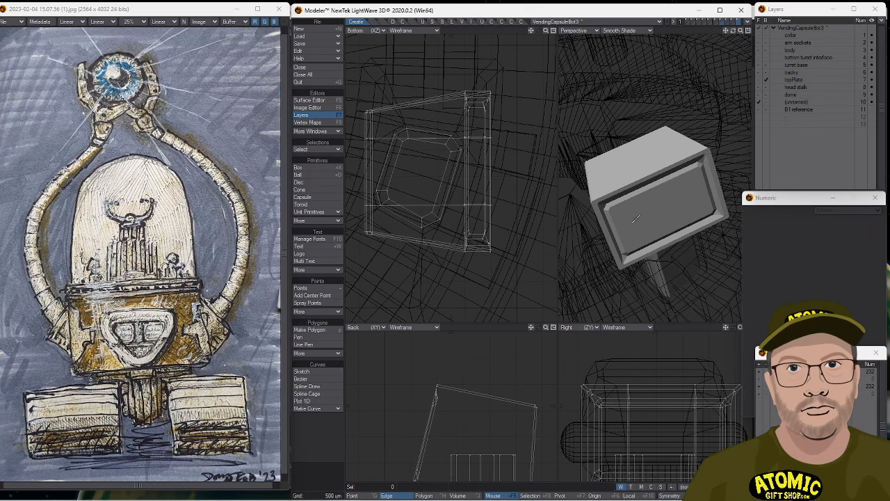
Connect the vertical edges into a horizontal loop around the box head, chamfer it into two spaced loops, and clear the selection.
{"action": "left_click", "coordinate": [421, 418]}
{"action": "left_click", "coordinate": [536, 437]}
{"action": "key", "text": "ctrl+l"}
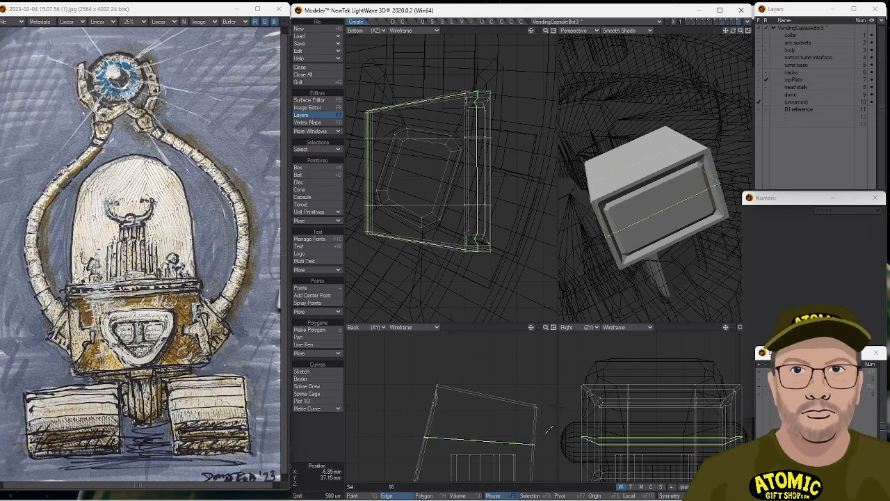
{"action": "key", "text": "shift+c"}
{"action": "left_click_drag", "start_coordinate": [467, 427], "coordinate": [518, 426]}
{"action": "key", "text": "space"}
{"action": "key", "text": "ctrl+h"}
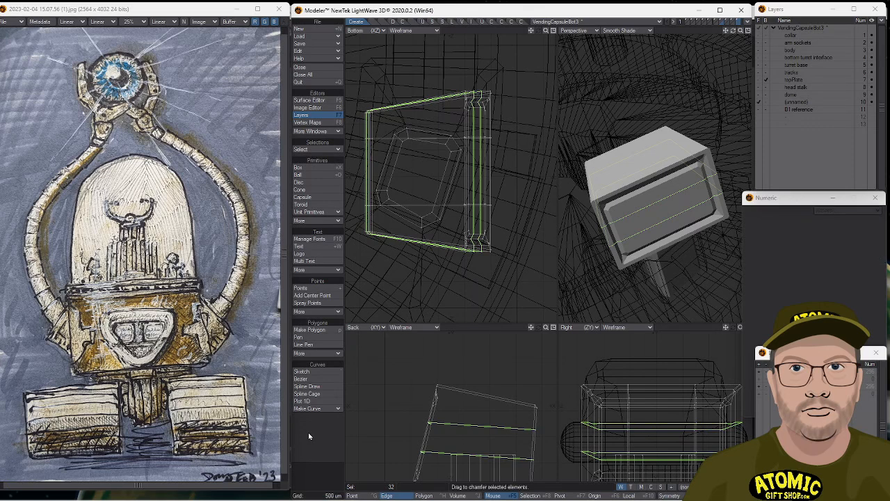
{"action": "key", "text": "shift+apostrophe"}
{"action": "left_click", "coordinate": [321, 422]}
Move the centre polygon of the recessed front face slightly outward to form a faceted bulge and deselect it.
{"action": "key", "text": "ctrl+h"}
{"action": "key", "text": "ctrl+h"}
{"action": "left_click", "coordinate": [655, 211]}
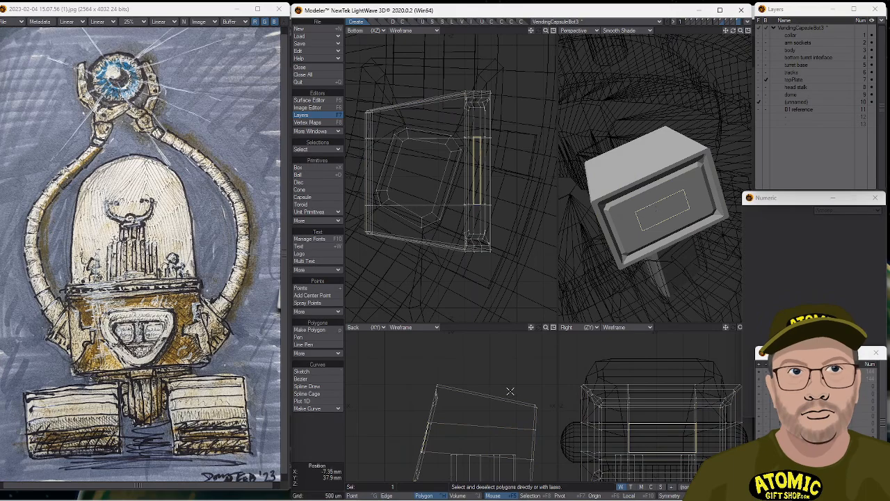
{"action": "key", "text": "t"}
{"action": "left_click_drag", "start_coordinate": [493, 430], "coordinate": [487, 429]}
{"action": "key", "text": "space"}
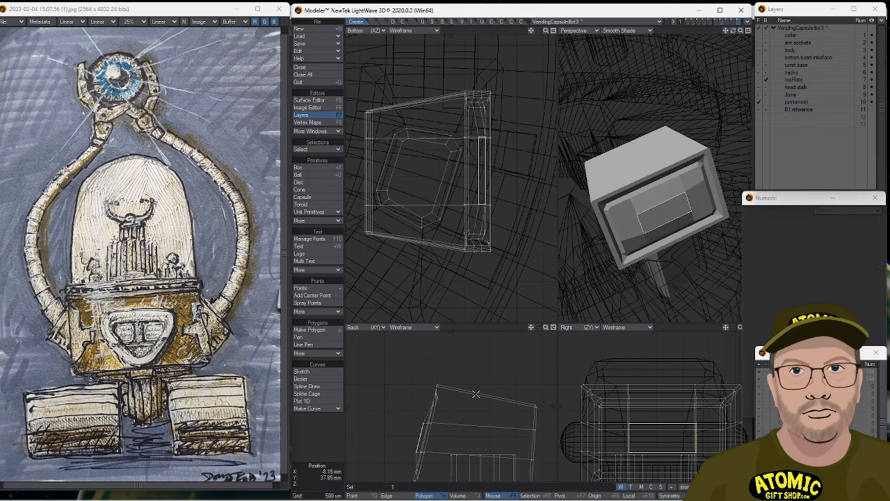
{"action": "key", "text": "slash"}
Select the eight edges radiating from the centre facet's corners and connect them into an octagonal loop.
{"action": "left_click", "coordinate": [614, 228]}
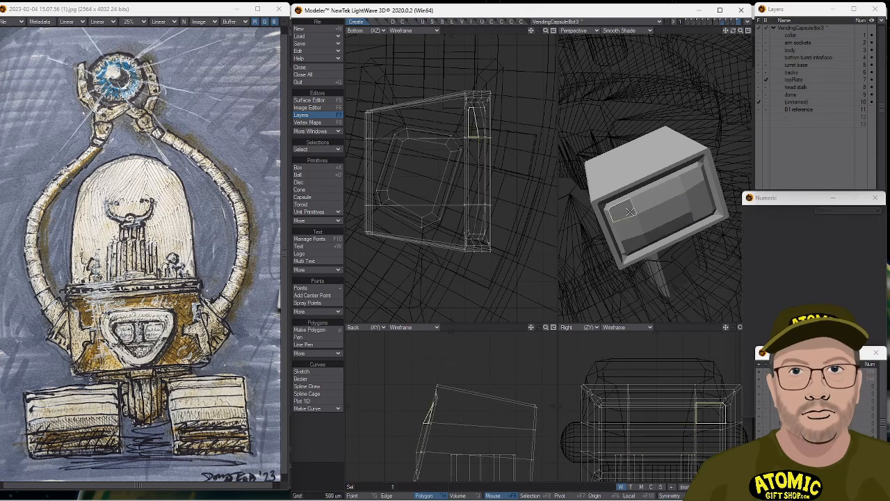
{"action": "key", "text": "a"}
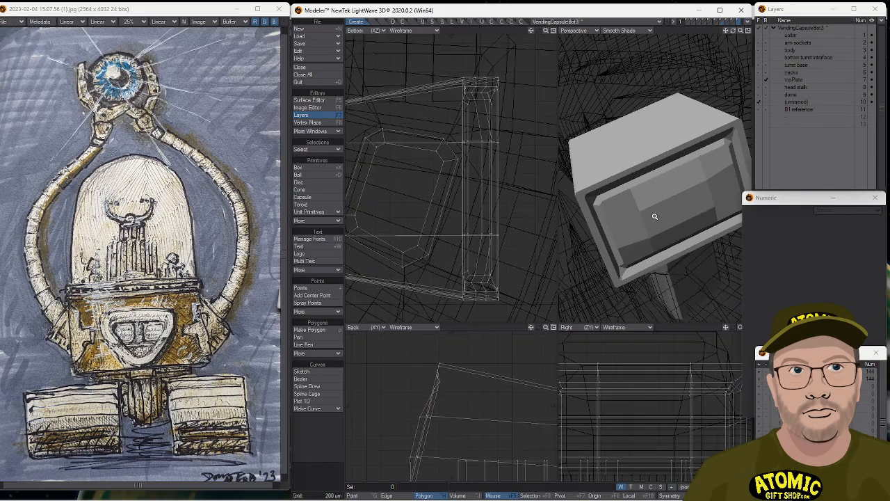
{"action": "left_click_drag", "start_coordinate": [625, 212], "coordinate": [668, 244], "text": "alt"}
{"action": "key", "text": "ctrl+h"}
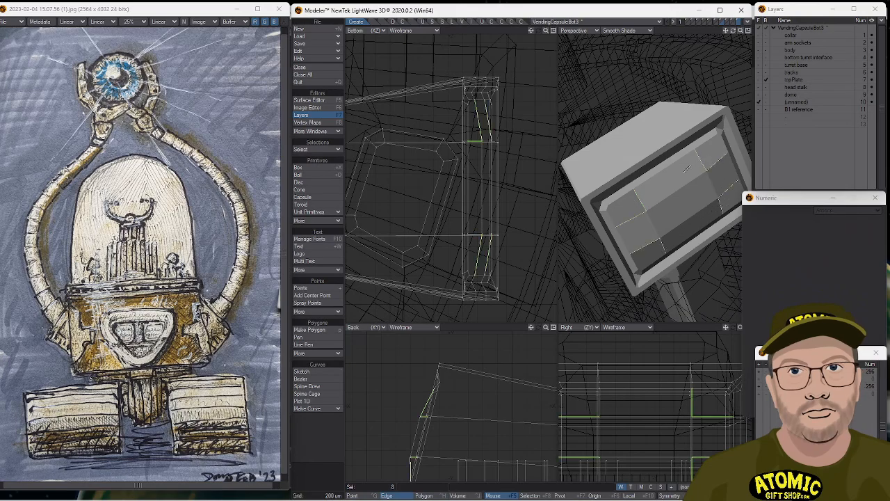
{"action": "key", "text": "l"}
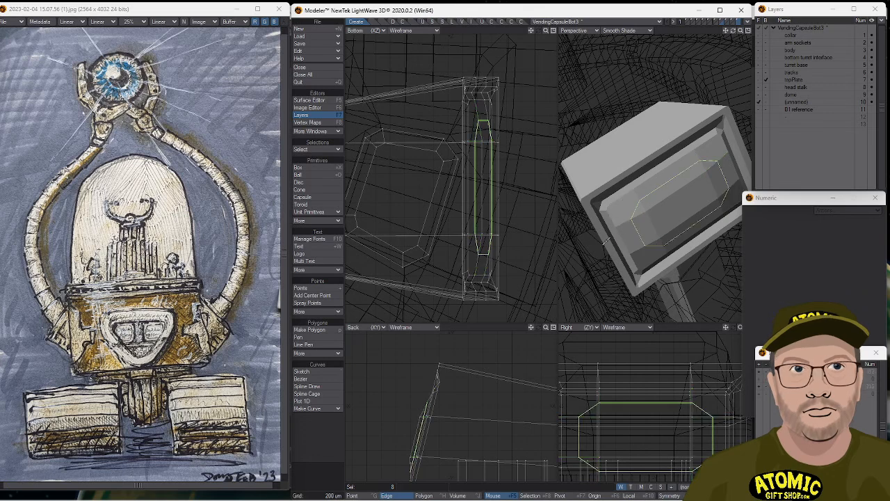
Scale and stretch the octagonal edge loop around the centre facet, then clear the selection.
{"action": "key", "text": "shift+h"}
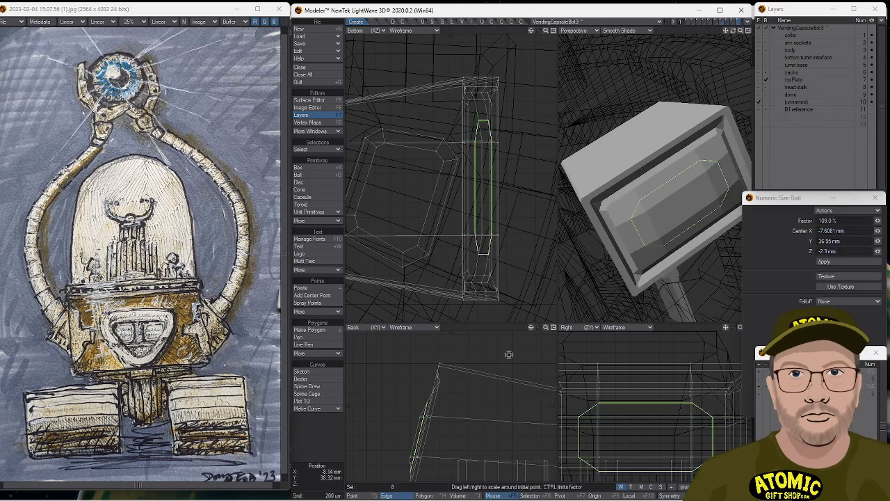
{"action": "left_click_drag", "start_coordinate": [654, 438], "coordinate": [639, 425]}
{"action": "key", "text": "h"}
{"action": "left_click_drag", "start_coordinate": [688, 208], "coordinate": [662, 195], "text": "alt"}
{"action": "key", "text": "space"}
{"action": "left_click", "coordinate": [329, 431]}
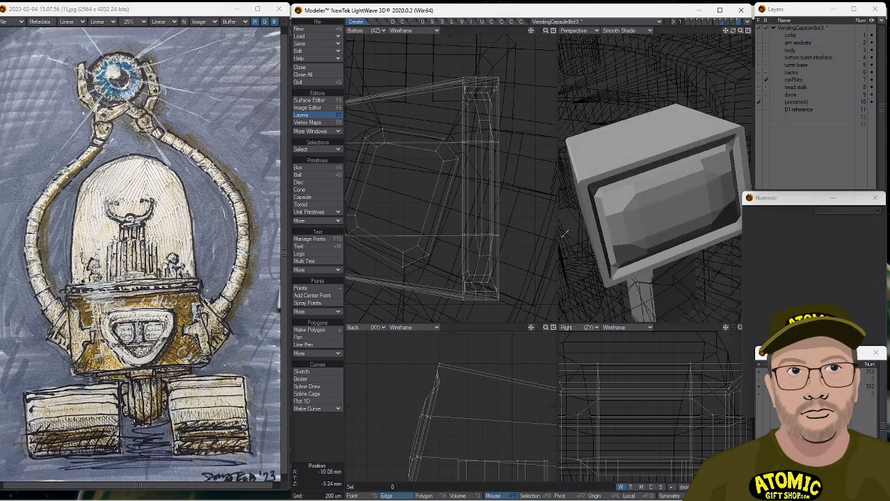
Split the corner polygons of the recessed face by connecting points of the octagonal loop to the face's corner points.
{"action": "key", "text": "ctrl+g"}
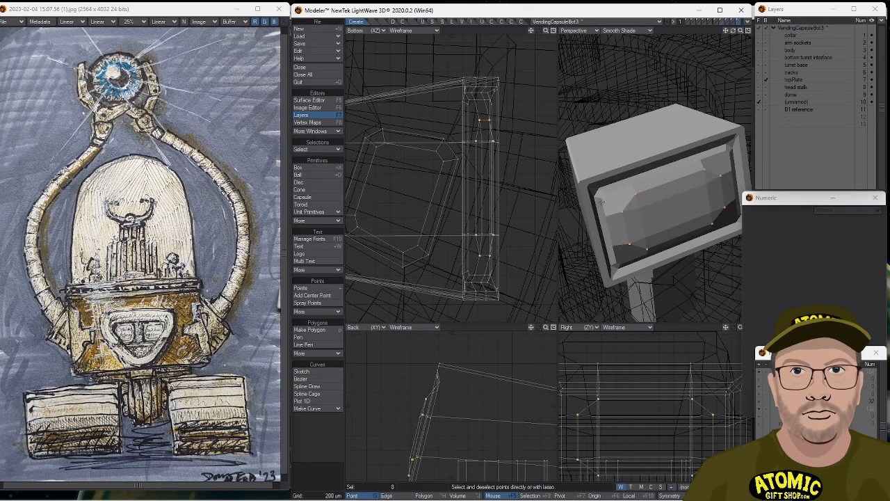
{"action": "left_click", "coordinate": [316, 441]}
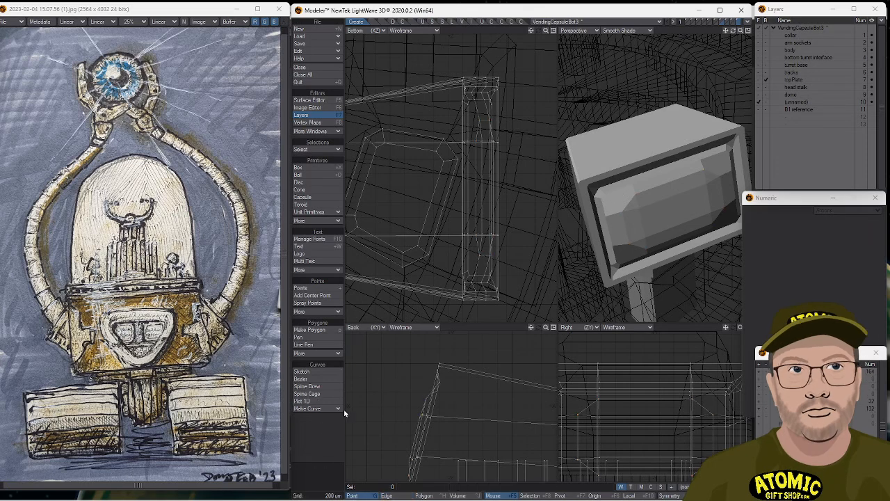
{"action": "left_click", "coordinate": [610, 208]}
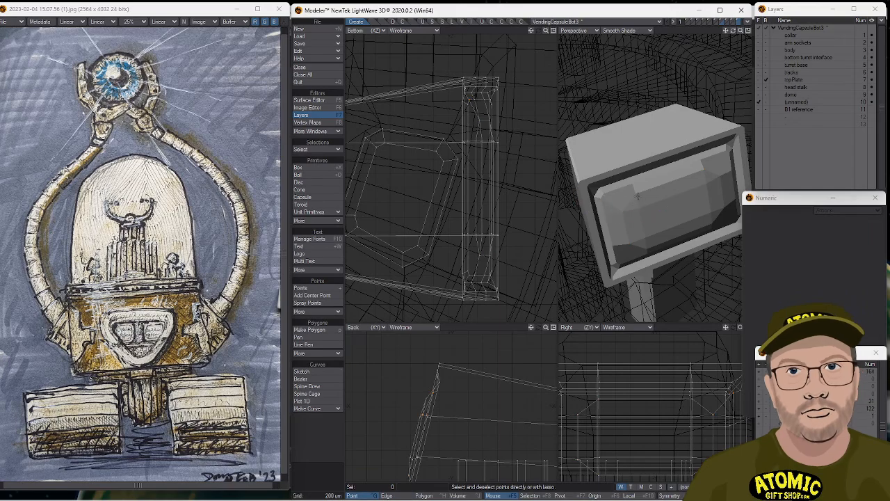
{"action": "left_click", "coordinate": [601, 195]}
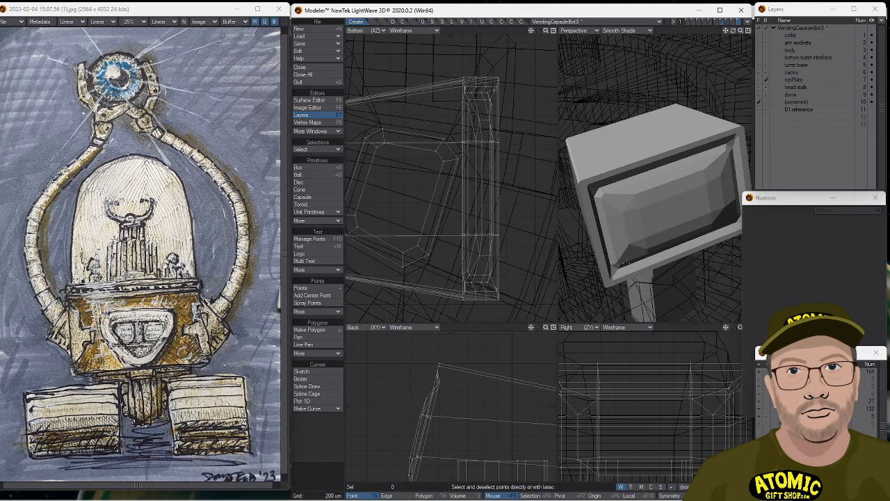
Connect the point pairs at the lower corner of the recessed face to split its remaining corner polygons.
{"action": "key", "text": "ctrl+w"}
{"action": "left_click_drag", "start_coordinate": [684, 222], "coordinate": [635, 188], "text": "alt"}
{"action": "left_click", "coordinate": [632, 190]}
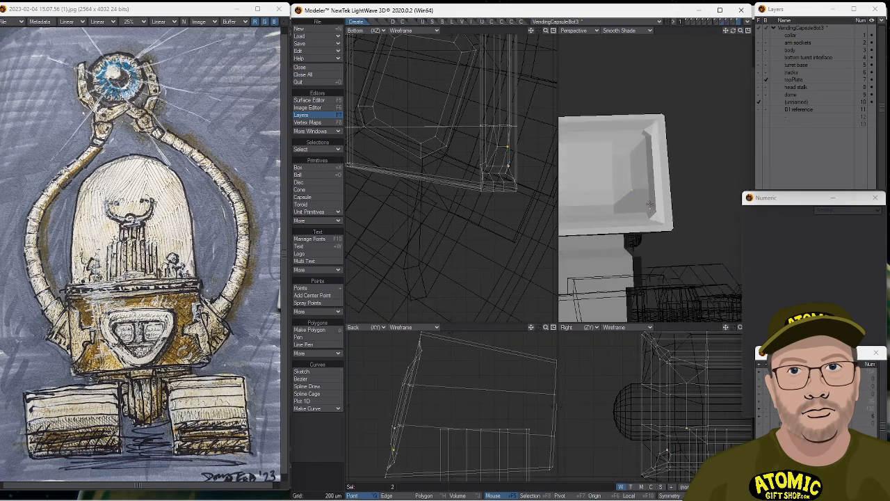
{"action": "mouse_move", "coordinate": [628, 170]}
{"action": "right_mouse_down"}
{"action": "mouse_move", "coordinate": [615, 209]}
{"action": "mouse_move", "coordinate": [696, 211]}
{"action": "right_mouse_up"}
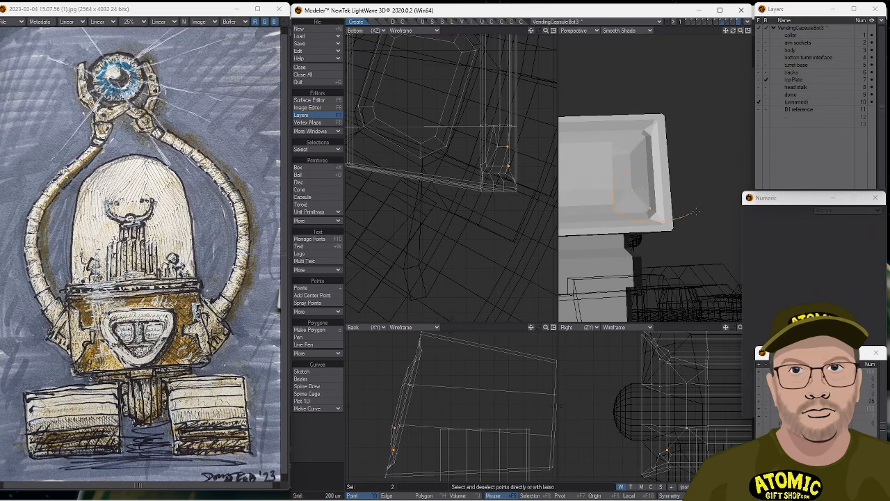
{"action": "left_click", "coordinate": [616, 205]}
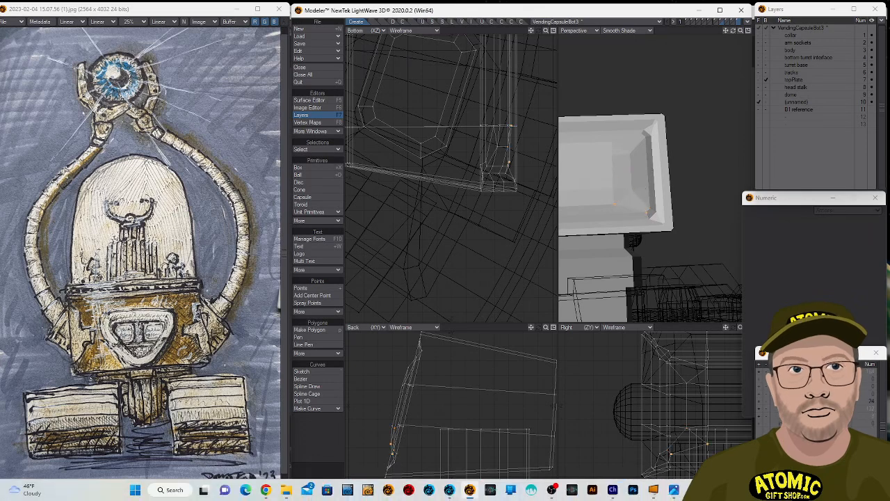
{"action": "key", "text": "ctrl+w"}
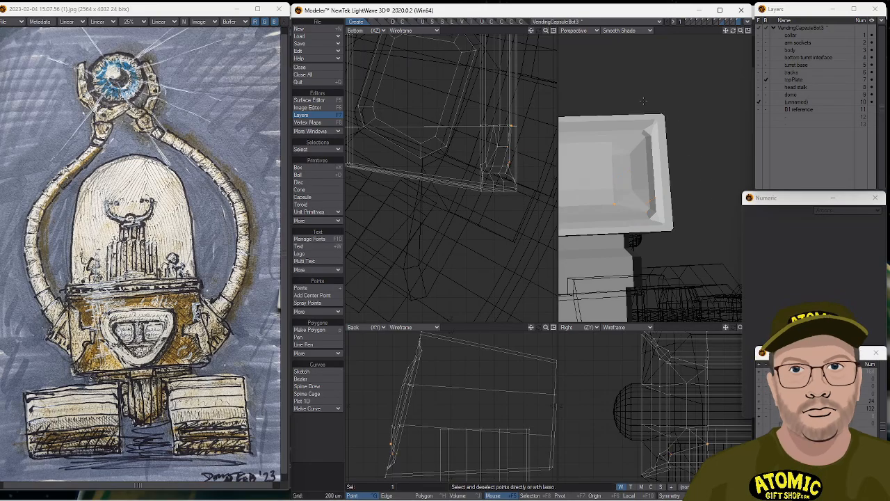
Show the head stalk and topPlate layers in the foreground with the new head and check the whole assembly from the front.
{"action": "scroll", "coordinate": [732, 208], "scroll_direction": "down", "scroll_amount": 4}
{"action": "left_click_drag", "start_coordinate": [730, 209], "coordinate": [736, 265], "text": "alt"}
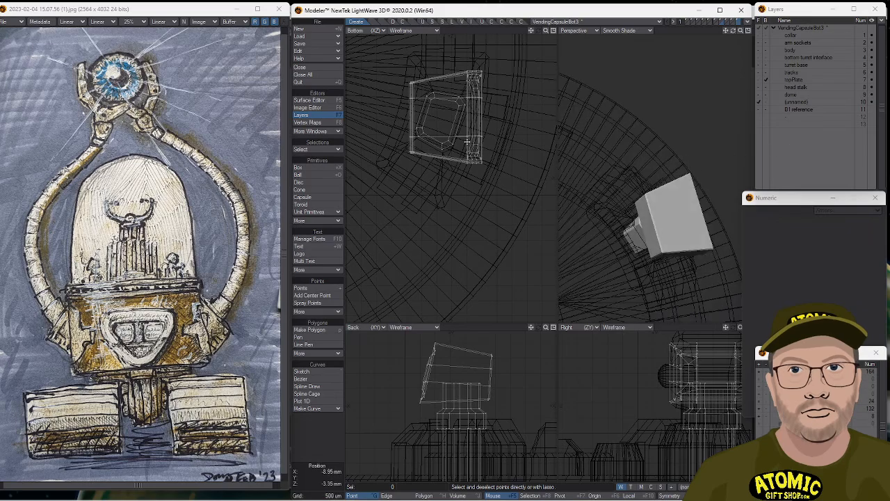
{"action": "scroll", "coordinate": [661, 171], "scroll_direction": "down", "scroll_amount": 3}
{"action": "left_click_drag", "start_coordinate": [642, 222], "coordinate": [701, 142], "text": "alt"}
{"action": "left_click", "coordinate": [758, 87]}
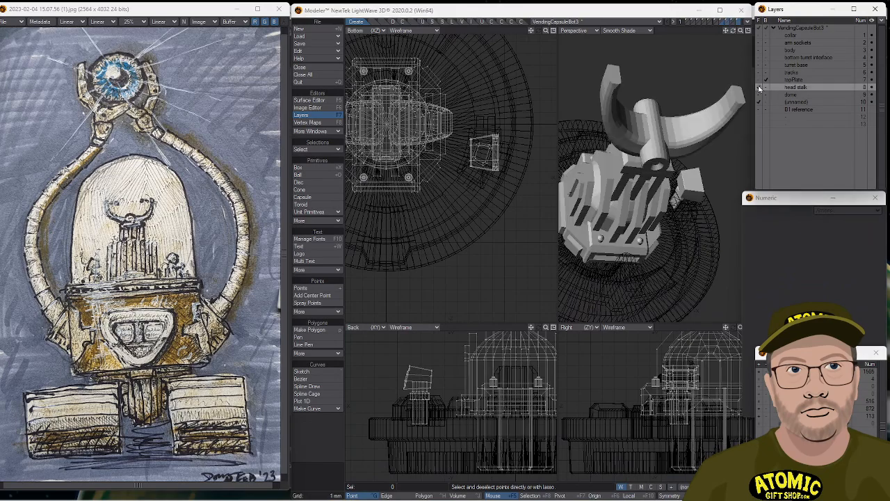
{"action": "left_click", "coordinate": [758, 80]}
{"action": "left_click_drag", "start_coordinate": [681, 254], "coordinate": [654, 209], "text": "alt"}
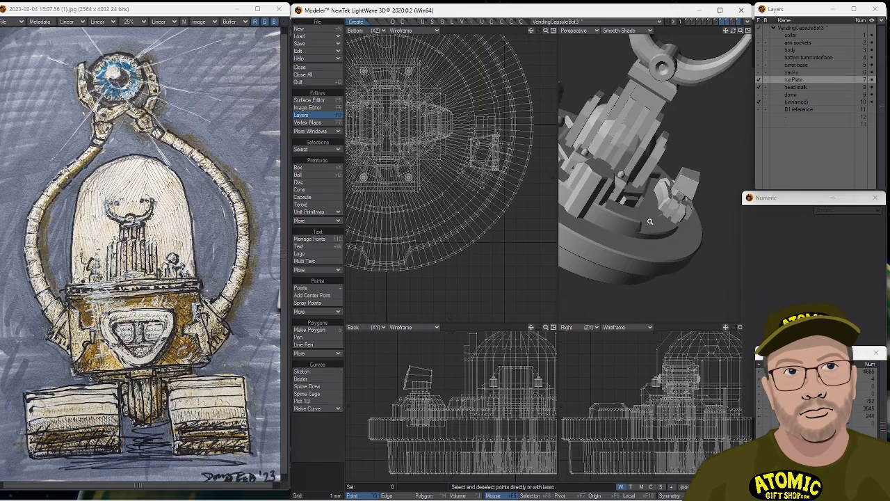
{"action": "scroll", "coordinate": [505, 187], "scroll_direction": "down", "scroll_amount": 3}
{"action": "left_click_drag", "start_coordinate": [506, 188], "coordinate": [660, 154], "text": "alt"}
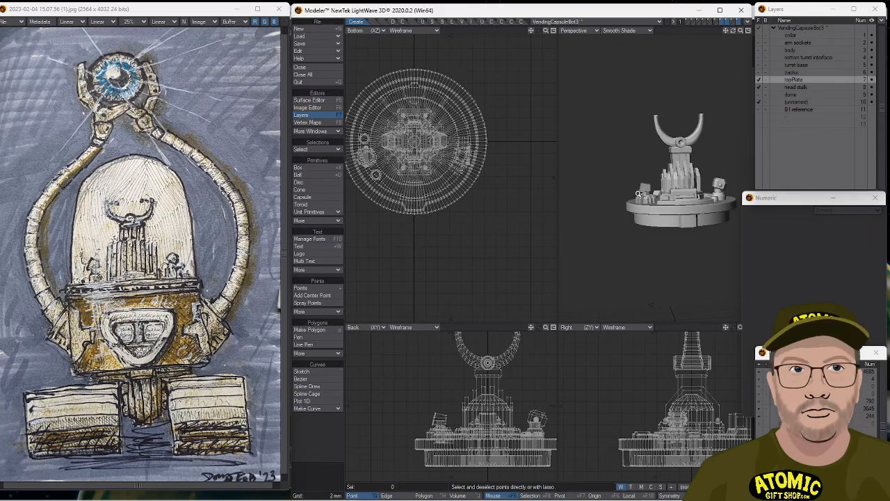
Create a disc along the Z axis through the tapered box head, 400 um in radius, spanning Z -4.1 mm to -800 um.
{"action": "scroll", "coordinate": [700, 179], "scroll_direction": "up", "scroll_amount": 3}
{"action": "scroll", "coordinate": [700, 179], "scroll_direction": "up", "scroll_amount": 2}
{"action": "left_click_drag", "start_coordinate": [700, 179], "coordinate": [635, 190], "text": "alt"}
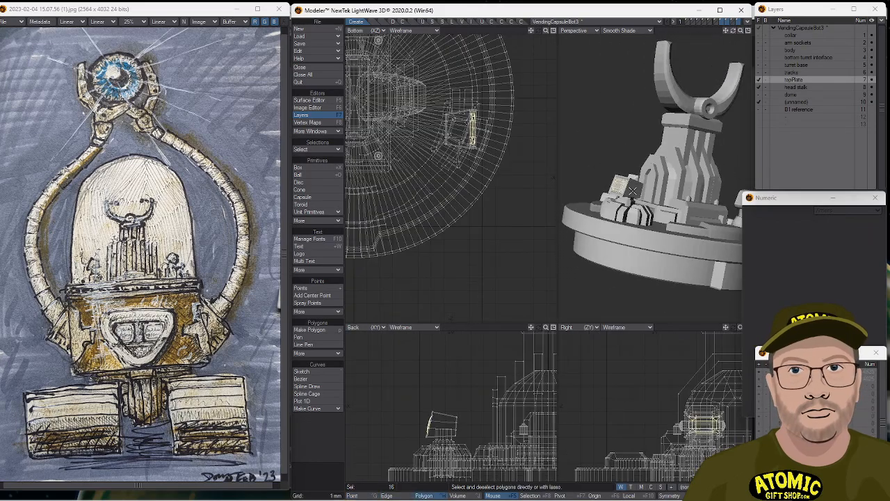
{"action": "left_click", "coordinate": [424, 495]}
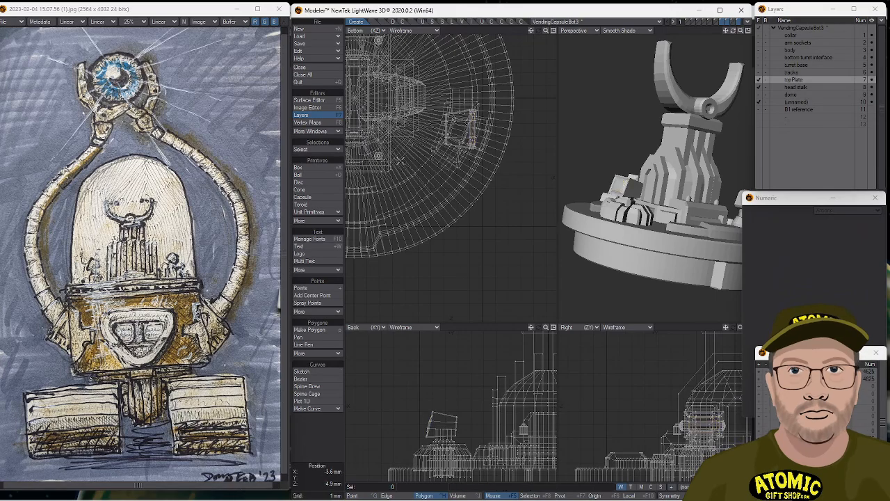
{"action": "left_click", "coordinate": [300, 182]}
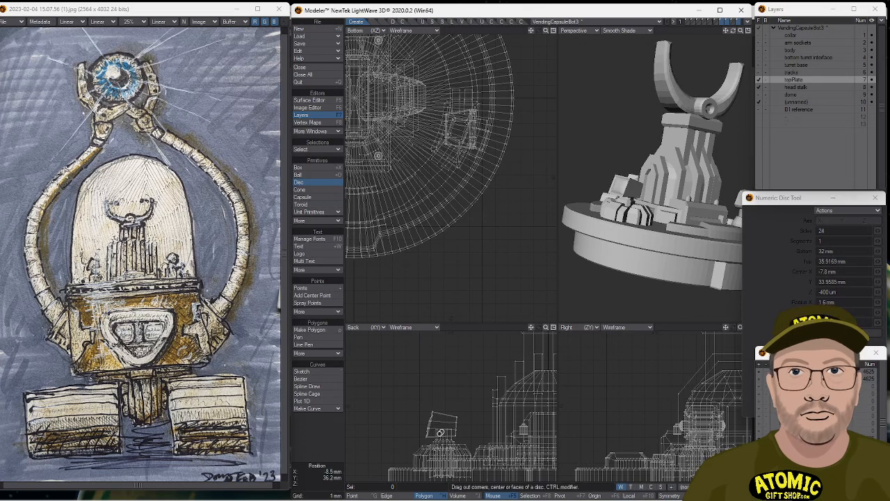
{"action": "left_click_drag", "start_coordinate": [439, 432], "coordinate": [445, 425]}
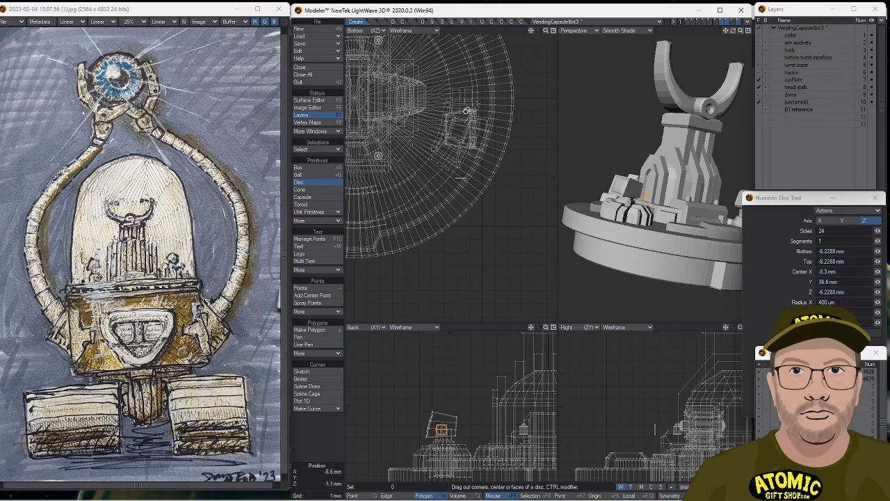
{"action": "left_click_drag", "start_coordinate": [460, 107], "coordinate": [458, 107]}
{"action": "left_click_drag", "start_coordinate": [463, 181], "coordinate": [458, 159]}
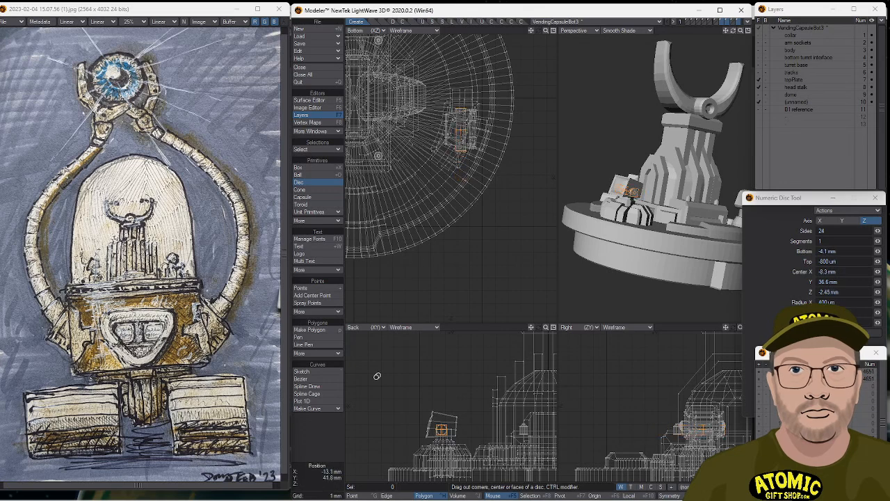
{"action": "key", "text": "space"}
Select the whole box head with its connected geometry, rotate it about the Y axis and shift it slightly over its body.
{"action": "left_click_drag", "start_coordinate": [662, 161], "coordinate": [634, 182], "text": "alt"}
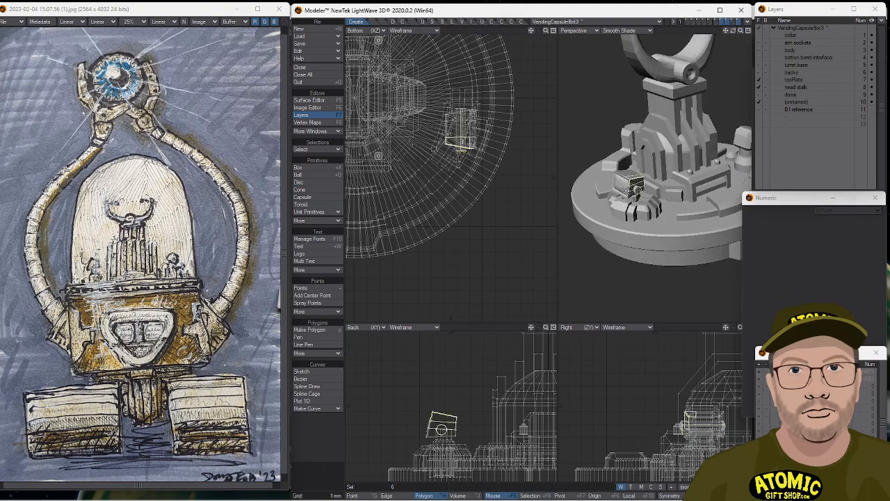
{"action": "key", "text": "]"}
{"action": "key", "text": "y"}
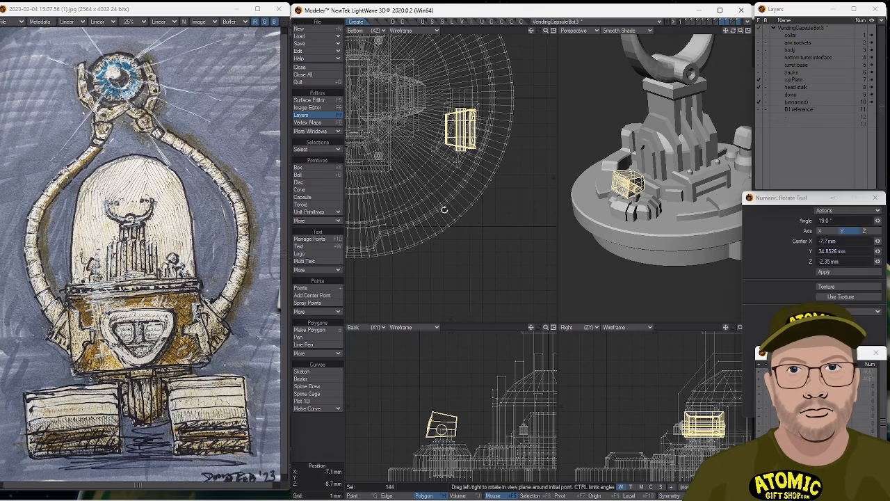
{"action": "left_click_drag", "start_coordinate": [466, 130], "coordinate": [562, 125]}
{"action": "key", "text": "t"}
{"action": "left_click_drag", "start_coordinate": [480, 101], "coordinate": [481, 103]}
{"action": "left_click_drag", "start_coordinate": [492, 141], "coordinate": [415, 135], "text": "ctrl+alt"}
Step back and forth through the box head's rotation to compare both orientations, and clear the selection.
{"action": "left_click", "coordinate": [301, 452]}
{"action": "left_click", "coordinate": [301, 452]}
{"action": "left_click_drag", "start_coordinate": [655, 186], "coordinate": [616, 222], "text": "ctrl+alt"}
{"action": "left_click", "coordinate": [615, 200]}
{"action": "key", "text": "]"}
{"action": "key", "text": "ctrl+z"}
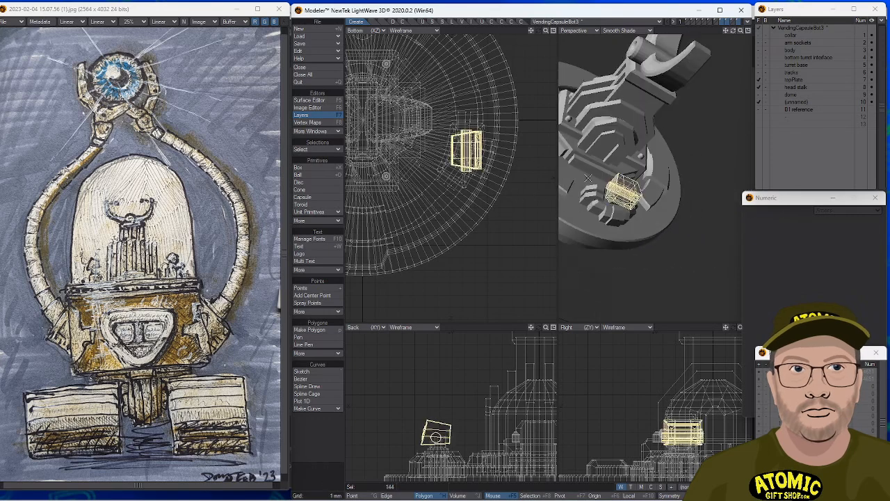
{"action": "left_click", "coordinate": [316, 447]}
{"action": "left_click_drag", "start_coordinate": [670, 187], "coordinate": [591, 163], "text": "alt"}
{"action": "key", "text": "ctrl+z"}
{"action": "key", "text": "ctrl+z"}
{"action": "key", "text": "shift+u"}
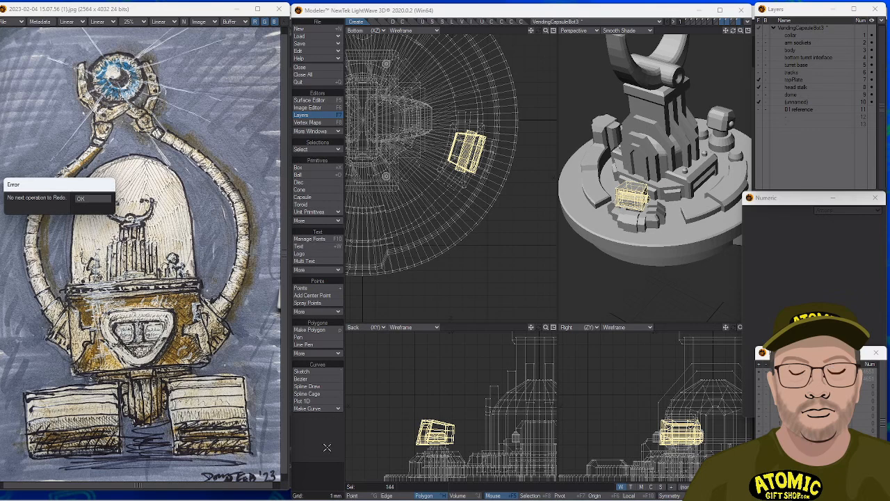
{"action": "key", "text": "Return"}
{"action": "left_click", "coordinate": [318, 415]}
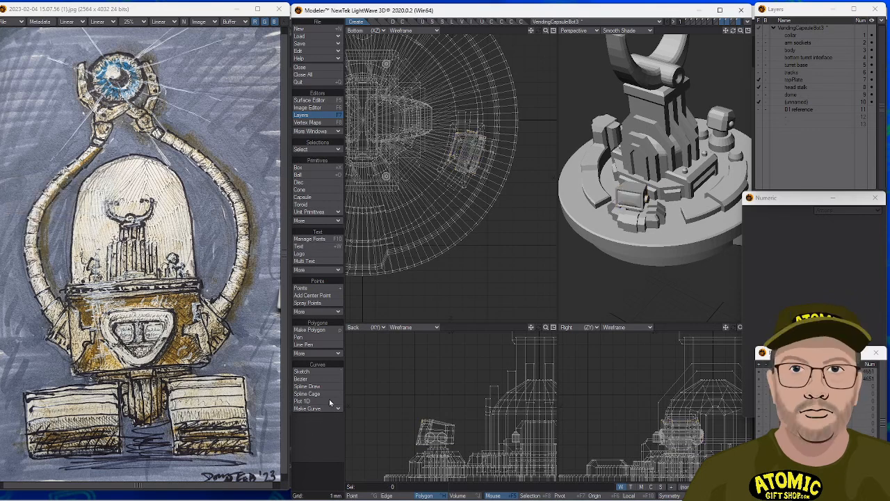
Select the top faces of the two small cylinders beside the other figure, bevel them inward and sink them with a -2.2 mm shift and zero inset.
{"action": "left_click_drag", "start_coordinate": [604, 148], "coordinate": [692, 203], "text": "alt"}
{"action": "scroll", "coordinate": [693, 185], "scroll_direction": "down", "scroll_amount": 3}
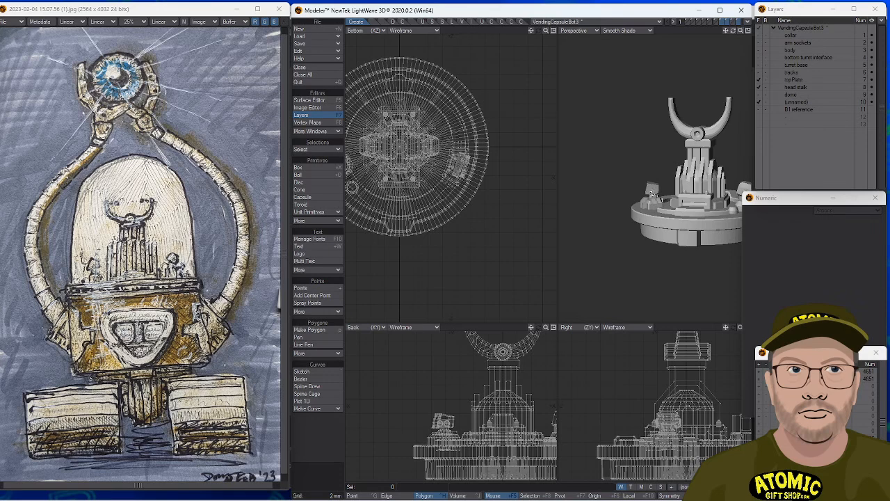
{"action": "left_click_drag", "start_coordinate": [673, 189], "coordinate": [685, 314], "text": "alt"}
{"action": "left_click_drag", "start_coordinate": [704, 179], "coordinate": [687, 180], "text": "ctrl+alt"}
{"action": "left_click_drag", "start_coordinate": [687, 180], "coordinate": [735, 185], "text": "alt"}
{"action": "key", "text": "space"}
{"action": "key", "text": "space"}
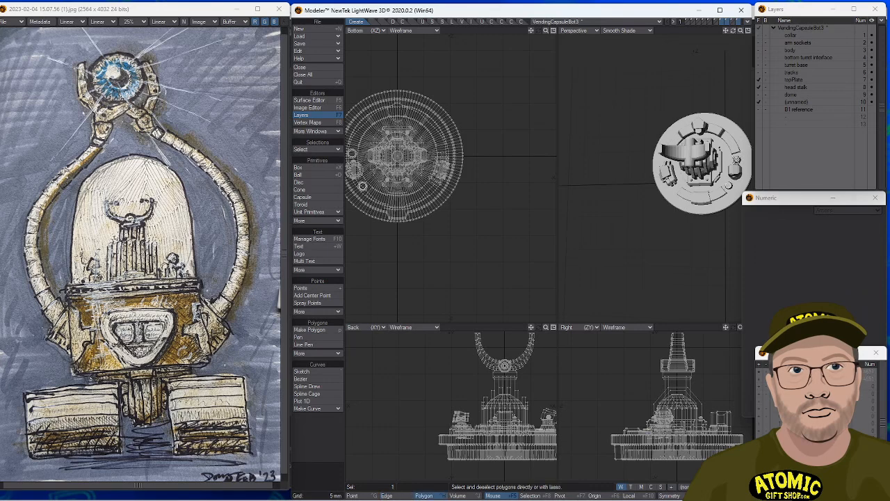
{"action": "key", "text": "b"}
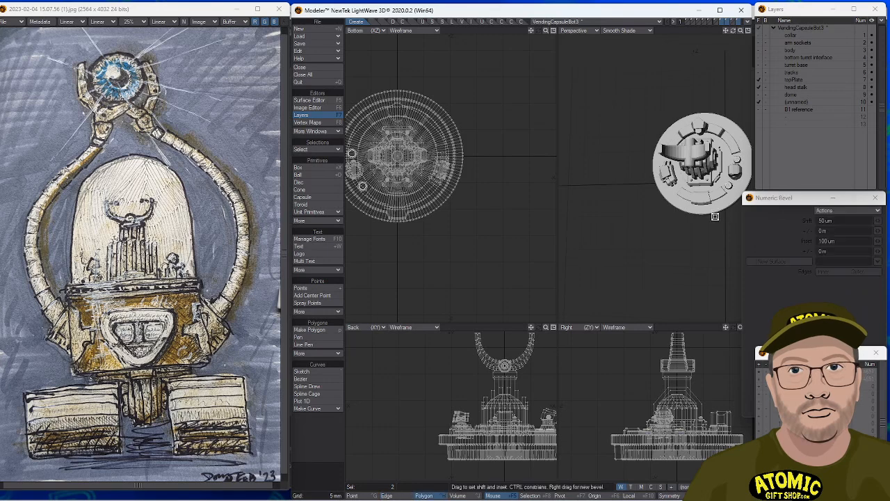
{"action": "key", "text": "shift+a"}
{"action": "left_click_drag", "start_coordinate": [513, 239], "coordinate": [505, 240]}
{"action": "right_click_drag", "start_coordinate": [509, 229], "coordinate": [508, 281]}
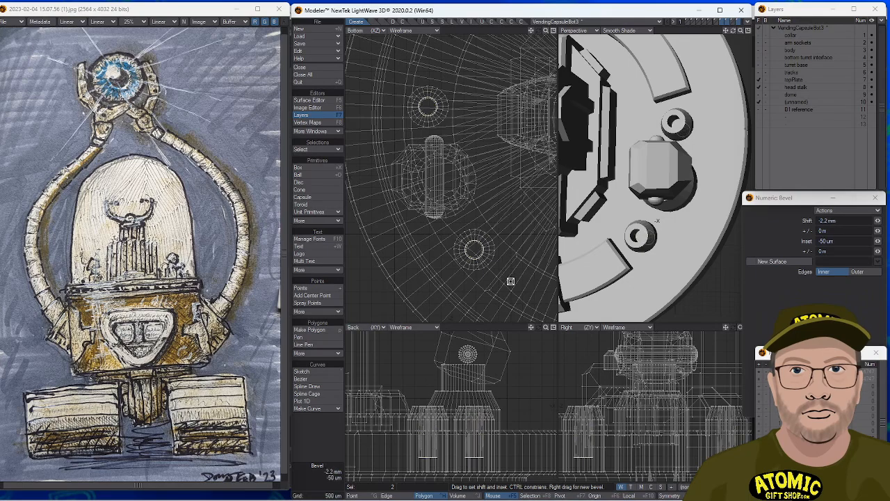
{"action": "left_click_drag", "start_coordinate": [509, 281], "coordinate": [509, 281]}
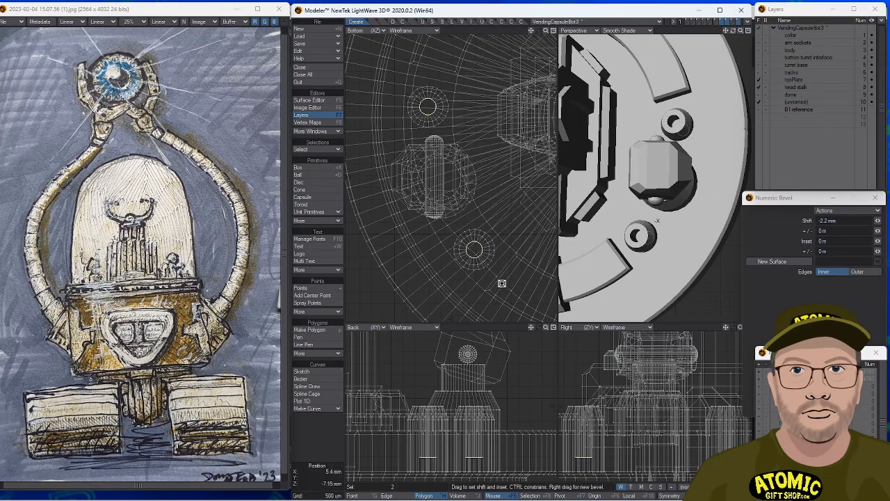
{"action": "key", "text": "space"}
{"action": "key", "text": "slash"}
Switch to Layout and set the camera viewport to VPR to preview the whole robot with the updated topPlate.
{"action": "key", "text": "a"}
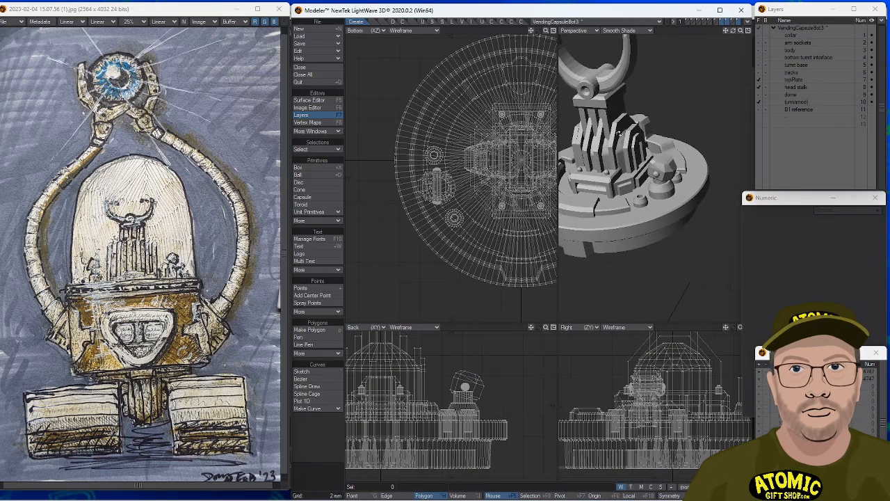
{"action": "left_click_drag", "start_coordinate": [614, 139], "coordinate": [580, 254], "text": "alt"}
{"action": "key", "text": "a"}
{"action": "key", "text": "a"}
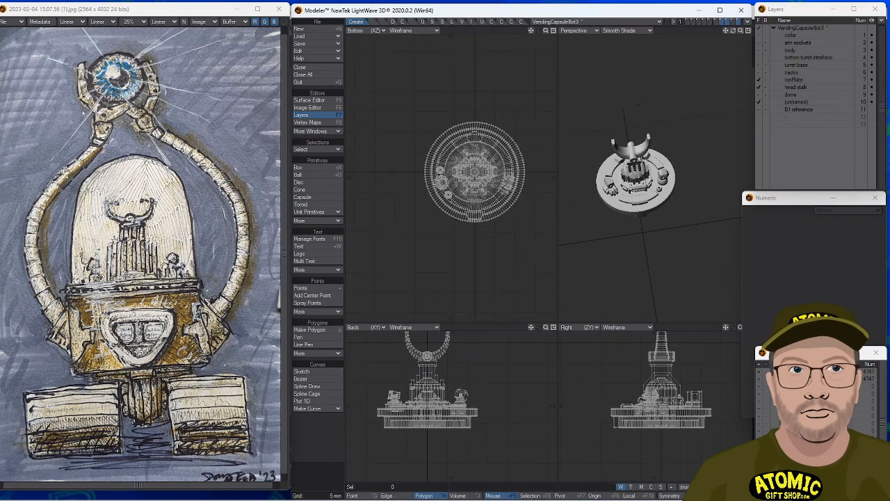
{"action": "left_click_drag", "start_coordinate": [670, 229], "coordinate": [655, 162], "text": "alt"}
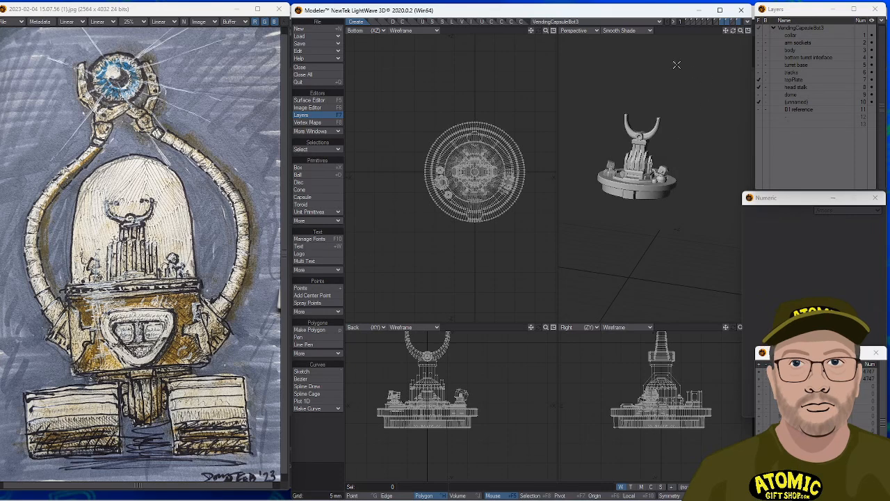
{"action": "left_click", "coordinate": [747, 22]}
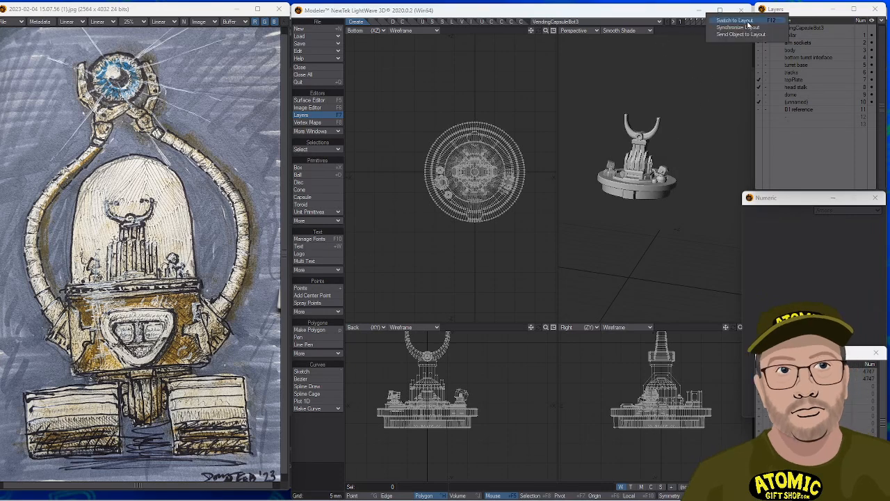
{"action": "left_click", "coordinate": [747, 21]}
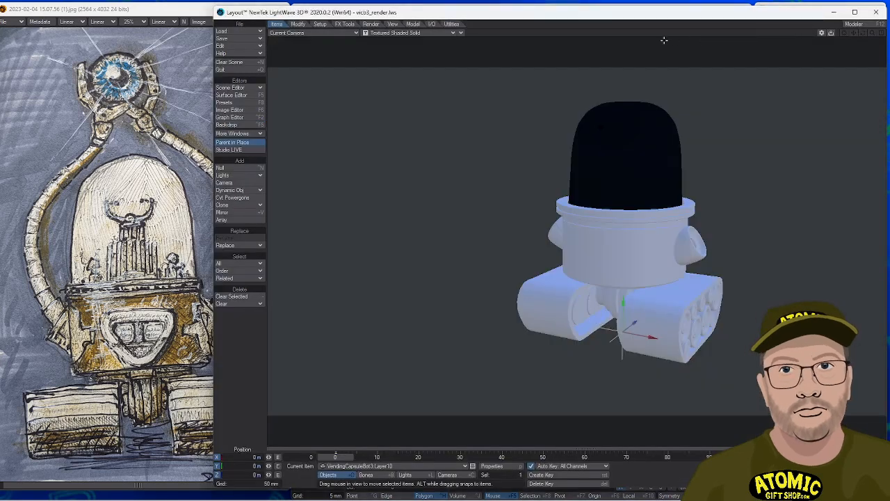
{"action": "left_click", "coordinate": [399, 32]}
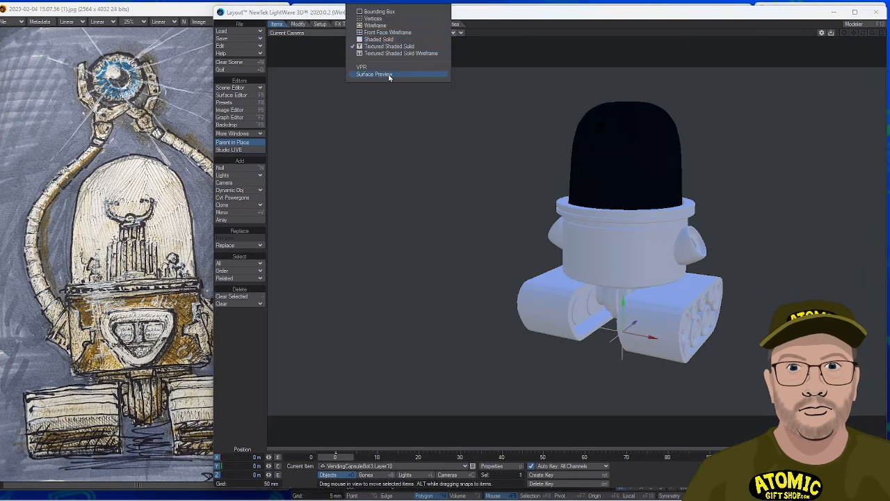
{"action": "left_click", "coordinate": [392, 68]}
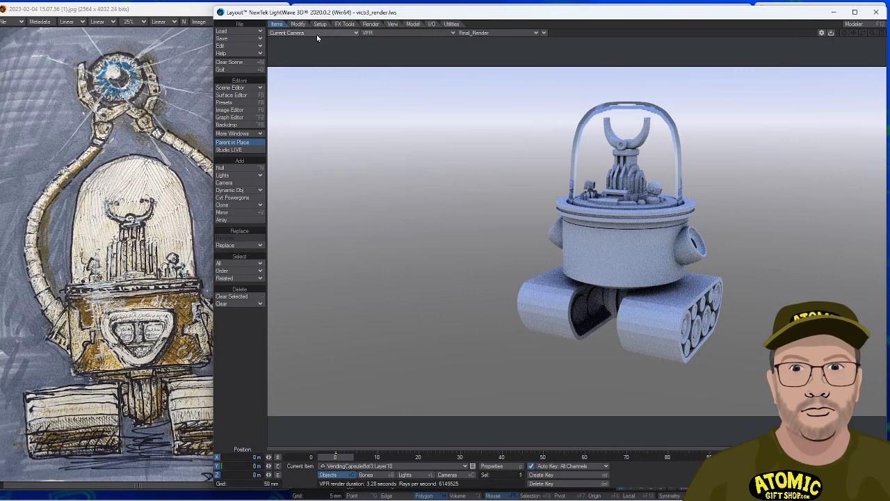
Select the camera and set its viewport display to Shaded Solid.
{"action": "key", "text": "shift+c"}
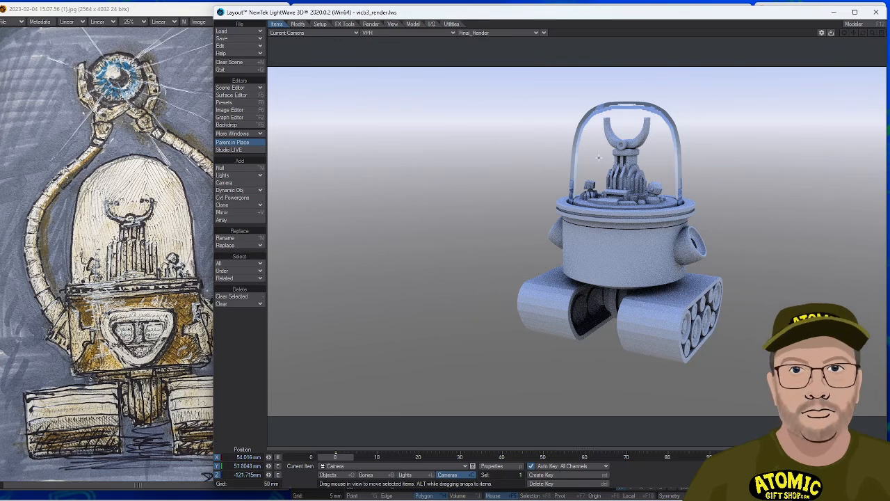
{"action": "key", "text": "ctrl+g"}
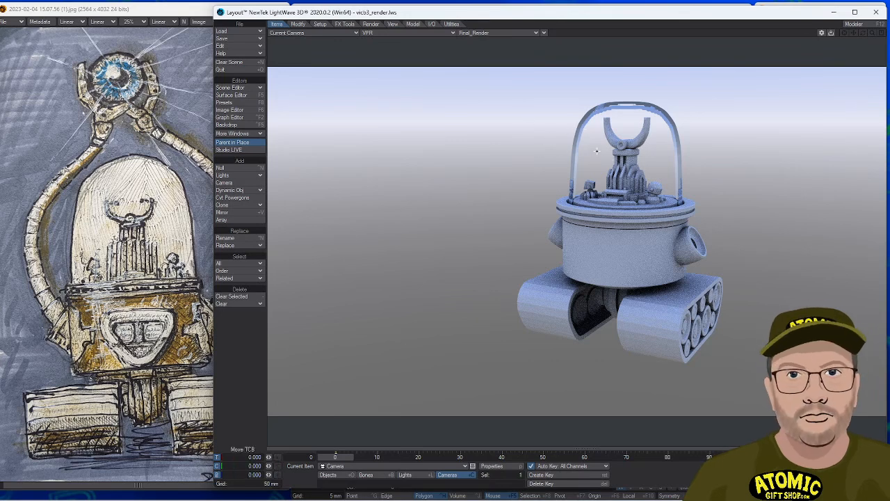
{"action": "left_click_drag", "start_coordinate": [500, 243], "coordinate": [518, 244]}
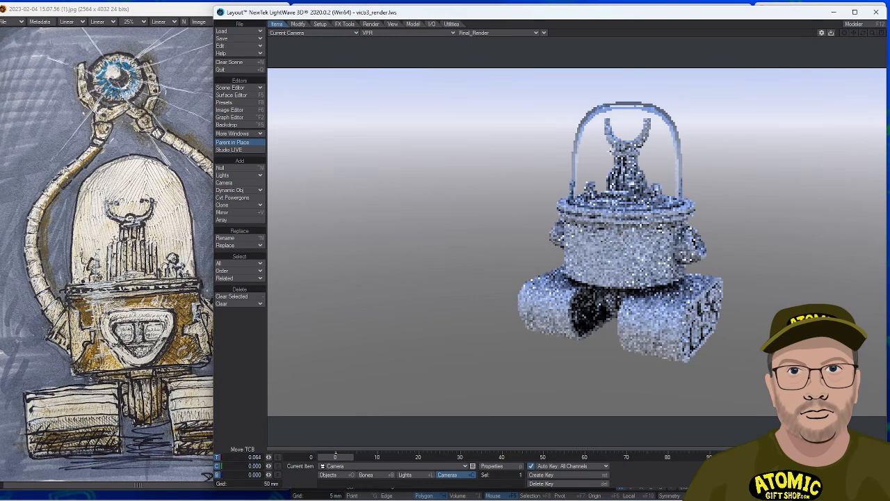
{"action": "left_click", "coordinate": [401, 33]}
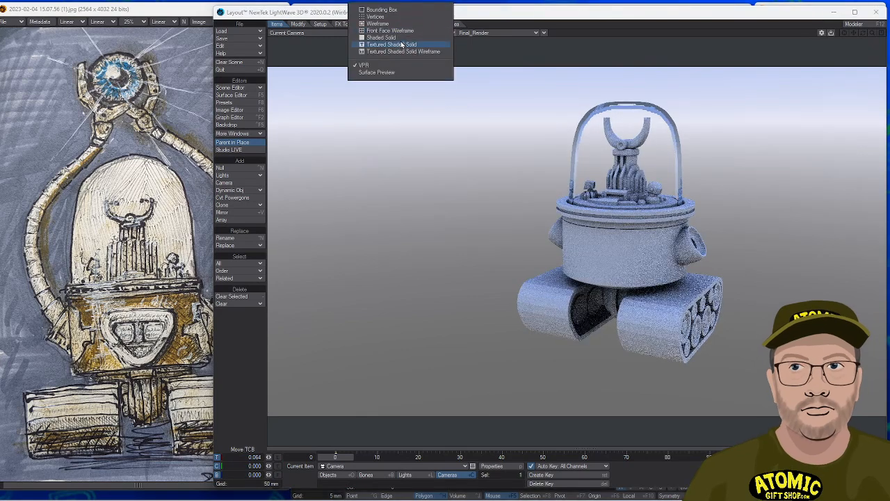
{"action": "left_click", "coordinate": [390, 38]}
{"action": "left_click_drag", "start_coordinate": [530, 195], "coordinate": [530, 193]}
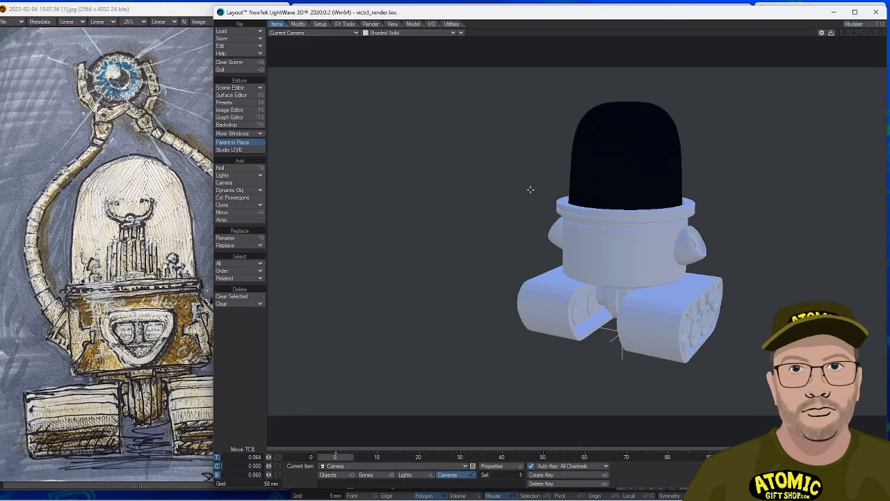
Reset the T value of the camera's Move TCB settings to 0.
{"action": "left_click_drag", "start_coordinate": [459, 231], "coordinate": [277, 450]}
{"action": "left_click", "coordinate": [254, 456]}
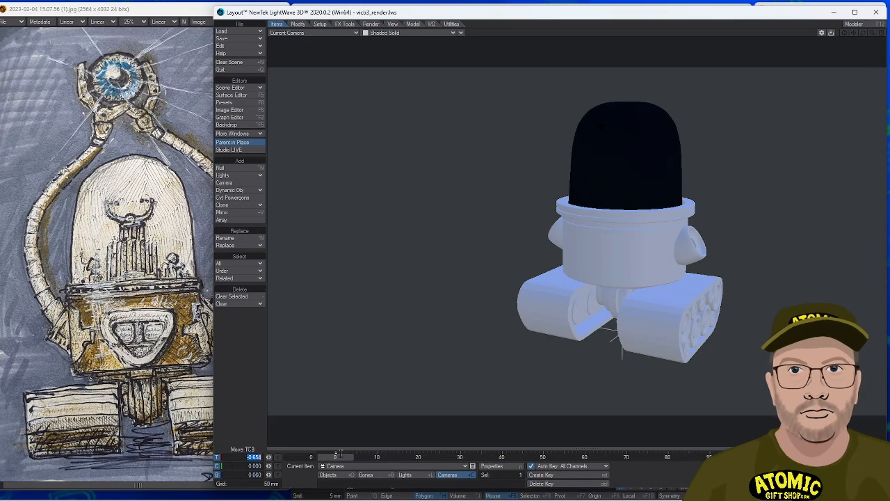
{"action": "type", "text": "0"}
{"action": "key", "text": "Tab"}
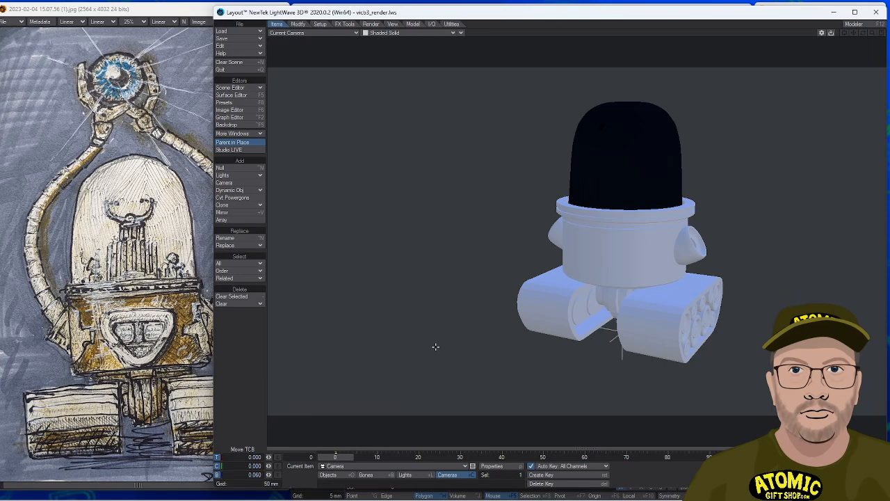
Return to moving the camera and shift it to about X 53.307 mm, Z -123.534 mm.
{"action": "key", "text": "t"}
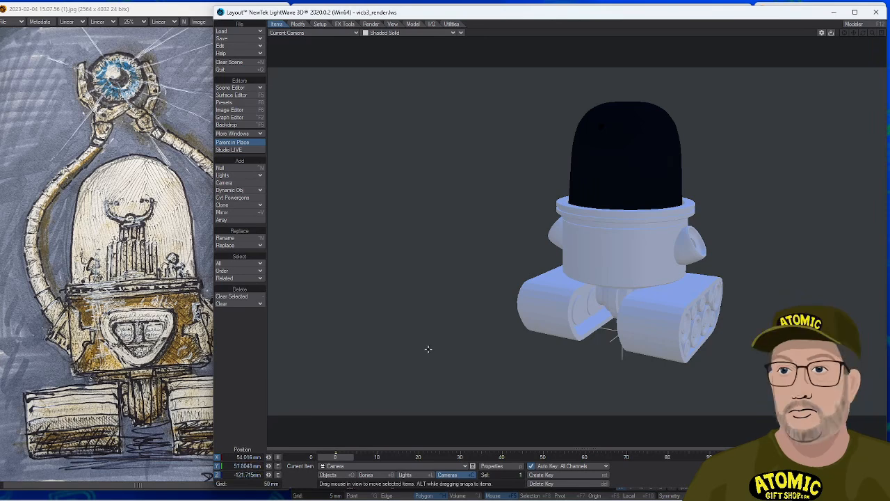
{"action": "key", "text": "g"}
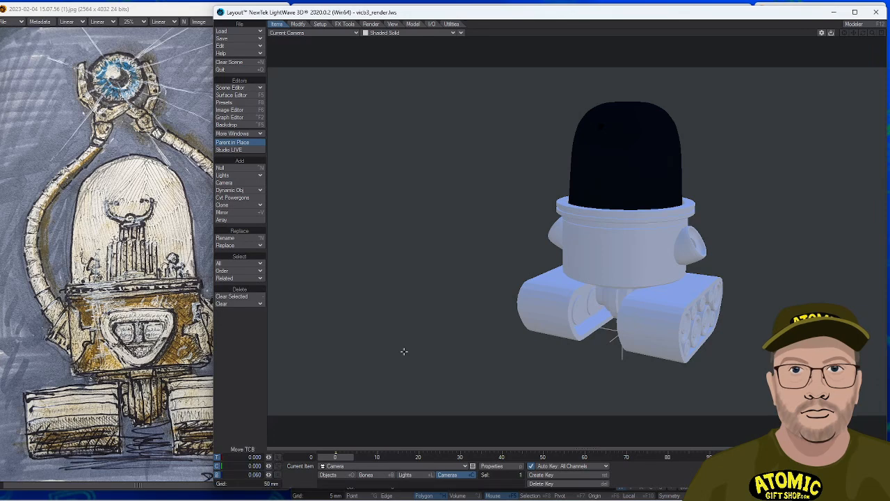
{"action": "key", "text": "t"}
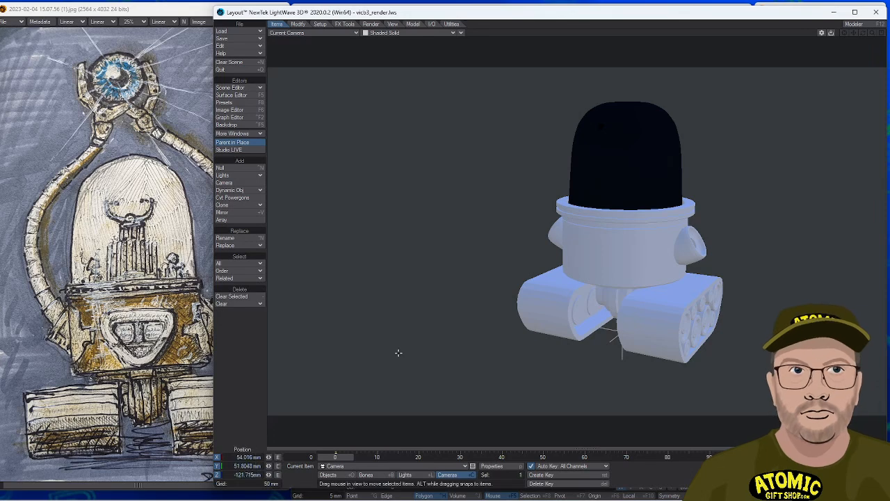
{"action": "mouse_move", "coordinate": [399, 352]}
{"action": "left_mouse_down"}
{"action": "mouse_move", "coordinate": [407, 341]}
{"action": "mouse_move", "coordinate": [372, 342]}
{"action": "mouse_move", "coordinate": [412, 342]}
{"action": "left_mouse_up"}
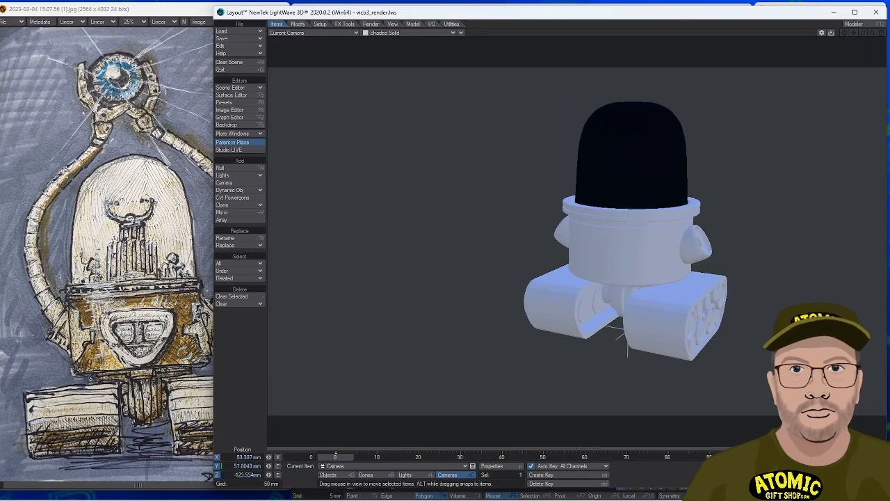
Select the tracks object, dismiss the Preferences window and lower the object to Y -1.75 mm.
{"action": "key", "text": "d"}
{"action": "key", "text": "shift+o"}
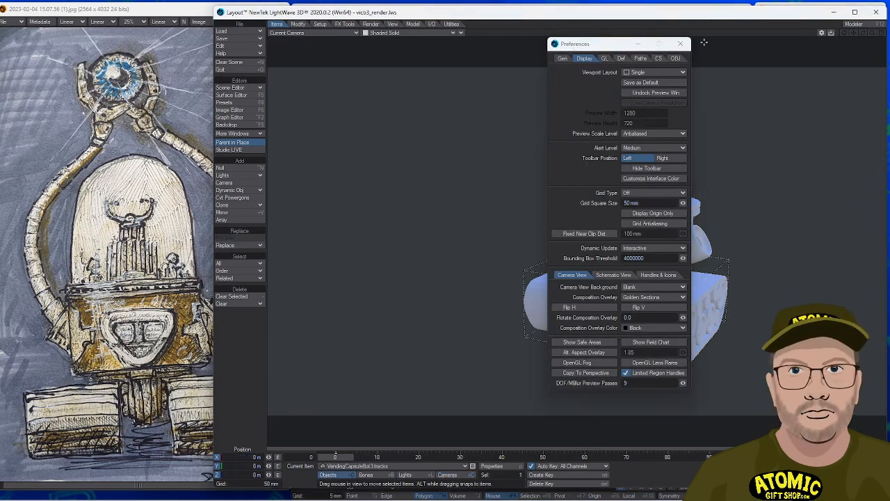
{"action": "left_click", "coordinate": [685, 48]}
{"action": "mouse_move", "coordinate": [436, 214]}
{"action": "right_mouse_down"}
{"action": "mouse_move", "coordinate": [435, 202]}
{"action": "mouse_move", "coordinate": [434, 219]}
{"action": "right_mouse_up"}
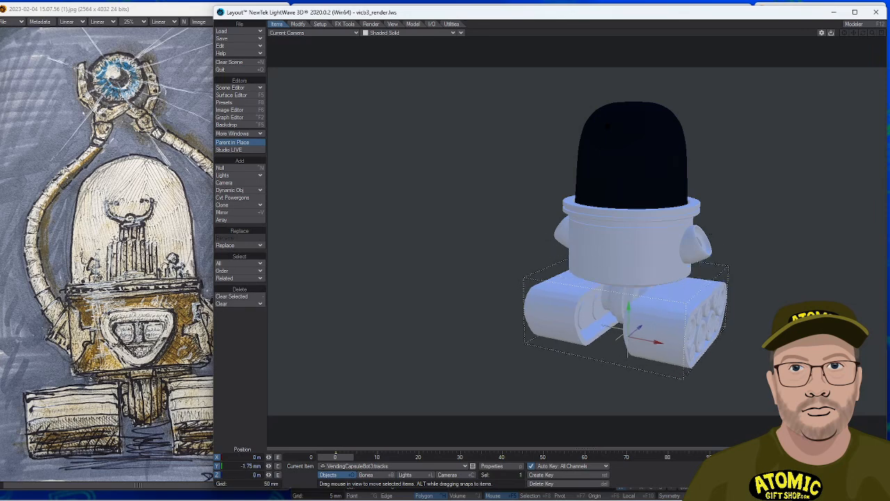
Select the camera and rotate it to a heading of about 6.30° and a pitch of 10.50°.
{"action": "key", "text": "shift+c"}
{"action": "key", "text": "y"}
{"action": "left_click_drag", "start_coordinate": [503, 209], "coordinate": [543, 186]}
{"action": "key", "text": "t"}
{"action": "key", "text": "y"}
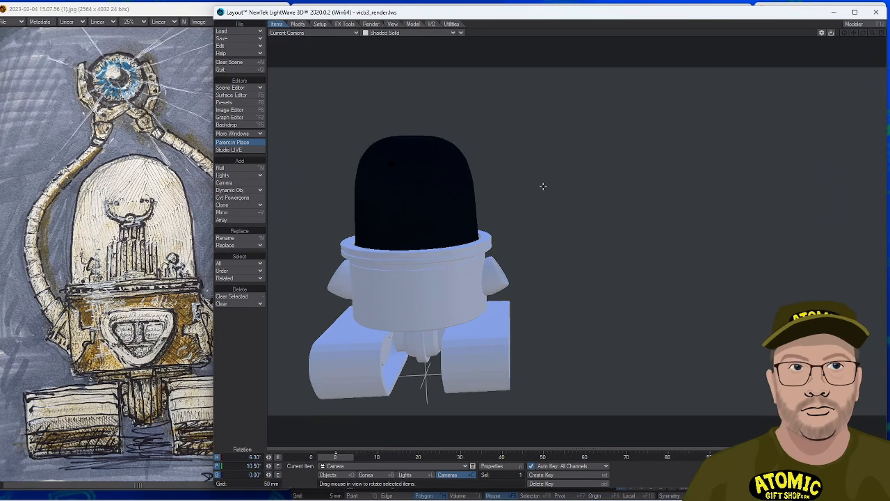
Set the camera viewport to VPR rendering and select the dome object.
{"action": "left_click", "coordinate": [388, 33]}
{"action": "left_click", "coordinate": [379, 70]}
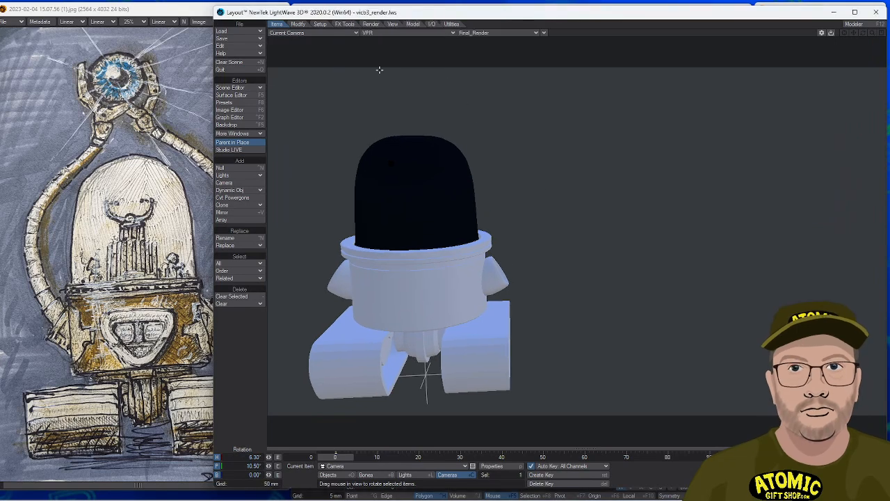
{"action": "left_click", "coordinate": [460, 157]}
{"action": "key", "text": "h"}
{"action": "key", "text": "t"}
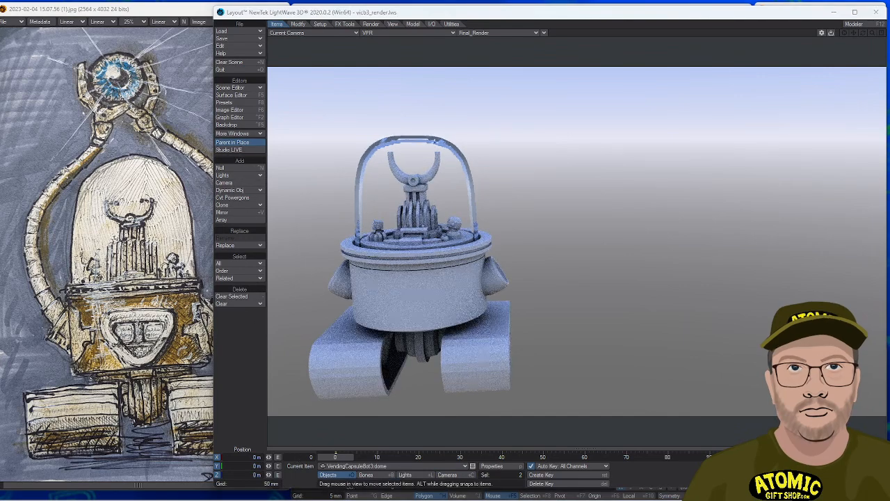
Edit the Dome surface, setting Diffuse to 93.8%, Glossiness to 37.5% and Transparency to 54.2%.
{"action": "key", "text": "F5"}
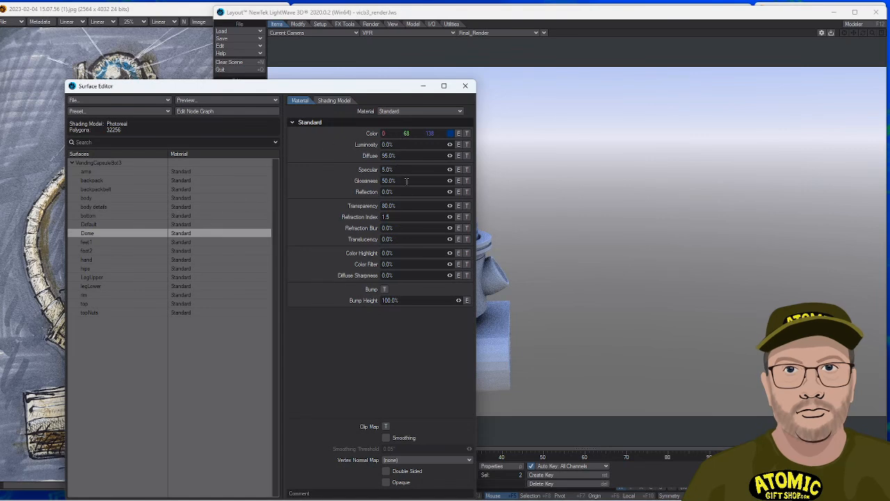
{"action": "left_click_drag", "start_coordinate": [453, 183], "coordinate": [451, 181]}
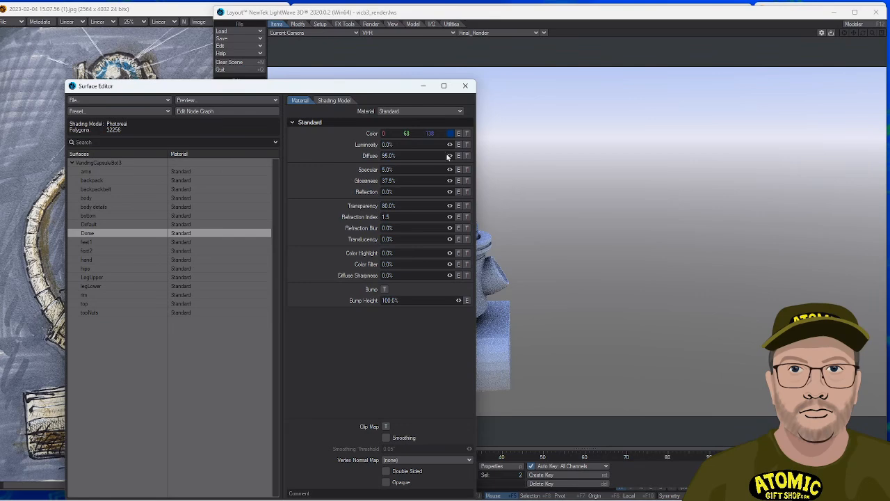
{"action": "left_click_drag", "start_coordinate": [450, 158], "coordinate": [450, 158]}
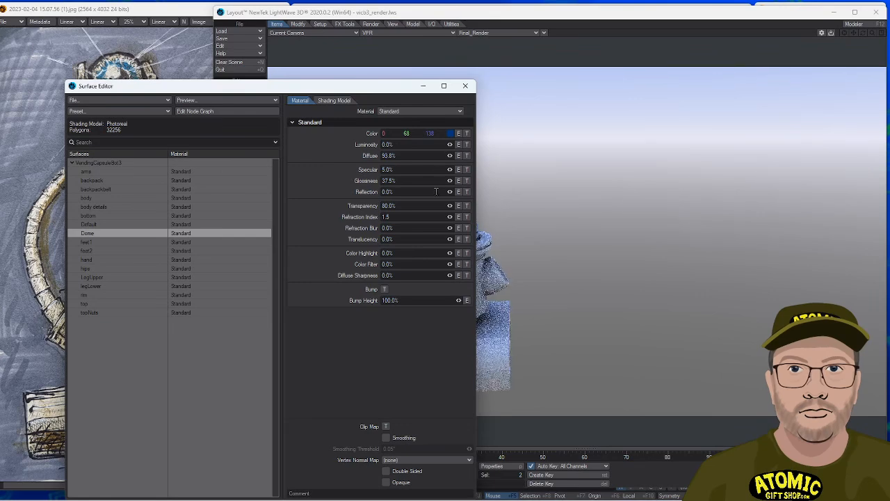
{"action": "left_click_drag", "start_coordinate": [449, 206], "coordinate": [447, 206]}
{"action": "left_click_drag", "start_coordinate": [352, 87], "coordinate": [491, 169]}
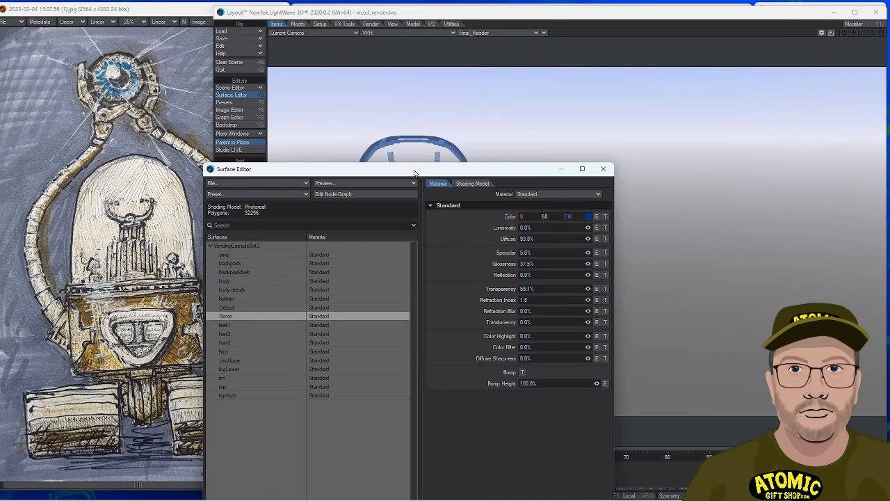
{"action": "left_click_drag", "start_coordinate": [415, 173], "coordinate": [372, 210]}
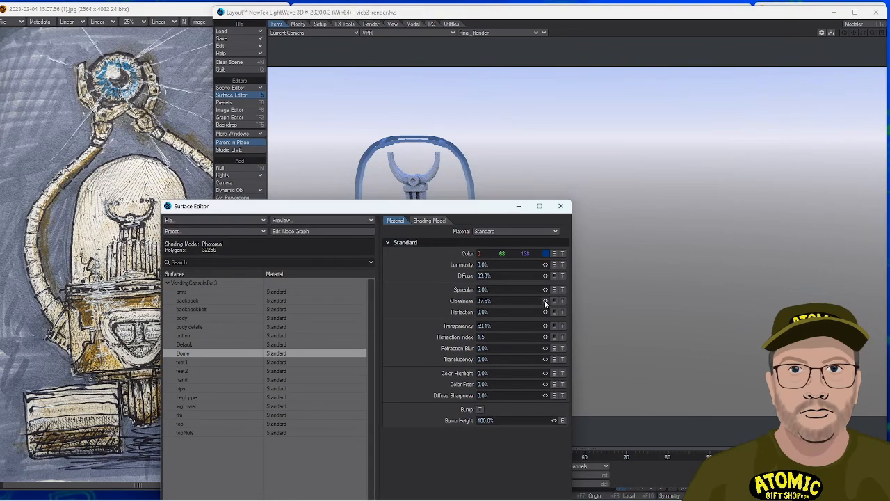
{"action": "mouse_move", "coordinate": [545, 326]}
{"action": "left_mouse_down"}
{"action": "mouse_move", "coordinate": [518, 326]}
{"action": "mouse_move", "coordinate": [546, 326]}
{"action": "left_mouse_up"}
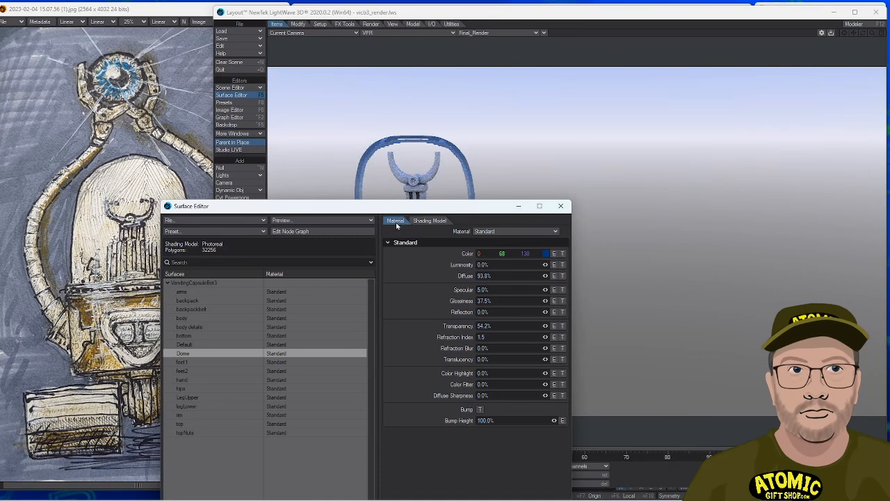
Examine the Dome surface's shading model settings and close the Surface Editor.
{"action": "left_click", "coordinate": [429, 221]}
{"action": "left_click_drag", "start_coordinate": [422, 210], "coordinate": [435, 80]}
{"action": "left_click", "coordinate": [493, 458]}
{"action": "double_click", "coordinate": [440, 74]}
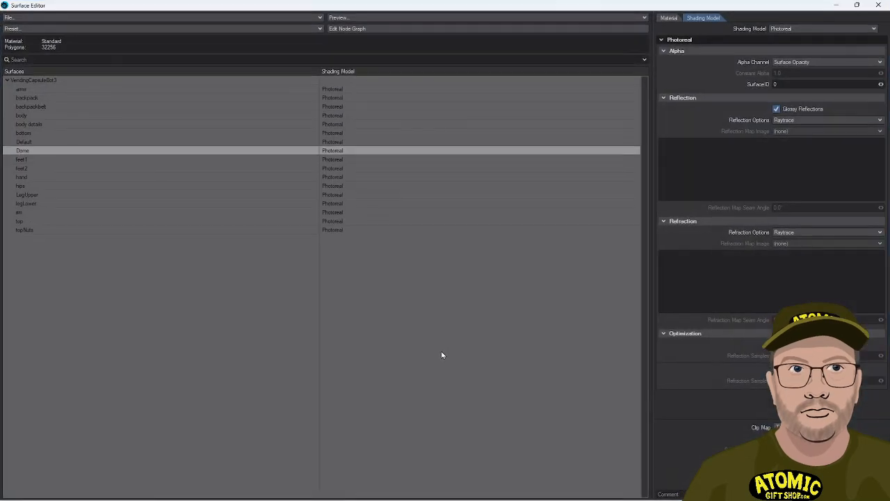
{"action": "double_click", "coordinate": [508, 7]}
{"action": "left_click_drag", "start_coordinate": [413, 76], "coordinate": [670, 81]}
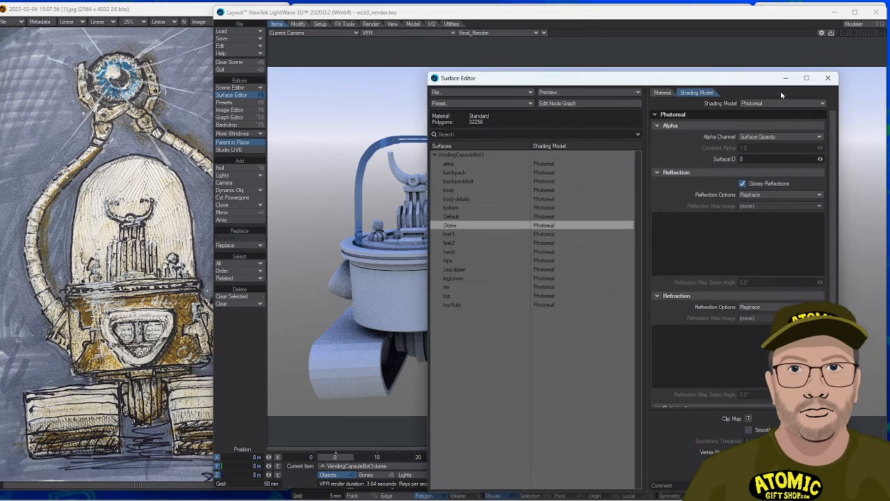
{"action": "left_click", "coordinate": [827, 77]}
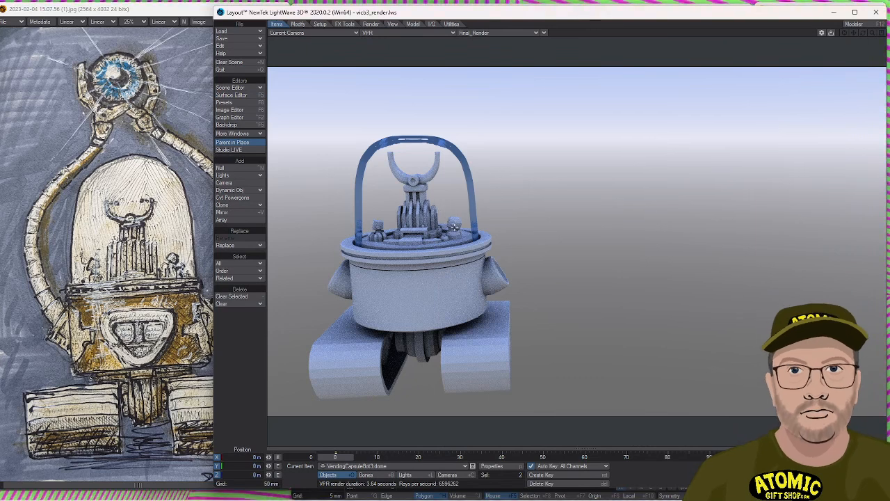
Reframe the robot by rotating the camera and moving it to about X 14.7241 mm, Y 43.5548 mm, Z -124.389 mm.
{"action": "key", "text": "shift+c"}
{"action": "key", "text": "y"}
{"action": "left_click_drag", "start_coordinate": [523, 196], "coordinate": [535, 227]}
{"action": "key", "text": "t"}
{"action": "right_click_drag", "start_coordinate": [534, 226], "coordinate": [535, 293]}
{"action": "left_click_drag", "start_coordinate": [577, 240], "coordinate": [564, 233]}
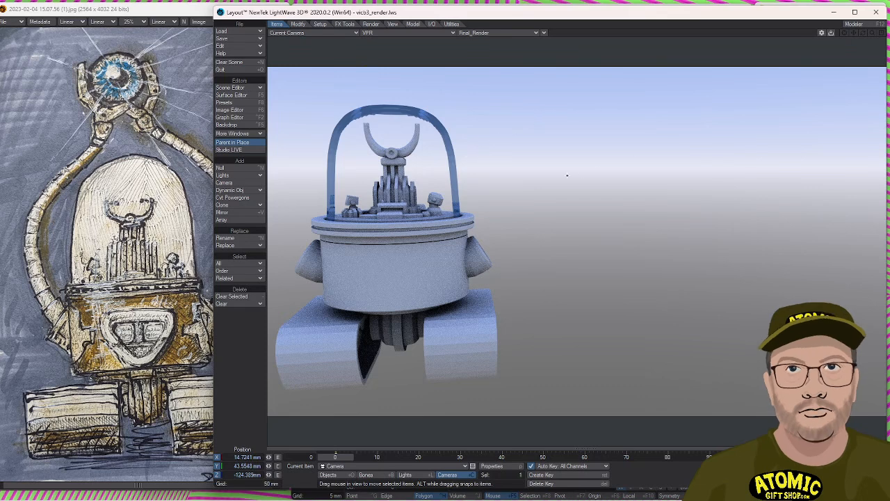
Save all objects and the scene, overwriting the existing vicb3_render.lws.
{"action": "left_click", "coordinate": [244, 39]}
{"action": "left_click", "coordinate": [223, 72]}
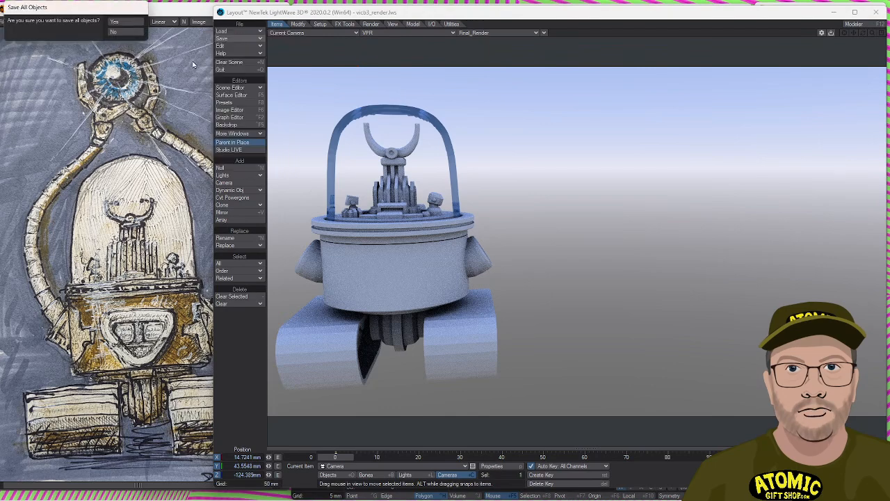
{"action": "left_click", "coordinate": [129, 22]}
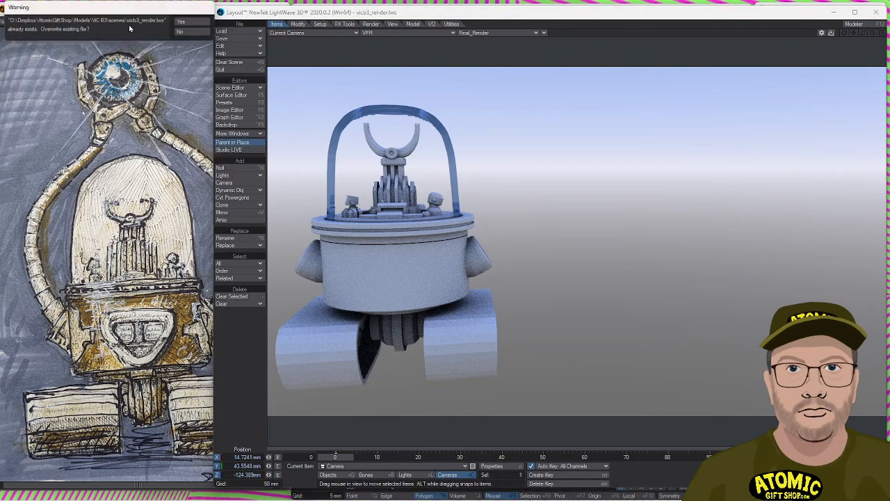
{"action": "left_click", "coordinate": [189, 22]}
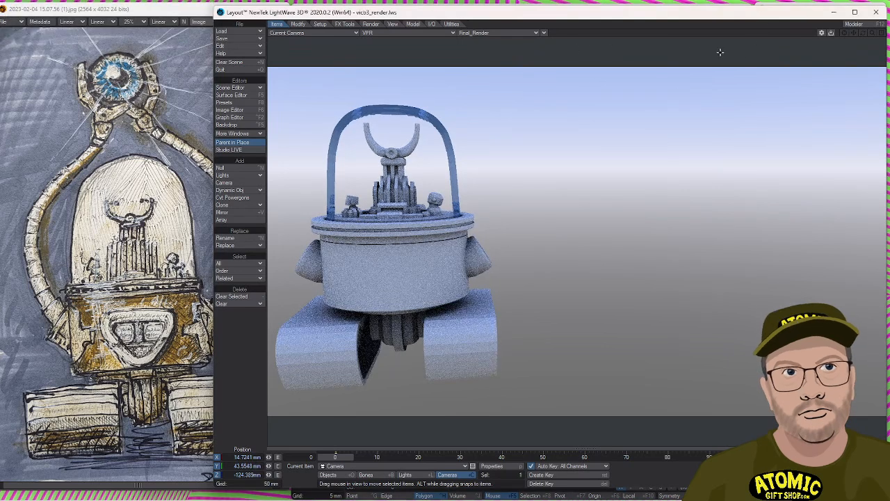
Switch to Modeler, close the modelling windows and close the ViC-B3 folder window.
{"action": "left_click", "coordinate": [854, 24]}
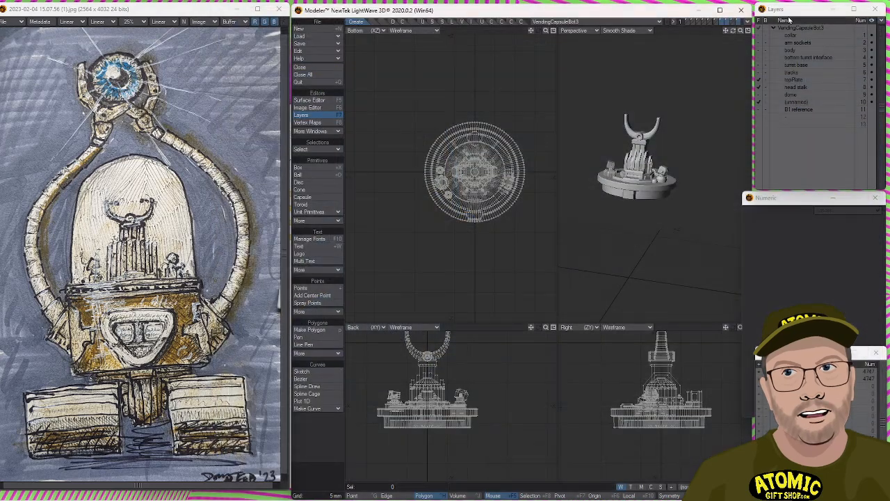
{"action": "left_click", "coordinate": [742, 12]}
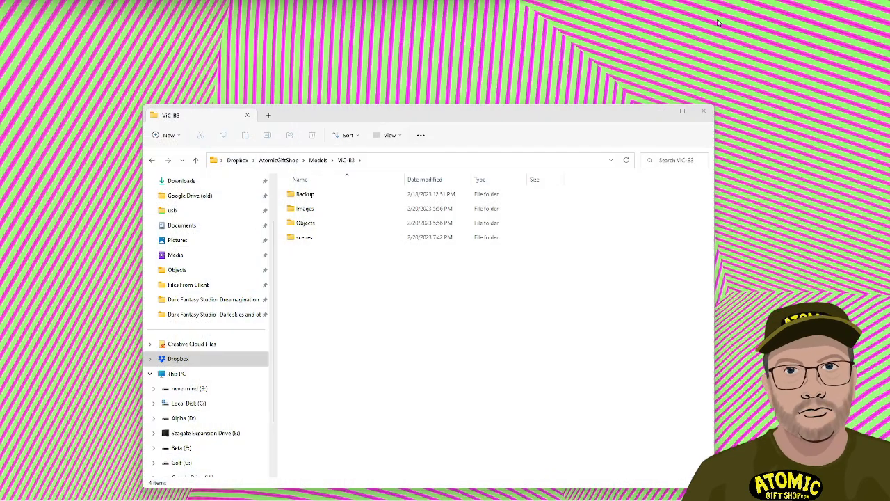
{"action": "left_click", "coordinate": [703, 112]}
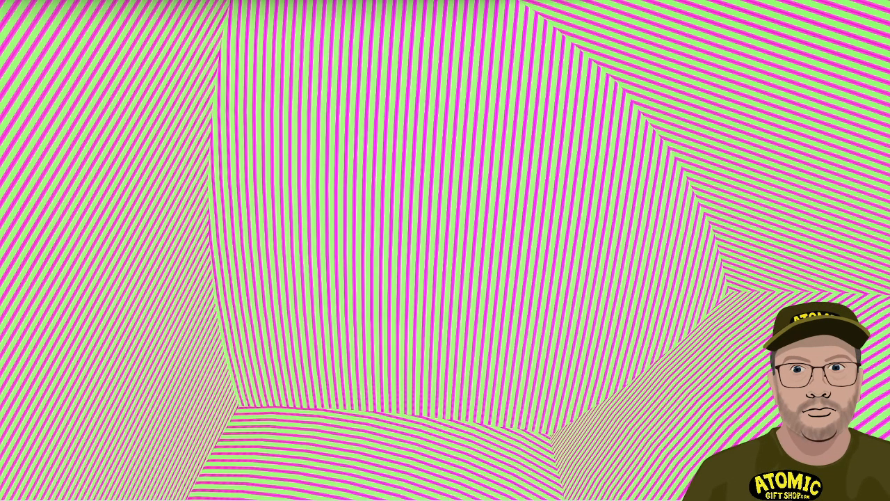
{"action": "mouse_move", "coordinate": [429, 491]}
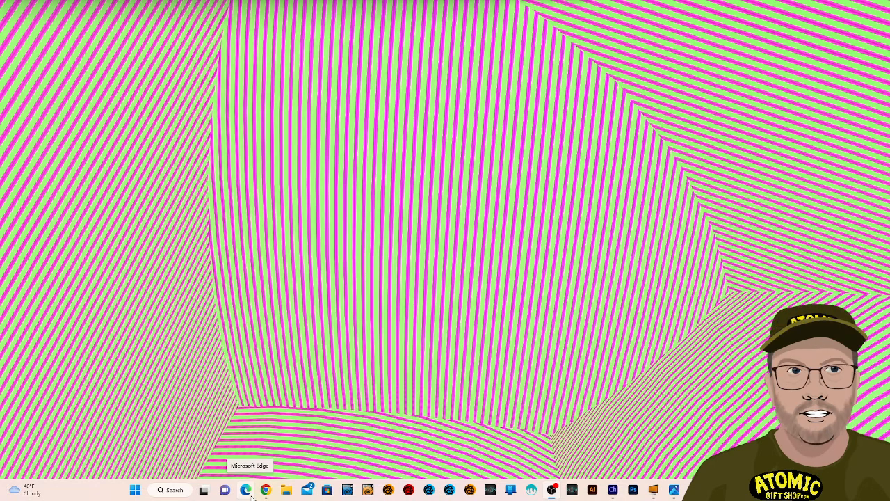
{"action": "key", "text": "super"}
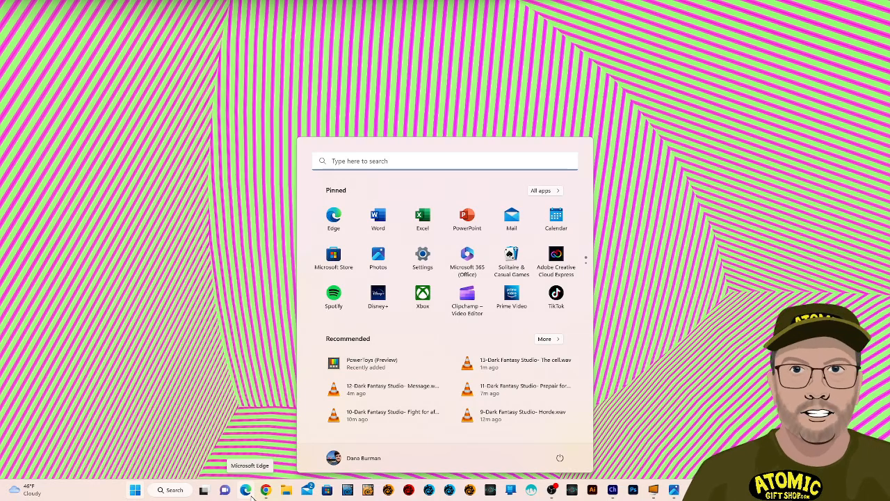
{"action": "left_click", "coordinate": [538, 144]}
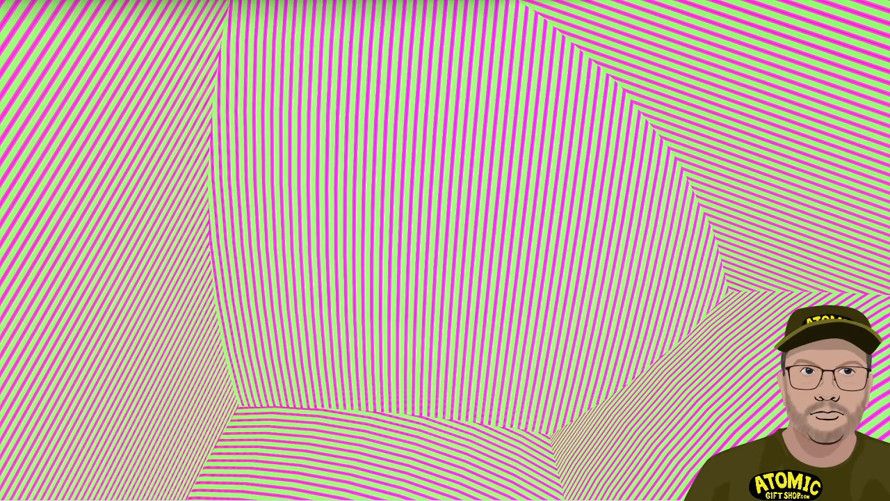
Open File Explorer and shift it to the other display, and bring mouseHelmet.jpg over in an enlarged Photos window.
{"action": "key", "text": "super+e"}
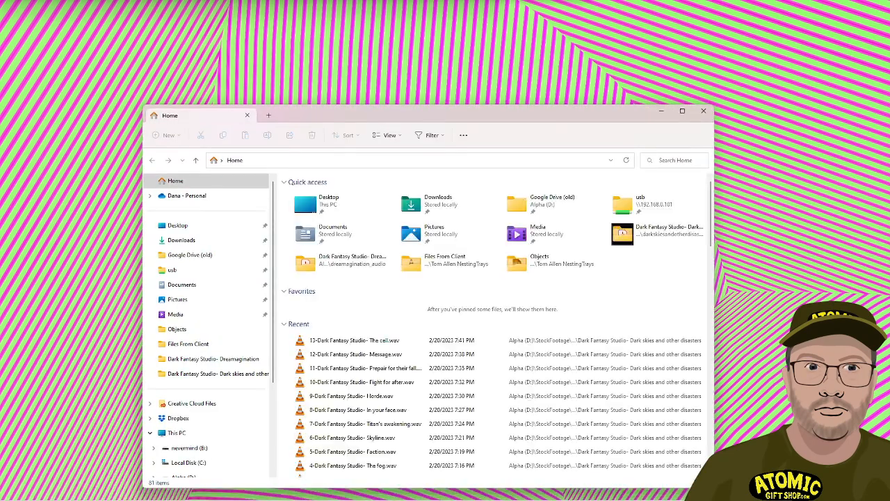
{"action": "left_click_drag", "start_coordinate": [482, 116], "coordinate": [889, 42]}
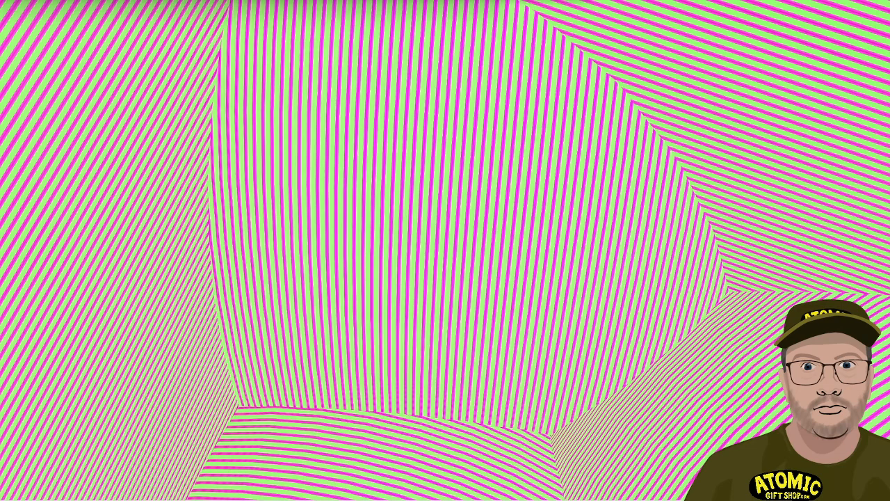
{"action": "left_click_drag", "start_coordinate": [889, 111], "coordinate": [422, 82]}
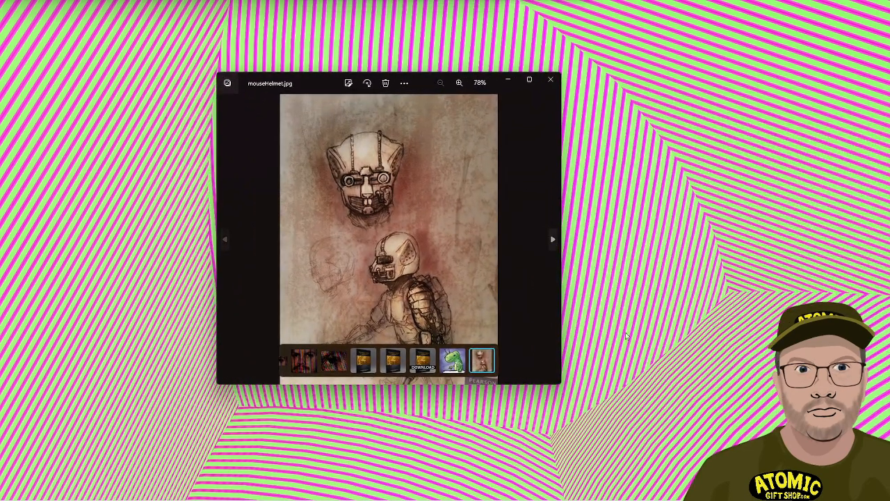
{"action": "left_click_drag", "start_coordinate": [561, 384], "coordinate": [703, 479]}
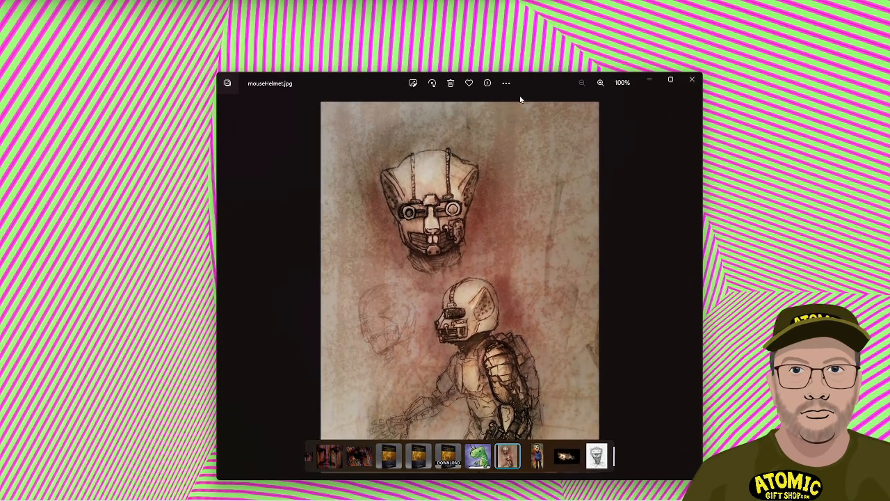
{"action": "left_click_drag", "start_coordinate": [536, 85], "coordinate": [515, 35]}
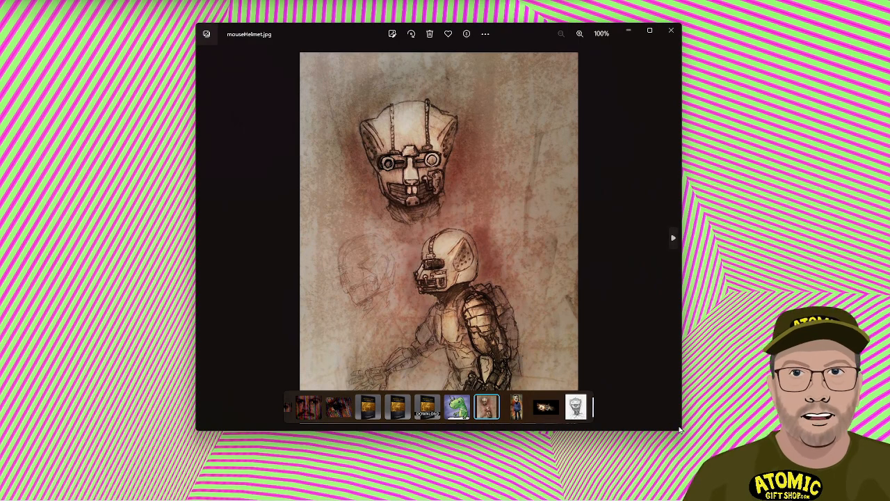
{"action": "left_click_drag", "start_coordinate": [680, 431], "coordinate": [690, 491]}
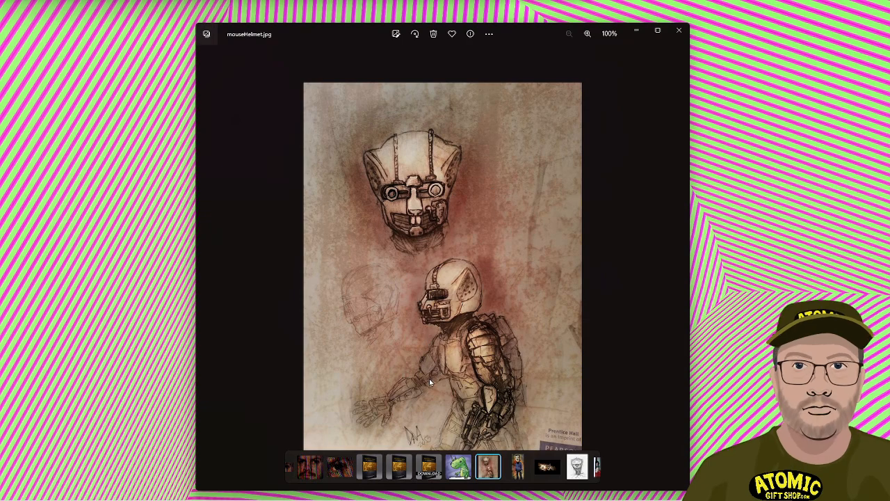
View monsterish.jpg, mulletManSketch_colorized.jpg and nov182013pic.png, and bring the shakypenguy.jpg window in front of them.
{"action": "left_click", "coordinate": [460, 476]}
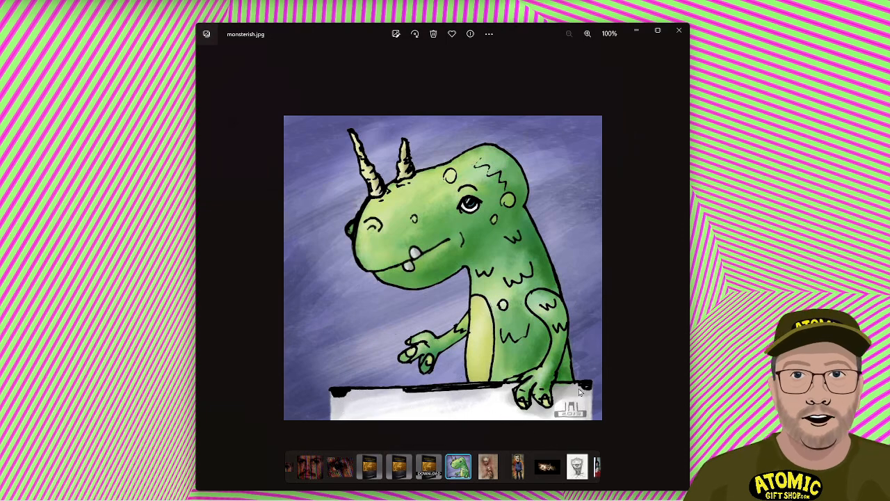
{"action": "left_click", "coordinate": [518, 467]}
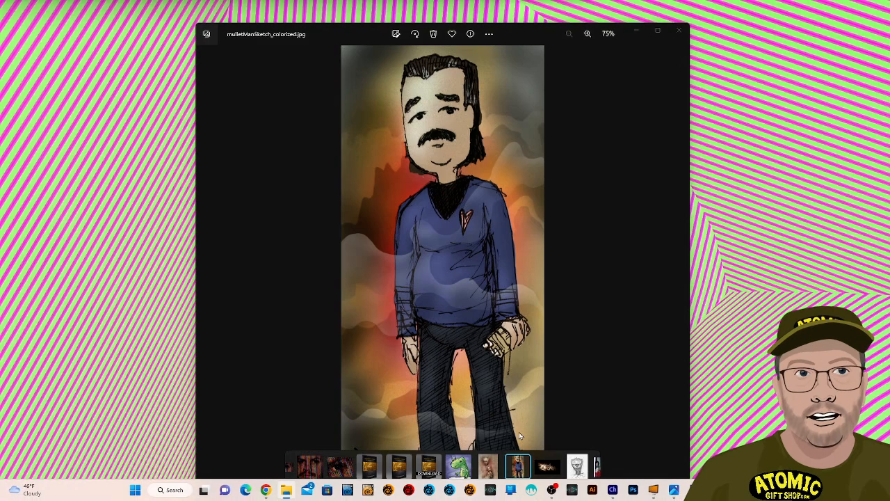
{"action": "left_click", "coordinate": [580, 462]}
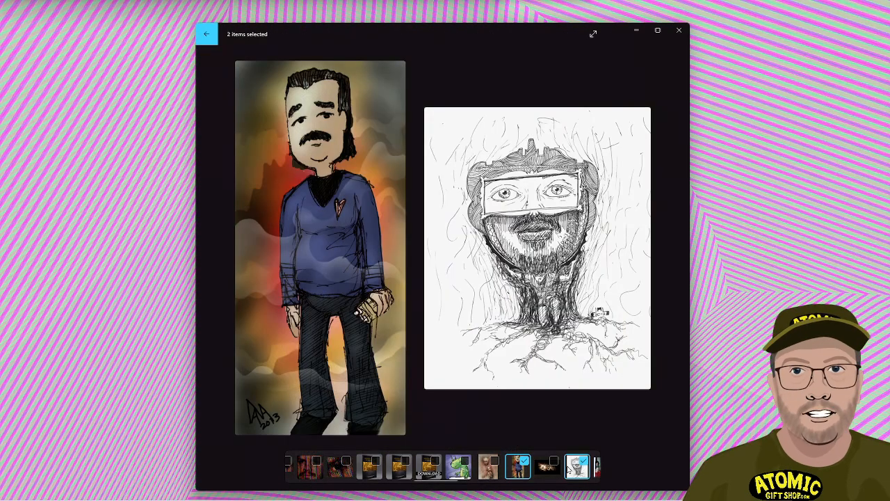
{"action": "left_click", "coordinate": [578, 464]}
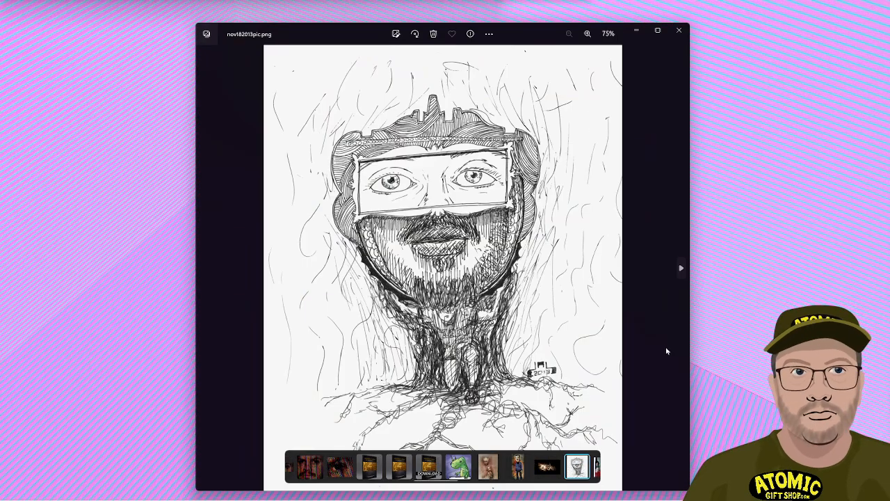
{"action": "key", "text": "Right"}
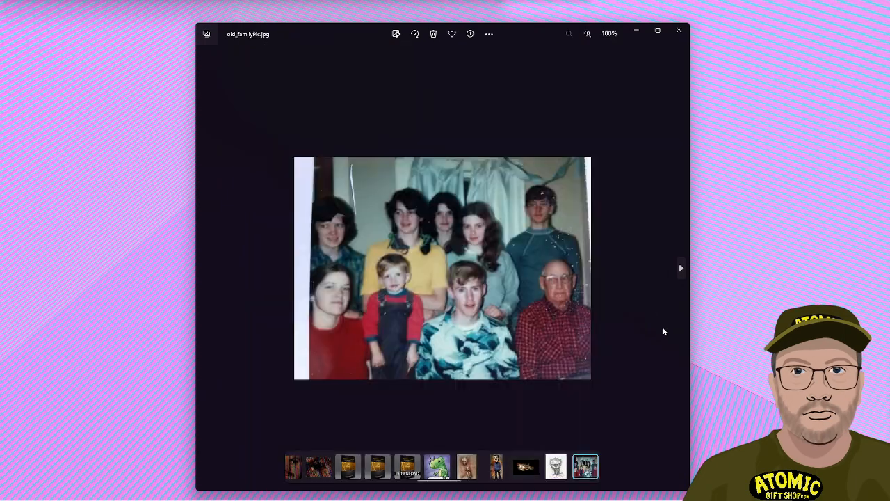
{"action": "left_click", "coordinate": [557, 472]}
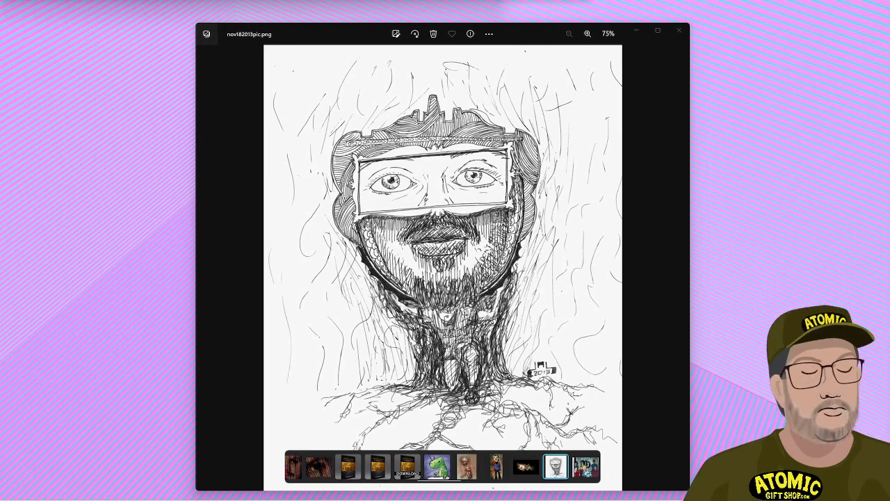
{"action": "mouse_move", "coordinate": [862, 50]}
{"action": "left_mouse_down"}
{"action": "mouse_move", "coordinate": [317, 74]}
{"action": "mouse_move", "coordinate": [230, 49]}
{"action": "left_mouse_up"}
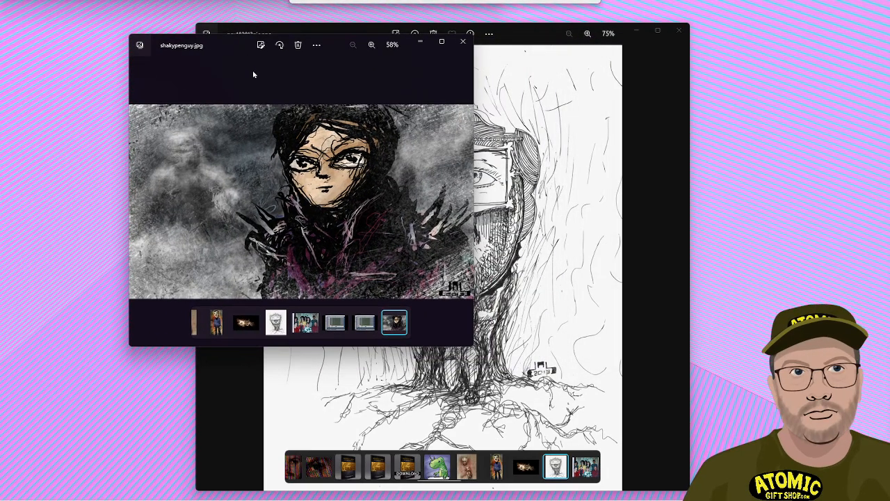
View shakypenguy.jpg in an enlarged window, and bring danaBorisSpin.gif over in front of it, enlarged to nearly the full screen height.
{"action": "left_click_drag", "start_coordinate": [473, 345], "coordinate": [813, 471]}
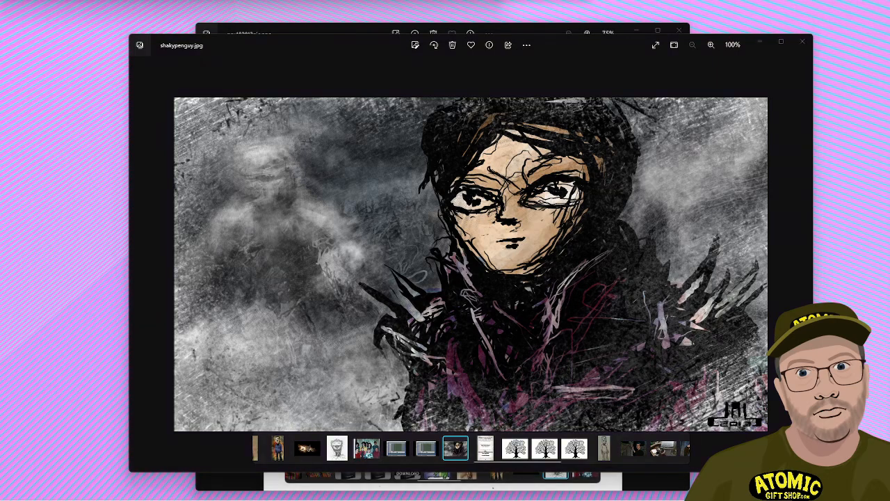
{"action": "left_click_drag", "start_coordinate": [889, 64], "coordinate": [258, 72]}
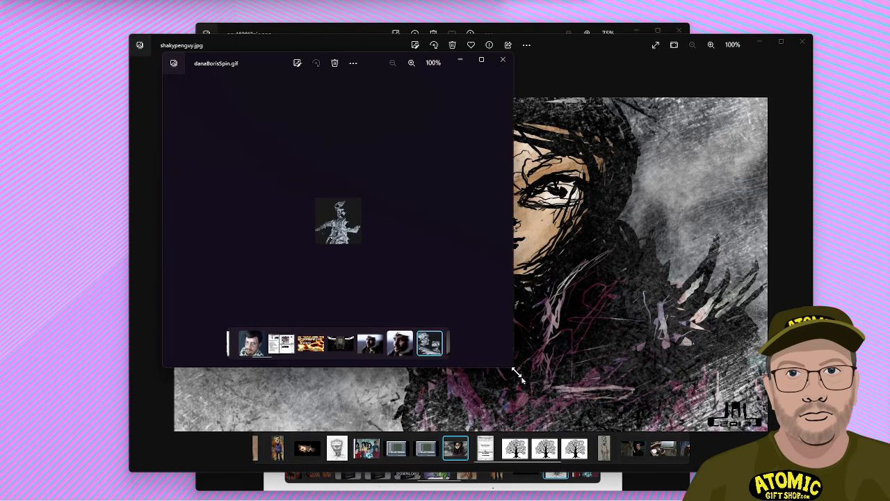
{"action": "left_click_drag", "start_coordinate": [507, 363], "coordinate": [694, 496]}
{"action": "left_click_drag", "start_coordinate": [693, 52], "coordinate": [699, 1]}
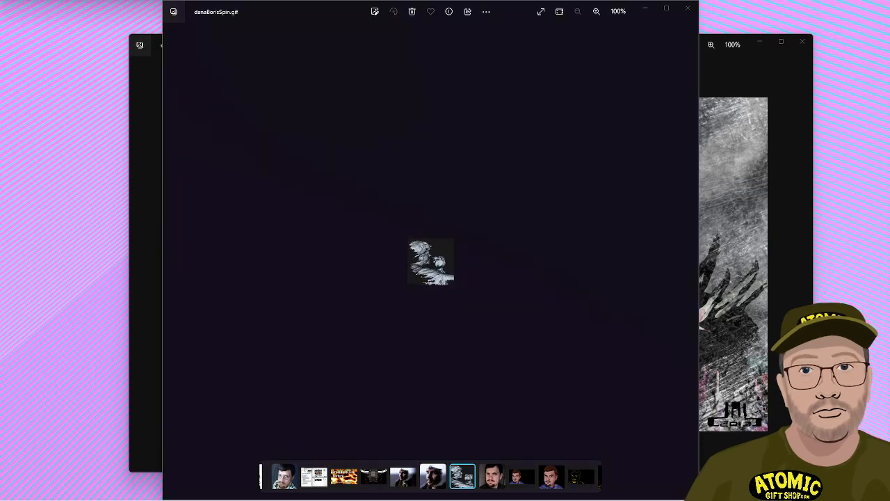
Bring the Happy_Summer_detail.jpg window over and close the danaBorisSpin.gif, shakypenguy.jpg and nov182013pic.png windows behind it.
{"action": "left_click_drag", "start_coordinate": [533, 86], "coordinate": [289, 94]}
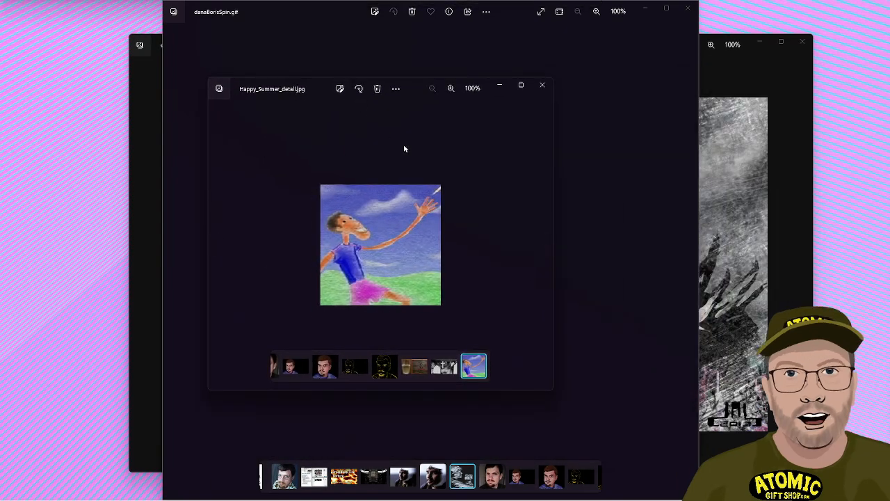
{"action": "left_click", "coordinate": [686, 11]}
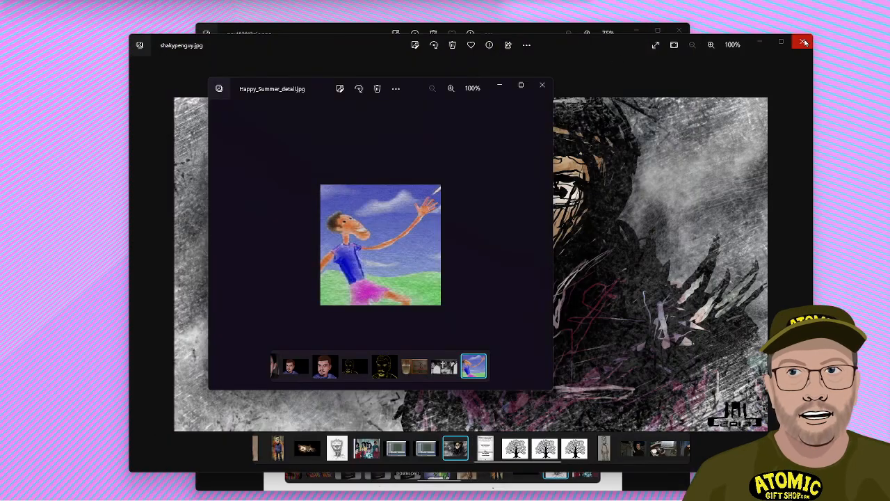
{"action": "left_click", "coordinate": [804, 43]}
{"action": "left_click", "coordinate": [680, 30]}
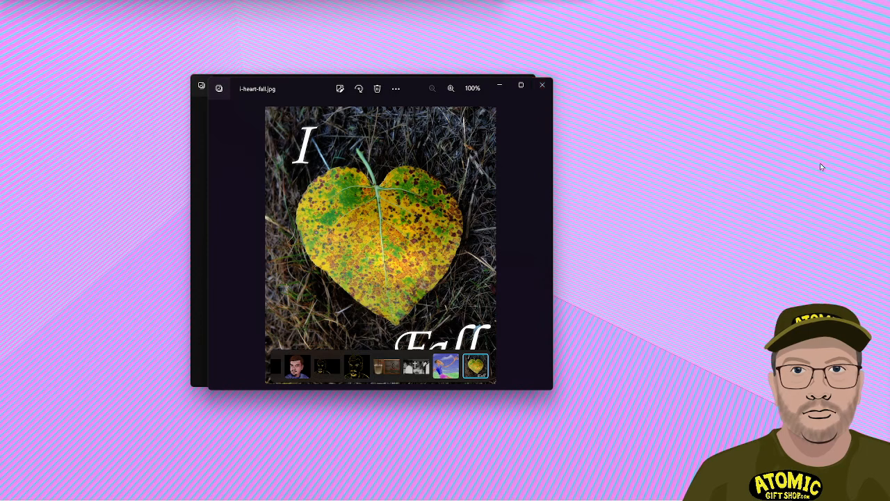
View i-heart-fall.jpg and 21Dec20130002.jpg in enlarged windows, closing each image after viewing it.
{"action": "left_click_drag", "start_coordinate": [522, 391], "coordinate": [540, 473]}
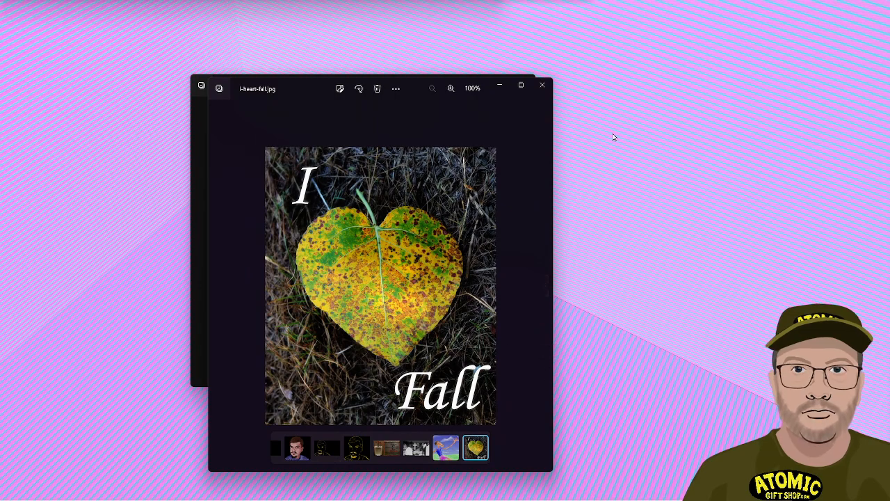
{"action": "left_click", "coordinate": [544, 86]}
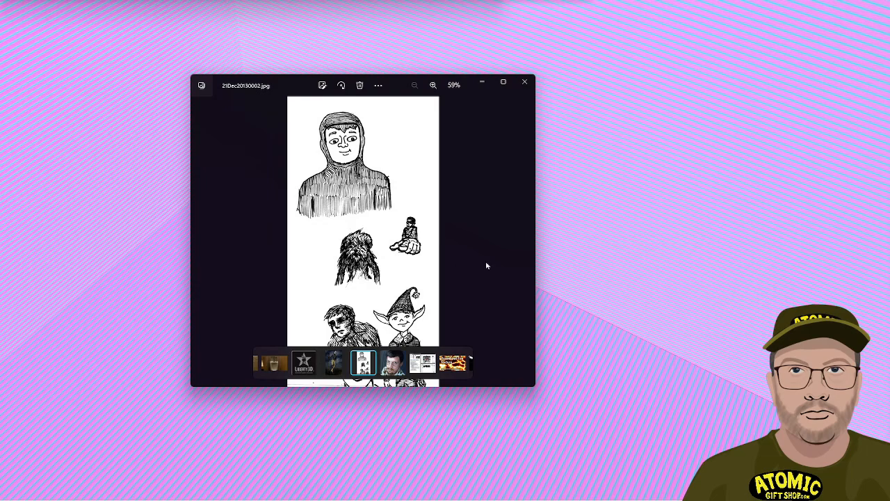
{"action": "left_click_drag", "start_coordinate": [540, 374], "coordinate": [672, 500]}
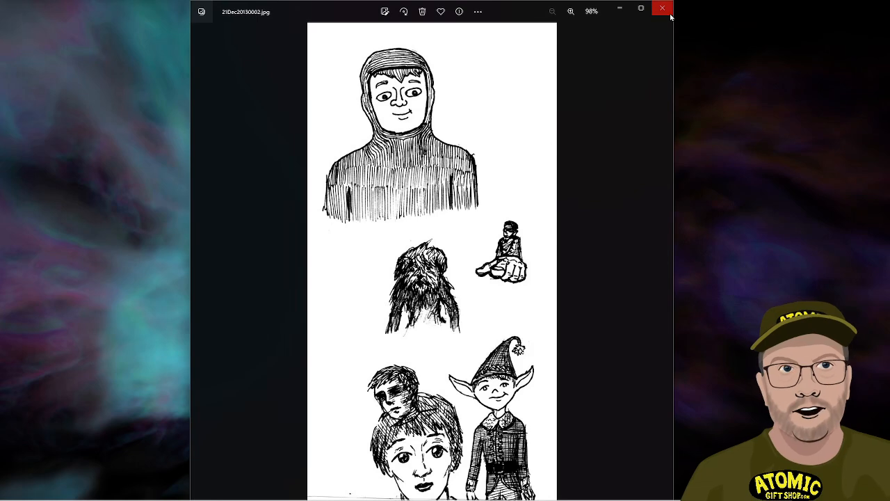
{"action": "left_click", "coordinate": [669, 13]}
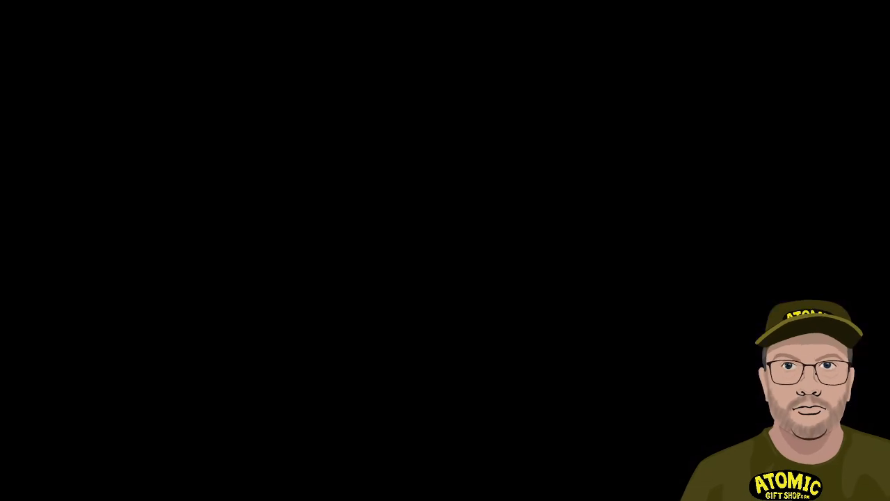